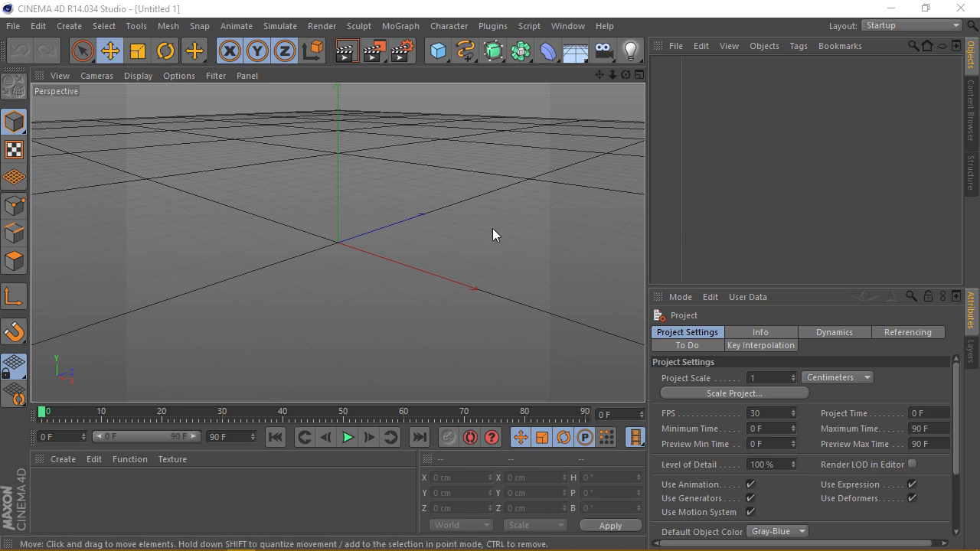
# - Maximize the Front view and show its viewport configuration settings in an enlarged Attributes panel
pyautogui.click(639, 75)
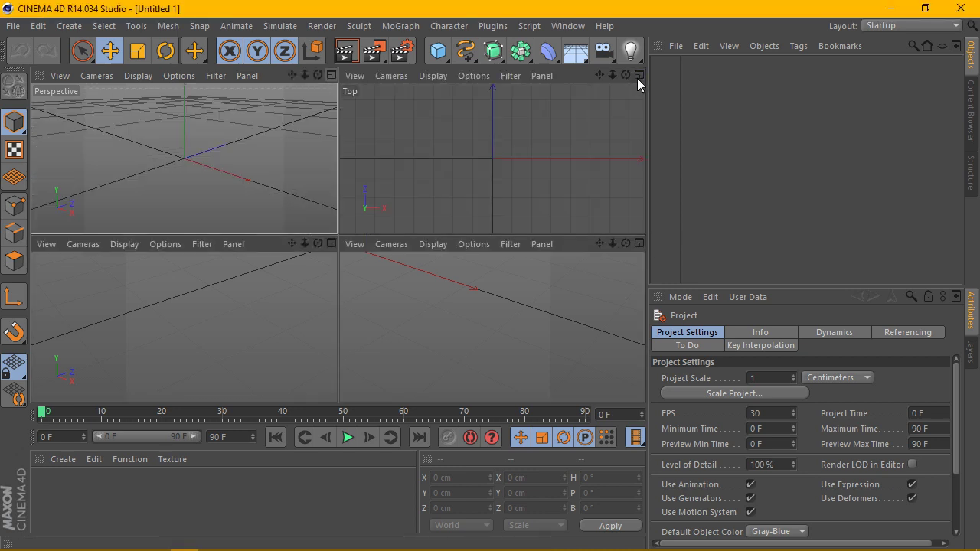
pyautogui.click(643, 244)
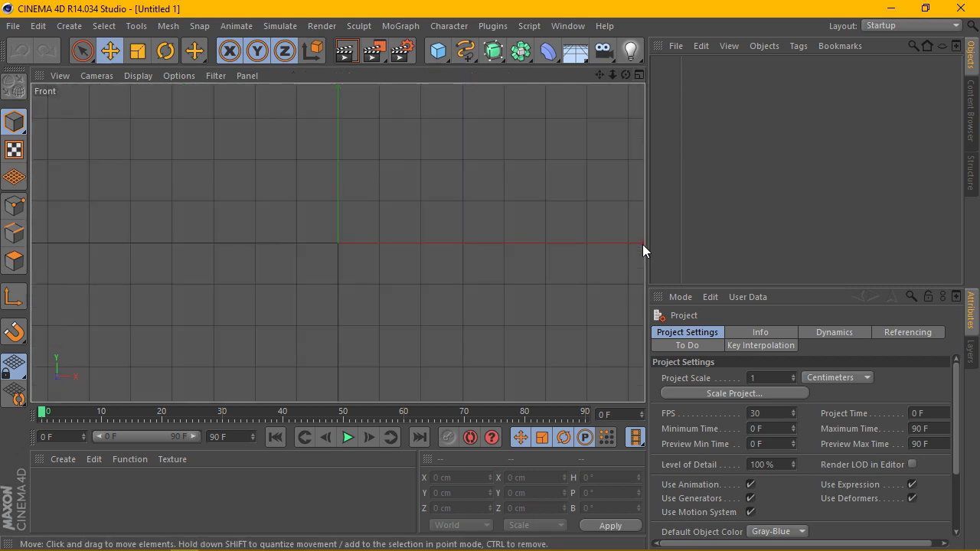
pyautogui.click(147, 80)
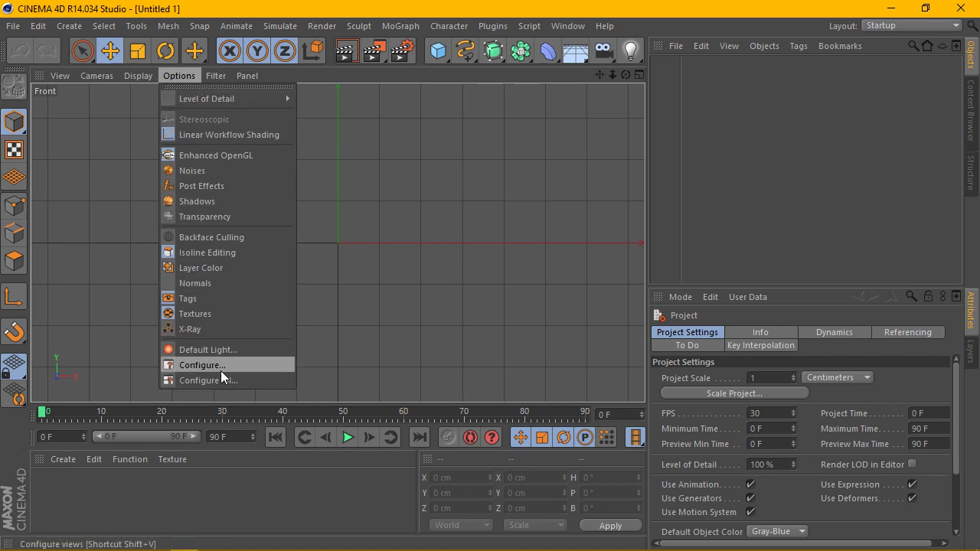
pyautogui.click(224, 367)
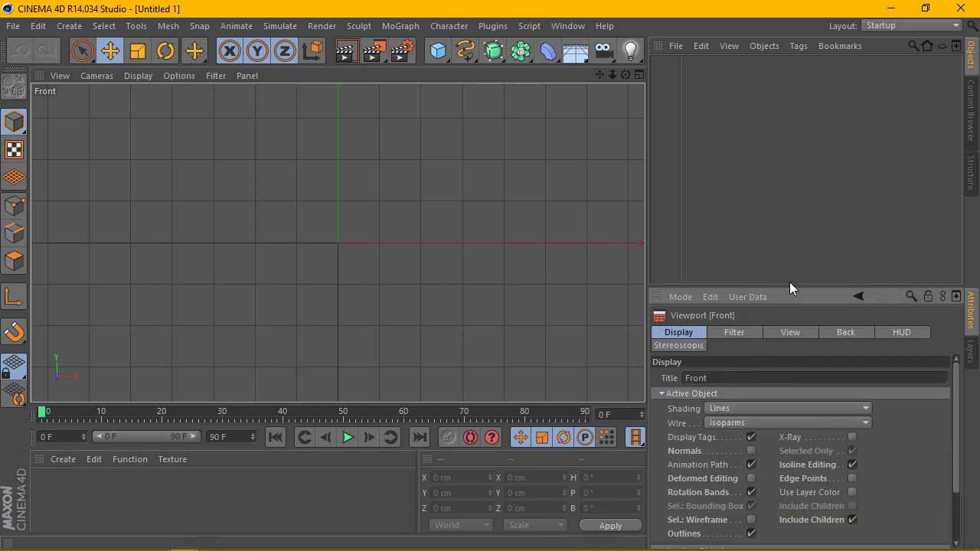
pyautogui.moveTo(794, 277); pyautogui.dragTo(796, 184)
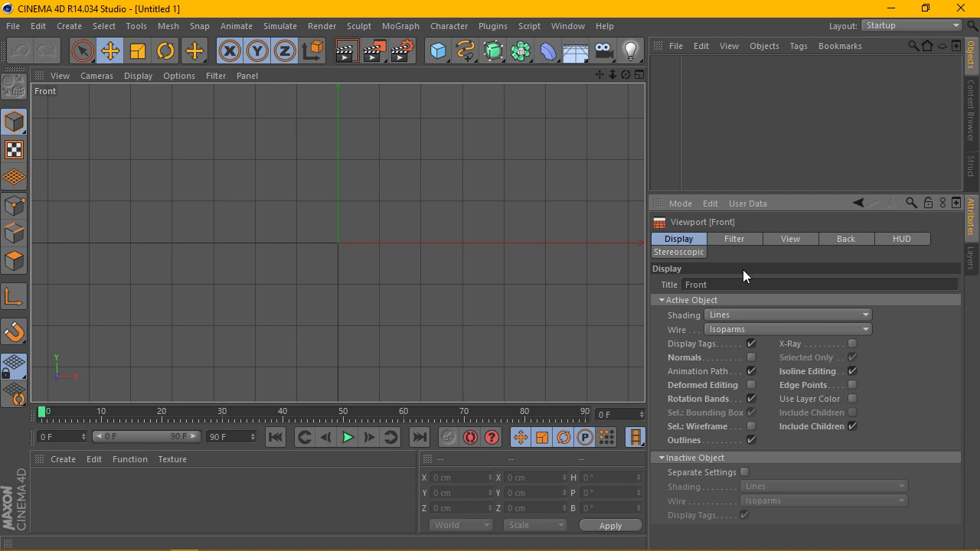
# - Load Toy_Story_4.png as the Front view background at 76% transparency and zoom in
pyautogui.click(847, 239)
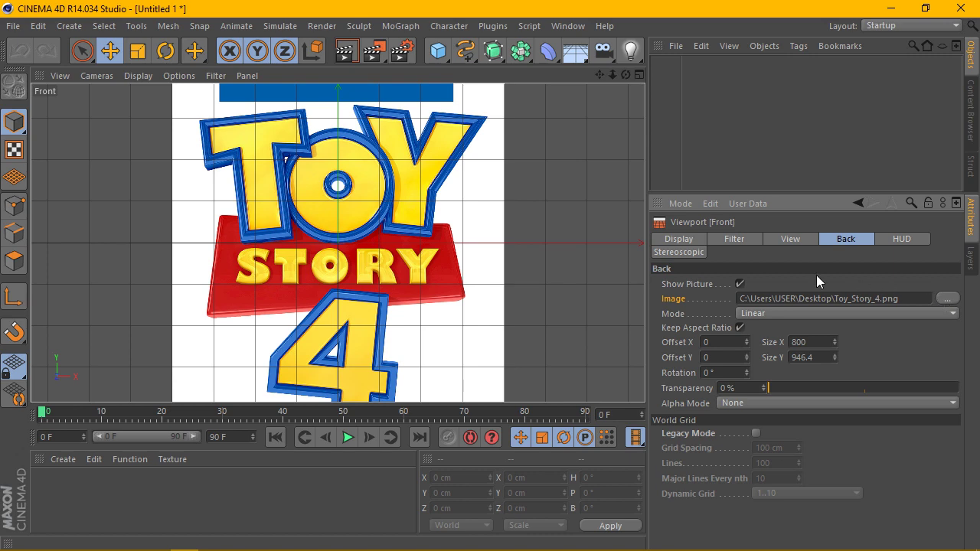
pyautogui.moveTo(851, 384)
pyautogui.mouseDown()
pyautogui.moveTo(819, 390)
pyautogui.moveTo(940, 388)
pyautogui.moveTo(916, 391)
pyautogui.mouseUp()
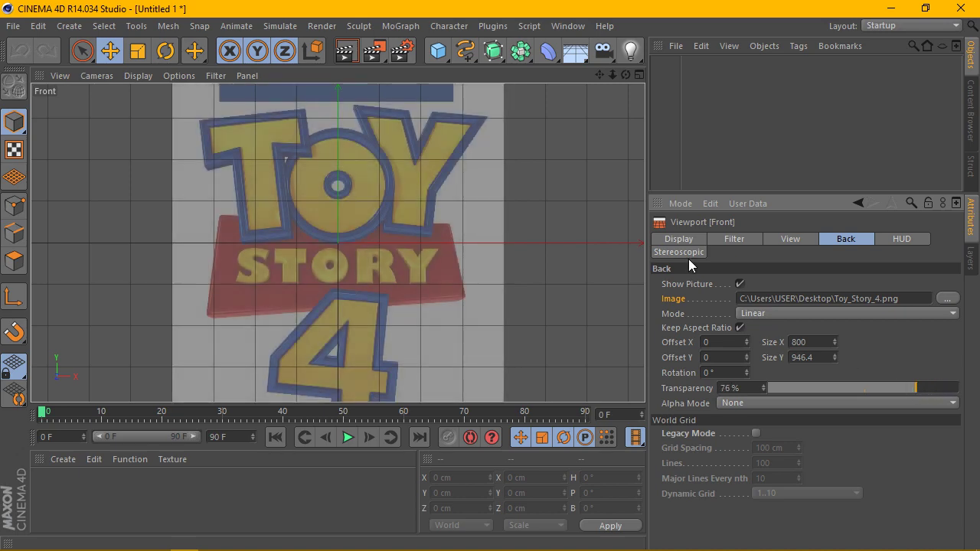
pyautogui.scroll(-2, 448, 148)
pyautogui.scroll(-1, 447, 148)
pyautogui.scroll(1, 447, 148)
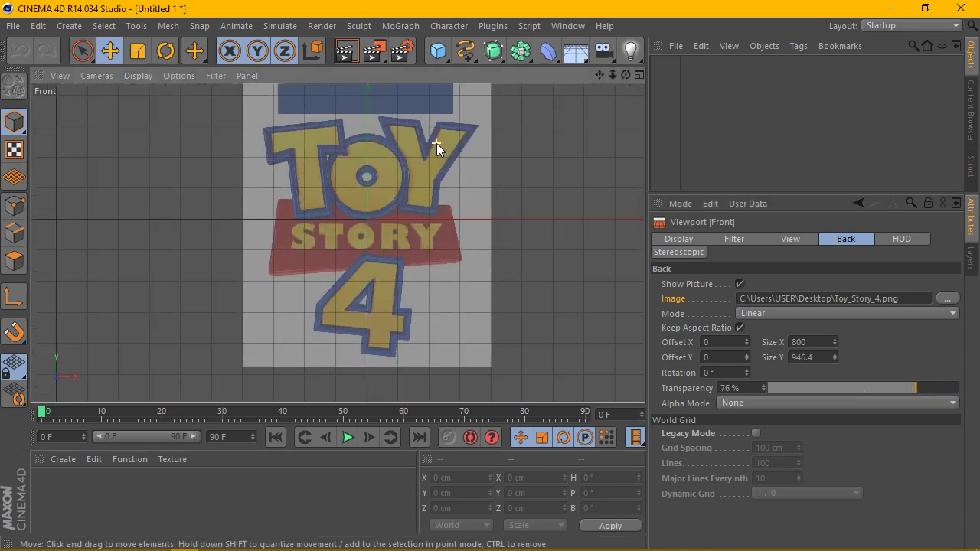
pyautogui.scroll(1, 354, 161)
pyautogui.scroll(1, 312, 191)
pyautogui.scroll(1, 322, 133)
pyautogui.scroll(1, 353, 157)
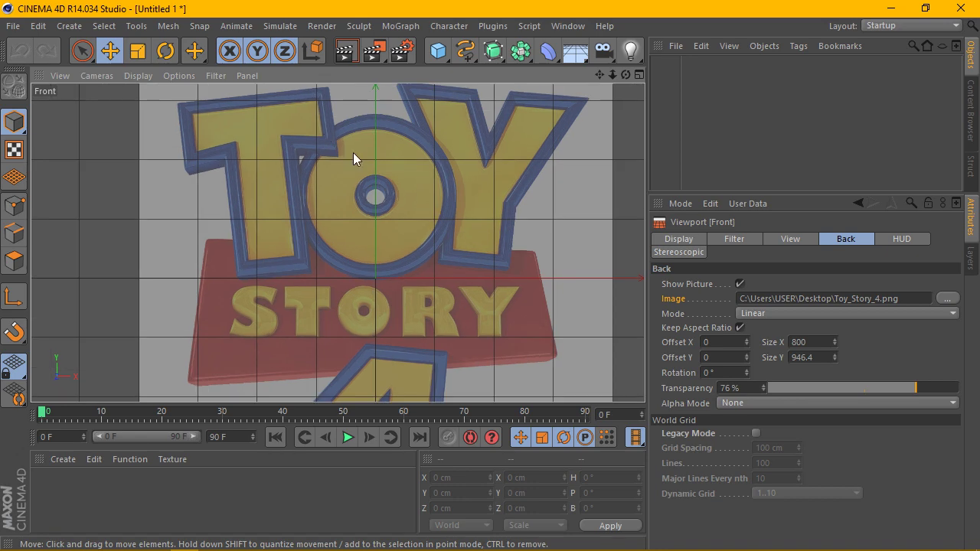
# - Add a Text spline object and change its text to T
pyautogui.click(465, 51)
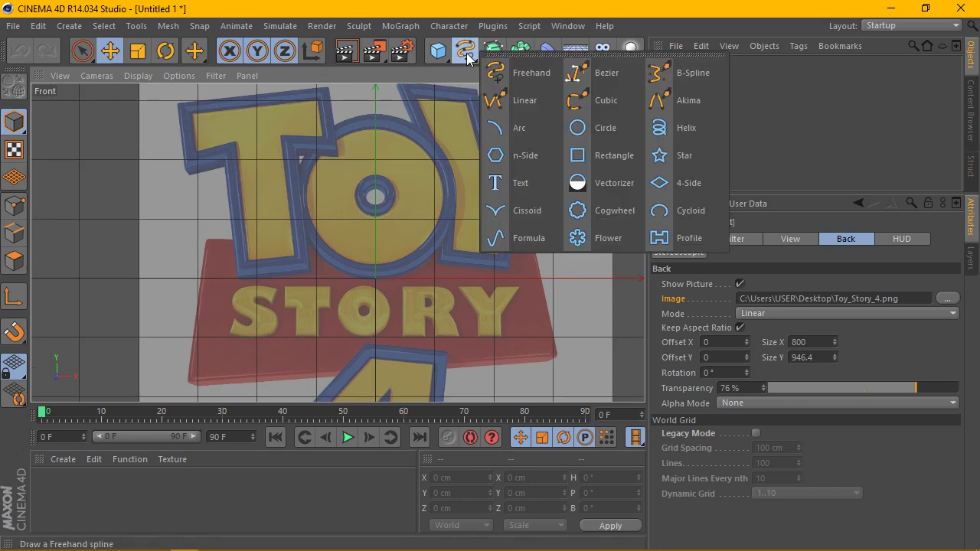
pyautogui.click(520, 186)
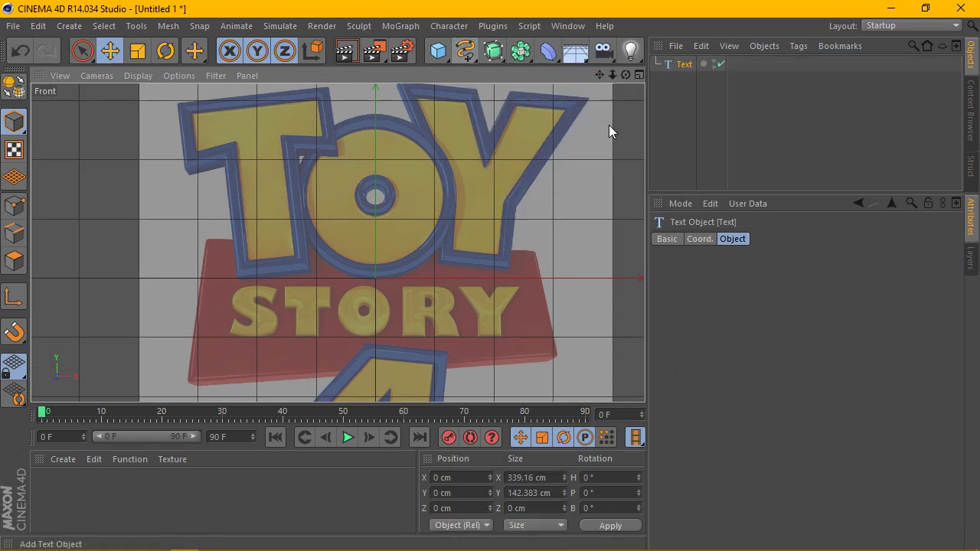
pyautogui.moveTo(733, 276); pyautogui.dragTo(666, 279)
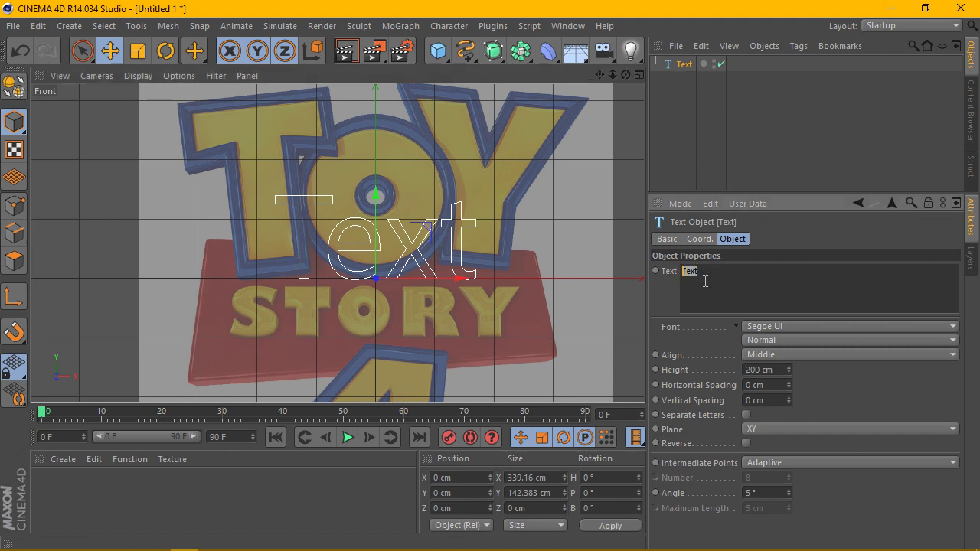
pyautogui.scroll(-2, 398, 280)
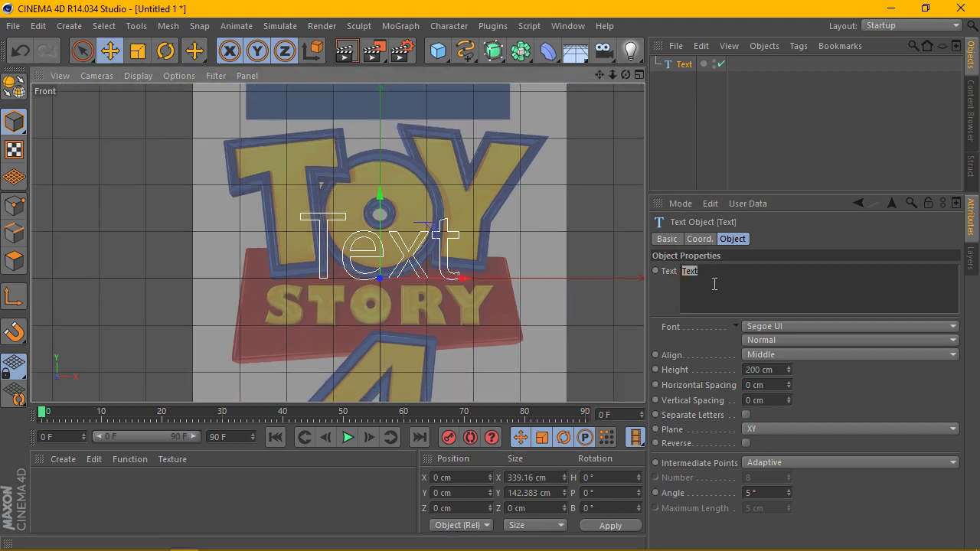
pyautogui.press('t')
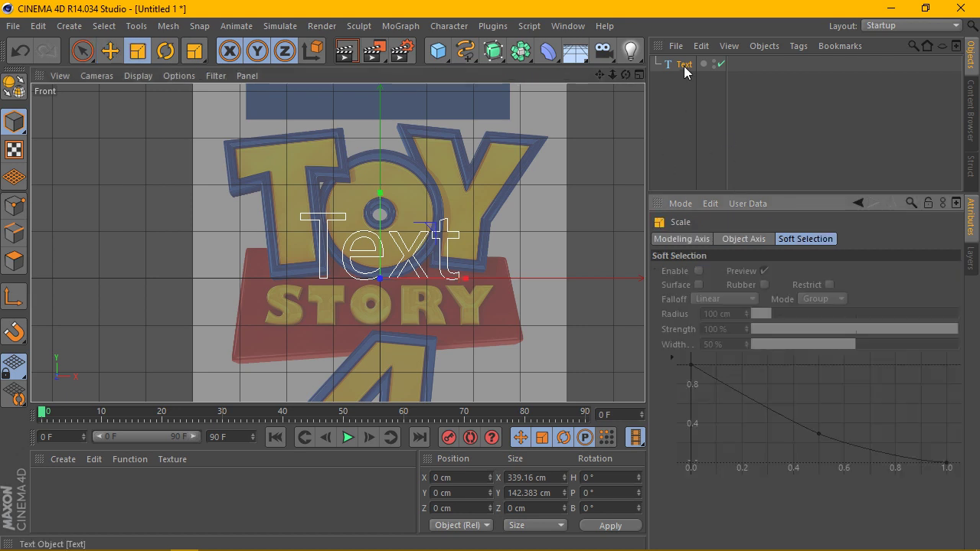
pyautogui.click(684, 65)
pyautogui.write('T')
pyautogui.click(679, 66)
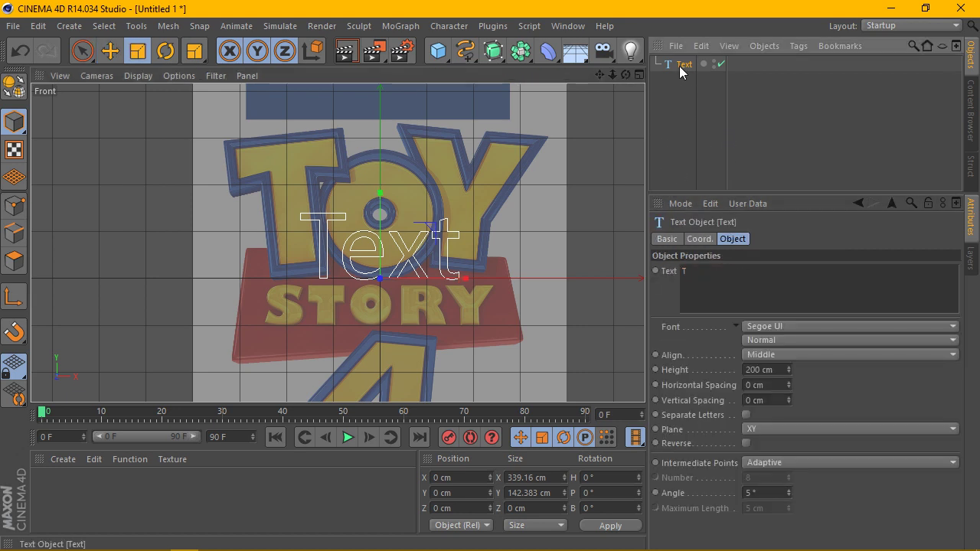
pyautogui.scroll(2, 345, 212)
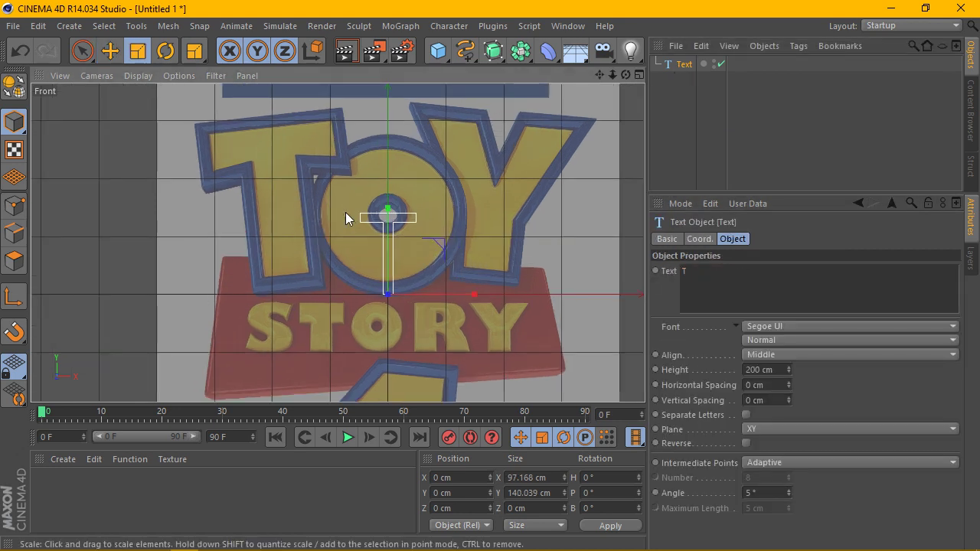
# - Set the T to Gill Sans Ultra Bold Condensed and move it onto the logo's T
pyautogui.click(109, 52)
pyautogui.moveTo(385, 212); pyautogui.dragTo(387, 150)
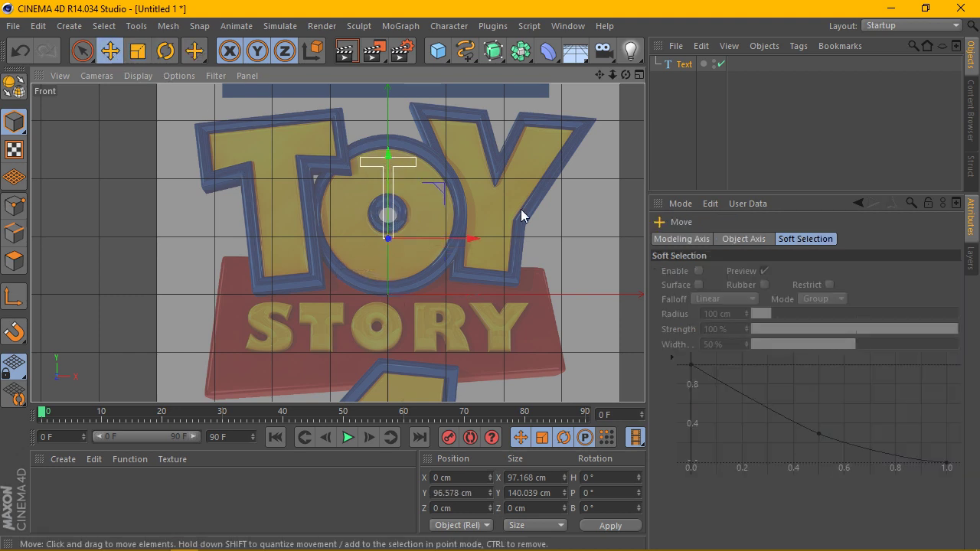
pyautogui.click(683, 64)
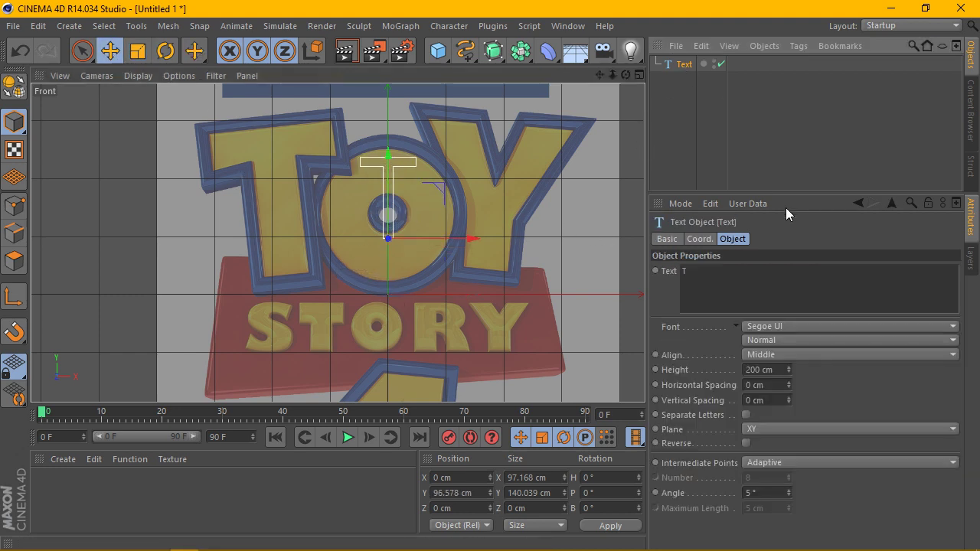
pyautogui.click(826, 327)
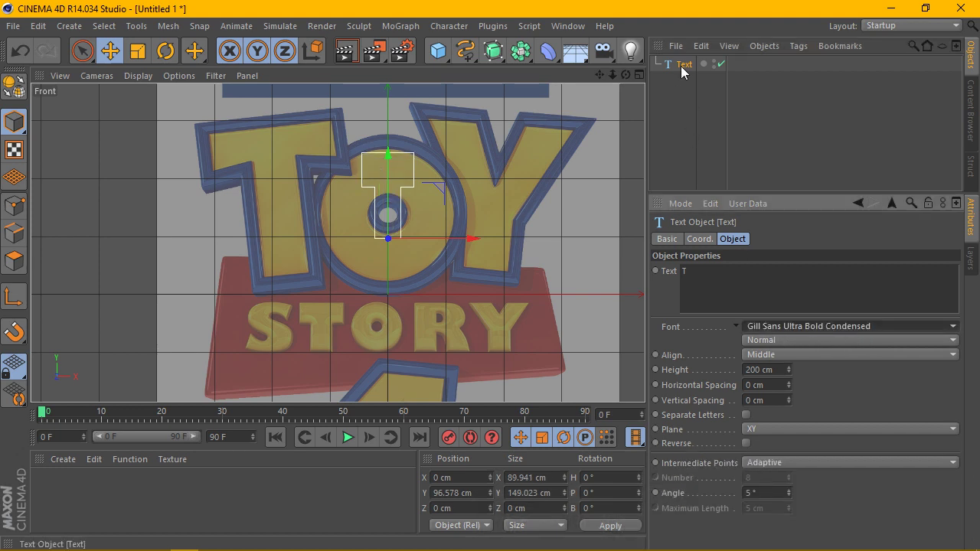
pyautogui.moveTo(471, 238); pyautogui.dragTo(359, 238)
pyautogui.scroll(-1, 274, 200)
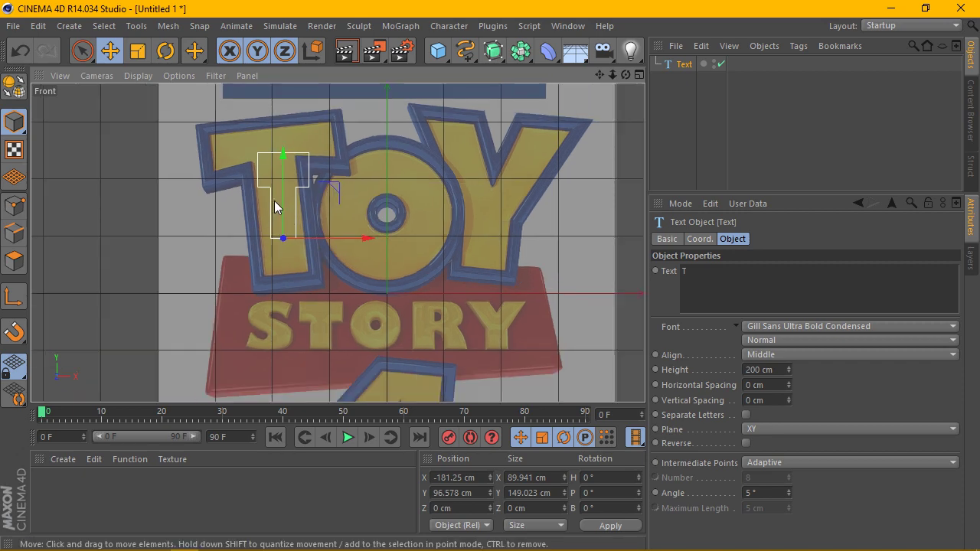
pyautogui.scroll(-2, 274, 201)
pyautogui.scroll(-1, 274, 201)
pyautogui.scroll(-1, 274, 200)
pyautogui.scroll(-1, 274, 201)
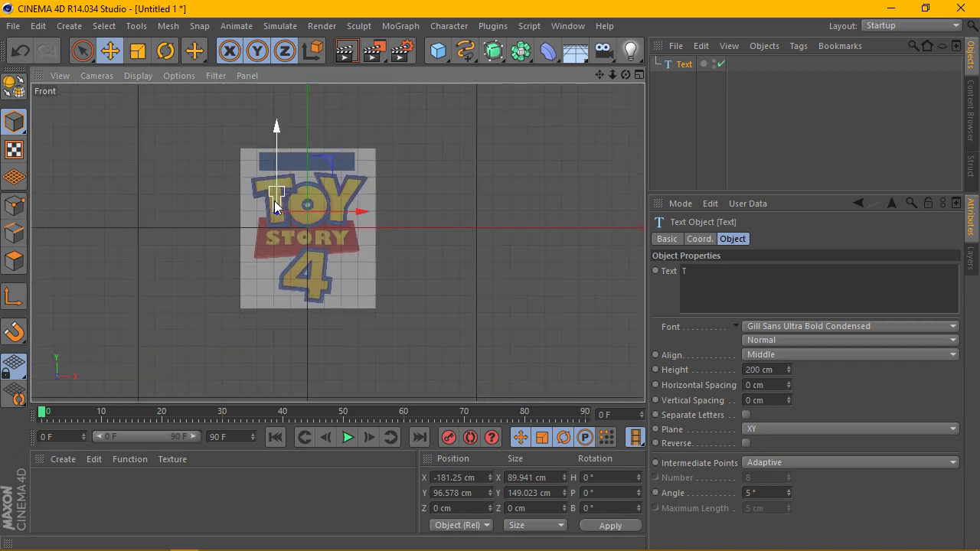
pyautogui.scroll(3, 275, 202)
pyautogui.scroll(1, 277, 206)
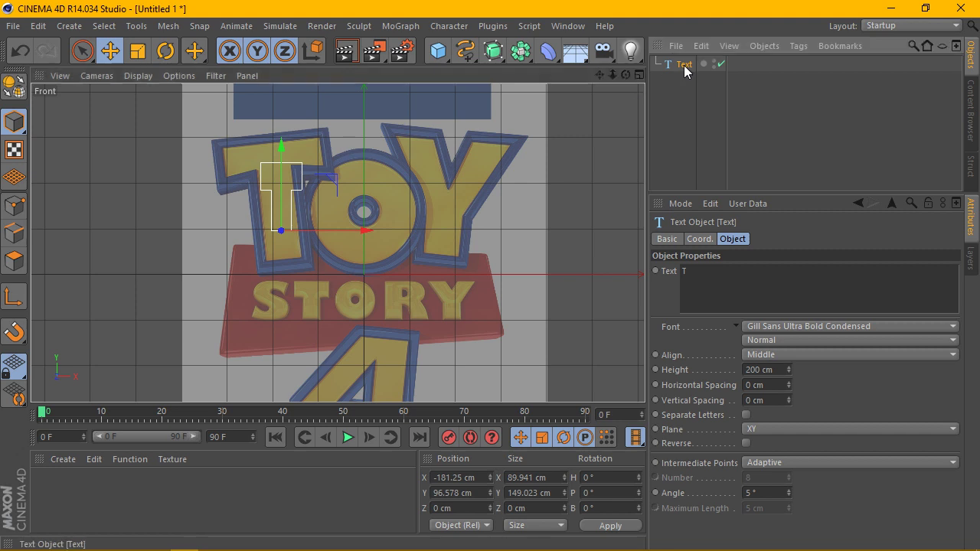
pyautogui.scroll(1, 339, 164)
pyautogui.scroll(1, 339, 164)
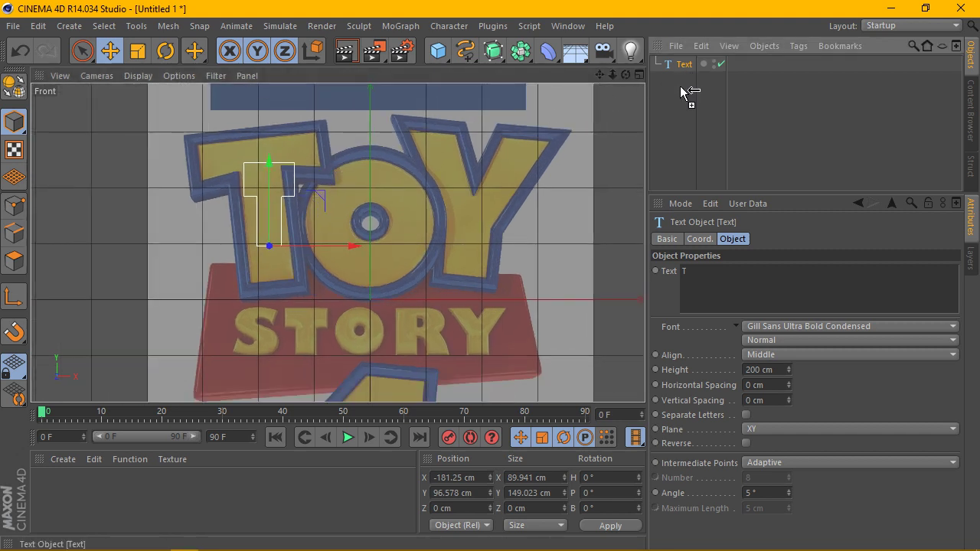
# - Duplicate the T text object as a hidden backup copy
pyautogui.keyDown('ctrl'); pyautogui.moveTo(672, 69); pyautogui.dragTo(681, 85); pyautogui.keyUp('ctrl')
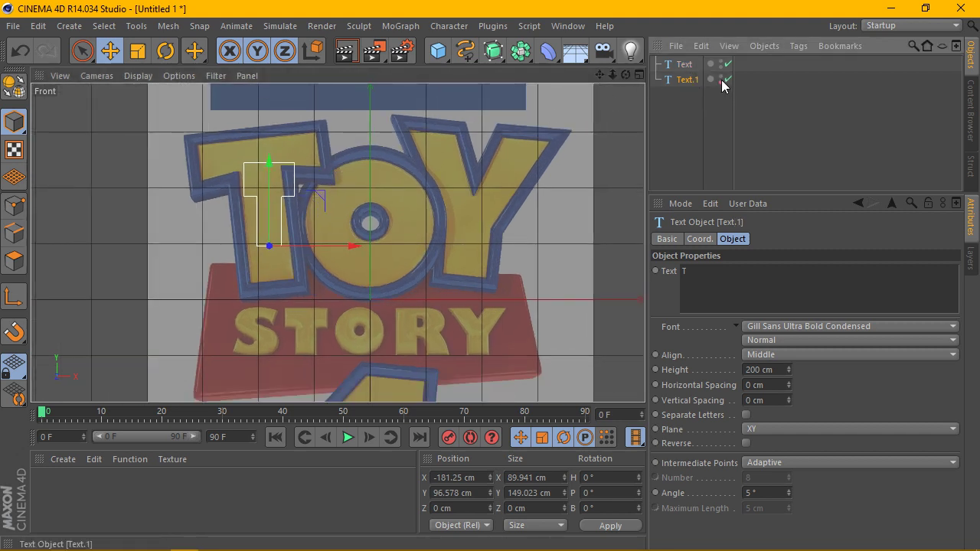
pyautogui.keyDown('ctrl'); pyautogui.click(721, 80); pyautogui.keyUp('ctrl')
pyautogui.click(684, 64)
pyautogui.write('250')
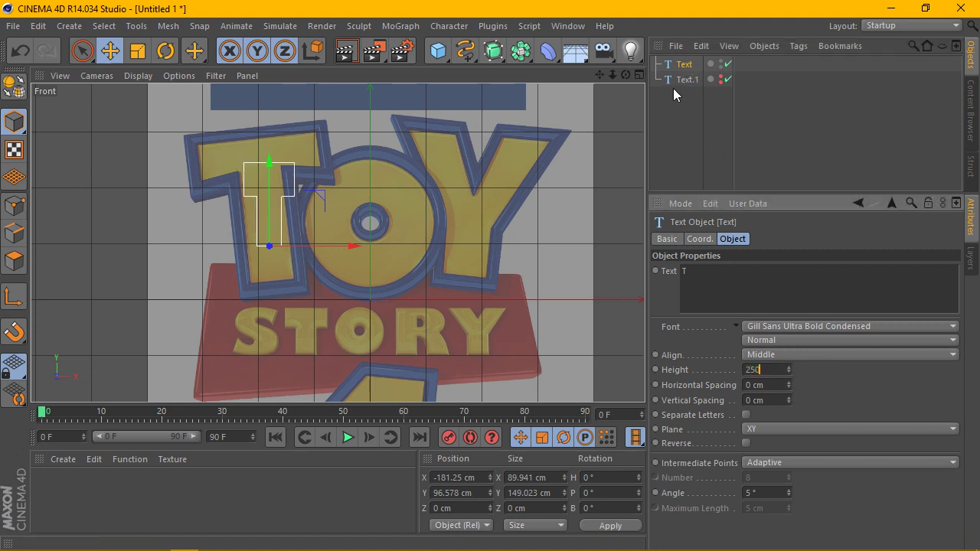
# - Set the T height to 400 cm, lower it, and tilt it to -4.546°
pyautogui.press('Return')
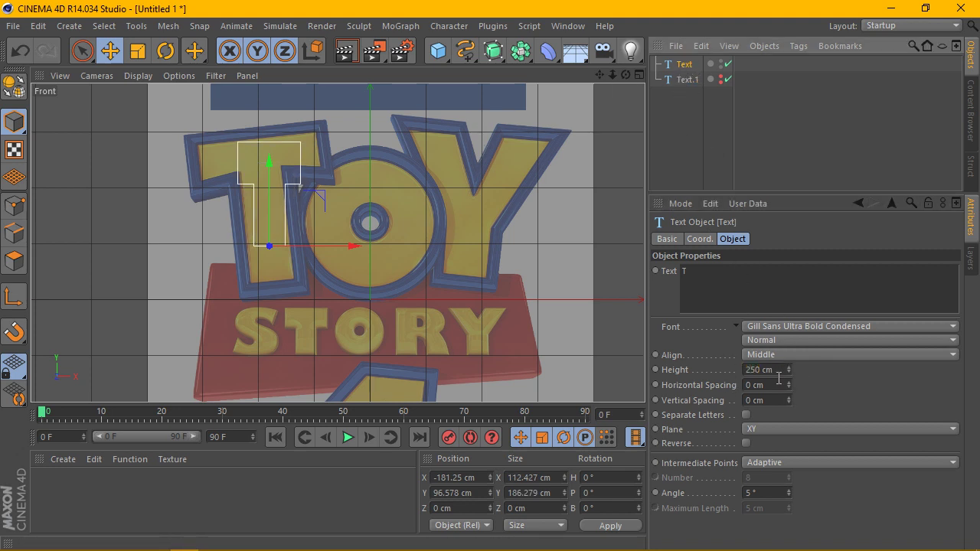
pyautogui.write('400')
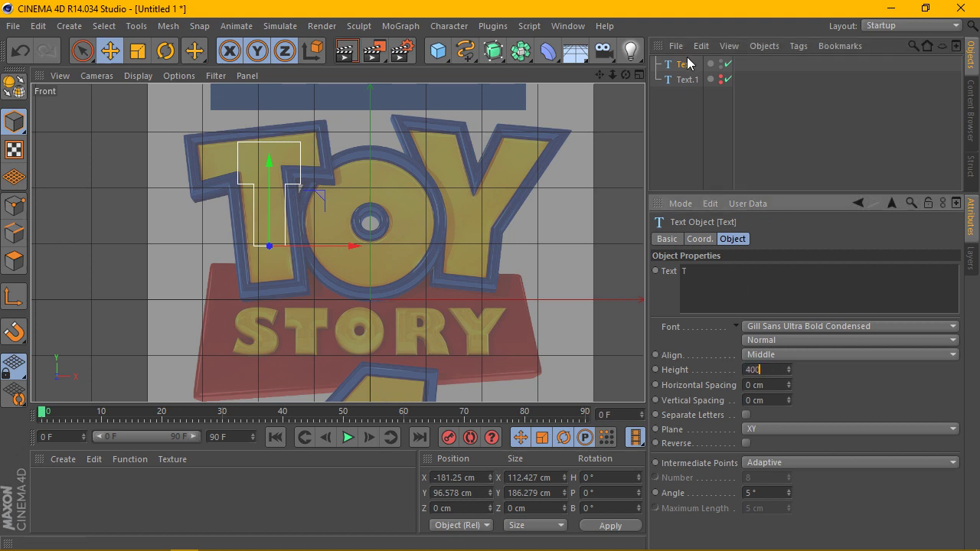
pyautogui.click(681, 68)
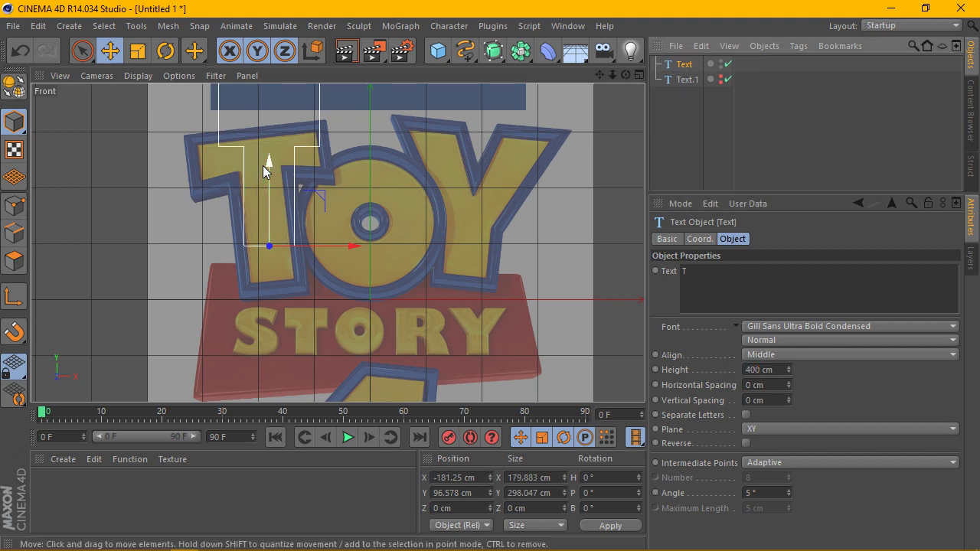
pyautogui.moveTo(268, 163); pyautogui.dragTo(266, 204)
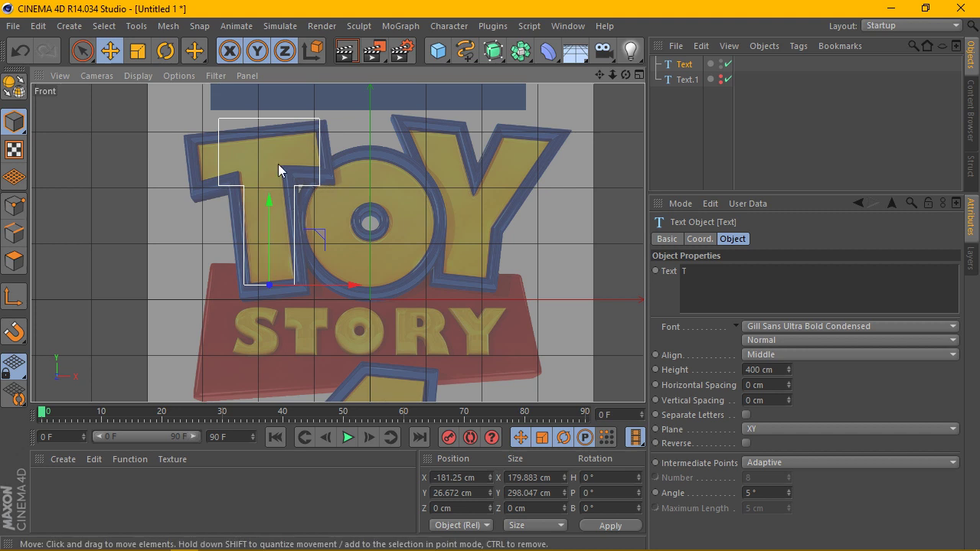
pyautogui.click(166, 53)
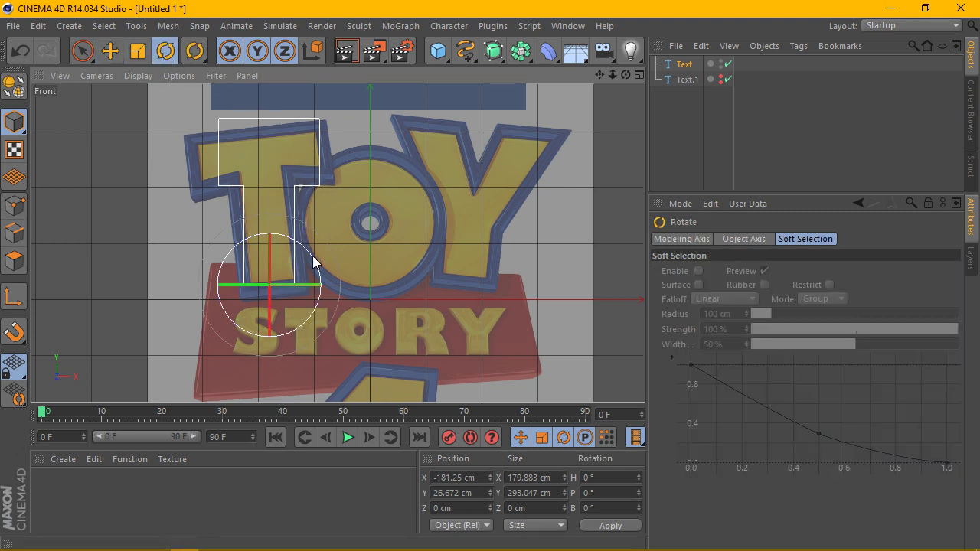
pyautogui.moveTo(312, 256); pyautogui.dragTo(307, 258)
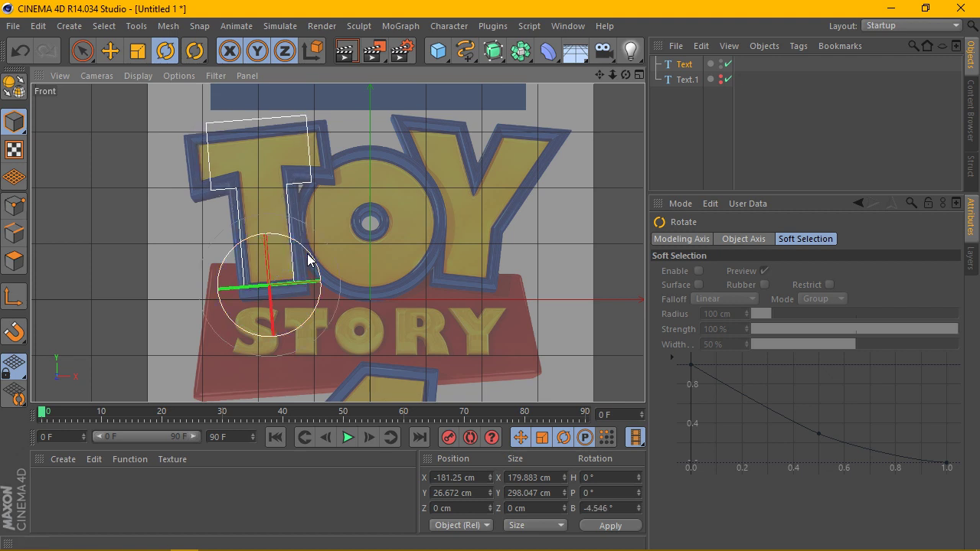
# - Reduce the T height to 380 cm and move it down onto the logo's T
pyautogui.click(676, 67)
pyautogui.click(766, 369)
pyautogui.write('380')
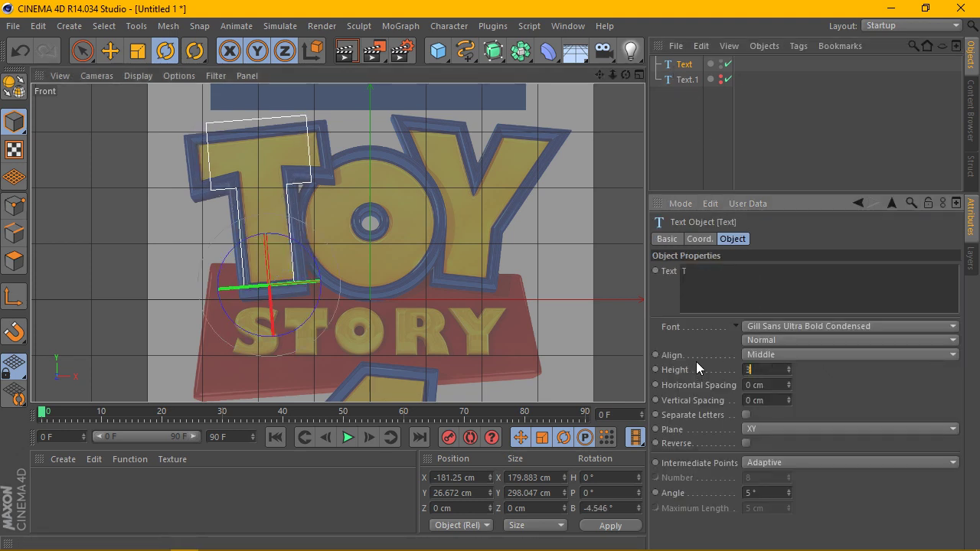
pyautogui.click(669, 67)
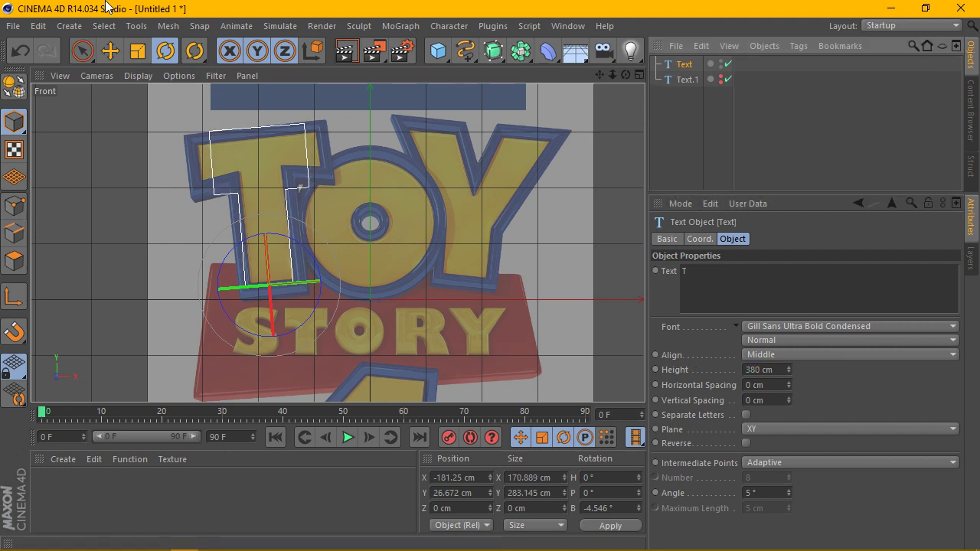
pyautogui.click(109, 51)
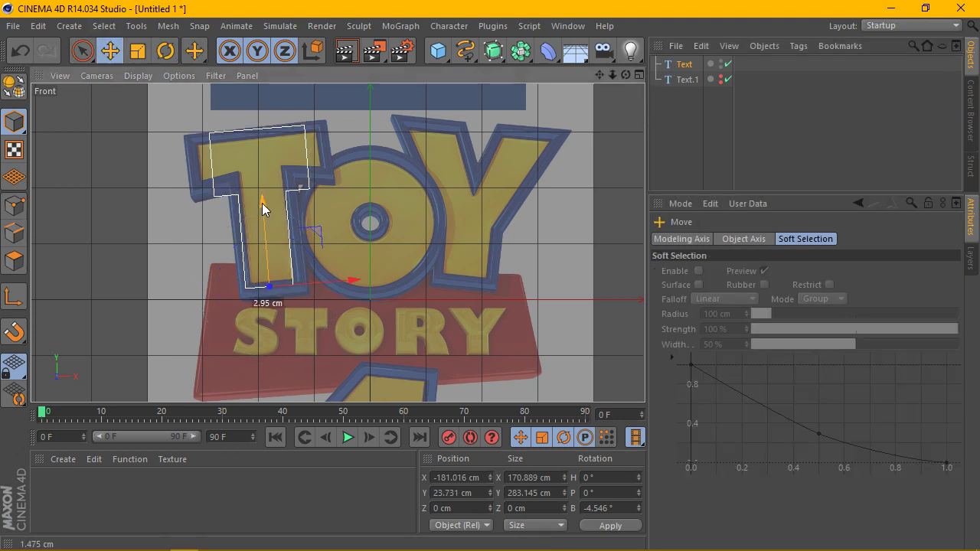
pyautogui.moveTo(262, 204); pyautogui.dragTo(265, 208)
# - Fine-tune the T height to 350, then 346 cm, raising it into alignment
pyautogui.click(683, 65)
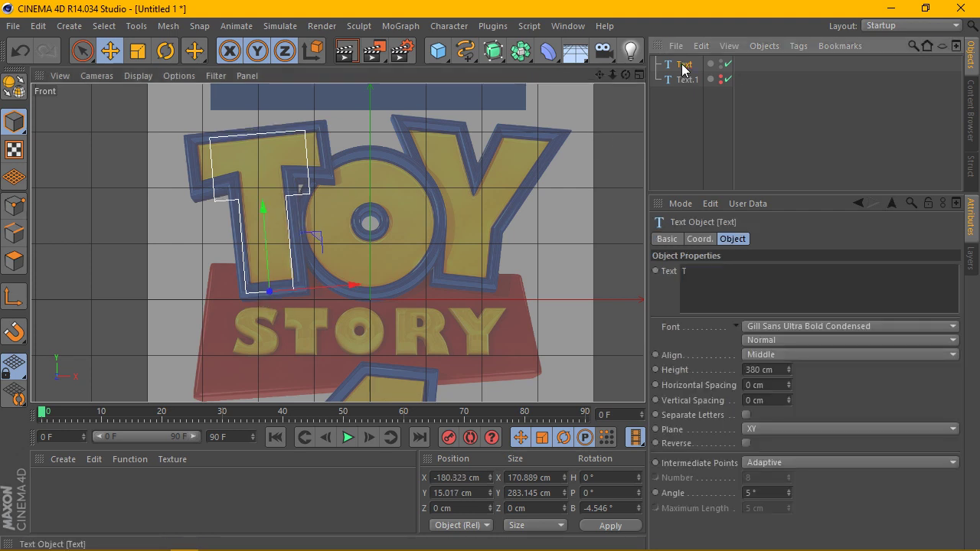
pyautogui.moveTo(776, 370); pyautogui.dragTo(735, 371)
pyautogui.write('350')
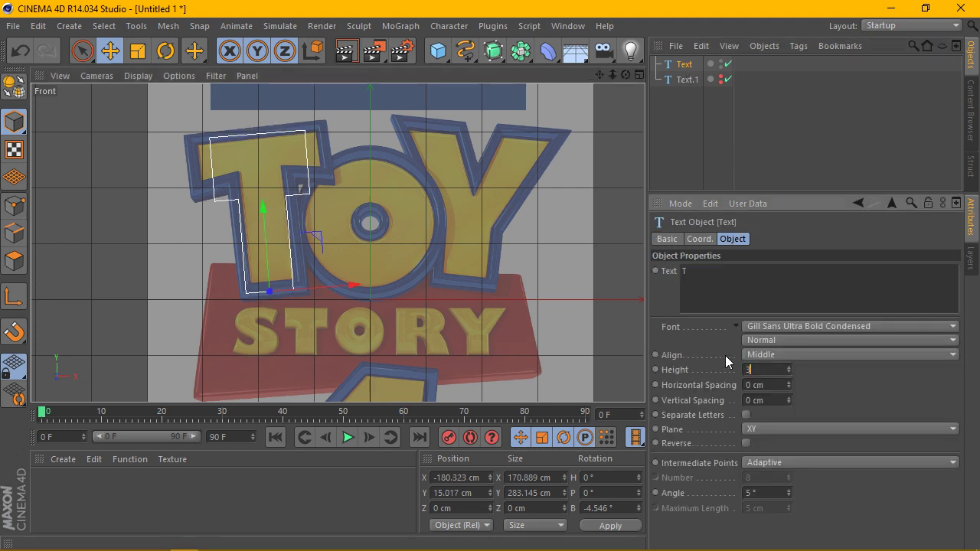
pyautogui.click(689, 67)
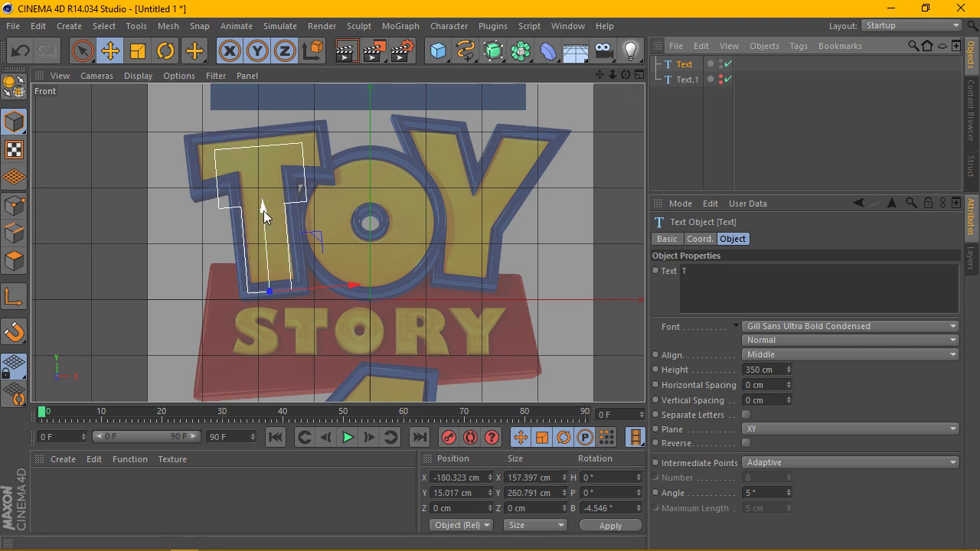
pyautogui.moveTo(263, 211); pyautogui.dragTo(263, 201)
pyautogui.click(793, 371)
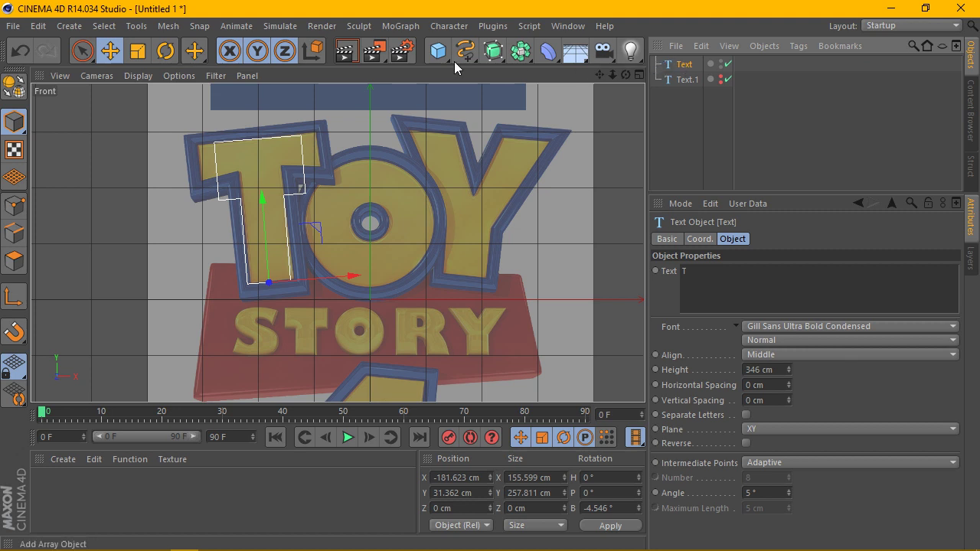
# - Make the T editable and align its stem's bottom points with the logo's T
pyautogui.click(13, 87)
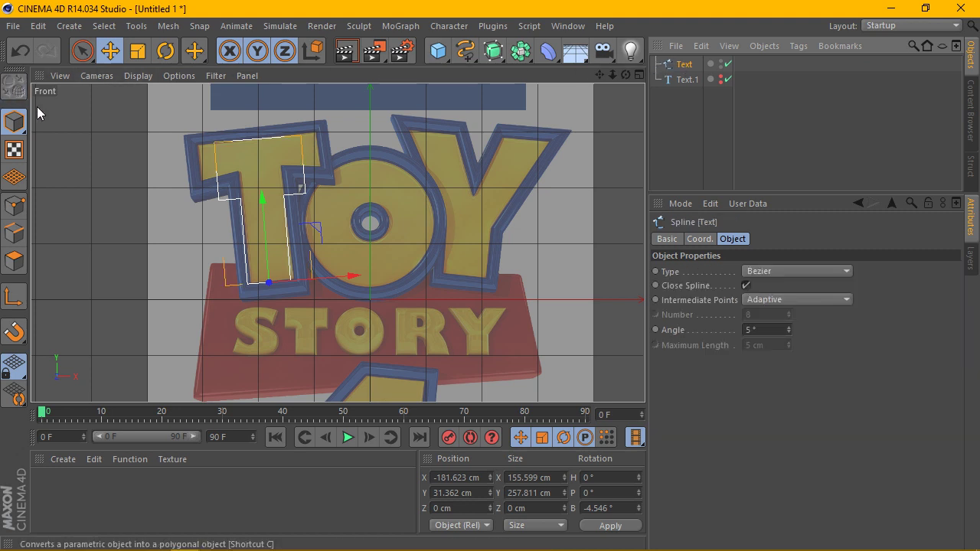
pyautogui.click(14, 205)
pyautogui.scroll(2, 269, 212)
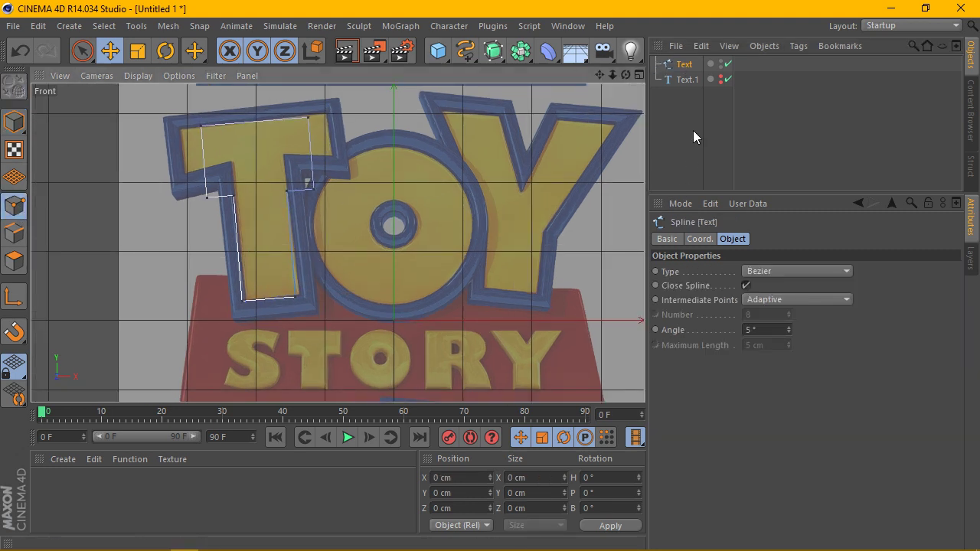
pyautogui.scroll(2, 232, 191)
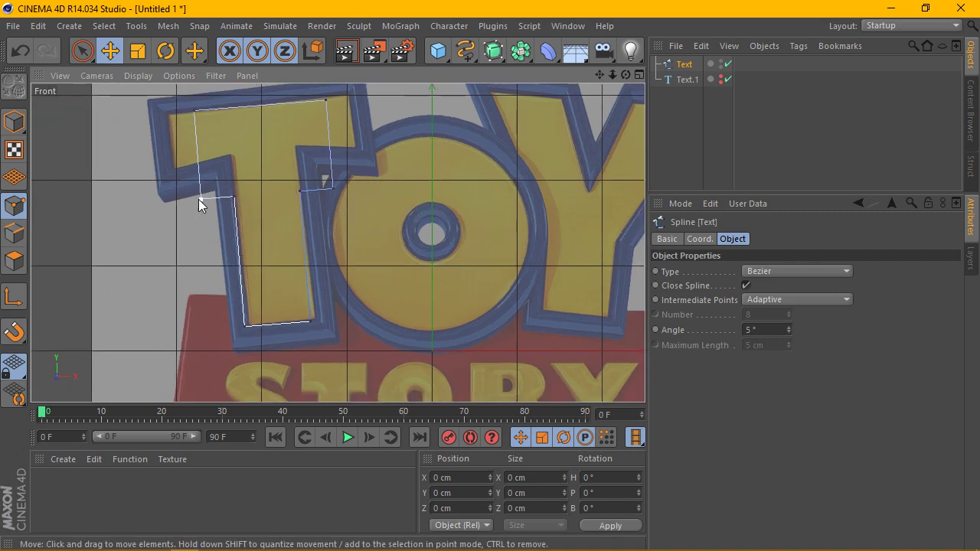
pyautogui.scroll(1, 214, 197)
pyautogui.scroll(1, 214, 198)
pyautogui.scroll(1, 214, 197)
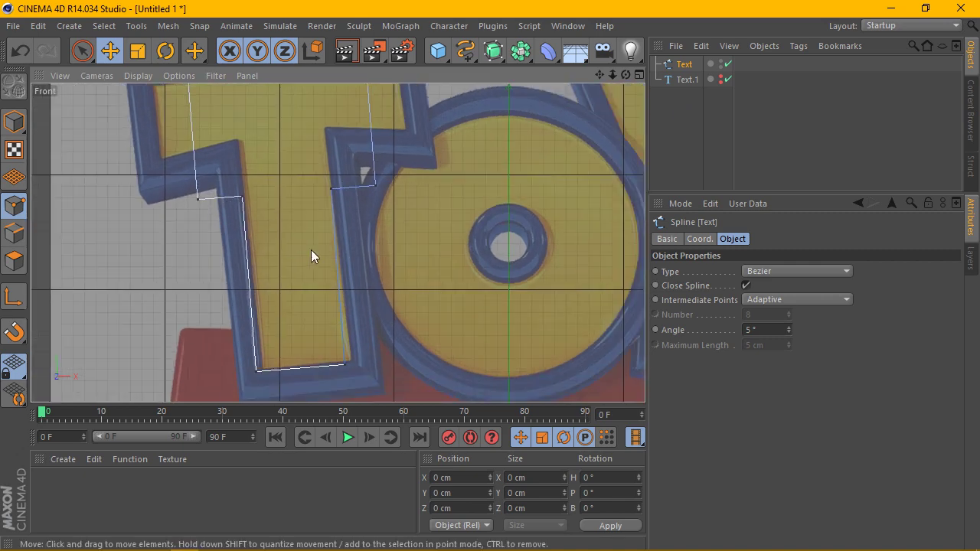
pyautogui.click(344, 364)
pyautogui.moveTo(346, 363); pyautogui.dragTo(351, 340)
pyautogui.click(256, 372)
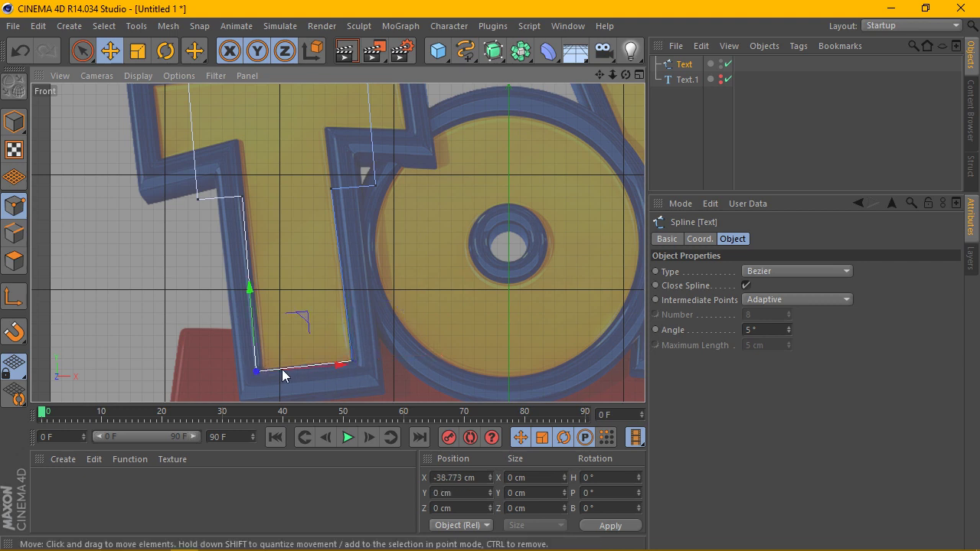
pyautogui.moveTo(283, 374); pyautogui.dragTo(289, 373)
# - Drag the crossbar and inner corner points onto the logo's slanted T outline
pyautogui.click(240, 198)
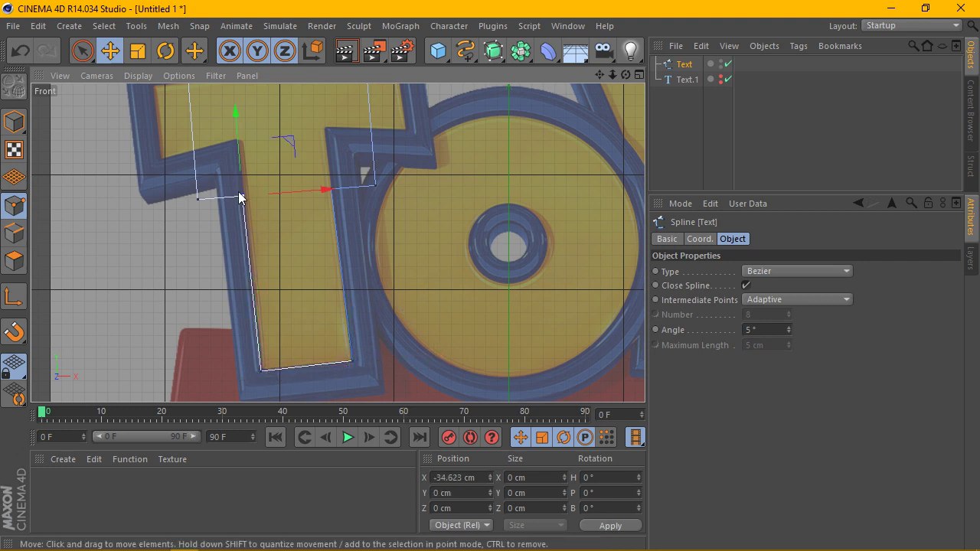
pyautogui.moveTo(240, 198); pyautogui.dragTo(235, 115)
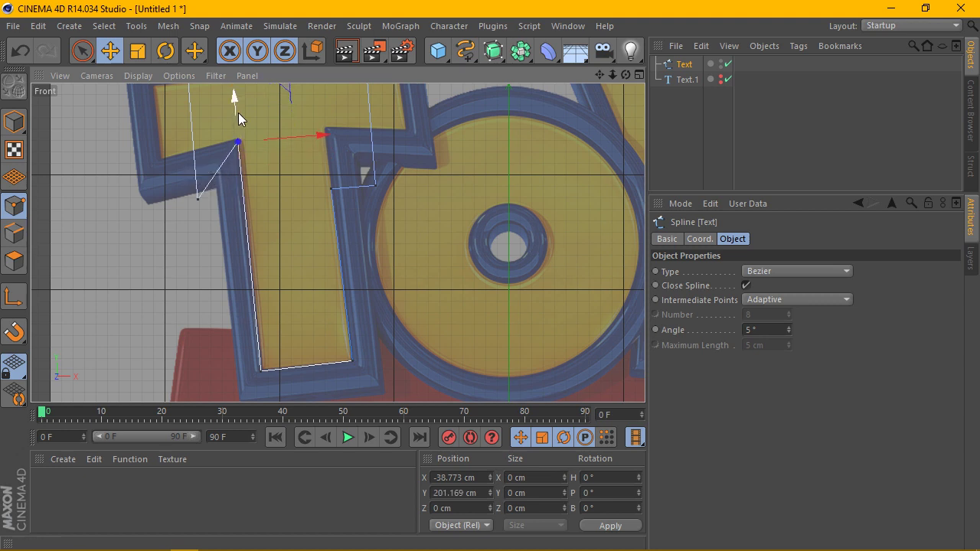
pyautogui.moveTo(600, 75); pyautogui.dragTo(666, 117)
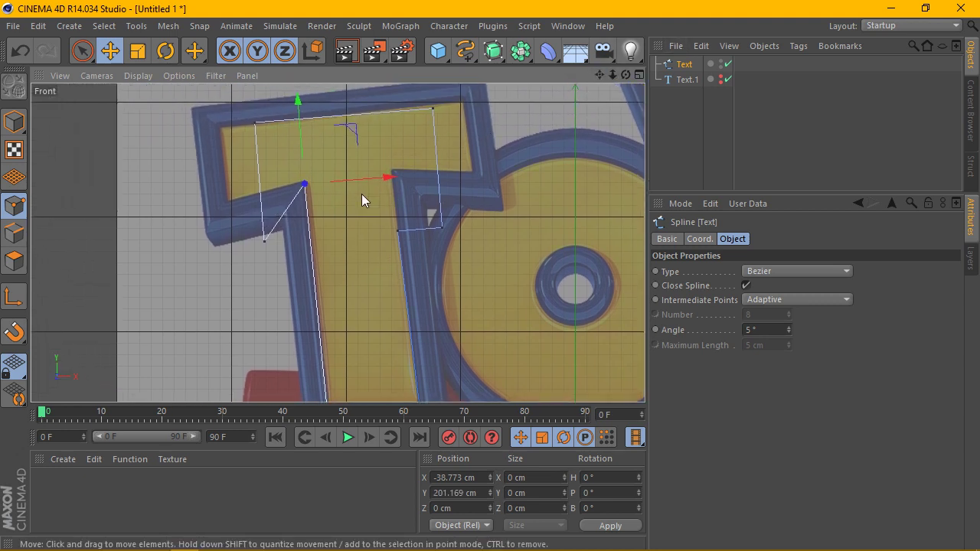
pyautogui.moveTo(265, 239); pyautogui.dragTo(261, 168)
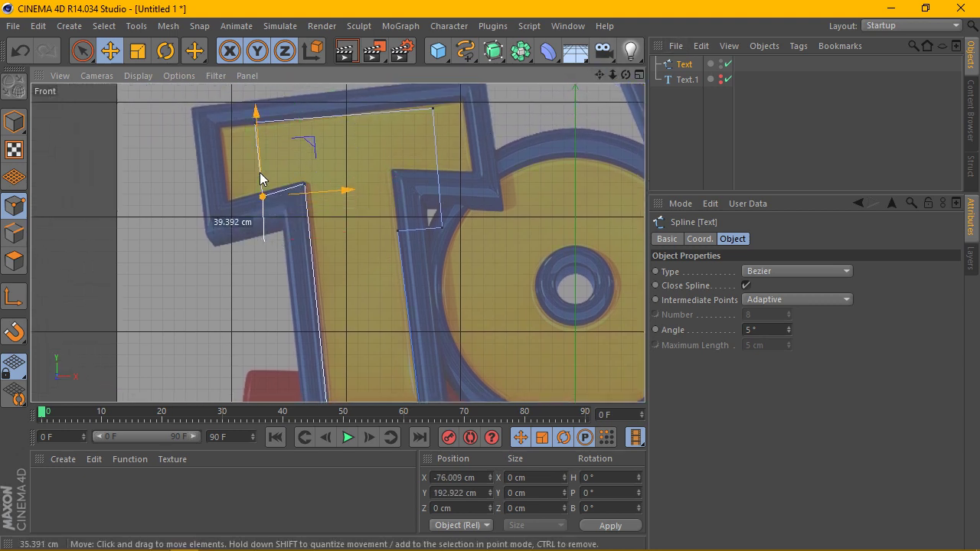
pyautogui.moveTo(338, 186); pyautogui.dragTo(305, 196)
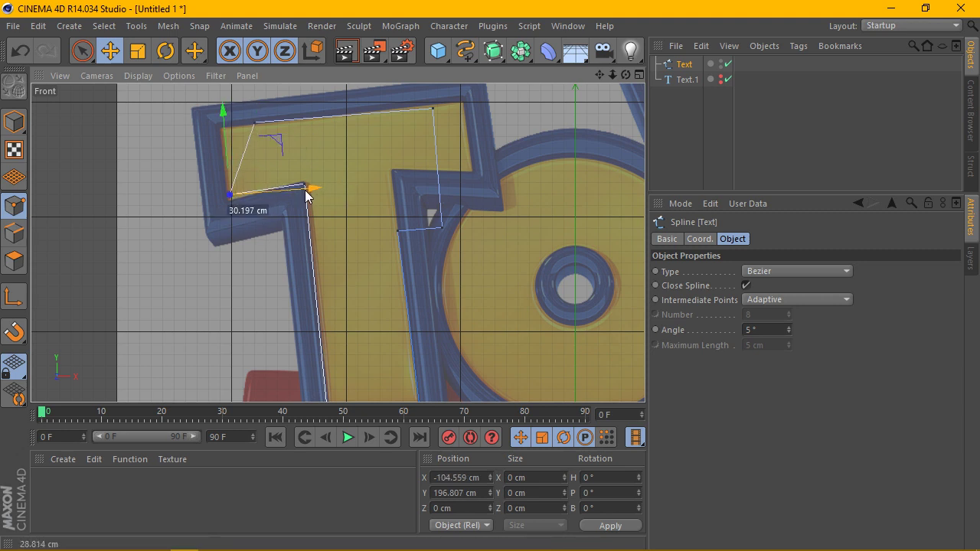
pyautogui.moveTo(223, 157); pyautogui.dragTo(222, 164)
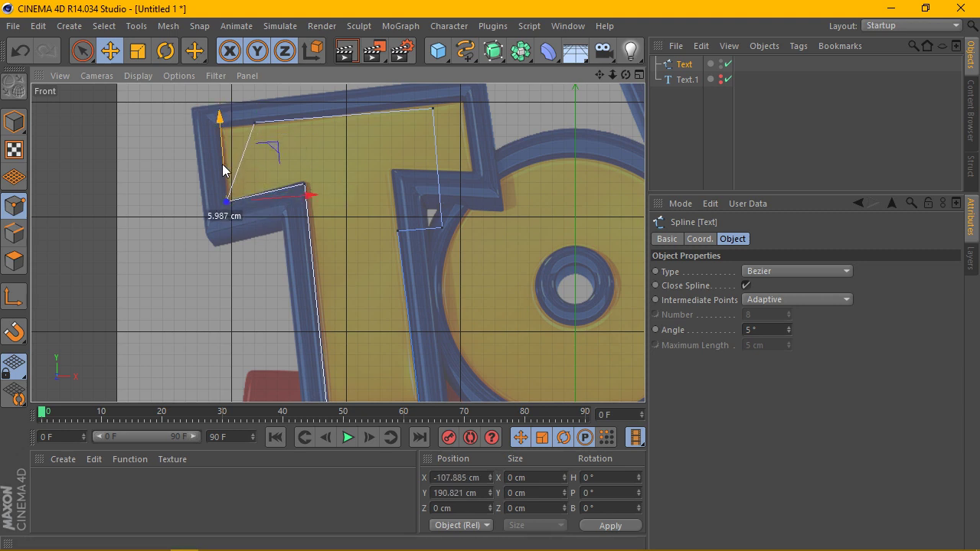
pyautogui.moveTo(305, 186); pyautogui.dragTo(305, 168)
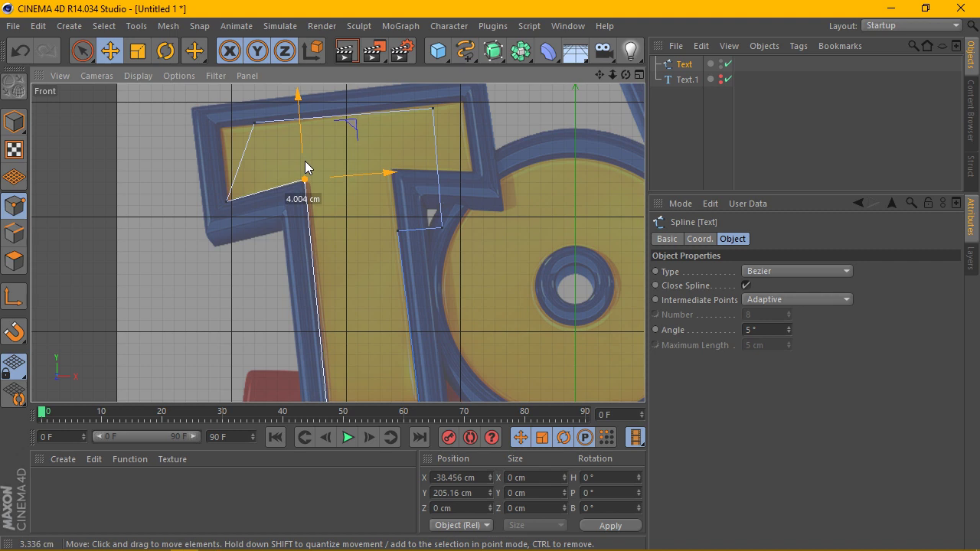
pyautogui.click(253, 123)
pyautogui.moveTo(340, 115); pyautogui.dragTo(278, 120)
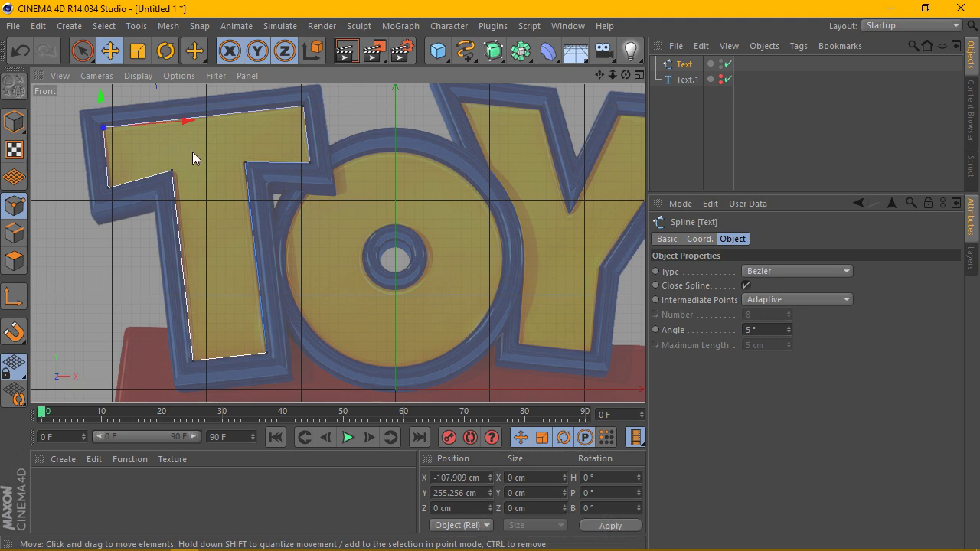
# - Duplicate Text.1 into a visible Text.2 copy, deleting the stray extra copies
pyautogui.keyDown('shift'); pyautogui.click(687, 80); pyautogui.keyUp('shift')
pyautogui.keyDown('ctrl'); pyautogui.moveTo(687, 80); pyautogui.dragTo(723, 111); pyautogui.keyUp('ctrl')
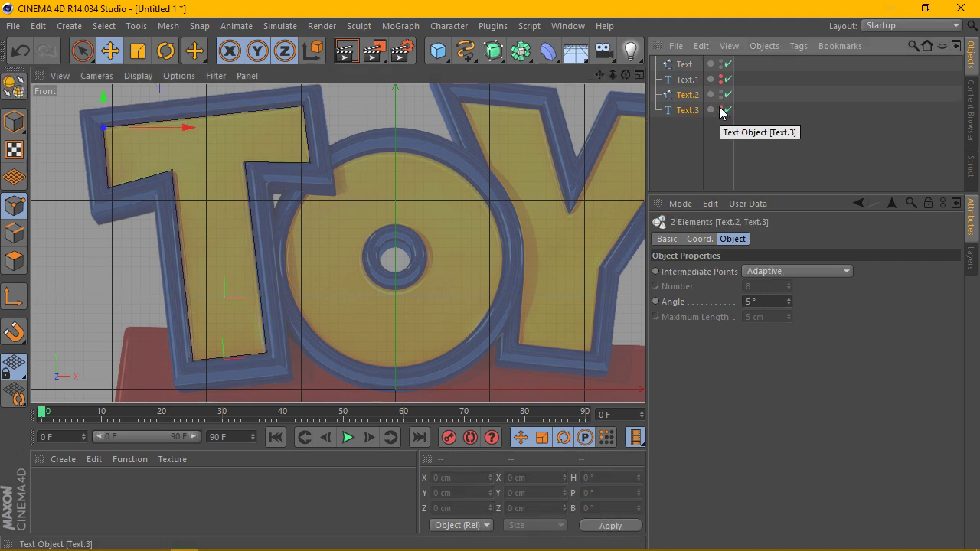
pyautogui.press('Delete')
pyautogui.click(684, 80)
pyautogui.keyDown('ctrl'); pyautogui.moveTo(683, 96); pyautogui.dragTo(707, 101); pyautogui.keyUp('ctrl')
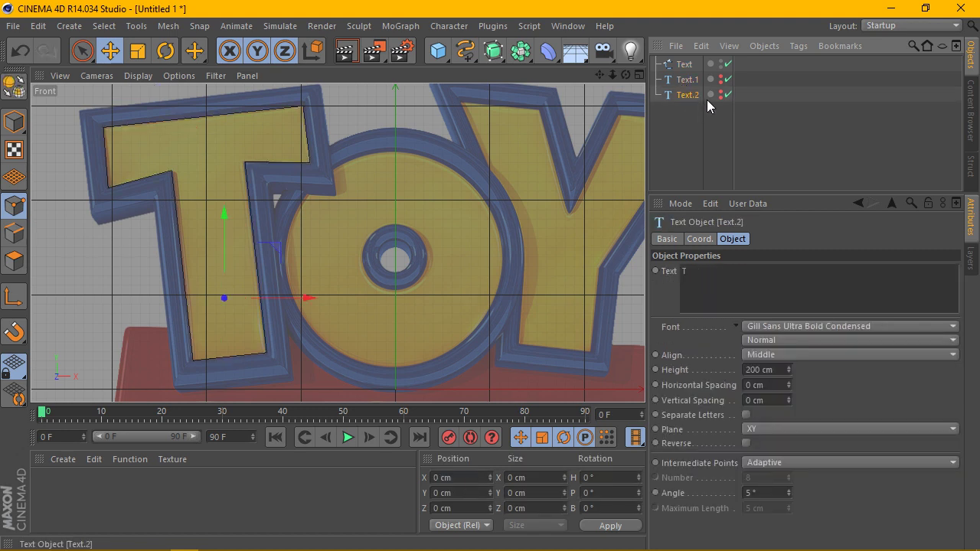
pyautogui.click(718, 78)
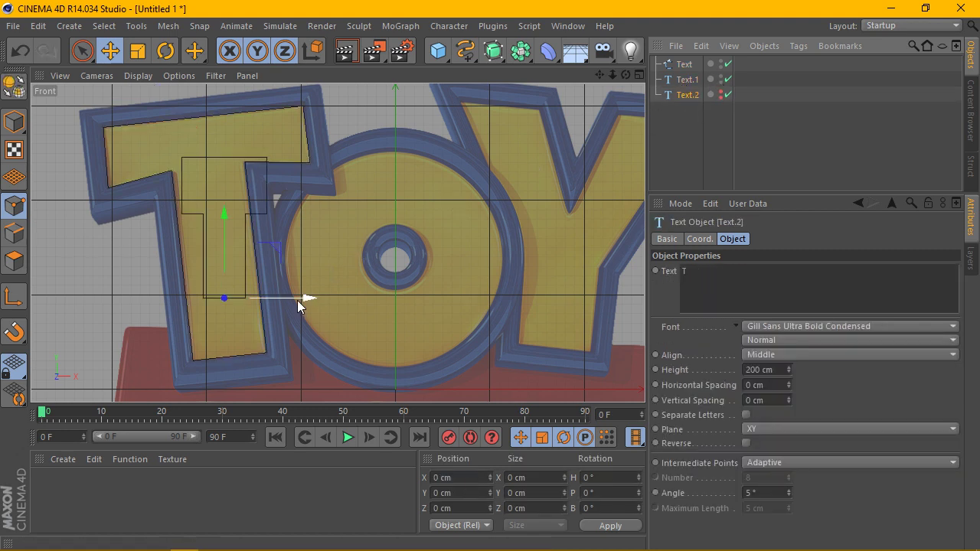
# - In Model mode, move Text.2 toward the O and centre Text.1 over it
pyautogui.moveTo(306, 302); pyautogui.dragTo(447, 279)
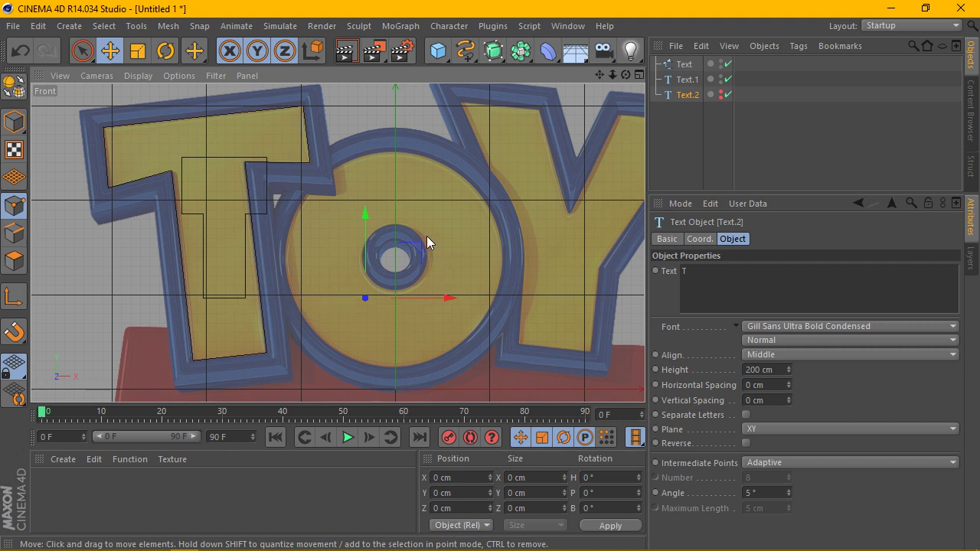
pyautogui.hotkey('ctrl', 'z')
pyautogui.click(14, 122)
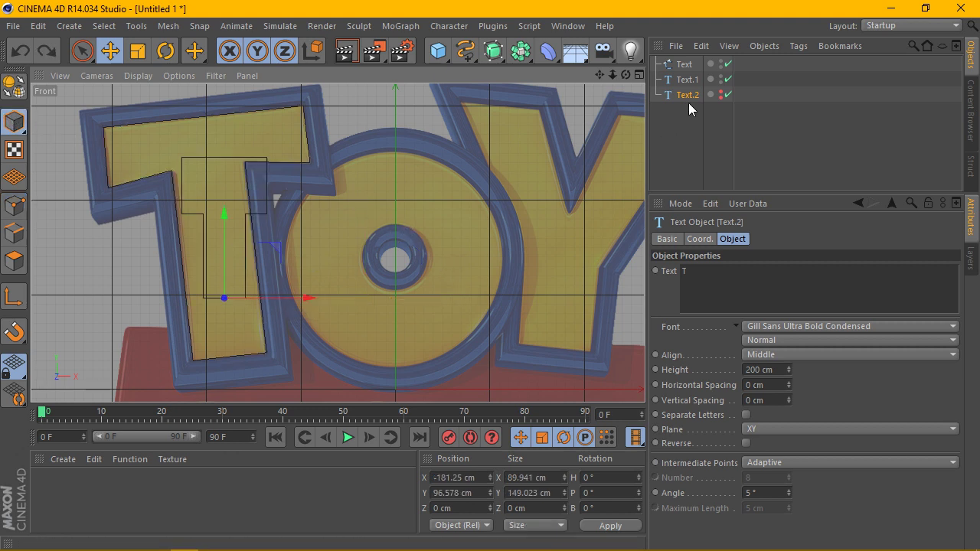
pyautogui.moveTo(307, 299); pyautogui.dragTo(452, 281)
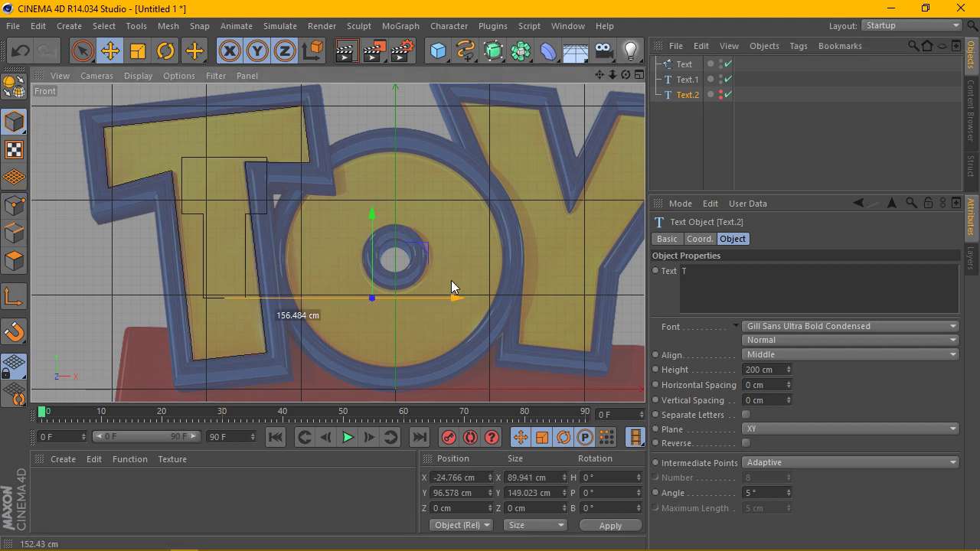
pyautogui.click(687, 80)
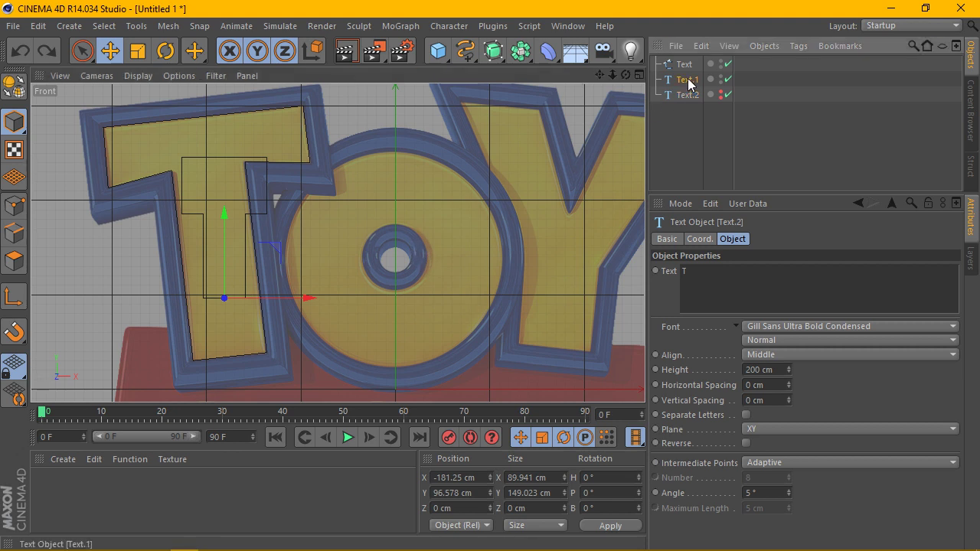
pyautogui.moveTo(300, 303); pyautogui.dragTo(476, 285)
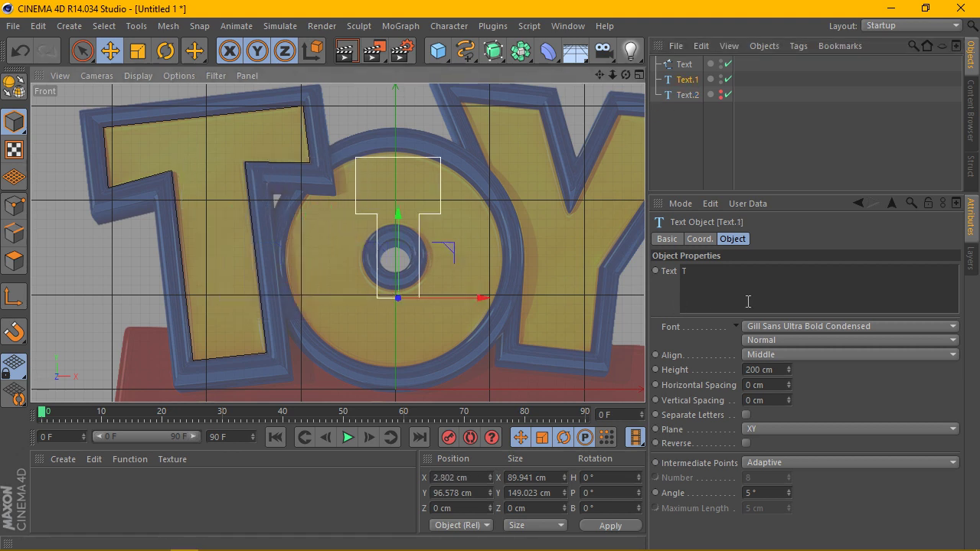
# - Change Text.1's letter to O in Gill Sans Ultra Bold
pyautogui.click(633, 269)
pyautogui.write('O')
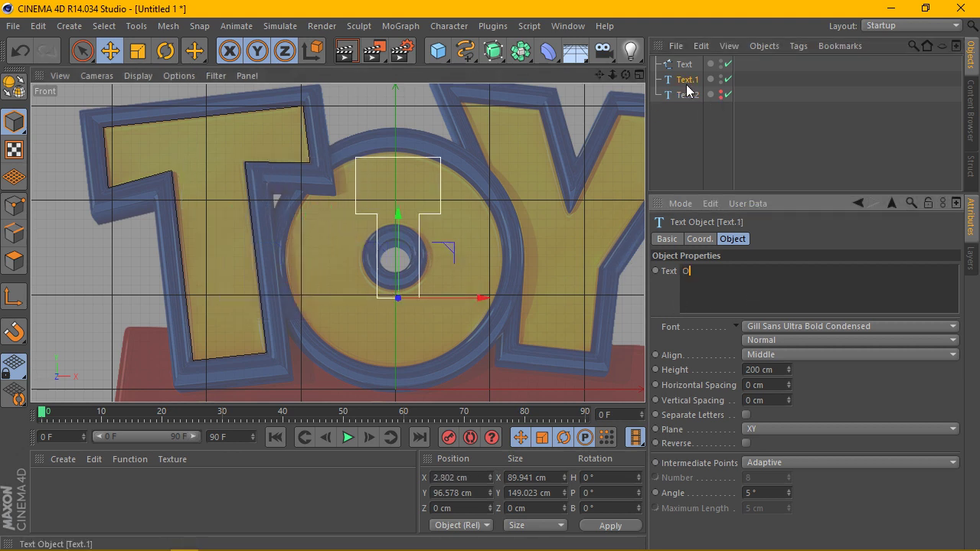
pyautogui.click(686, 83)
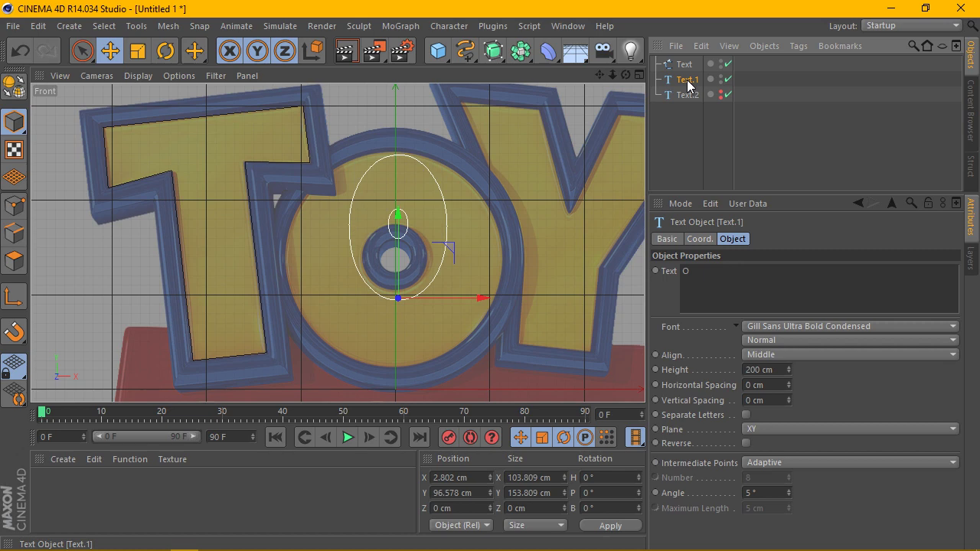
pyautogui.click(872, 324)
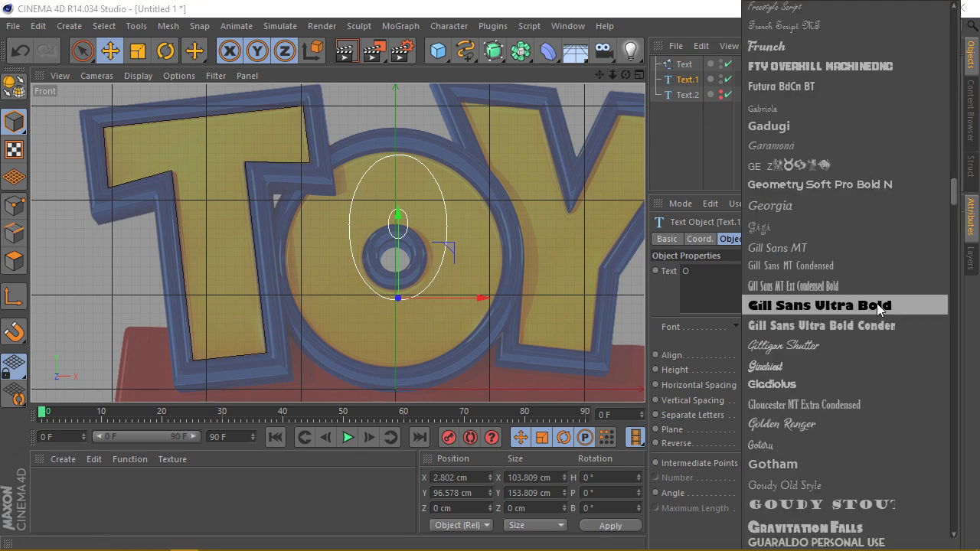
pyautogui.click(877, 304)
# - Set the O height to 291 cm and position it over the logo's O
pyautogui.moveTo(396, 224); pyautogui.dragTo(398, 260)
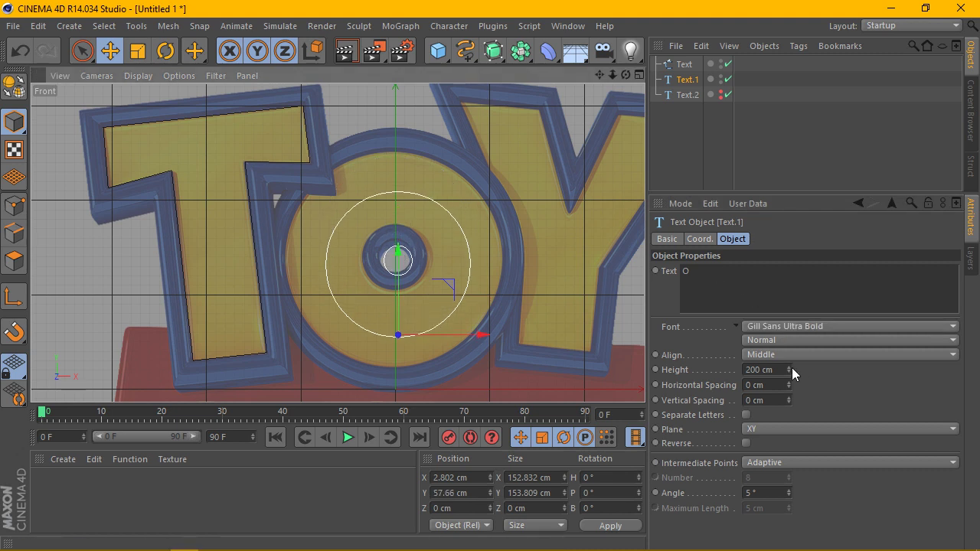
pyautogui.moveTo(790, 370); pyautogui.dragTo(790, 337)
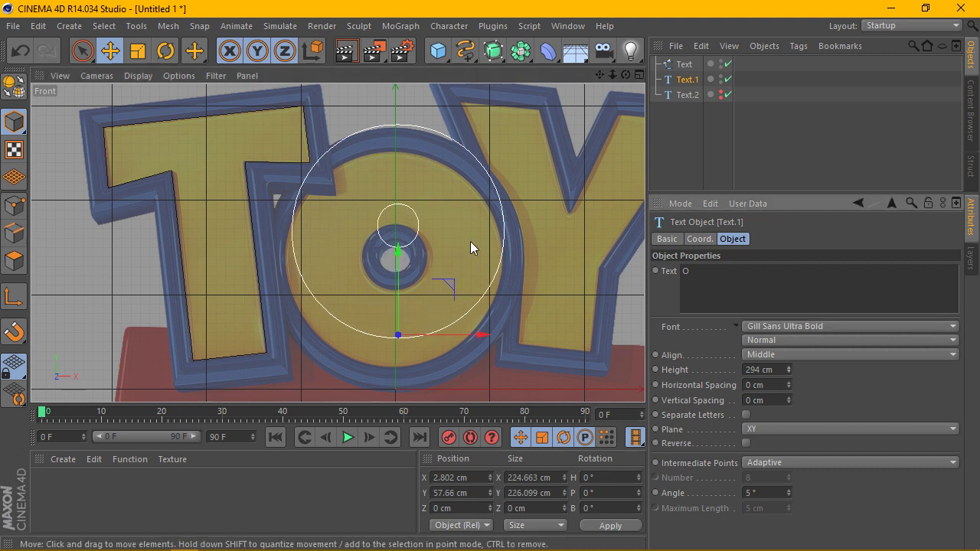
pyautogui.moveTo(399, 253); pyautogui.dragTo(398, 284)
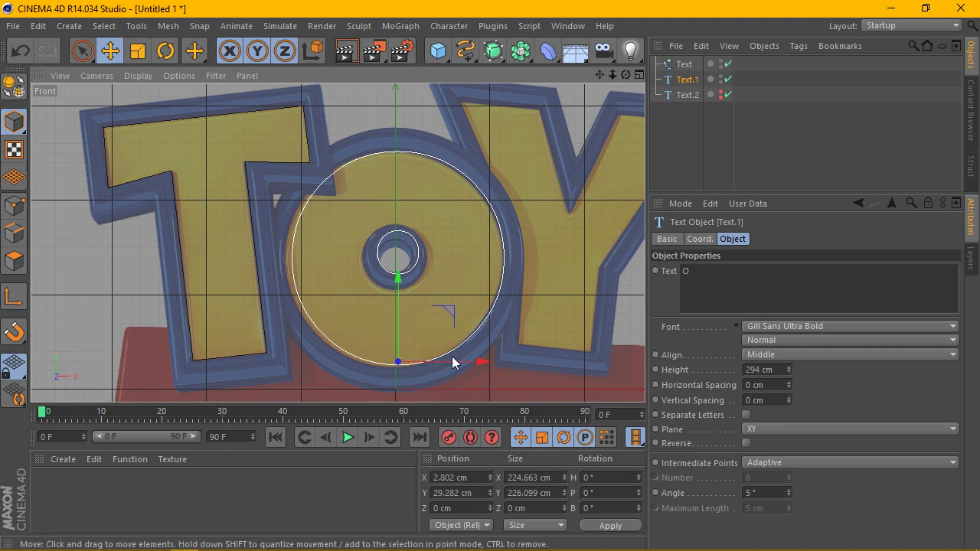
pyautogui.moveTo(475, 362); pyautogui.dragTo(467, 367)
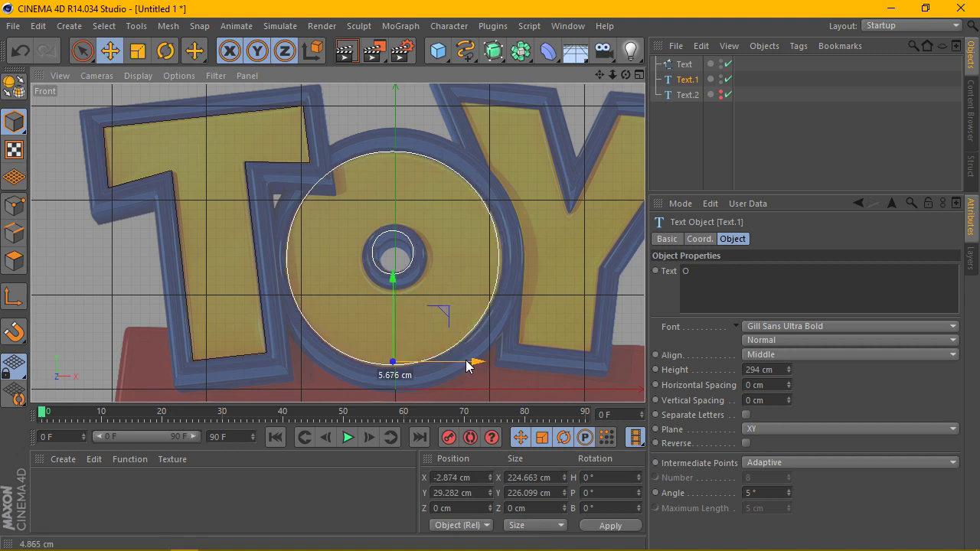
pyautogui.moveTo(387, 278); pyautogui.dragTo(392, 285)
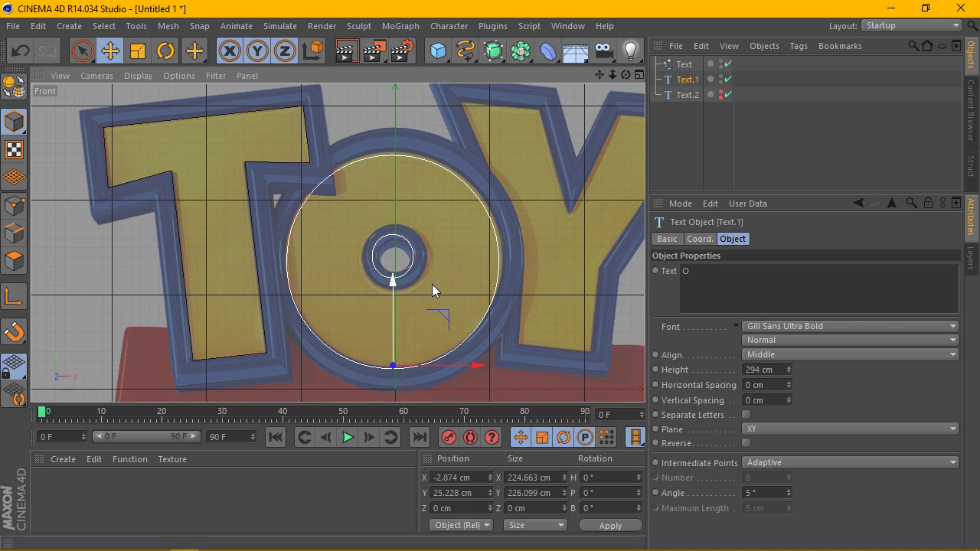
pyautogui.click(789, 373)
pyautogui.click(790, 373)
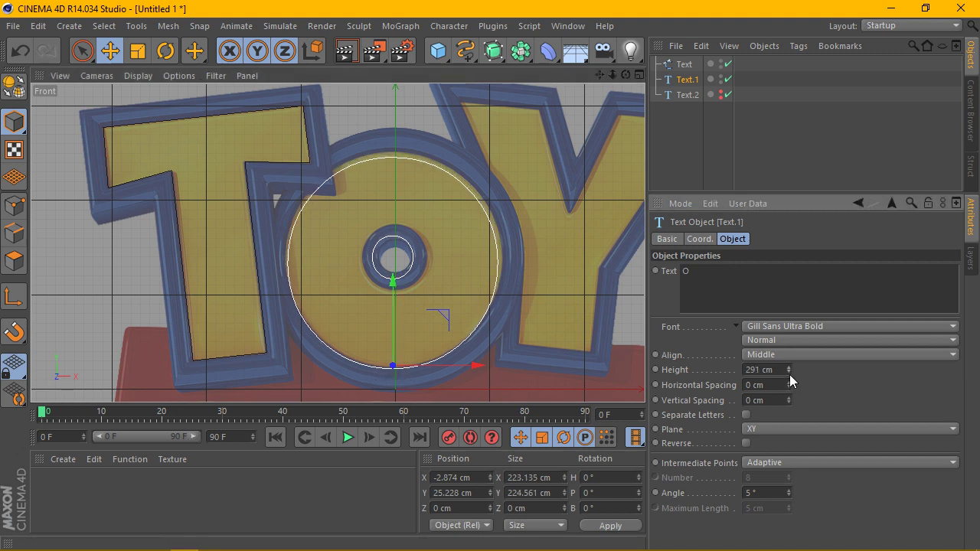
pyautogui.moveTo(393, 280); pyautogui.dragTo(396, 282)
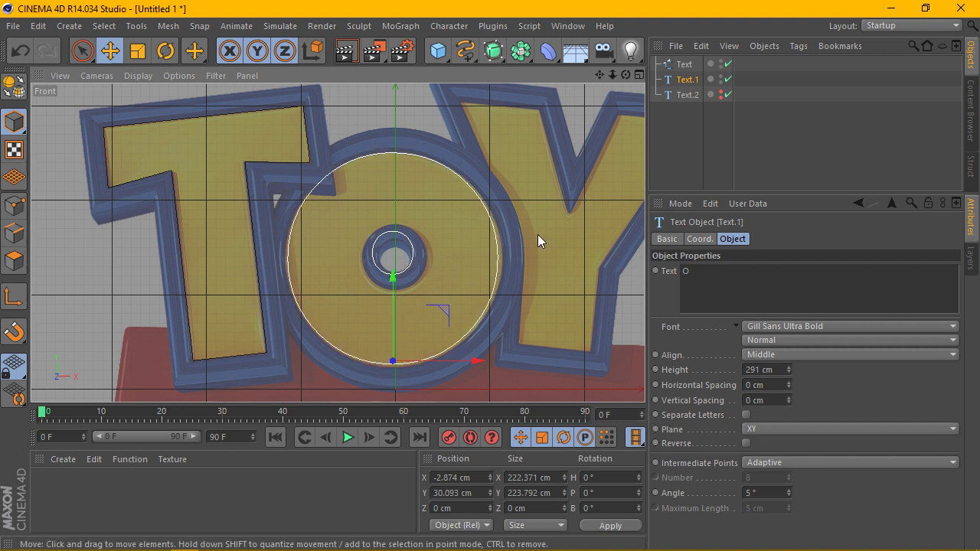
pyautogui.scroll(-1, 460, 232)
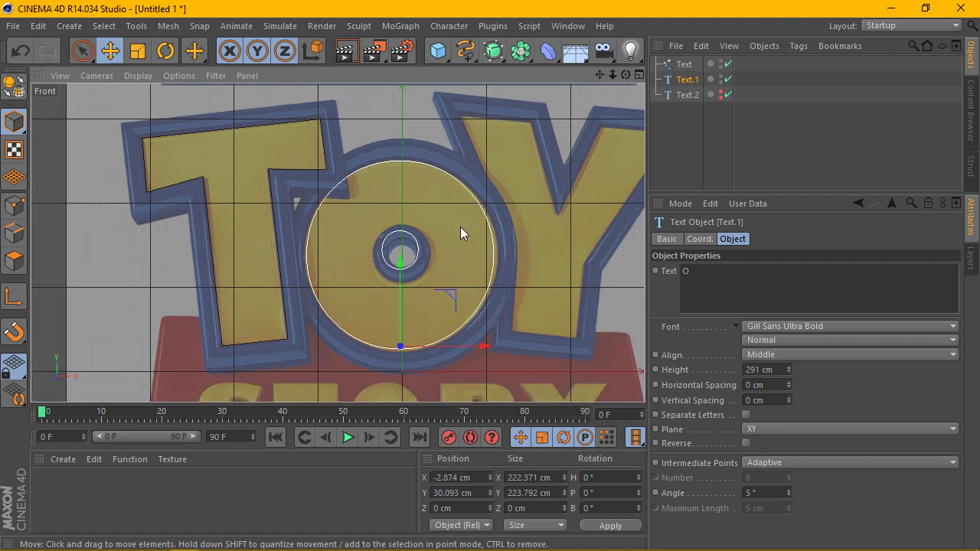
# - Unhide the T outline and retype the moved text object's letter as Y
pyautogui.keyDown('alt'); pyautogui.moveTo(337, 242); pyautogui.dragTo(319, 247, button='middle'); pyautogui.keyUp('alt')
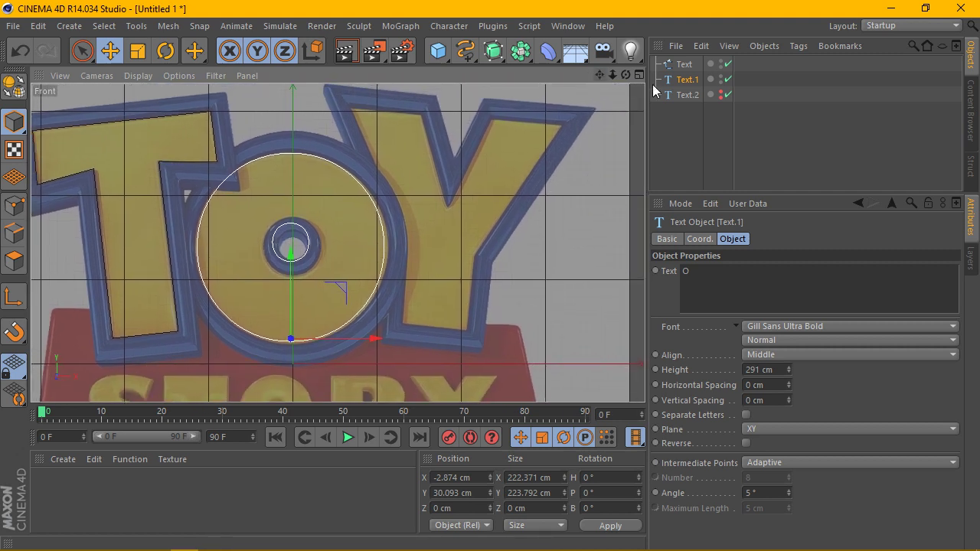
pyautogui.click(722, 95)
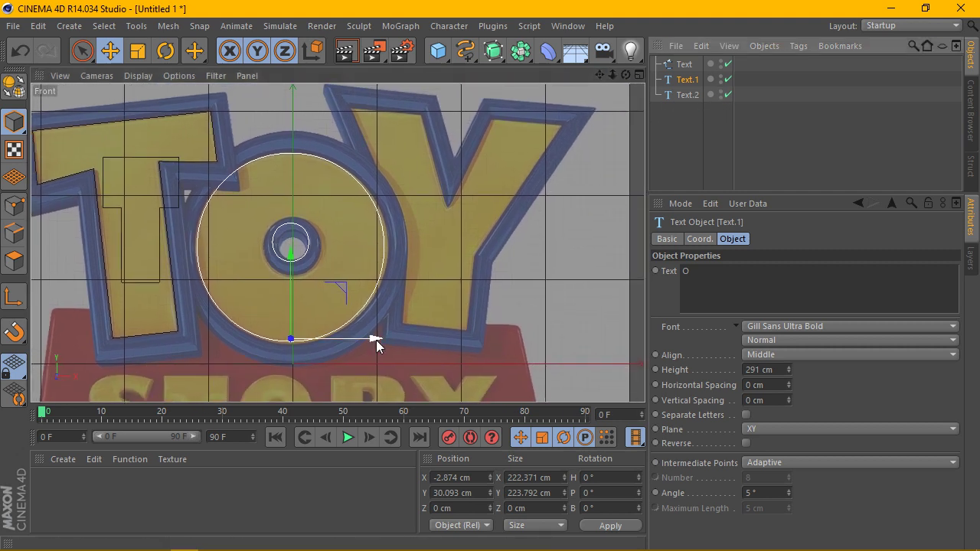
pyautogui.moveTo(377, 340); pyautogui.dragTo(538, 338)
pyautogui.doubleClick(685, 271)
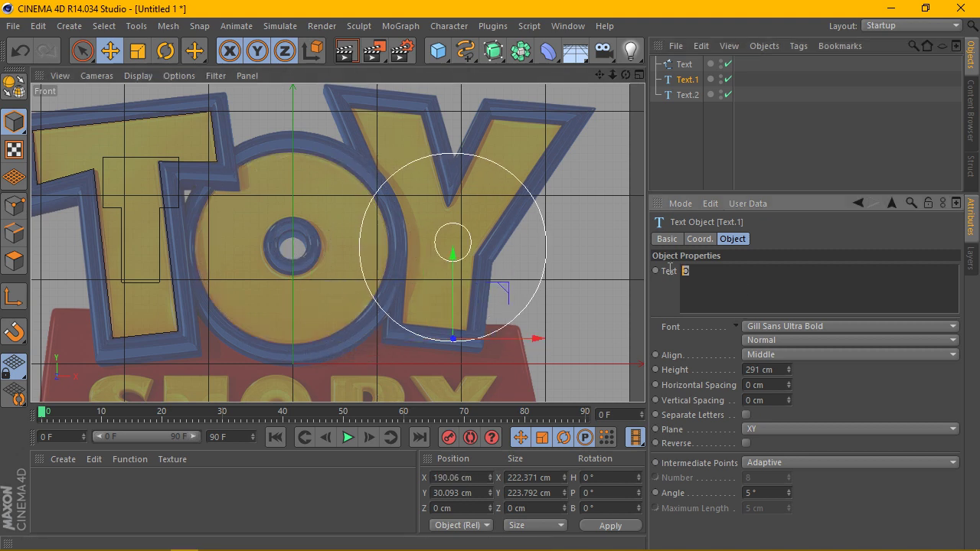
pyautogui.write('Y')
pyautogui.click(695, 85)
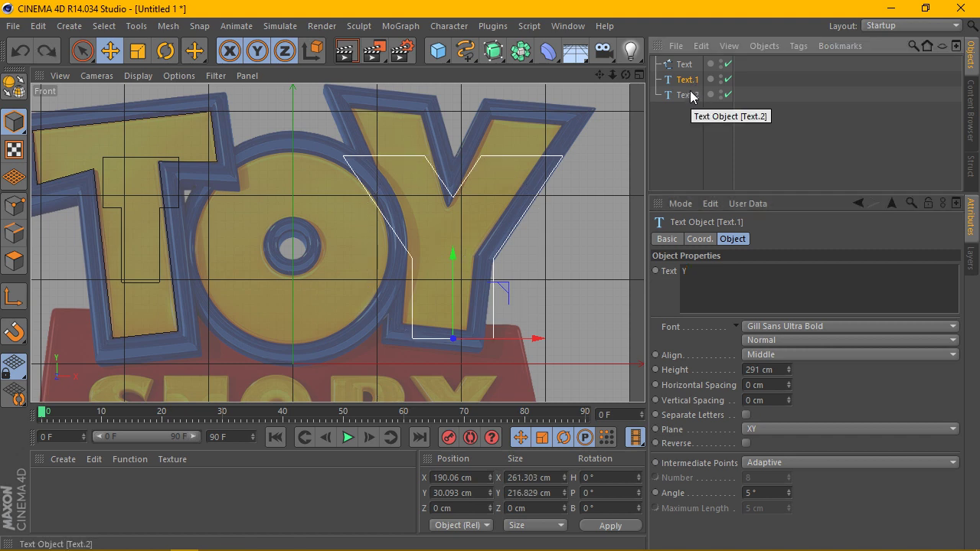
# - Select the spare Text.2 object for the Y and move it beside the O
pyautogui.click(689, 94)
pyautogui.moveTo(691, 94); pyautogui.dragTo(708, 260)
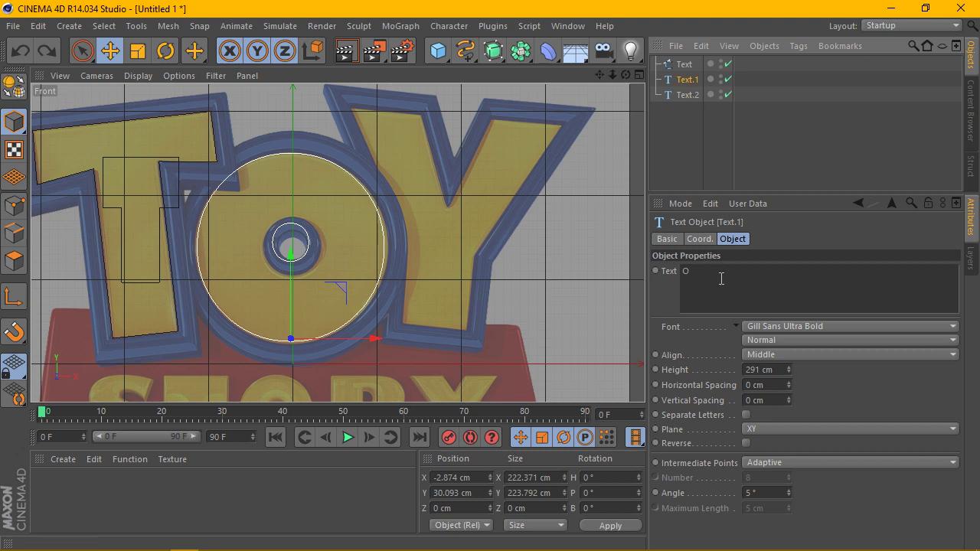
pyautogui.click(693, 96)
pyautogui.click(739, 284)
pyautogui.write('Y')
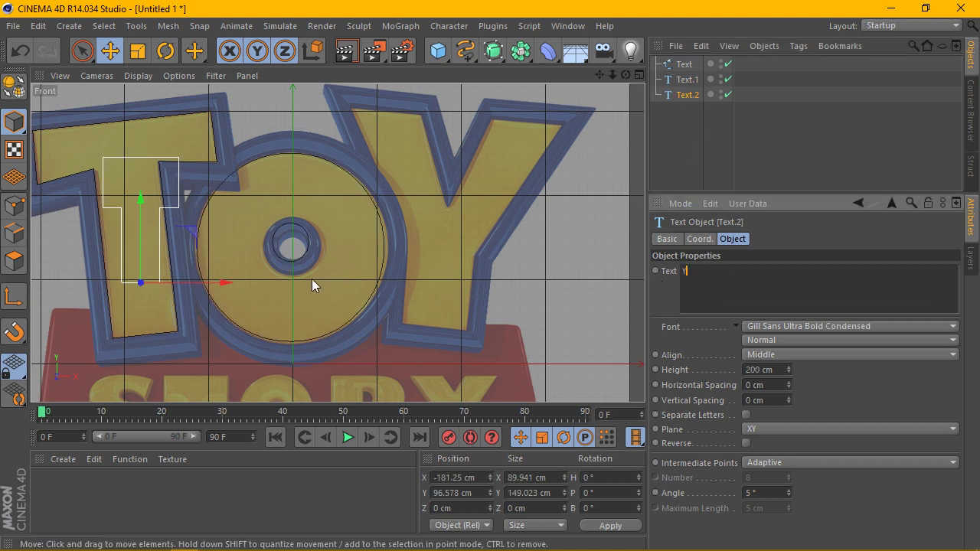
pyautogui.moveTo(227, 283); pyautogui.dragTo(521, 279)
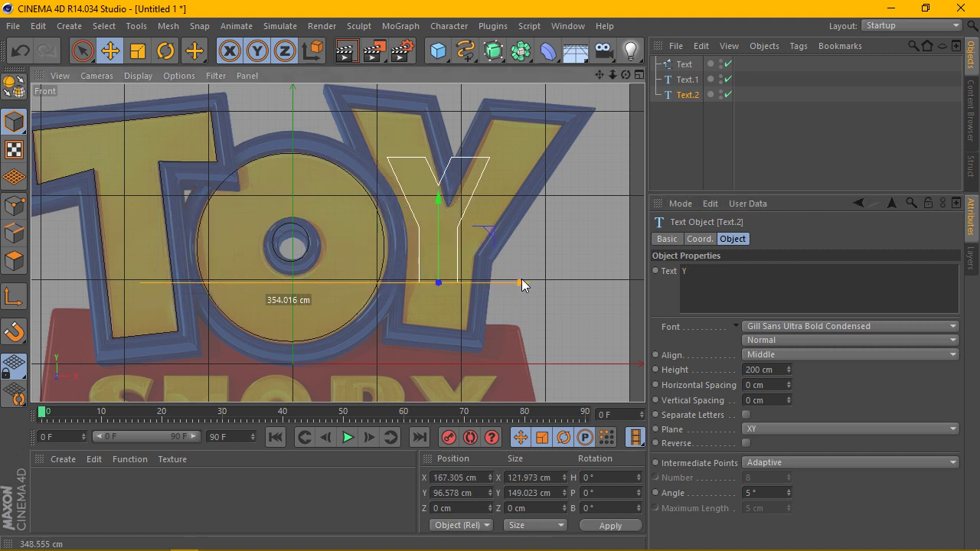
# - Set the Y's height to 400 cm and lower it onto the reference Y
pyautogui.doubleClick(785, 369)
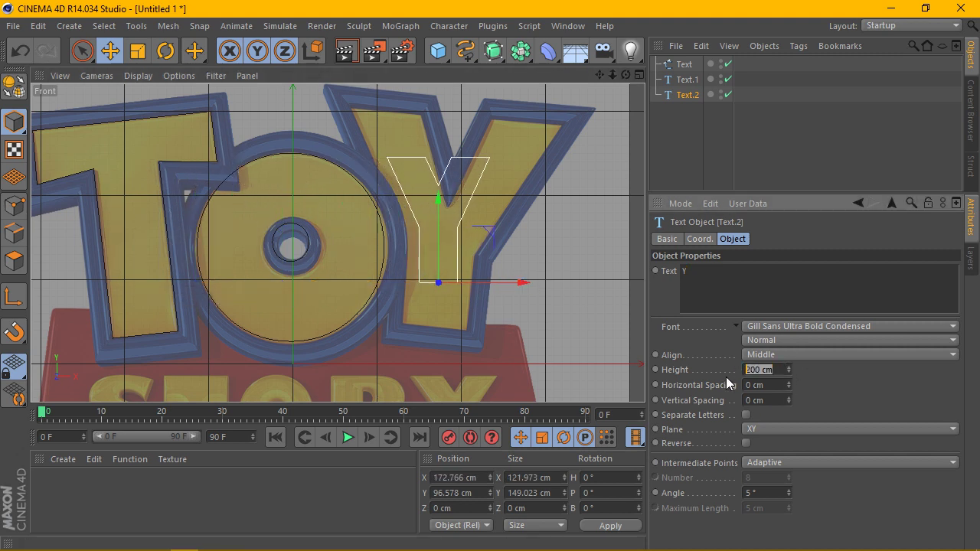
pyautogui.write('4000')
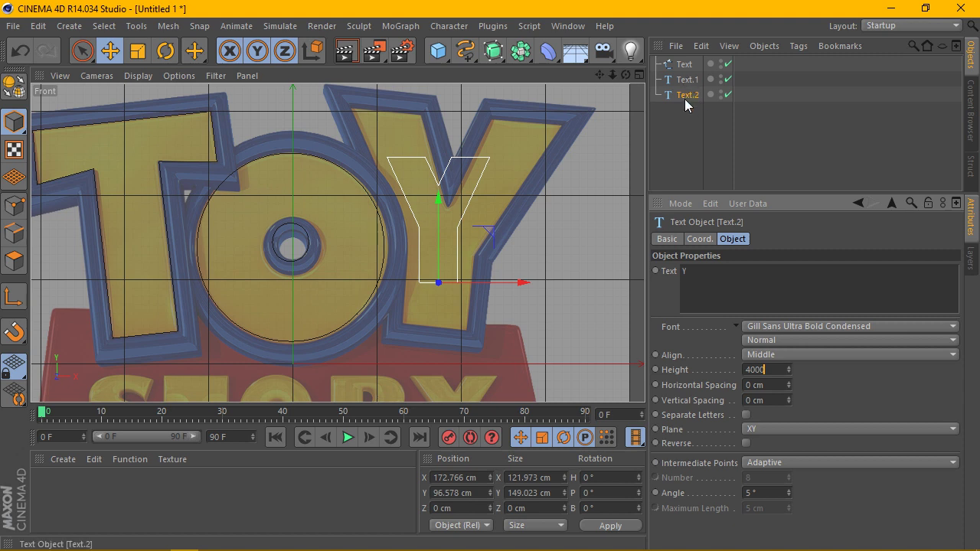
pyautogui.click(722, 140)
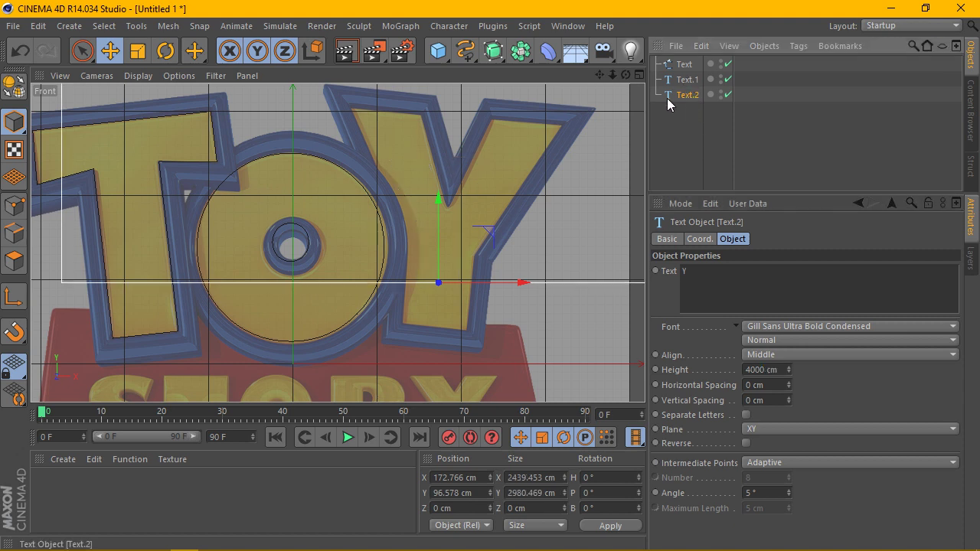
pyautogui.click(764, 369)
pyautogui.write('400')
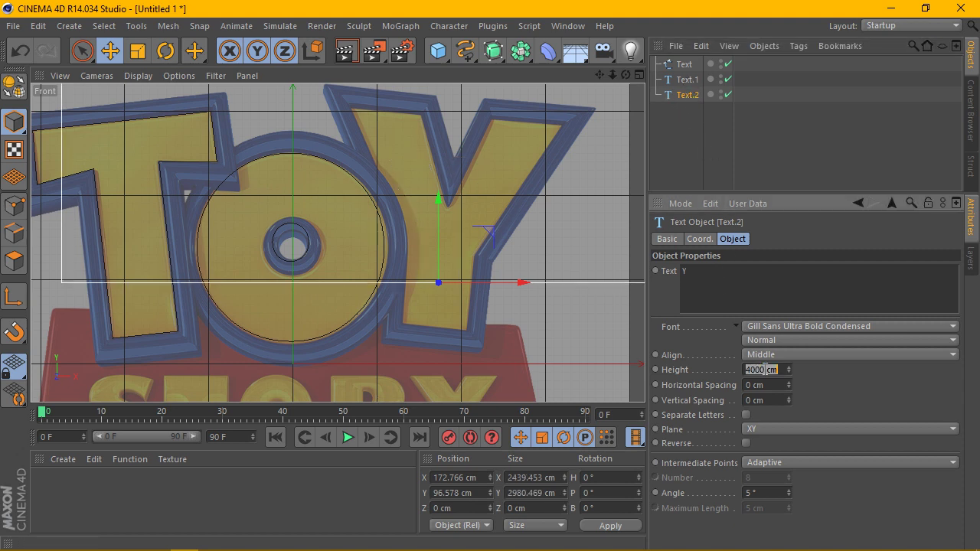
pyautogui.click(693, 98)
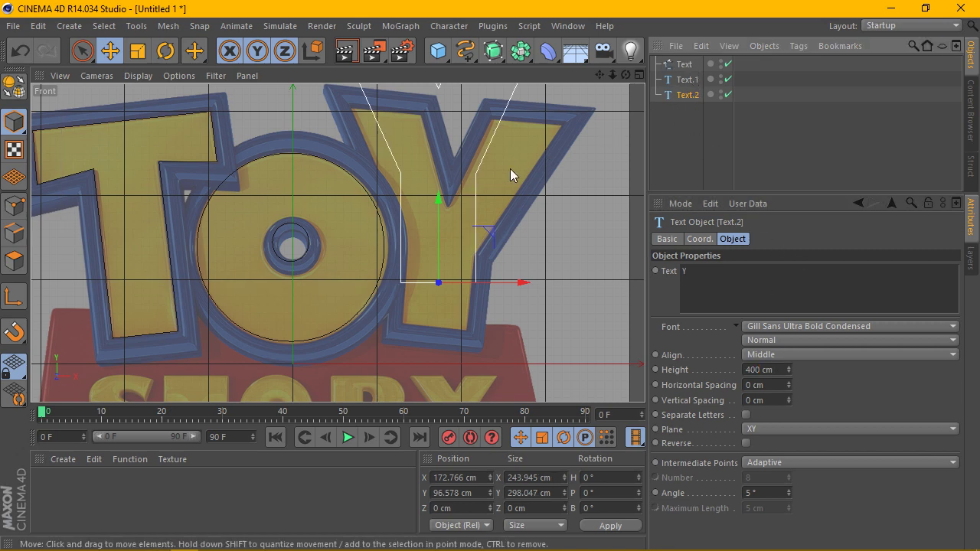
pyautogui.scroll(-2, 510, 169)
pyautogui.scroll(-1, 464, 147)
pyautogui.moveTo(452, 188); pyautogui.dragTo(451, 249)
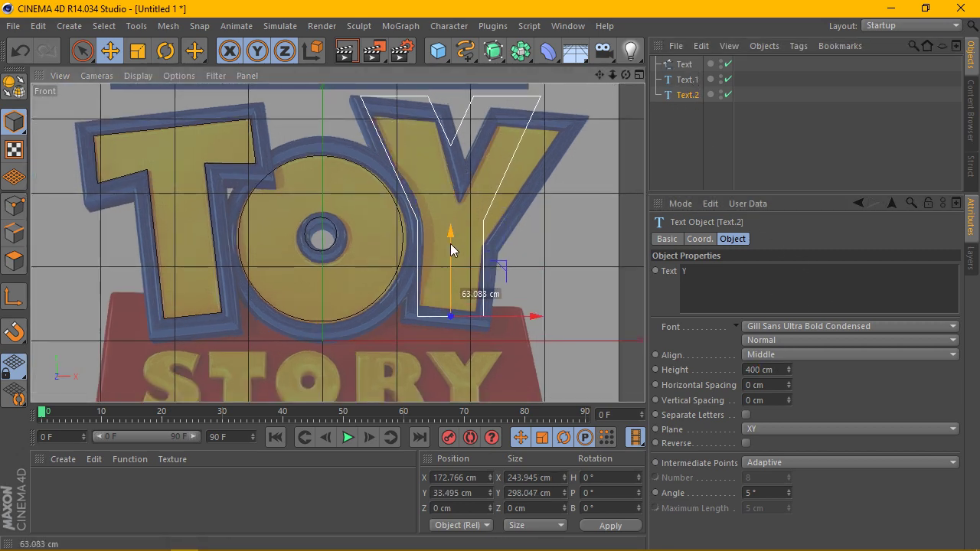
# - Tilt the Y 5.194° and set it to Gill Sans Ultra Bold Condensed at 330 cm
pyautogui.press('r')
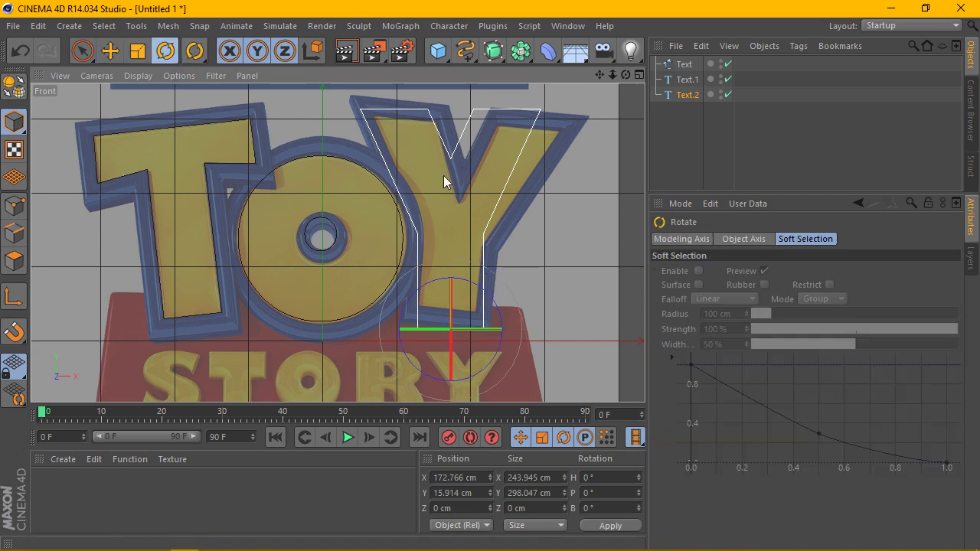
pyautogui.moveTo(483, 296); pyautogui.dragTo(485, 292)
pyautogui.click(674, 95)
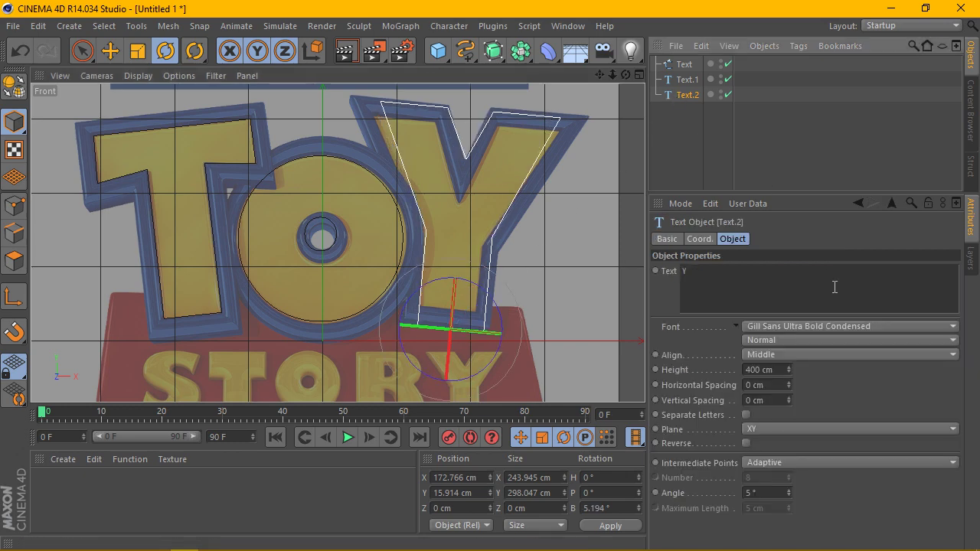
pyautogui.click(811, 327)
pyautogui.click(814, 306)
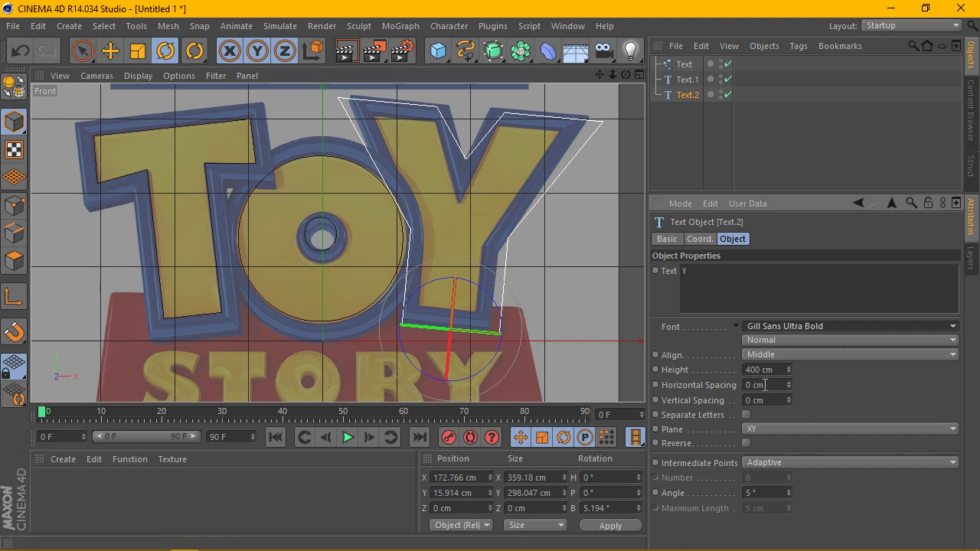
pyautogui.moveTo(789, 370); pyautogui.dragTo(789, 398)
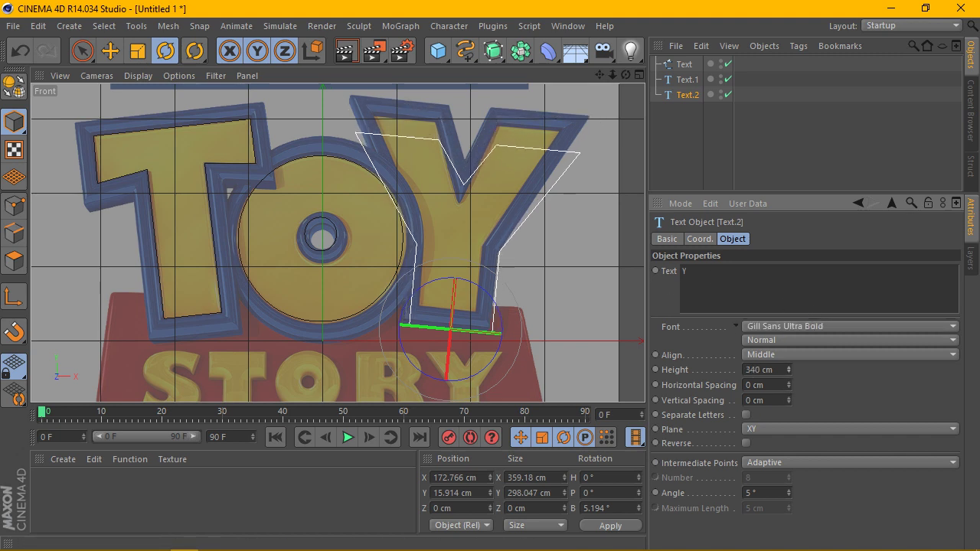
pyautogui.click(807, 327)
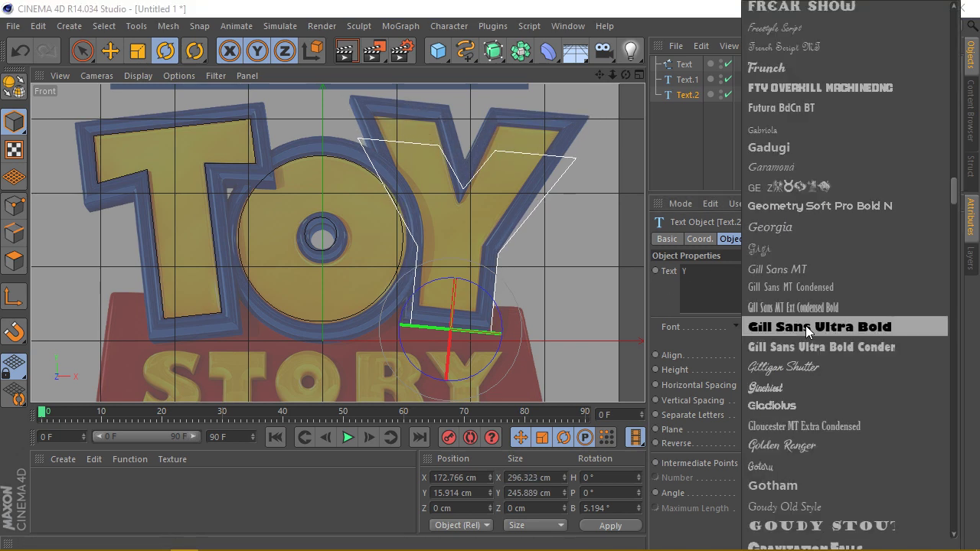
pyautogui.click(811, 347)
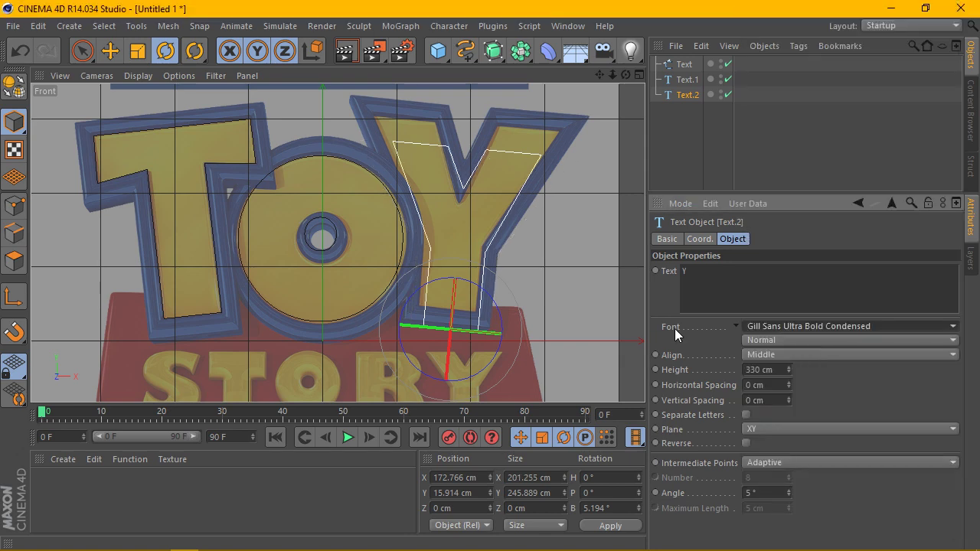
# - Raise the Y into place over the reference and make it an editable spline
pyautogui.click(110, 50)
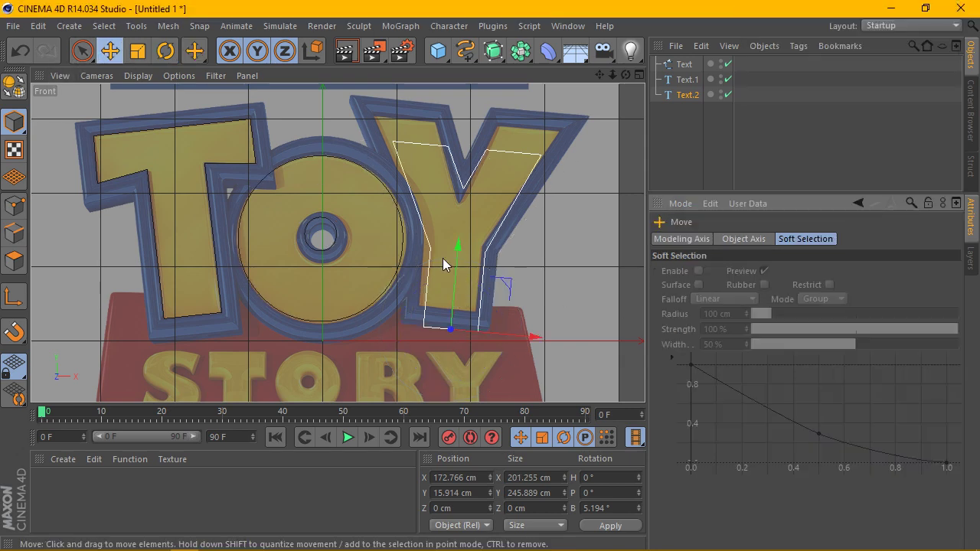
pyautogui.moveTo(468, 258); pyautogui.dragTo(465, 222)
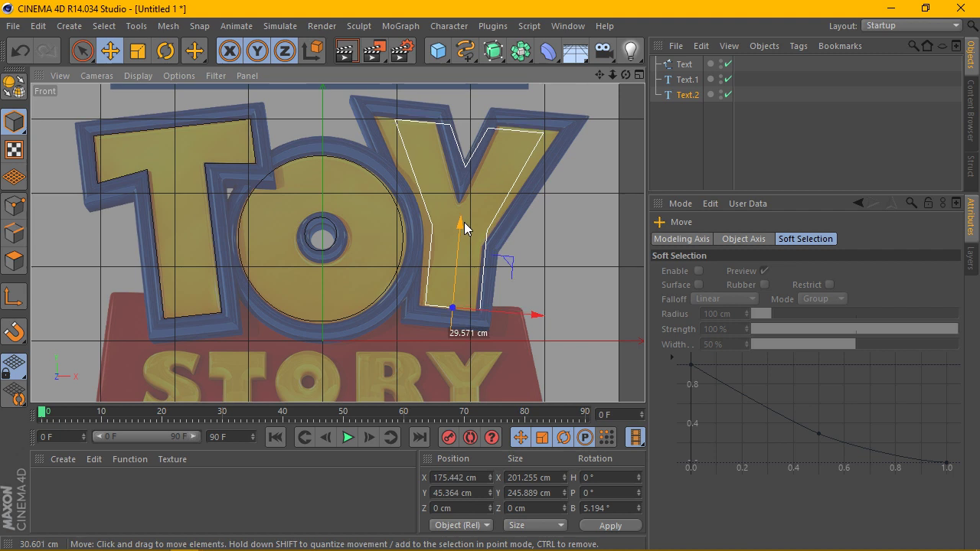
pyautogui.click(671, 94)
pyautogui.click(677, 81)
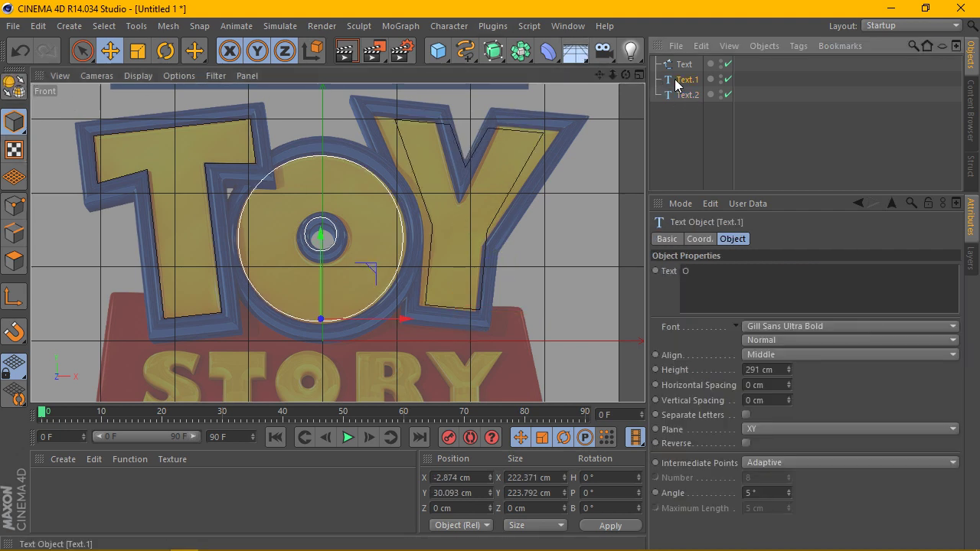
pyautogui.click(683, 95)
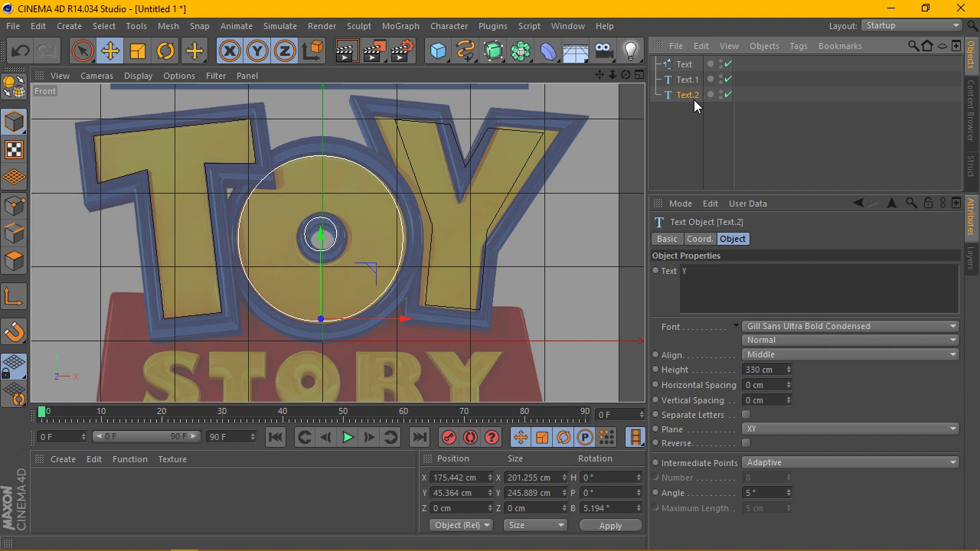
pyautogui.click(14, 86)
# - In Points mode, nudge the Y's left-edge point and bottom-left corner onto the reference letter
pyautogui.click(14, 205)
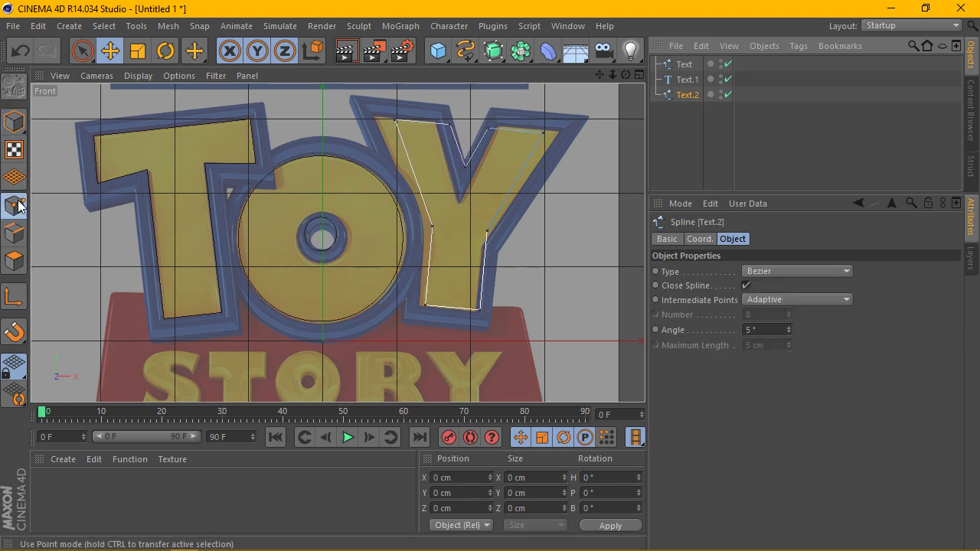
pyautogui.click(433, 227)
pyautogui.moveTo(503, 230); pyautogui.dragTo(471, 227)
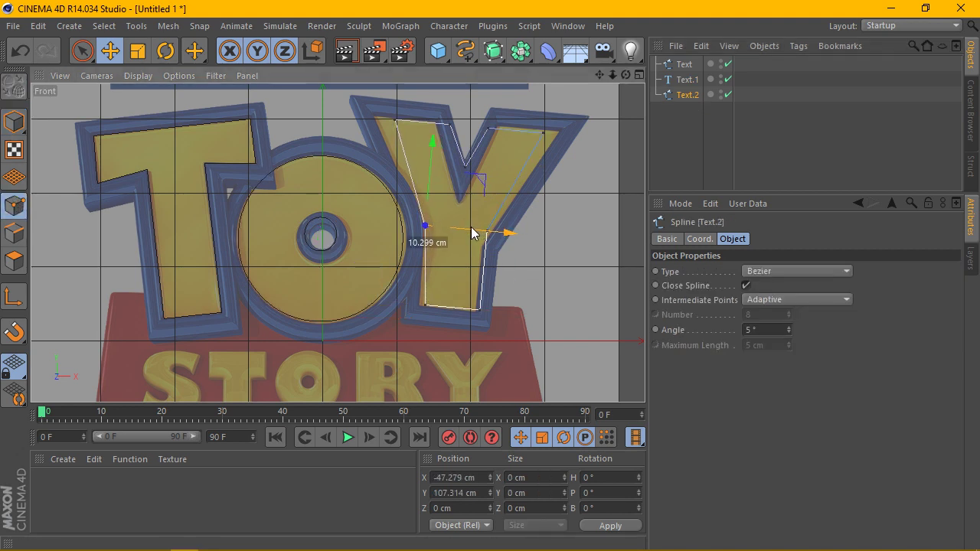
pyautogui.scroll(1, 489, 245)
pyautogui.scroll(3, 416, 314)
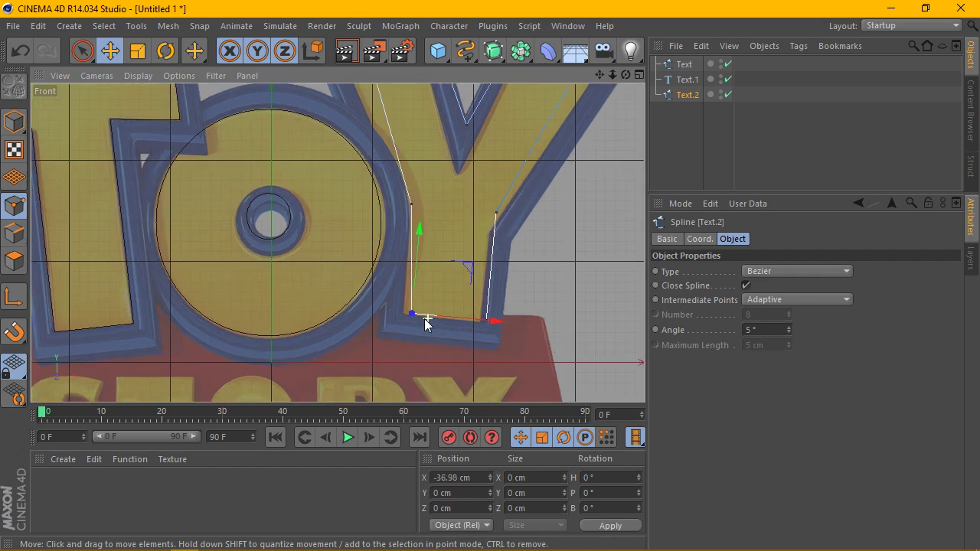
pyautogui.click(404, 313)
pyautogui.moveTo(429, 320); pyautogui.dragTo(460, 316)
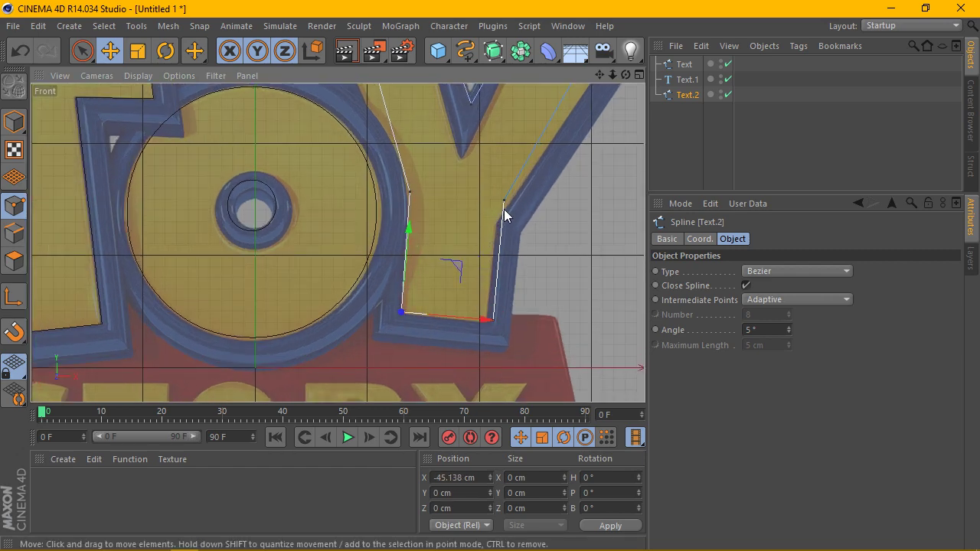
# - Align the Y's bottom-right corner and right inner point with the logo's Y outline
pyautogui.click(503, 201)
pyautogui.click(491, 320)
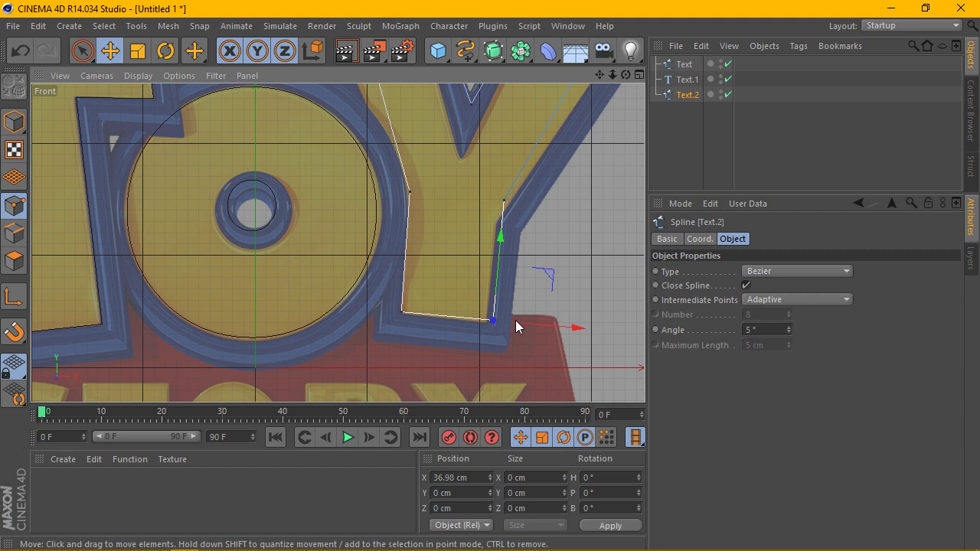
pyautogui.moveTo(515, 320); pyautogui.dragTo(511, 321)
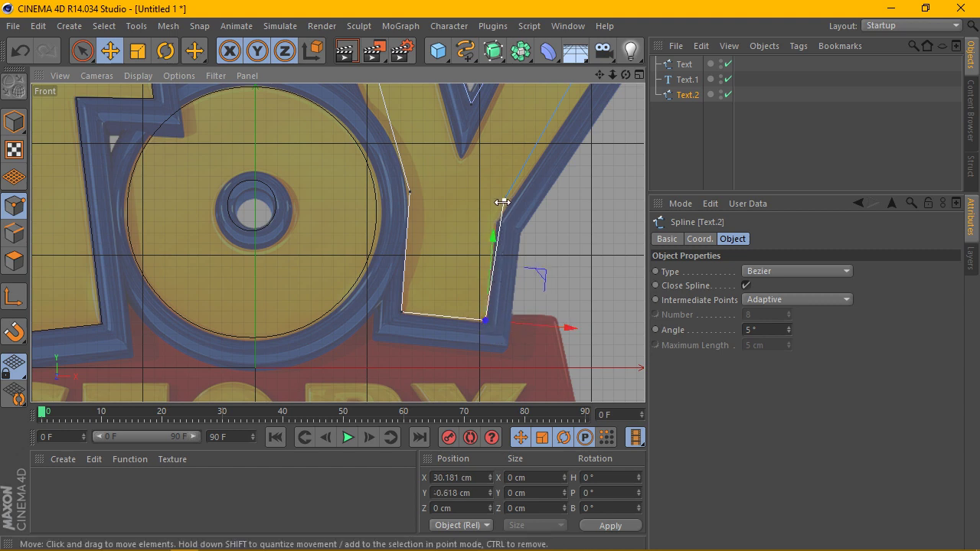
pyautogui.moveTo(501, 201); pyautogui.dragTo(496, 216)
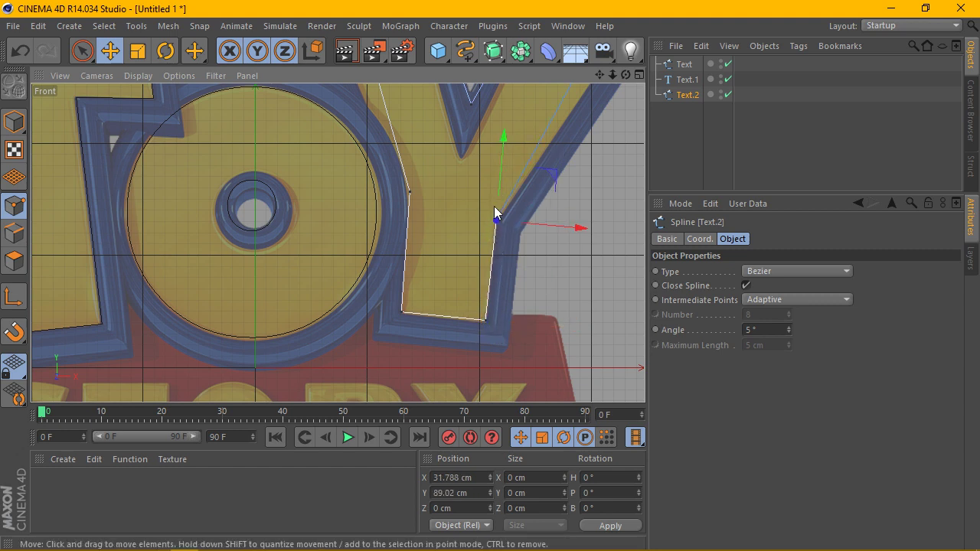
pyautogui.keyDown('alt'); pyautogui.moveTo(413, 172); pyautogui.dragTo(584, 85, button='middle'); pyautogui.keyUp('alt')
pyautogui.moveTo(599, 75)
pyautogui.mouseDown()
pyautogui.moveTo(537, 172)
pyautogui.moveTo(576, 167)
pyautogui.moveTo(553, 152)
pyautogui.mouseUp()
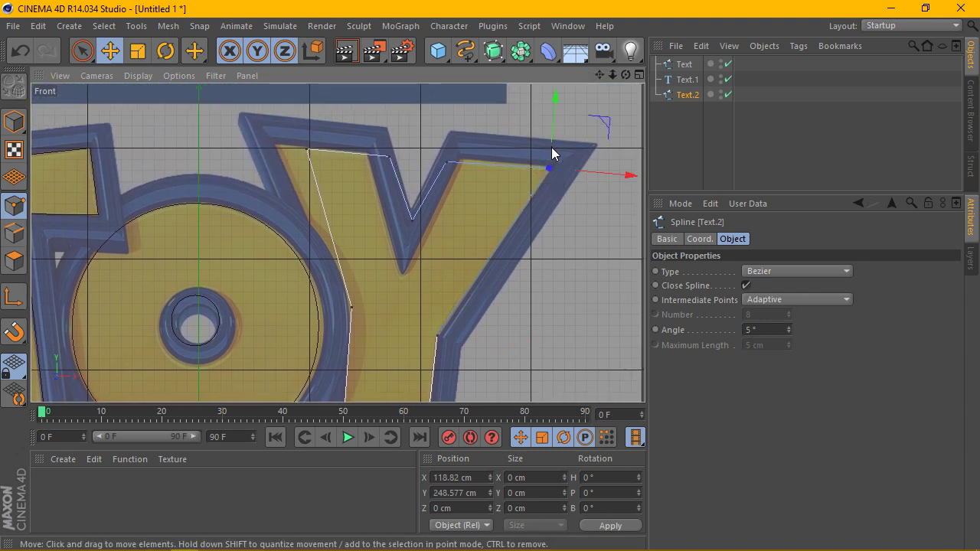
pyautogui.hotkey('ctrl', 'z')
pyautogui.scroll(2, 338, 168)
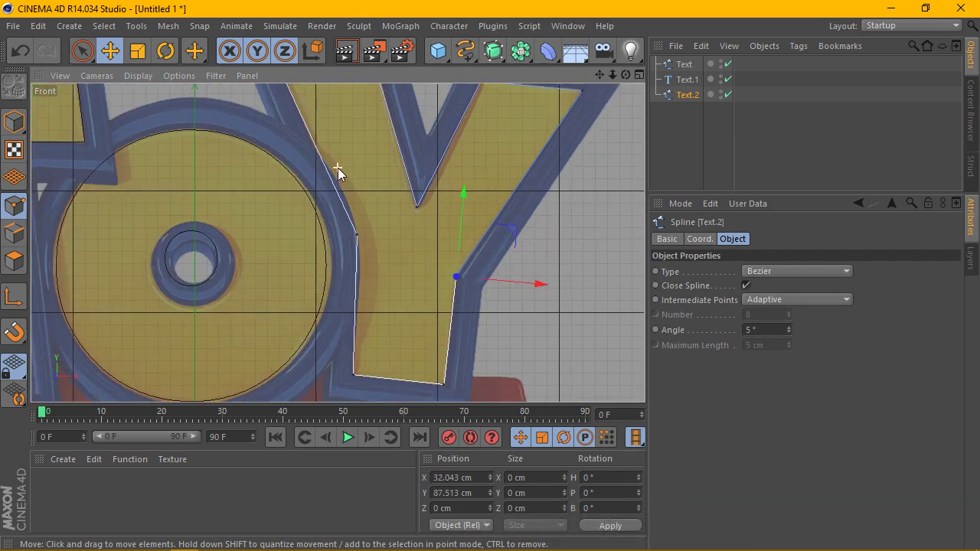
pyautogui.scroll(2, 340, 160)
pyautogui.moveTo(602, 73); pyautogui.dragTo(436, 203)
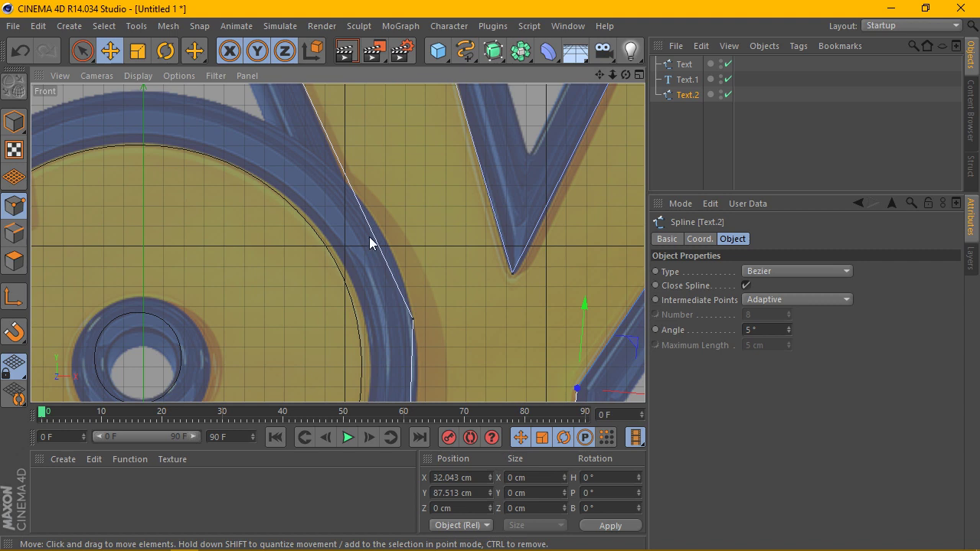
# - Add a new point on the Y's left edge beside the O using Create Point
pyautogui.rightClick(370, 240)
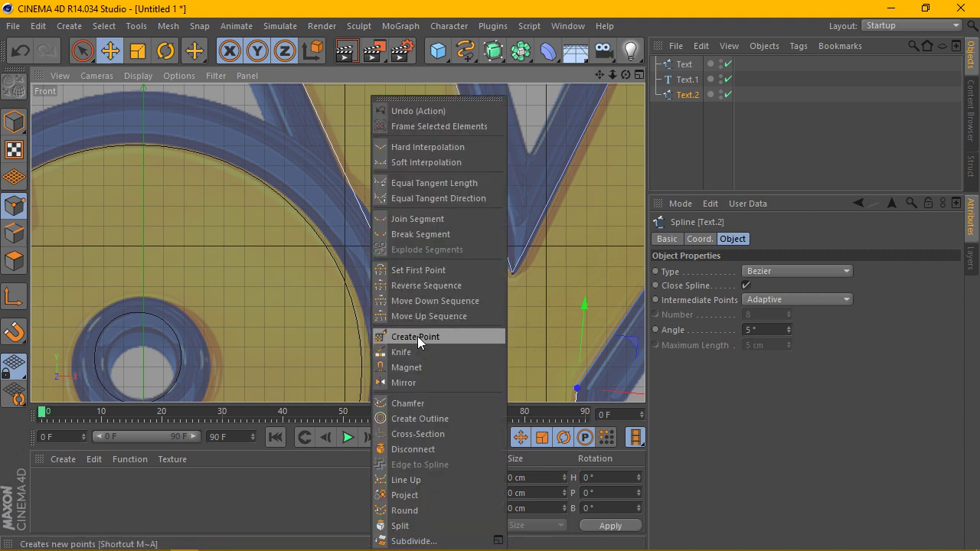
pyautogui.click(418, 337)
pyautogui.click(386, 267)
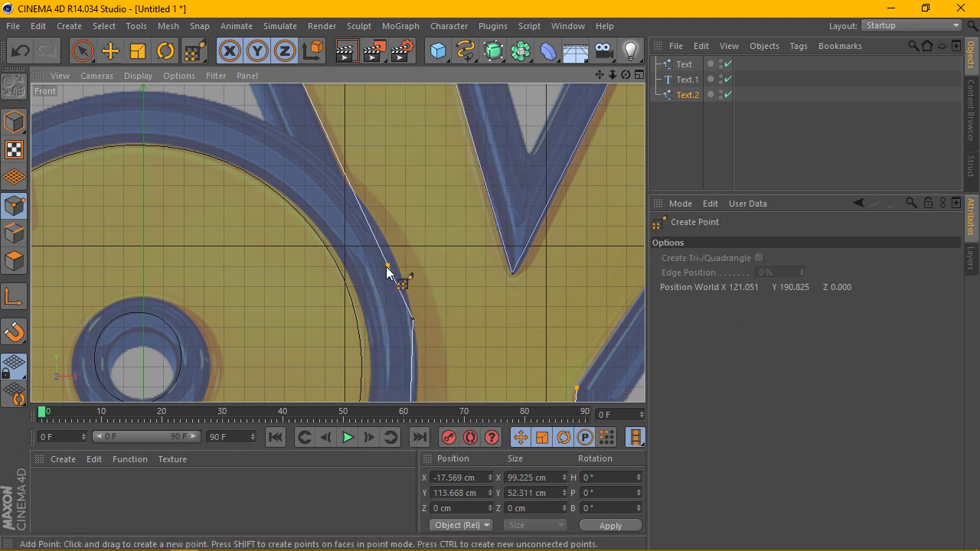
pyautogui.click(109, 51)
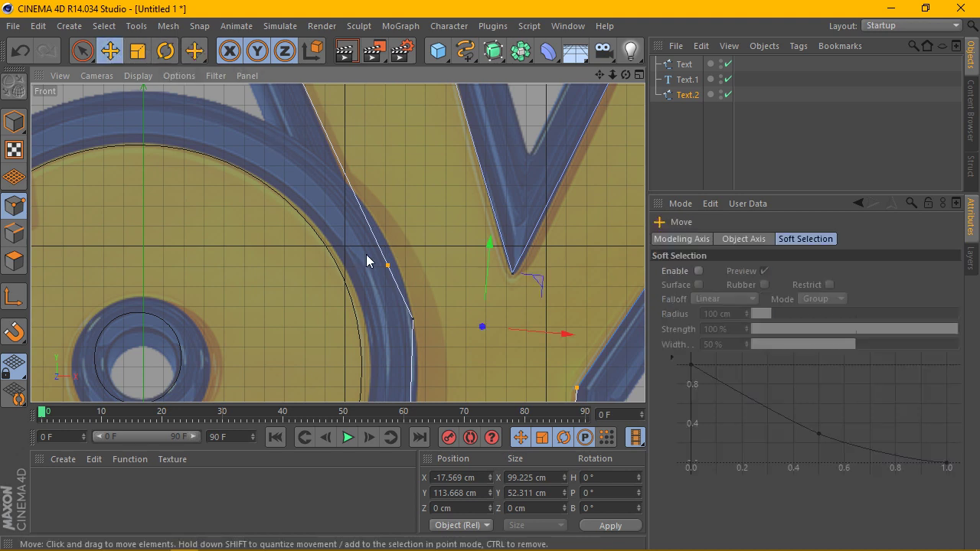
pyautogui.moveTo(417, 263)
pyautogui.mouseDown()
pyautogui.moveTo(505, 246)
pyautogui.moveTo(413, 261)
pyautogui.mouseUp()
pyautogui.hotkey('ctrl', 'z')
pyautogui.hotkey('ctrl', 'z')
pyautogui.hotkey('ctrl', 'z')
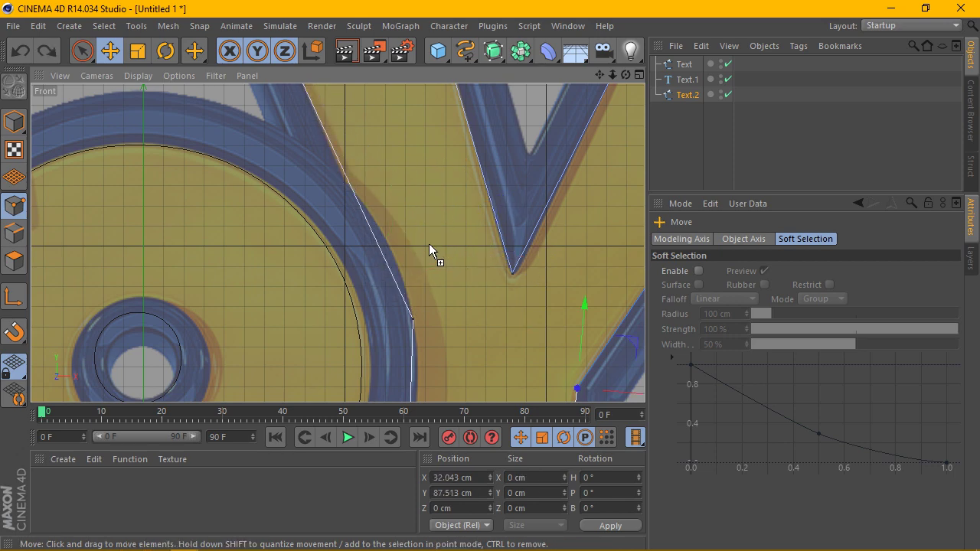
# - Shift the new point left and down so the Y's left edge hugs the O's rim
pyautogui.scroll(-3, 429, 253)
pyautogui.click(420, 300)
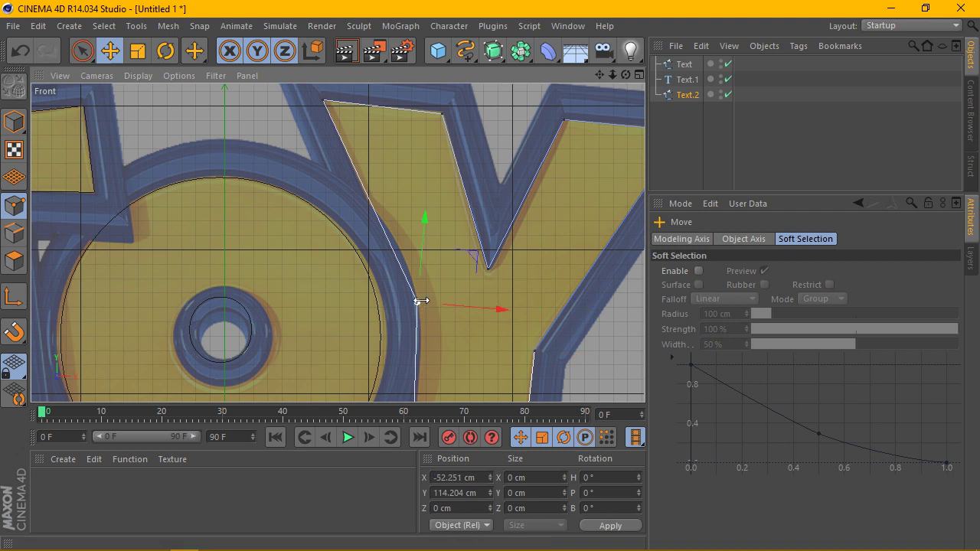
pyautogui.moveTo(484, 312); pyautogui.dragTo(485, 308)
pyautogui.scroll(-3, 460, 191)
pyautogui.scroll(-2, 389, 237)
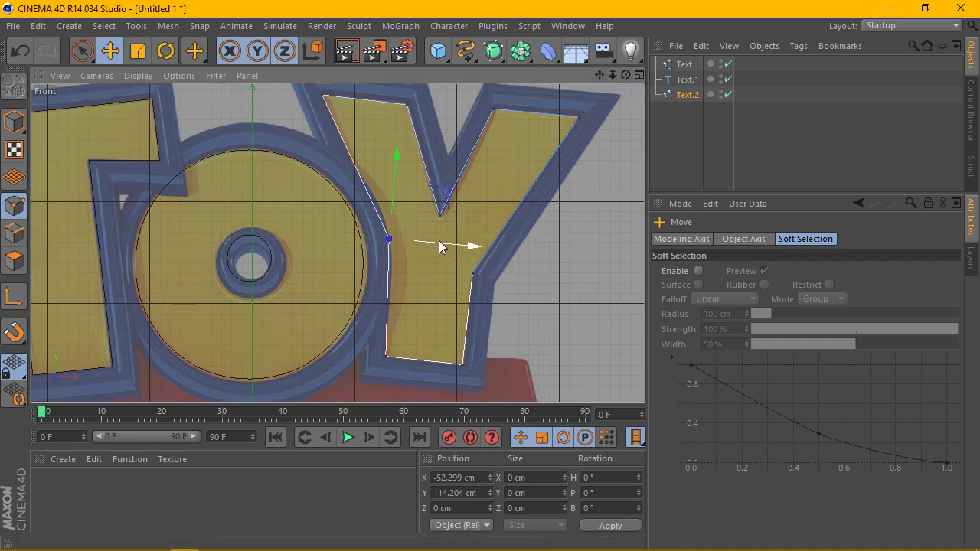
pyautogui.moveTo(445, 245); pyautogui.dragTo(442, 245)
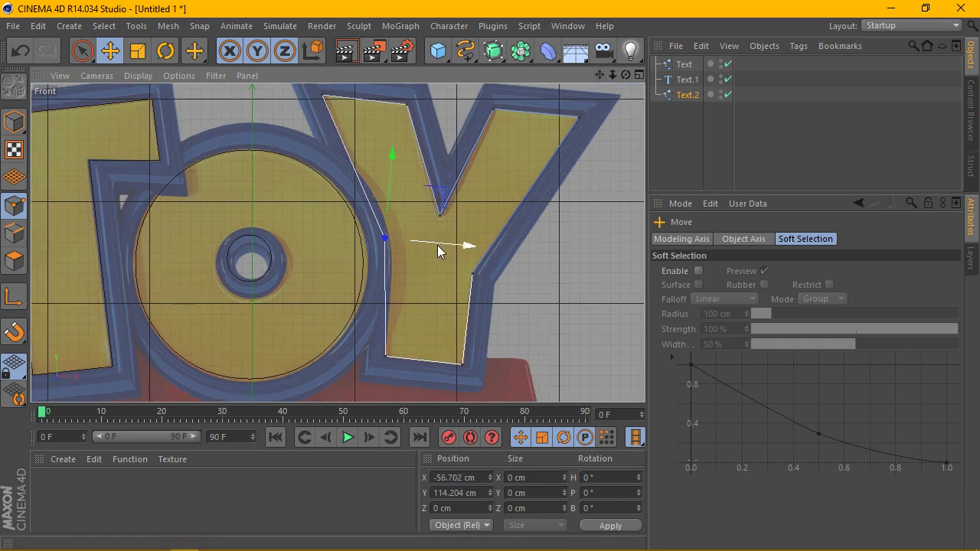
pyautogui.scroll(1, 390, 215)
pyautogui.moveTo(390, 214); pyautogui.dragTo(380, 248)
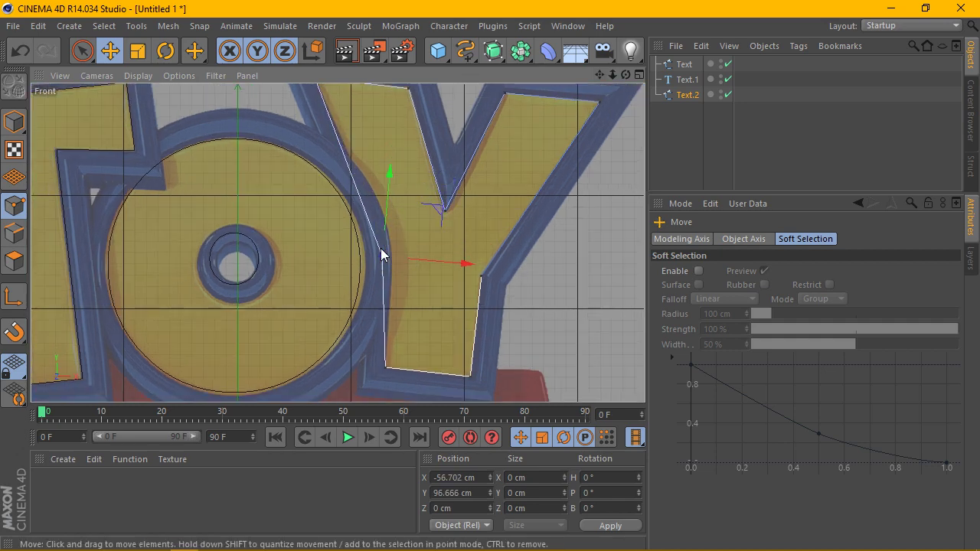
pyautogui.scroll(1, 381, 248)
pyautogui.moveTo(454, 264); pyautogui.dragTo(465, 266)
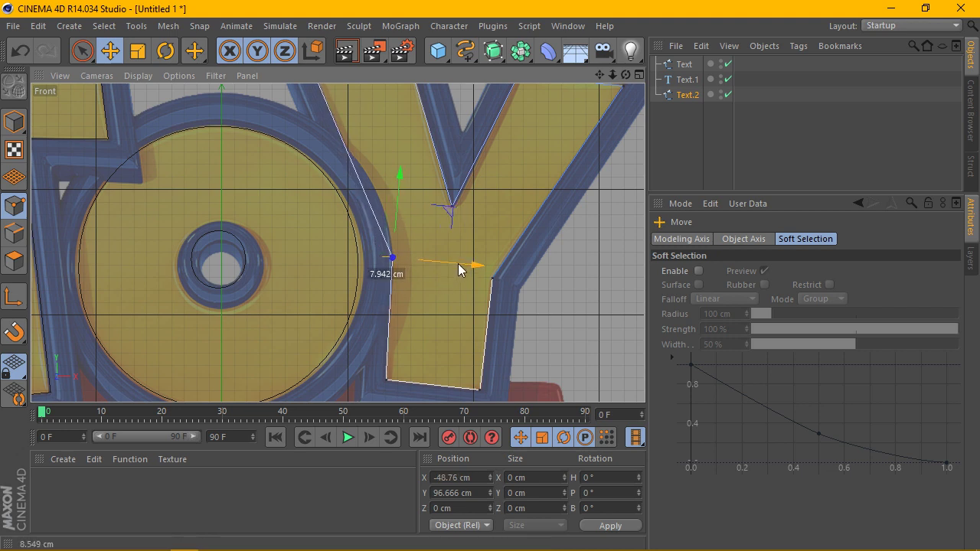
pyautogui.moveTo(404, 220)
pyautogui.mouseDown()
pyautogui.moveTo(395, 221)
pyautogui.moveTo(432, 269)
pyautogui.mouseUp()
# - Open the Spline shapes palette
pyautogui.scroll(-3, 432, 269)
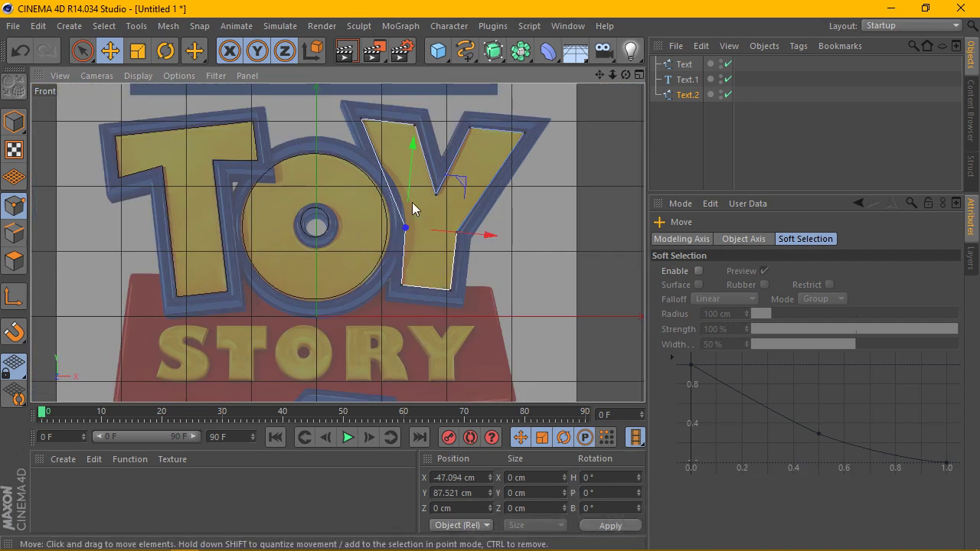
pyautogui.scroll(-1, 368, 283)
pyautogui.scroll(-2, 337, 230)
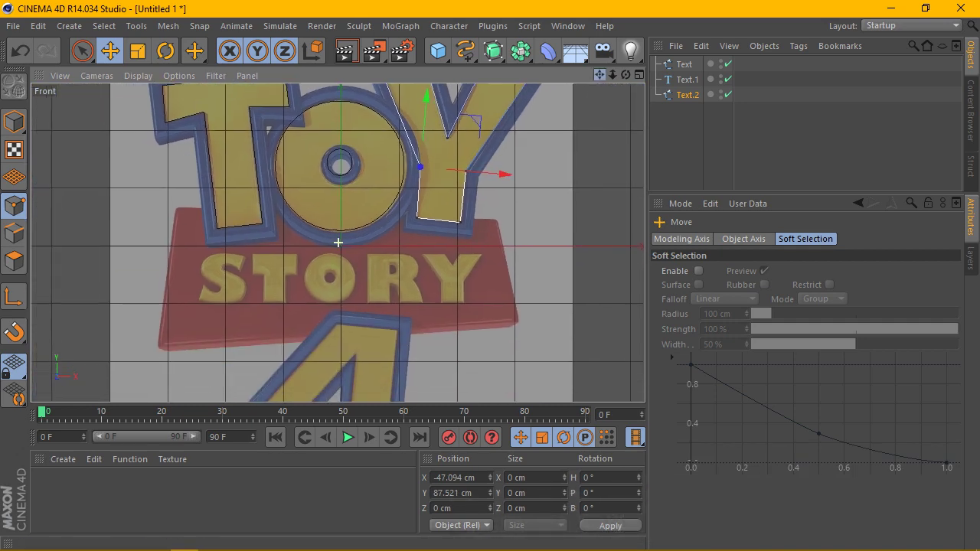
pyautogui.scroll(-1, 281, 244)
pyautogui.scroll(1, 254, 285)
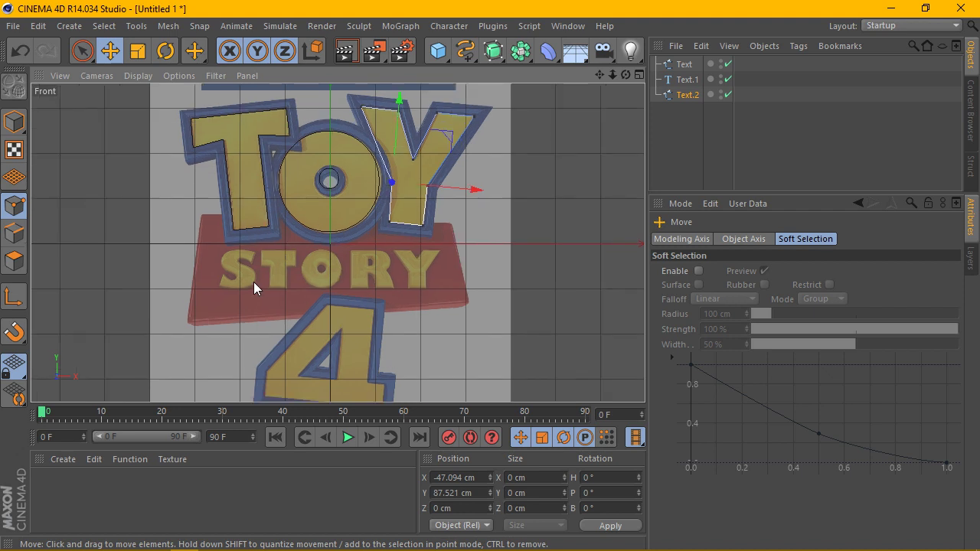
pyautogui.click(465, 51)
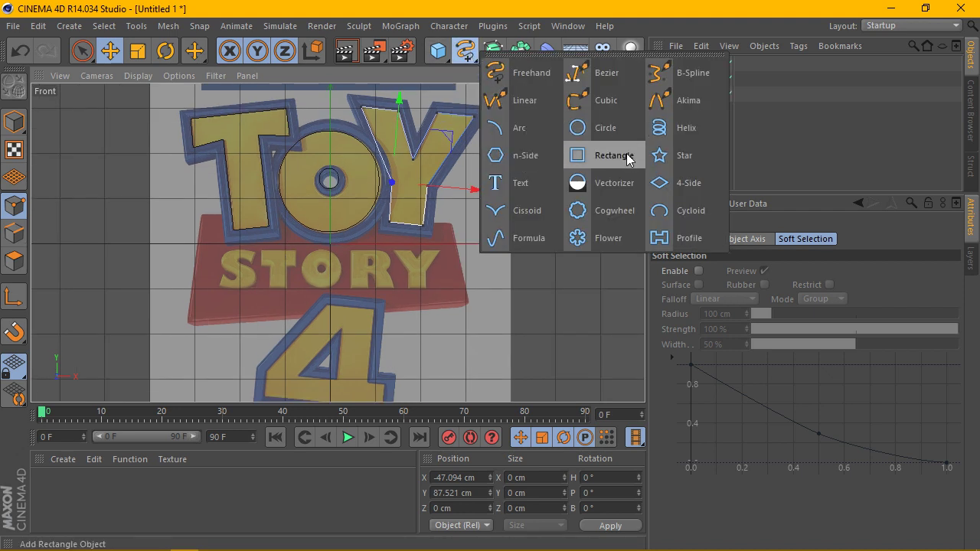
# - Add a Rectangle spline, make it editable, and drag its bottom-left corner onto the red STORY banner
pyautogui.click(582, 155)
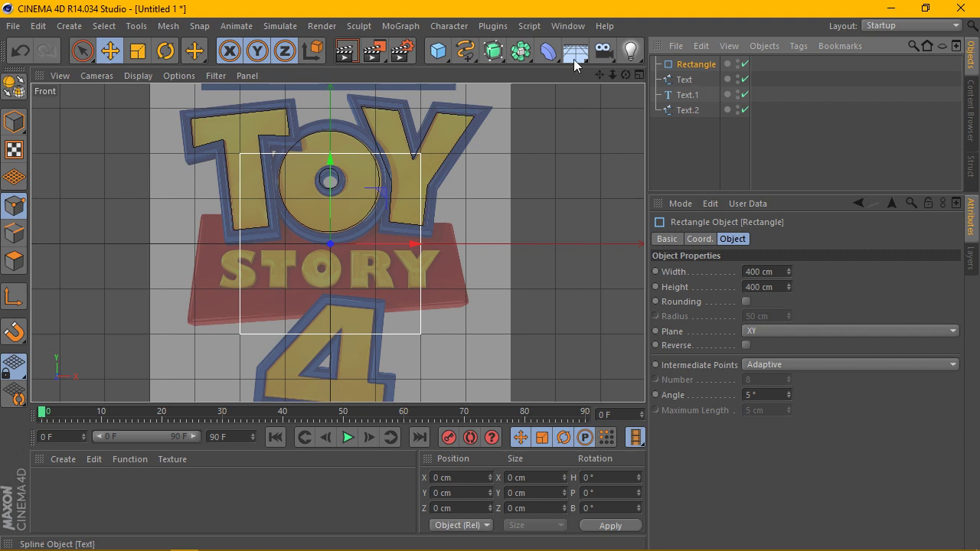
pyautogui.click(13, 84)
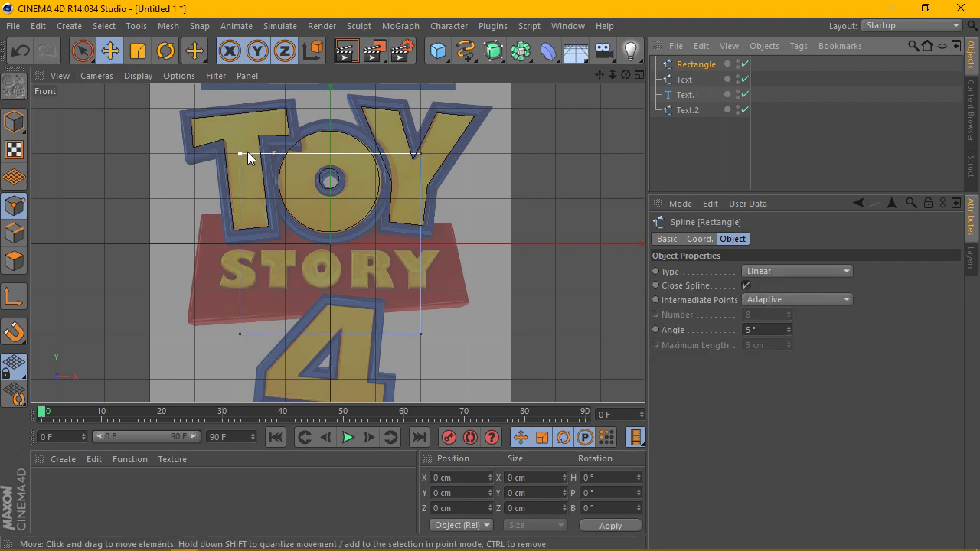
pyautogui.click(240, 334)
pyautogui.moveTo(291, 335); pyautogui.dragTo(247, 335)
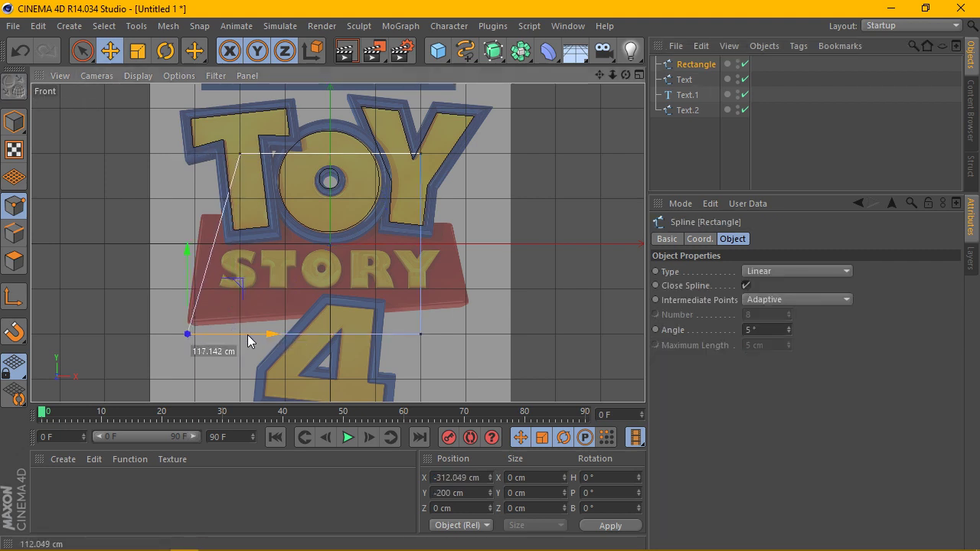
pyautogui.scroll(3, 184, 332)
pyautogui.moveTo(199, 308); pyautogui.dragTo(205, 291)
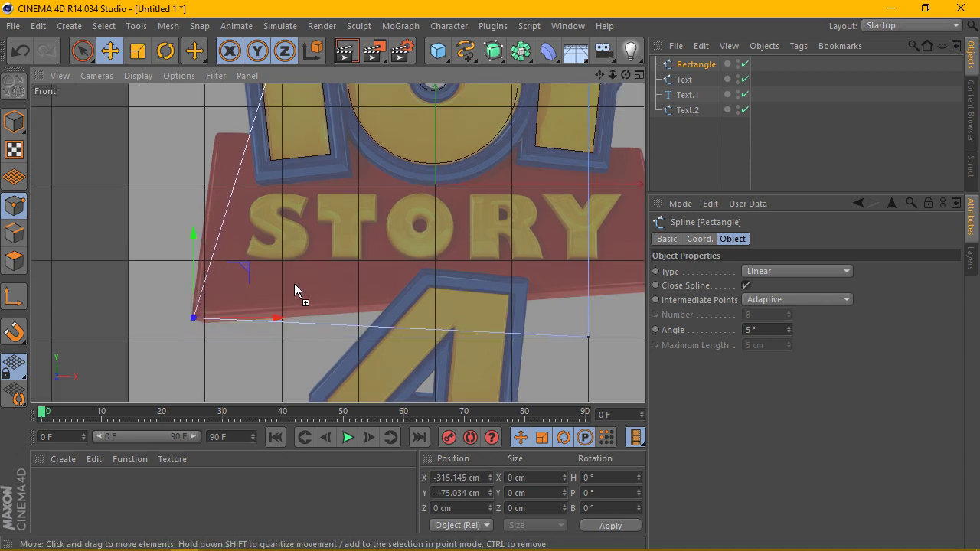
pyautogui.scroll(-3, 295, 283)
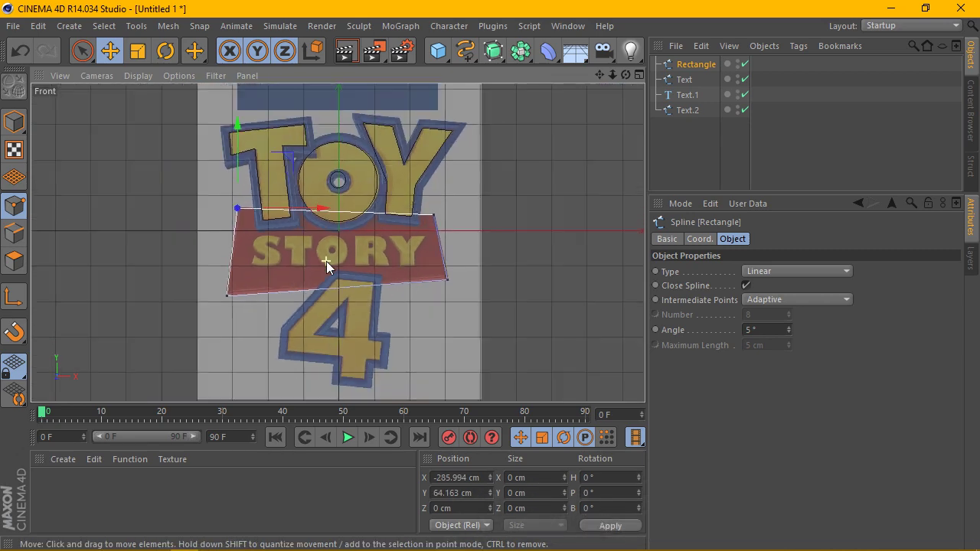
pyautogui.keyDown('alt'); pyautogui.moveTo(563, 92); pyautogui.dragTo(592, 76, button='middle'); pyautogui.keyUp('alt')
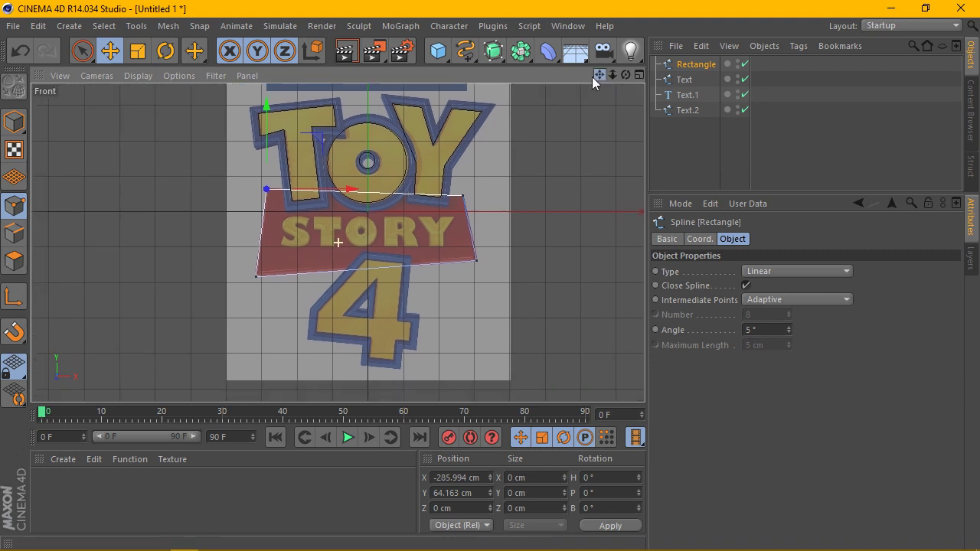
pyautogui.click(691, 96)
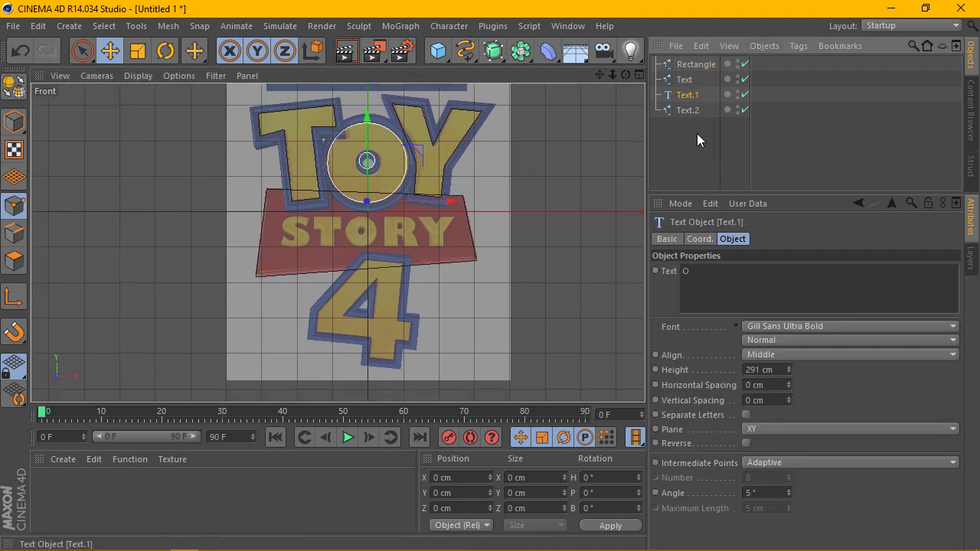
# - Duplicate the O text object, change its text to 4, and move it onto the reference 4
pyautogui.hotkey('ctrl', 'c')
pyautogui.hotkey('ctrl', 'v')
pyautogui.moveTo(720, 278); pyautogui.dragTo(672, 272)
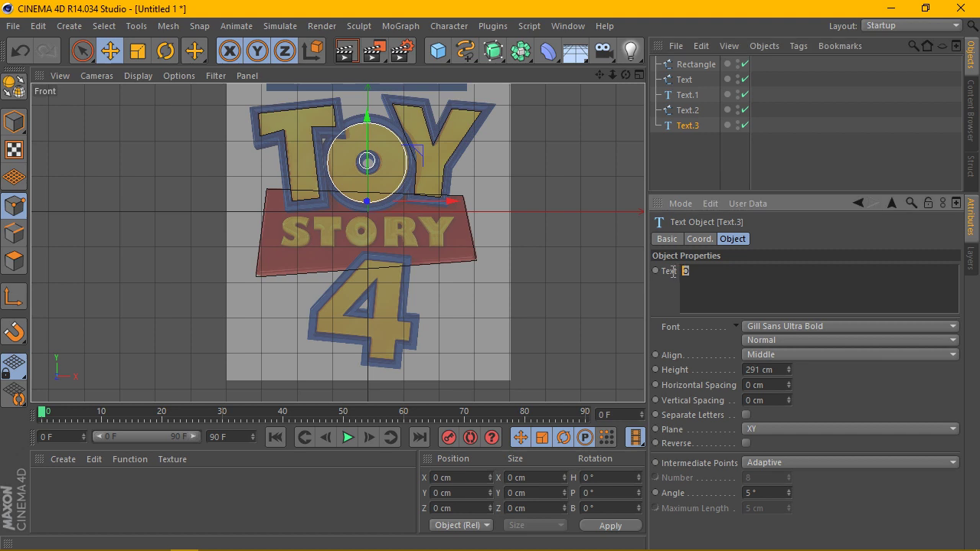
pyautogui.write('4')
pyautogui.moveTo(369, 113); pyautogui.dragTo(369, 264)
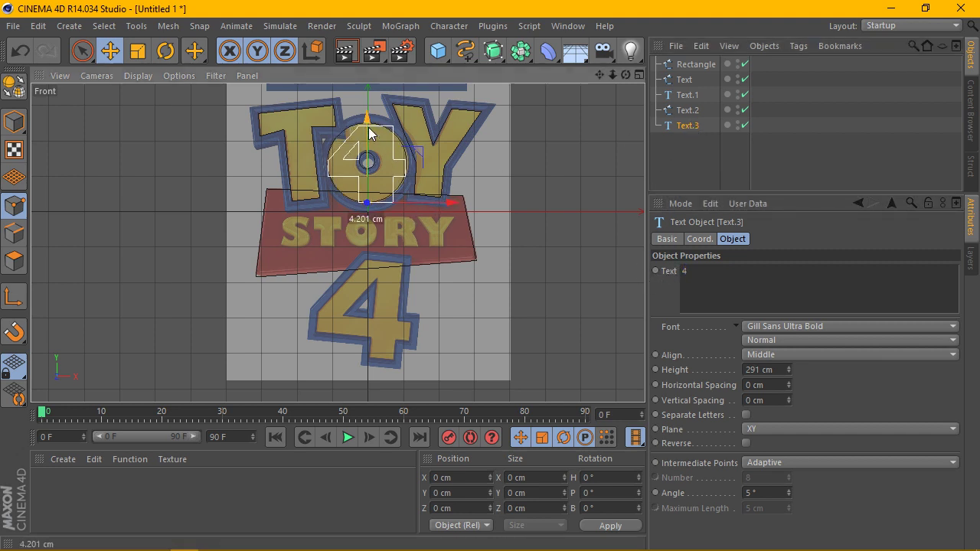
# - Tilt the 4 about 5° to match the logo and make it an editable spline
pyautogui.scroll(3, 383, 340)
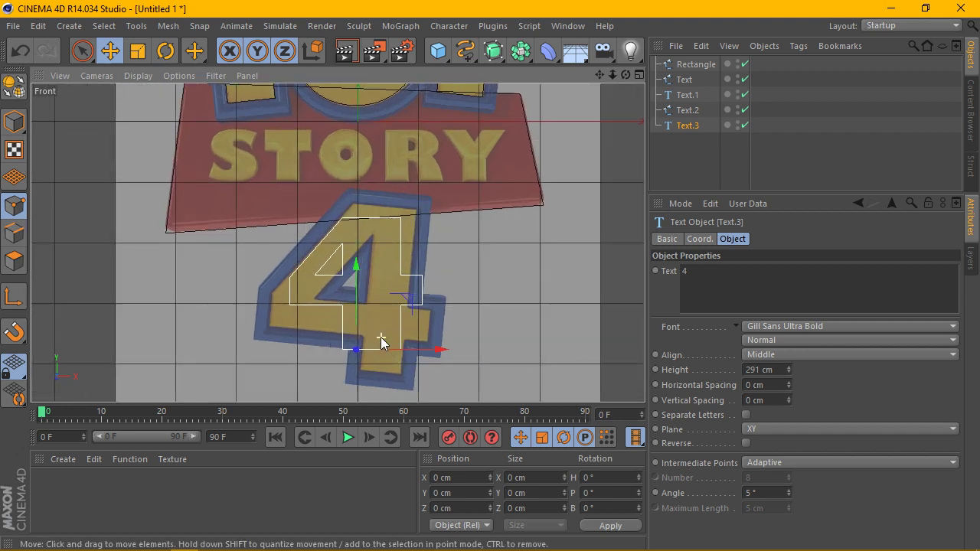
pyautogui.click(165, 50)
pyautogui.moveTo(392, 304); pyautogui.dragTo(393, 314)
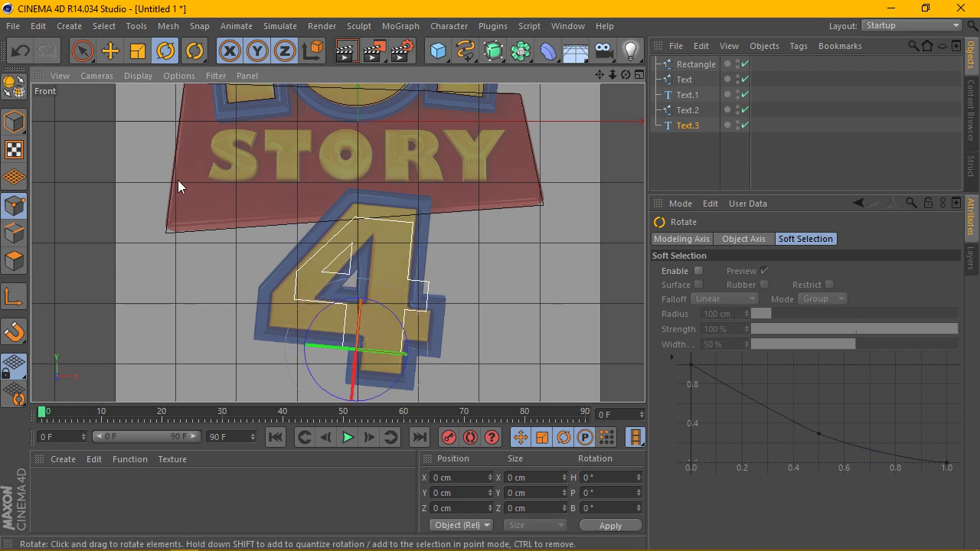
pyautogui.click(13, 86)
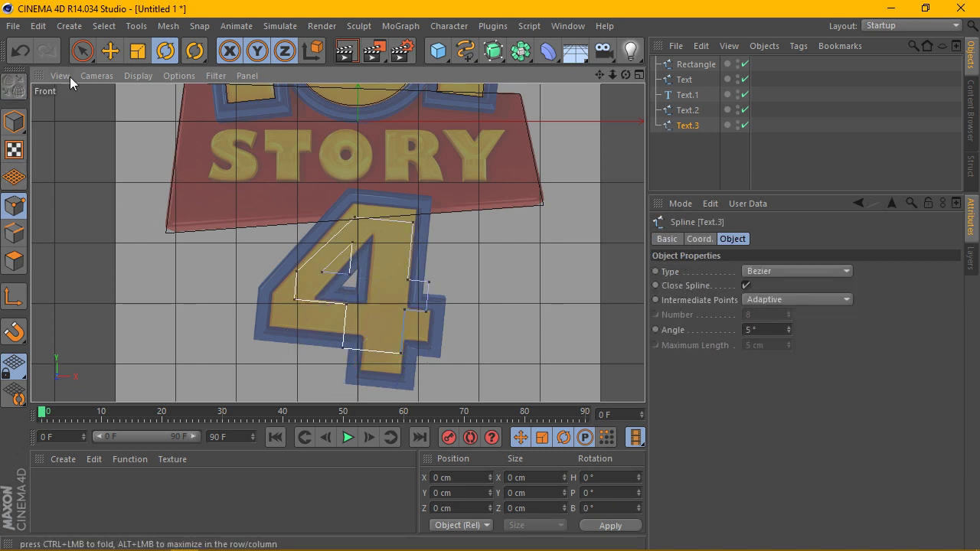
# - Move the 4's lower-left, crossbar and stem points onto the reference outline
pyautogui.click(110, 54)
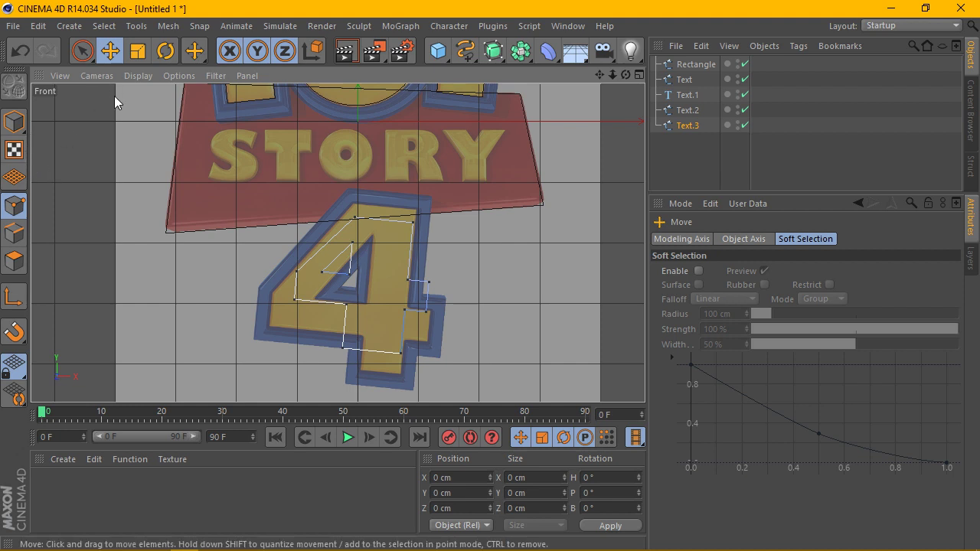
pyautogui.moveTo(305, 305); pyautogui.dragTo(301, 336)
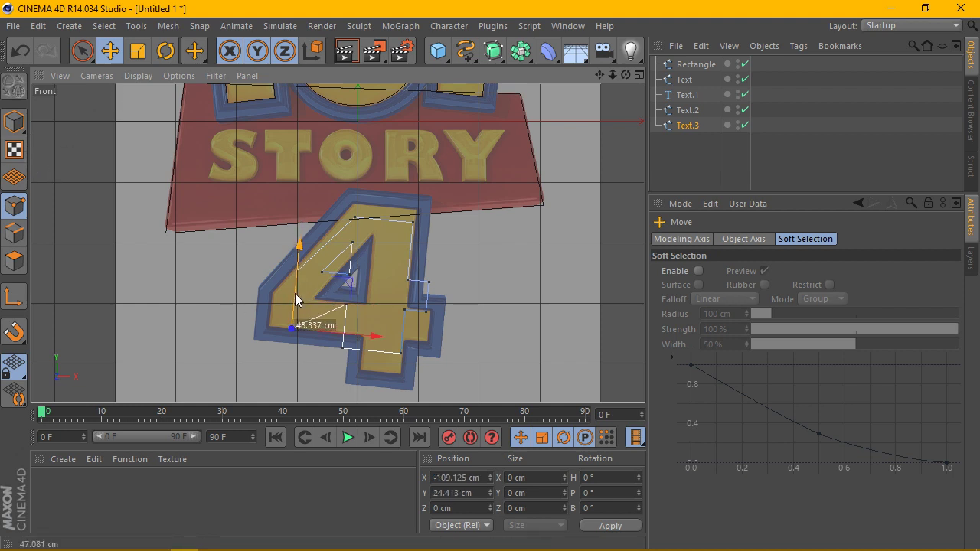
pyautogui.scroll(3, 312, 344)
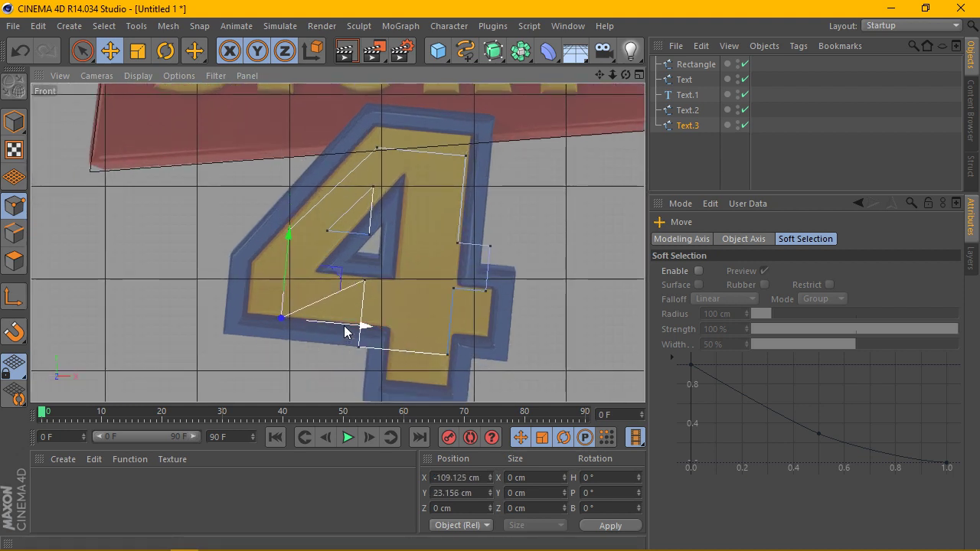
pyautogui.moveTo(350, 333); pyautogui.dragTo(310, 331)
pyautogui.moveTo(362, 278)
pyautogui.mouseDown()
pyautogui.moveTo(356, 298)
pyautogui.moveTo(437, 329)
pyautogui.mouseUp()
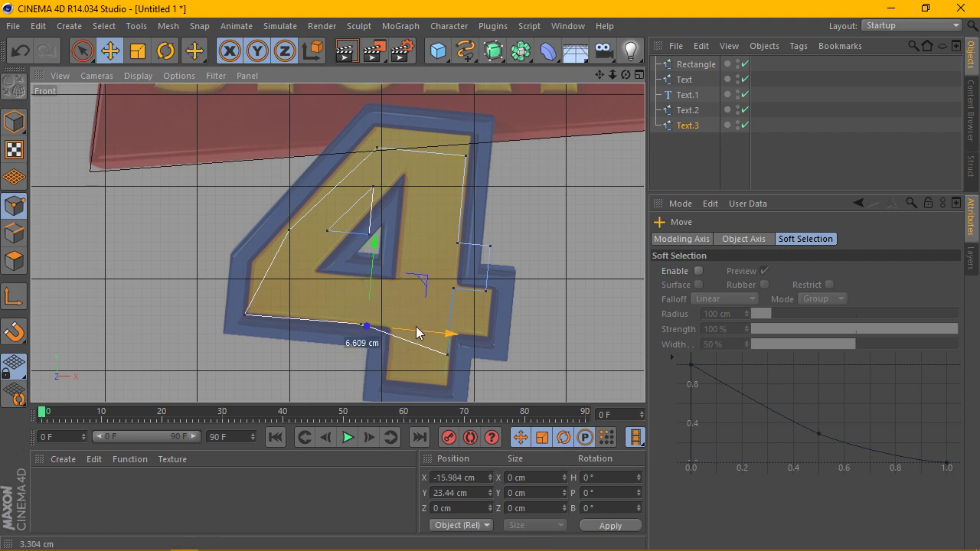
pyautogui.moveTo(389, 298)
pyautogui.mouseDown()
pyautogui.moveTo(397, 356)
pyautogui.moveTo(361, 324)
pyautogui.mouseUp()
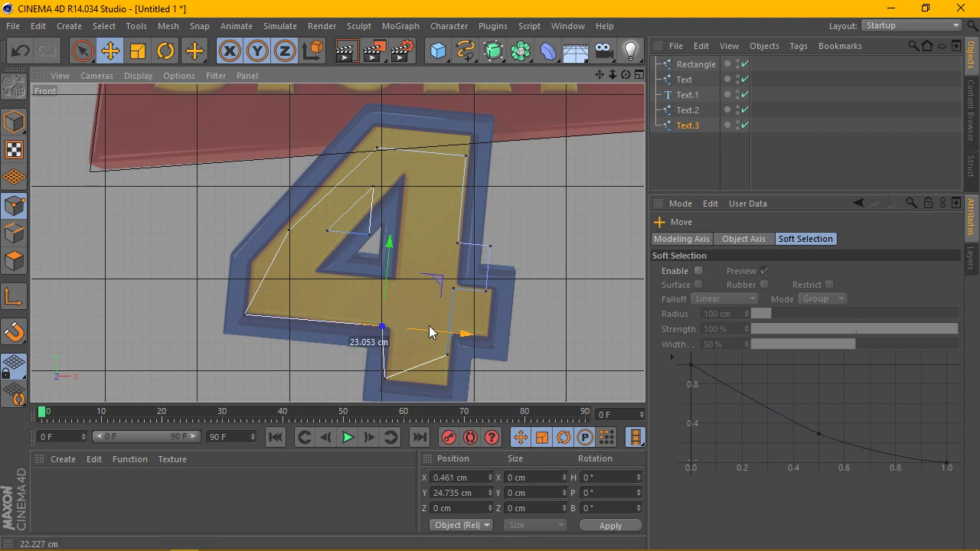
pyautogui.moveTo(429, 326); pyautogui.dragTo(435, 328)
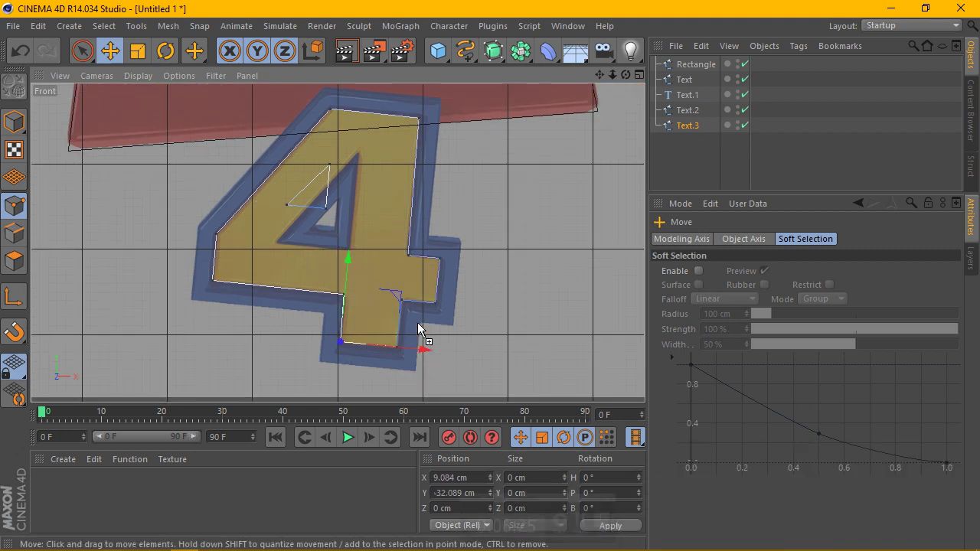
# - Reshape the 4's inner triangle points to trace the reference counter
pyautogui.scroll(1, 378, 303)
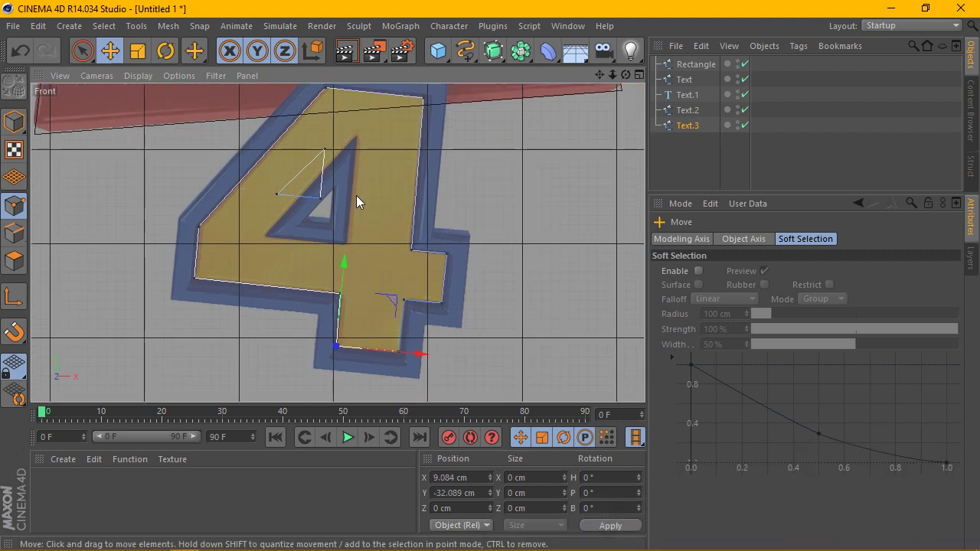
pyautogui.click(316, 202)
pyautogui.scroll(2, 298, 213)
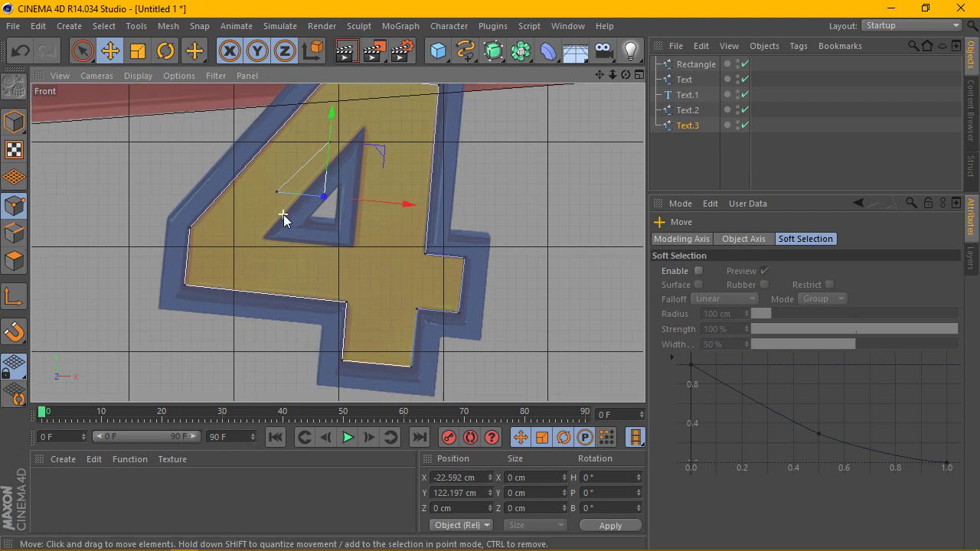
pyautogui.keyDown('alt'); pyautogui.moveTo(283, 214); pyautogui.dragTo(366, 192, button='middle'); pyautogui.keyUp('alt')
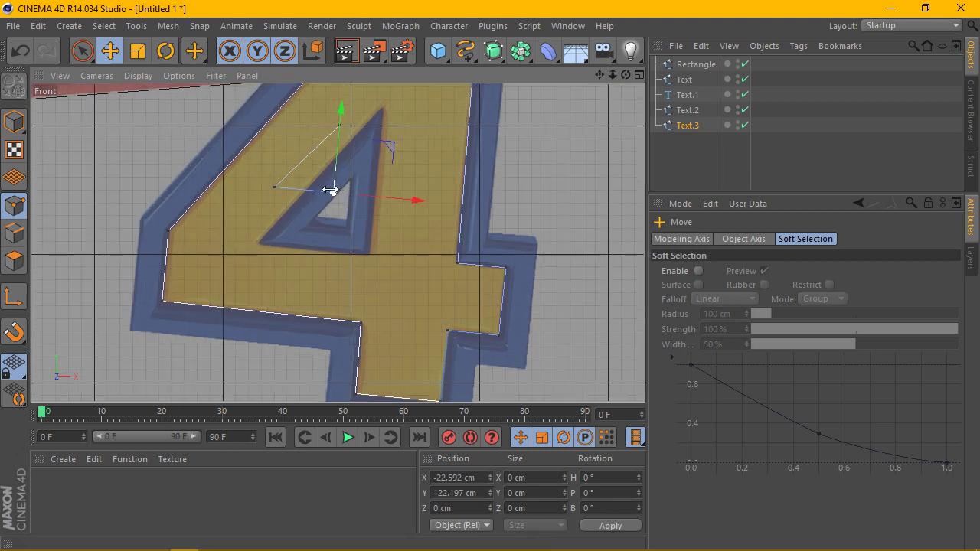
pyautogui.moveTo(331, 190); pyautogui.dragTo(337, 211)
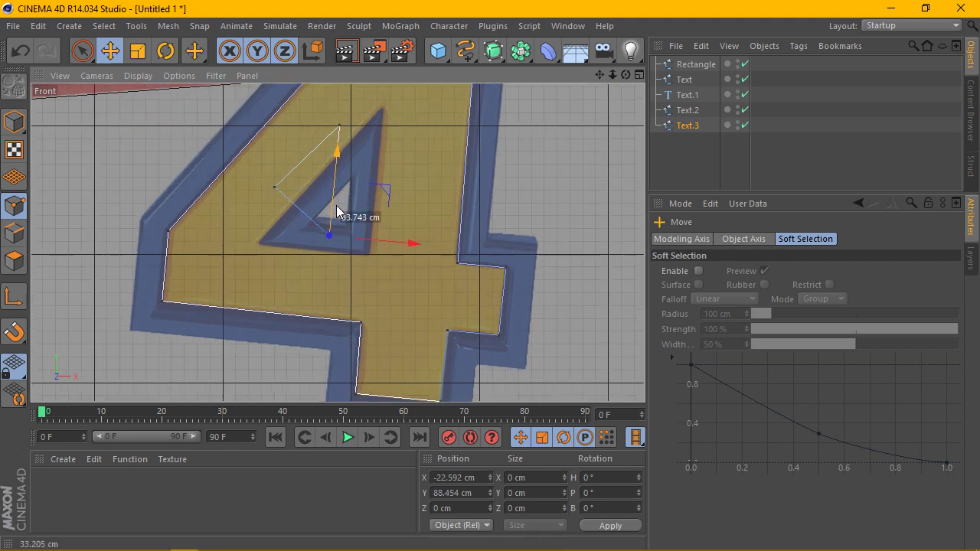
pyautogui.moveTo(379, 251); pyautogui.dragTo(399, 237)
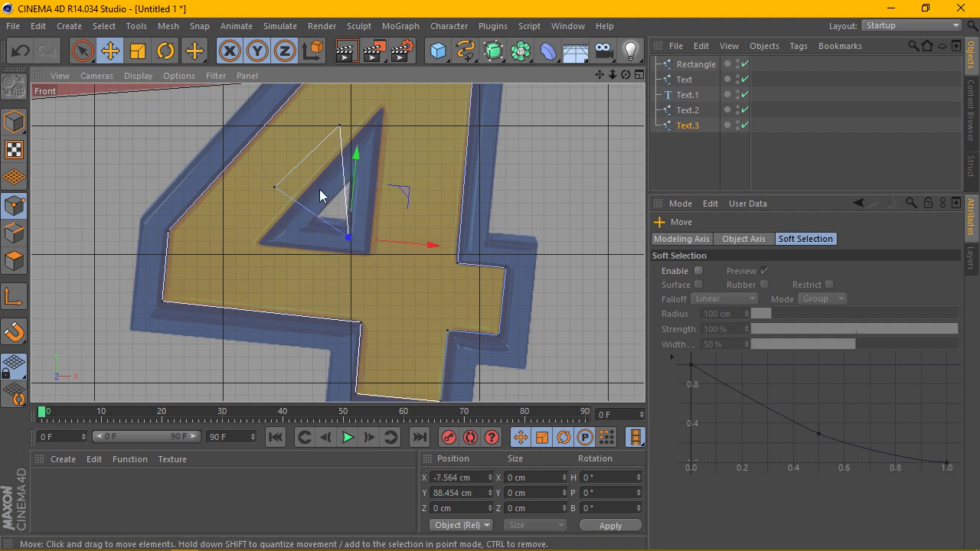
pyautogui.moveTo(274, 187); pyautogui.dragTo(275, 227)
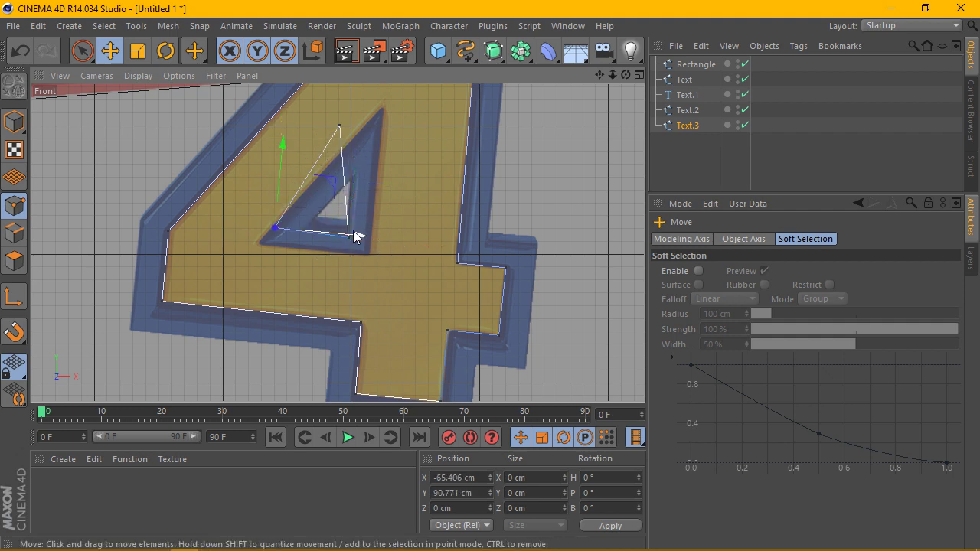
pyautogui.moveTo(354, 235); pyautogui.dragTo(390, 234)
pyautogui.moveTo(340, 125)
pyautogui.mouseDown()
pyautogui.moveTo(335, 176)
pyautogui.moveTo(401, 180)
pyautogui.mouseUp()
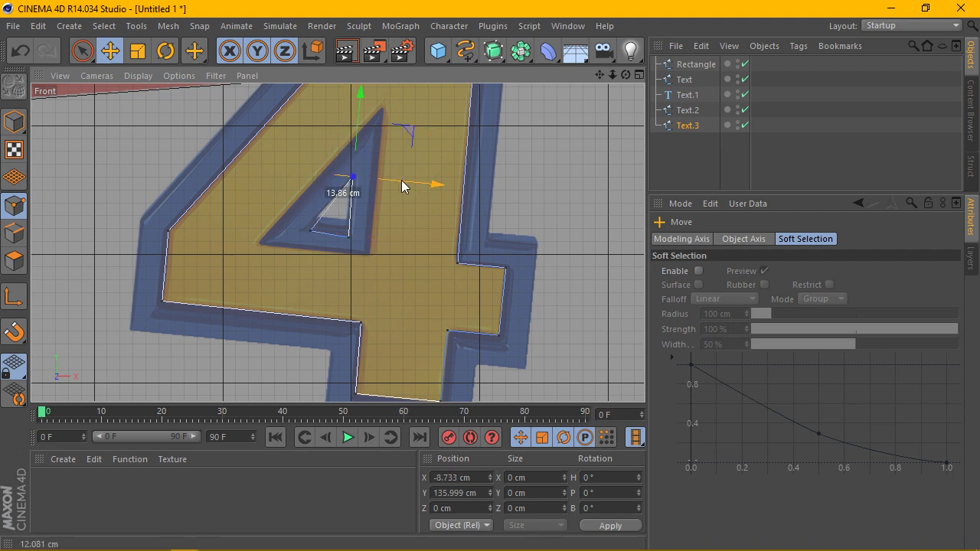
pyautogui.scroll(-4, 401, 181)
# - Frame the whole logo and select the five traced objects in the Object Manager
pyautogui.scroll(-2, 401, 181)
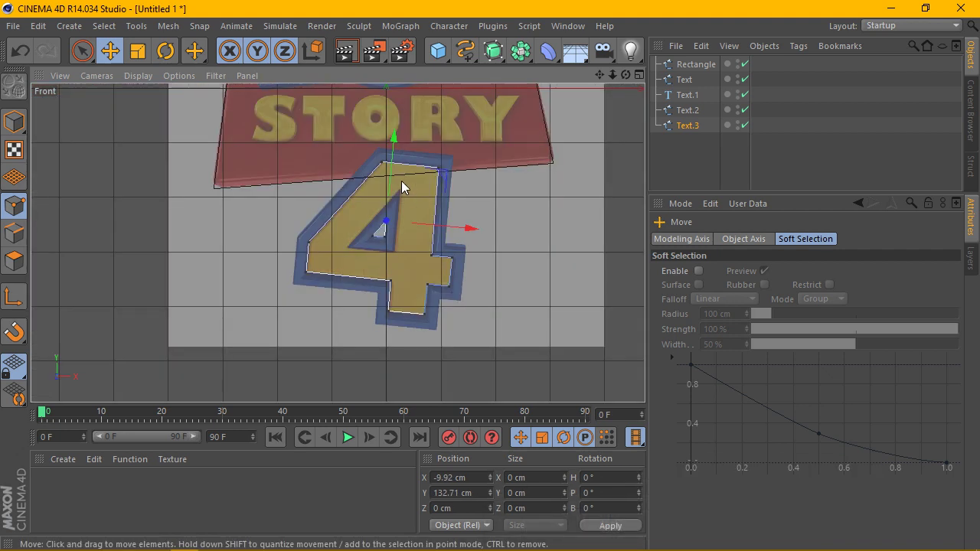
pyautogui.scroll(-2, 402, 180)
pyautogui.moveTo(597, 74); pyautogui.dragTo(559, 165)
pyautogui.scroll(-2, 338, 242)
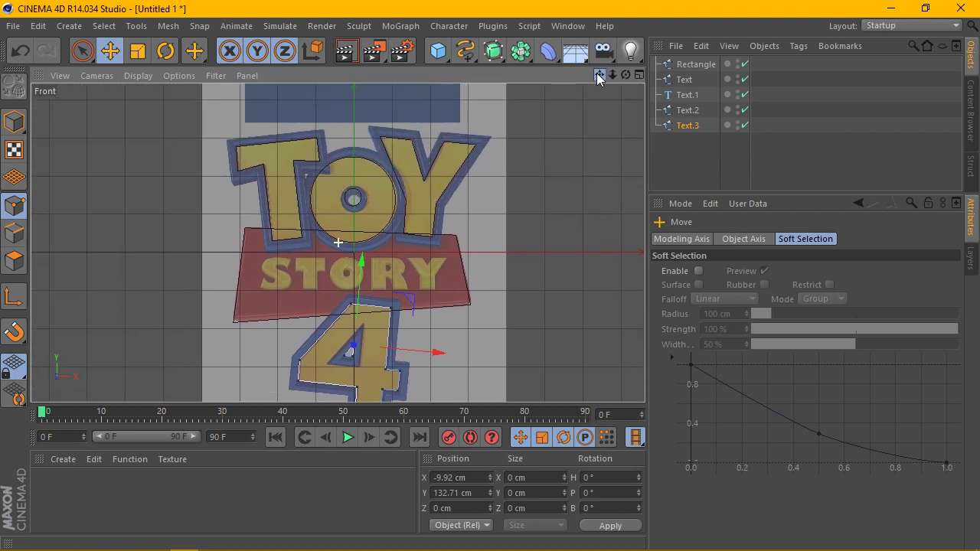
pyautogui.scroll(-2, 600, 157)
pyautogui.moveTo(692, 58); pyautogui.dragTo(696, 149)
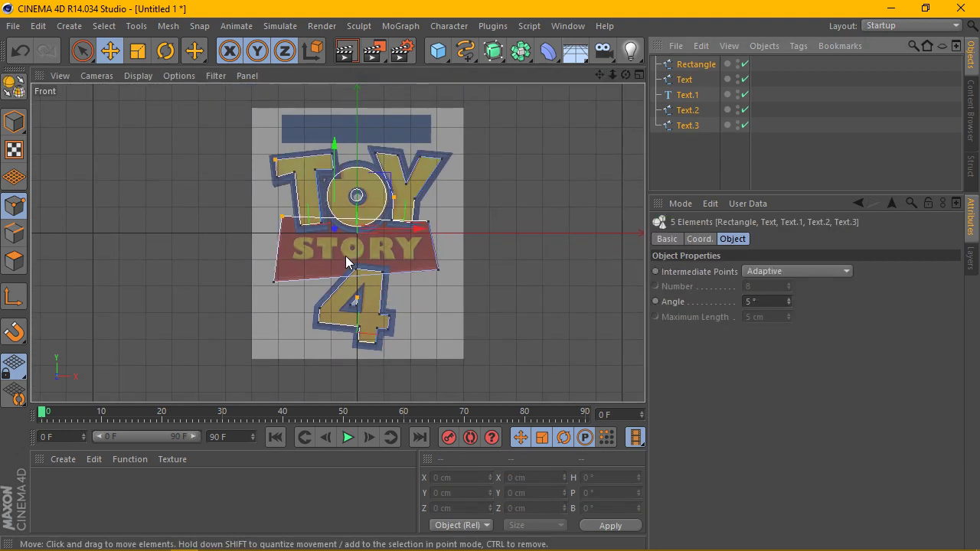
pyautogui.scroll(1, 394, 274)
pyautogui.scroll(2, 393, 274)
pyautogui.scroll(1, 394, 274)
pyautogui.scroll(1, 394, 273)
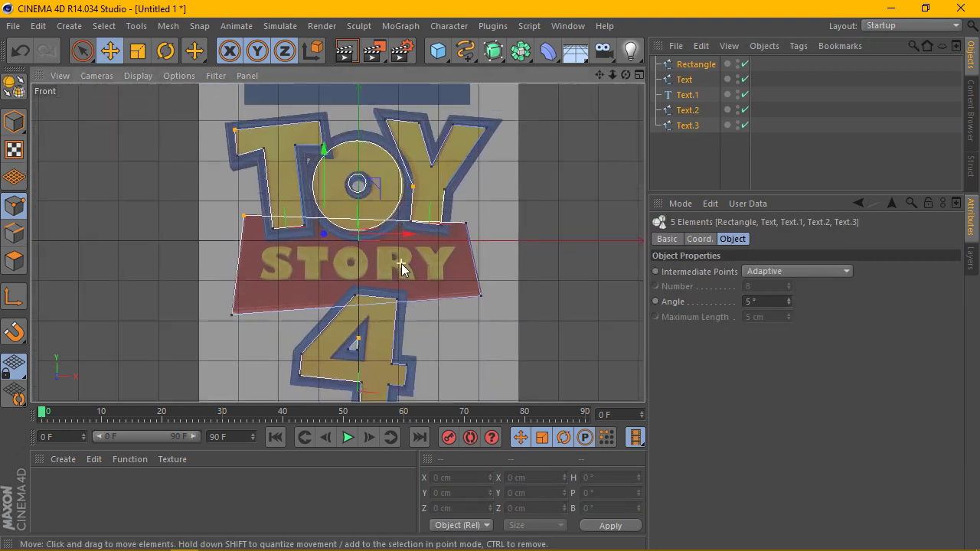
pyautogui.scroll(1, 398, 270)
# - Add a text object, duplicate the S letter, and turn the copy into a T over the reference T
pyautogui.click(465, 50)
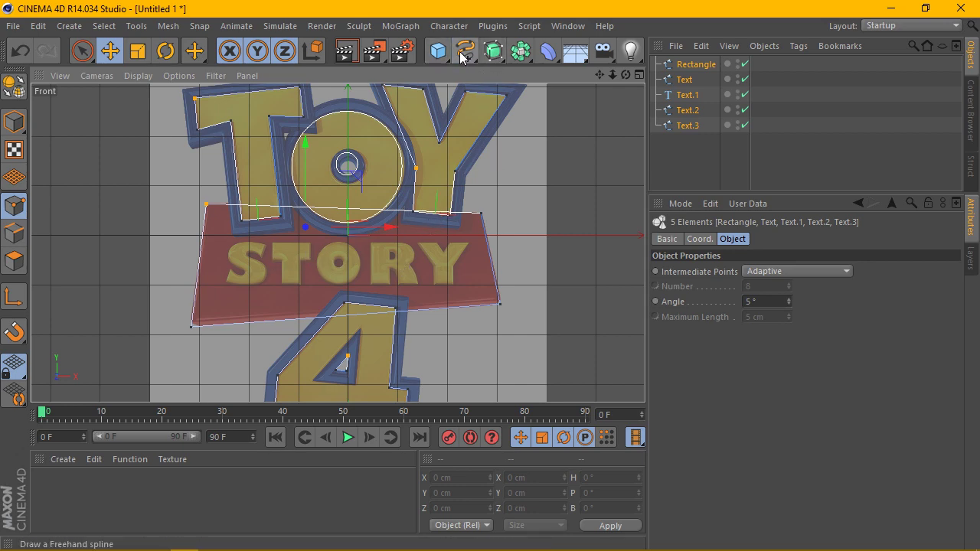
pyautogui.click(529, 181)
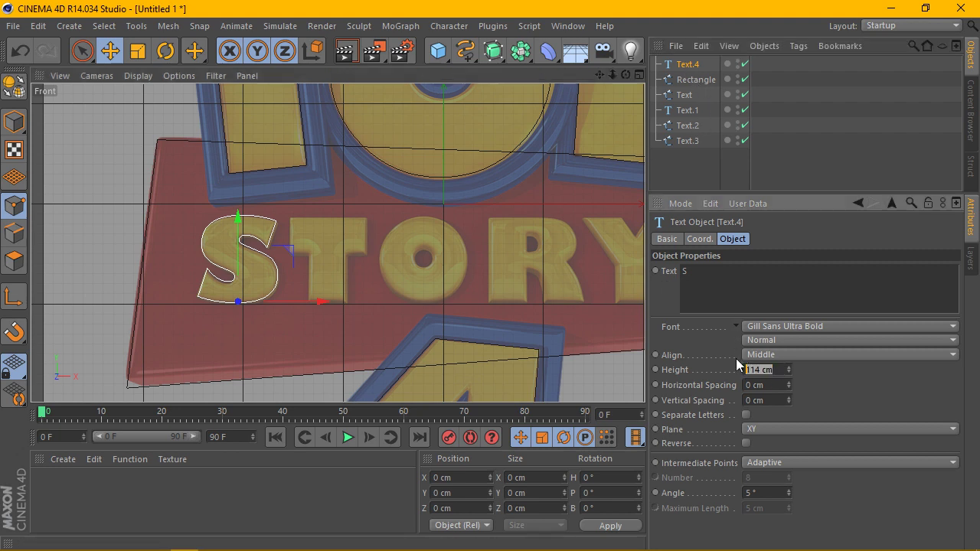
pyautogui.keyDown('ctrl'); pyautogui.moveTo(689, 64); pyautogui.dragTo(690, 74); pyautogui.keyUp('ctrl')
pyautogui.click(697, 277)
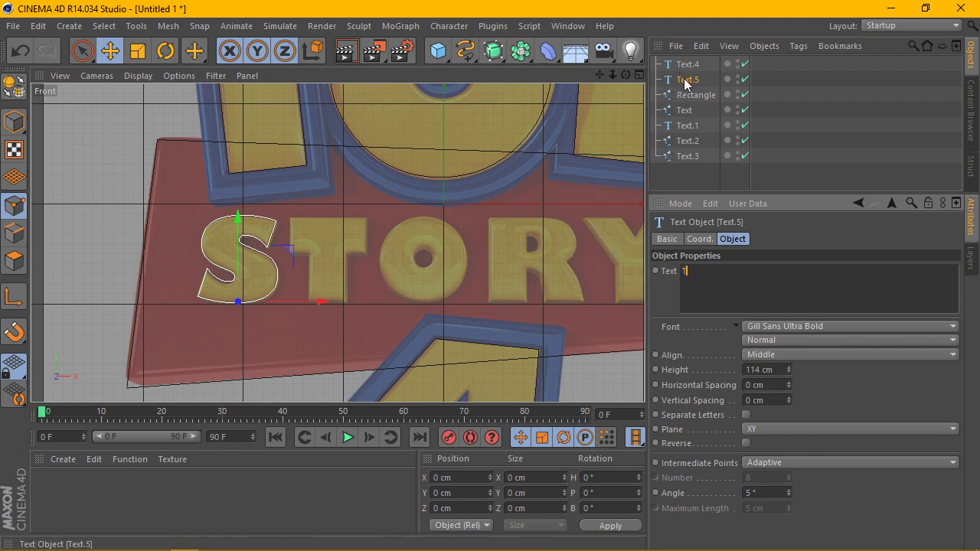
pyautogui.write('T')
pyautogui.moveTo(319, 303); pyautogui.dragTo(410, 300)
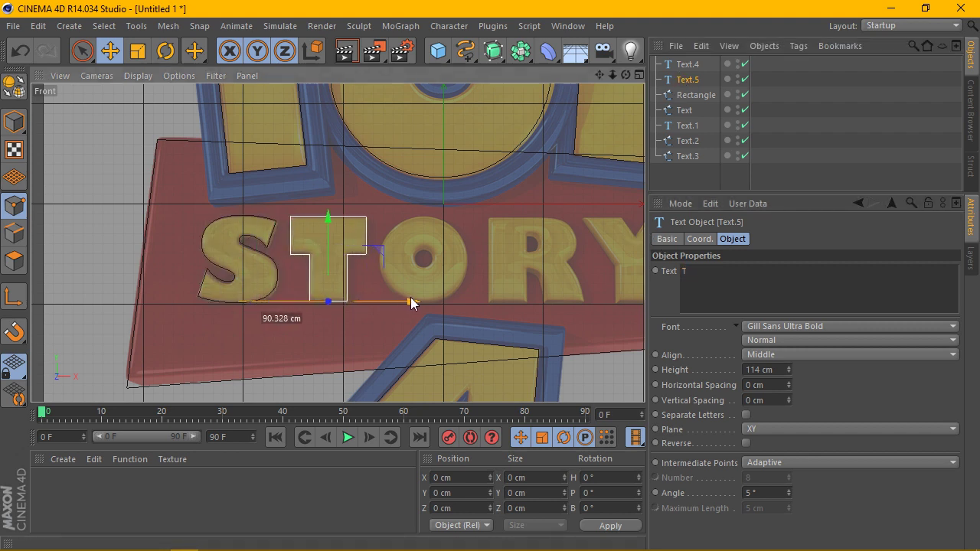
# - Duplicate the T letter, change it to O, and move it onto the reference O
pyautogui.hotkey('ctrl', 'c')
pyautogui.hotkey('ctrl', 'v')
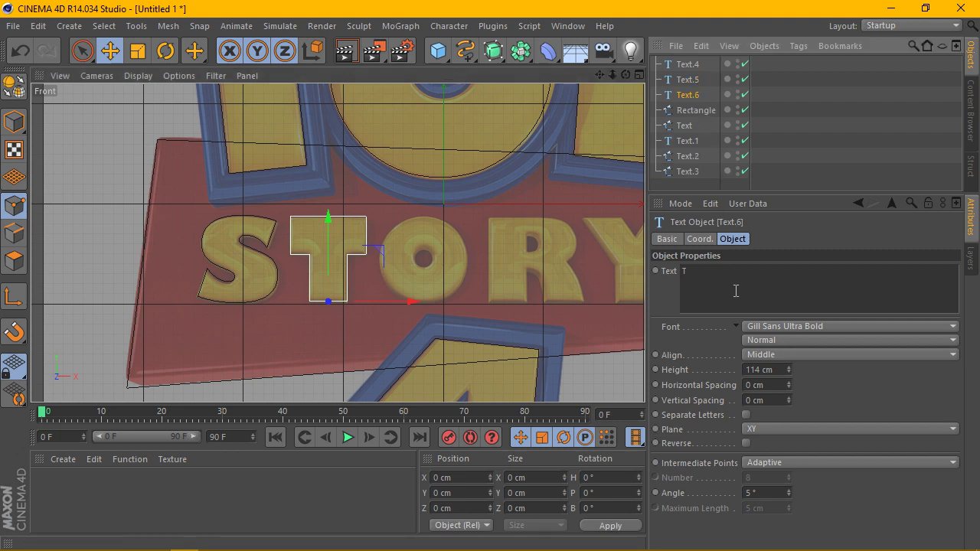
pyautogui.doubleClick(735, 290)
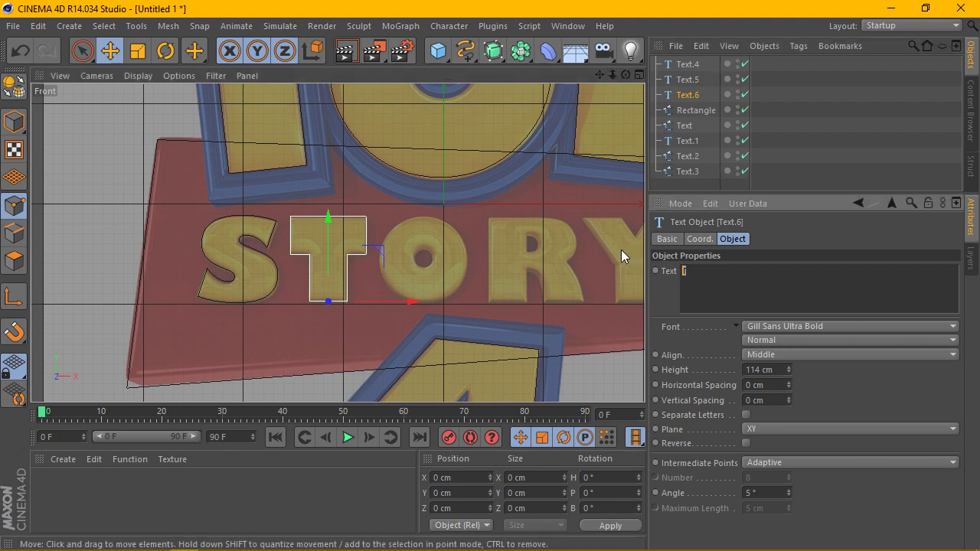
pyautogui.write('O')
pyautogui.moveTo(414, 307); pyautogui.dragTo(510, 302)
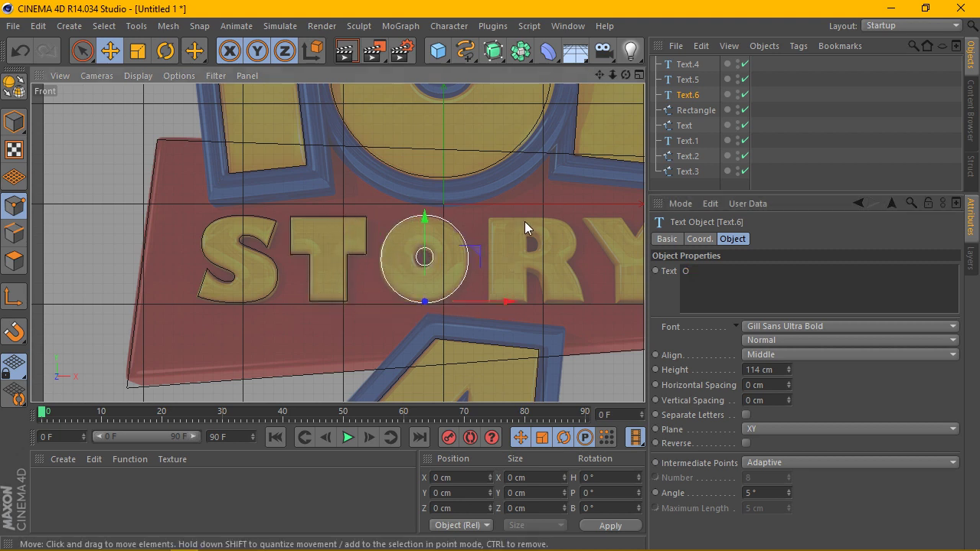
pyautogui.scroll(-1, 524, 221)
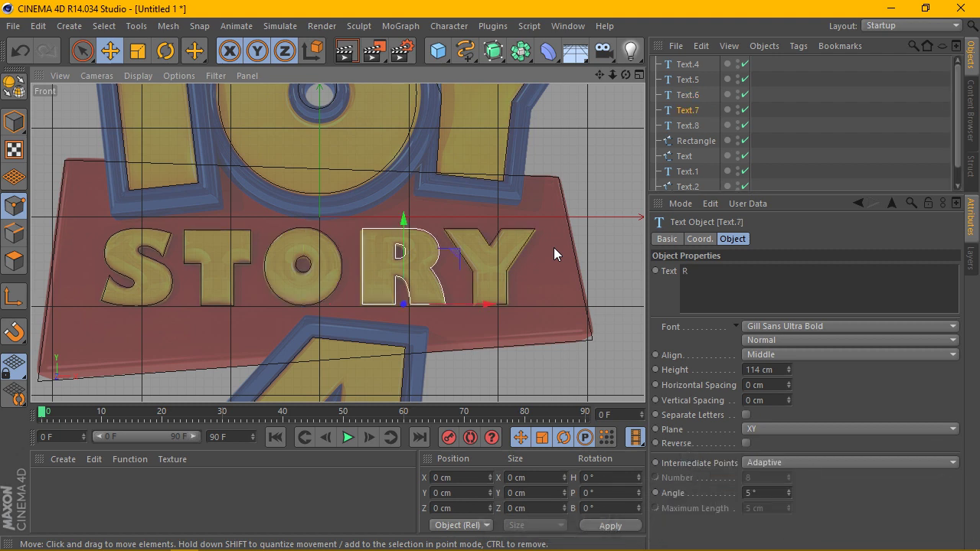
# - Merge Text.4–Text.8 into one polygon object, Text.9, with Connect Objects + Delete
pyautogui.click(689, 66)
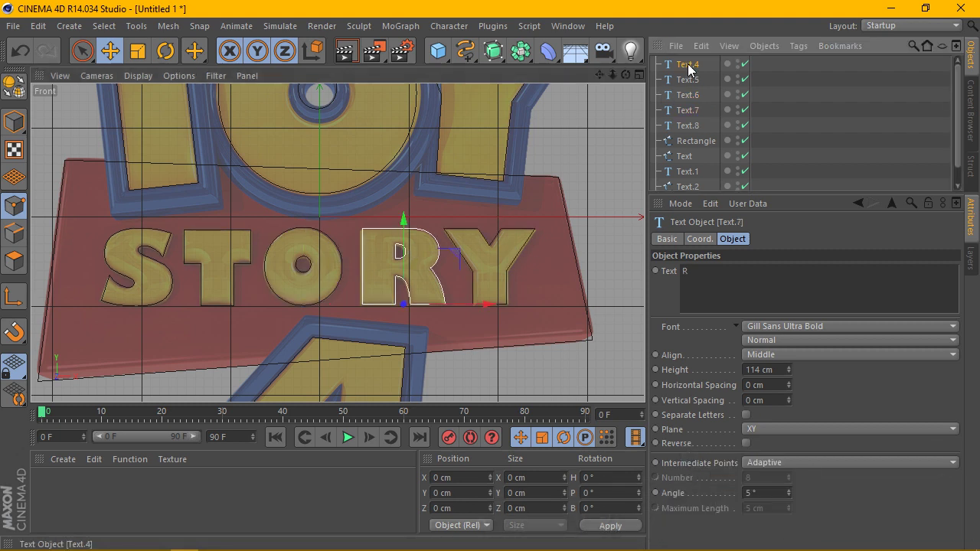
pyautogui.keyDown('shift'); pyautogui.click(687, 125); pyautogui.keyUp('shift')
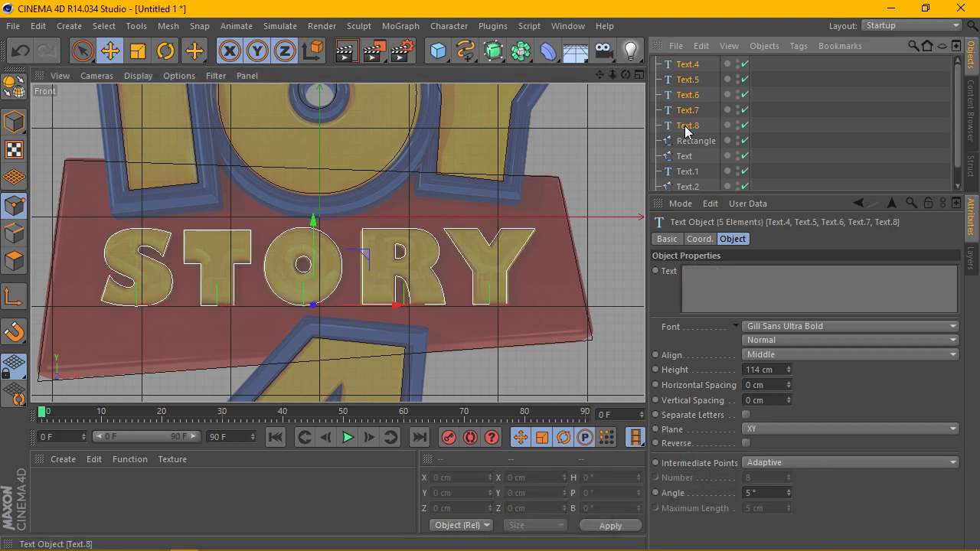
pyautogui.rightClick(691, 77)
pyautogui.click(766, 367)
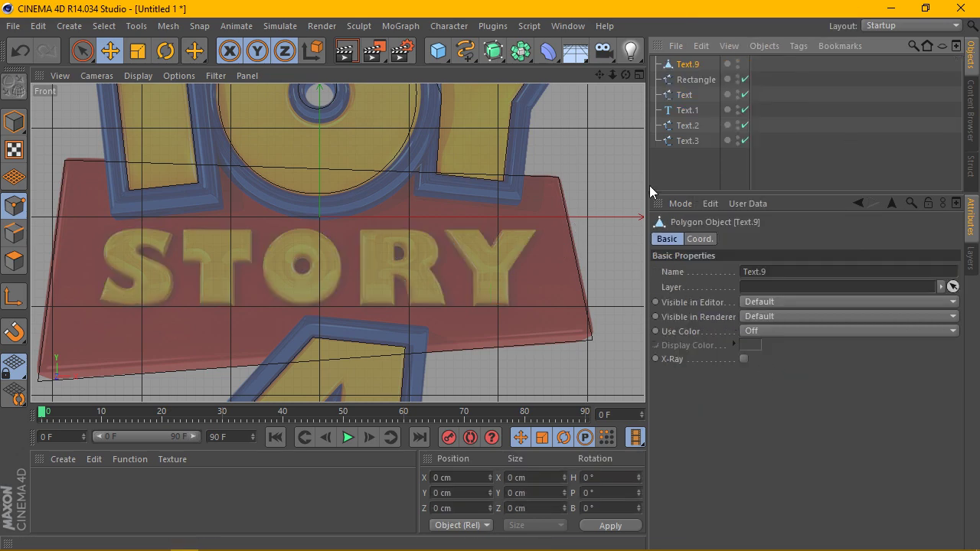
# - Undo the polygon merge, make Text.4–Text.8 editable splines, and connect them into Text.9
pyautogui.hotkey('ctrl', 'z')
pyautogui.rightClick(683, 59)
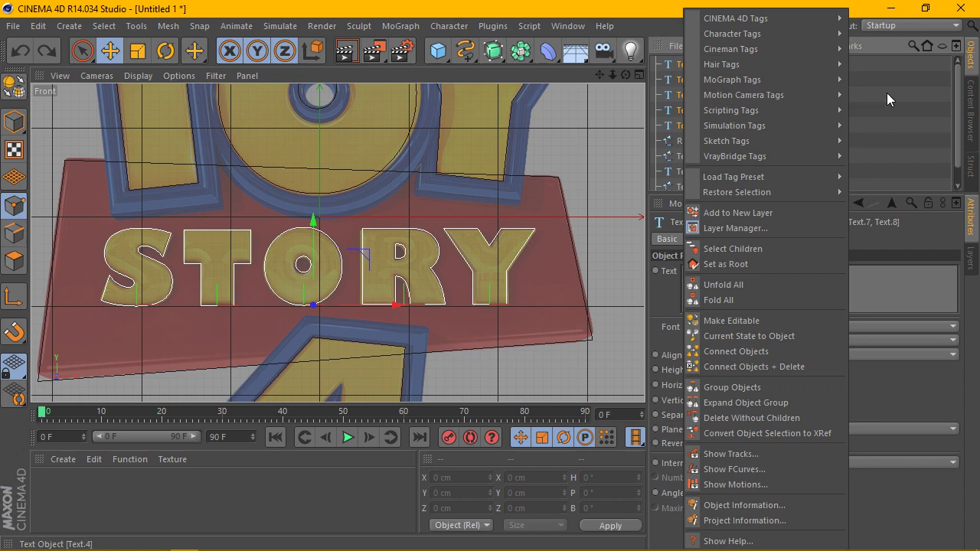
pyautogui.press('Escape')
pyautogui.click(683, 68)
pyautogui.keyDown('shift'); pyautogui.click(687, 123); pyautogui.keyUp('shift')
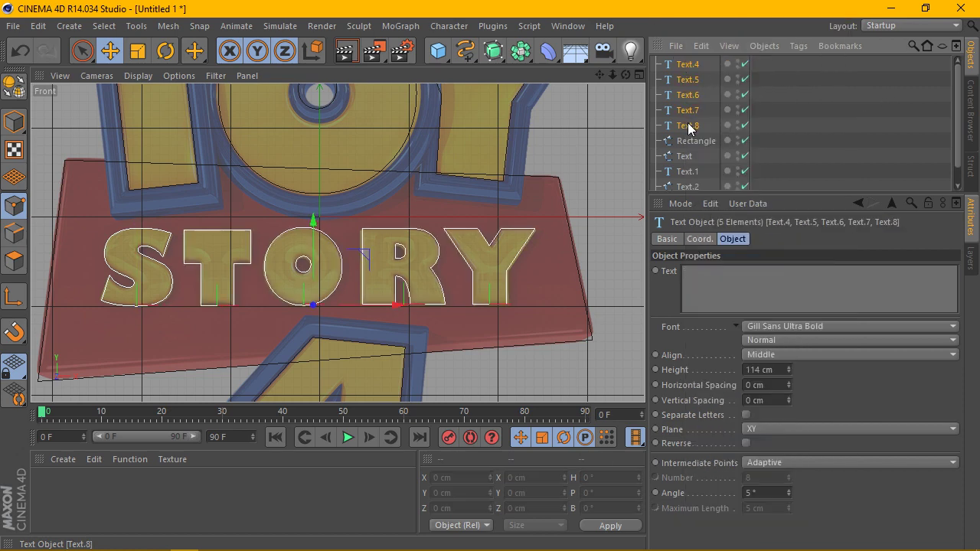
pyautogui.click(14, 86)
pyautogui.rightClick(687, 66)
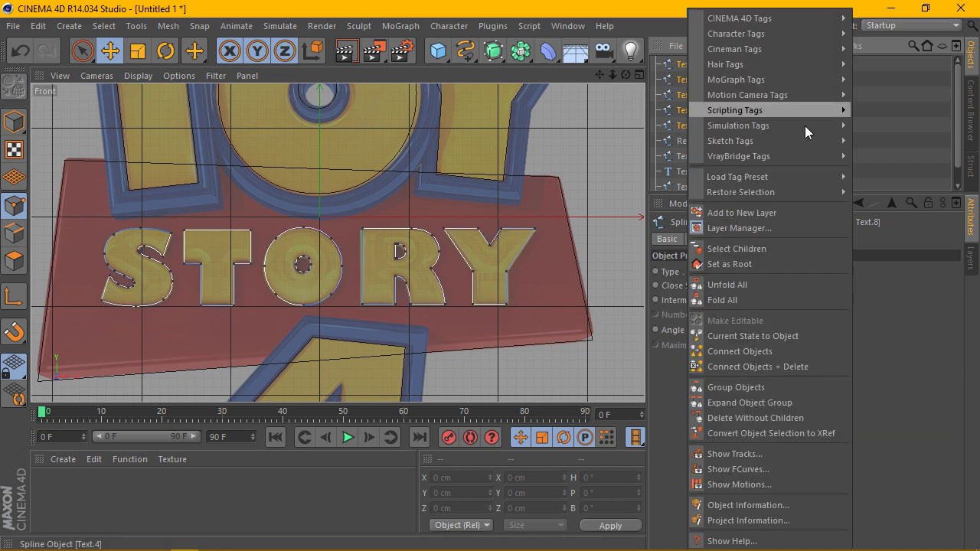
pyautogui.click(733, 249)
pyautogui.rightClick(692, 83)
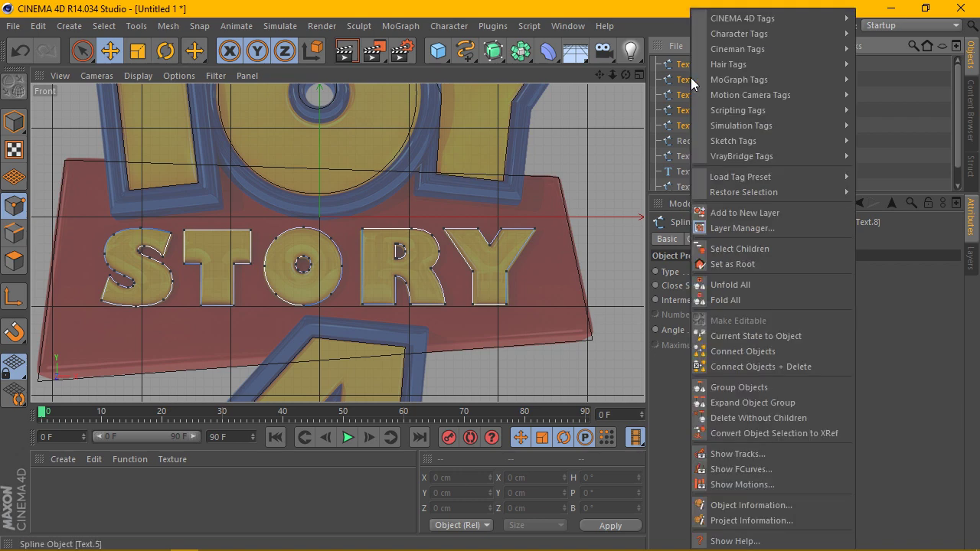
pyautogui.click(756, 366)
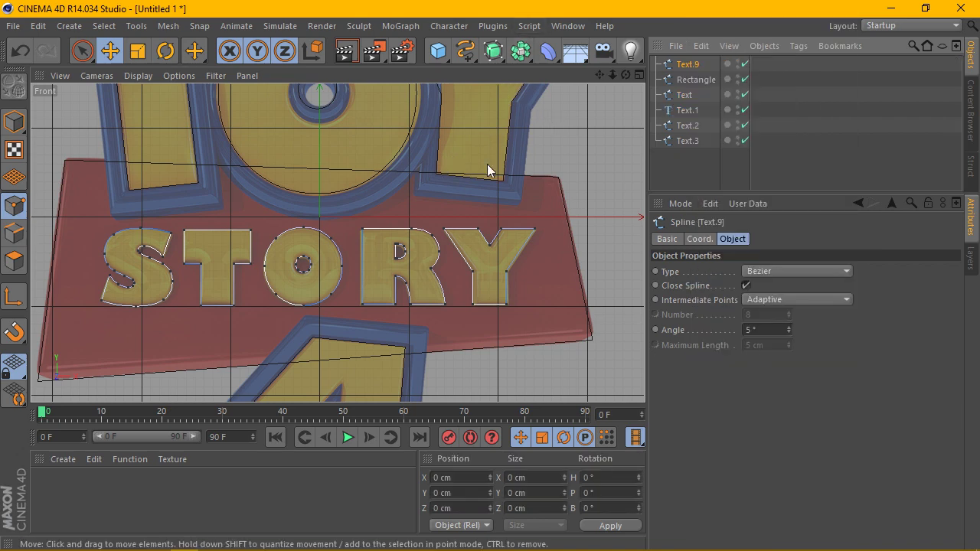
# - Maximize the Perspective view and deselect the merged STORY spline
pyautogui.middleClick(260, 89)
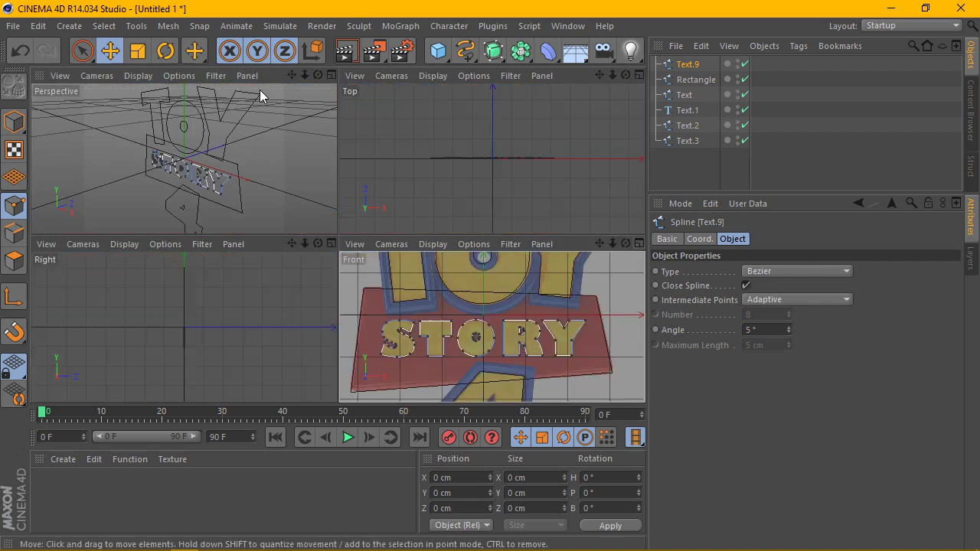
pyautogui.middleClick(326, 77)
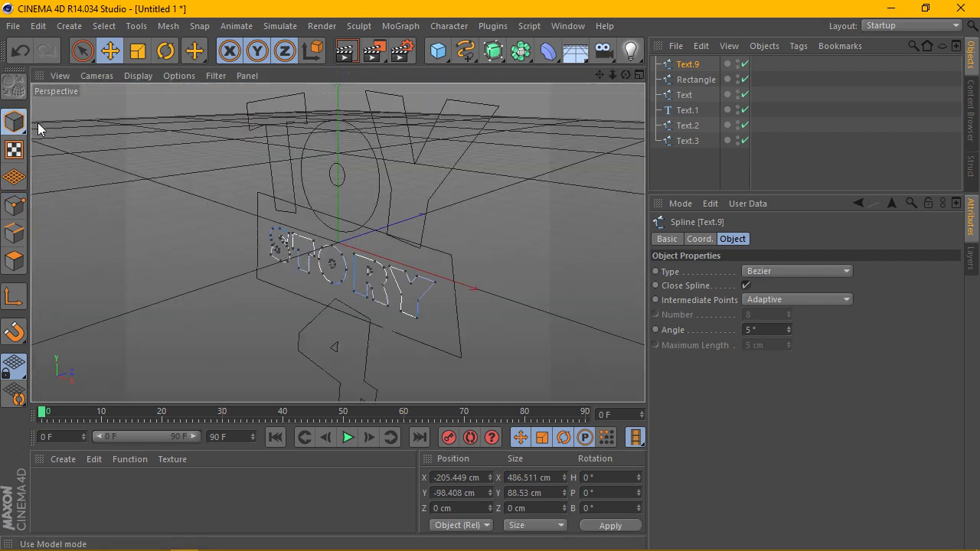
pyautogui.click(434, 177)
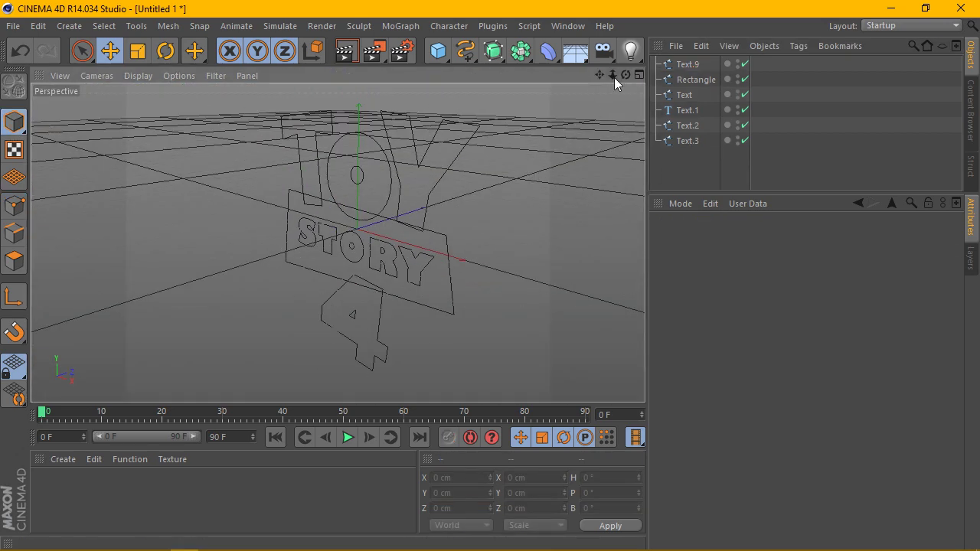
# - Orbit to a frontal view and check the T, O, Y, Rectangle, STORY and 4 objects in turn
pyautogui.moveTo(612, 75); pyautogui.dragTo(337, 242)
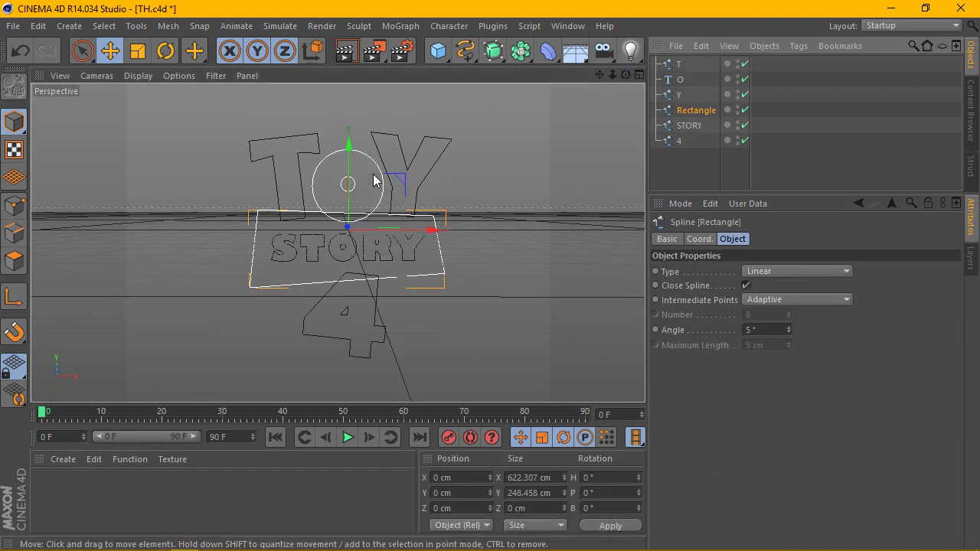
pyautogui.click(677, 66)
pyautogui.click(680, 80)
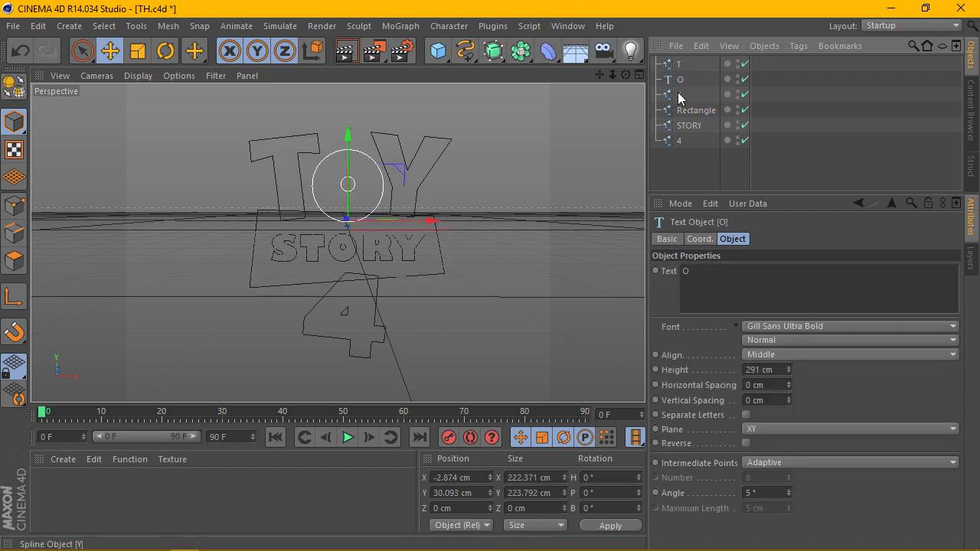
pyautogui.click(679, 95)
pyautogui.click(687, 111)
pyautogui.click(686, 129)
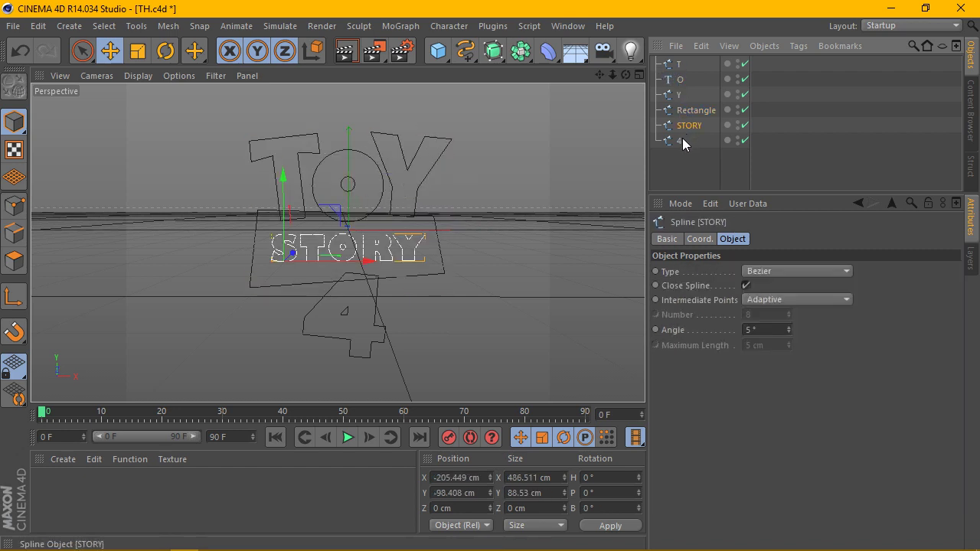
pyautogui.click(678, 140)
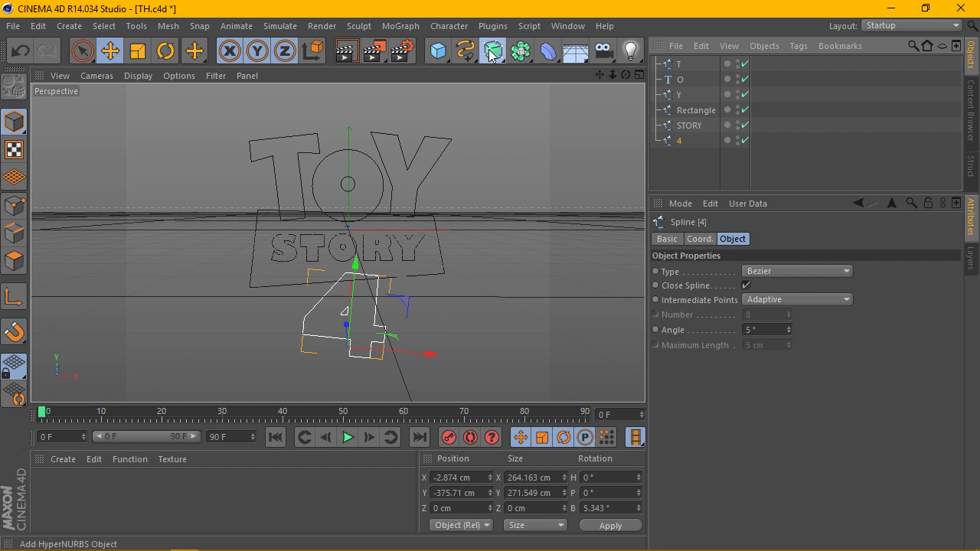
# - Add an Extrude NURBS and place the T spline inside it
pyautogui.moveTo(494, 50); pyautogui.dragTo(606, 72)
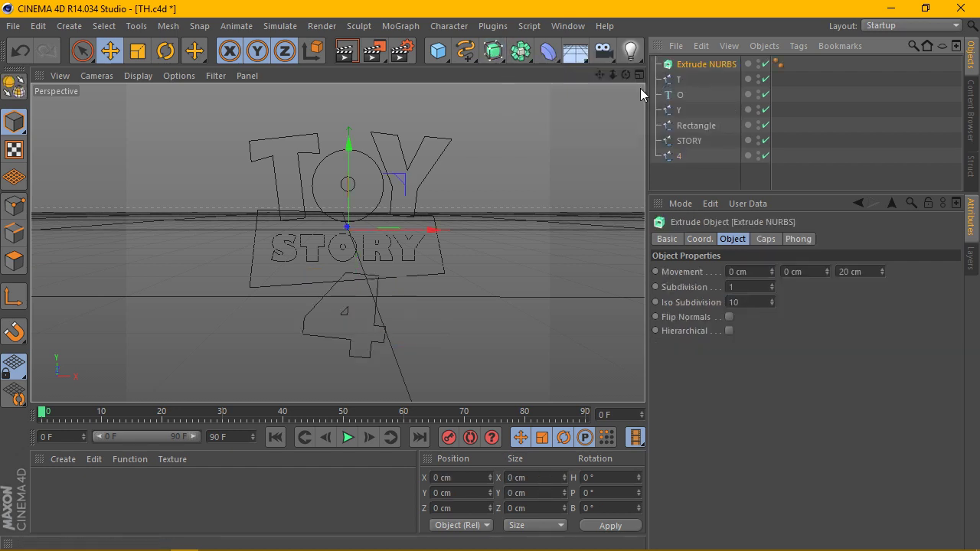
pyautogui.click(678, 80)
pyautogui.click(693, 65)
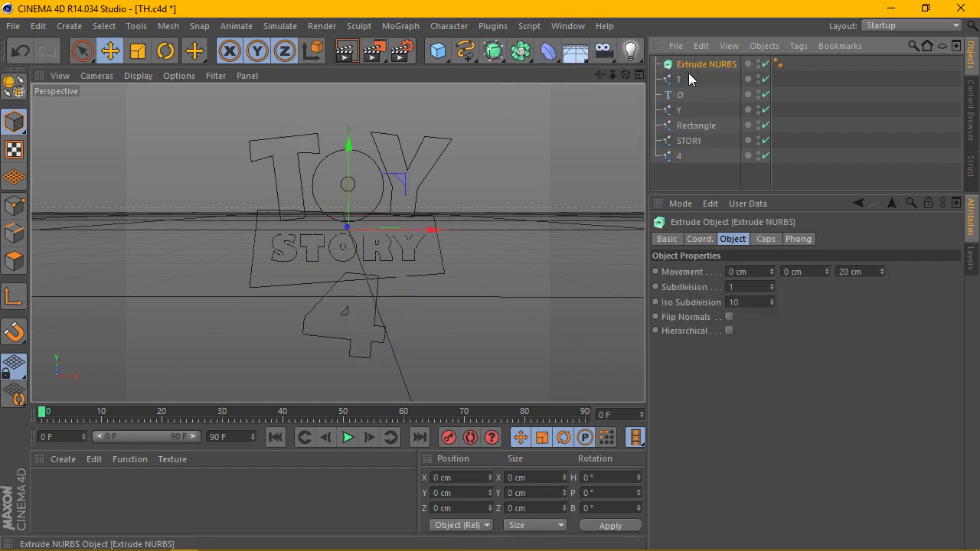
pyautogui.moveTo(674, 77); pyautogui.dragTo(681, 66)
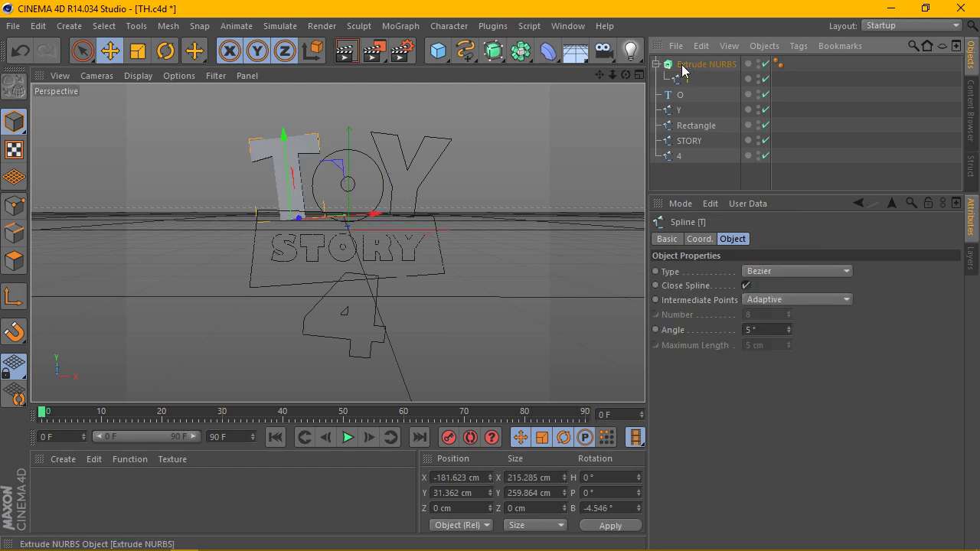
pyautogui.scroll(2, 322, 143)
pyautogui.scroll(3, 360, 144)
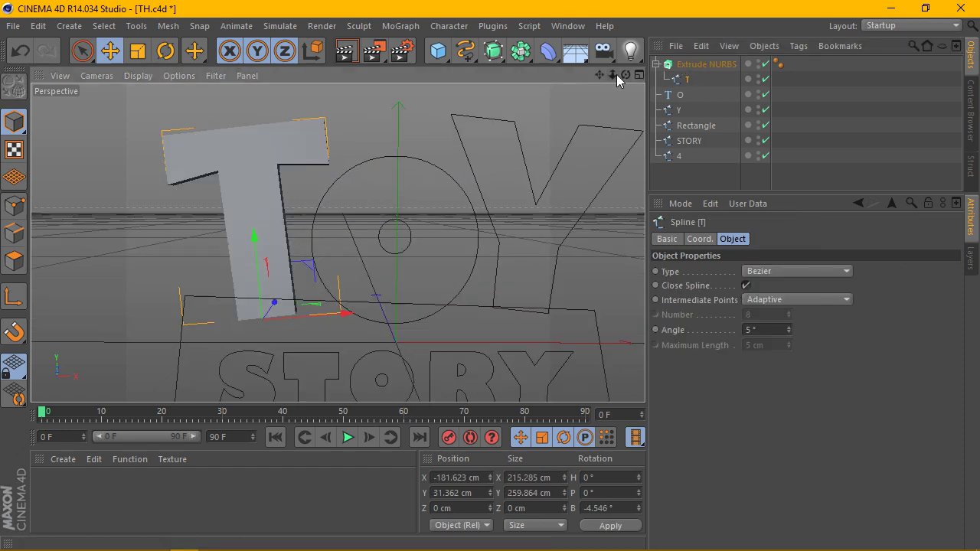
# - Show only the Front viewport framed on the TOY letters and select the T's extrude
pyautogui.click(640, 75)
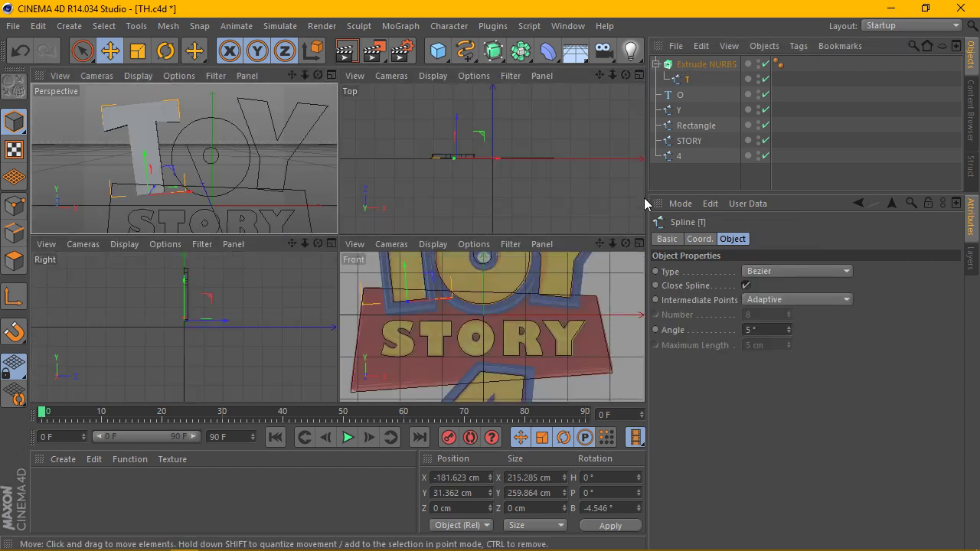
pyautogui.click(639, 243)
pyautogui.scroll(-2, 383, 140)
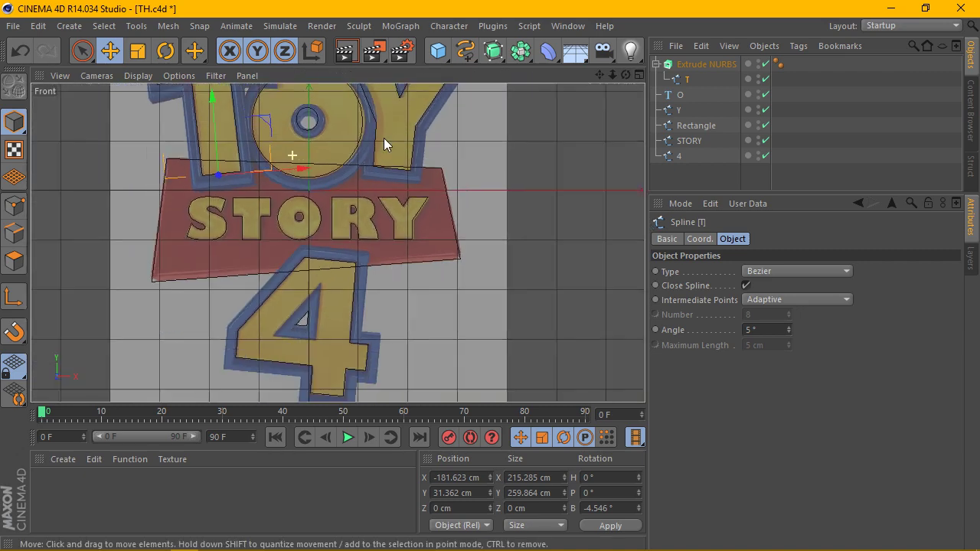
pyautogui.moveTo(600, 75); pyautogui.dragTo(599, 115)
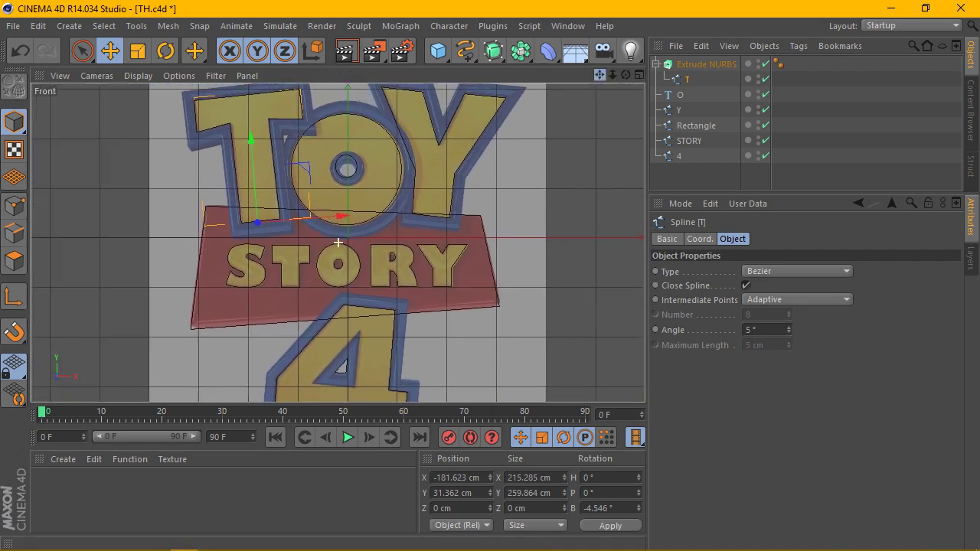
pyautogui.scroll(5, 387, 118)
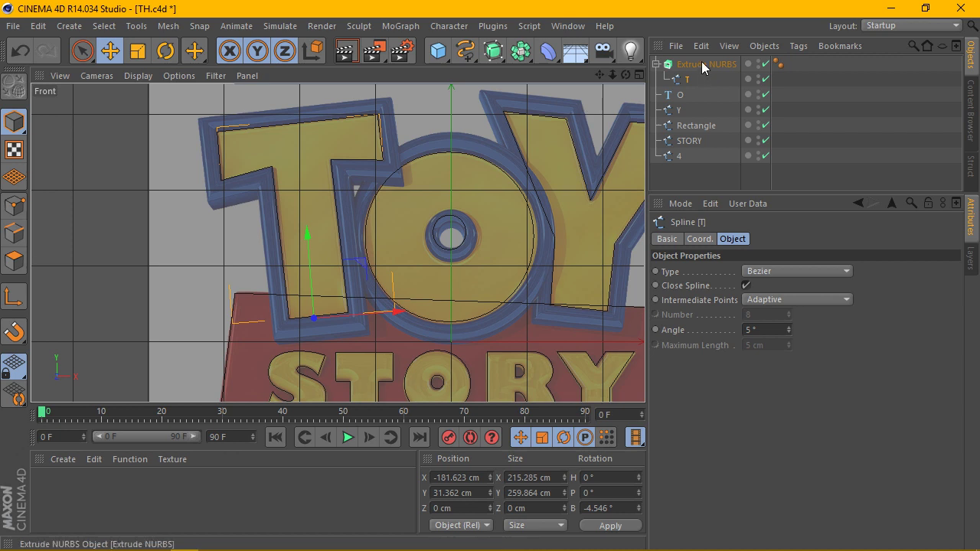
pyautogui.click(703, 64)
# - Make the T's start cap a Fillet Cap with a 20 cm radius
pyautogui.click(765, 239)
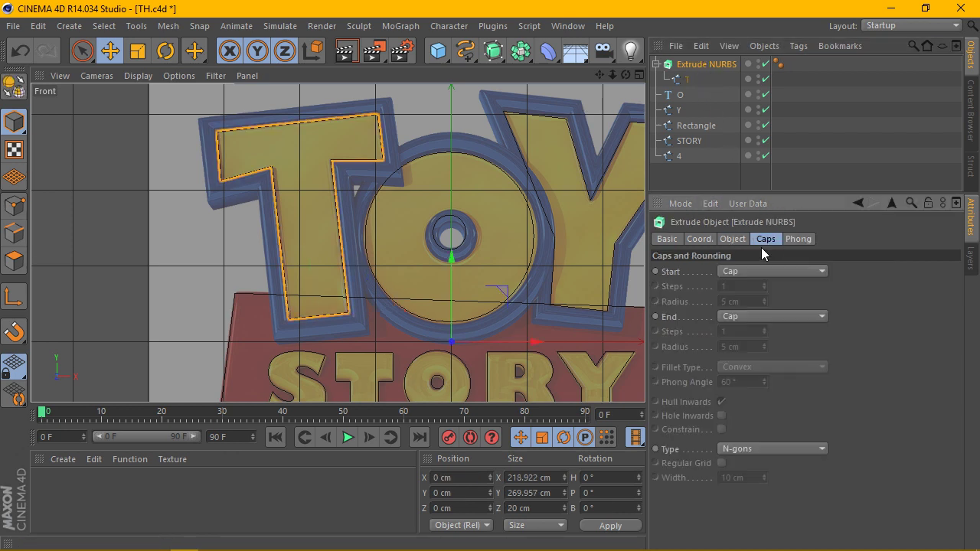
pyautogui.click(762, 272)
pyautogui.click(763, 328)
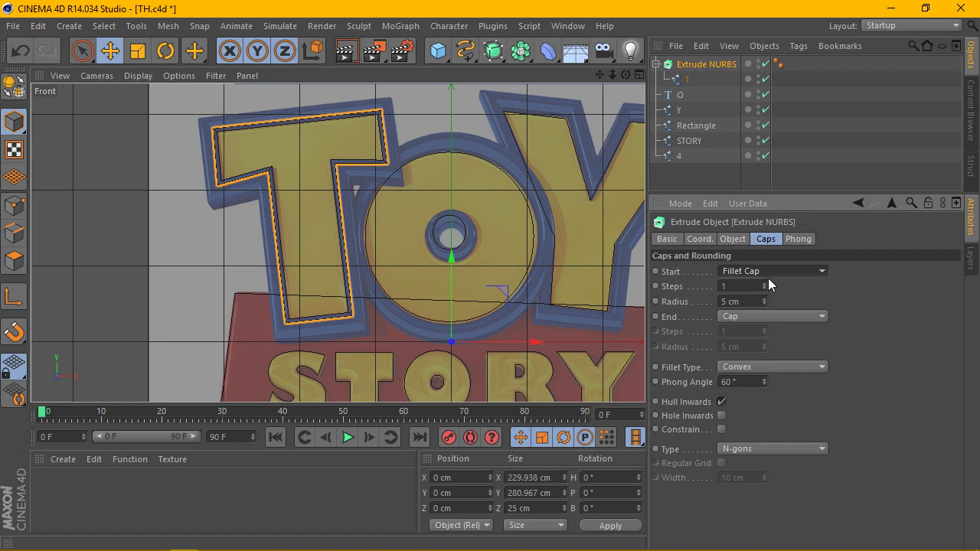
pyautogui.moveTo(766, 295)
pyautogui.mouseDown()
pyautogui.moveTo(765, 281)
pyautogui.moveTo(764, 314)
pyautogui.mouseUp()
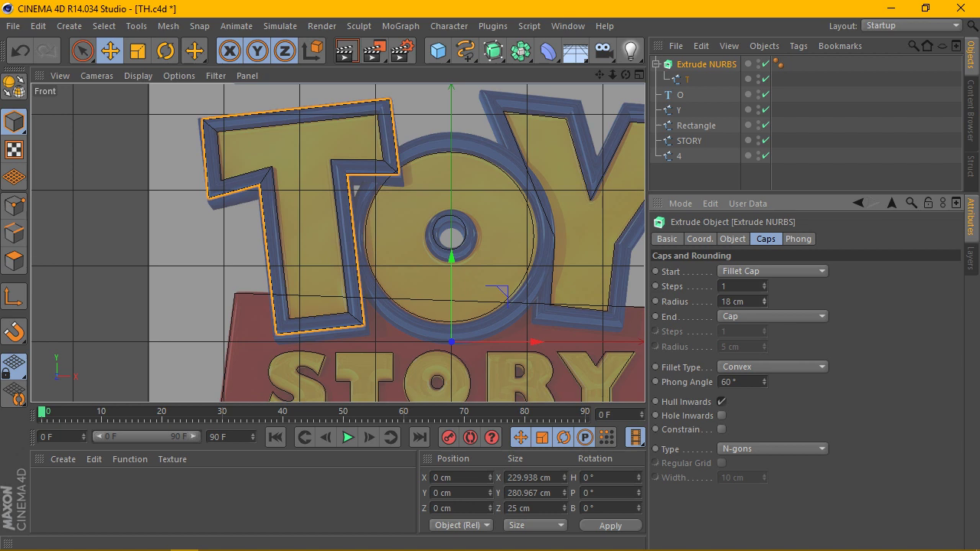
pyautogui.moveTo(764, 301); pyautogui.dragTo(763, 299)
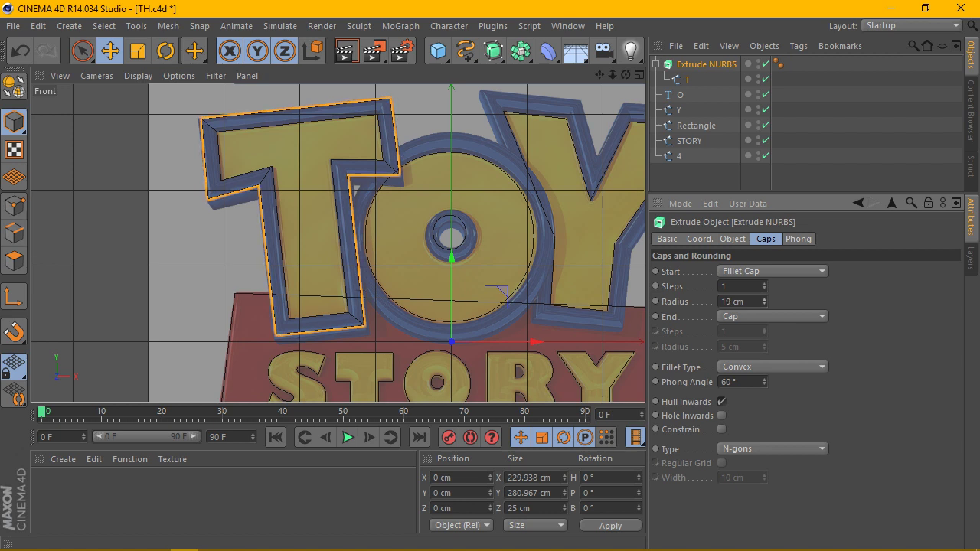
pyautogui.click(765, 298)
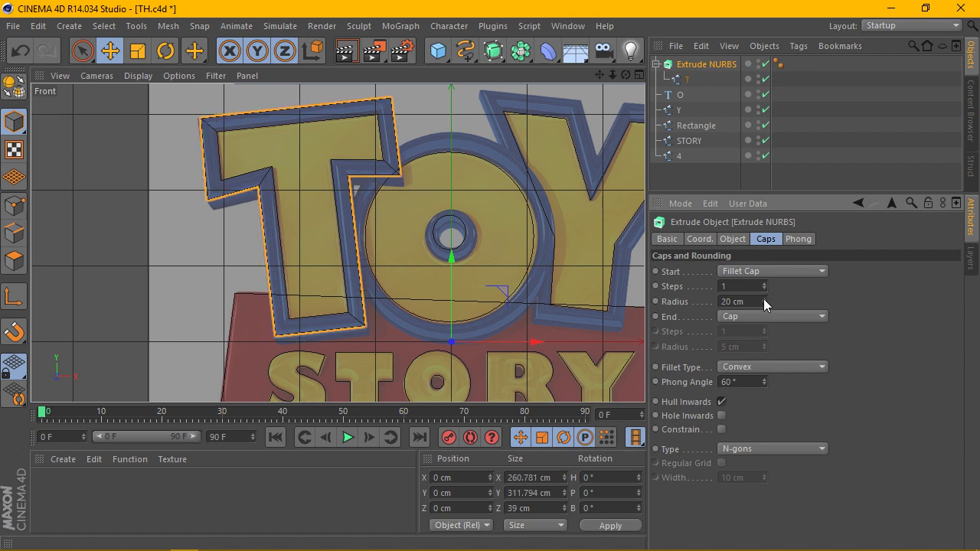
# - Maximize the Perspective view and orbit to check the T's rounded front edge
pyautogui.click(640, 75)
pyautogui.click(332, 75)
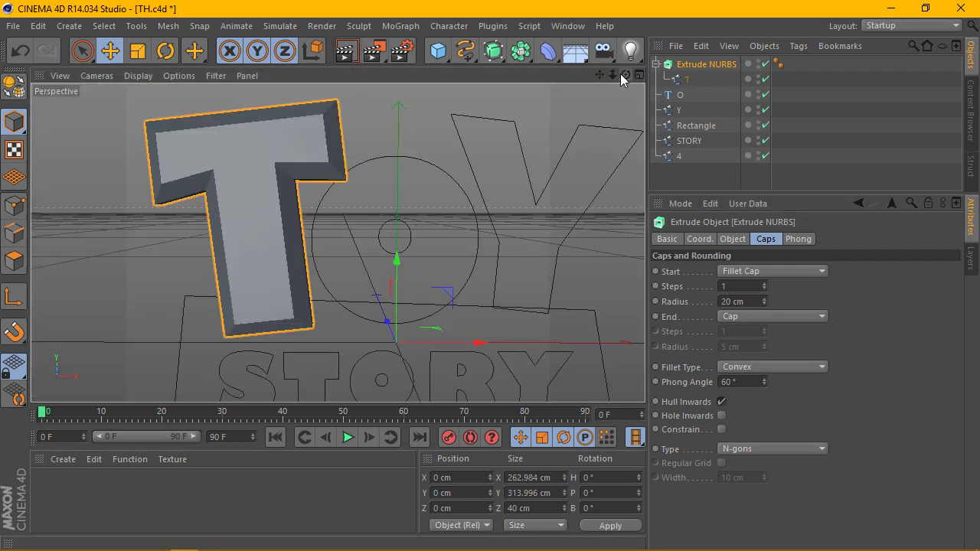
pyautogui.moveTo(626, 74); pyautogui.dragTo(340, 238)
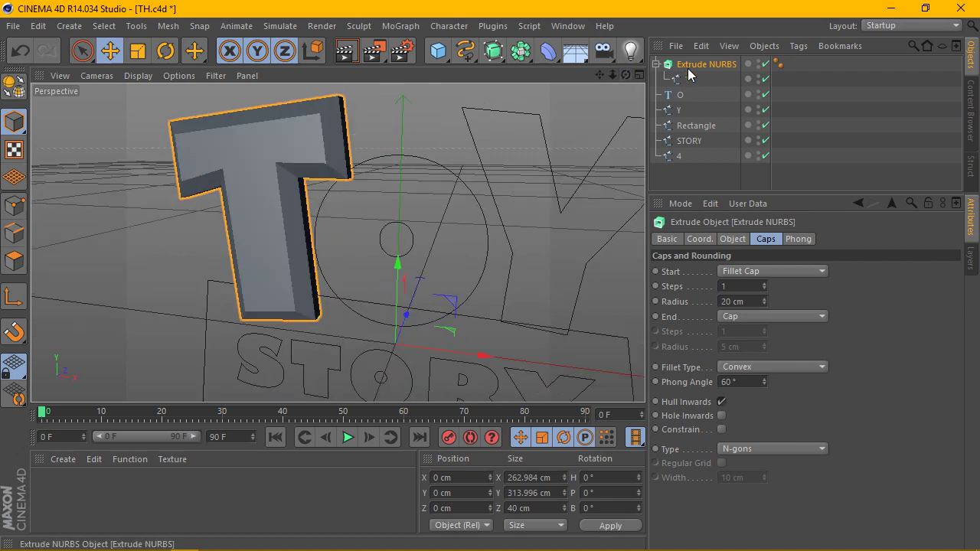
# - Keep the start cap as a fillet and increase its steps for smoother rounding
pyautogui.click(757, 272)
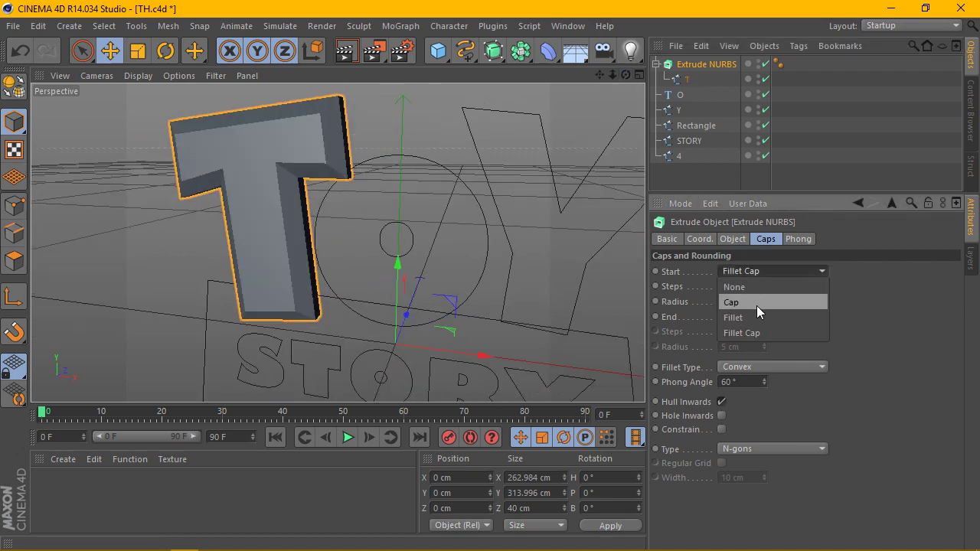
pyautogui.click(753, 313)
pyautogui.doubleClick(739, 286)
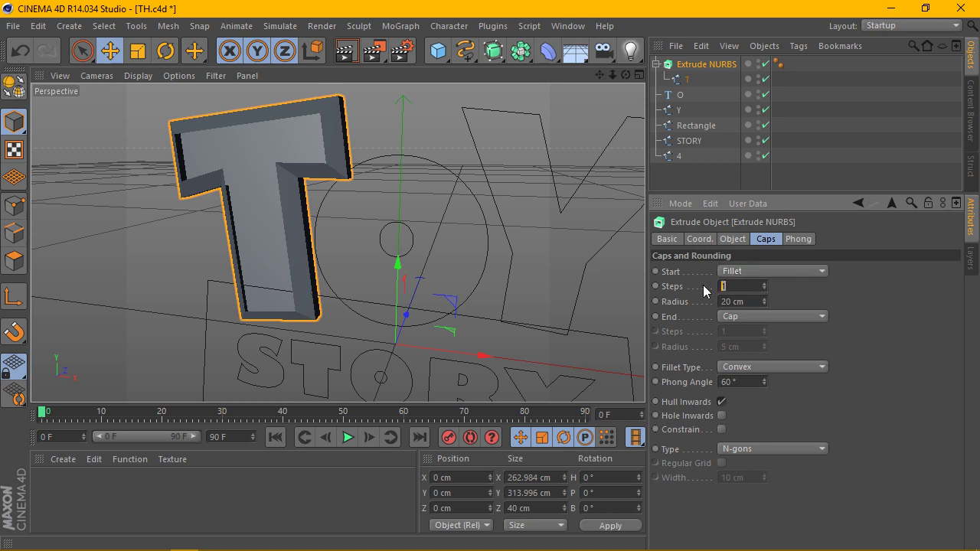
pyautogui.write('20')
pyautogui.press('Return')
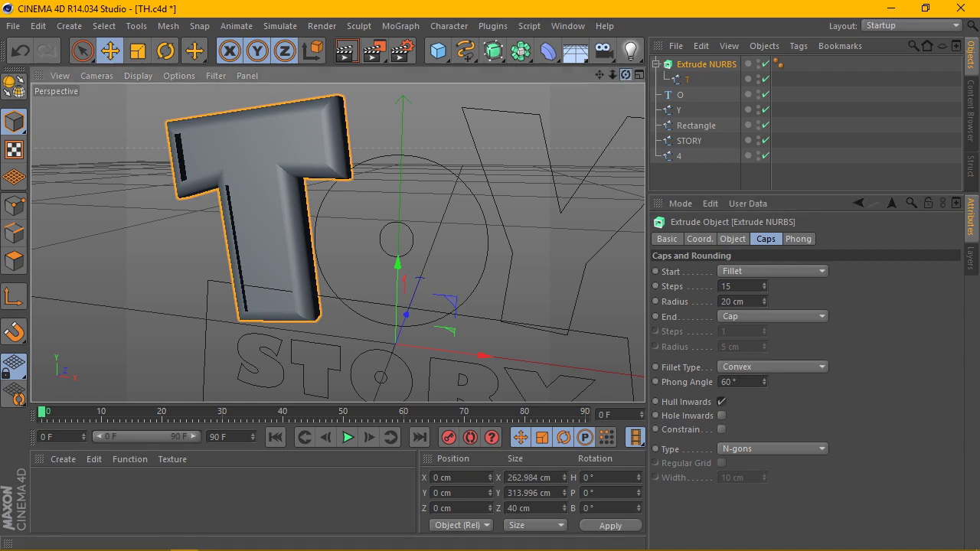
# - Orbit around the filleted T, confirming the front cap remains a fillet
pyautogui.moveTo(398, 230)
pyautogui.keyDown('alt'); pyautogui.mouseDown()
pyautogui.moveTo(337, 241)
pyautogui.moveTo(625, 79)
pyautogui.mouseUp(); pyautogui.keyUp('alt')
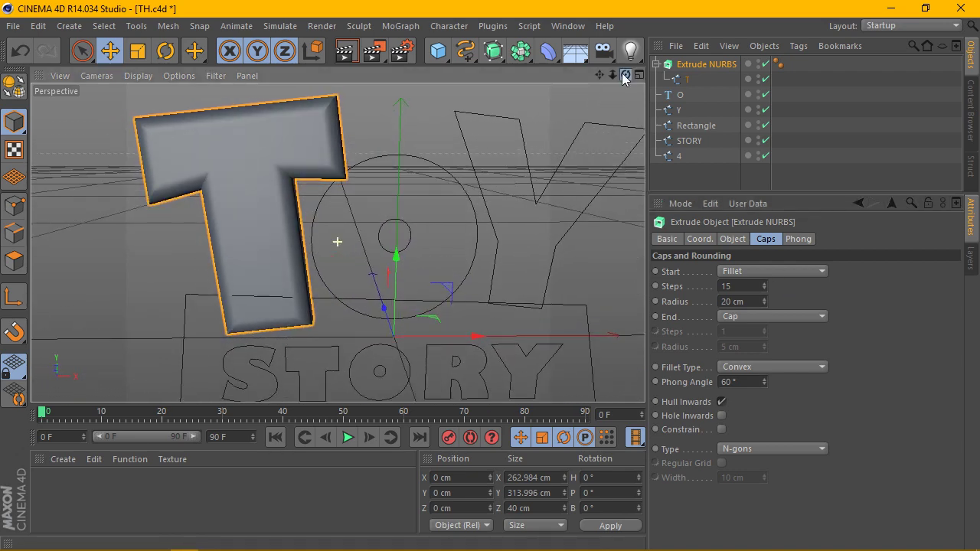
pyautogui.click(774, 271)
pyautogui.click(756, 316)
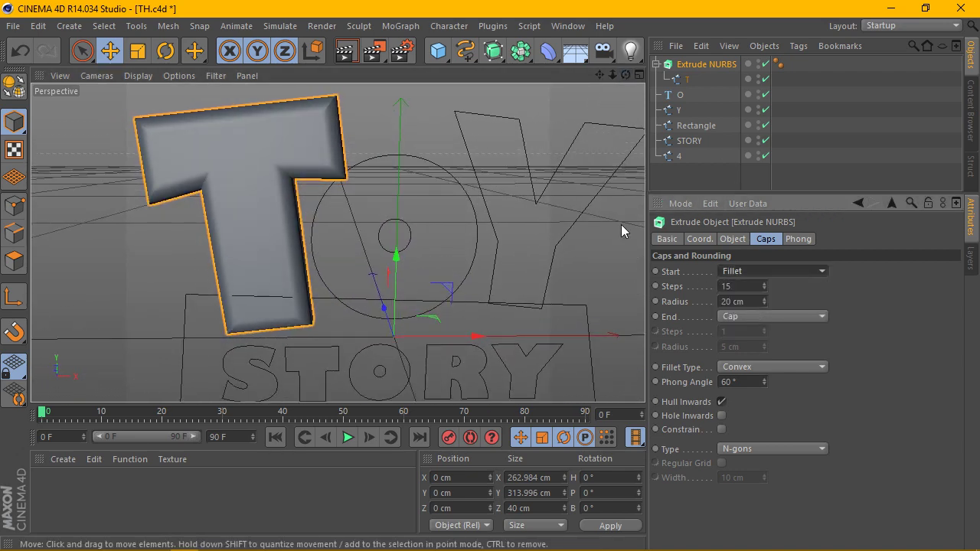
pyautogui.keyDown('alt'); pyautogui.moveTo(339, 239); pyautogui.dragTo(339, 241); pyautogui.keyUp('alt')
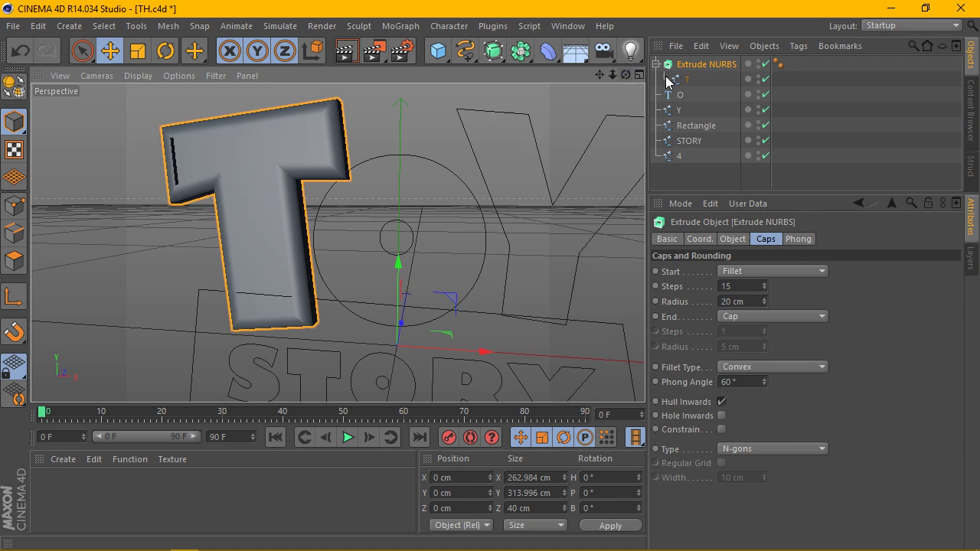
# - Set the T's Z extrusion depth to 40 cm, inspect it, and collapse Extrude NURBS
pyautogui.click(733, 239)
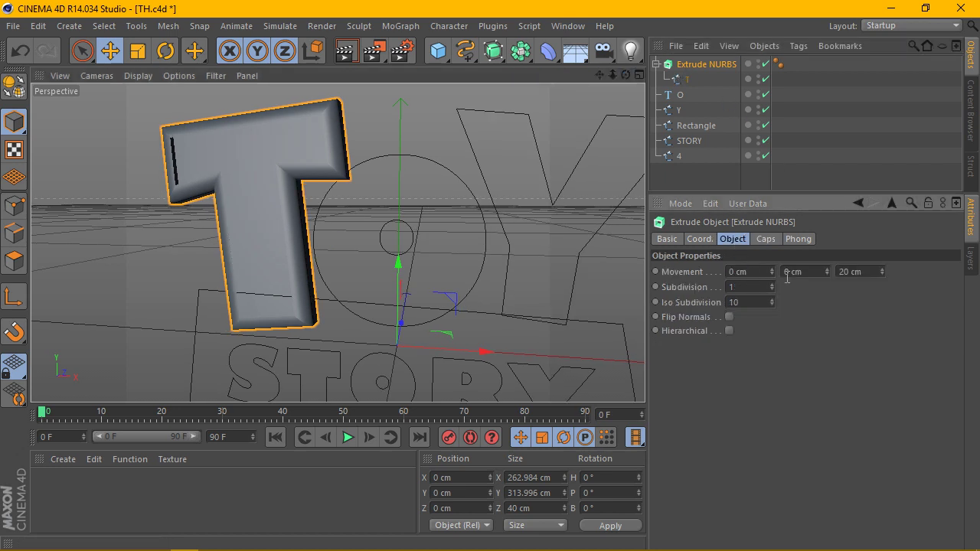
pyautogui.doubleClick(868, 271)
pyautogui.write('40')
pyautogui.click(704, 66)
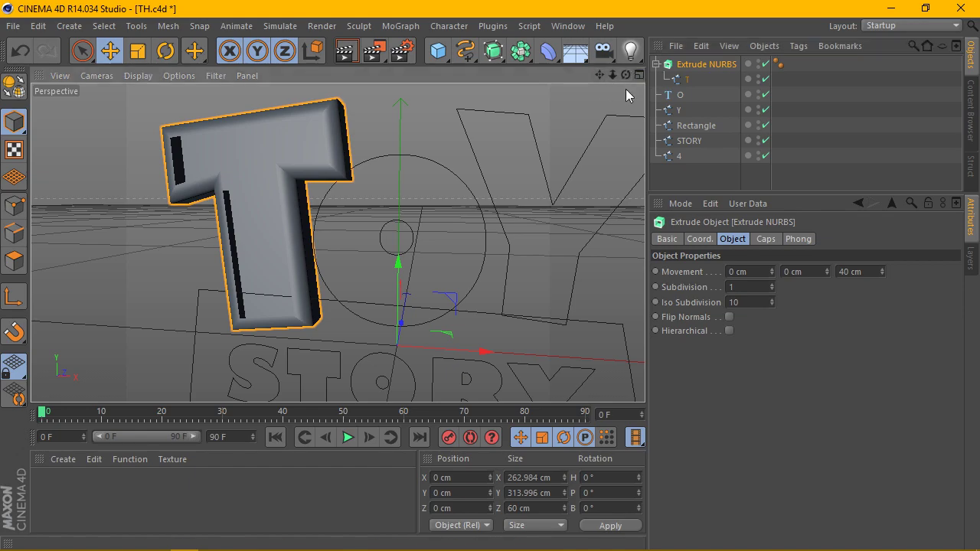
pyautogui.moveTo(625, 76); pyautogui.dragTo(605, 84)
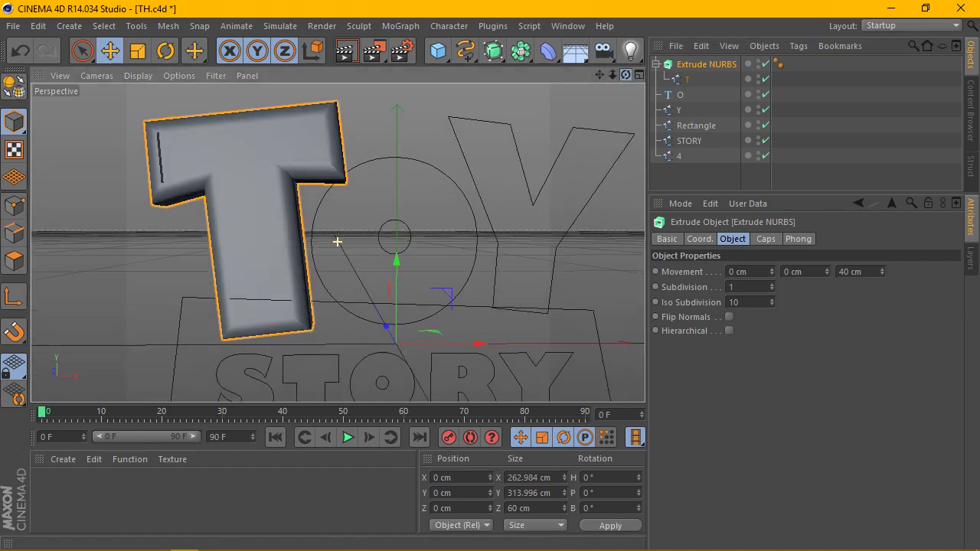
pyautogui.moveTo(337, 241); pyautogui.dragTo(337, 242)
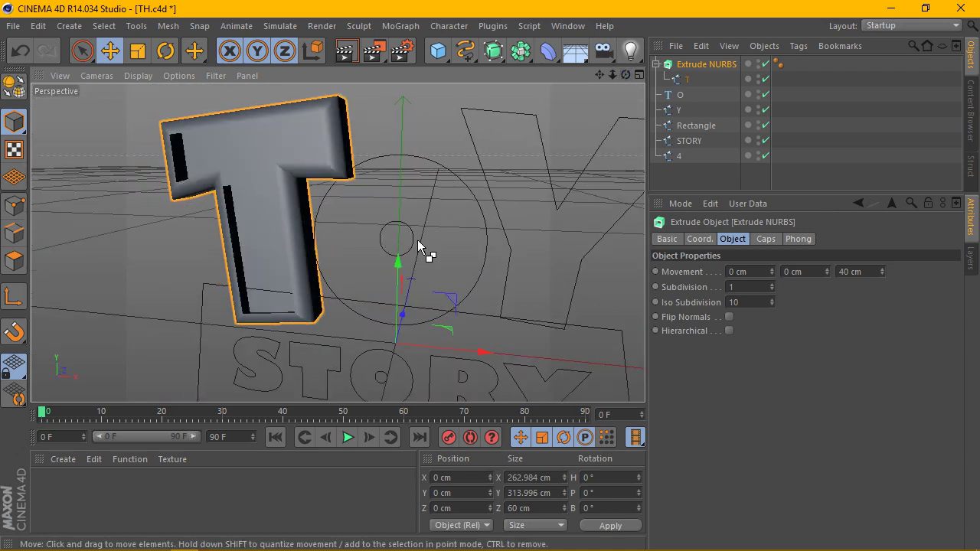
pyautogui.click(659, 65)
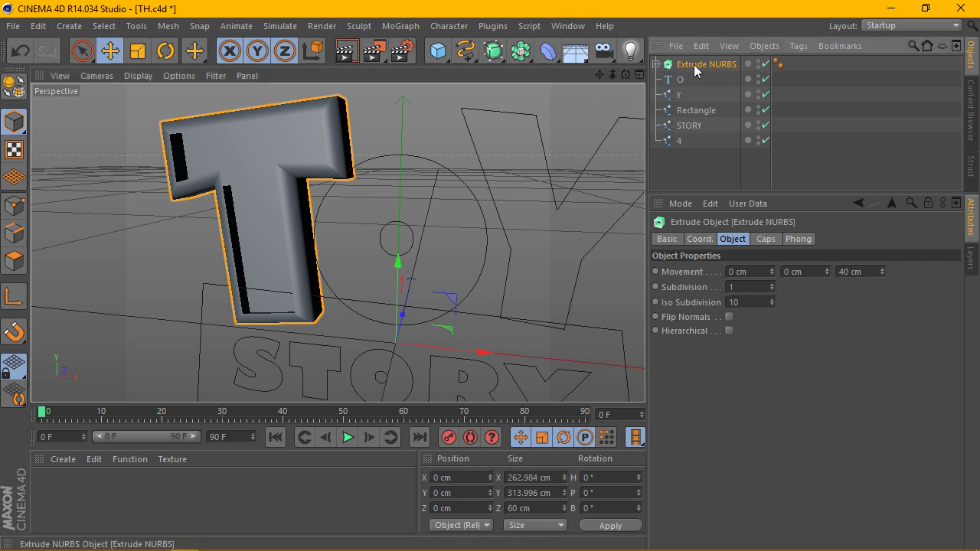
# - Duplicate the extruded T as Extrude NURBS.1 and expand it to show its spline
pyautogui.moveTo(699, 73); pyautogui.dragTo(687, 70)
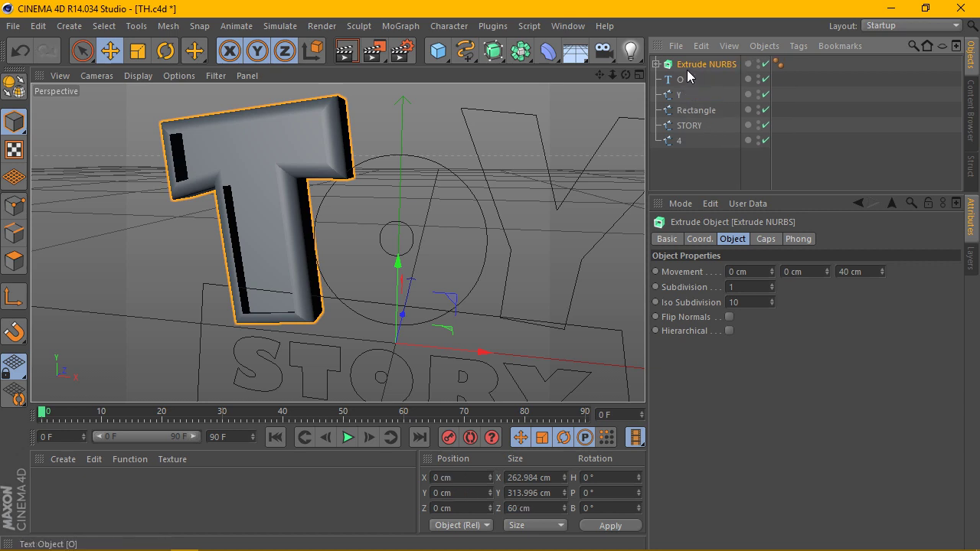
pyautogui.keyDown('ctrl'); pyautogui.moveTo(700, 74); pyautogui.dragTo(701, 80); pyautogui.keyUp('ctrl')
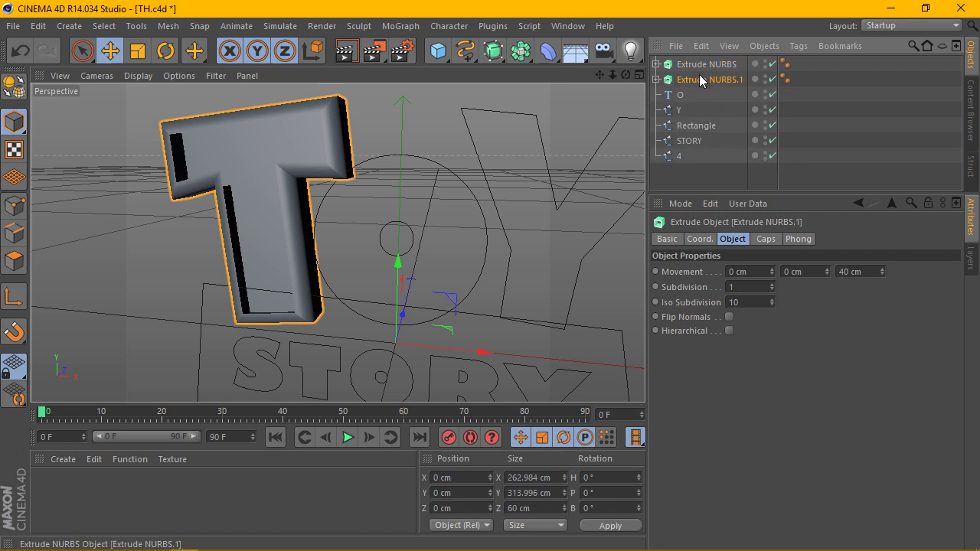
pyautogui.click(659, 79)
# - Set the copy's start cap to a plain flat Cap
pyautogui.click(775, 242)
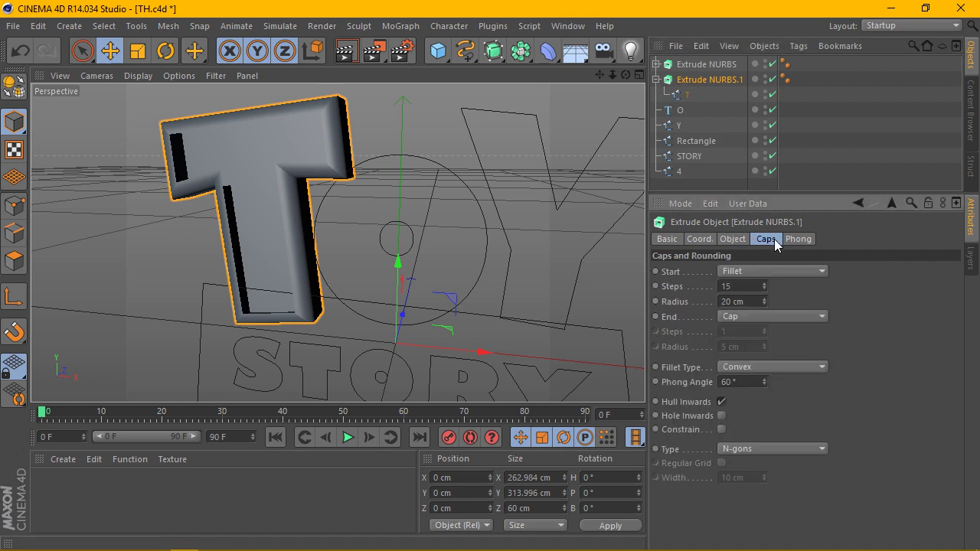
pyautogui.click(781, 271)
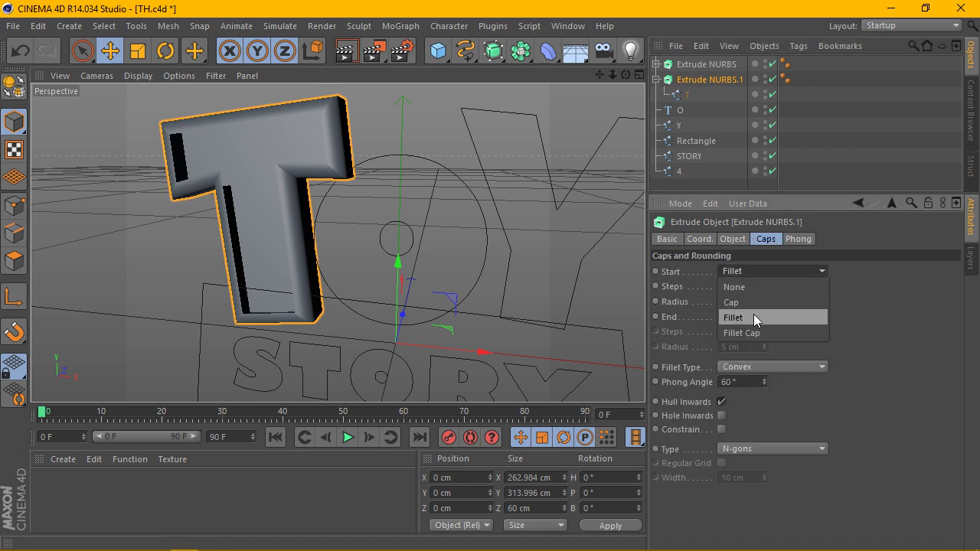
pyautogui.click(753, 308)
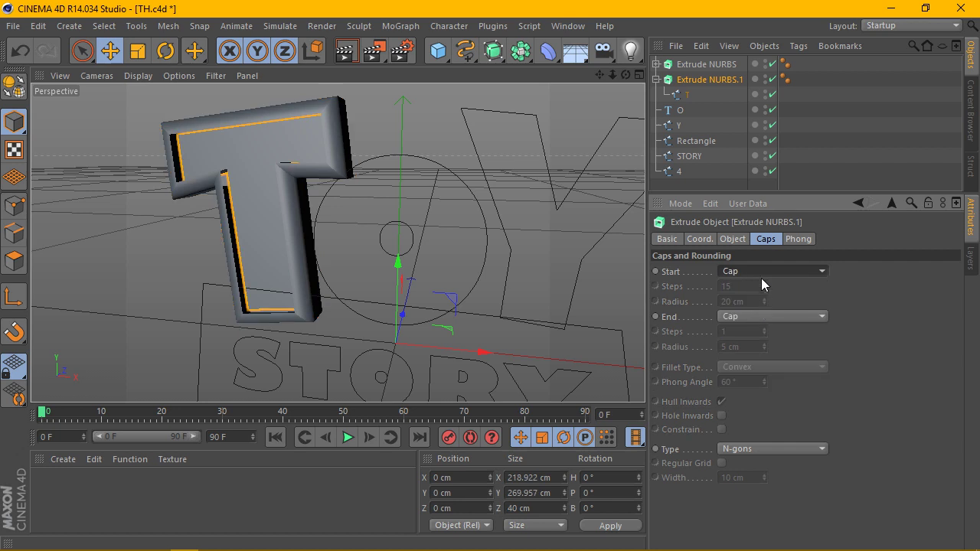
pyautogui.click(762, 273)
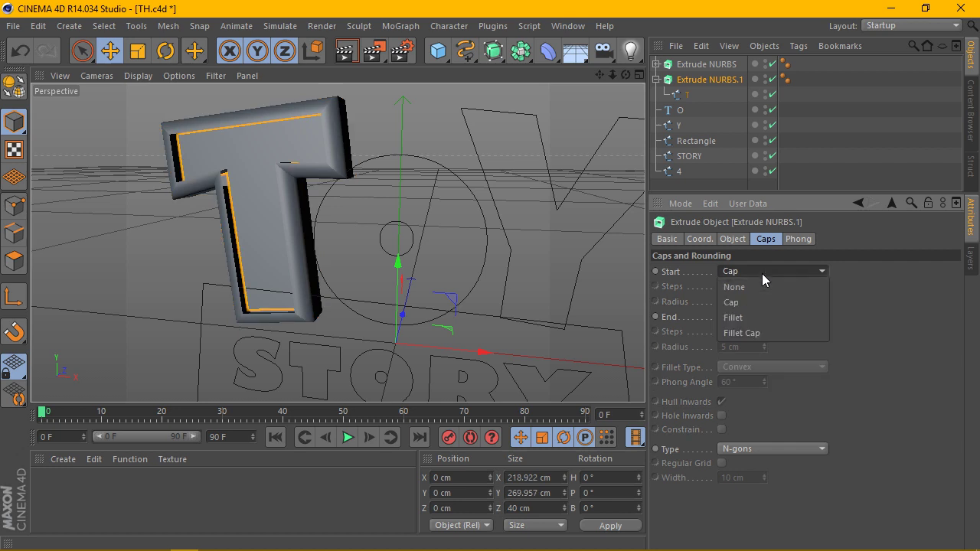
pyautogui.click(732, 302)
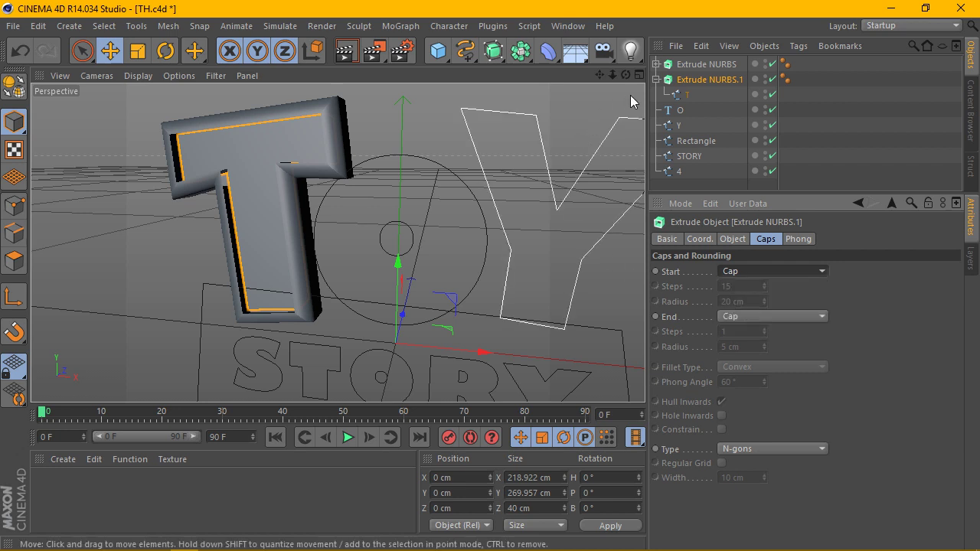
# - Offset Extrude NURBS.1 to Z -10.876 cm and preview it with Render View
pyautogui.moveTo(626, 74)
pyautogui.mouseDown()
pyautogui.moveTo(433, 335)
pyautogui.moveTo(416, 341)
pyautogui.moveTo(426, 332)
pyautogui.mouseUp()
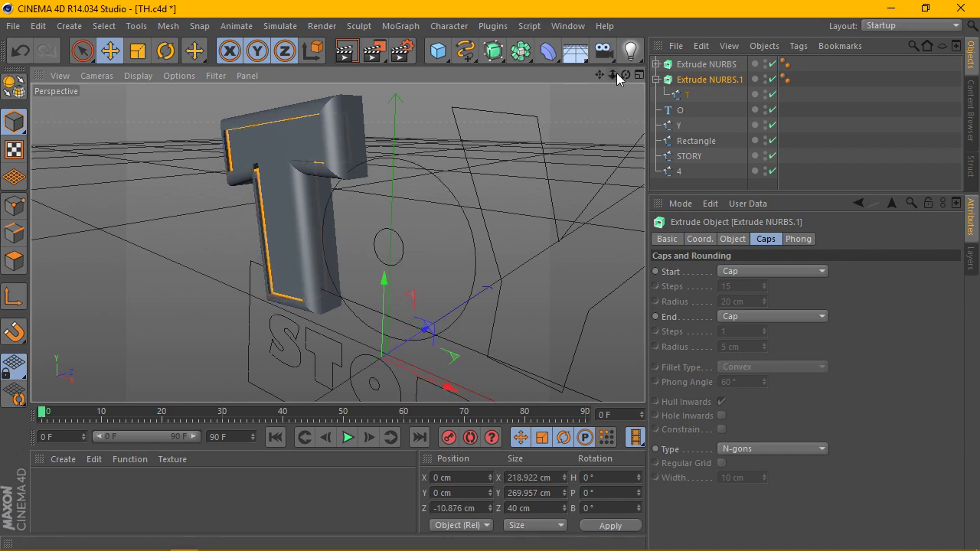
pyautogui.moveTo(625, 74); pyautogui.dragTo(337, 241)
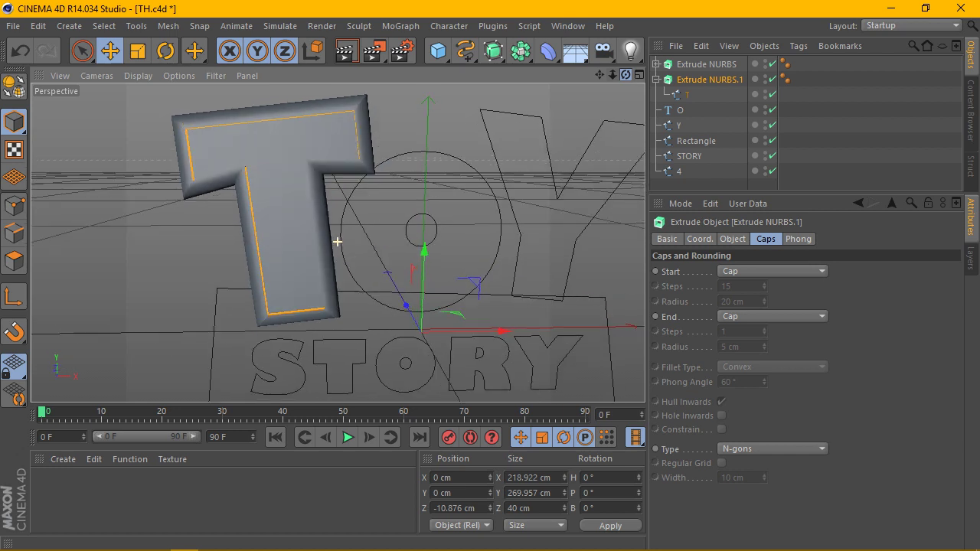
pyautogui.click(346, 50)
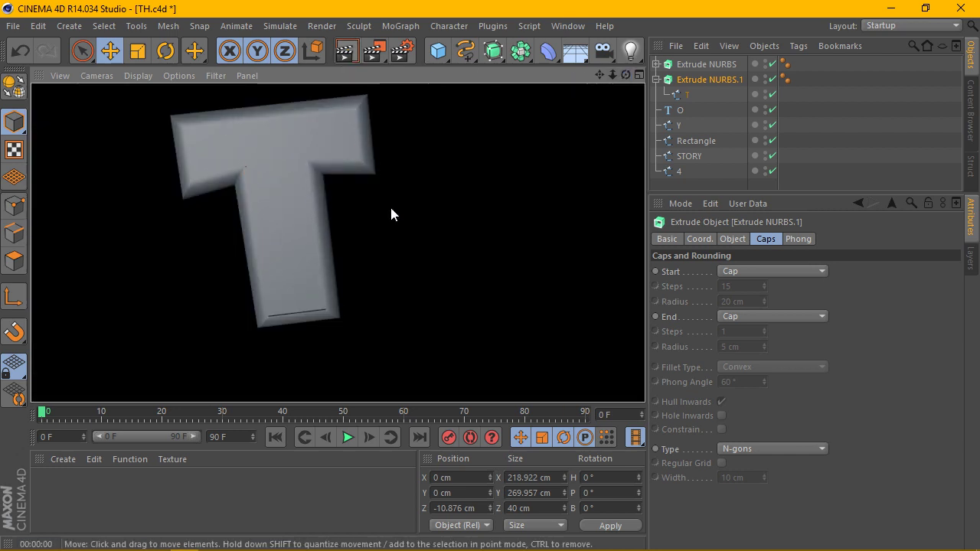
pyautogui.click(689, 81)
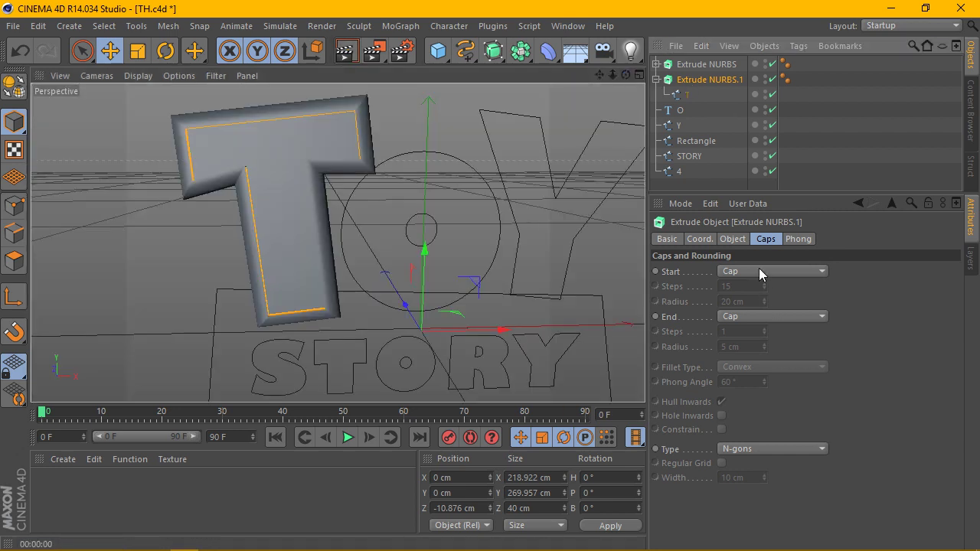
# - Give the copy a 2-step Fillet Cap start with 2 cm radius and render to check
pyautogui.click(762, 269)
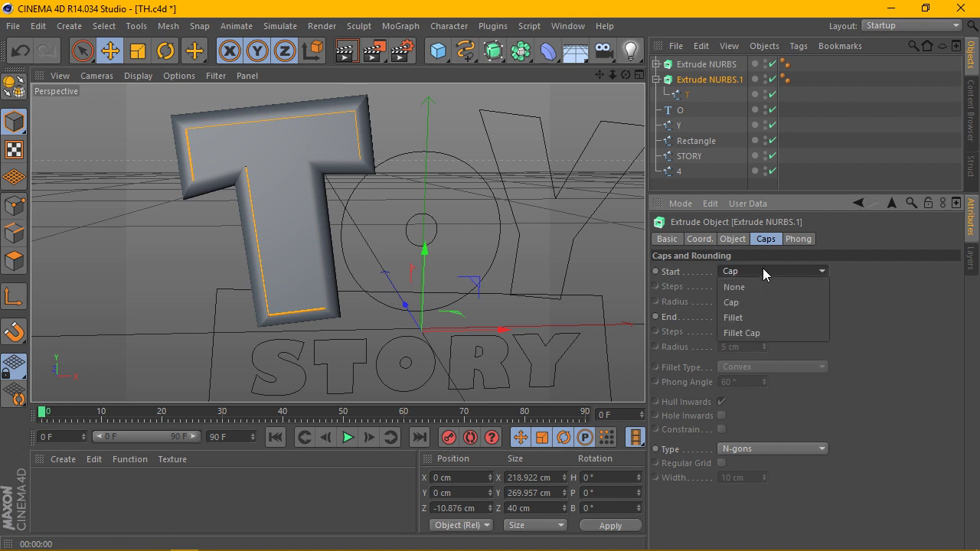
pyautogui.click(757, 330)
pyautogui.doubleClick(730, 301)
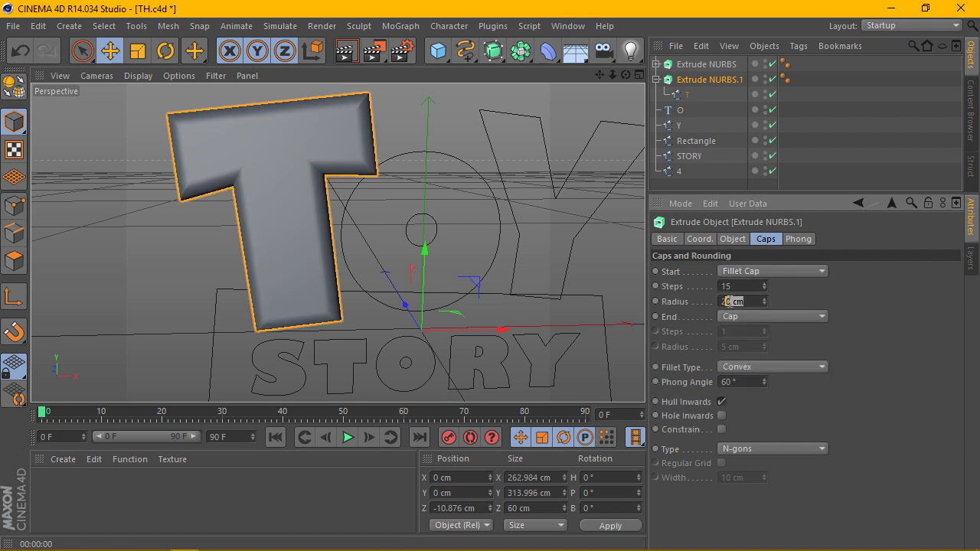
pyautogui.write('2')
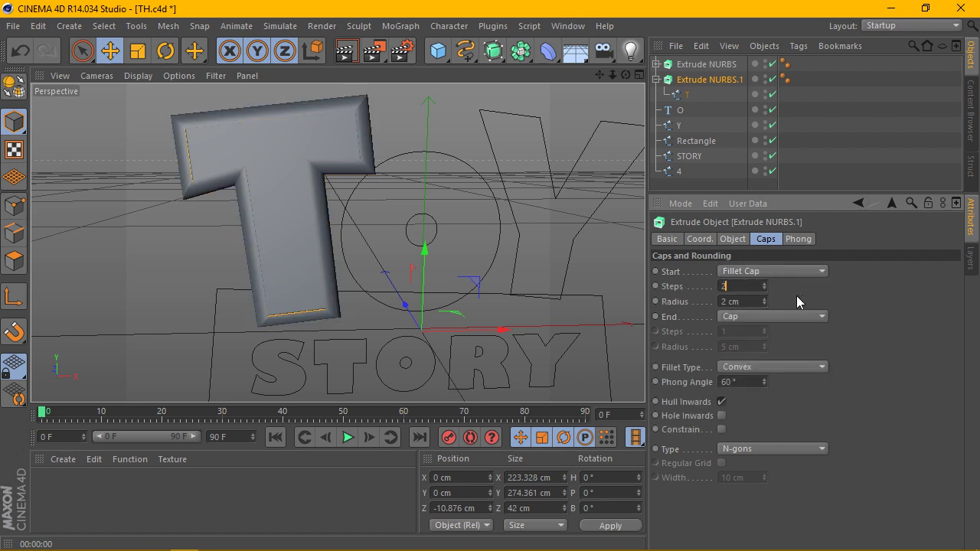
pyautogui.click(346, 51)
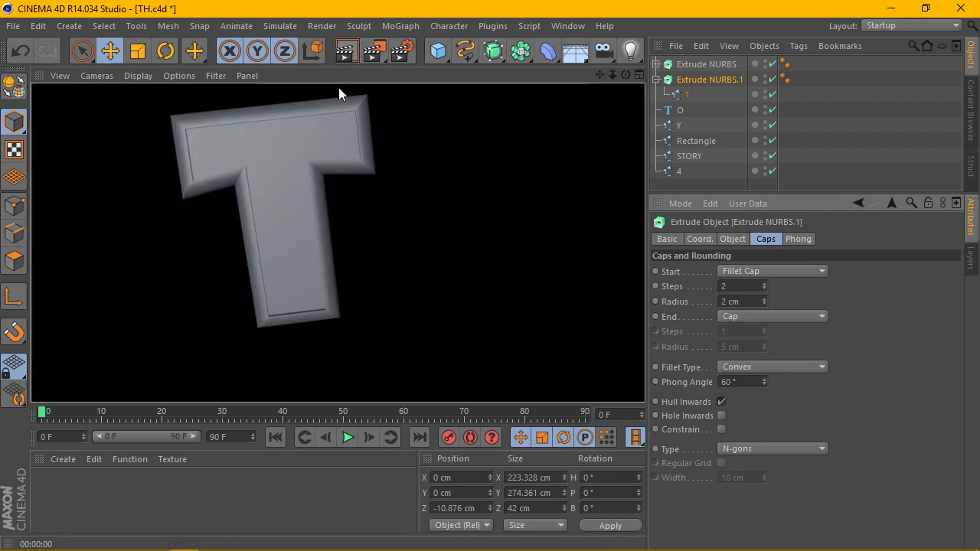
pyautogui.click(408, 199)
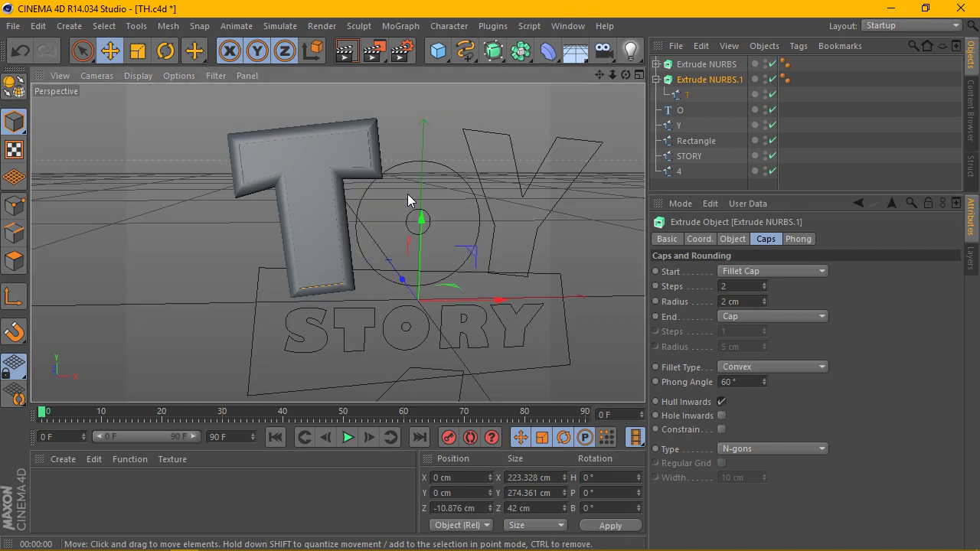
pyautogui.moveTo(626, 75); pyautogui.dragTo(620, 74)
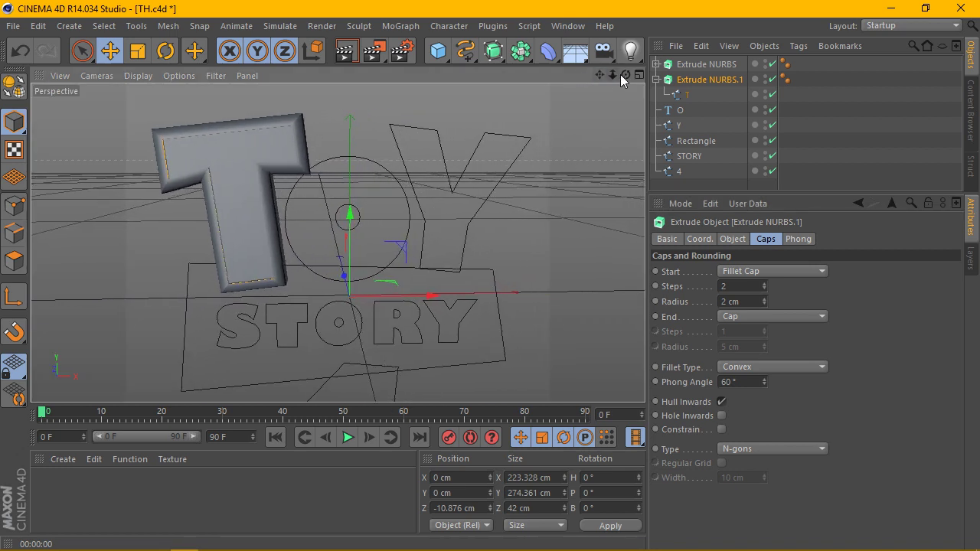
# - On the original T, change the fillet to a 24 cm radius with 10 steps
pyautogui.click(688, 66)
pyautogui.moveTo(766, 301); pyautogui.dragTo(766, 296)
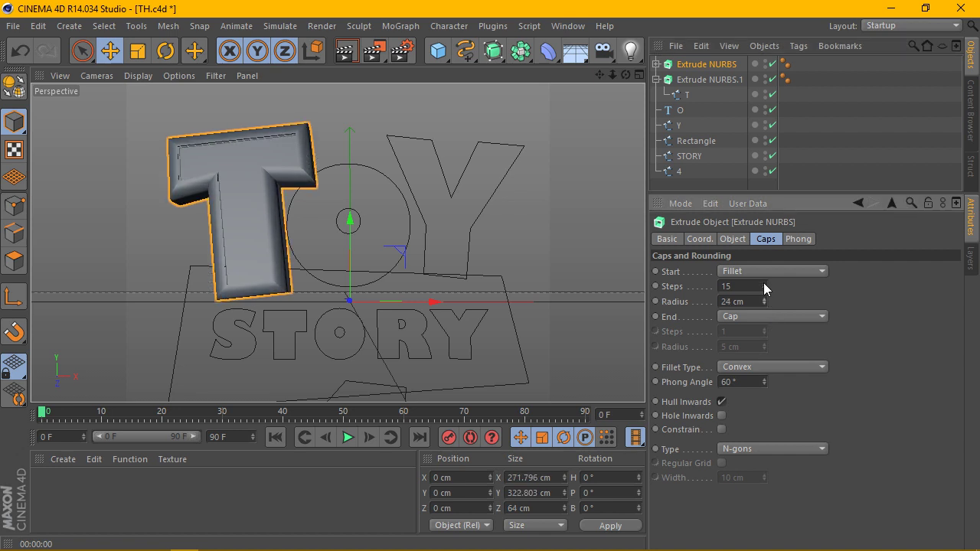
pyautogui.moveTo(766, 289); pyautogui.dragTo(767, 294)
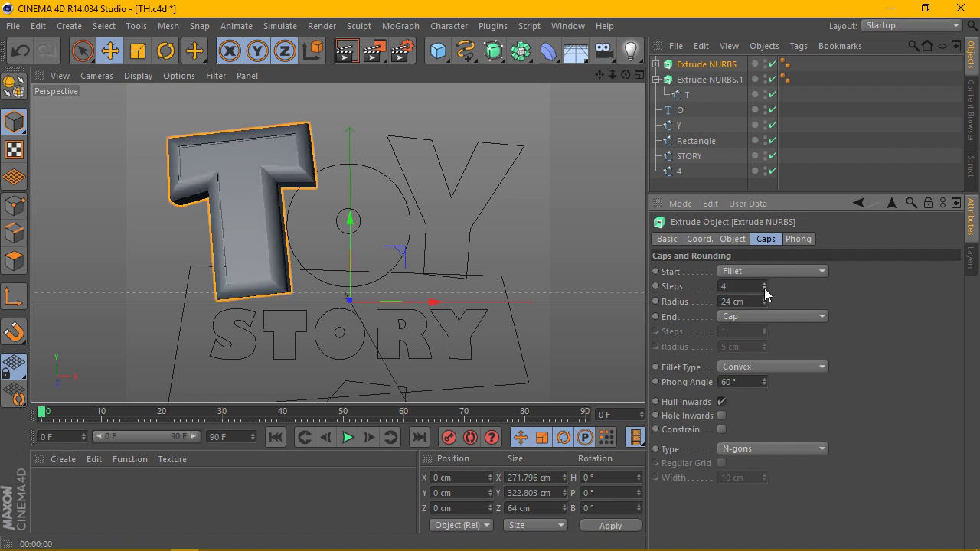
pyautogui.write('0')
pyautogui.press('Return')
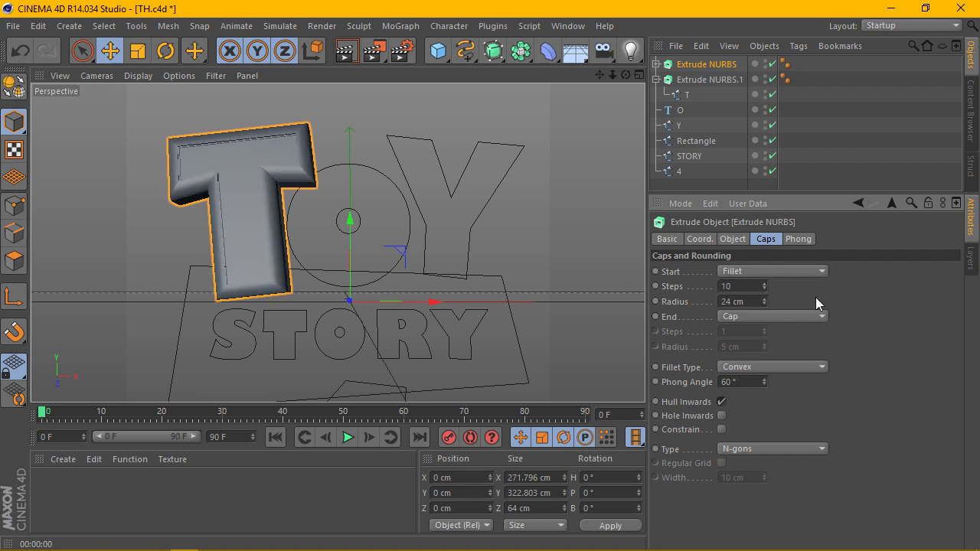
pyautogui.keyDown('alt'); pyautogui.moveTo(249, 146); pyautogui.dragTo(532, 127); pyautogui.keyUp('alt')
pyautogui.moveTo(622, 76)
pyautogui.mouseDown()
pyautogui.moveTo(582, 76)
pyautogui.moveTo(622, 76)
pyautogui.mouseUp()
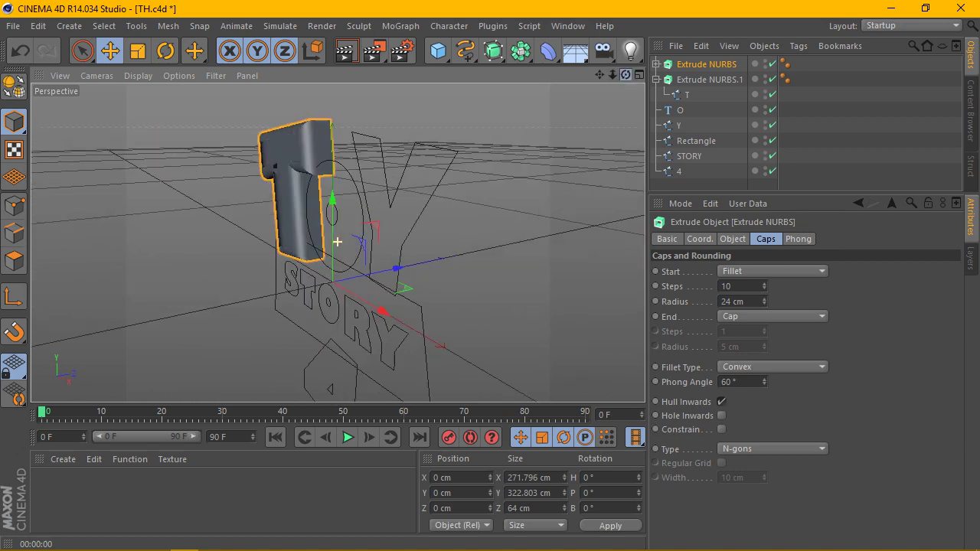
# - Set the T's end cap to a 24 cm Fillet Cap and preview it in a render
pyautogui.click(768, 319)
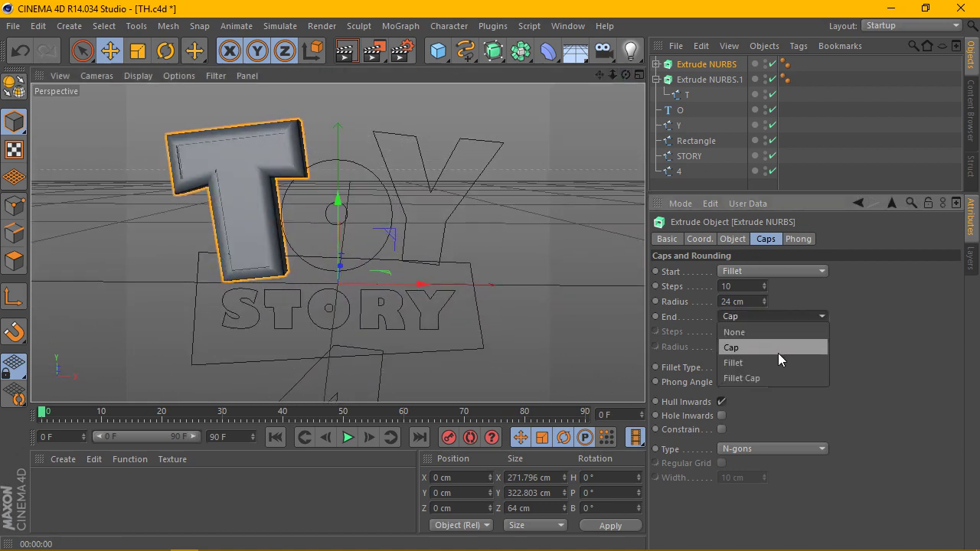
pyautogui.click(772, 379)
pyautogui.click(731, 347)
pyautogui.write('2')
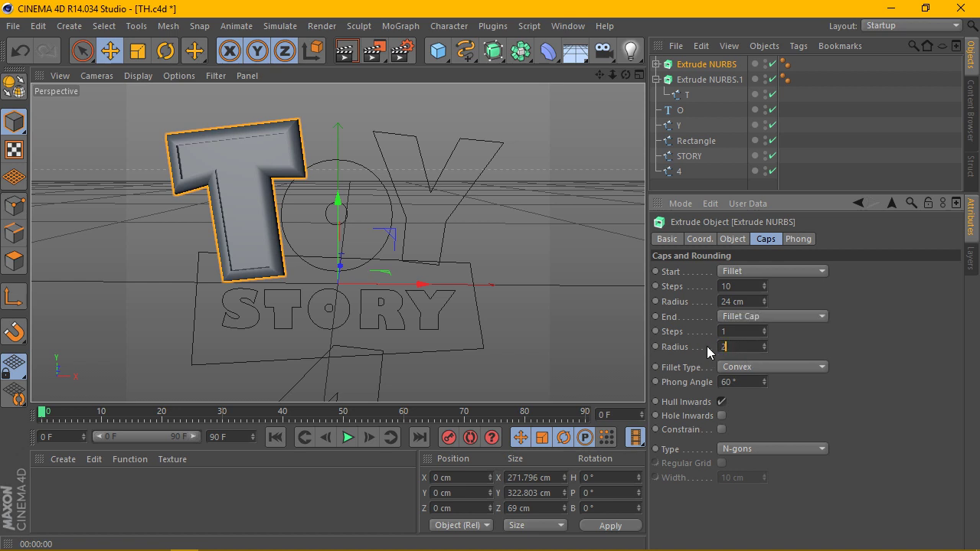
pyautogui.write('4')
pyautogui.click(750, 331)
pyautogui.write('0')
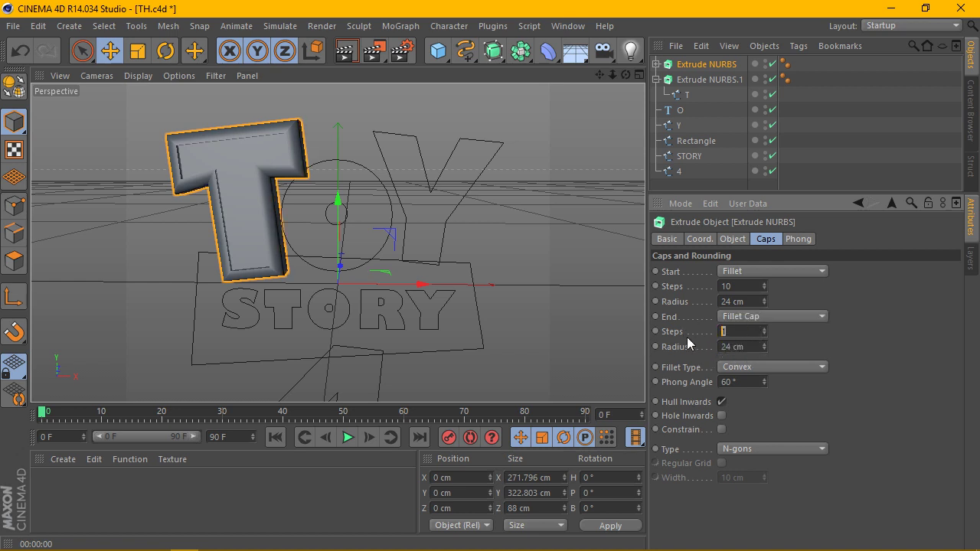
pyautogui.click(346, 51)
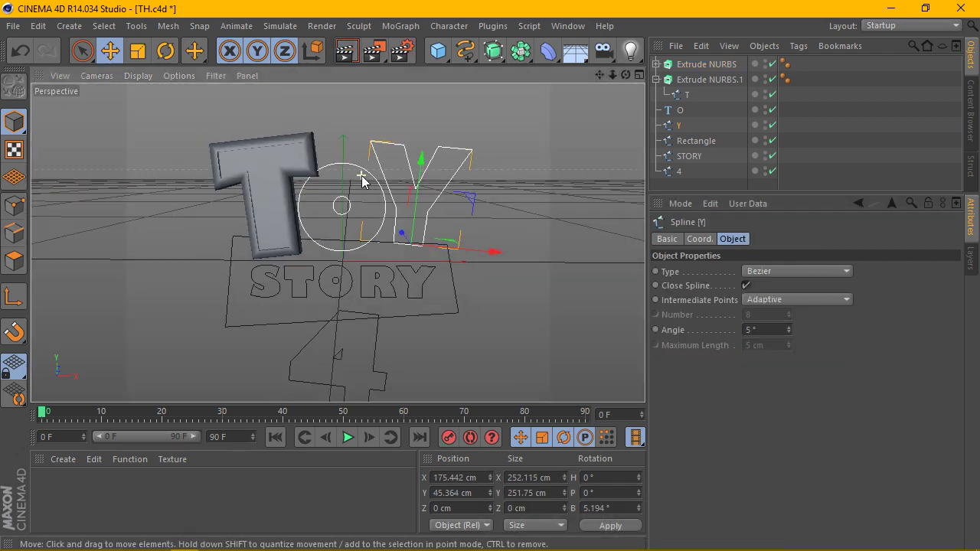
pyautogui.moveTo(626, 75); pyautogui.dragTo(337, 242)
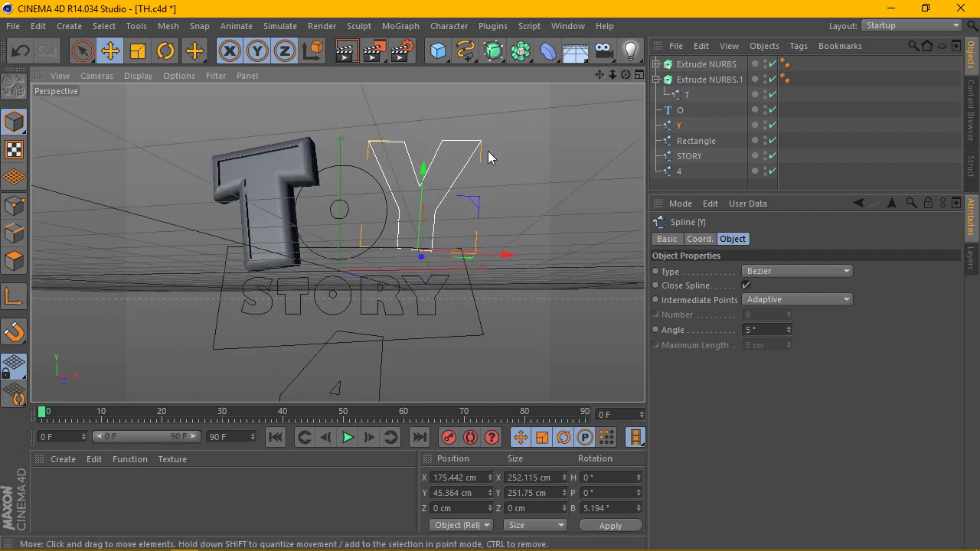
pyautogui.click(638, 74)
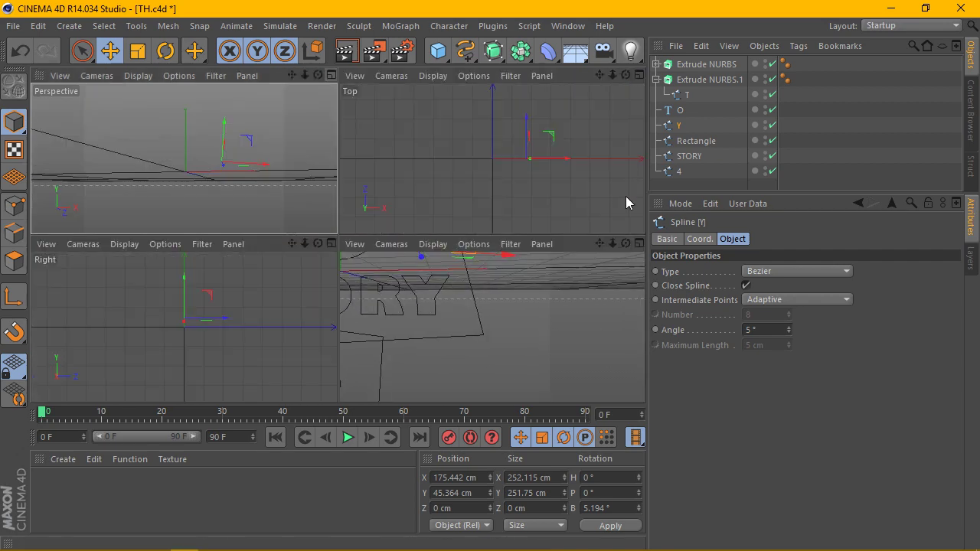
pyautogui.click(640, 244)
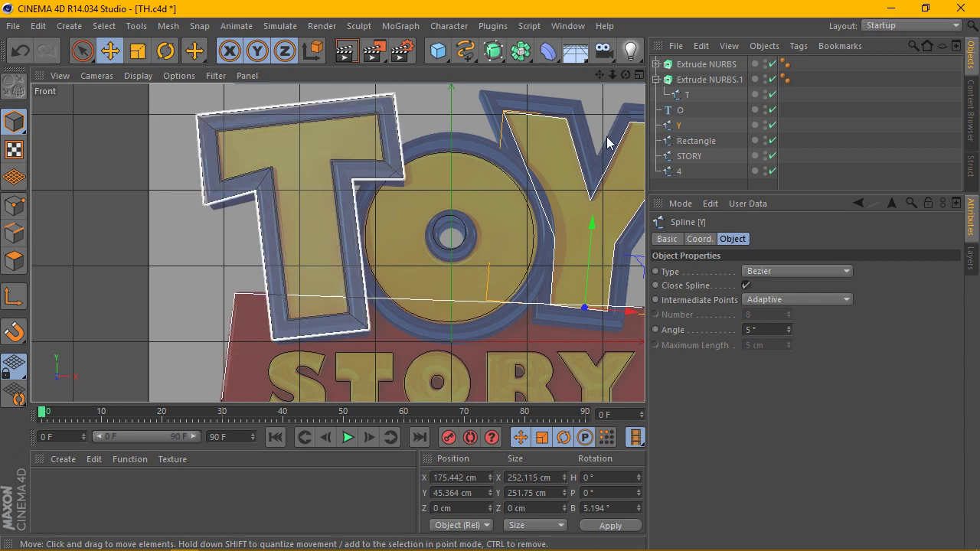
pyautogui.click(685, 66)
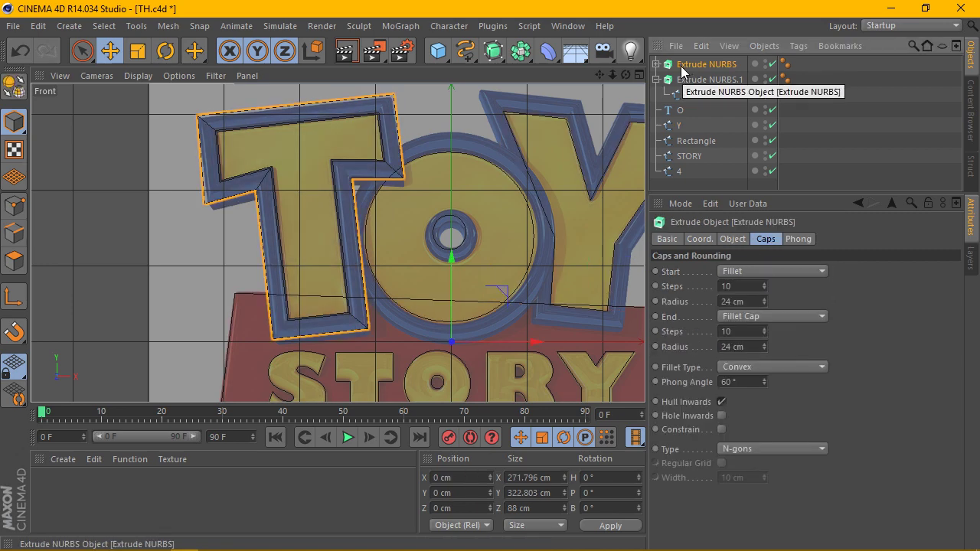
pyautogui.click(641, 74)
pyautogui.click(333, 73)
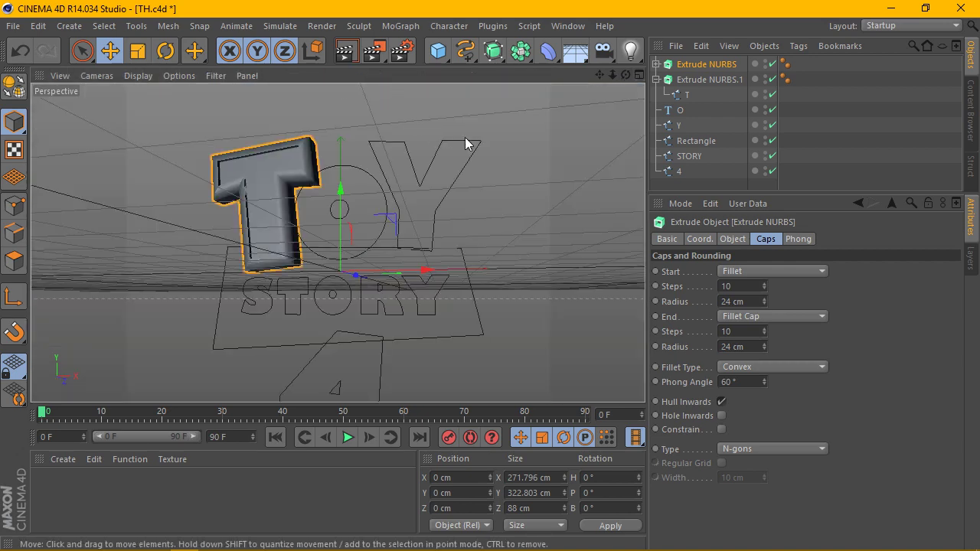
pyautogui.scroll(2, 384, 173)
pyautogui.scroll(2, 384, 173)
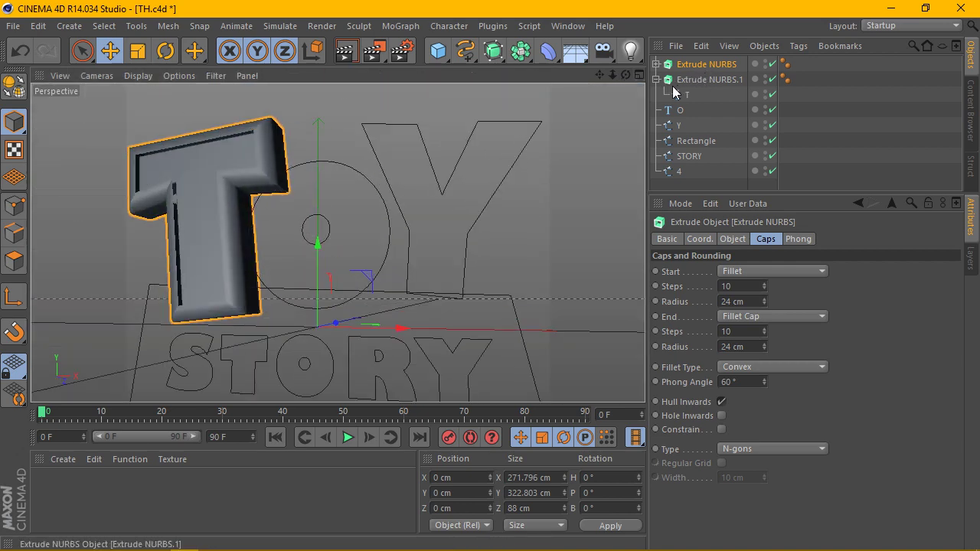
# - Duplicate the T's main extrude as Extrude NURBS.2 and delete its copied T spline
pyautogui.click(657, 79)
pyautogui.moveTo(801, 59); pyautogui.dragTo(710, 85)
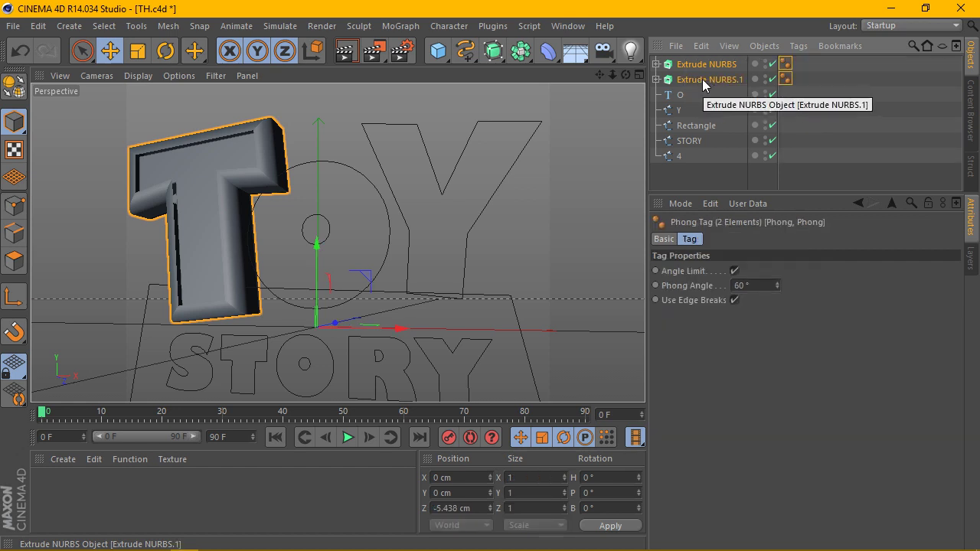
pyautogui.click(703, 67)
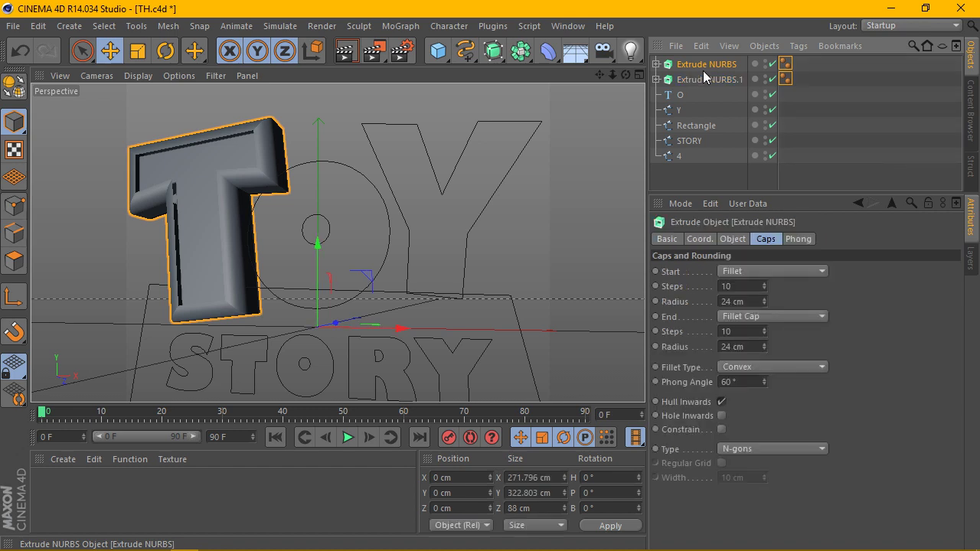
pyautogui.click(657, 80)
pyautogui.click(657, 65)
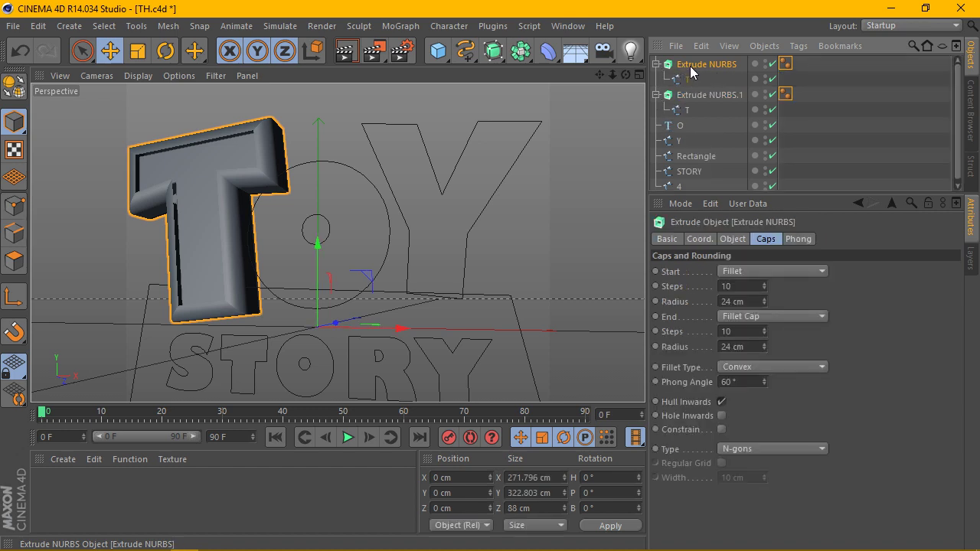
pyautogui.moveTo(703, 90); pyautogui.dragTo(684, 151)
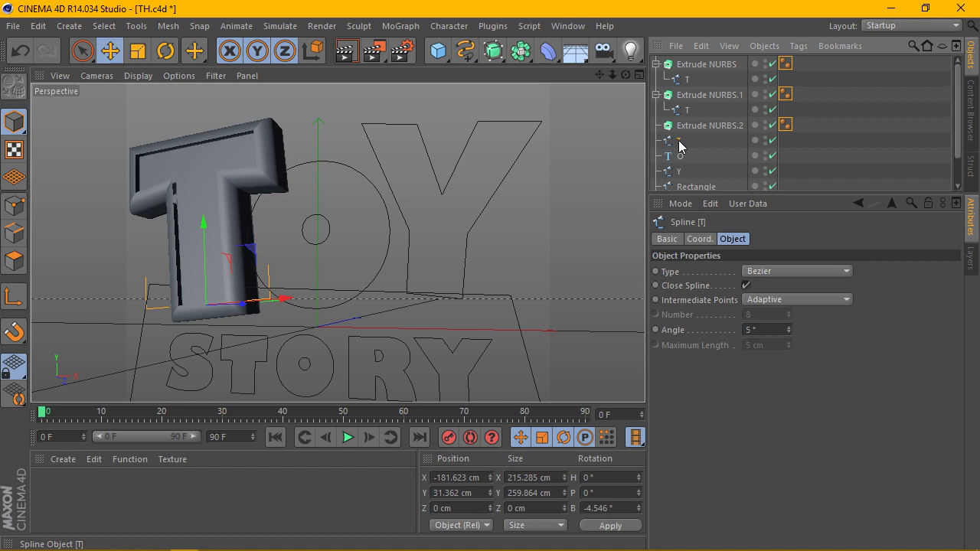
pyautogui.press('Delete')
# - Place the O text inside Extrude NURBS.2 so it extrudes with filleted caps
pyautogui.click(681, 145)
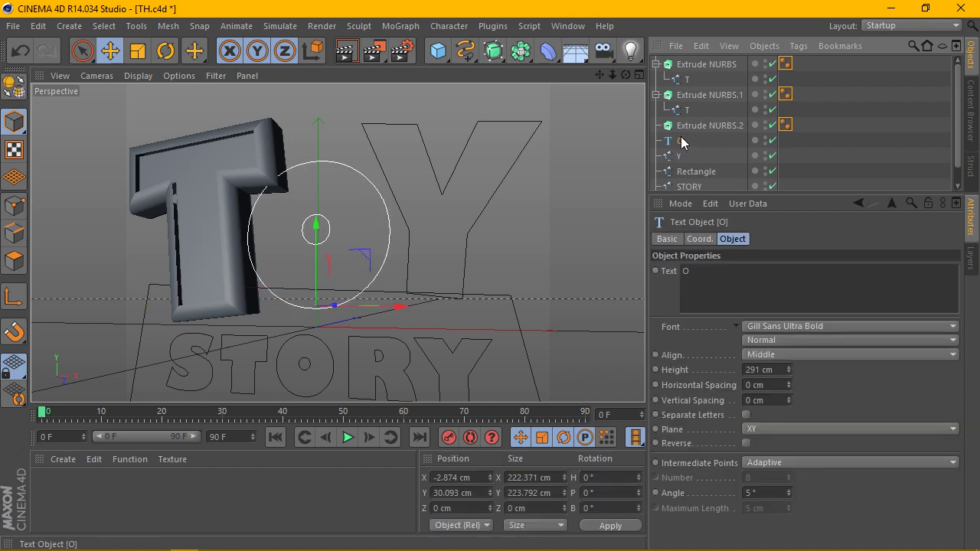
pyautogui.moveTo(687, 126); pyautogui.dragTo(686, 131)
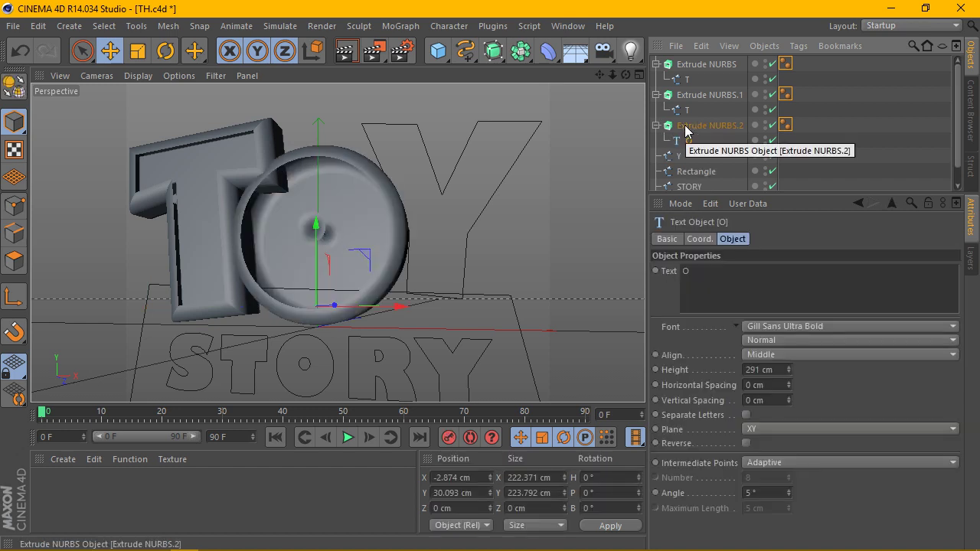
pyautogui.click(656, 126)
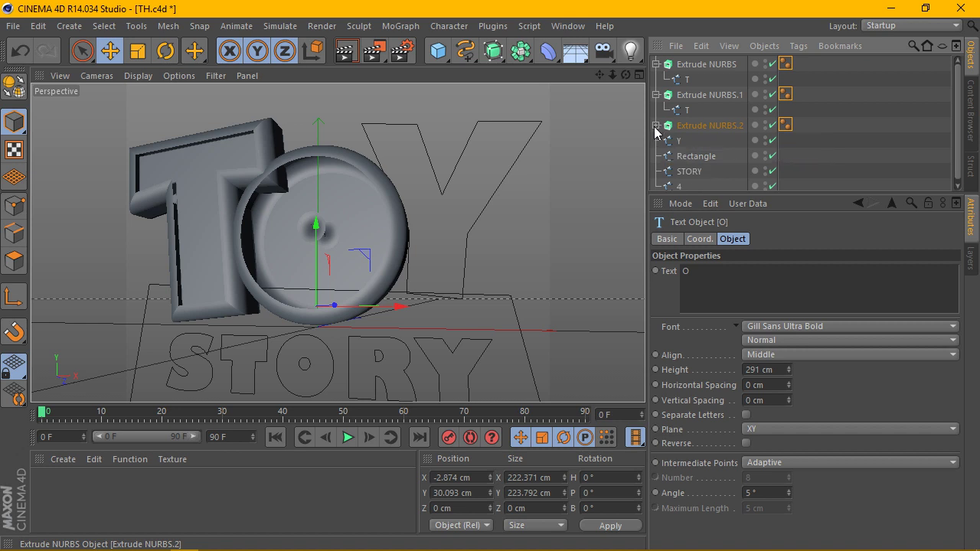
pyautogui.click(701, 95)
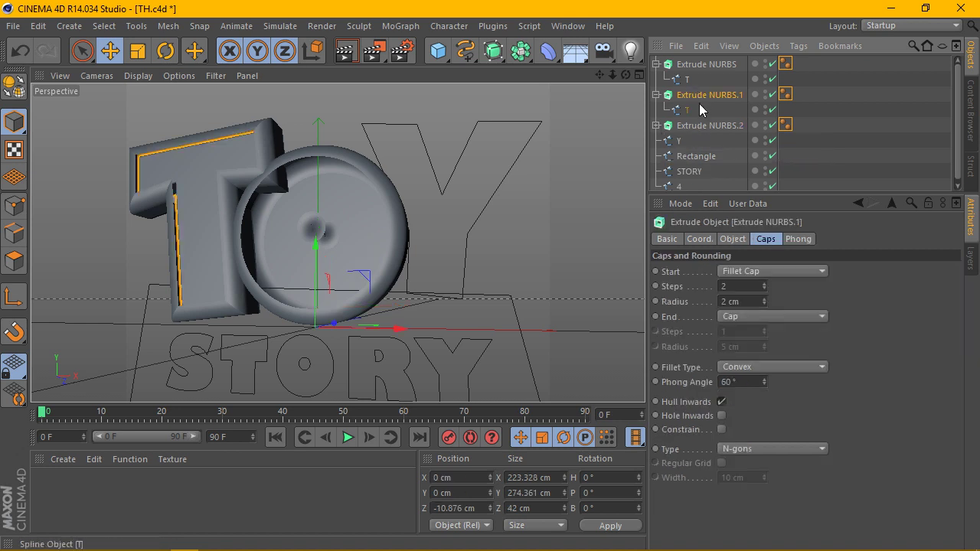
pyautogui.click(657, 125)
# - Make a spare copy of the O text and copy the T's rim extrude
pyautogui.click(693, 126)
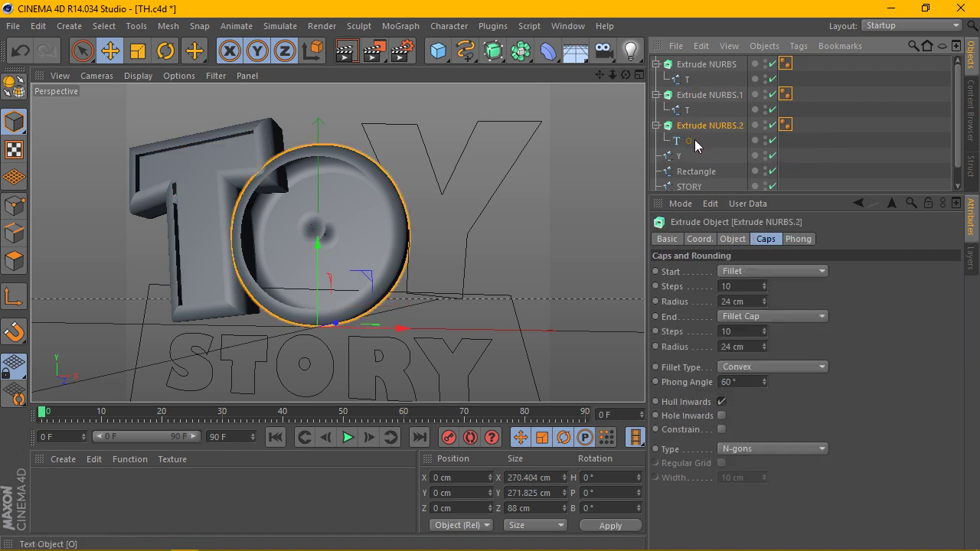
pyautogui.click(688, 142)
pyautogui.keyDown('ctrl'); pyautogui.moveTo(693, 153); pyautogui.dragTo(693, 156); pyautogui.keyUp('ctrl')
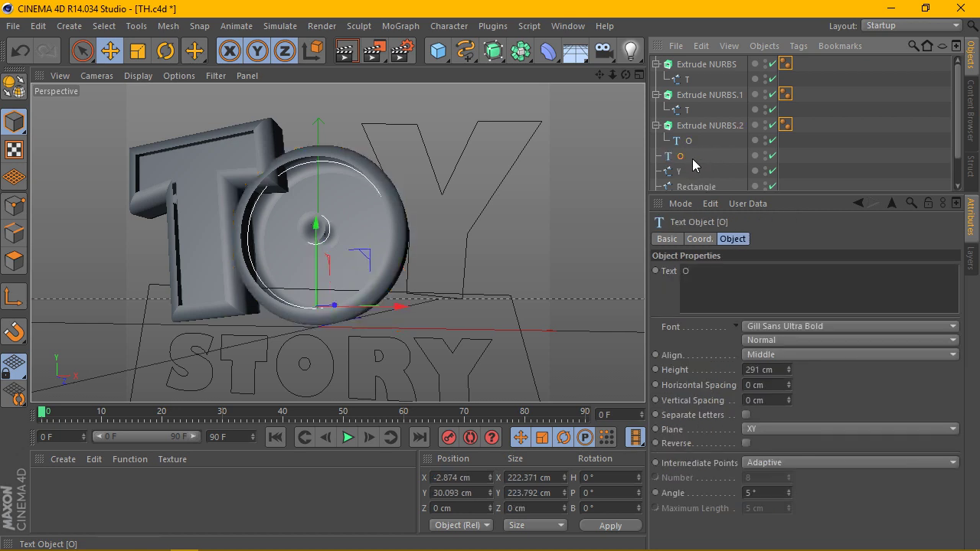
pyautogui.click(697, 96)
pyautogui.moveTo(686, 98); pyautogui.dragTo(696, 154)
# - In the copied rim extrude, replace the T spline with the spare O text
pyautogui.click(696, 172)
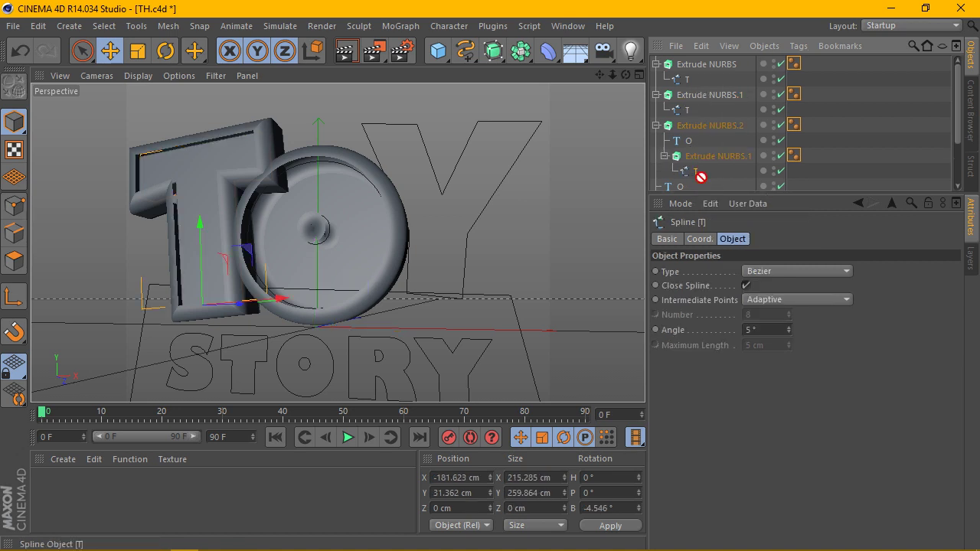
pyautogui.moveTo(696, 171); pyautogui.dragTo(677, 180)
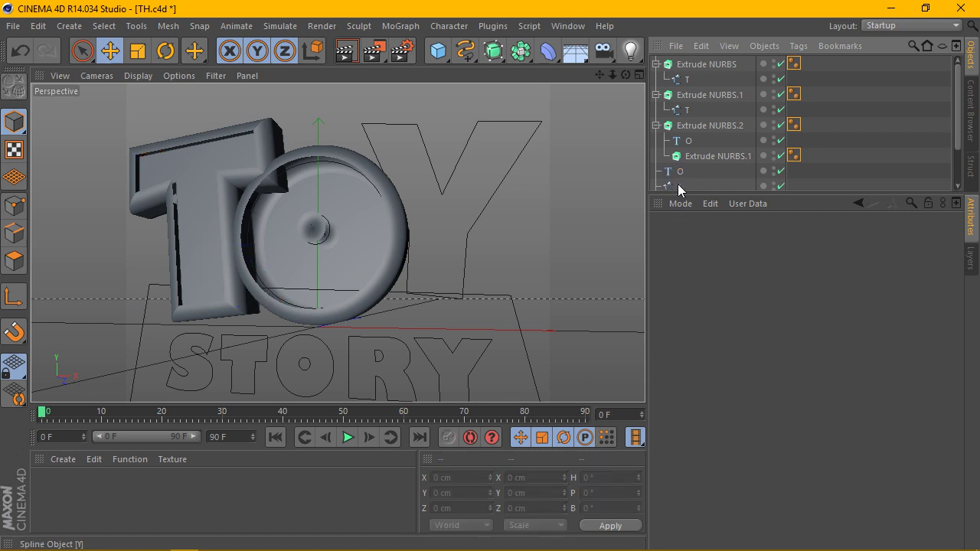
pyautogui.click(682, 179)
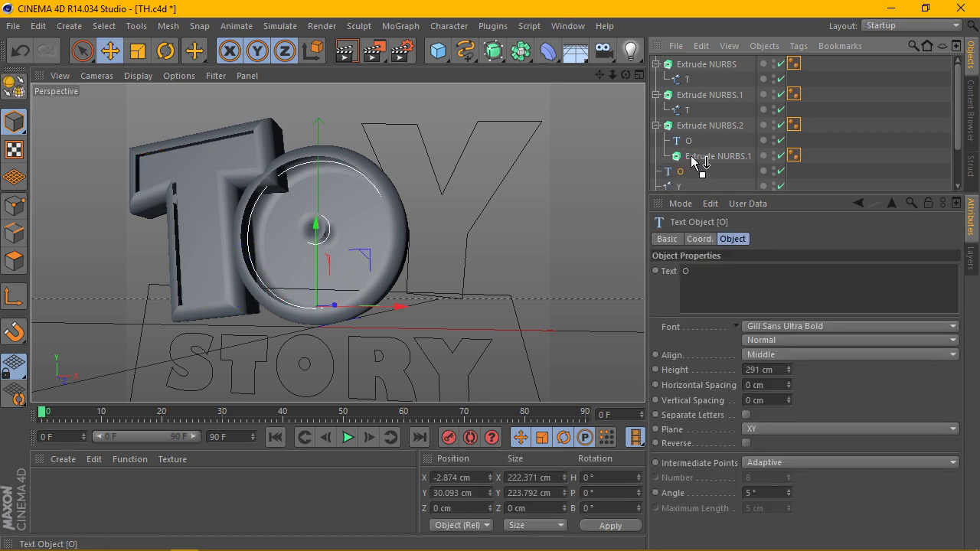
pyautogui.moveTo(682, 176); pyautogui.dragTo(693, 157)
# - Move the O's rim extrude to top level at Z -16.838 cm and render T and O
pyautogui.moveTo(625, 75); pyautogui.dragTo(636, 92)
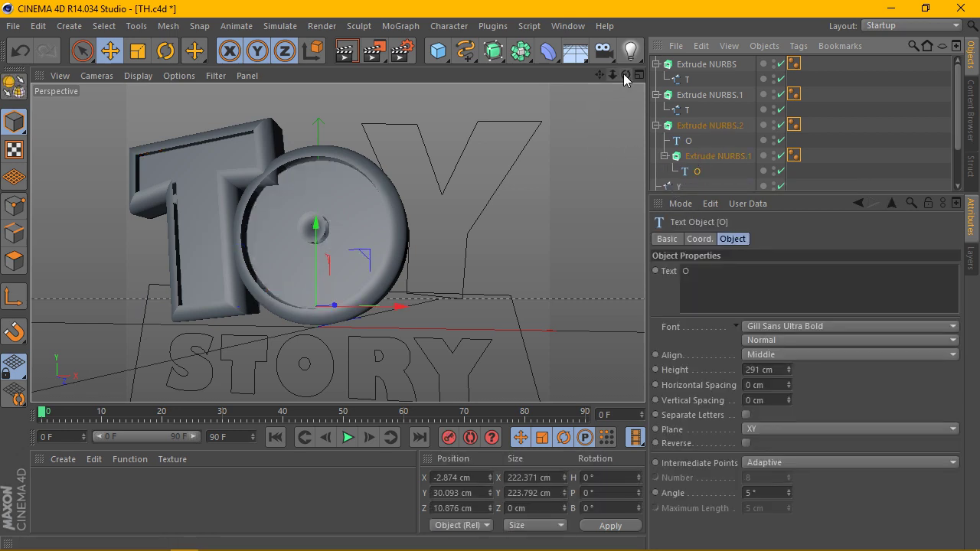
pyautogui.click(686, 159)
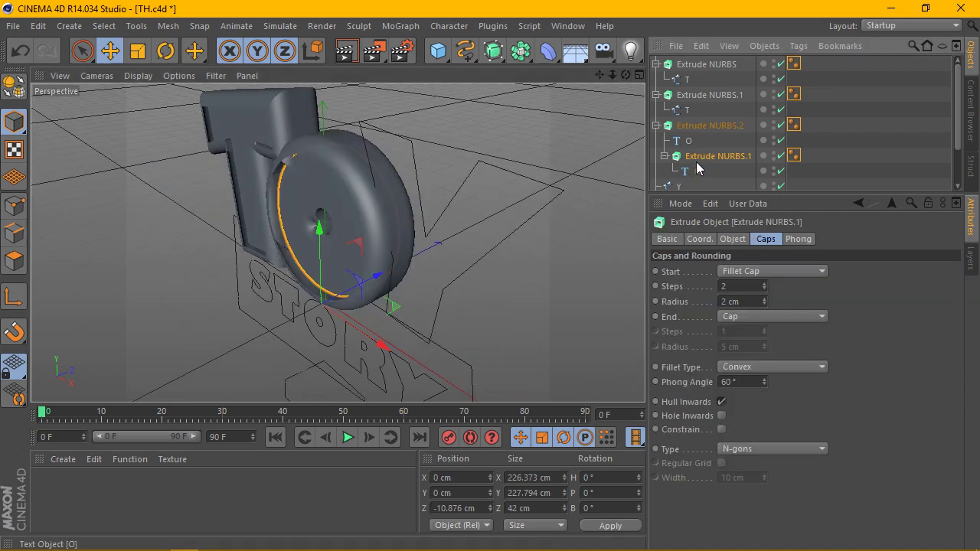
pyautogui.moveTo(693, 157)
pyautogui.mouseDown()
pyautogui.moveTo(706, 166)
pyautogui.moveTo(668, 179)
pyautogui.mouseUp()
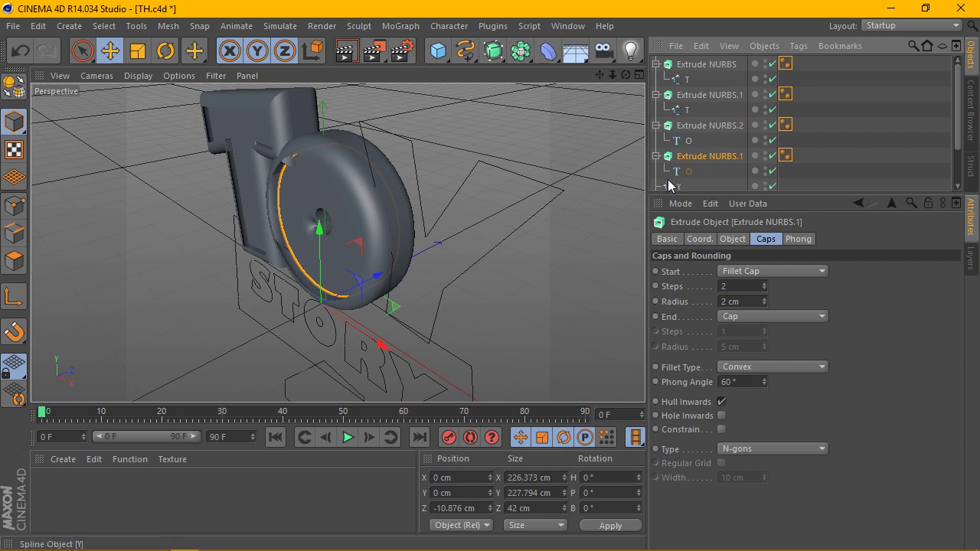
pyautogui.moveTo(376, 277)
pyautogui.mouseDown()
pyautogui.moveTo(366, 283)
pyautogui.moveTo(375, 280)
pyautogui.mouseUp()
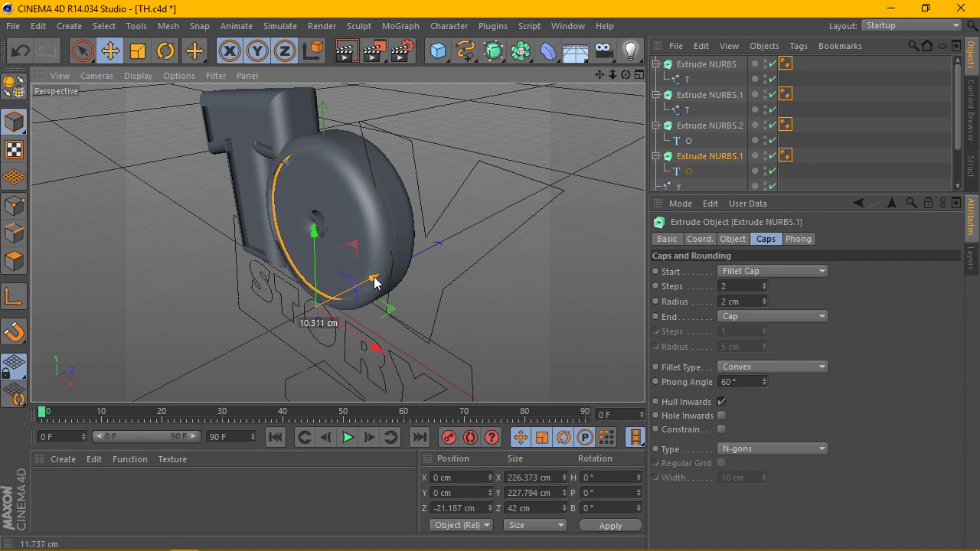
pyautogui.moveTo(626, 74); pyautogui.dragTo(337, 241)
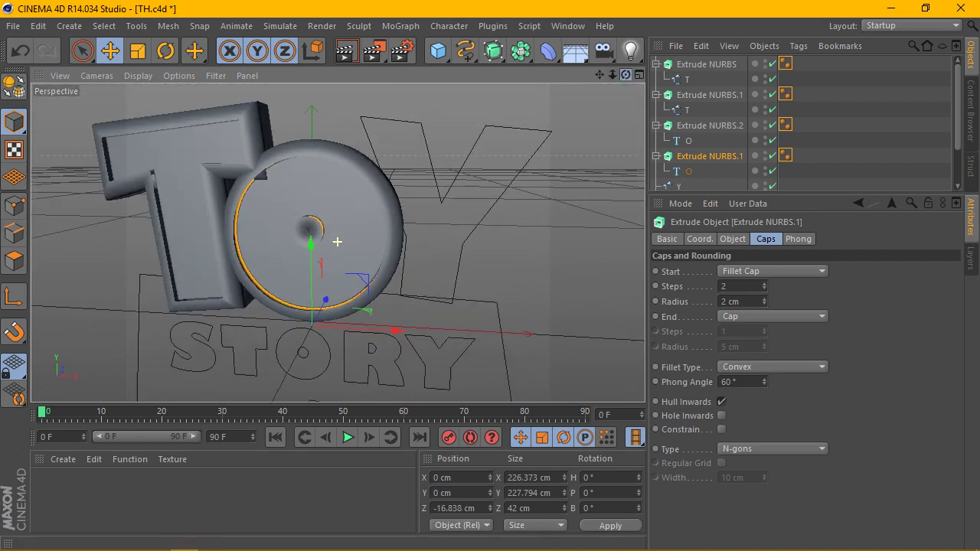
pyautogui.click(346, 51)
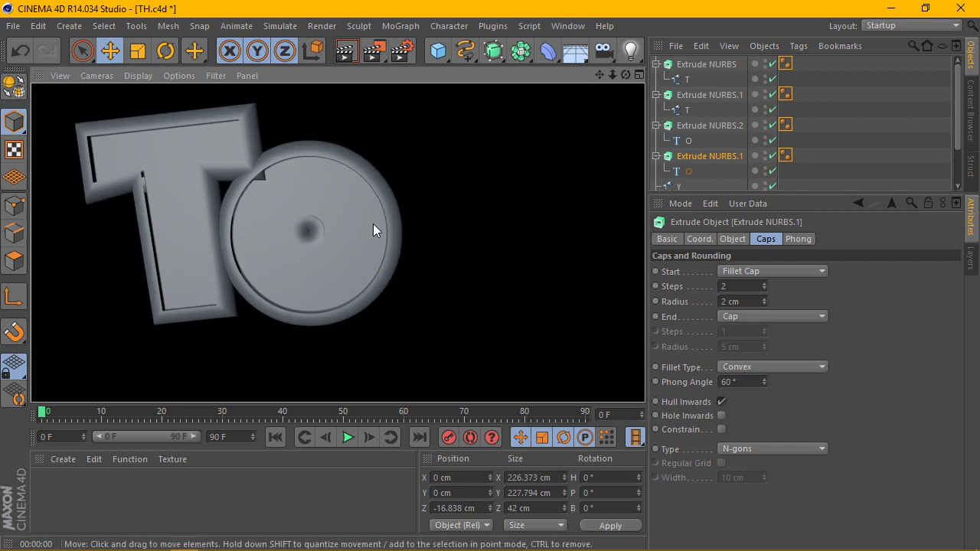
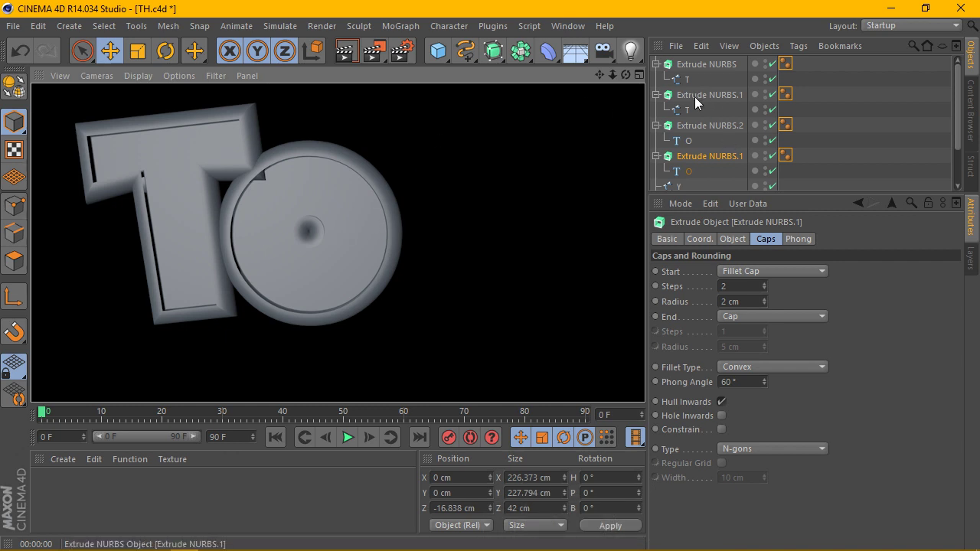
# - Enable Hole Inwards on both O extrusions and render a preview
pyautogui.click(708, 126)
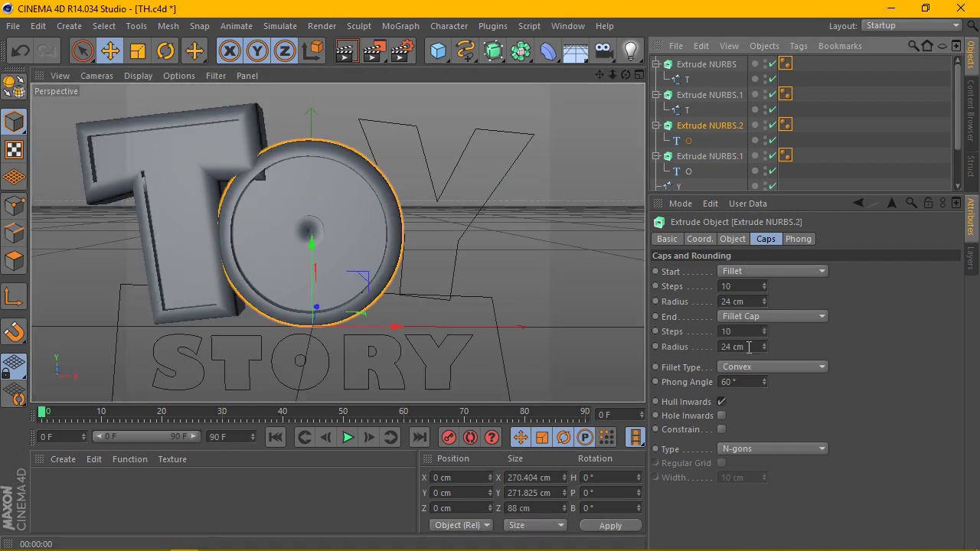
pyautogui.click(722, 416)
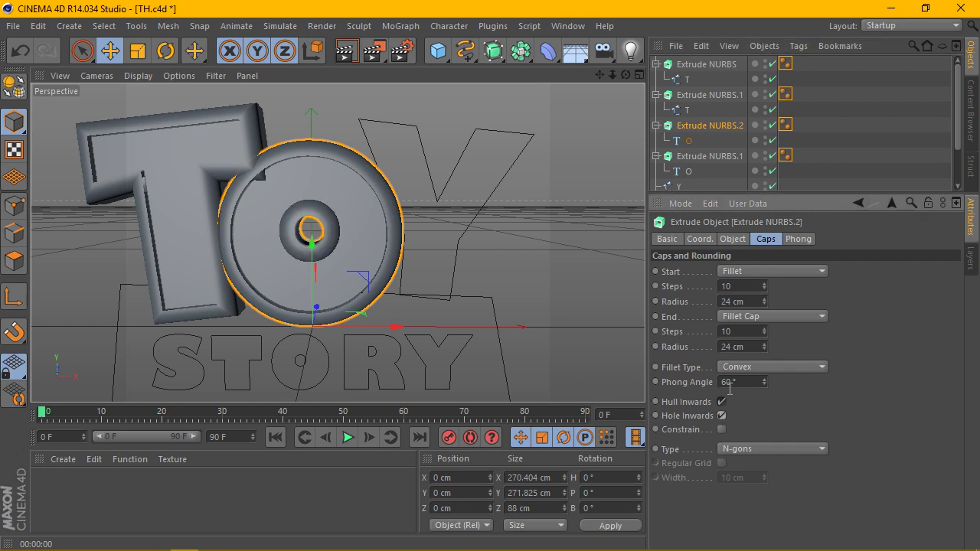
pyautogui.click(720, 157)
pyautogui.click(722, 415)
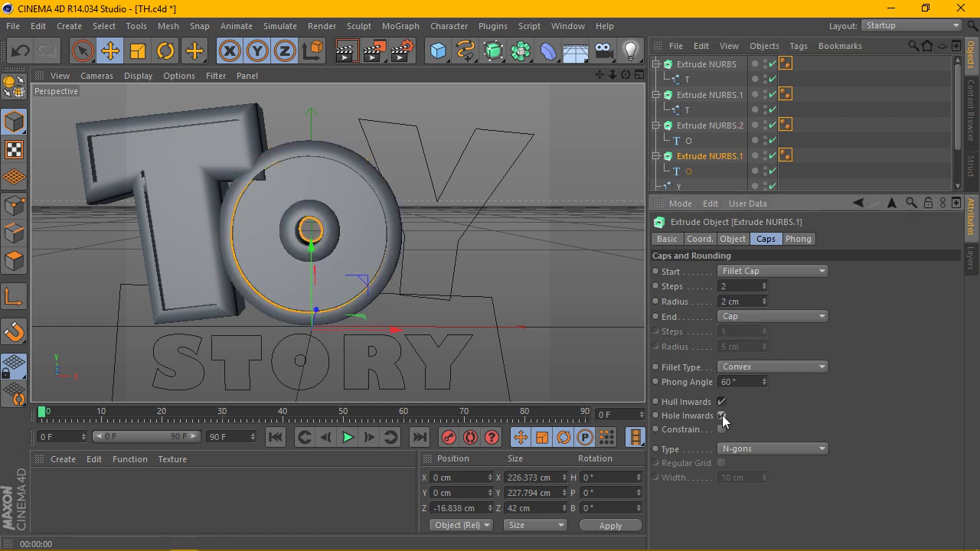
pyautogui.scroll(-1, 407, 171)
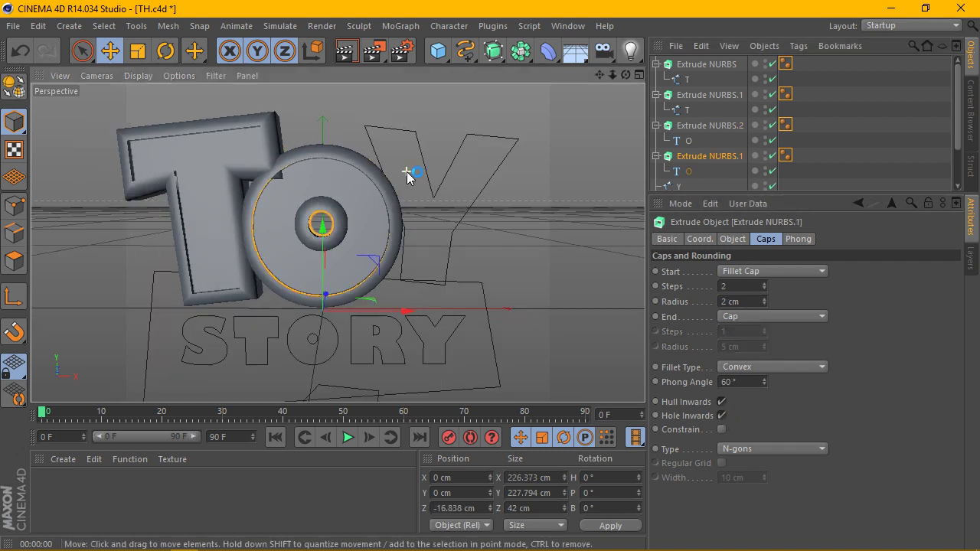
pyautogui.click(346, 51)
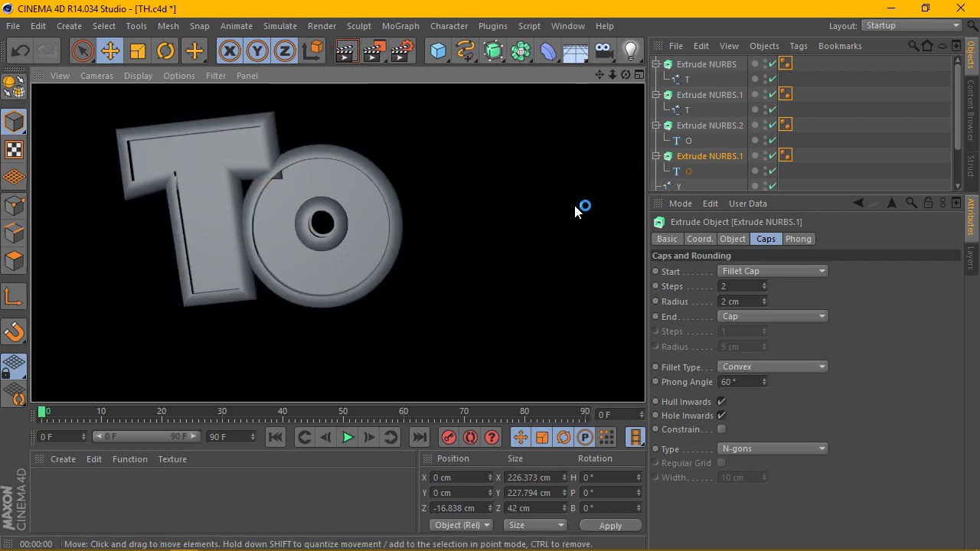
# - Set the Fillet Type of both T extrusions to Half Circle
pyautogui.scroll(2, 574, 212)
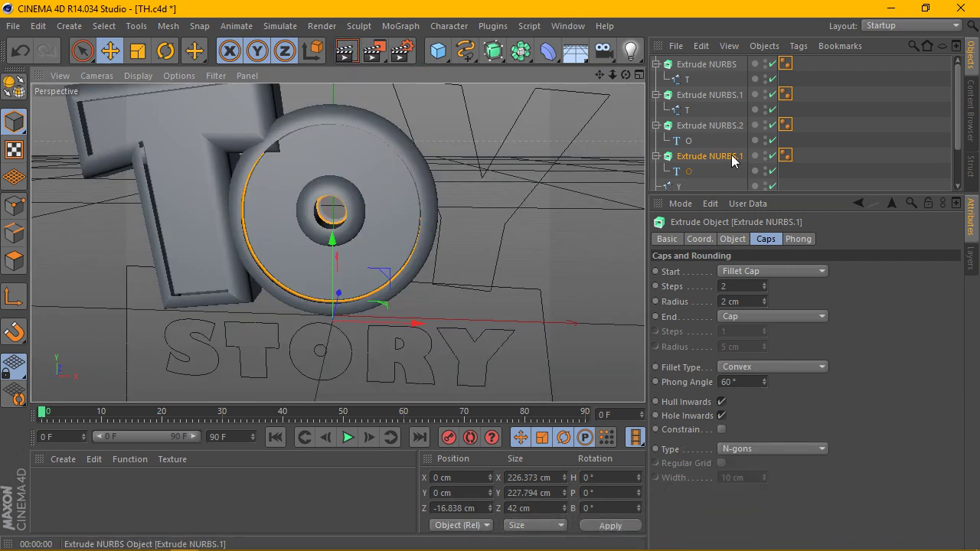
pyautogui.click(728, 68)
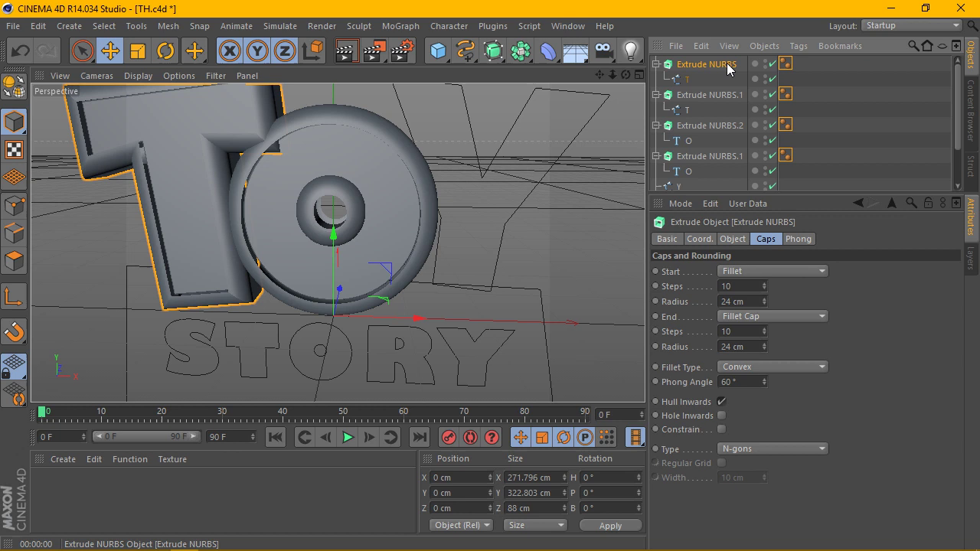
pyautogui.click(766, 367)
pyautogui.click(765, 427)
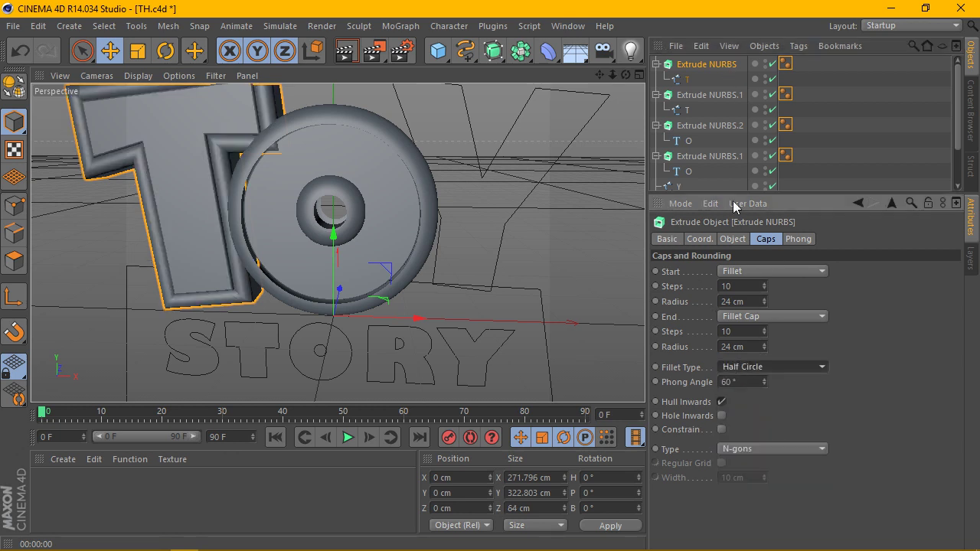
pyautogui.click(730, 95)
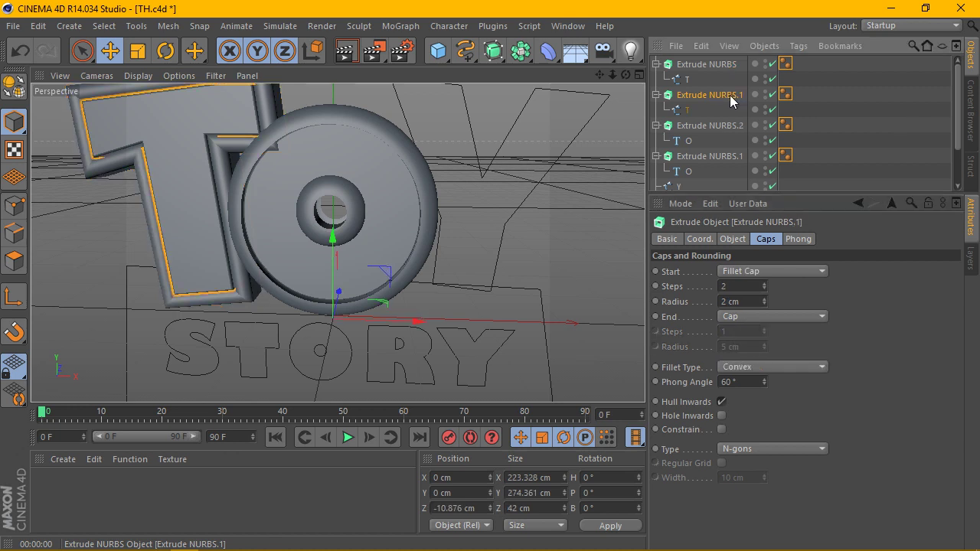
pyautogui.click(796, 367)
pyautogui.click(769, 427)
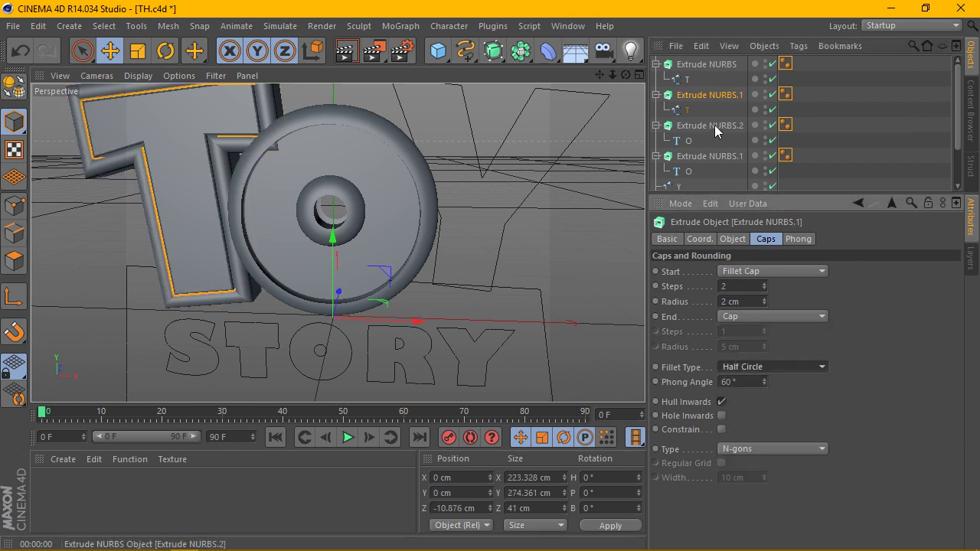
# - Undo the inner T's fillet change and give the outer O a Half Circle fillet
pyautogui.click(74, 26)
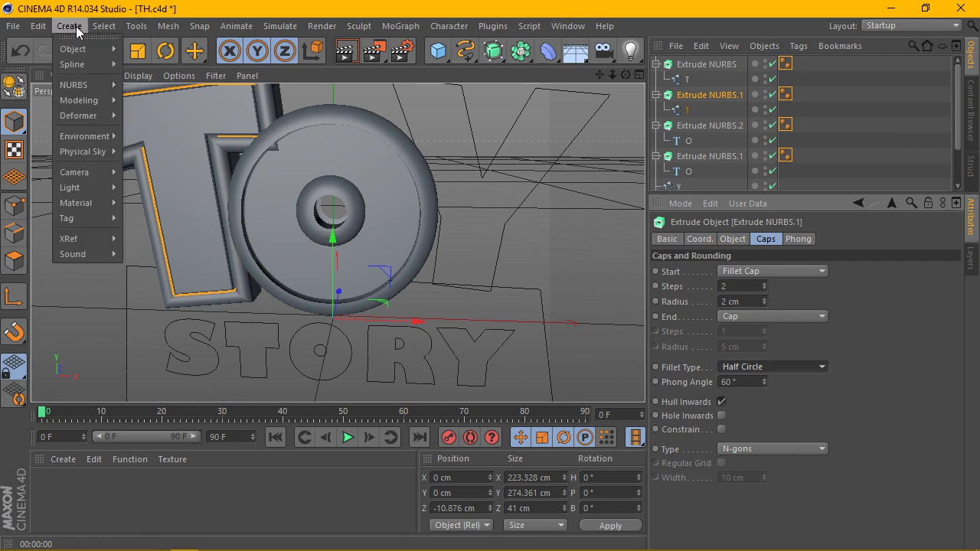
pyautogui.click(54, 53)
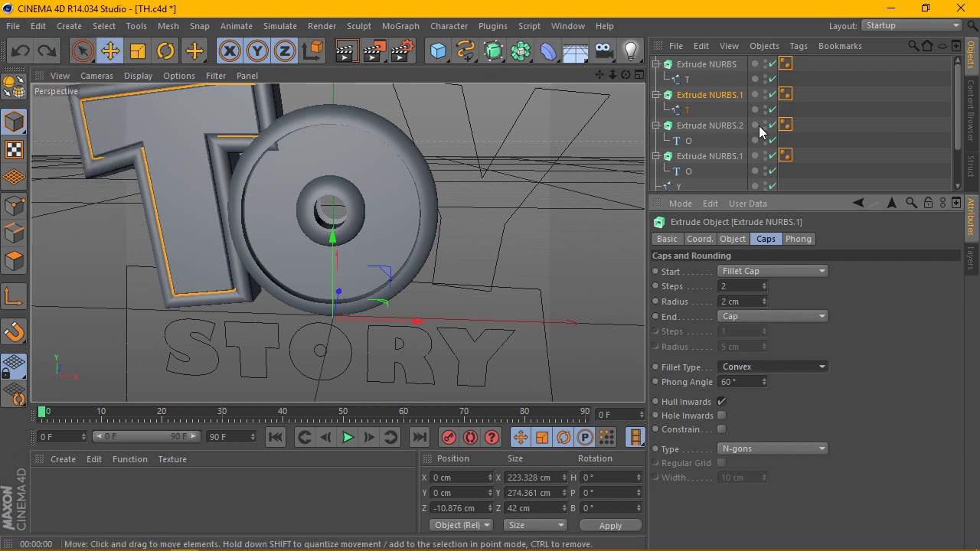
pyautogui.click(720, 126)
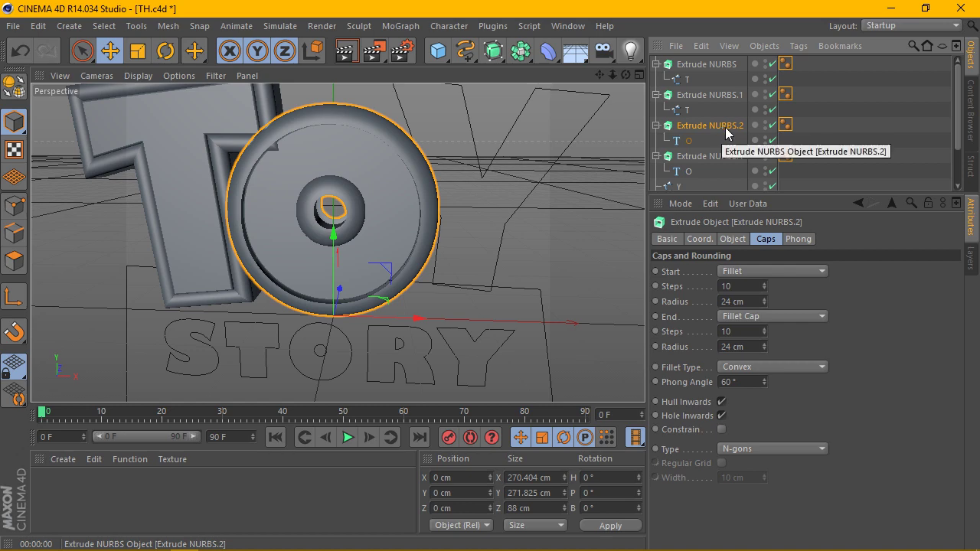
pyautogui.click(775, 367)
pyautogui.click(772, 424)
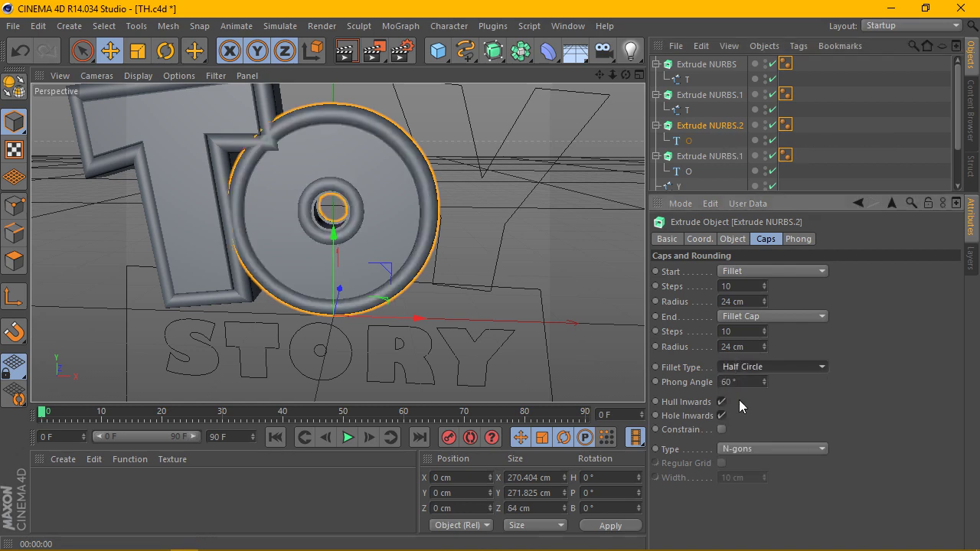
# - Frame the outer O, orbit around the letters, and render the view
pyautogui.press('o')
pyautogui.moveTo(626, 75)
pyautogui.mouseDown()
pyautogui.moveTo(337, 241)
pyautogui.moveTo(341, 230)
pyautogui.mouseUp()
pyautogui.scroll(3, 337, 229)
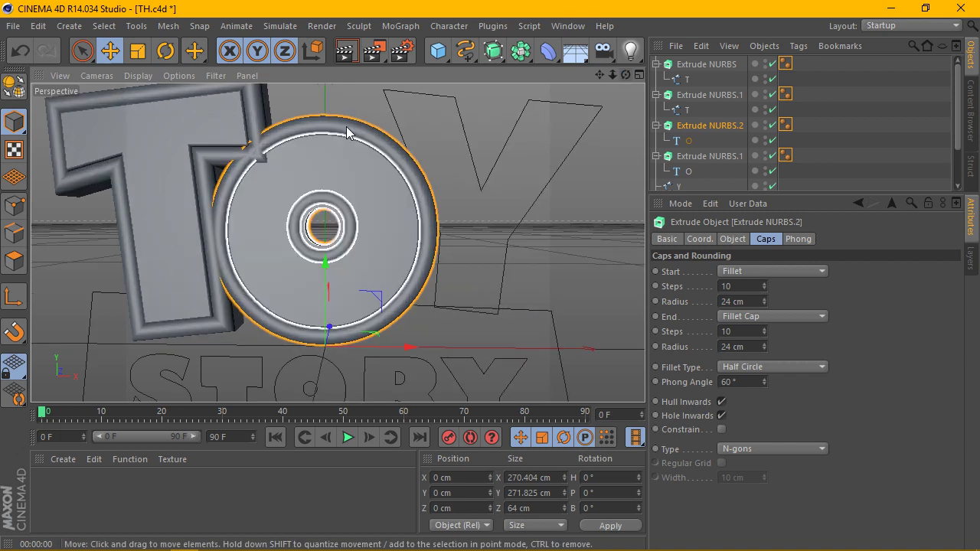
pyautogui.click(346, 51)
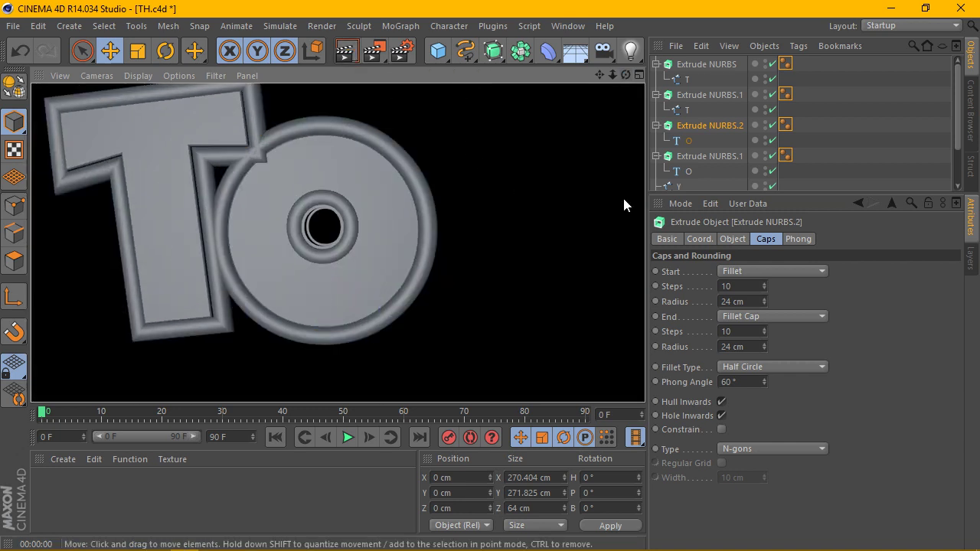
# - Toggle Hole Inwards on both O extrusions, keeping it on, and render again
pyautogui.click(721, 416)
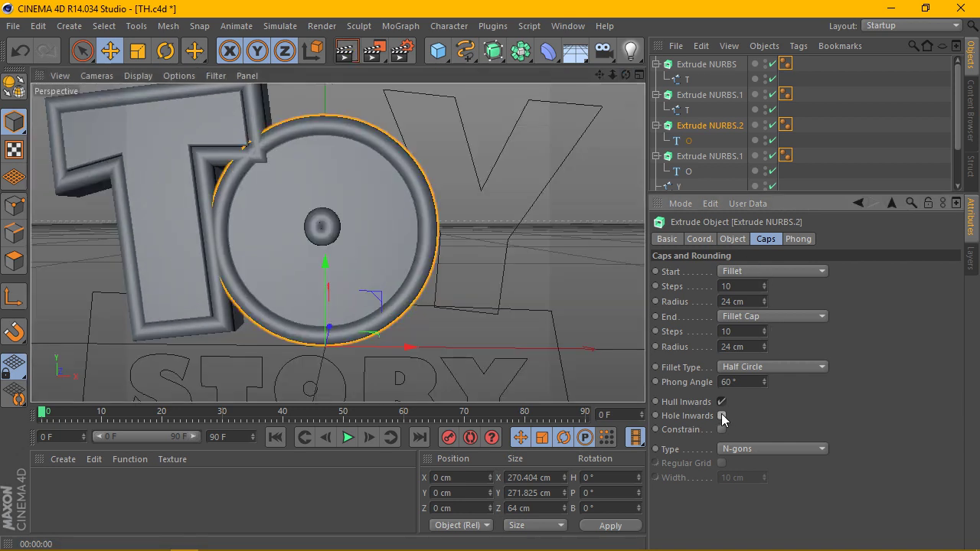
pyautogui.press('Return')
pyautogui.click(708, 155)
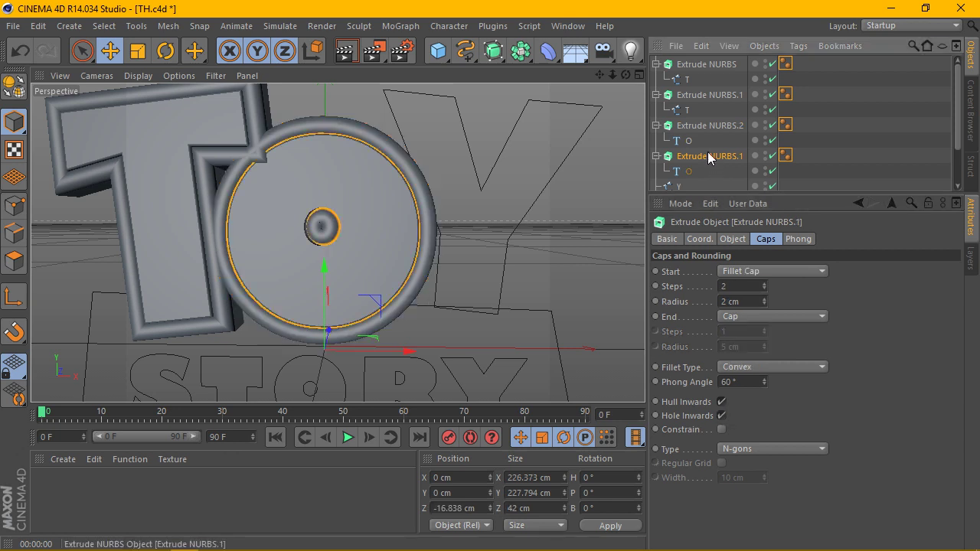
pyautogui.click(721, 416)
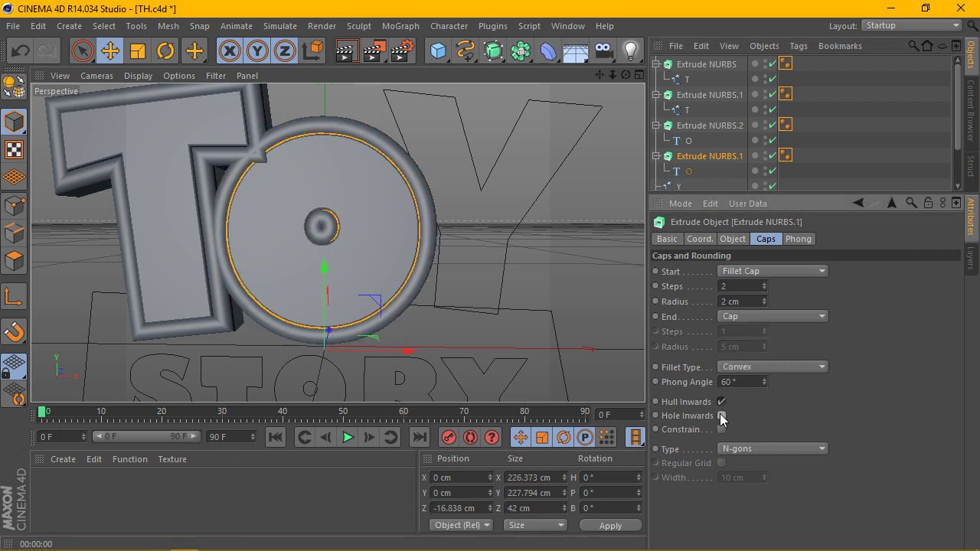
pyautogui.click(708, 125)
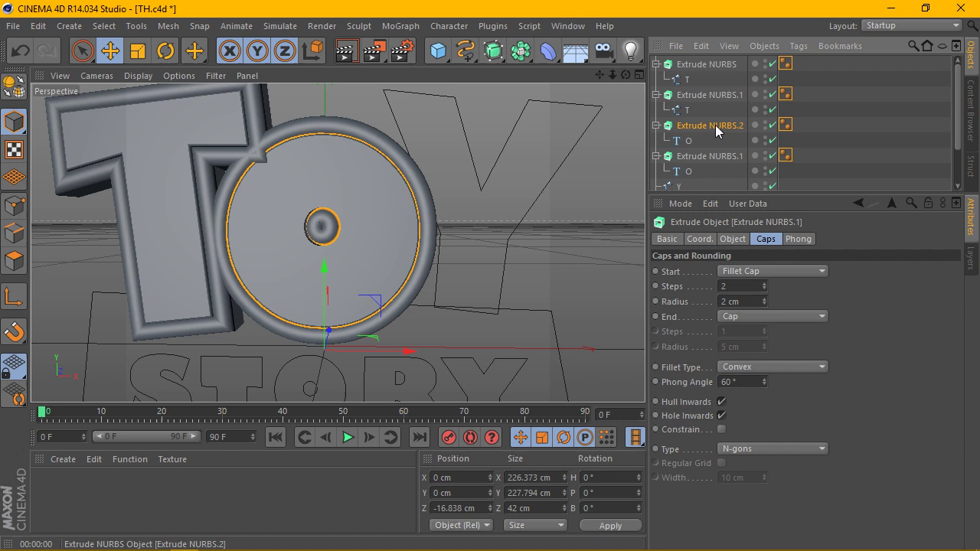
pyautogui.click(722, 416)
pyautogui.scroll(-3, 423, 242)
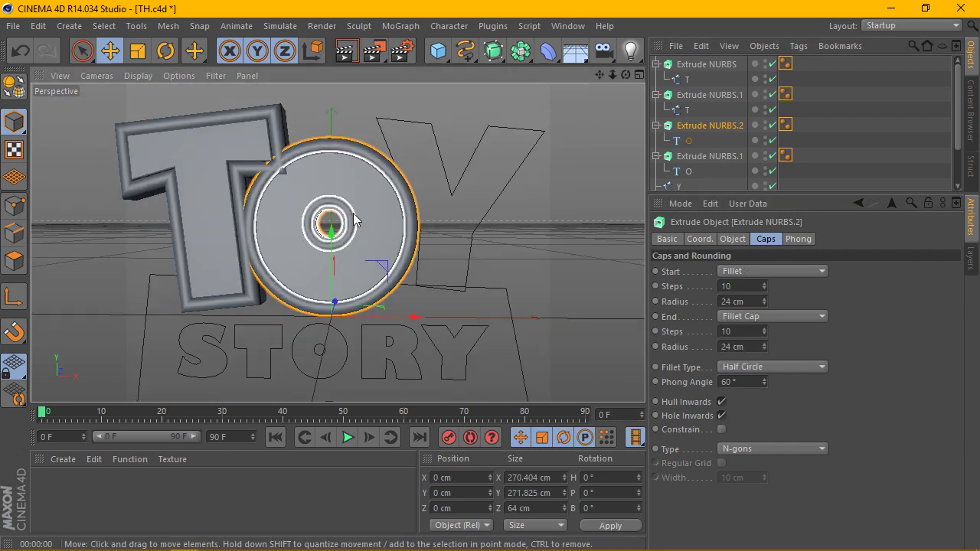
pyautogui.click(342, 52)
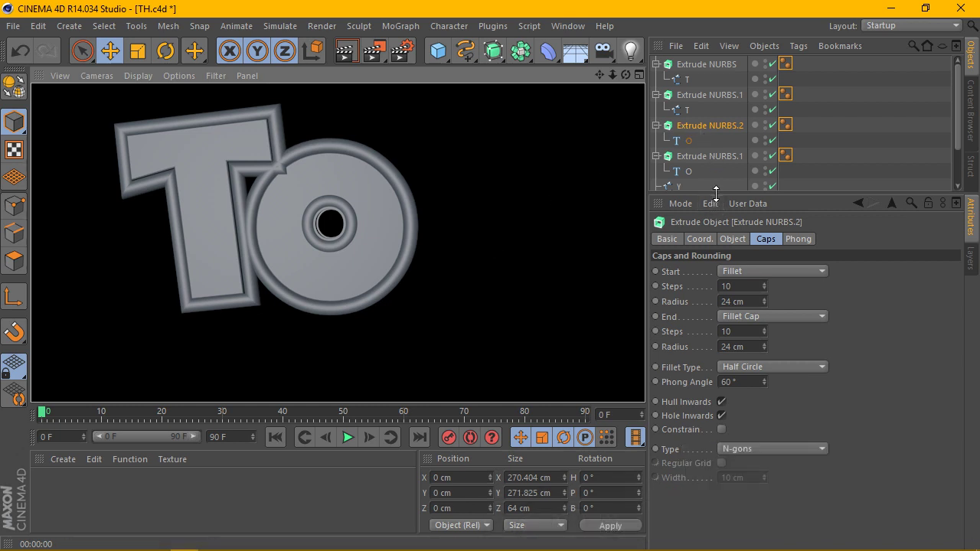
pyautogui.moveTo(711, 196); pyautogui.dragTo(664, 281)
# - Rename the first two extrusions T and T
pyautogui.click(694, 157)
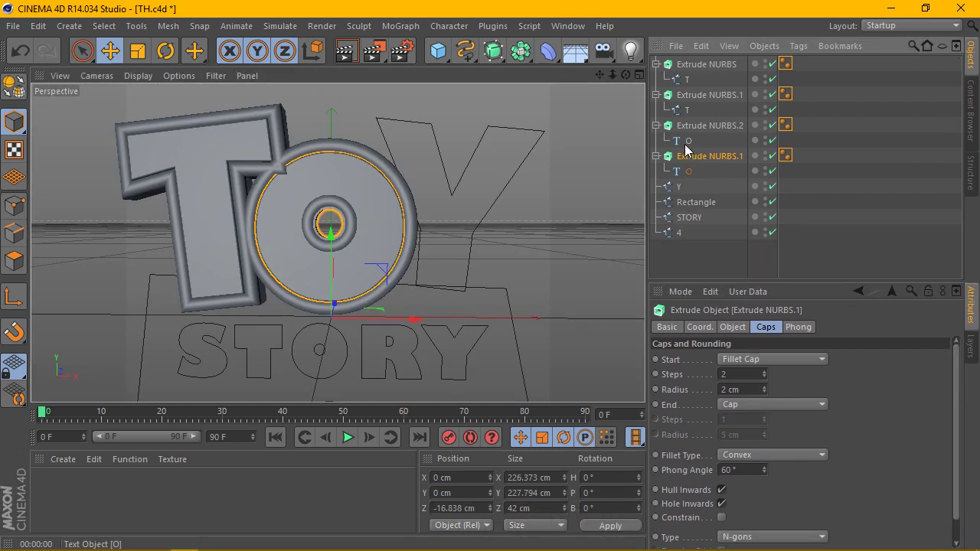
pyautogui.doubleClick(699, 66)
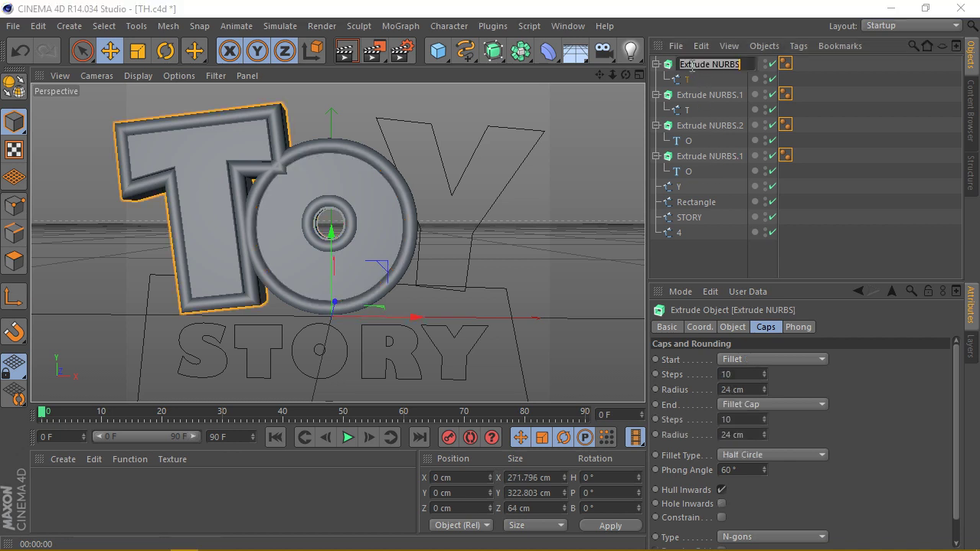
pyautogui.write('T')
pyautogui.press('Return')
pyautogui.click(698, 95)
pyautogui.doubleClick(699, 95)
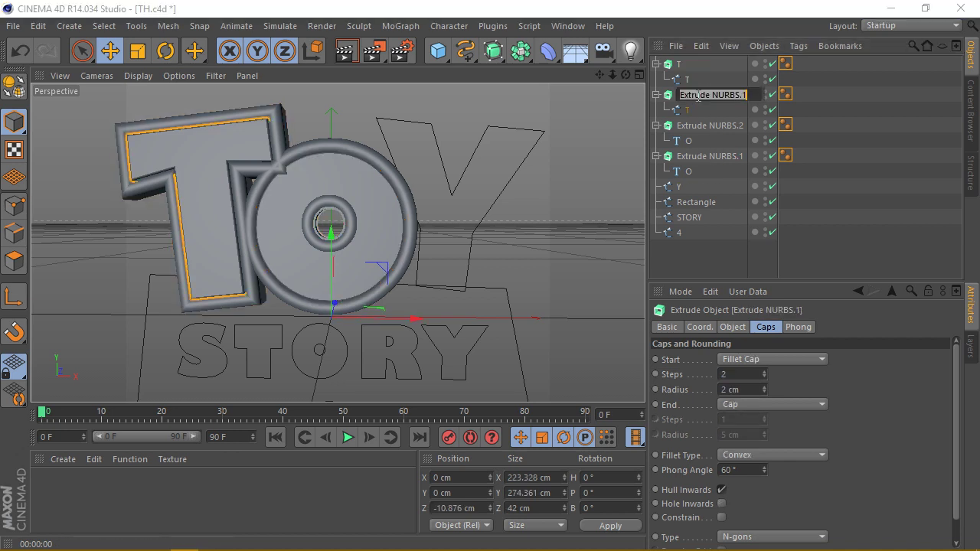
pyautogui.write('T')
pyautogui.press('Return')
# - Rename the outer and inner O extrusions O and O
pyautogui.click(710, 126)
pyautogui.doubleClick(711, 127)
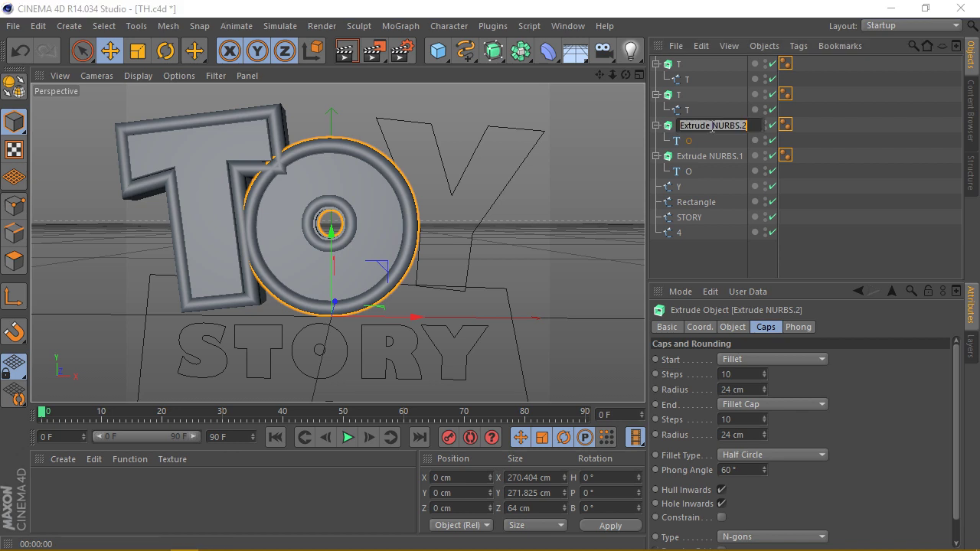
pyautogui.write('O')
pyautogui.press('Return')
pyautogui.click(714, 158)
pyautogui.doubleClick(715, 158)
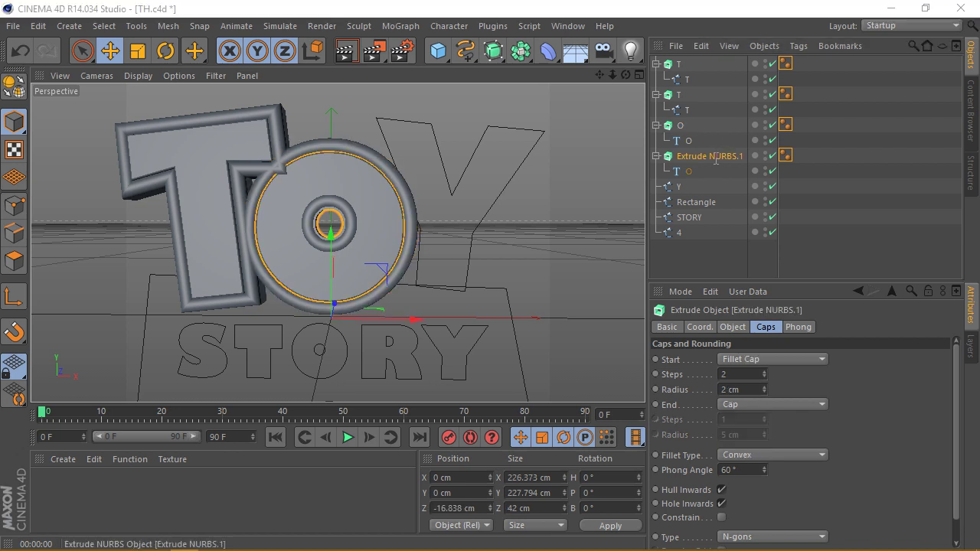
pyautogui.write('O')
pyautogui.press('Return')
pyautogui.click(678, 188)
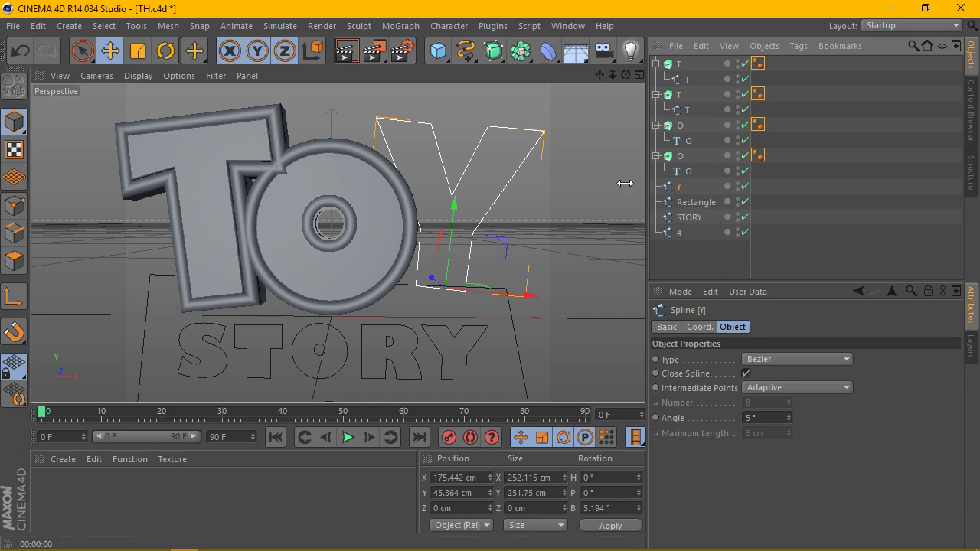
# - Set the first T extrusion's end to a flat Cap and inspect it up close
pyautogui.moveTo(626, 75); pyautogui.dragTo(598, 100)
pyautogui.moveTo(337, 241); pyautogui.dragTo(337, 241)
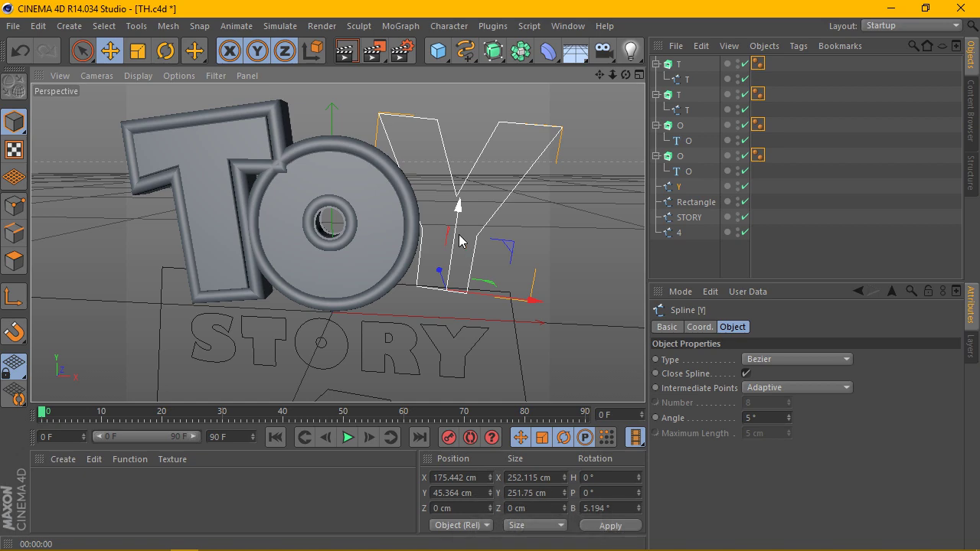
pyautogui.click(679, 95)
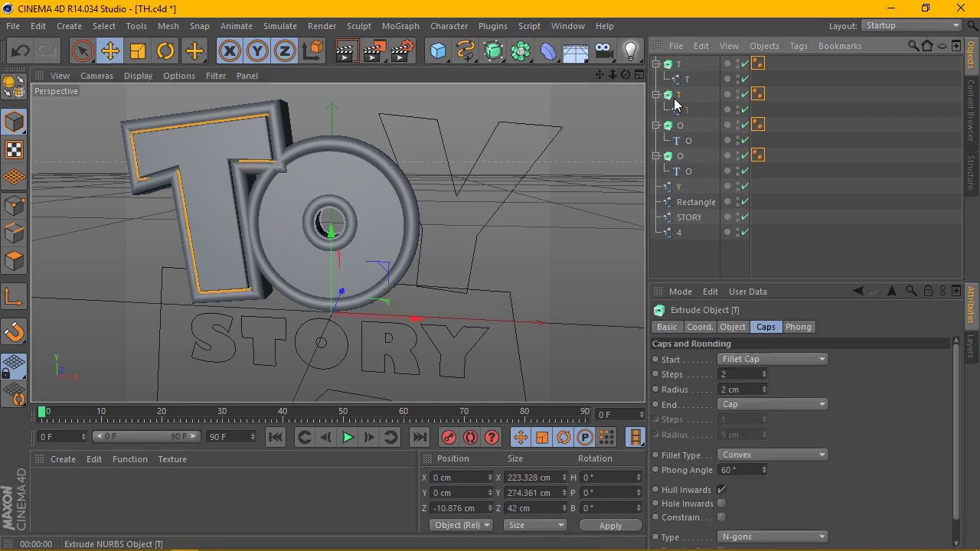
pyautogui.moveTo(626, 75); pyautogui.dragTo(334, 238)
pyautogui.click(677, 66)
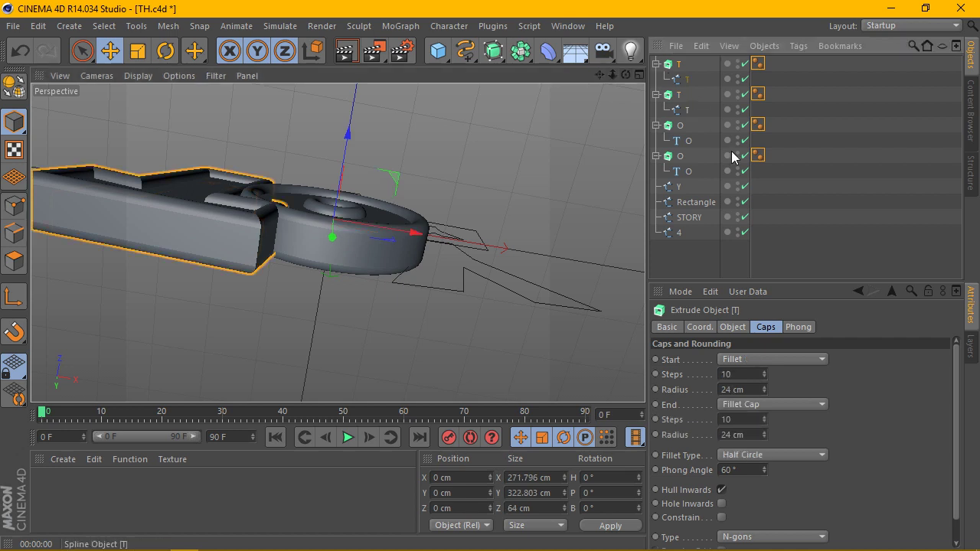
pyautogui.click(766, 405)
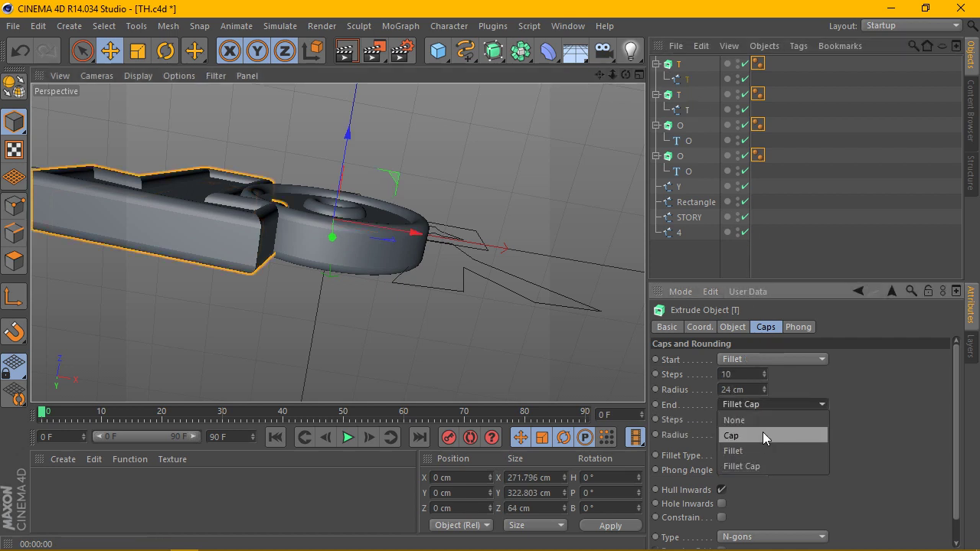
pyautogui.click(762, 433)
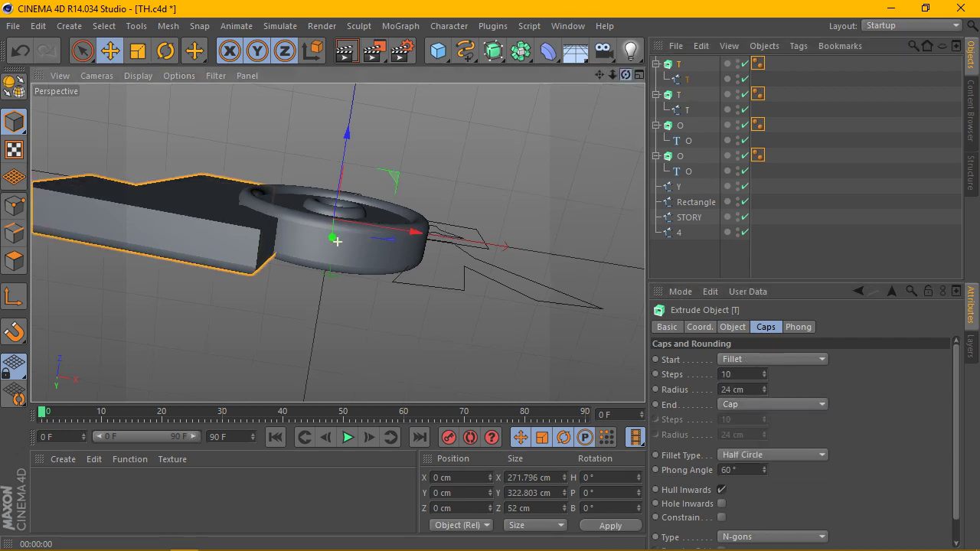
pyautogui.moveTo(625, 74); pyautogui.dragTo(337, 242)
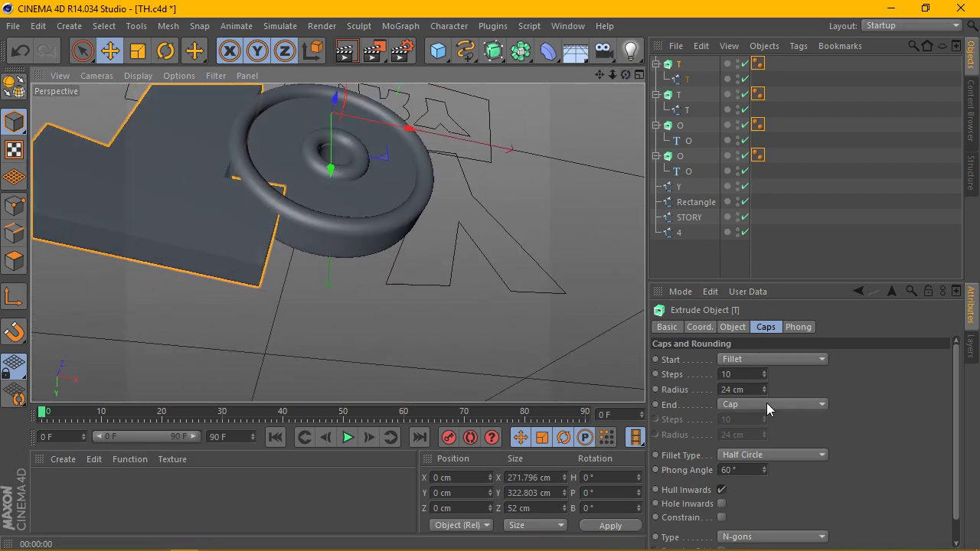
# - Restore the T's end to Fillet Cap and face the TO letters
pyautogui.click(767, 403)
pyautogui.click(764, 461)
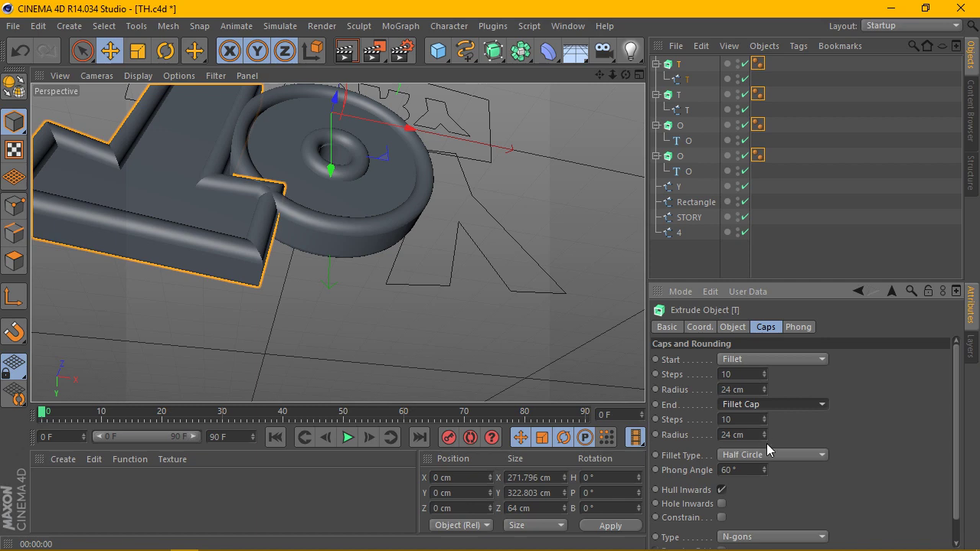
pyautogui.moveTo(625, 74); pyautogui.dragTo(338, 243)
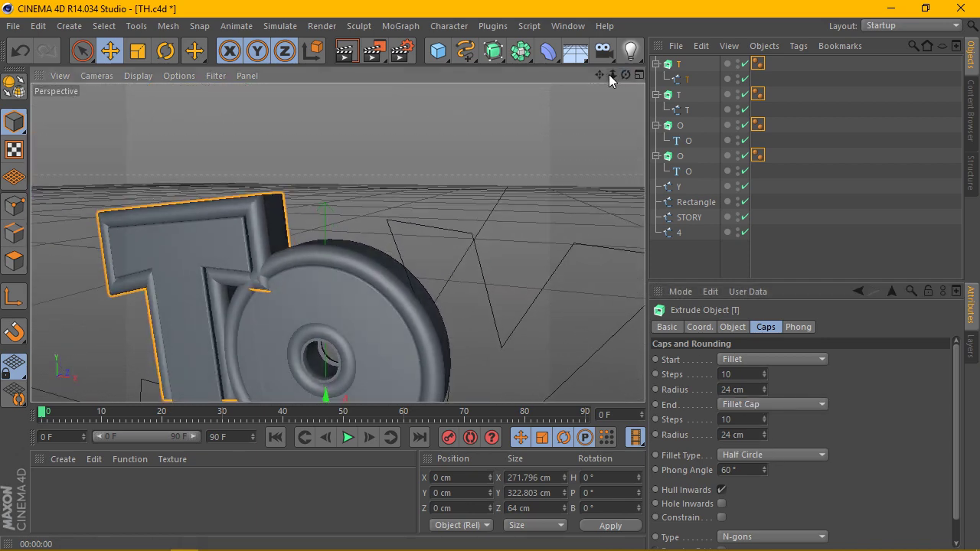
pyautogui.moveTo(626, 74)
pyautogui.mouseDown()
pyautogui.moveTo(337, 242)
pyautogui.moveTo(396, 184)
pyautogui.mouseUp()
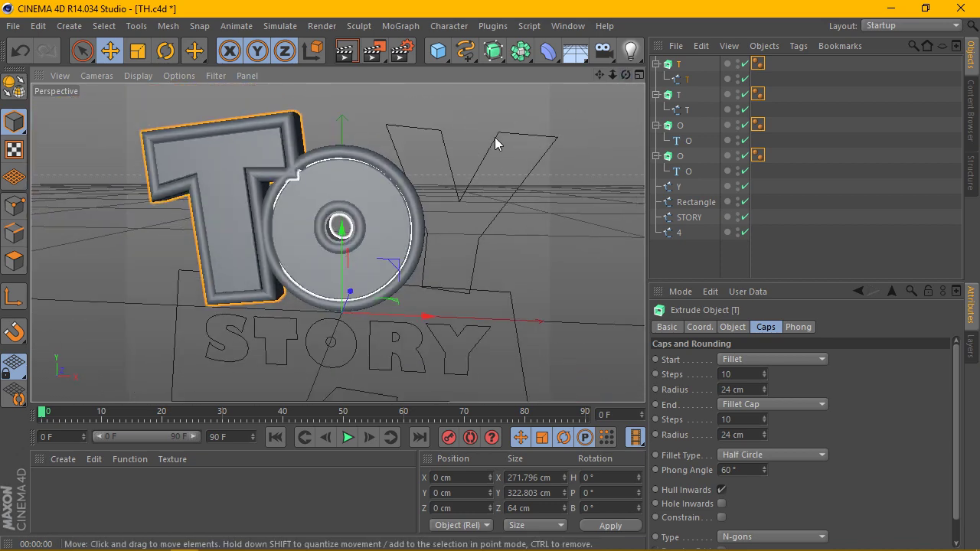
# - Collapse the four extrusions and duplicate the large-fillet O extrusion
pyautogui.click(656, 155)
pyautogui.click(656, 125)
pyautogui.click(657, 94)
pyautogui.click(657, 63)
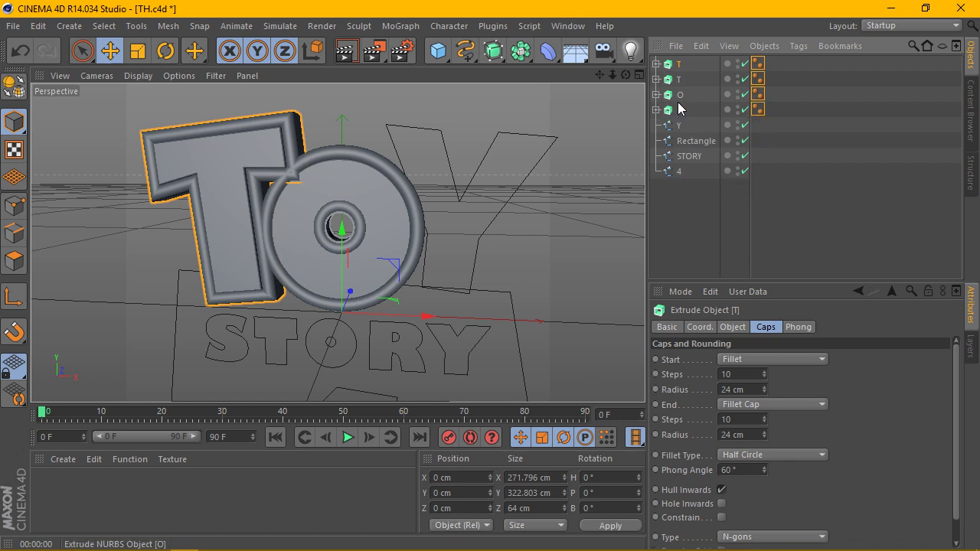
pyautogui.click(680, 108)
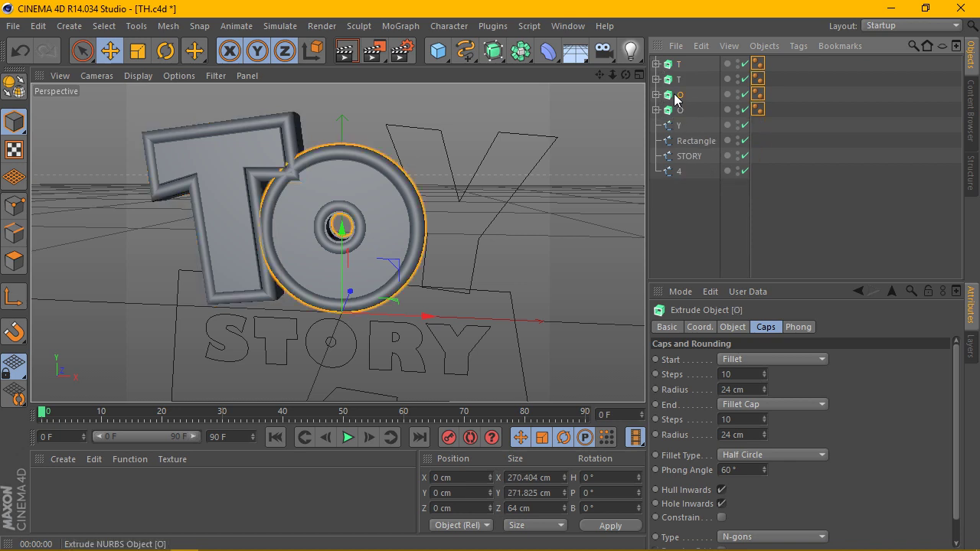
pyautogui.hotkey('ctrl', 'c')
pyautogui.hotkey('ctrl', 'v')
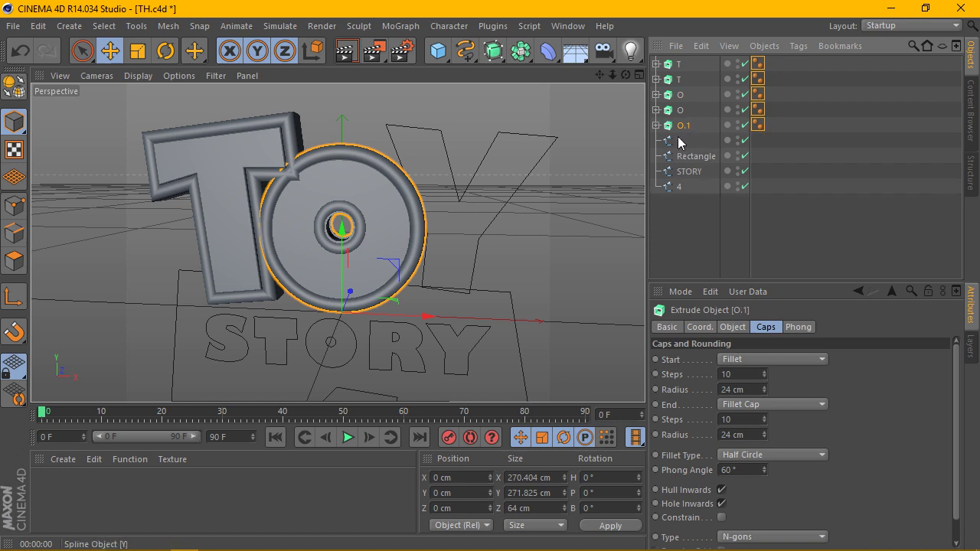
# - Replace the copy's O text with the Y outline and rename it I
pyautogui.click(656, 126)
pyautogui.moveTo(690, 148); pyautogui.dragTo(698, 158)
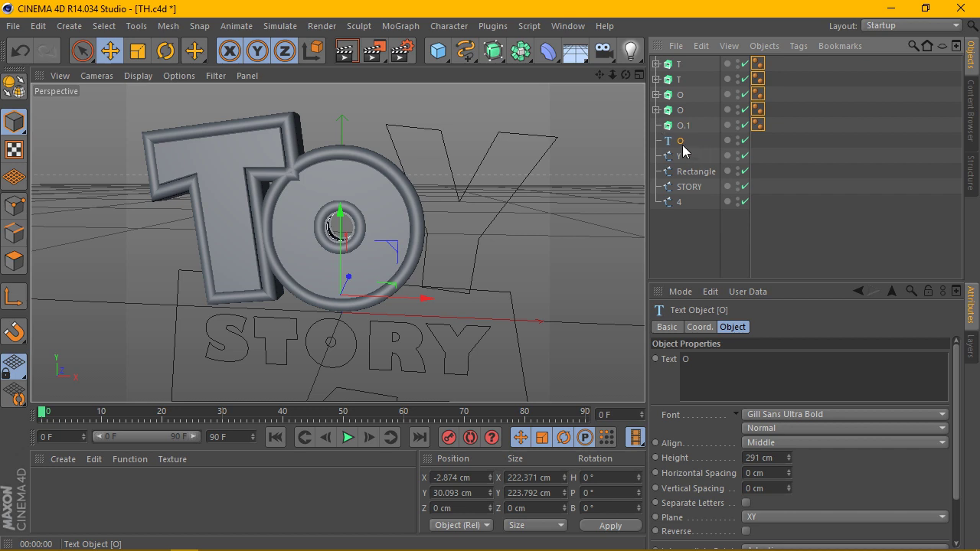
pyautogui.press('Delete')
pyautogui.moveTo(682, 131); pyautogui.dragTo(683, 132)
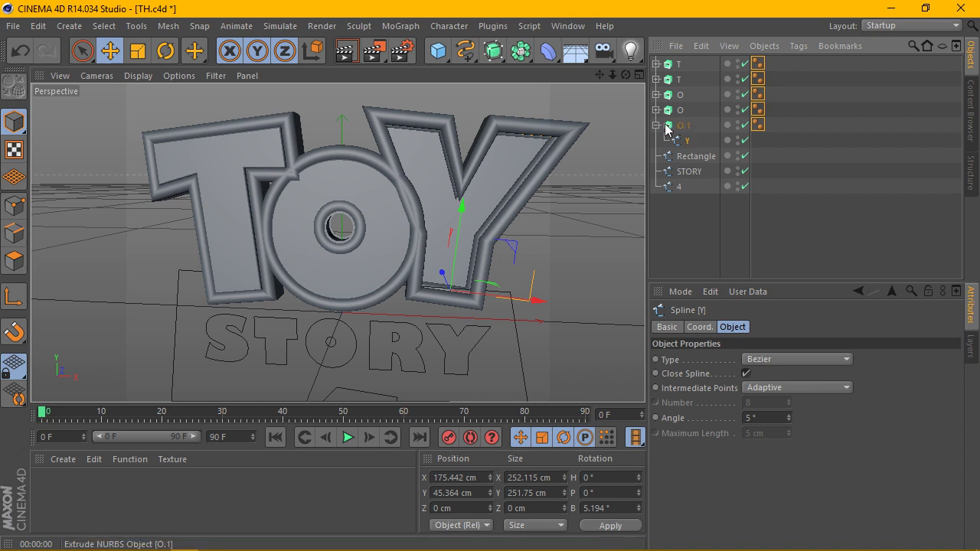
pyautogui.doubleClick(689, 126)
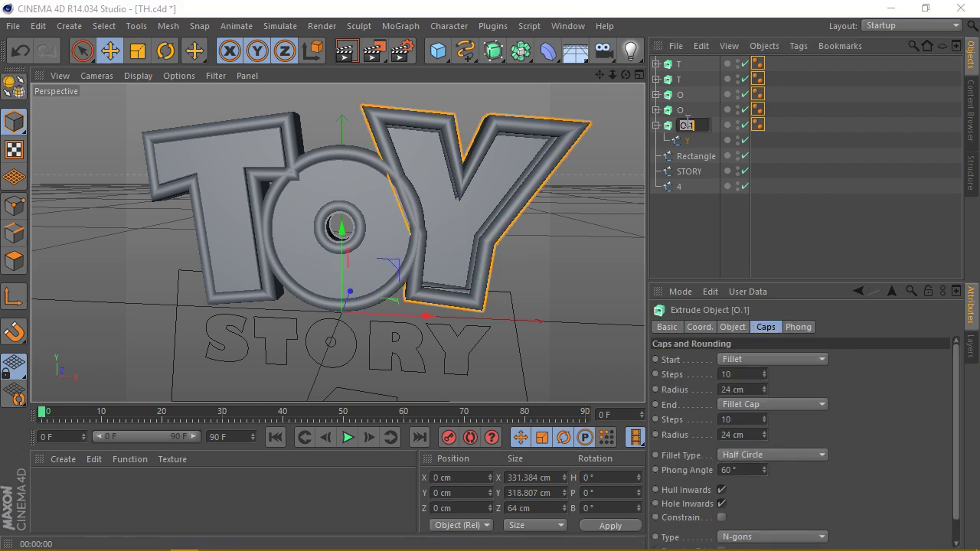
pyautogui.write('I')
pyautogui.press('Return')
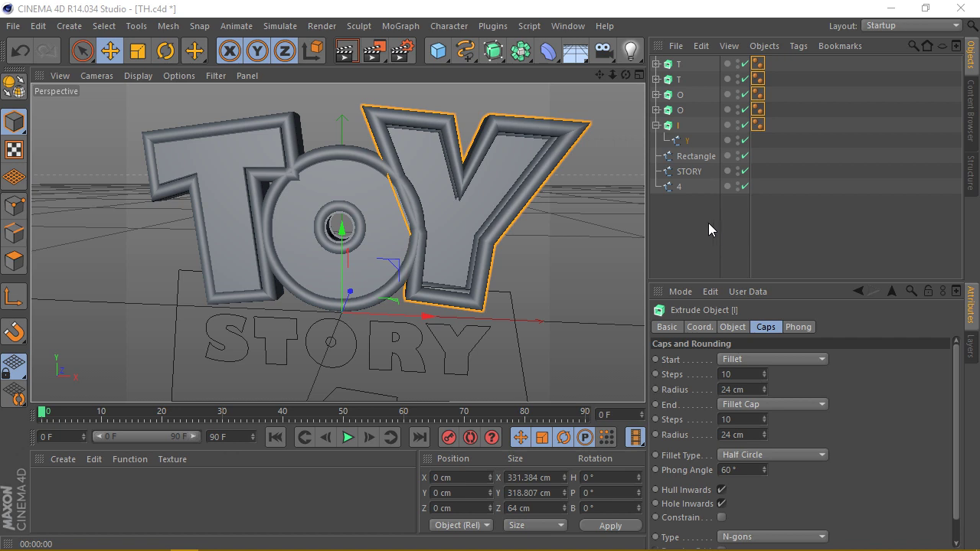
# - Duplicate the small-fillet O extrusion and put a copy of the Y outline inside it
pyautogui.click(684, 112)
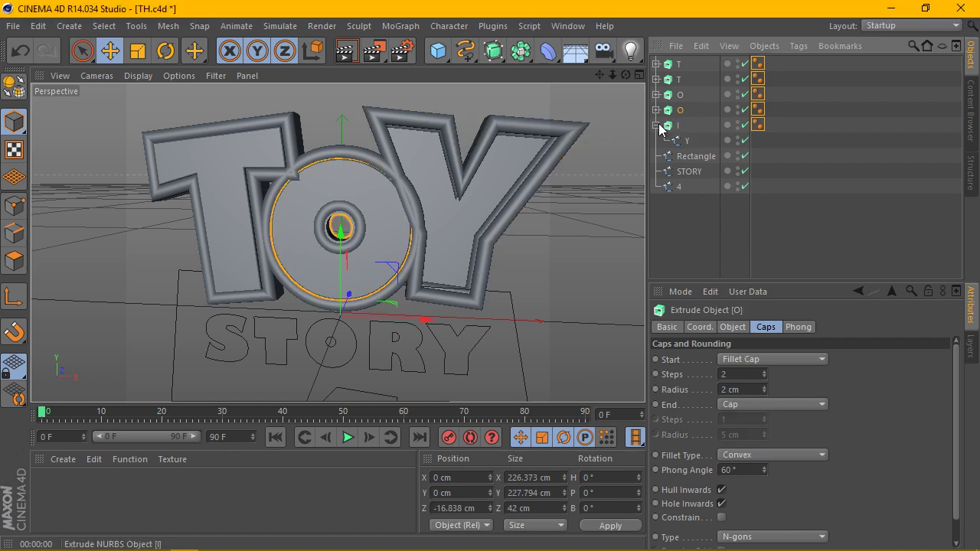
pyautogui.click(657, 125)
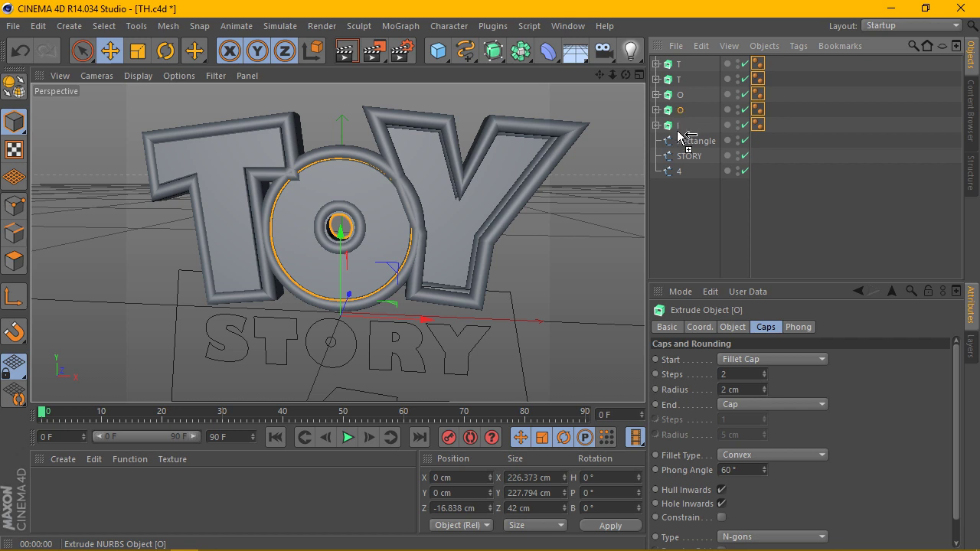
pyautogui.hotkey('ctrl', 'v')
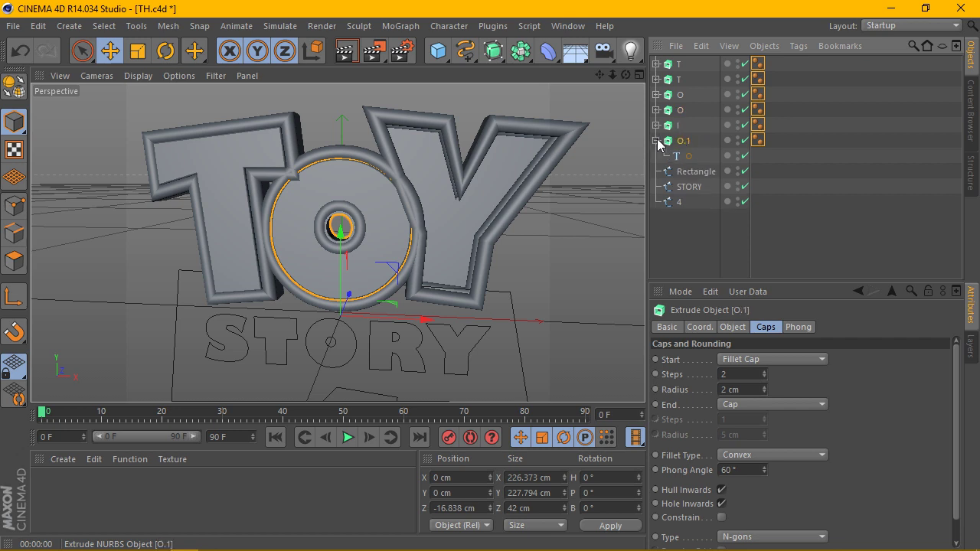
pyautogui.moveTo(681, 141); pyautogui.dragTo(685, 161)
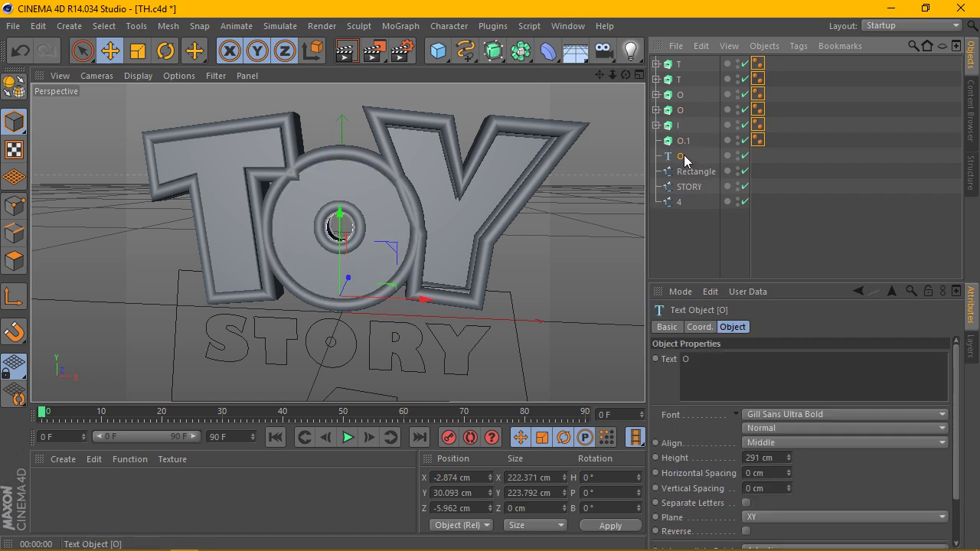
pyautogui.press('Delete')
pyautogui.click(656, 125)
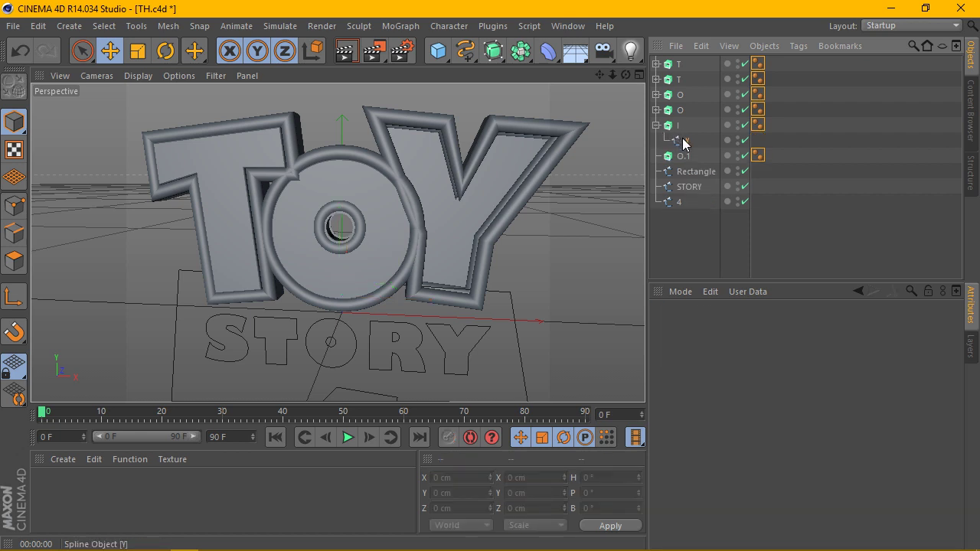
pyautogui.click(685, 144)
pyautogui.keyDown('ctrl'); pyautogui.moveTo(689, 161); pyautogui.dragTo(684, 158); pyautogui.keyUp('ctrl')
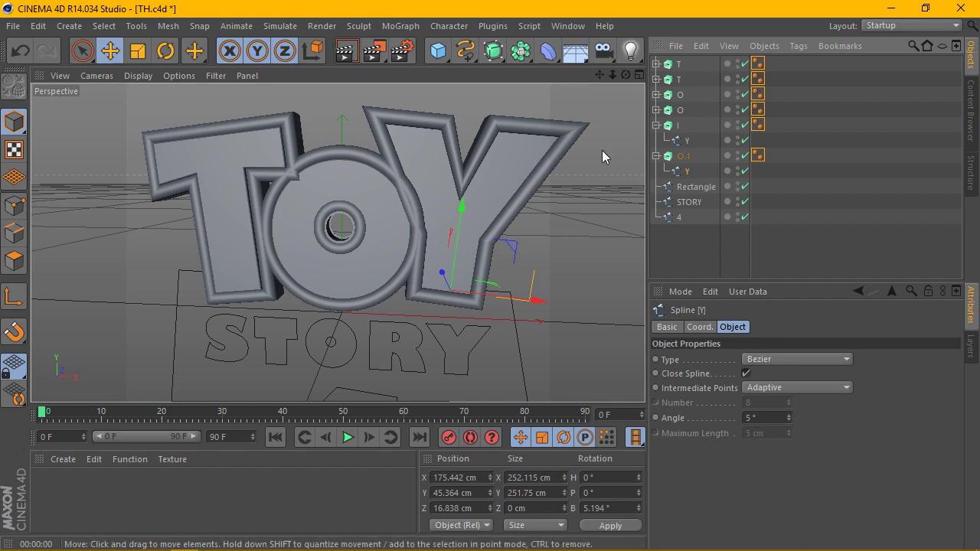
pyautogui.moveTo(626, 75); pyautogui.dragTo(597, 77)
# - Rename the second Y extrusion Y
pyautogui.moveTo(337, 241); pyautogui.dragTo(337, 241)
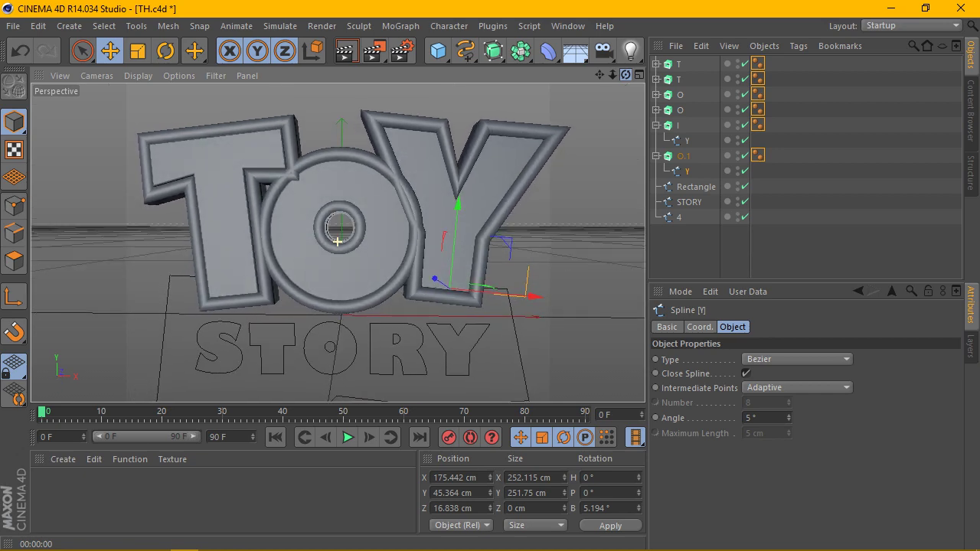
pyautogui.click(655, 126)
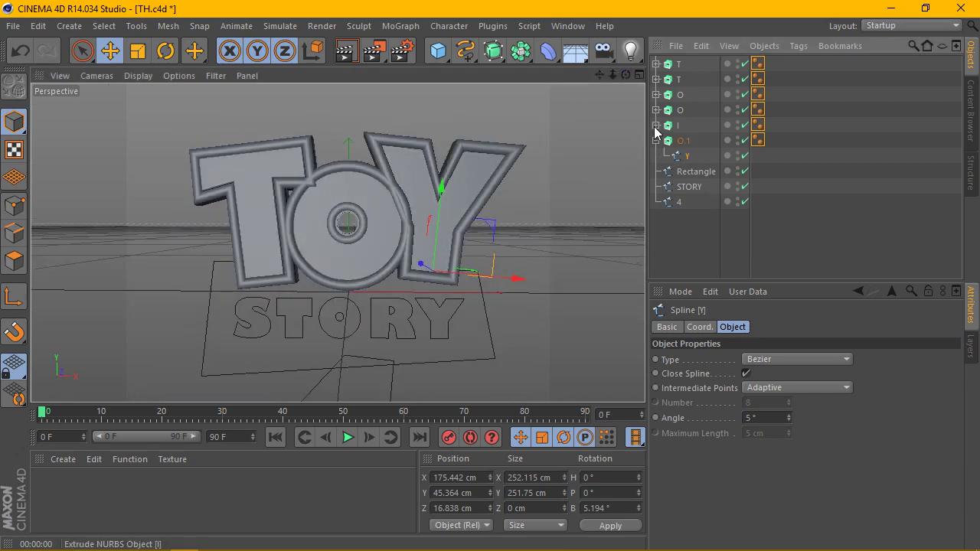
pyautogui.click(656, 141)
pyautogui.doubleClick(684, 141)
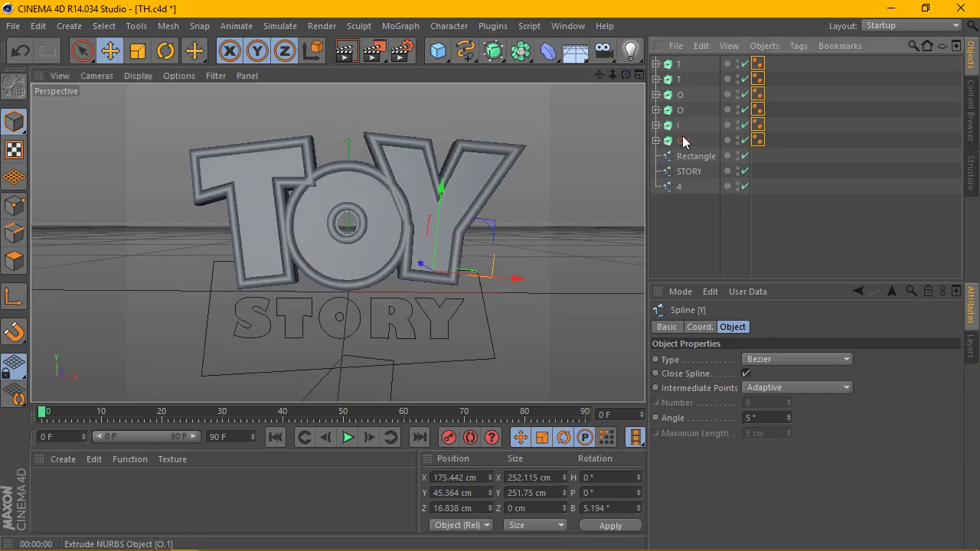
pyautogui.write('Y')
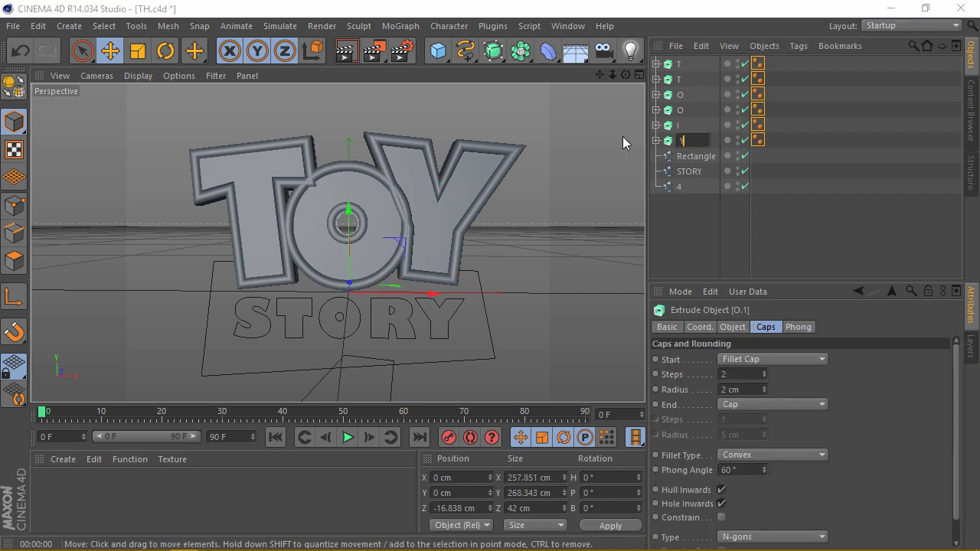
pyautogui.press('Return')
pyautogui.scroll(1, 411, 143)
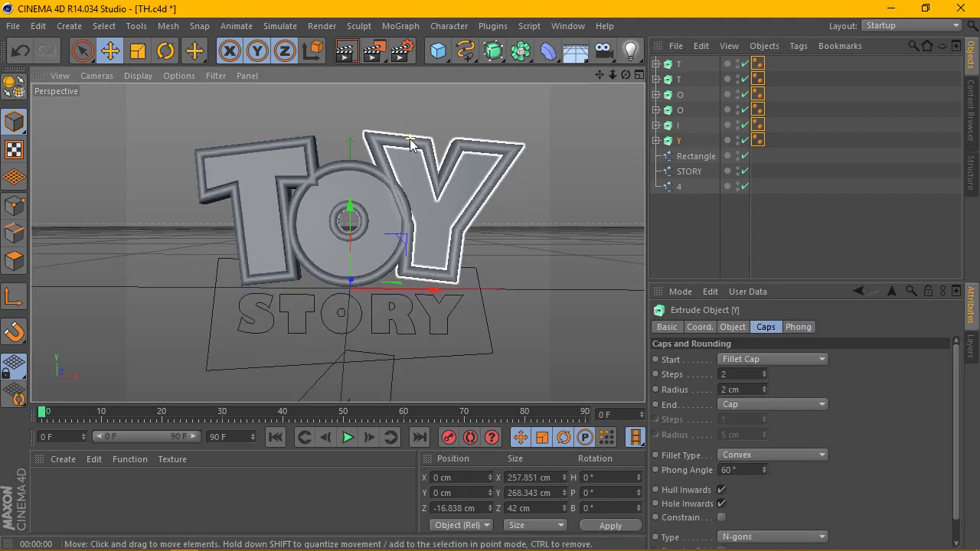
pyautogui.scroll(3, 411, 143)
pyautogui.moveTo(626, 75); pyautogui.dragTo(719, 81)
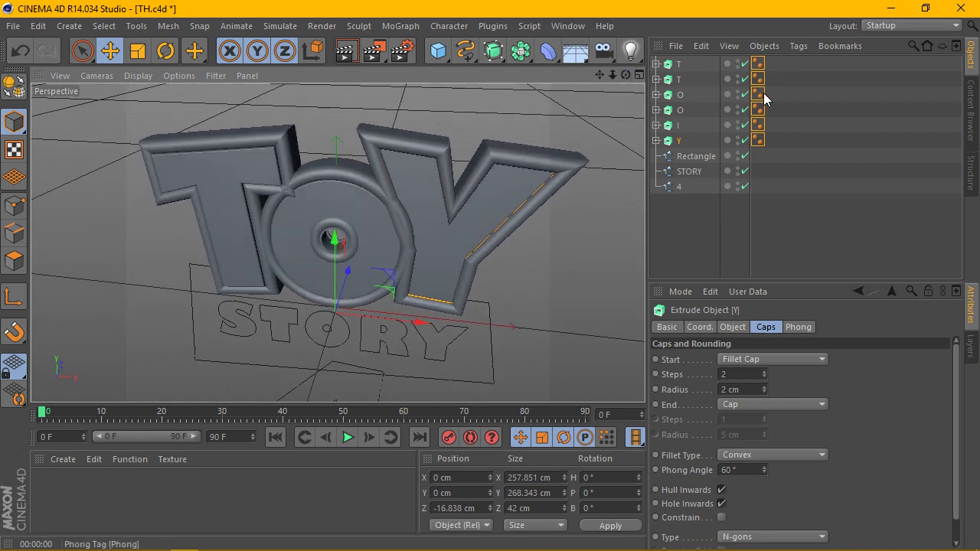
pyautogui.moveTo(770, 95); pyautogui.dragTo(772, 98)
pyautogui.moveTo(674, 113); pyautogui.dragTo(677, 116)
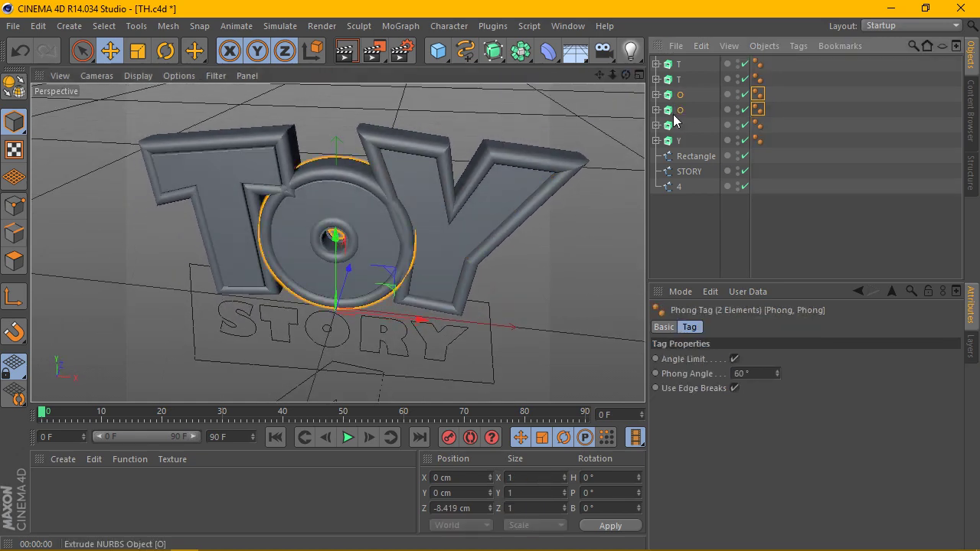
pyautogui.moveTo(626, 76)
pyautogui.mouseDown()
pyautogui.moveTo(643, 76)
pyautogui.moveTo(606, 95)
pyautogui.mouseUp()
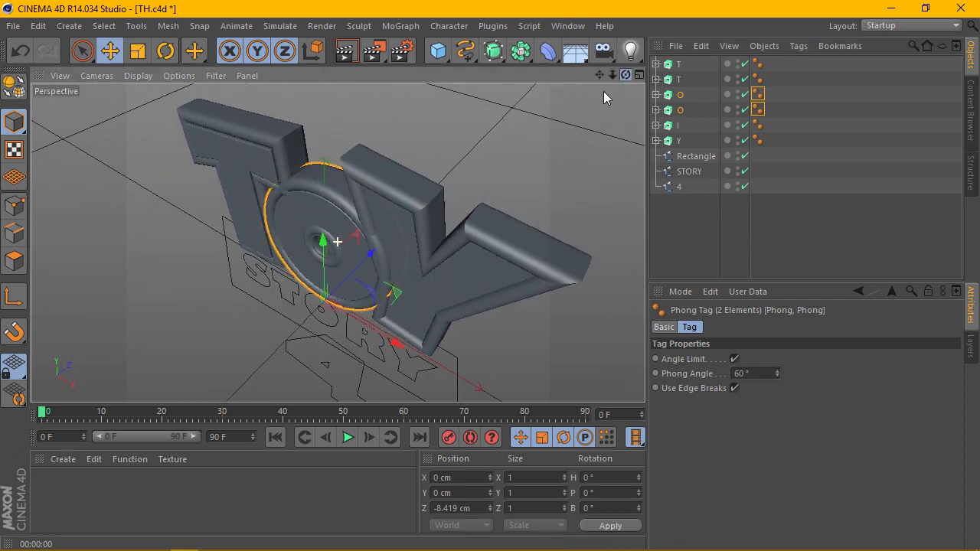
pyautogui.moveTo(358, 276)
pyautogui.mouseDown()
pyautogui.moveTo(386, 258)
pyautogui.moveTo(369, 258)
pyautogui.moveTo(628, 79)
pyautogui.mouseUp()
pyautogui.hotkey('ctrl', 'shift', 'z')
pyautogui.hotkey('ctrl', 'shift', 'z')
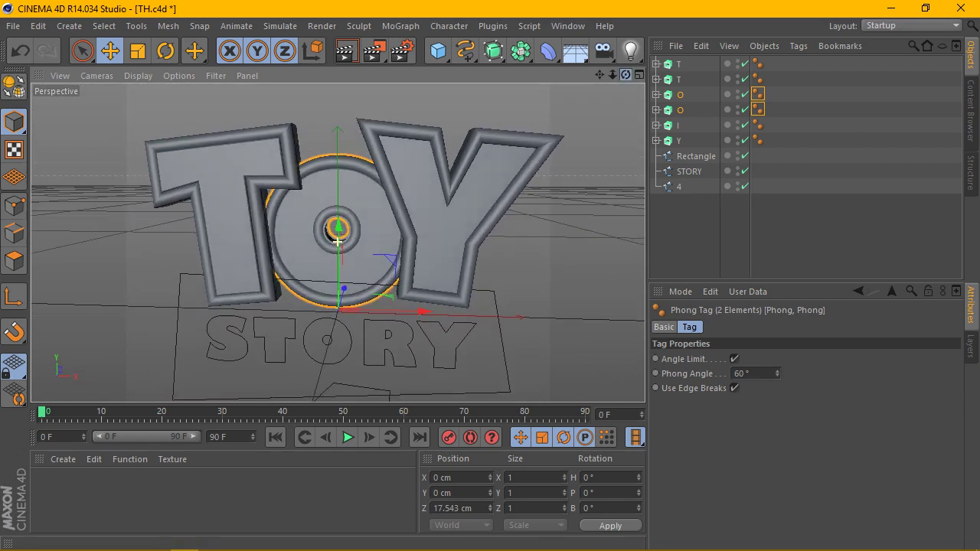
pyautogui.click(758, 124)
pyautogui.keyDown('shift'); pyautogui.click(758, 140); pyautogui.keyUp('shift')
pyautogui.moveTo(378, 285); pyautogui.dragTo(394, 274)
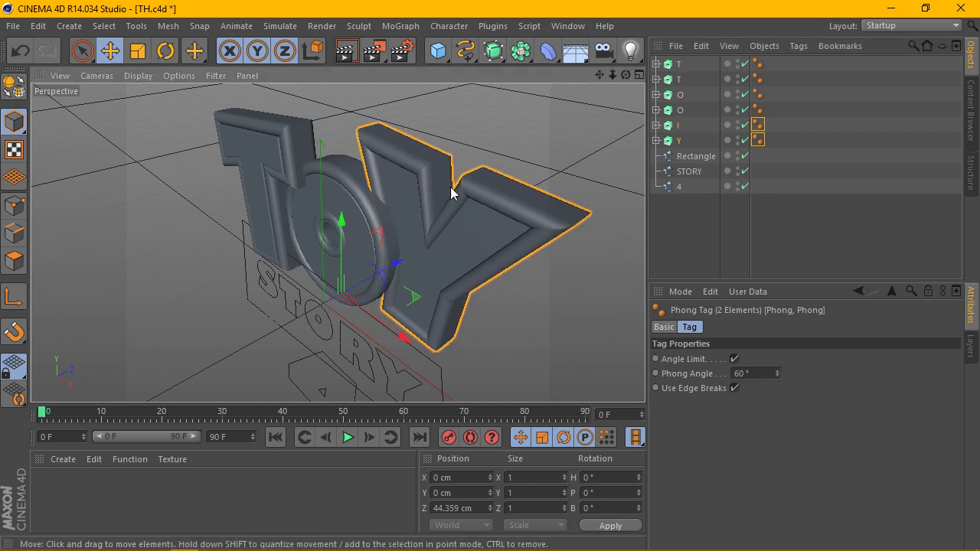
pyautogui.moveTo(627, 75)
pyautogui.mouseDown()
pyautogui.moveTo(337, 242)
pyautogui.moveTo(377, 258)
pyautogui.mouseUp()
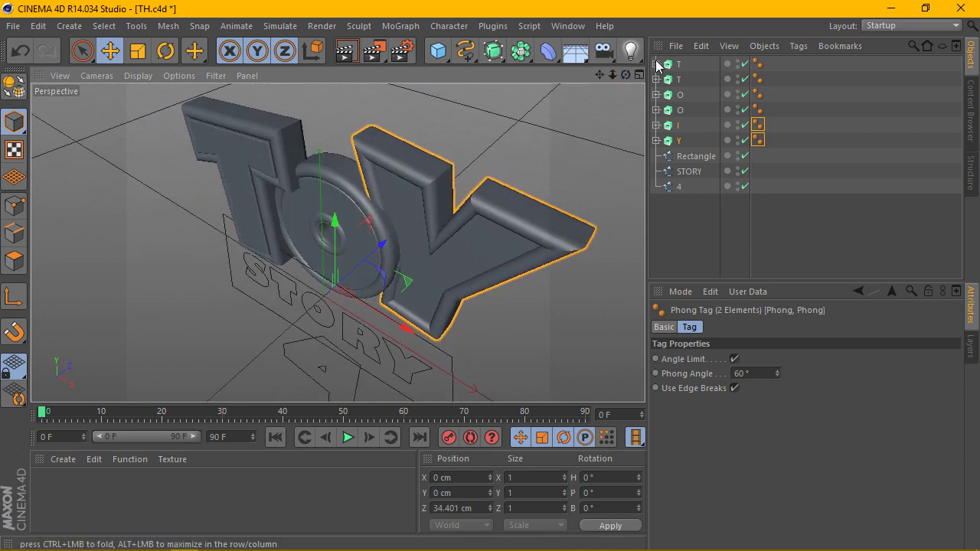
pyautogui.moveTo(626, 74)
pyautogui.mouseDown()
pyautogui.moveTo(337, 241)
pyautogui.moveTo(627, 79)
pyautogui.mouseUp()
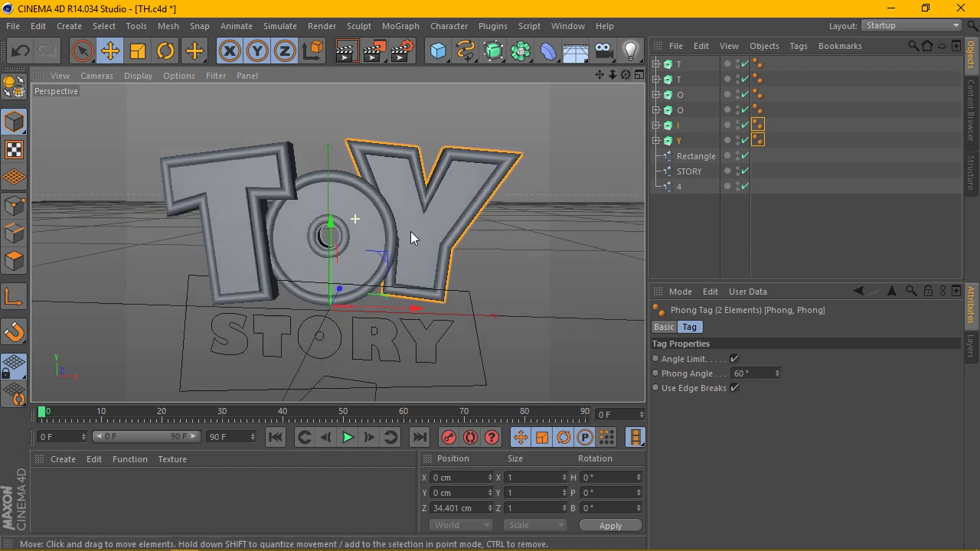
pyautogui.keyDown('alt'); pyautogui.moveTo(356, 219); pyautogui.dragTo(392, 171); pyautogui.keyUp('alt')
pyautogui.click(346, 51)
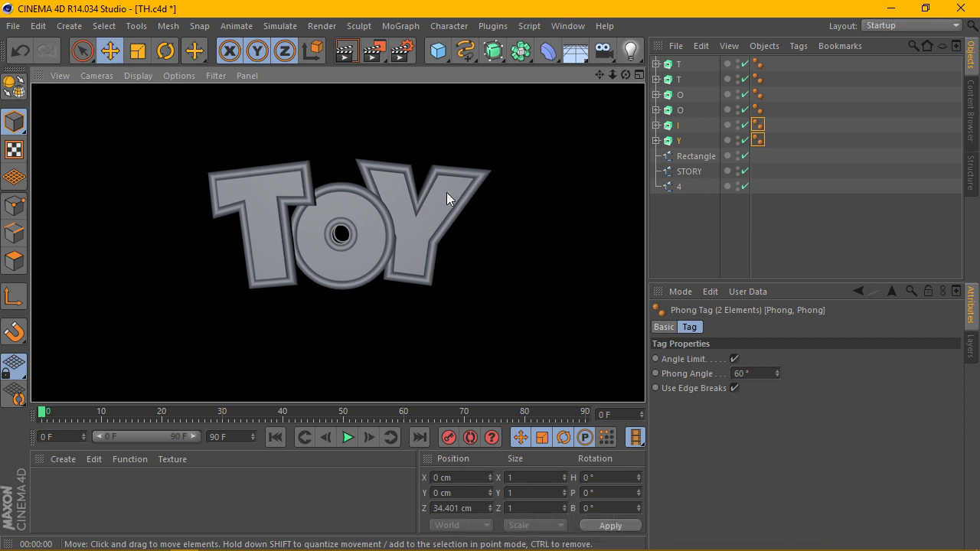
pyautogui.click(360, 238)
pyautogui.scroll(2, 361, 237)
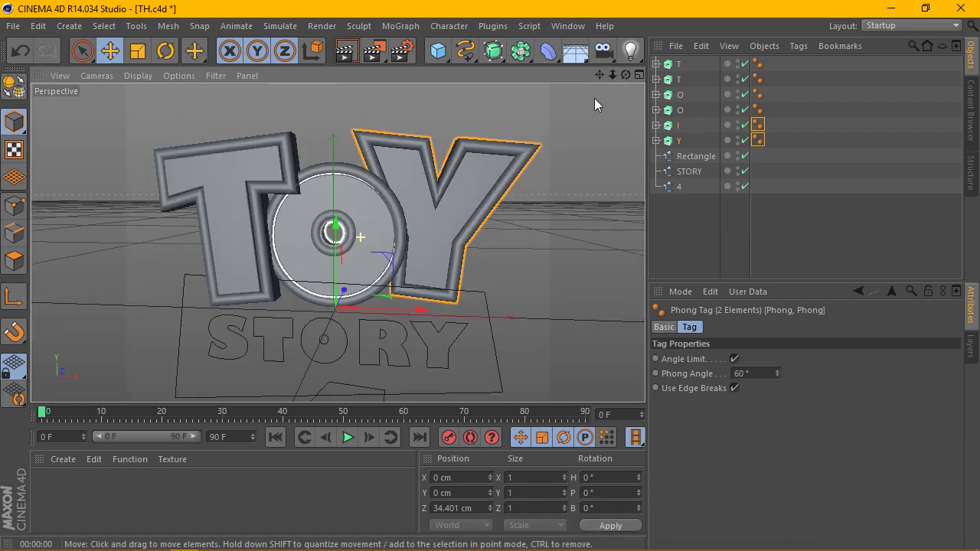
# - Add an Extrude NURBS, place the Rectangle inside it, and set its depth to 40 cm
pyautogui.moveTo(601, 74); pyautogui.dragTo(600, 69)
pyautogui.click(693, 157)
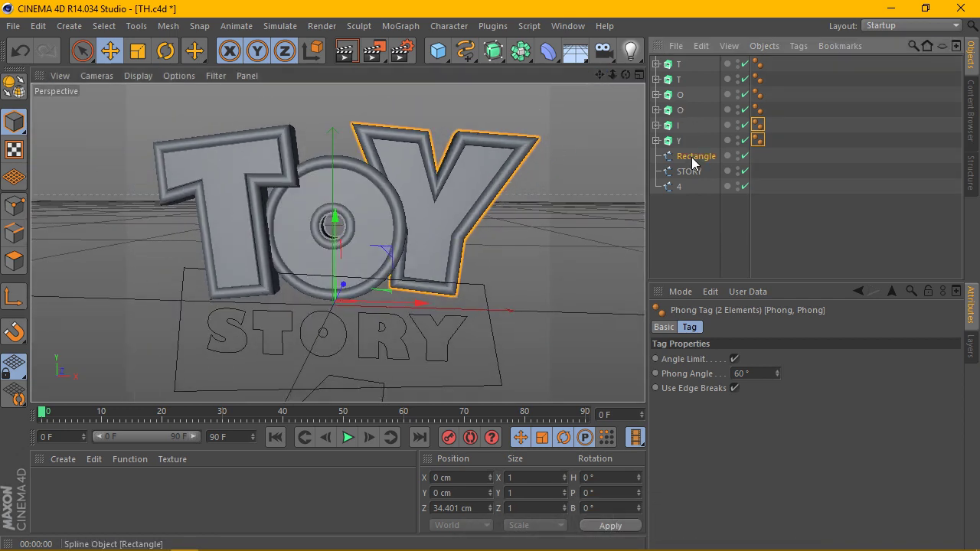
pyautogui.moveTo(493, 51); pyautogui.dragTo(649, 77)
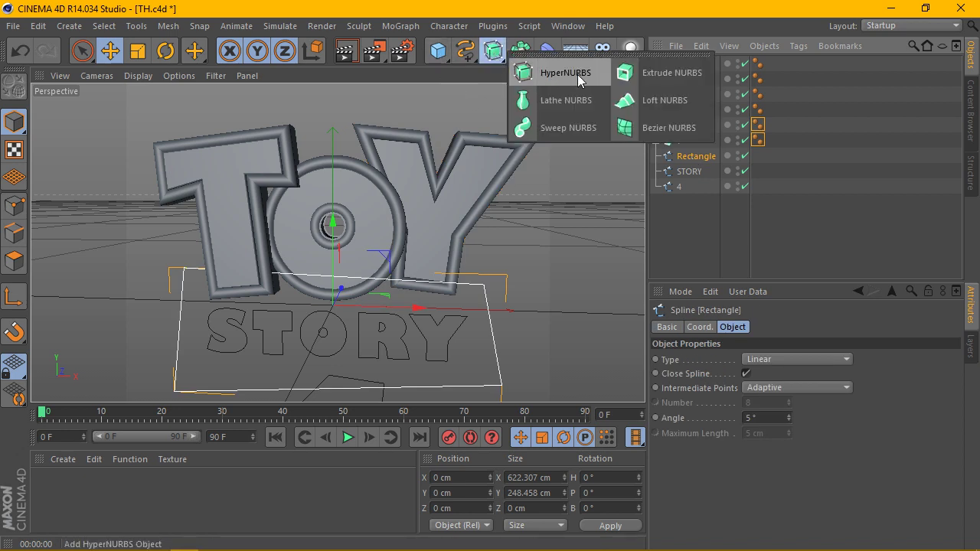
pyautogui.click(649, 74)
pyautogui.click(690, 175)
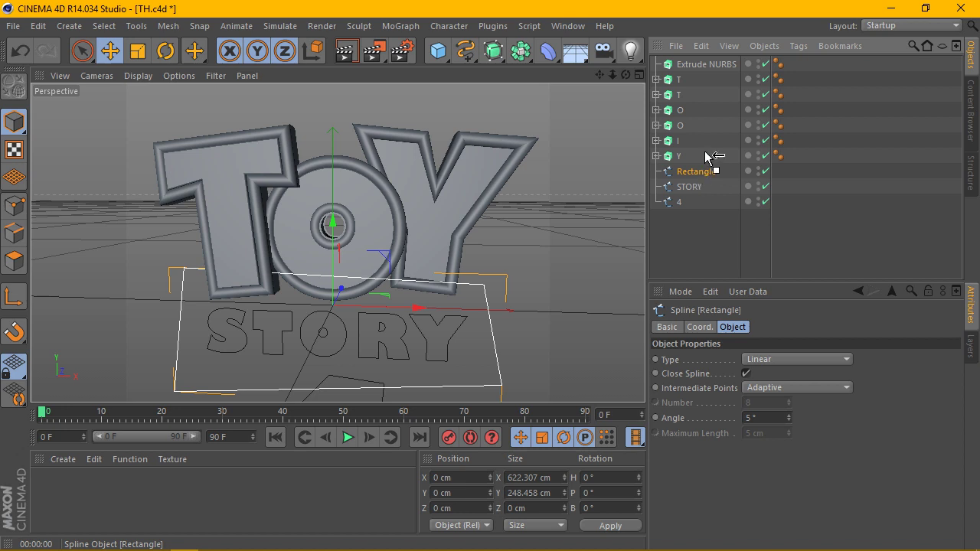
pyautogui.moveTo(706, 69); pyautogui.dragTo(706, 69)
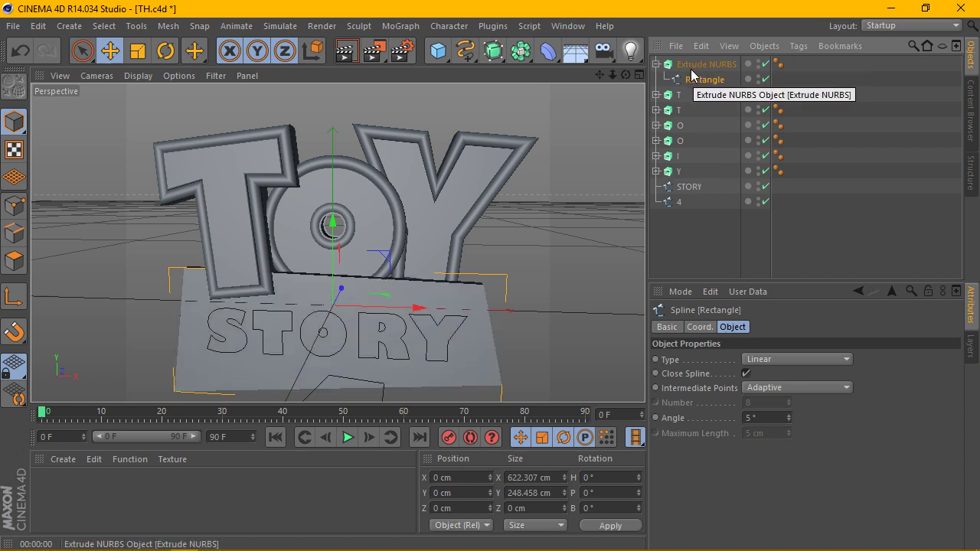
pyautogui.click(704, 64)
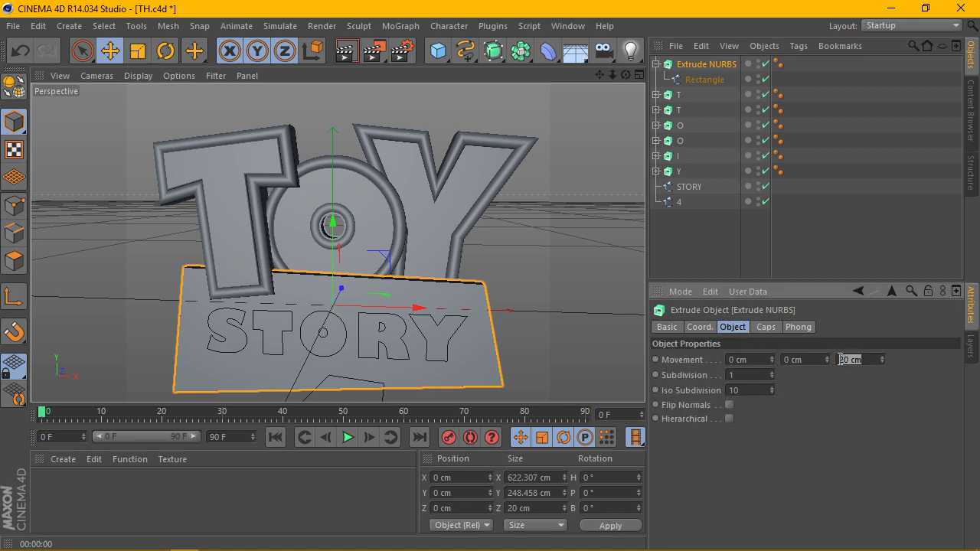
pyautogui.write('40')
pyautogui.press('Return')
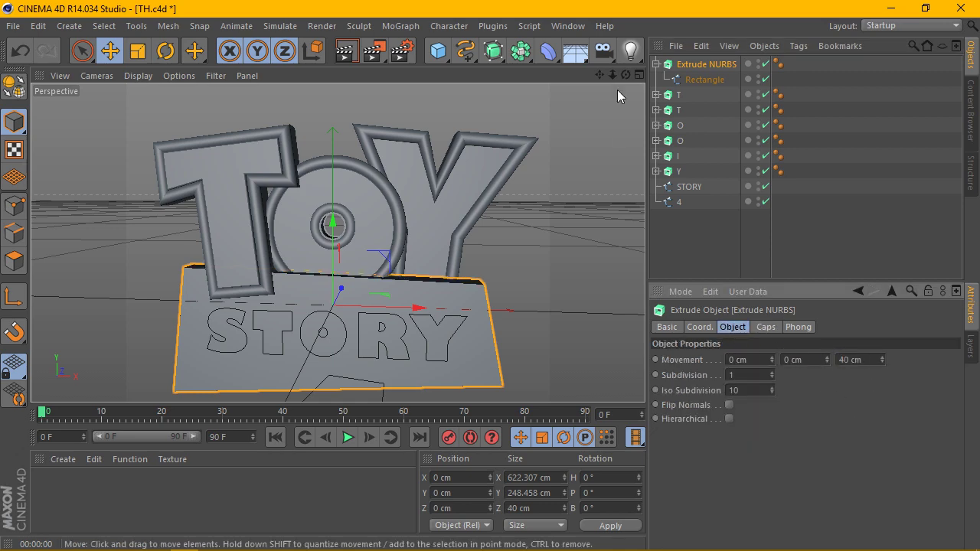
# - Move the backing slab back along Z to about 35.5 cm
pyautogui.moveTo(626, 74); pyautogui.dragTo(613, 77)
pyautogui.keyDown('alt'); pyautogui.moveTo(337, 243); pyautogui.dragTo(339, 221); pyautogui.keyUp('alt')
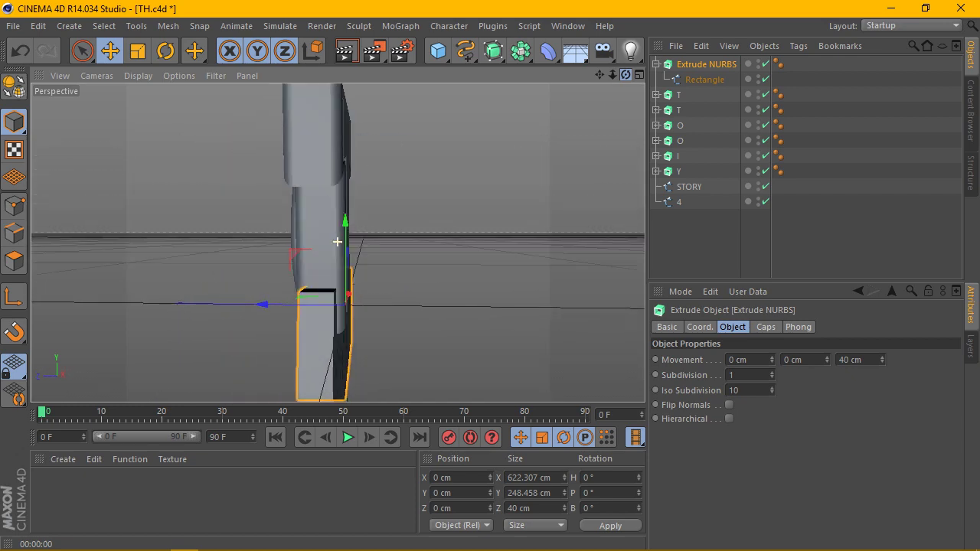
pyautogui.moveTo(265, 304); pyautogui.dragTo(251, 305)
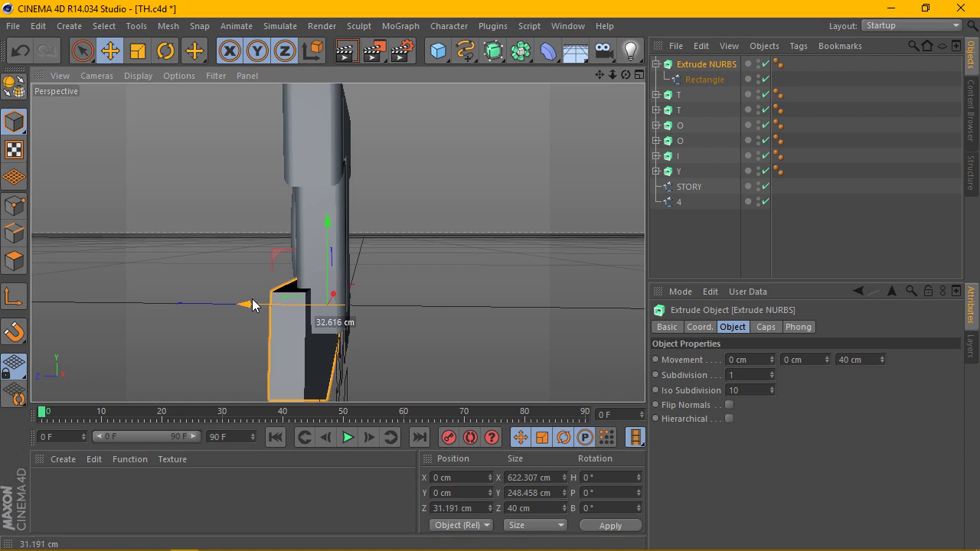
pyautogui.keyDown('alt'); pyautogui.moveTo(595, 91); pyautogui.dragTo(602, 74); pyautogui.keyUp('alt')
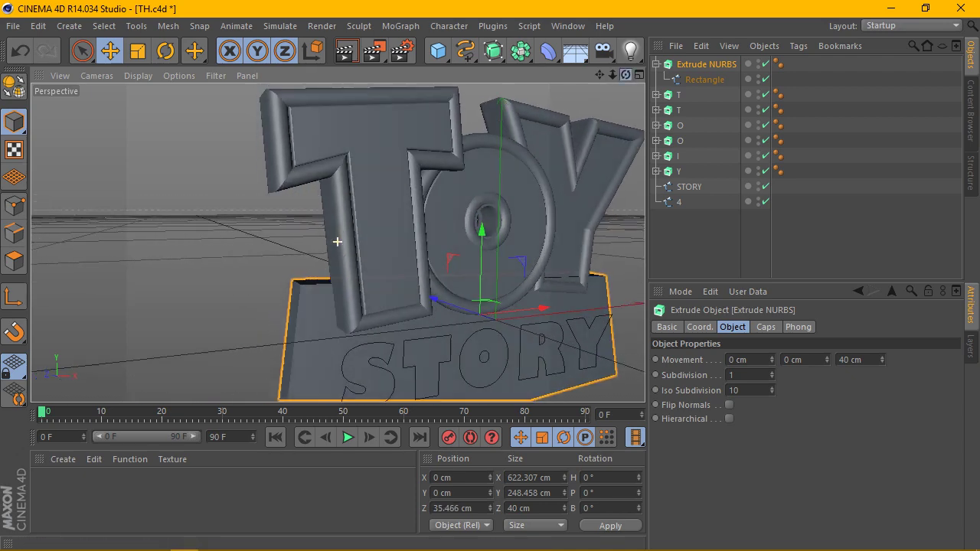
pyautogui.keyDown('alt'); pyautogui.moveTo(338, 242); pyautogui.dragTo(360, 230); pyautogui.keyUp('alt')
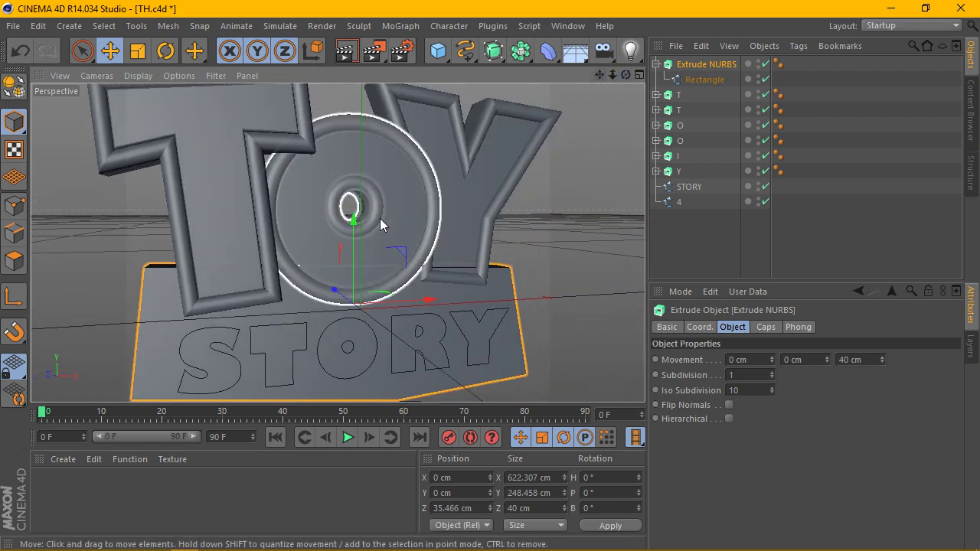
# - Render preview renders of the logo from a frontal view
pyautogui.scroll(-3, 380, 219)
pyautogui.moveTo(626, 74); pyautogui.dragTo(639, 77)
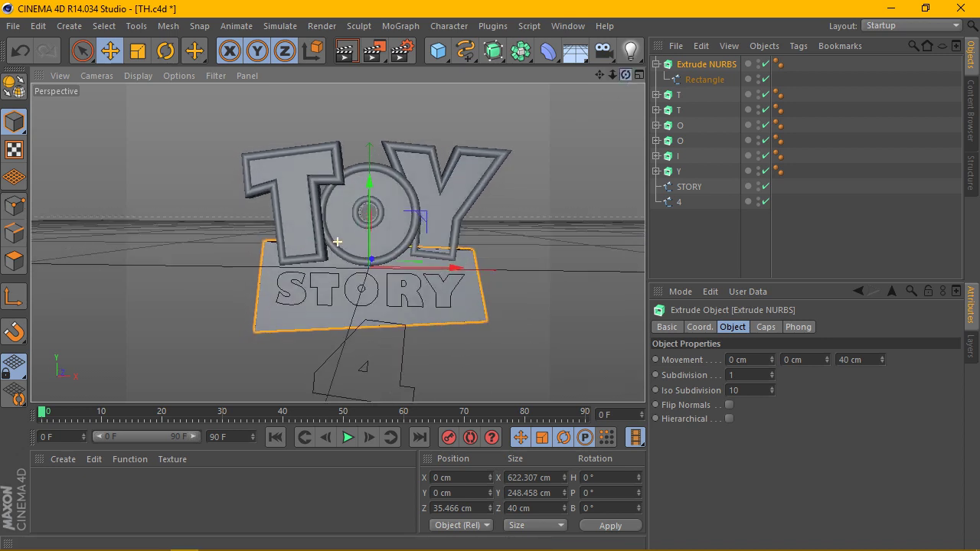
pyautogui.moveTo(400, 214)
pyautogui.keyDown('alt'); pyautogui.mouseDown()
pyautogui.moveTo(426, 249)
pyautogui.moveTo(469, 128)
pyautogui.mouseUp(); pyautogui.keyUp('alt')
pyautogui.keyDown('alt'); pyautogui.moveTo(357, 177); pyautogui.dragTo(369, 128); pyautogui.keyUp('alt')
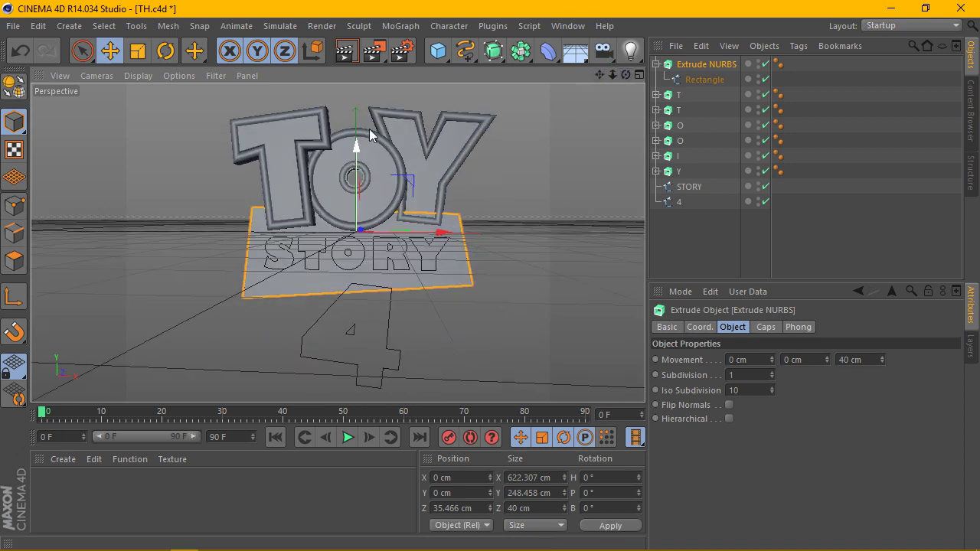
pyautogui.click(346, 51)
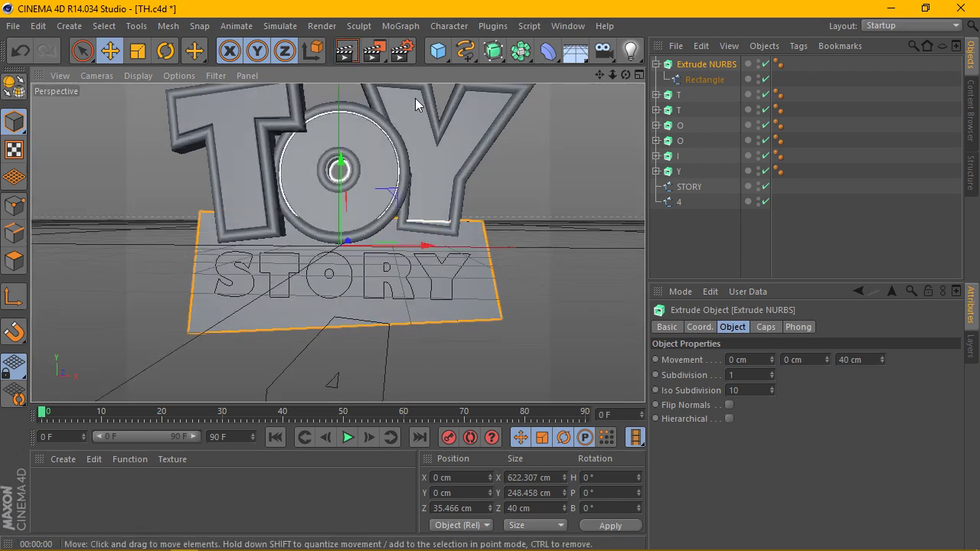
pyautogui.click(346, 50)
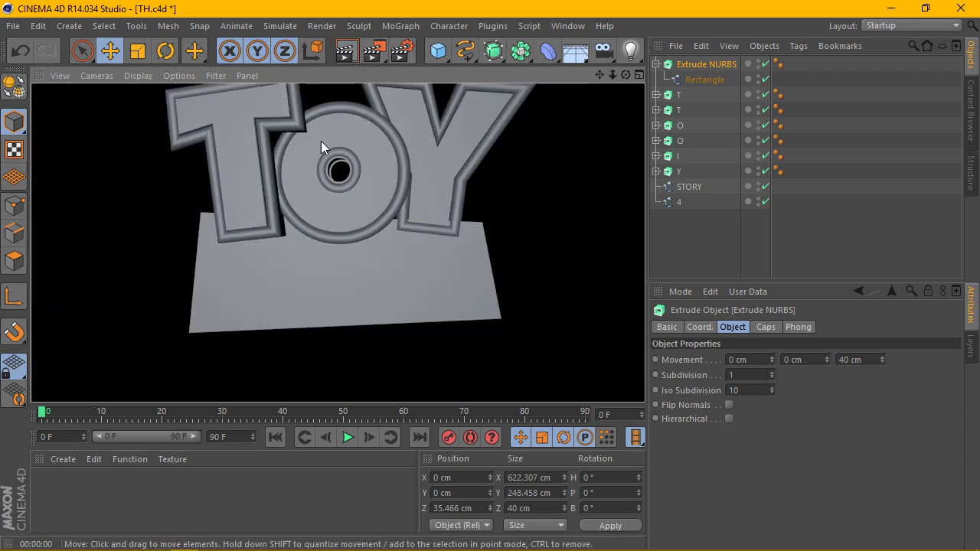
# - Zoom into the O ring and render a close-up
pyautogui.scroll(5, 324, 149)
pyautogui.scroll(3, 328, 166)
pyautogui.scroll(3, 414, 170)
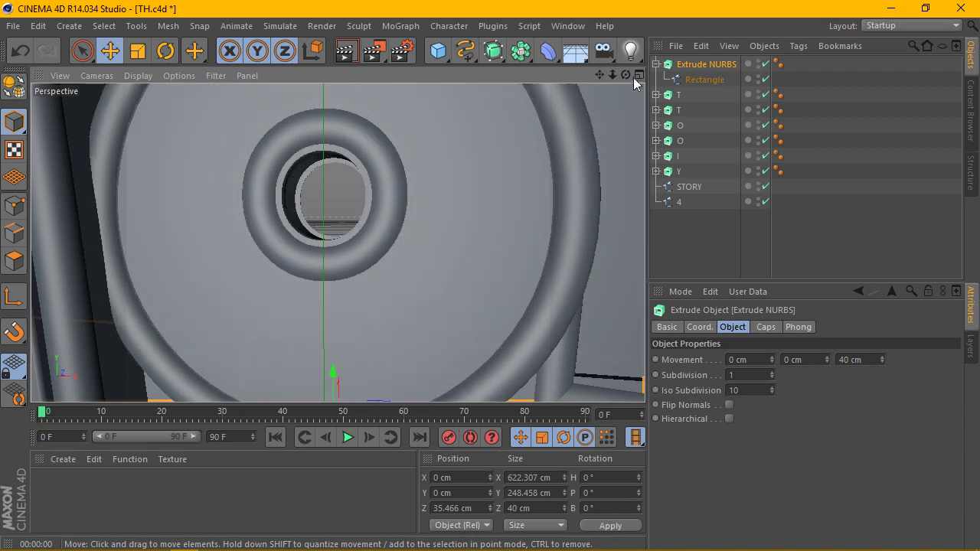
pyautogui.scroll(2, 337, 236)
pyautogui.scroll(2, 337, 241)
pyautogui.scroll(2, 337, 241)
pyautogui.scroll(2, 340, 237)
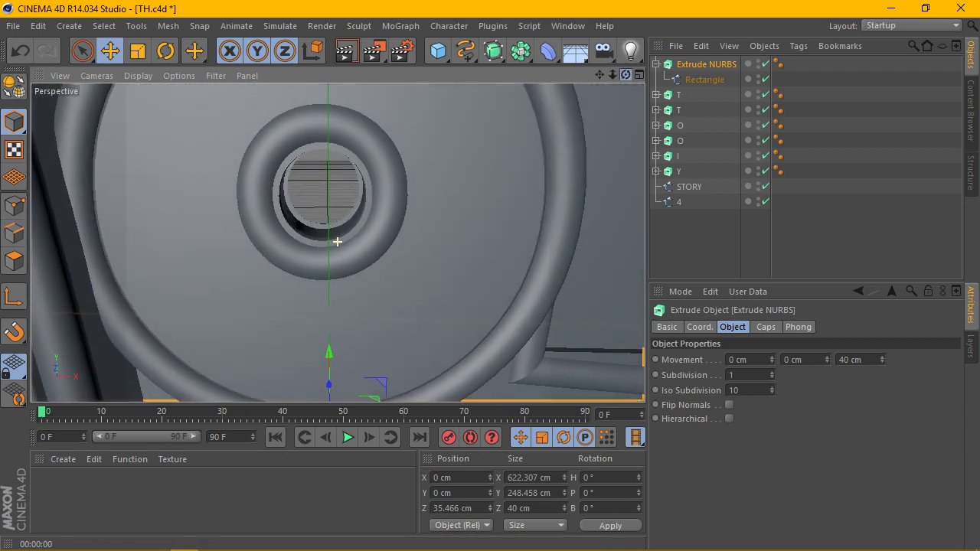
pyautogui.scroll(1, 339, 236)
pyautogui.click(346, 50)
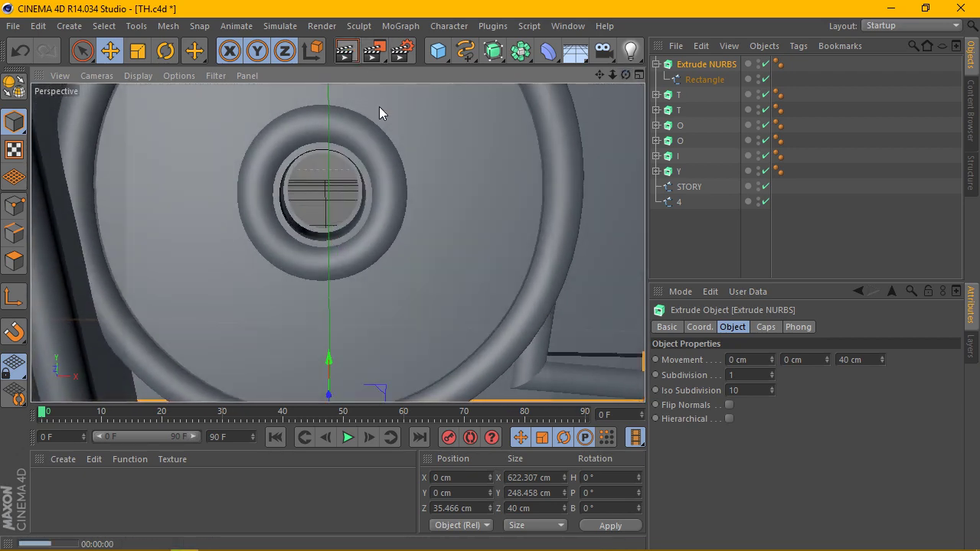
# - Zoom back out and select the second O extrusion
pyautogui.scroll(-2, 422, 234)
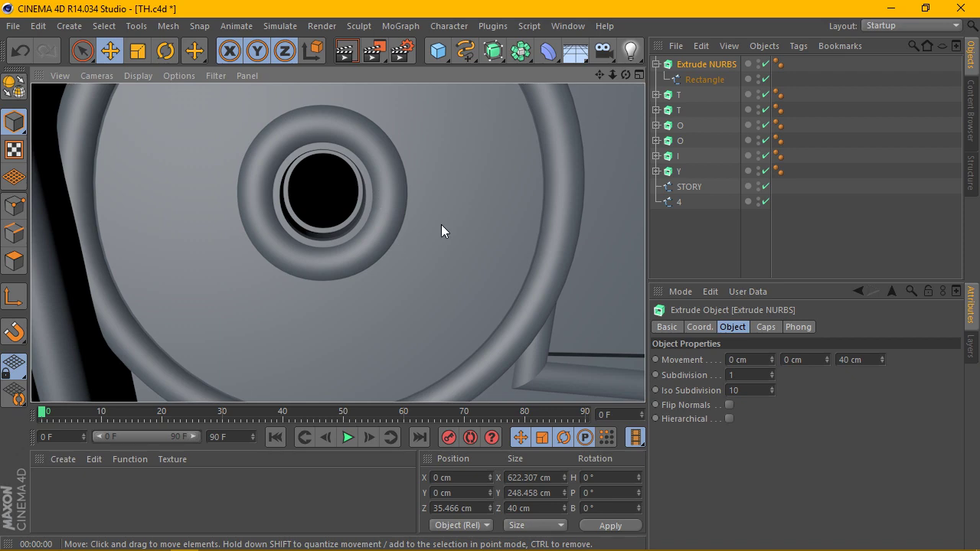
pyautogui.scroll(-3, 459, 203)
pyautogui.scroll(-3, 468, 192)
pyautogui.scroll(-2, 466, 195)
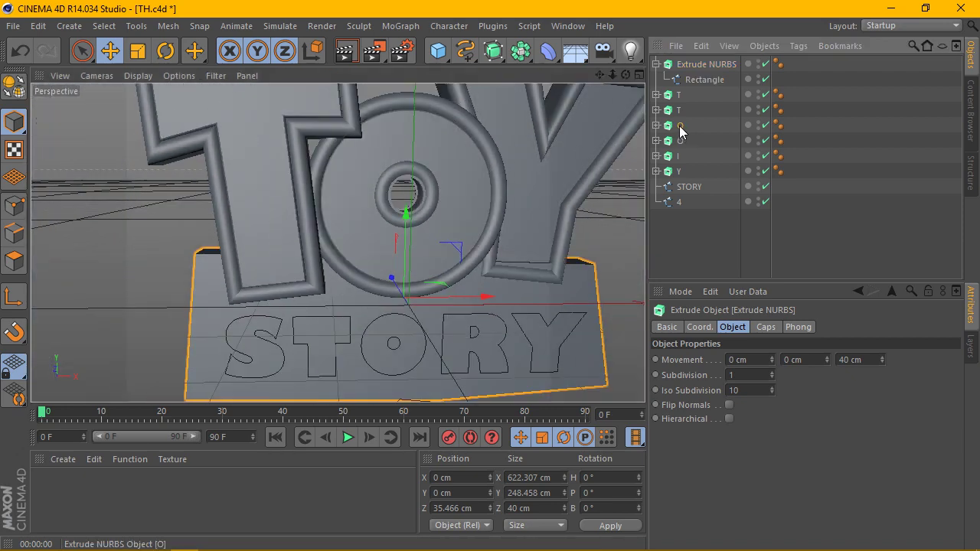
pyautogui.click(679, 144)
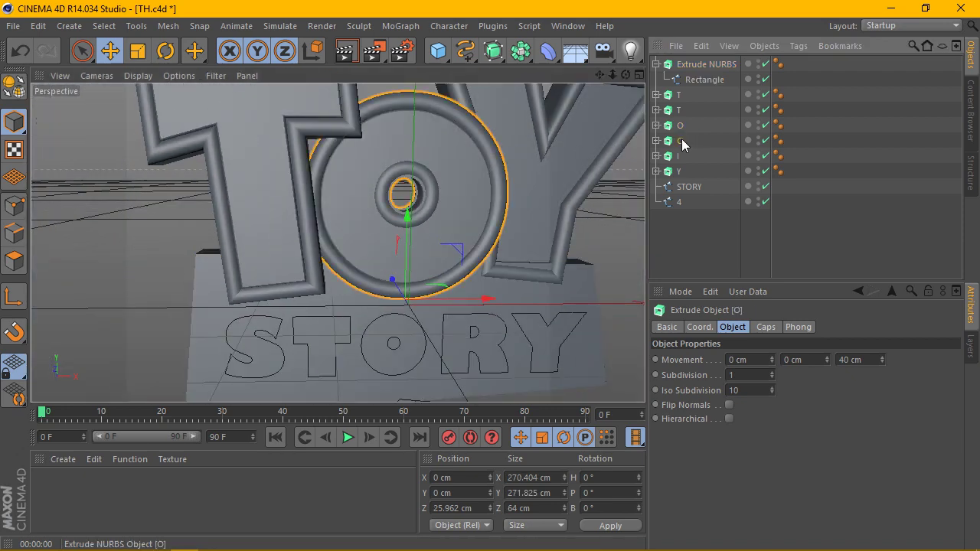
pyautogui.click(766, 327)
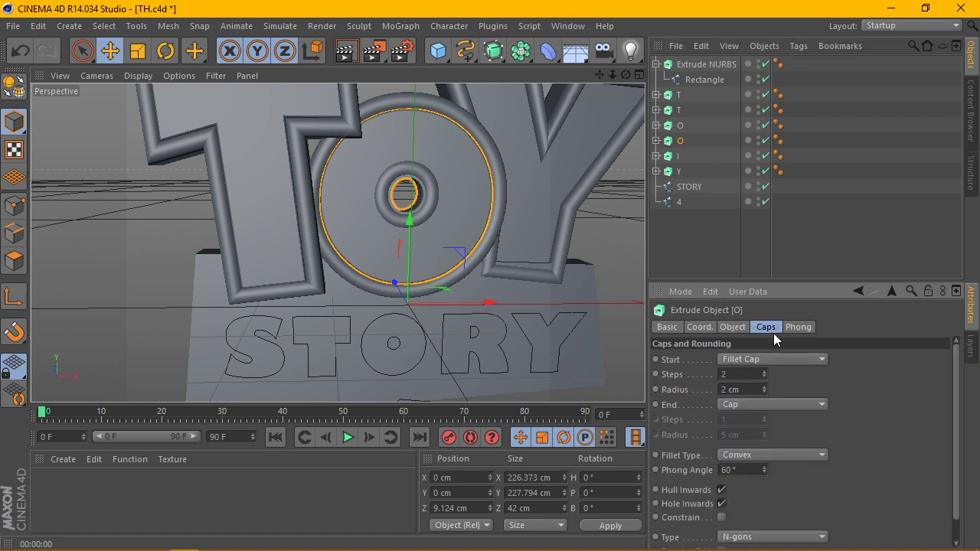
pyautogui.click(764, 387)
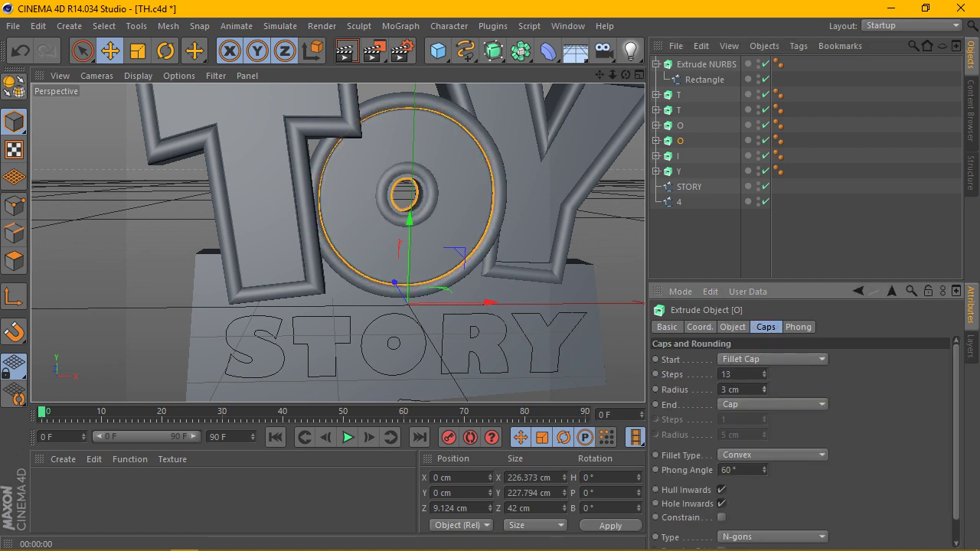
pyautogui.hotkey('ctrl', 'z')
pyautogui.hotkey('ctrl', 'z')
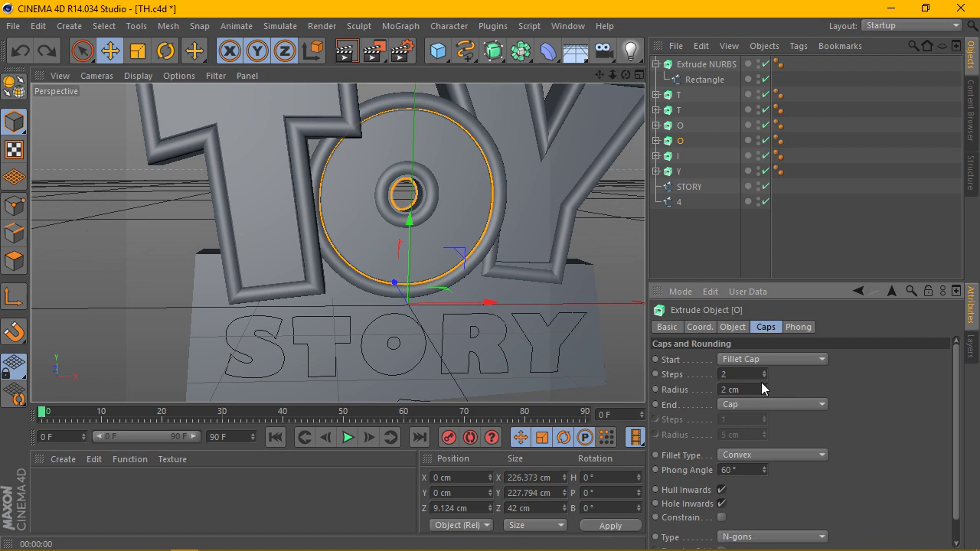
pyautogui.keyDown('alt'); pyautogui.moveTo(616, 93); pyautogui.dragTo(393, 218); pyautogui.keyUp('alt')
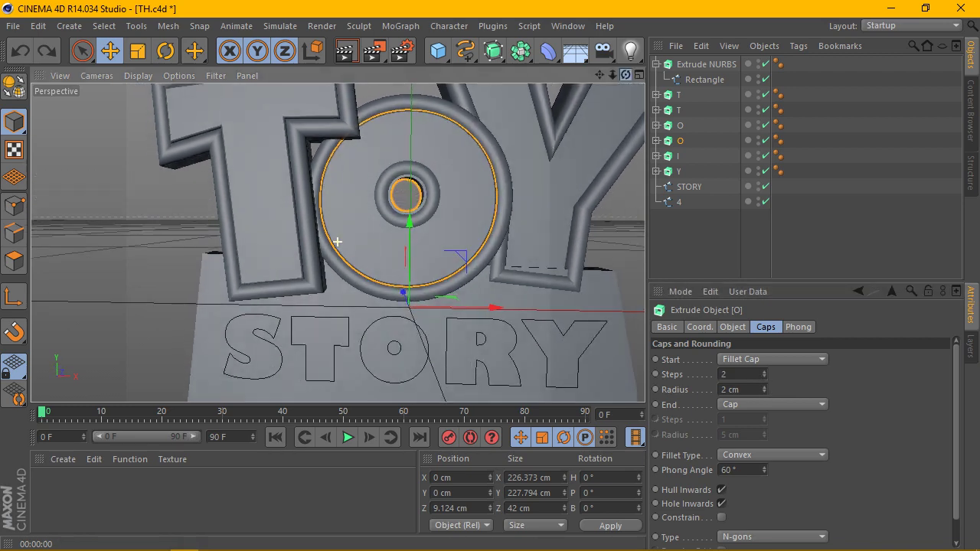
pyautogui.scroll(-3, 393, 218)
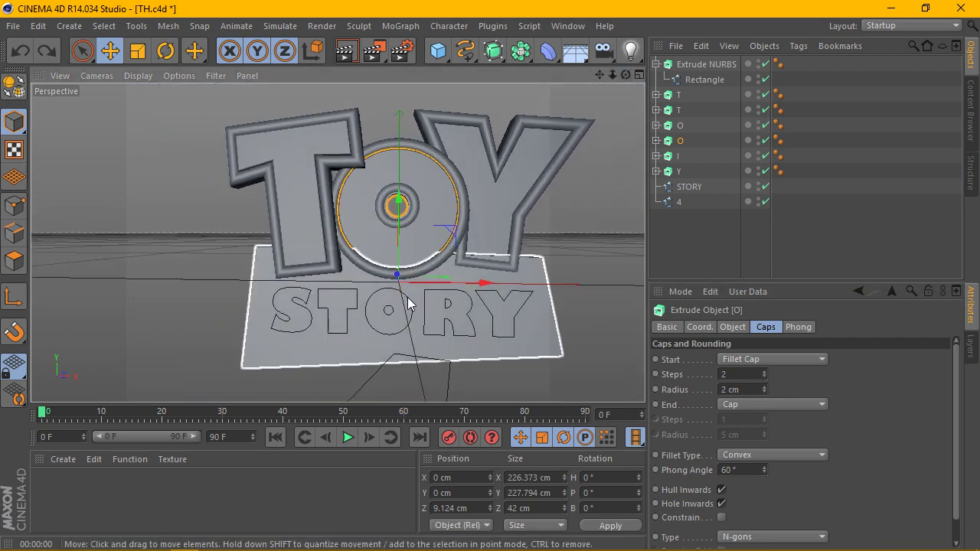
pyautogui.click(690, 187)
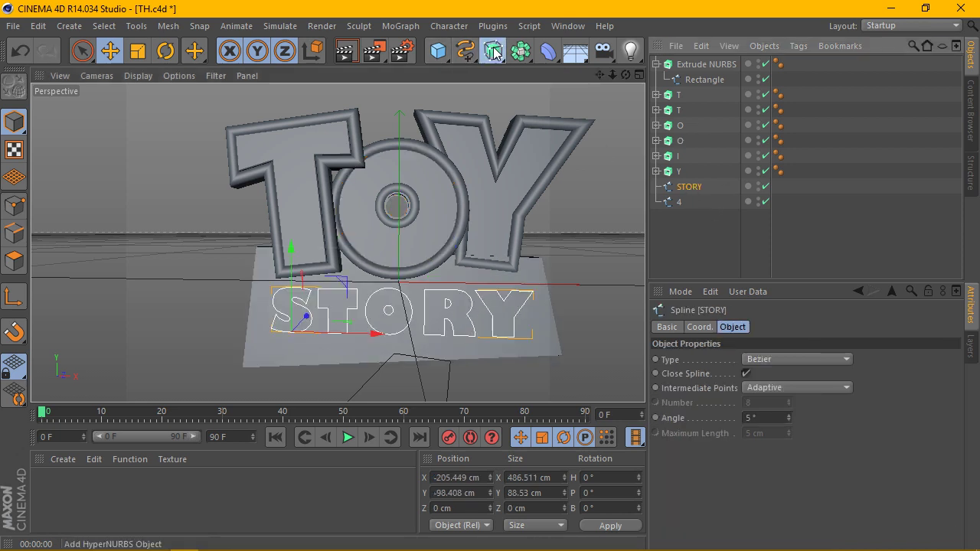
# - Extrude STORY with a new Extrude NURBS and give it a 1-step, 1 cm start Fillet Cap
pyautogui.moveTo(494, 52); pyautogui.dragTo(636, 70)
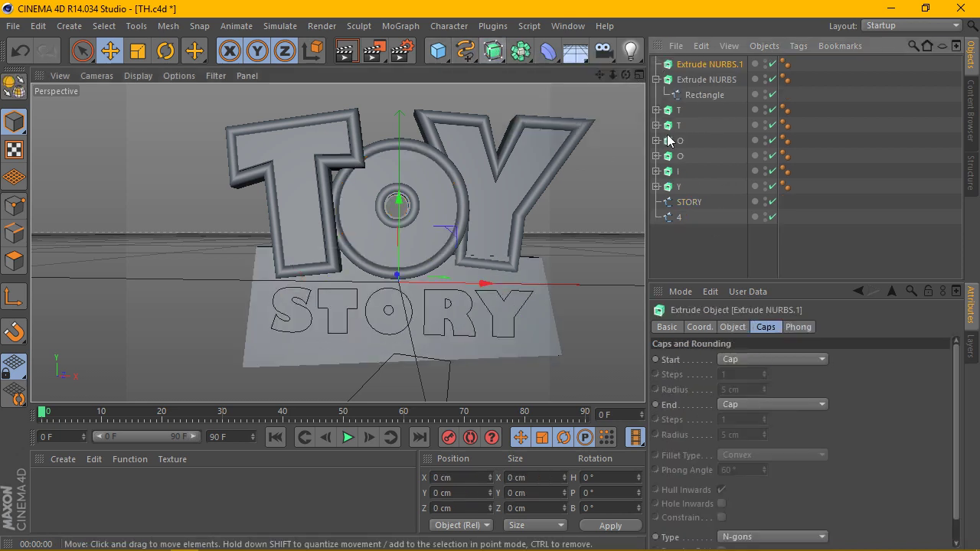
pyautogui.moveTo(701, 71); pyautogui.dragTo(696, 69)
pyautogui.click(705, 64)
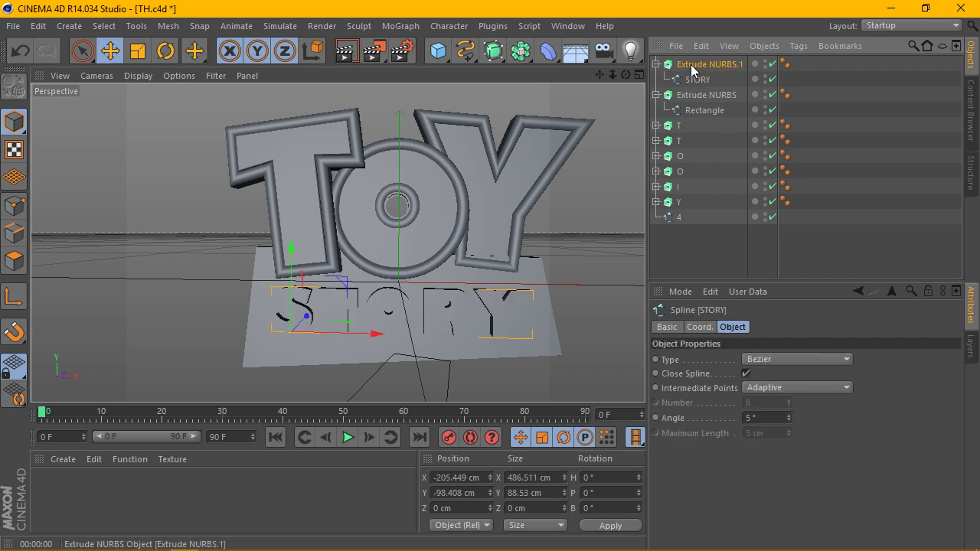
pyautogui.click(753, 360)
pyautogui.click(738, 410)
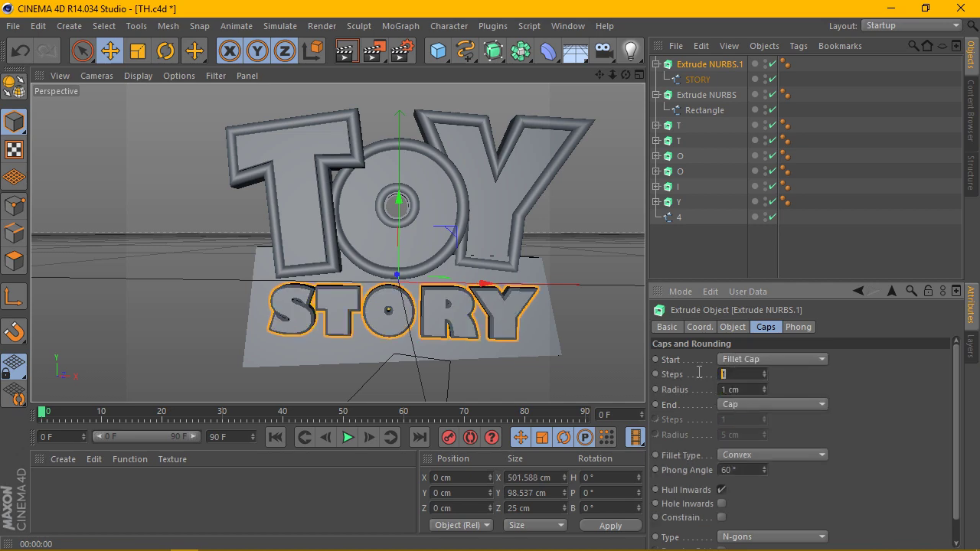
pyautogui.press('Return')
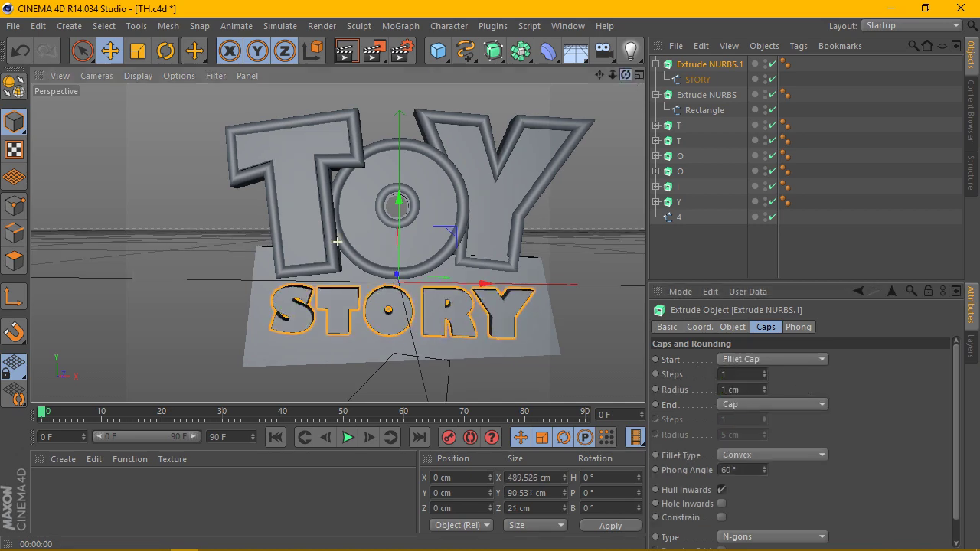
pyautogui.moveTo(626, 74); pyautogui.dragTo(677, 67)
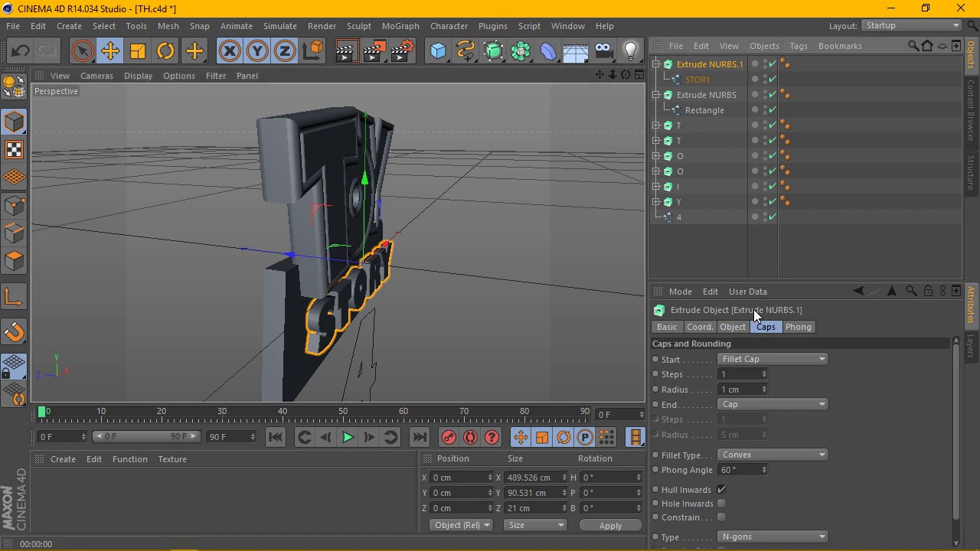
# - Set the STORY extrusion's Movement Z depth to 40 cm
pyautogui.click(733, 327)
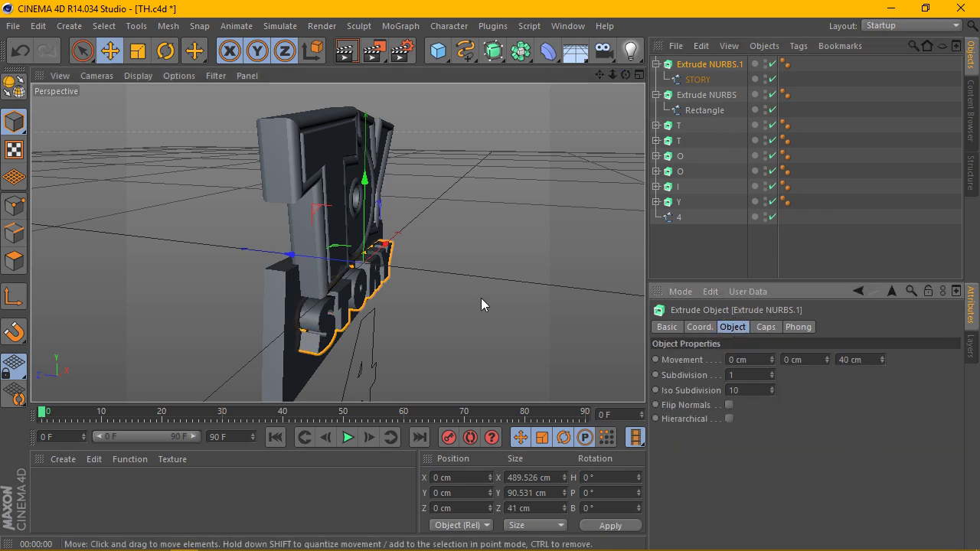
pyautogui.moveTo(481, 304)
pyautogui.keyDown('alt'); pyautogui.mouseDown()
pyautogui.moveTo(600, 96)
pyautogui.moveTo(536, 76)
pyautogui.mouseUp(); pyautogui.keyUp('alt')
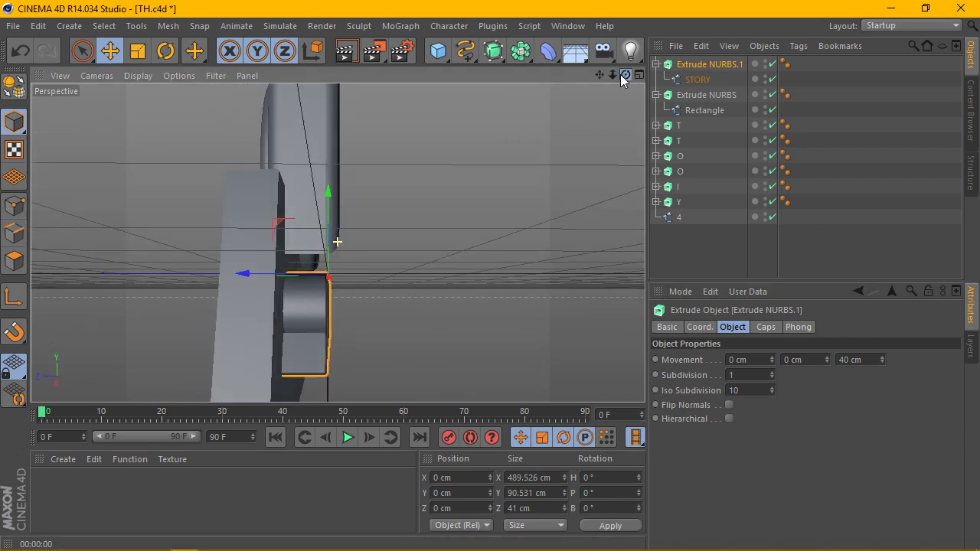
pyautogui.moveTo(622, 80); pyautogui.dragTo(616, 81)
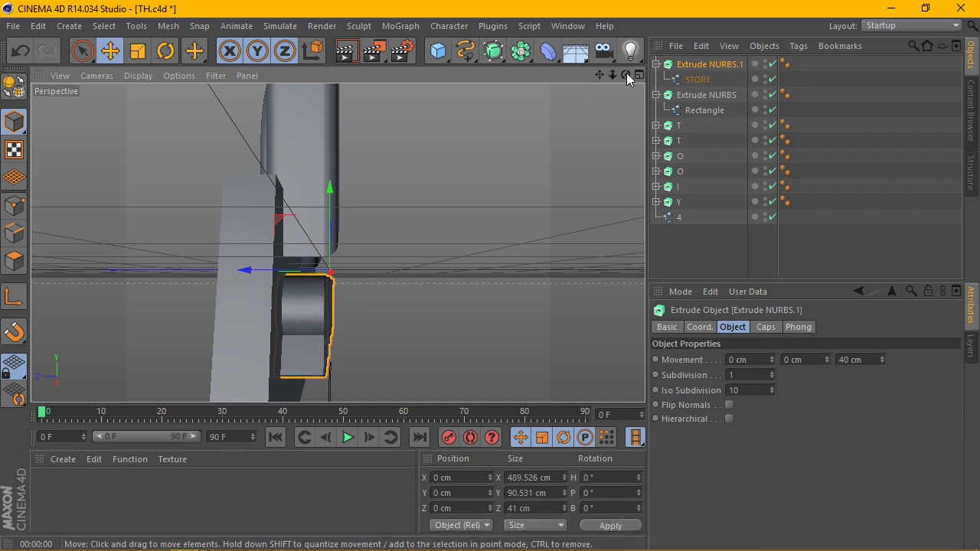
pyautogui.moveTo(626, 74); pyautogui.dragTo(416, 181)
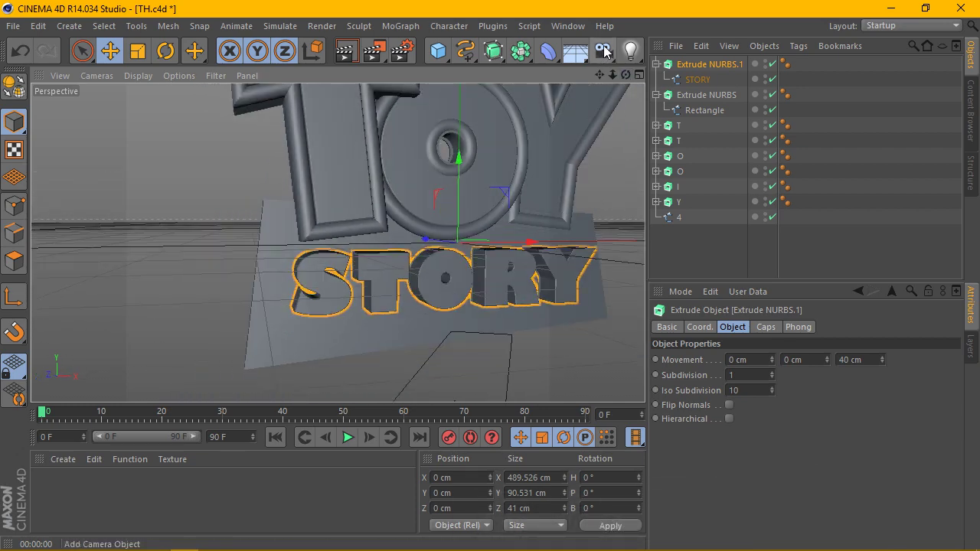
# - Add a Connect object and parent the STORY extrusion under it
pyautogui.moveTo(602, 75); pyautogui.dragTo(601, 75)
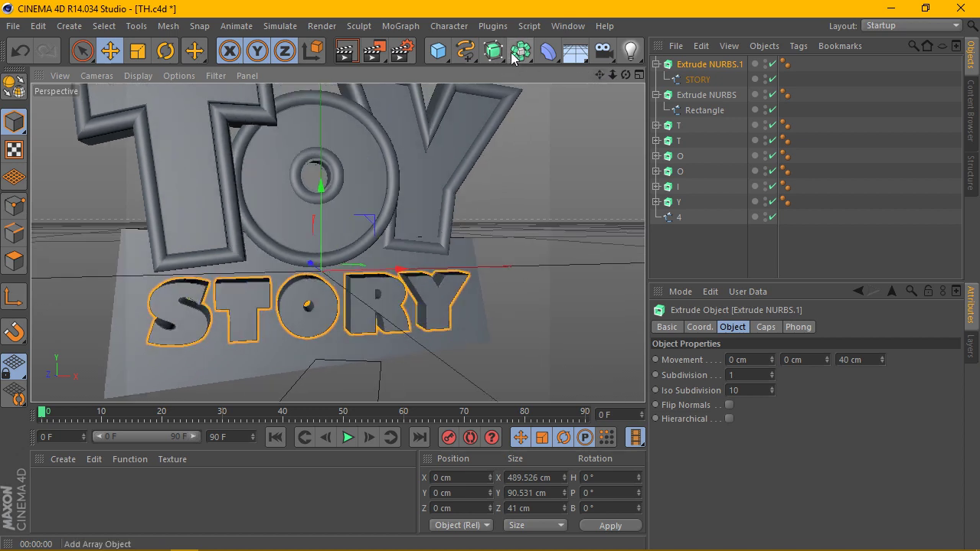
pyautogui.click(511, 54)
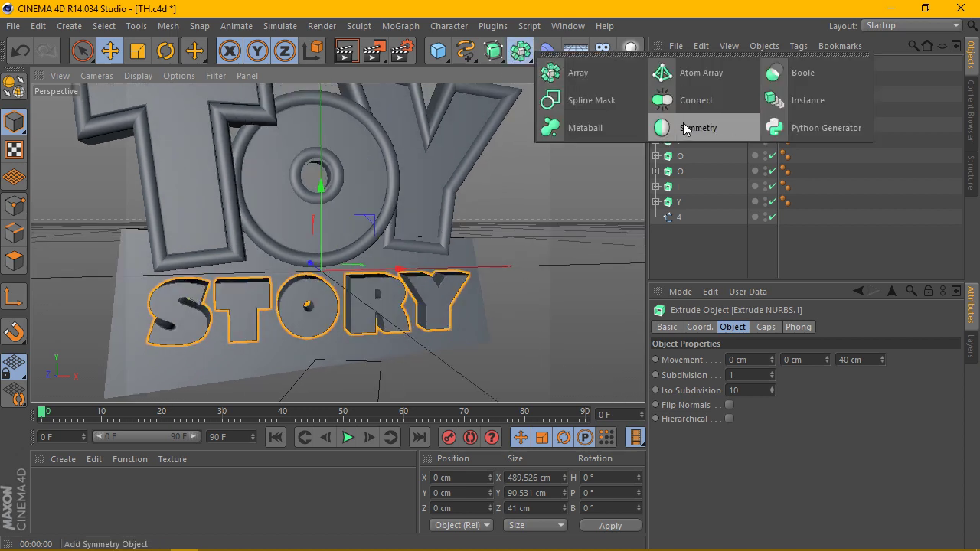
pyautogui.click(696, 101)
pyautogui.moveTo(697, 81); pyautogui.dragTo(692, 69)
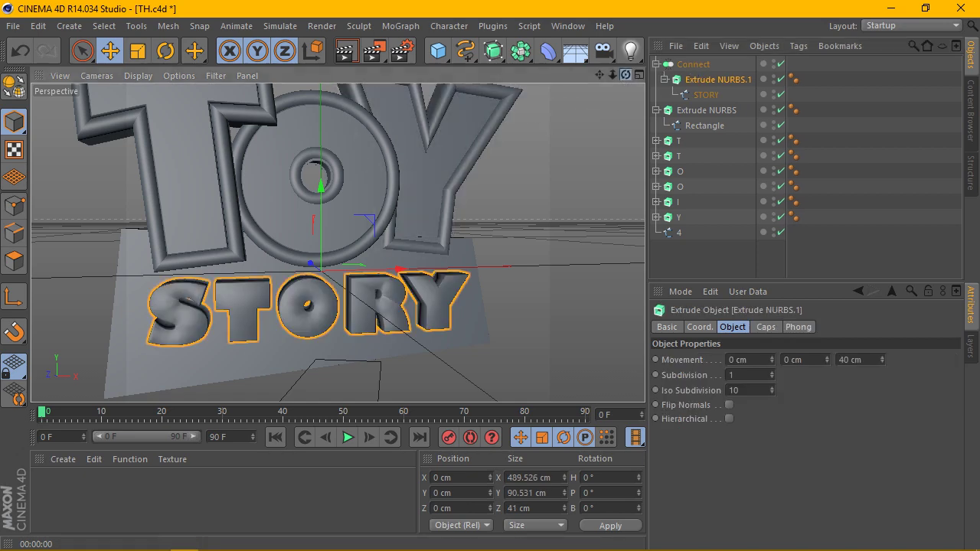
pyautogui.keyDown('alt'); pyautogui.moveTo(321, 230); pyautogui.dragTo(337, 253); pyautogui.keyUp('alt')
pyautogui.scroll(-3, 521, 140)
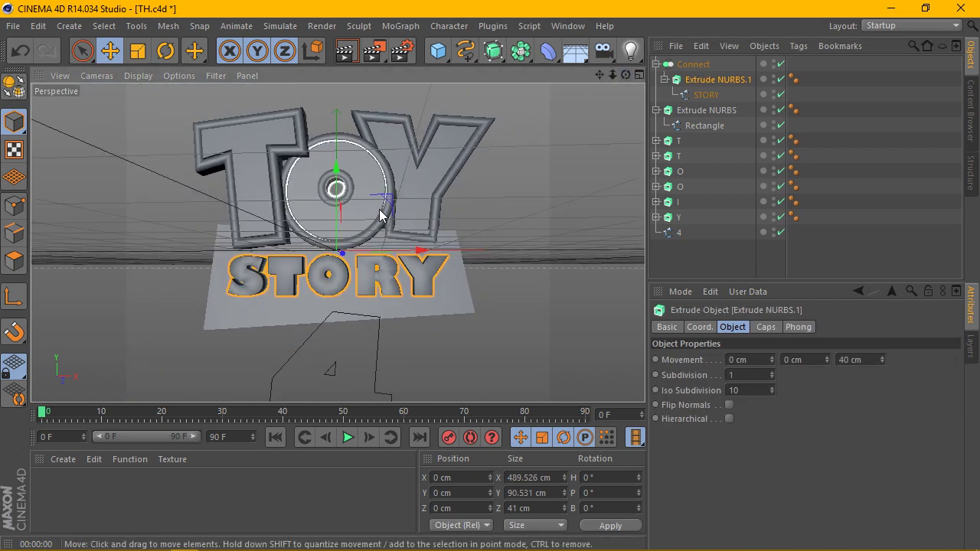
# - Set STORY's start and end caps to Fillet Cap with 2 steps and 2 cm radius
pyautogui.click(693, 65)
pyautogui.click(717, 80)
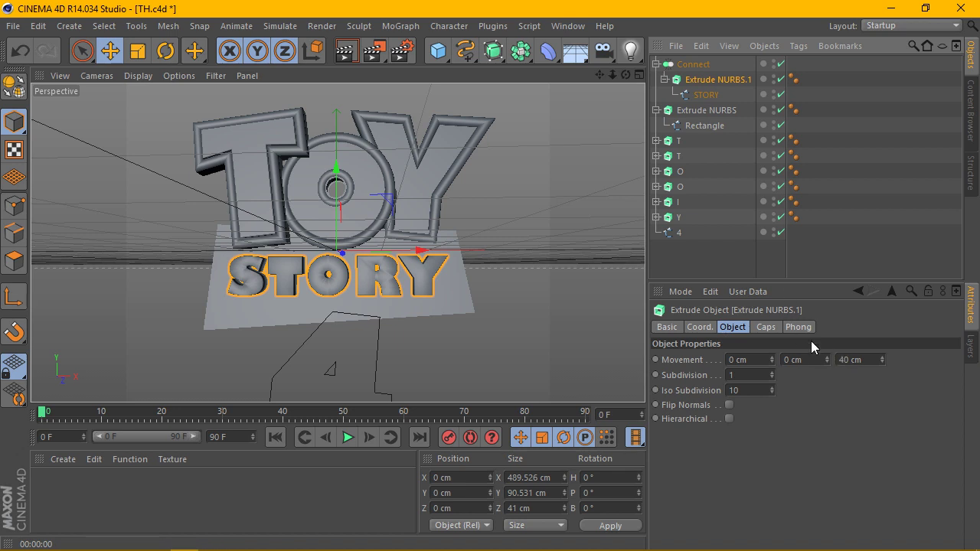
pyautogui.click(766, 327)
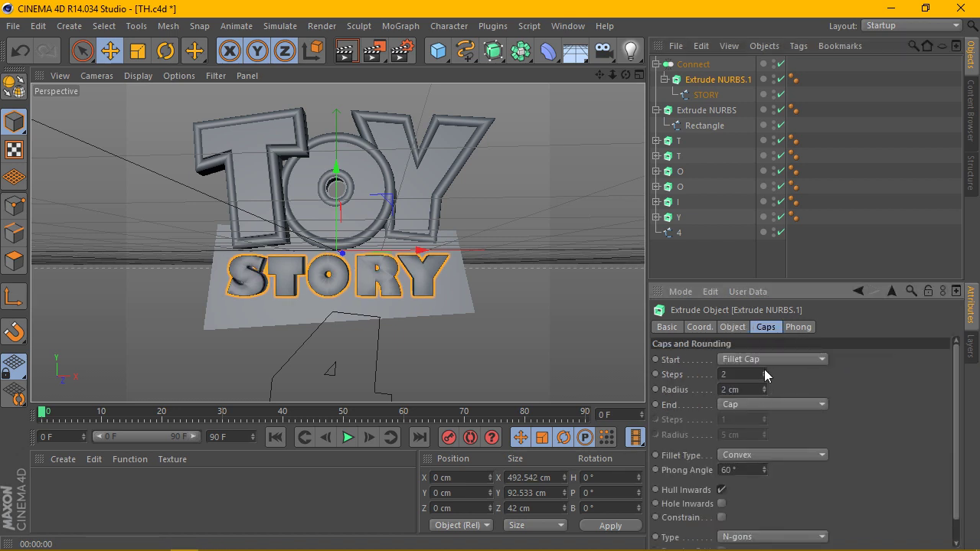
pyautogui.click(765, 402)
pyautogui.click(767, 465)
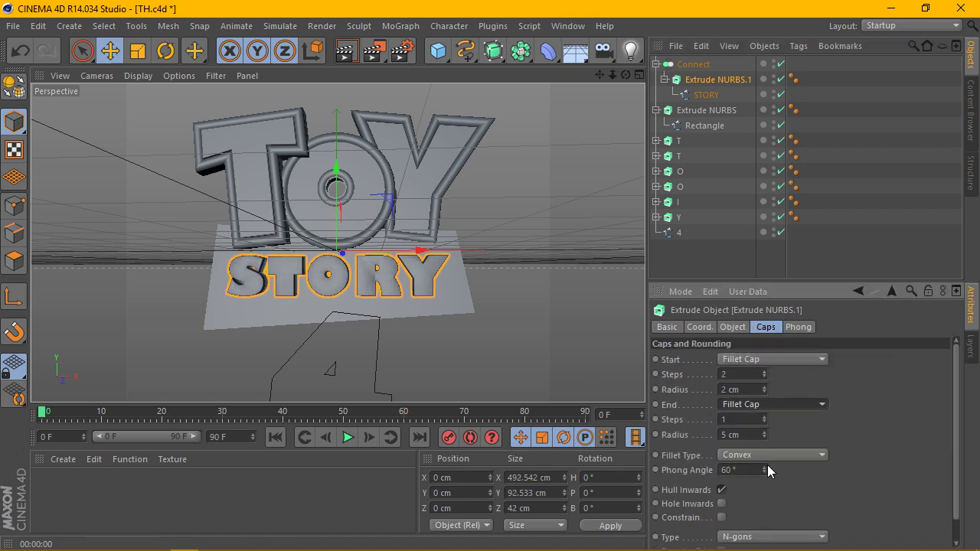
pyautogui.click(719, 434)
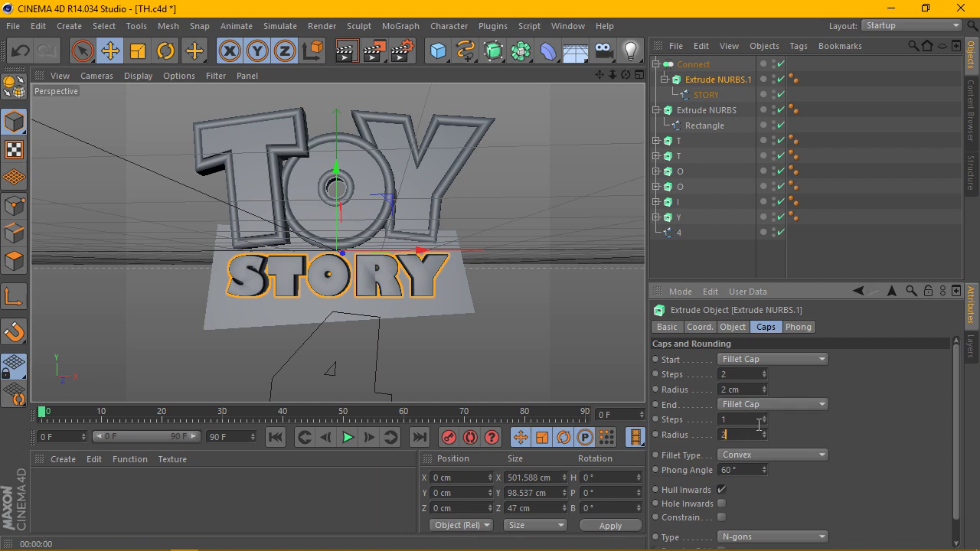
pyautogui.write('2')
pyautogui.press('Return')
pyautogui.scroll(2, 394, 252)
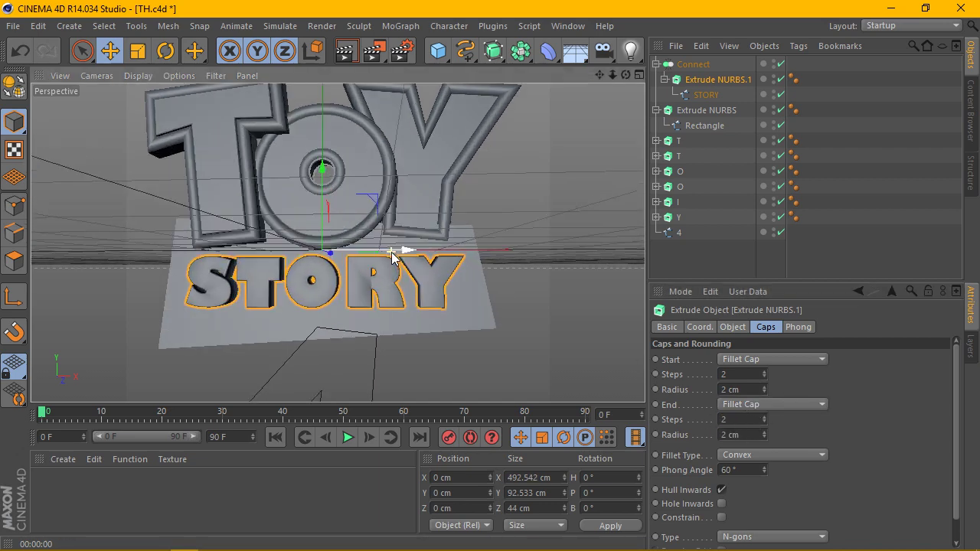
pyautogui.scroll(2, 396, 249)
pyautogui.keyDown('alt'); pyautogui.moveTo(338, 240); pyautogui.dragTo(348, 213); pyautogui.keyUp('alt')
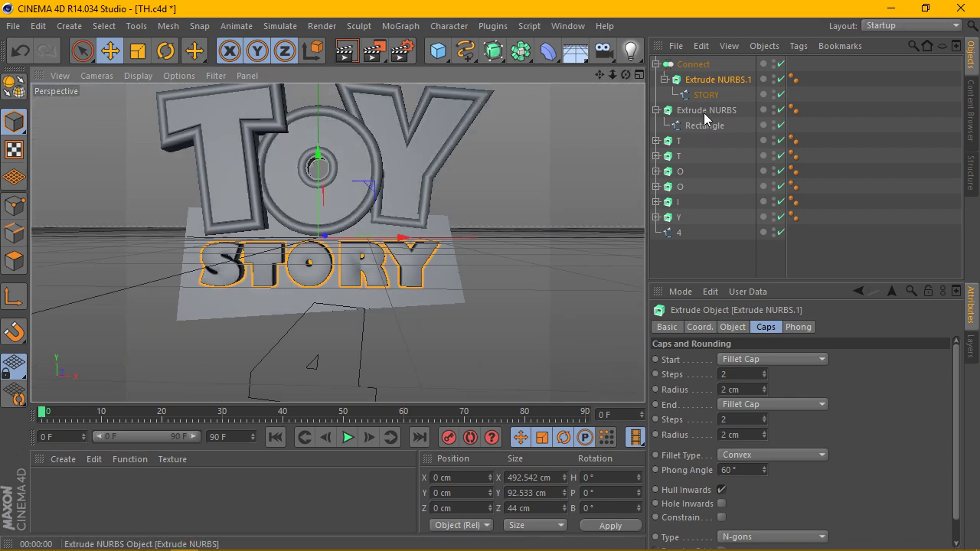
# - Give the backing plate a 5-step, 5 cm fillet front cap and render a preview
pyautogui.click(704, 112)
pyautogui.click(779, 360)
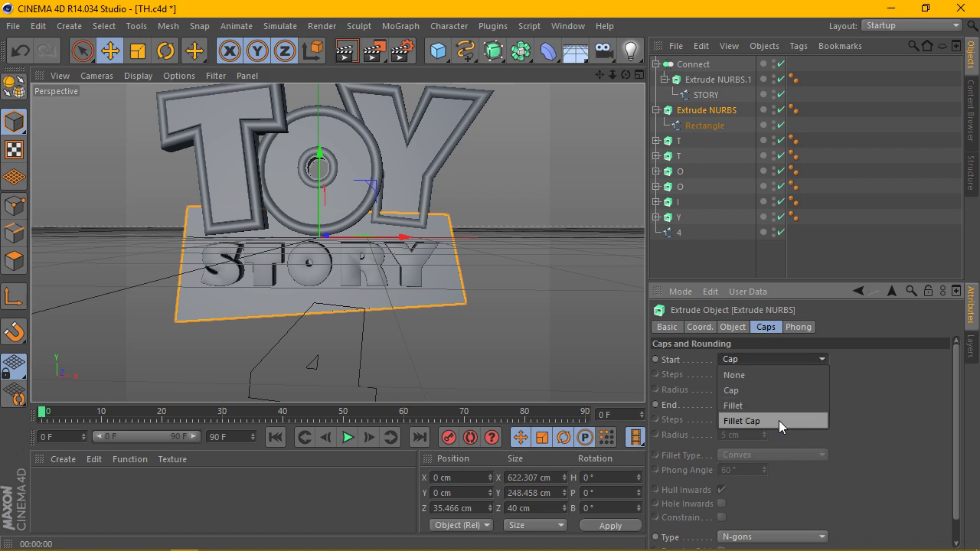
pyautogui.click(778, 420)
pyautogui.click(765, 371)
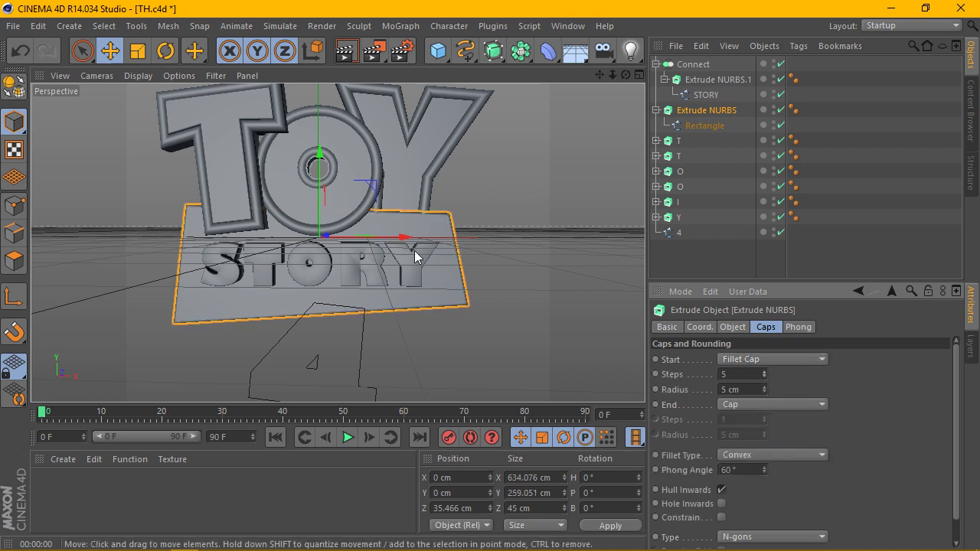
pyautogui.hotkey('ctrl', 'r')
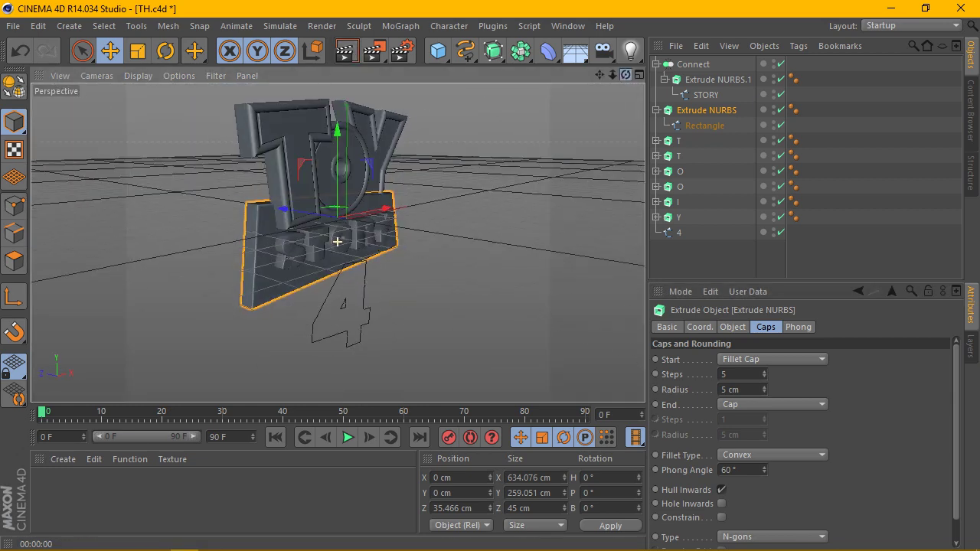
# - Push the backing plate further back along Z to 43.758 cm
pyautogui.keyDown('alt'); pyautogui.moveTo(337, 241); pyautogui.dragTo(337, 242); pyautogui.keyUp('alt')
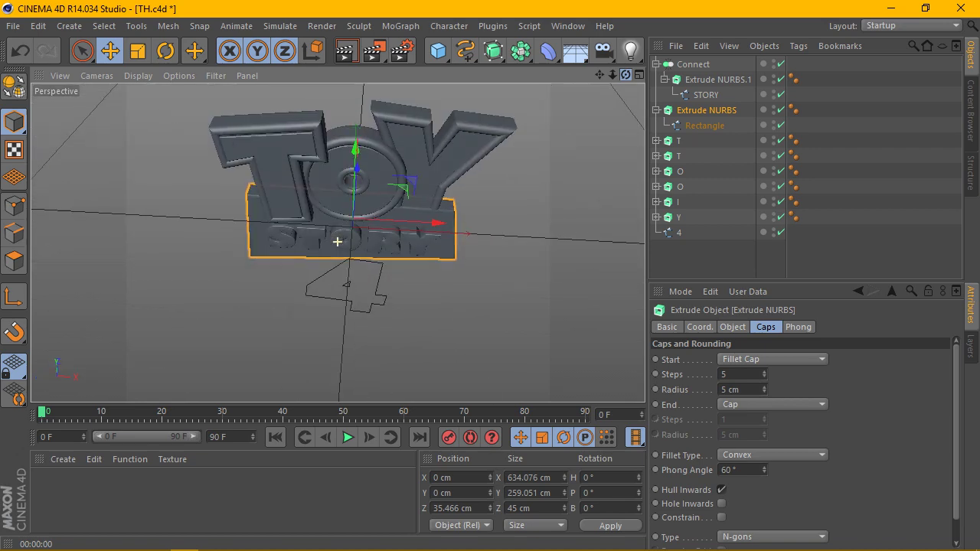
pyautogui.moveTo(626, 74); pyautogui.dragTo(478, 180)
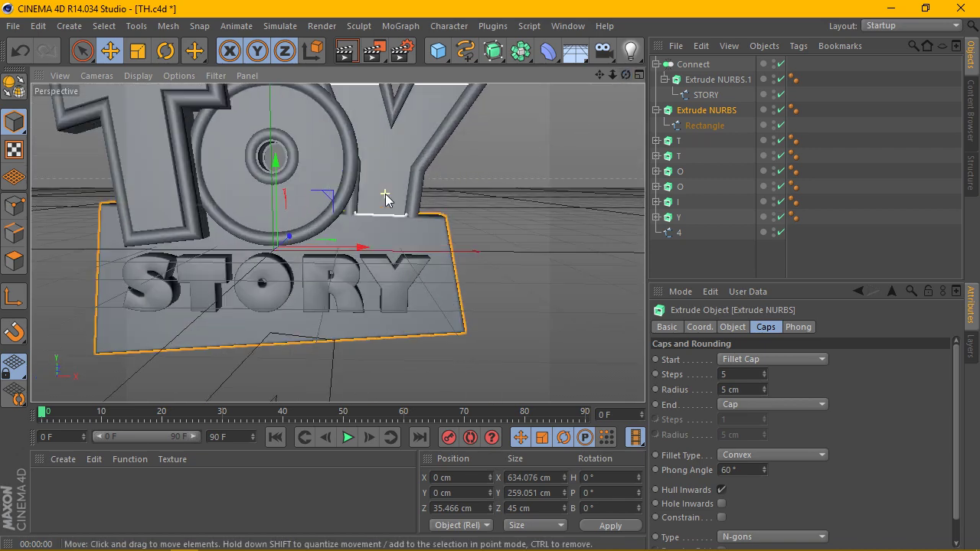
pyautogui.keyDown('alt'); pyautogui.moveTo(385, 195); pyautogui.dragTo(409, 222); pyautogui.keyUp('alt')
pyautogui.scroll(-5, 409, 222)
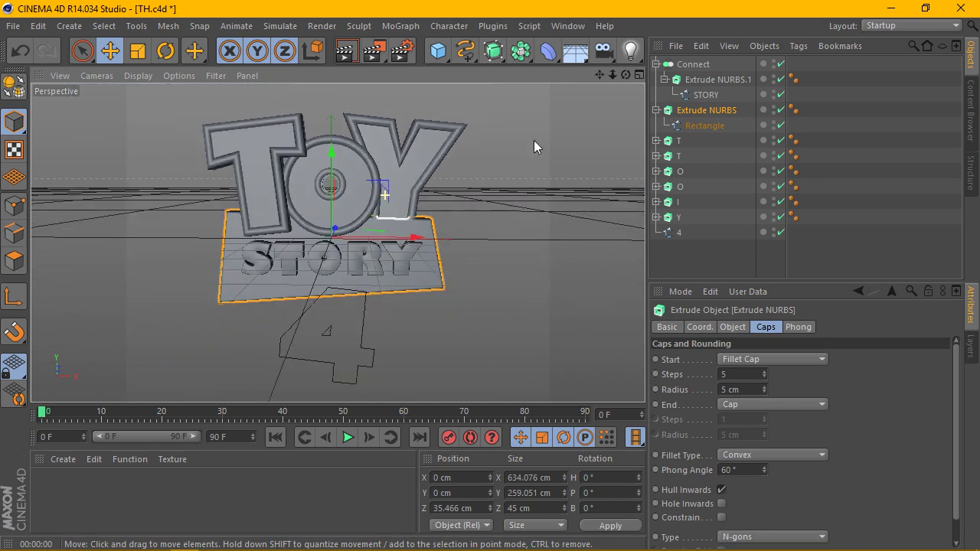
pyautogui.moveTo(534, 146)
pyautogui.keyDown('alt'); pyautogui.mouseDown()
pyautogui.moveTo(337, 241)
pyautogui.moveTo(346, 242)
pyautogui.mouseUp(); pyautogui.keyUp('alt')
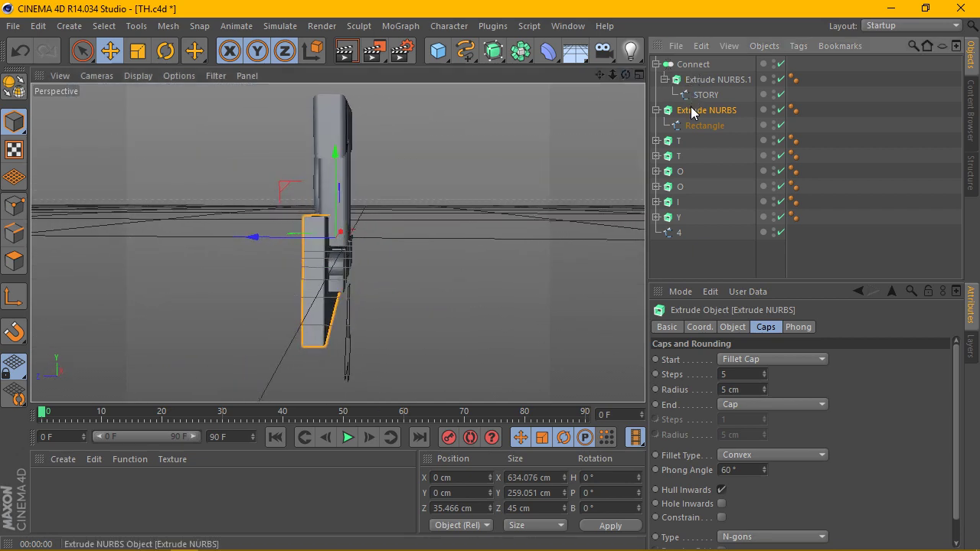
pyautogui.moveTo(299, 237); pyautogui.dragTo(359, 242)
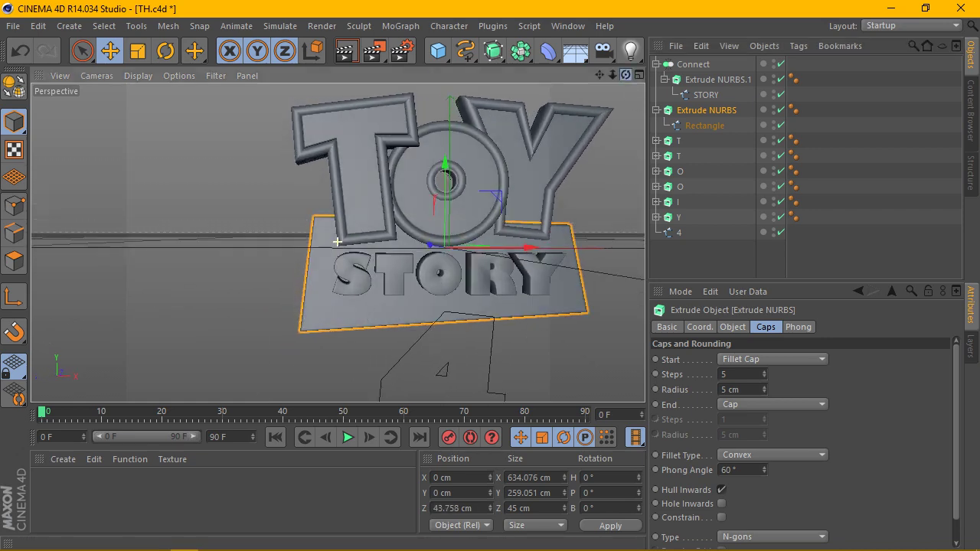
pyautogui.moveTo(599, 75)
pyautogui.mouseDown()
pyautogui.moveTo(337, 242)
pyautogui.moveTo(626, 74)
pyautogui.mouseUp()
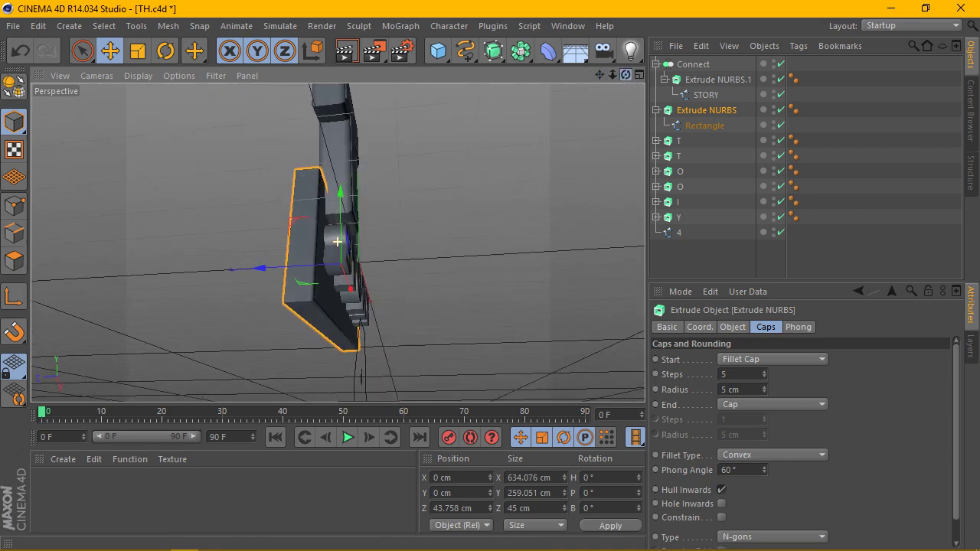
# - Increase the extrusion depth of the STORY lettering
pyautogui.click(713, 79)
pyautogui.click(741, 327)
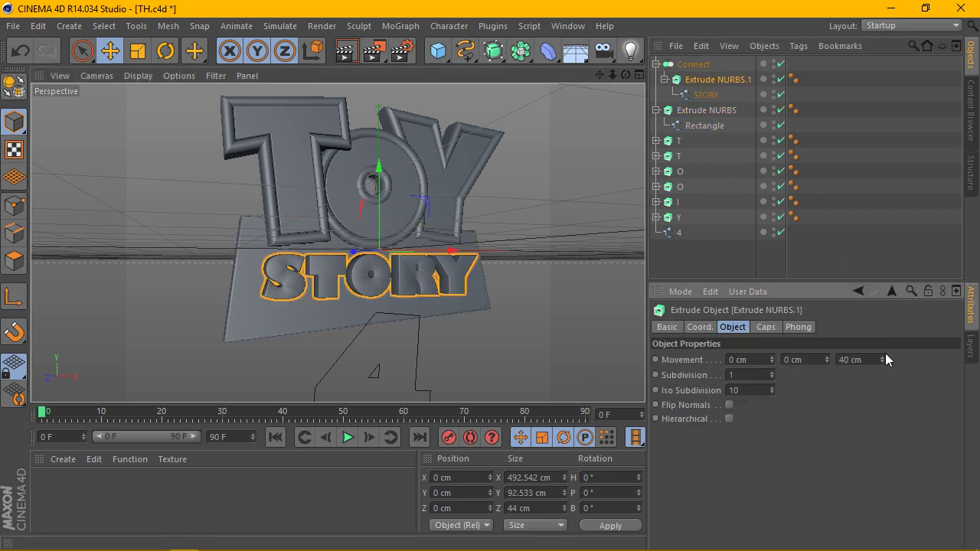
pyautogui.moveTo(883, 357); pyautogui.dragTo(883, 346)
pyautogui.moveTo(626, 74)
pyautogui.mouseDown()
pyautogui.moveTo(337, 242)
pyautogui.moveTo(633, 74)
pyautogui.mouseUp()
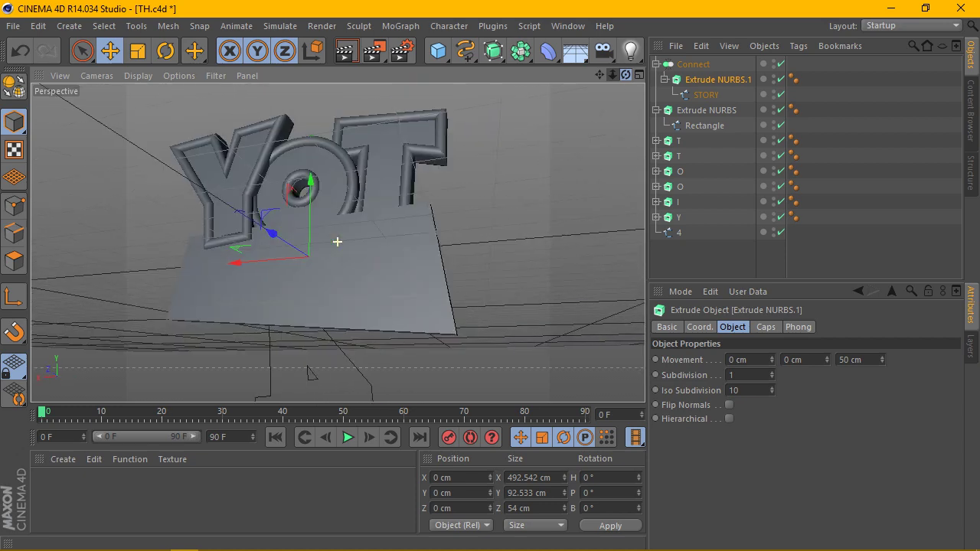
# - Give the backing plate a 5-step, 5 cm fillet back cap
pyautogui.click(693, 64)
pyautogui.click(706, 111)
pyautogui.click(766, 327)
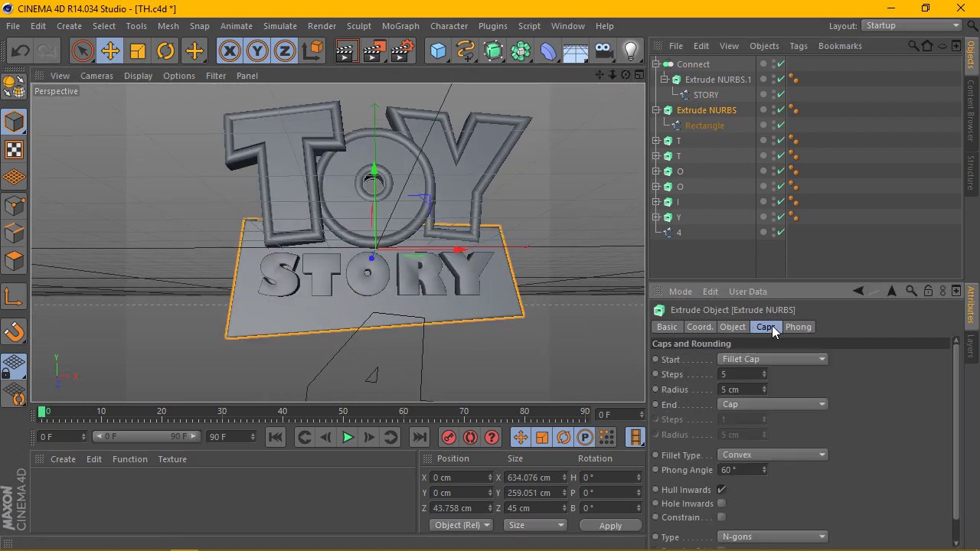
pyautogui.click(803, 412)
pyautogui.click(789, 459)
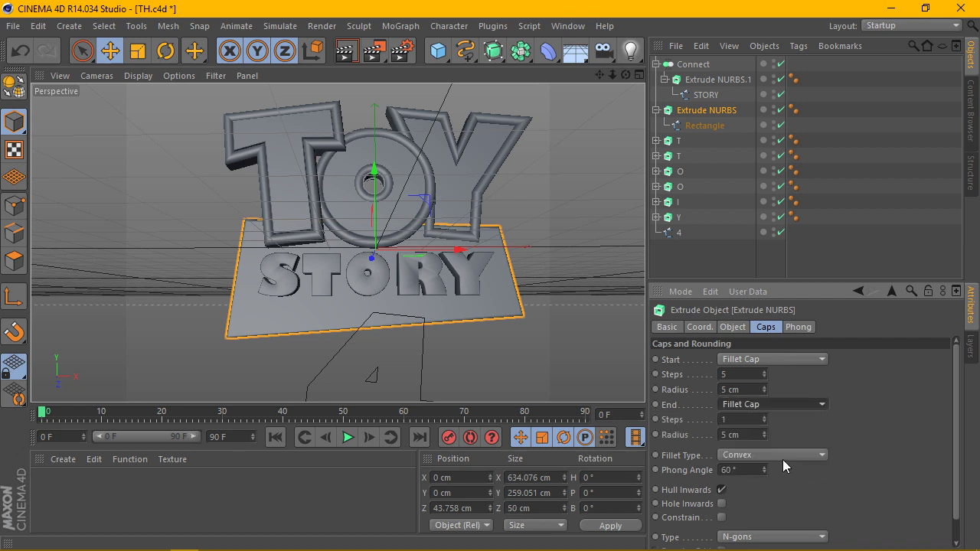
pyautogui.click(721, 419)
pyautogui.write('5')
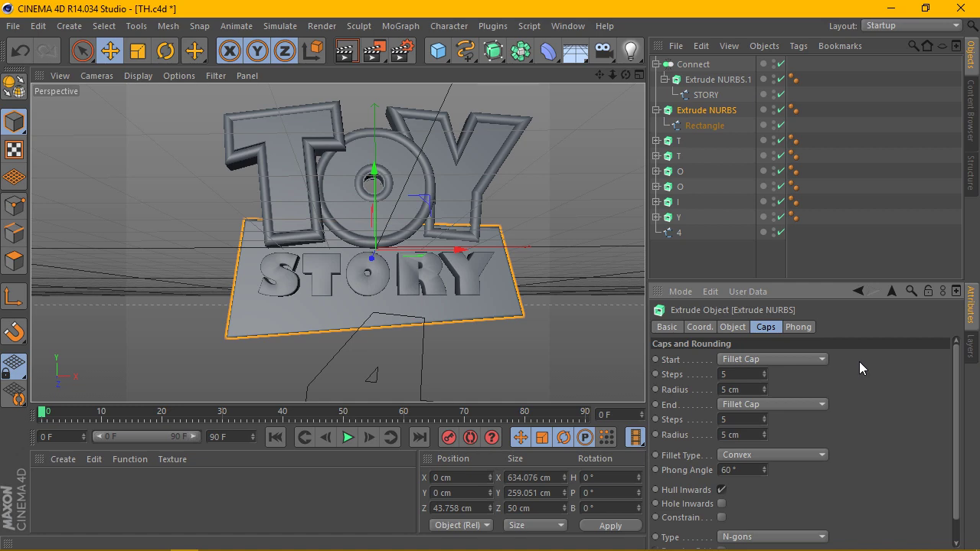
# - Bring the 4 outline into view below the logo and render a preview
pyautogui.keyDown('alt'); pyautogui.moveTo(373, 155); pyautogui.dragTo(384, 184); pyautogui.keyUp('alt')
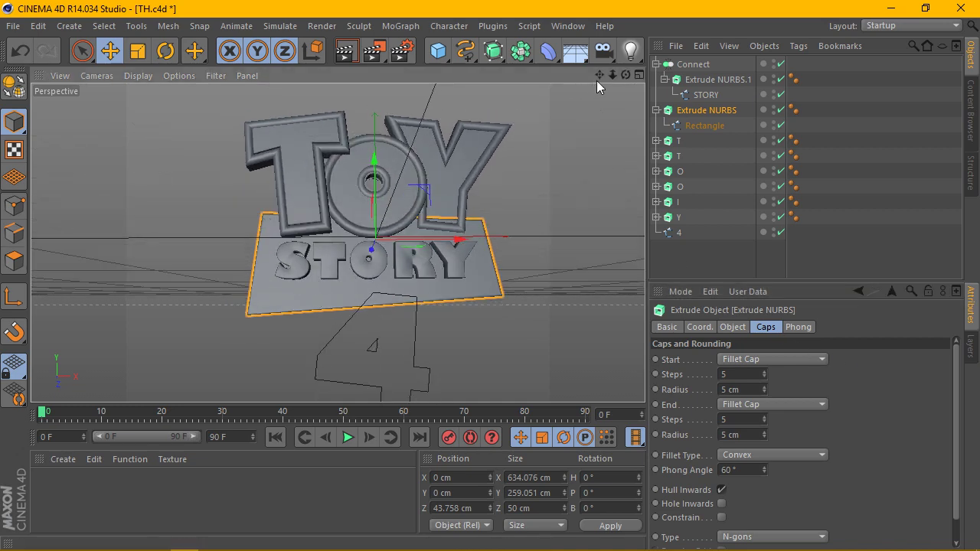
pyautogui.moveTo(599, 74)
pyautogui.mouseDown()
pyautogui.moveTo(582, 92)
pyautogui.moveTo(341, 103)
pyautogui.mouseUp()
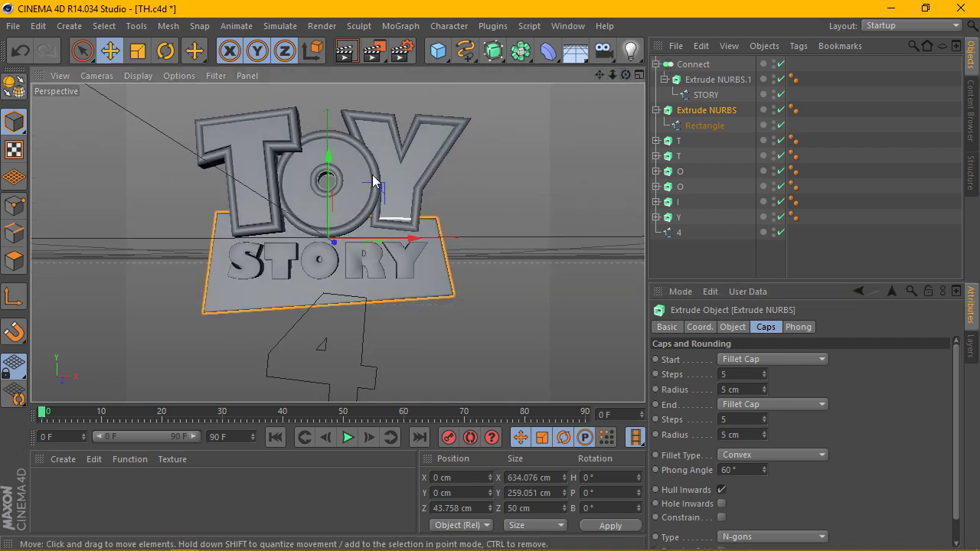
pyautogui.hotkey('ctrl', 'r')
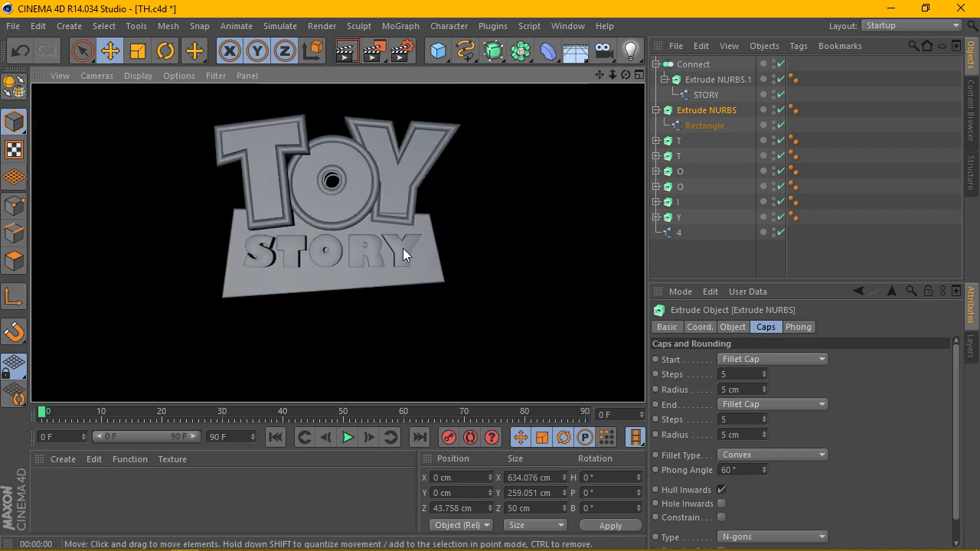
# - Collapse the object groups and rename the I letter extrusion to Y
pyautogui.keyDown('alt'); pyautogui.moveTo(403, 248); pyautogui.dragTo(330, 337, button='right'); pyautogui.keyUp('alt')
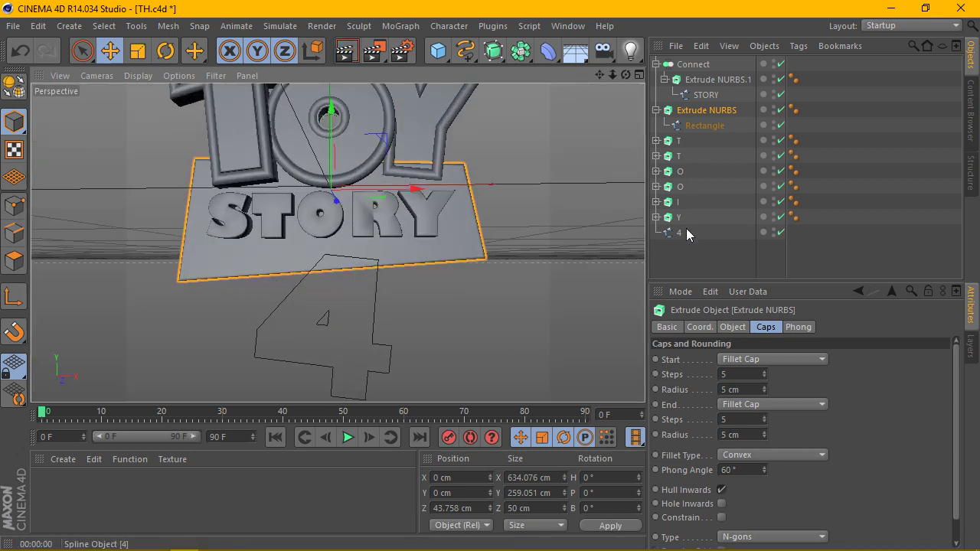
pyautogui.click(678, 233)
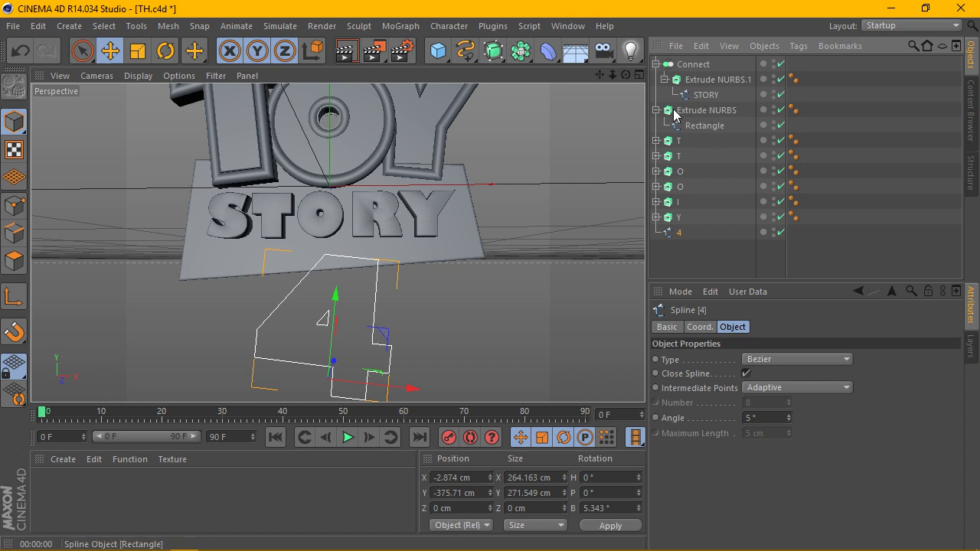
pyautogui.click(655, 65)
pyautogui.click(655, 80)
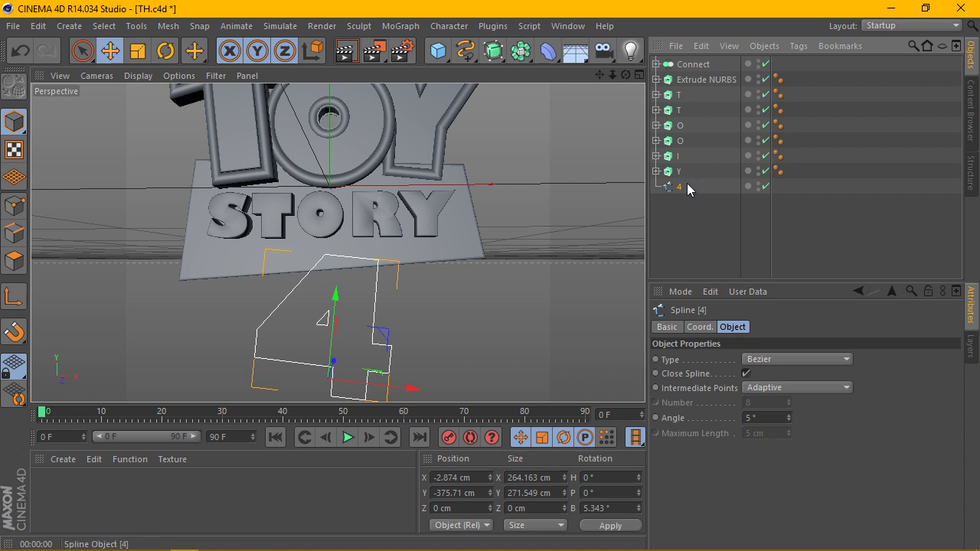
pyautogui.click(680, 155)
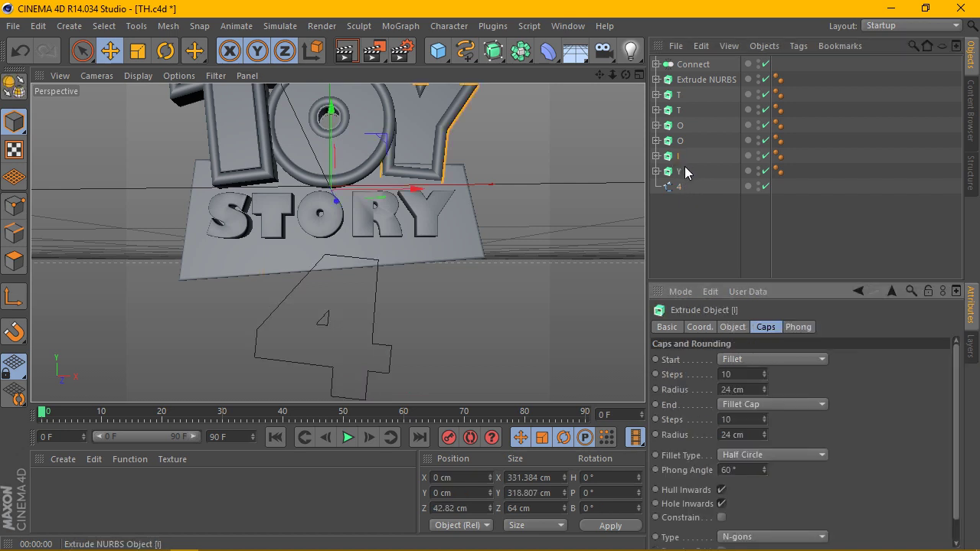
pyautogui.doubleClick(680, 157)
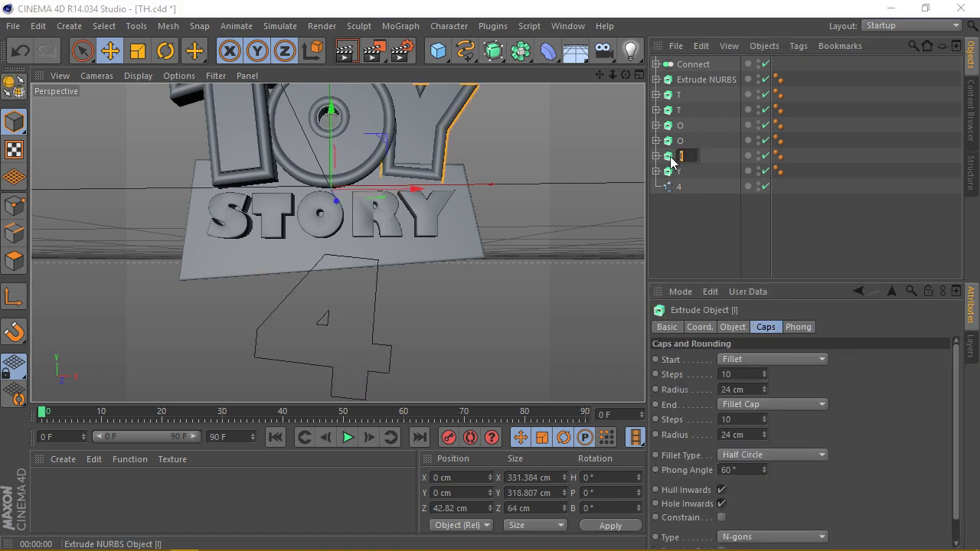
pyautogui.write('Y')
pyautogui.press('Return')
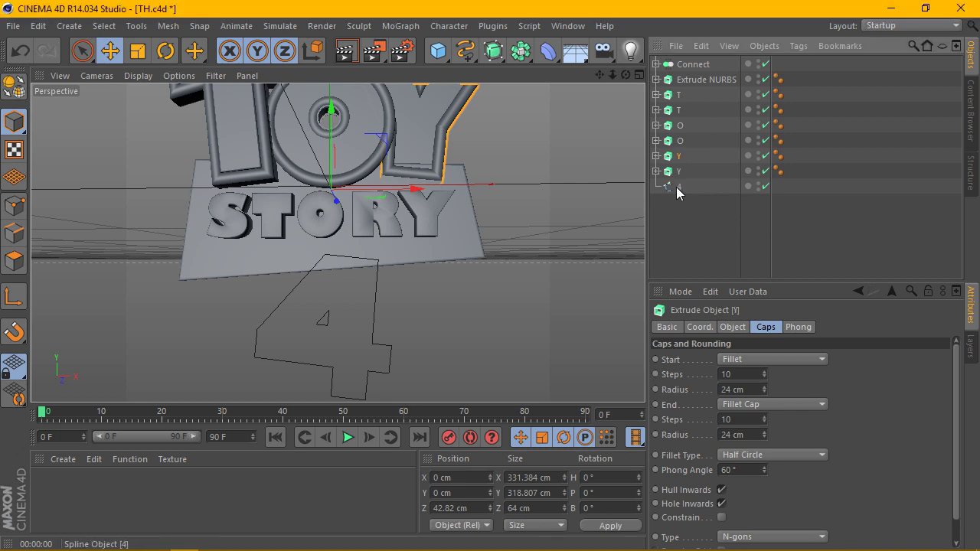
# - Duplicate the 4 spline as 4.1 and delete the extra Y.1 copy
pyautogui.keyDown('ctrl'); pyautogui.click(677, 191); pyautogui.keyUp('ctrl')
pyautogui.keyDown('ctrl'); pyautogui.moveTo(678, 193); pyautogui.dragTo(682, 225); pyautogui.keyUp('ctrl')
pyautogui.click(682, 202)
pyautogui.press('Delete')
# - Duplicate the Y extrusion and replace its spline with the 4 outline
pyautogui.click(676, 159)
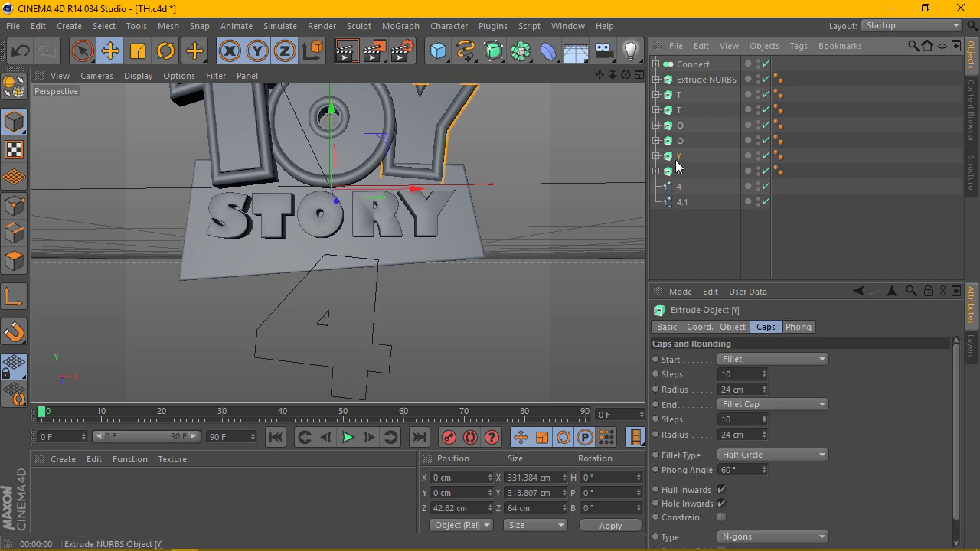
pyautogui.keyDown('ctrl'); pyautogui.moveTo(677, 159); pyautogui.dragTo(675, 238); pyautogui.keyUp('ctrl')
pyautogui.click(656, 218)
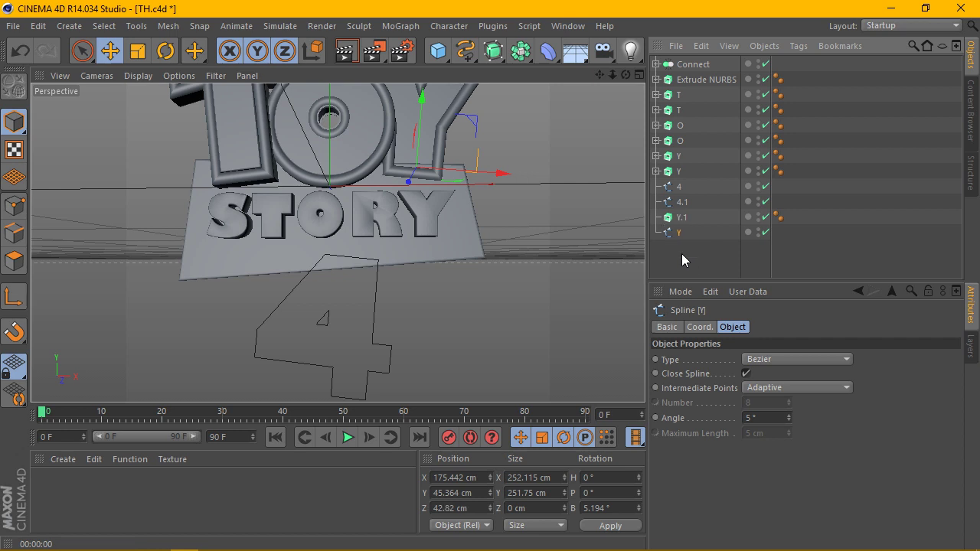
pyautogui.press('Delete')
pyautogui.moveTo(679, 187)
pyautogui.mouseDown()
pyautogui.moveTo(679, 222)
pyautogui.moveTo(684, 205)
pyautogui.mouseUp()
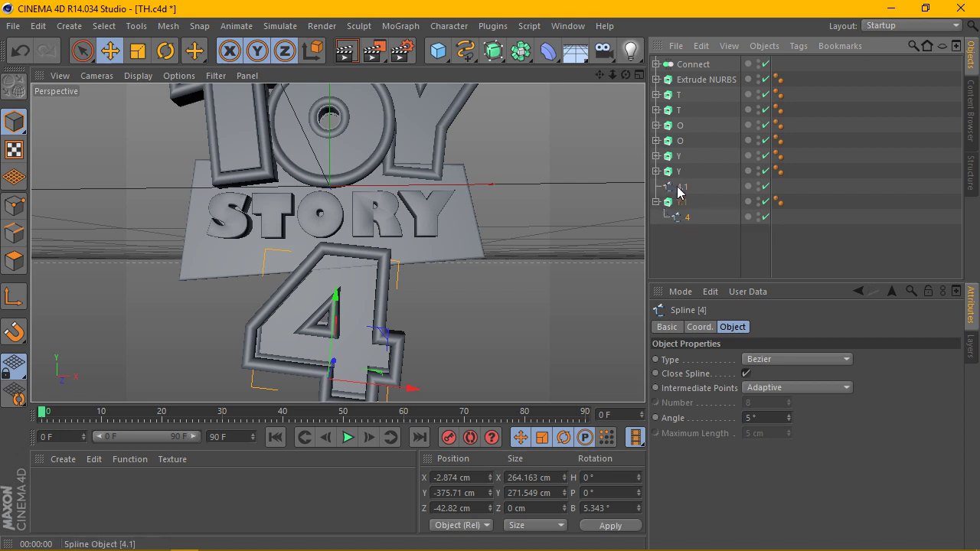
# - Make a second Y extrusion copy holding the 4.1 spline instead
pyautogui.click(679, 189)
pyautogui.click(659, 171)
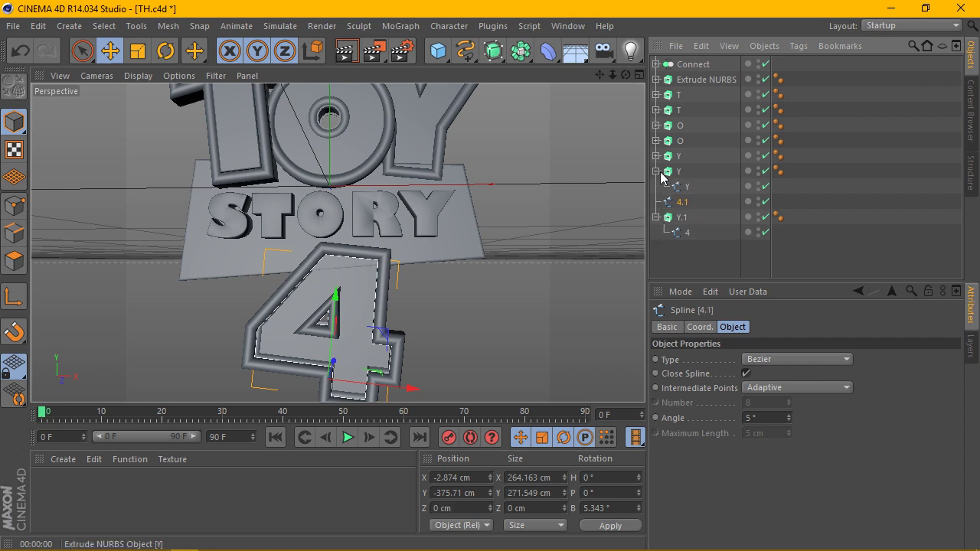
pyautogui.click(659, 171)
pyautogui.click(670, 173)
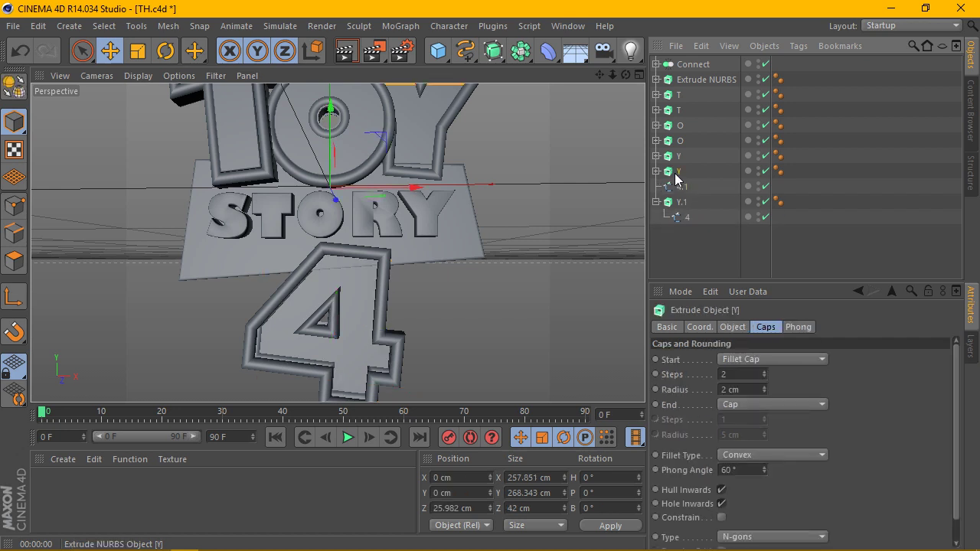
pyautogui.keyDown('ctrl'); pyautogui.moveTo(673, 186); pyautogui.dragTo(678, 232); pyautogui.keyUp('ctrl')
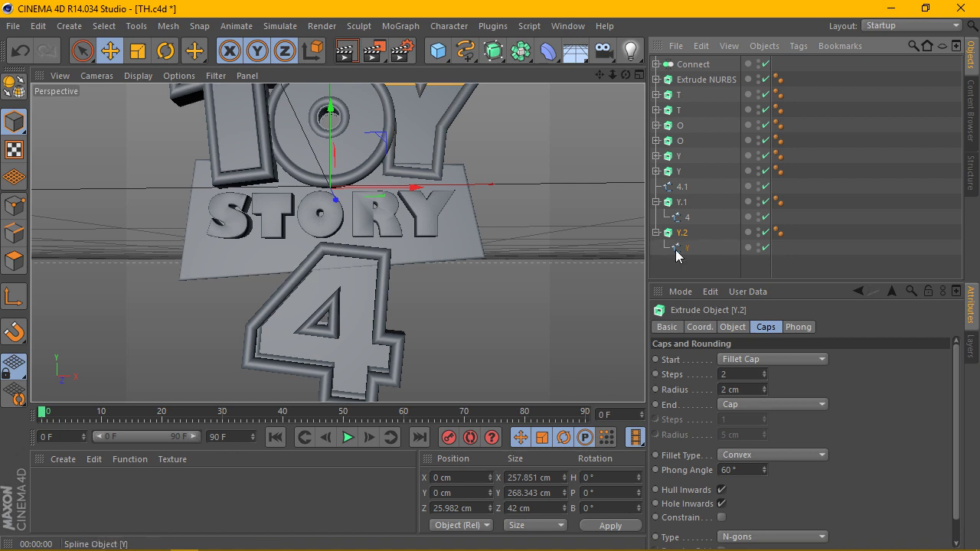
pyautogui.click(677, 248)
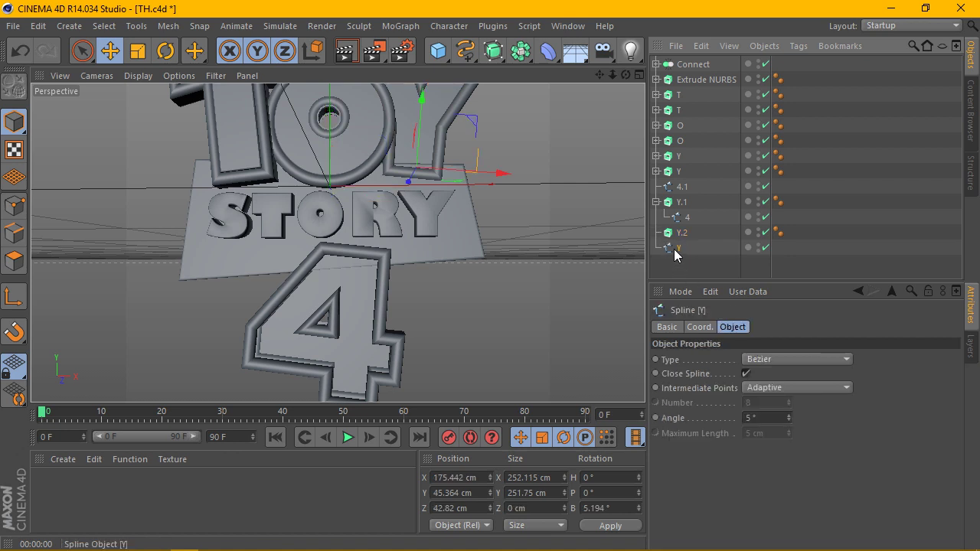
pyautogui.press('Delete')
pyautogui.moveTo(680, 187)
pyautogui.mouseDown()
pyautogui.moveTo(693, 239)
pyautogui.moveTo(679, 222)
pyautogui.mouseUp()
# - Rename both new extrusions to 4
pyautogui.click(658, 218)
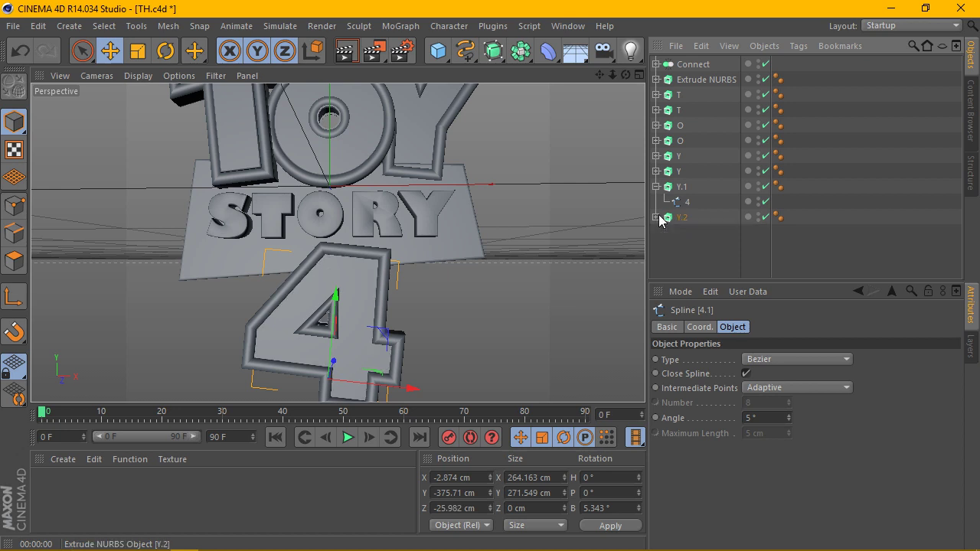
pyautogui.click(657, 187)
pyautogui.doubleClick(682, 187)
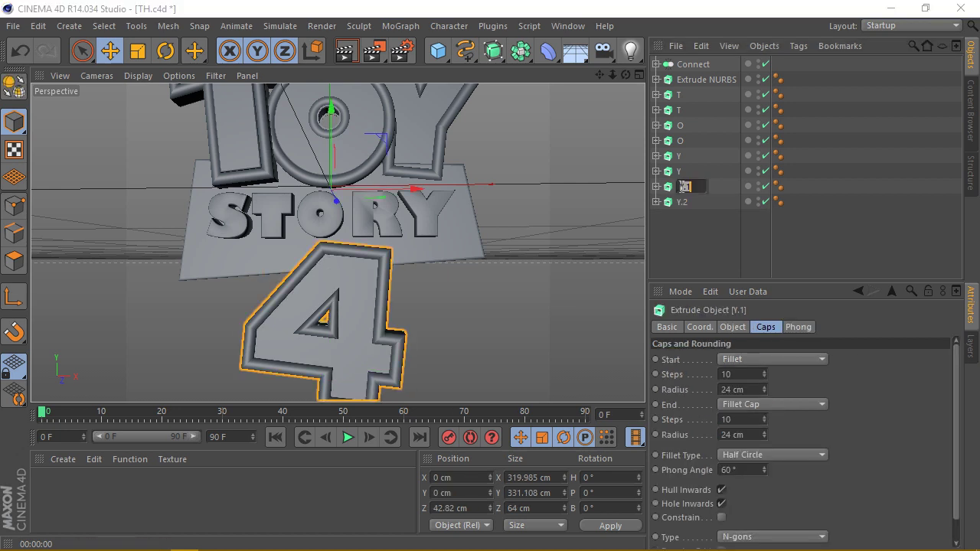
pyautogui.write('4')
pyautogui.press('Return')
pyautogui.doubleClick(681, 202)
pyautogui.write('4')
pyautogui.press('Return')
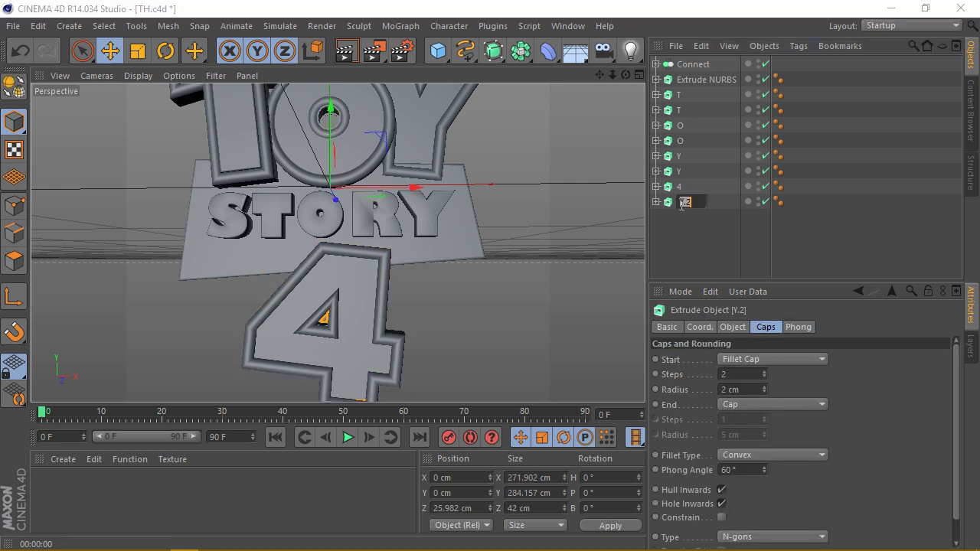
pyautogui.scroll(-3, 426, 262)
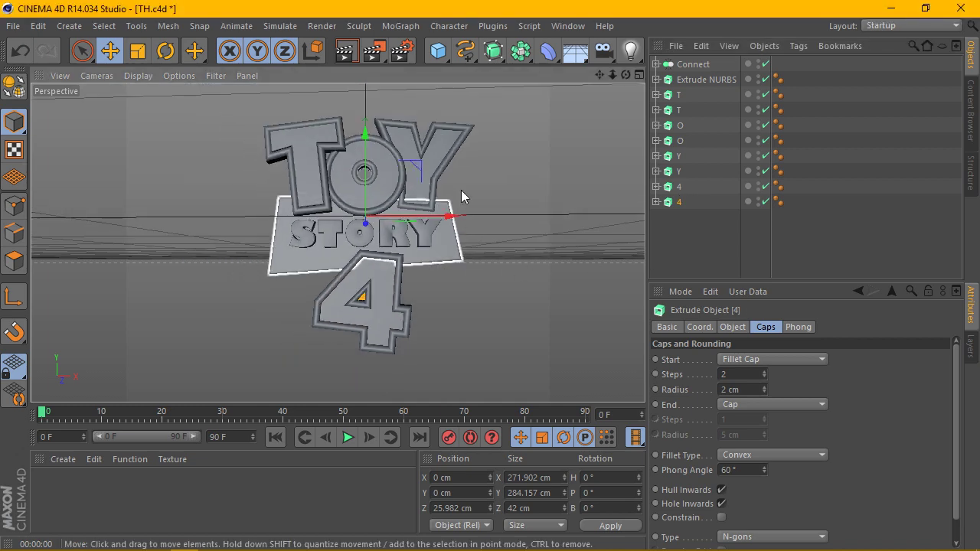
# - Set render anti-aliasing to Best in the Render Settings and recentre the logo
pyautogui.moveTo(626, 74); pyautogui.dragTo(536, 77)
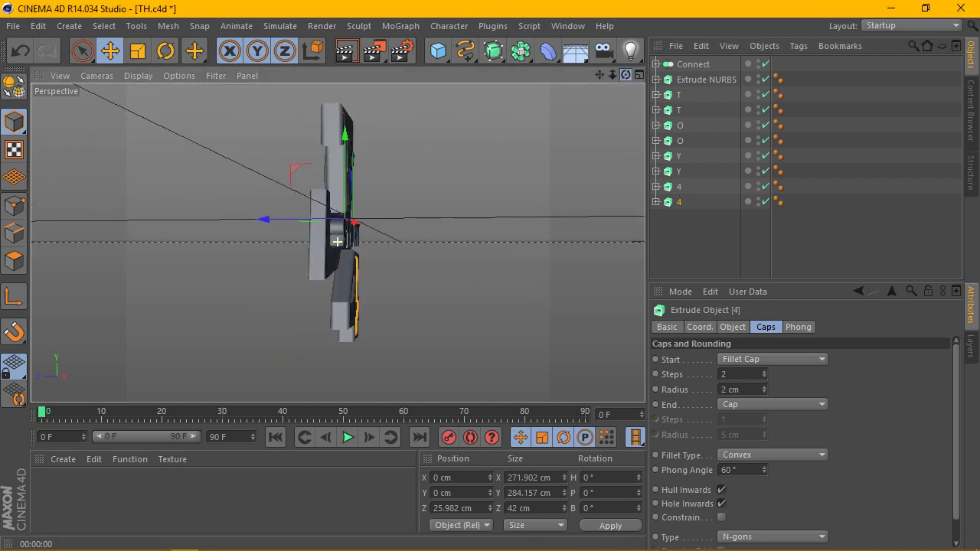
pyautogui.moveTo(337, 241); pyautogui.dragTo(337, 242)
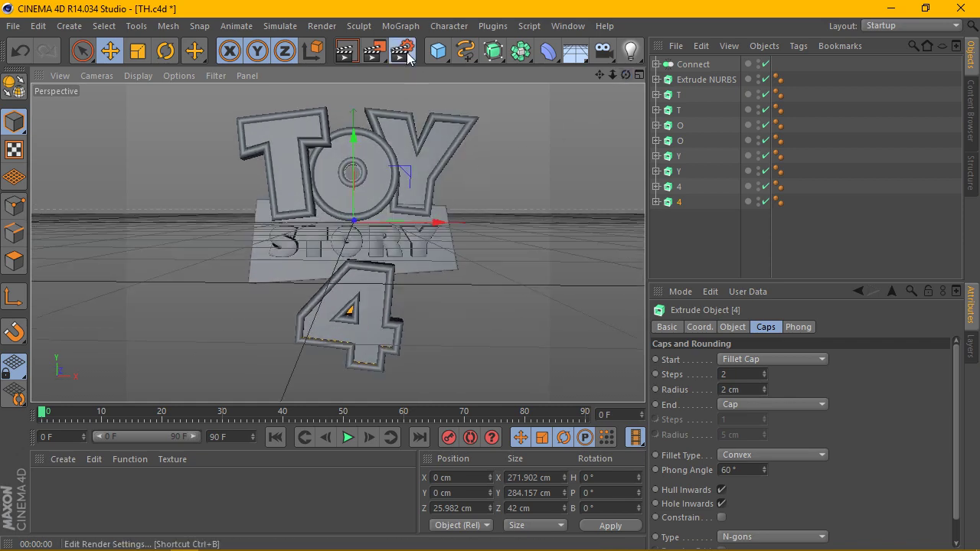
pyautogui.click(402, 50)
pyautogui.click(36, 280)
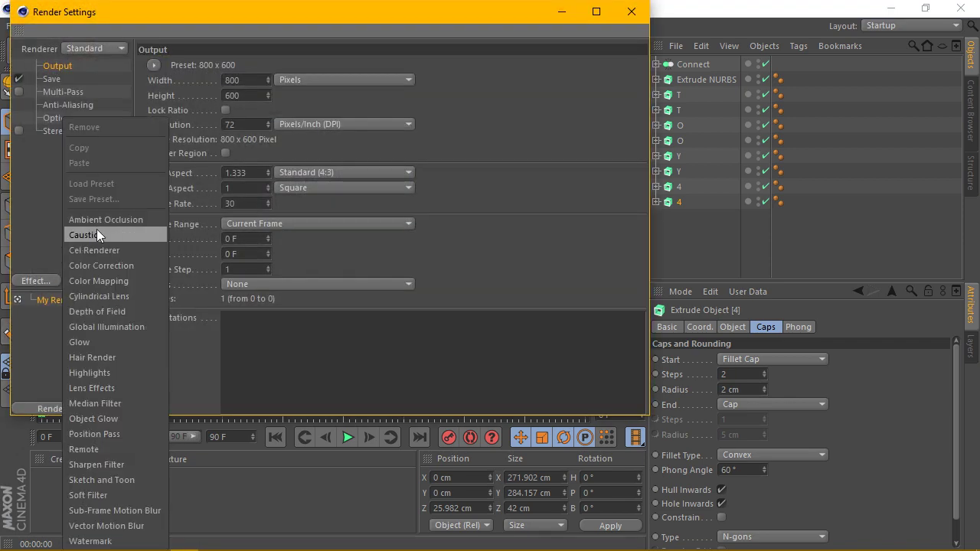
pyautogui.click(68, 107)
pyautogui.click(253, 64)
pyautogui.click(302, 106)
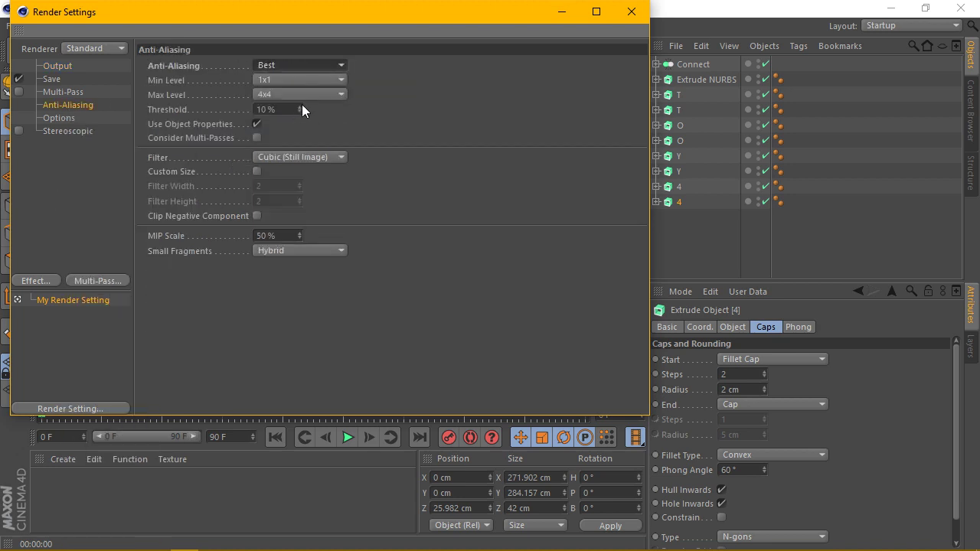
pyautogui.click(631, 11)
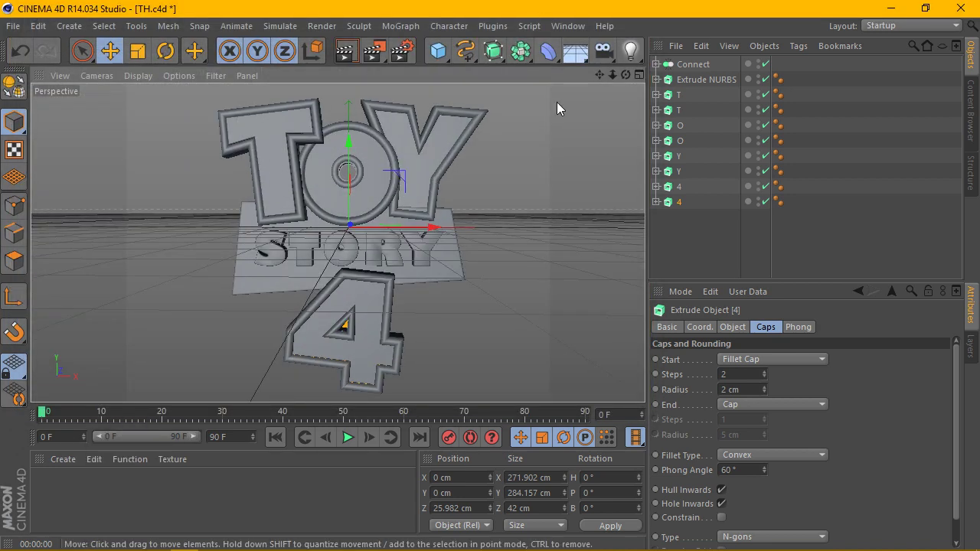
pyautogui.moveTo(599, 75); pyautogui.dragTo(520, 72)
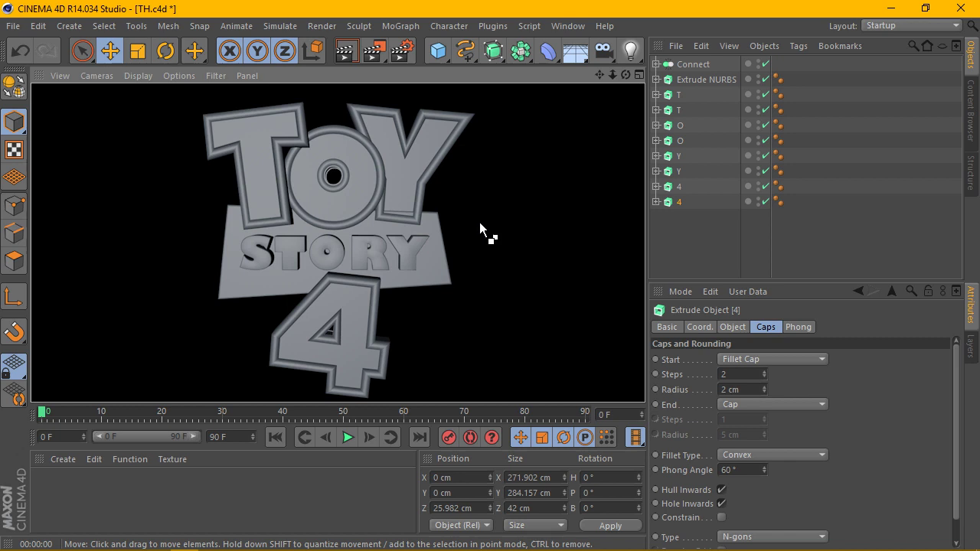
# - Set the 4's start and end fillet radii to 30 cm
pyautogui.click(365, 263)
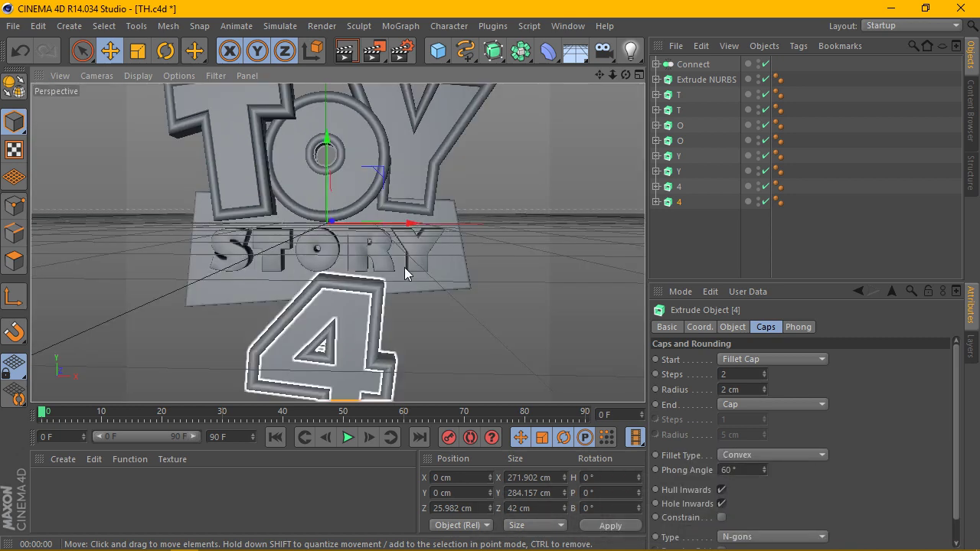
pyautogui.click(679, 187)
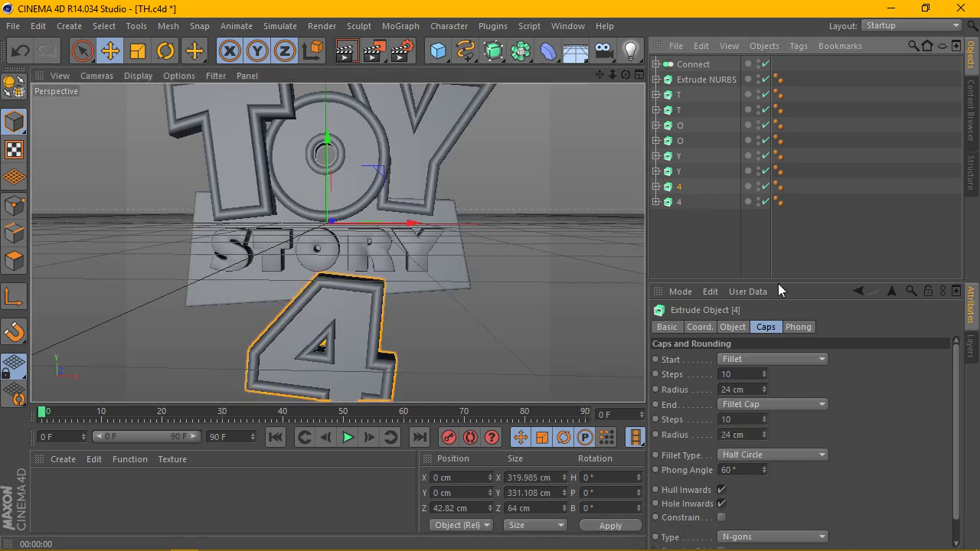
pyautogui.moveTo(778, 283); pyautogui.dragTo(778, 242)
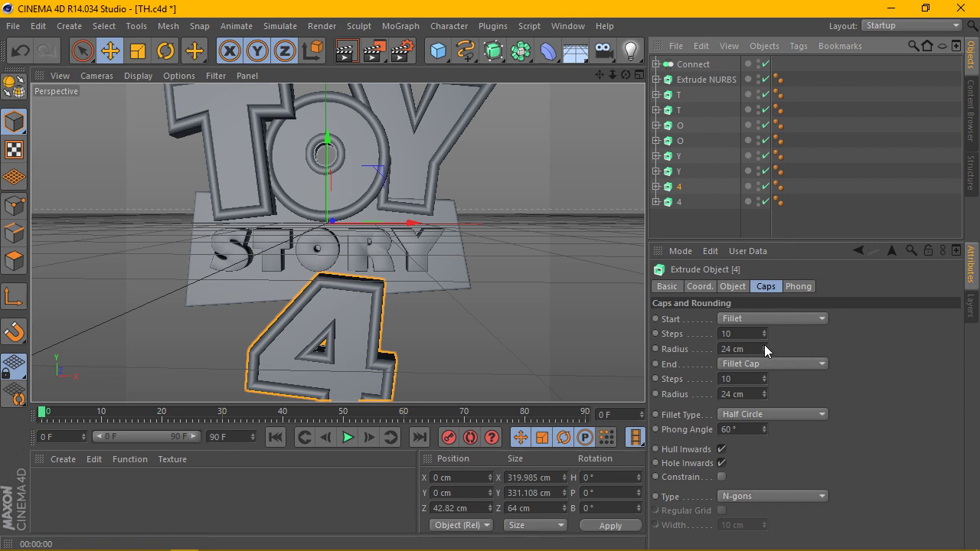
pyautogui.moveTo(764, 346); pyautogui.dragTo(765, 330)
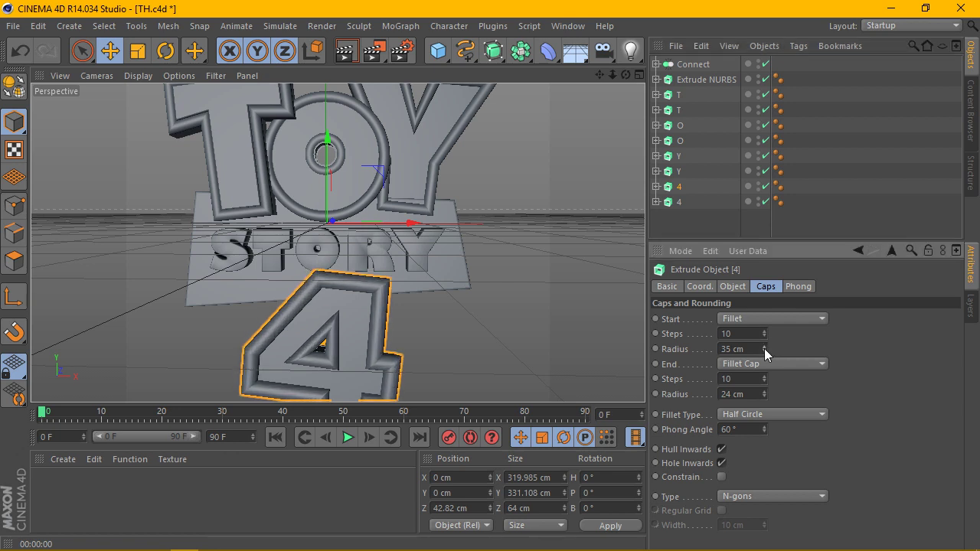
pyautogui.write('24')
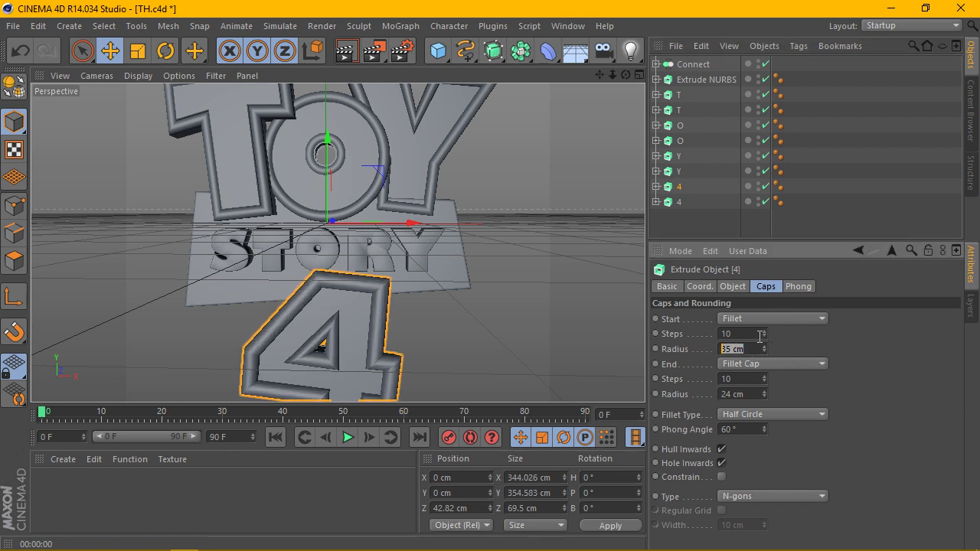
pyautogui.write('30')
pyautogui.press('Return')
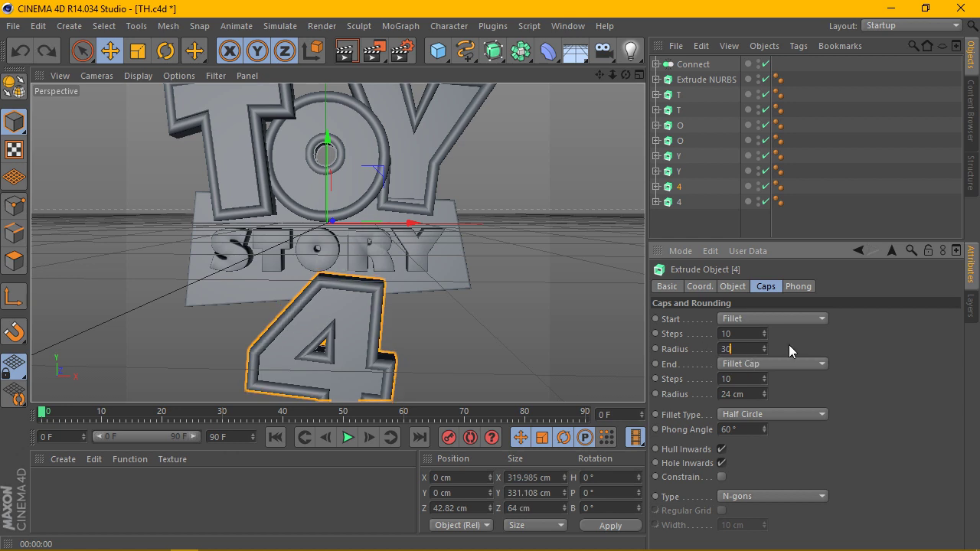
pyautogui.press('Return')
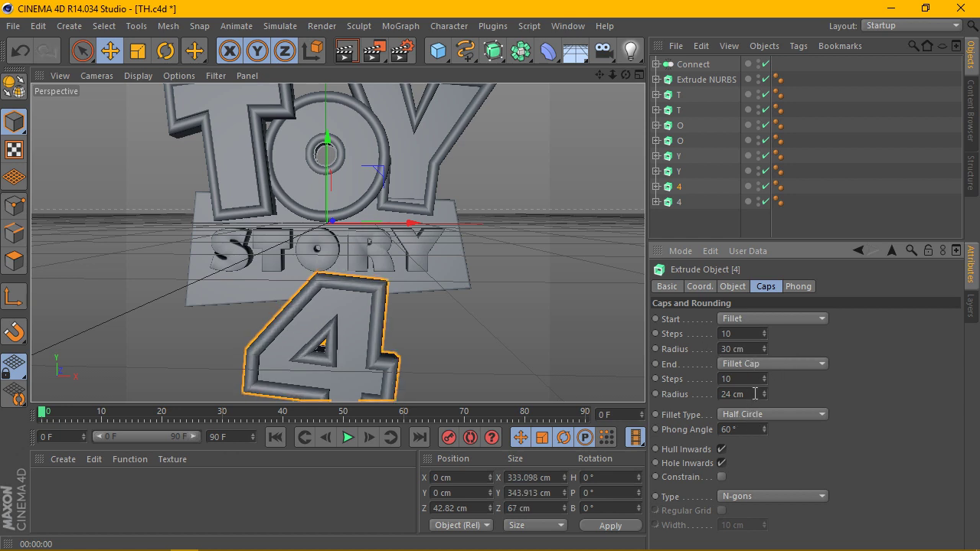
pyautogui.write('30')
pyautogui.press('Return')
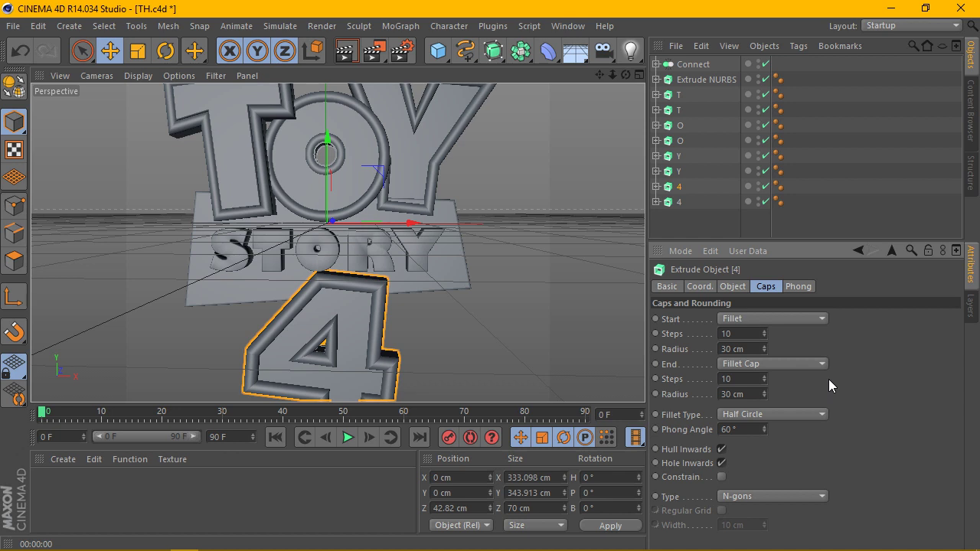
# - Set the T's start and end fillet radii to 30 cm
pyautogui.click(679, 95)
pyautogui.click(752, 334)
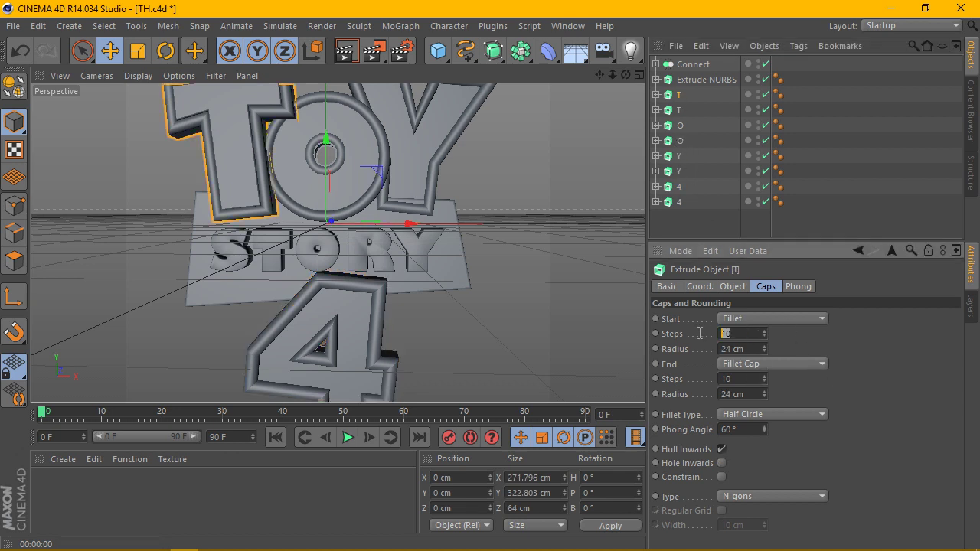
pyautogui.write('3')
pyautogui.hotkey('ctrl', 'z')
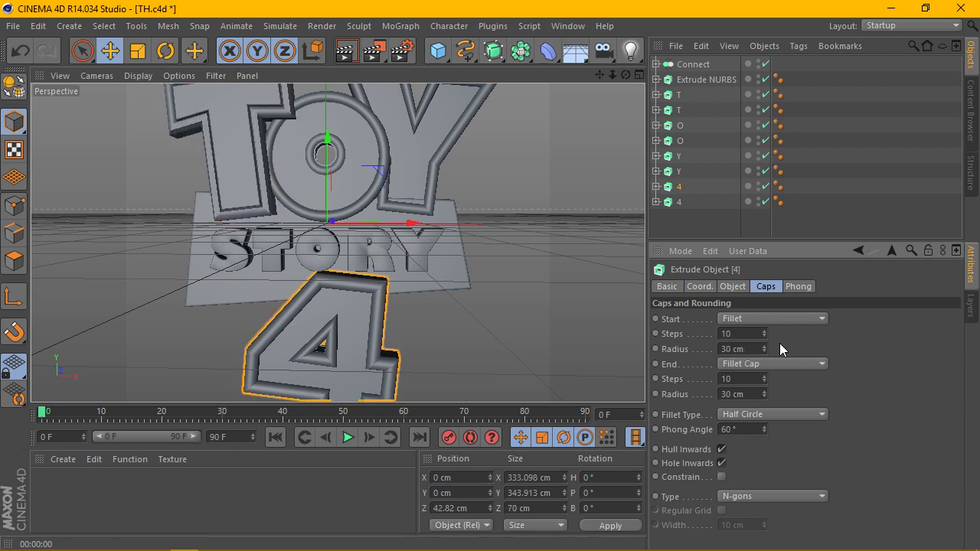
pyautogui.click(752, 349)
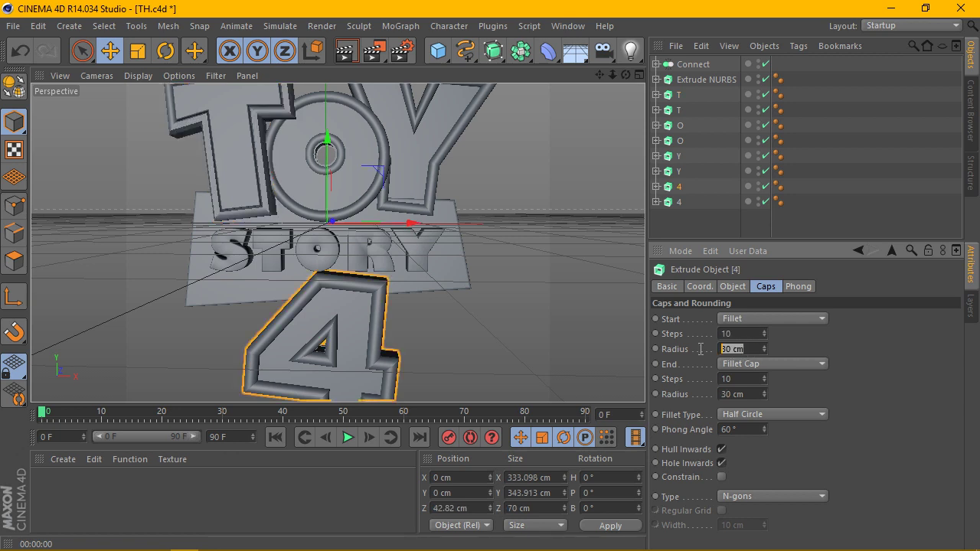
pyautogui.click(679, 95)
pyautogui.click(743, 348)
pyautogui.write('30')
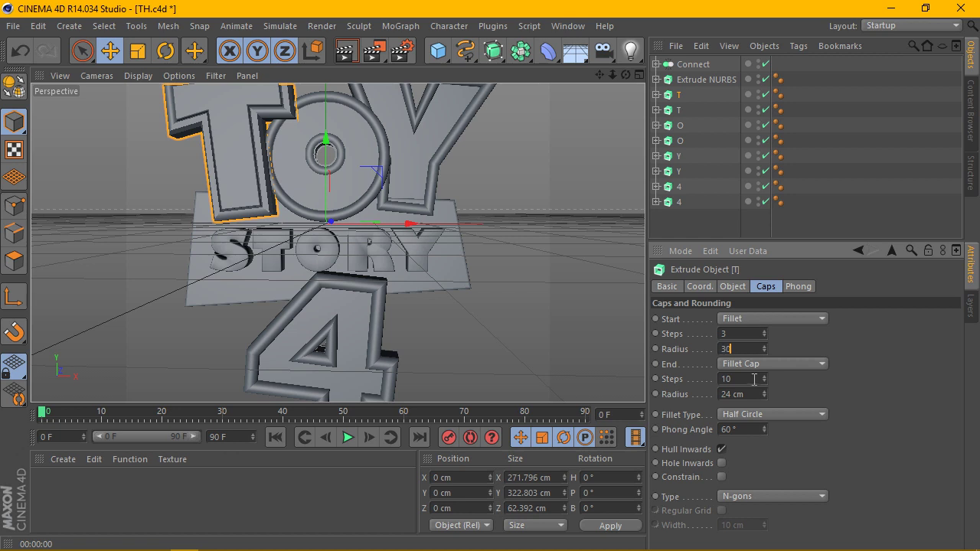
pyautogui.click(743, 394)
pyautogui.write('30')
pyautogui.press('Return')
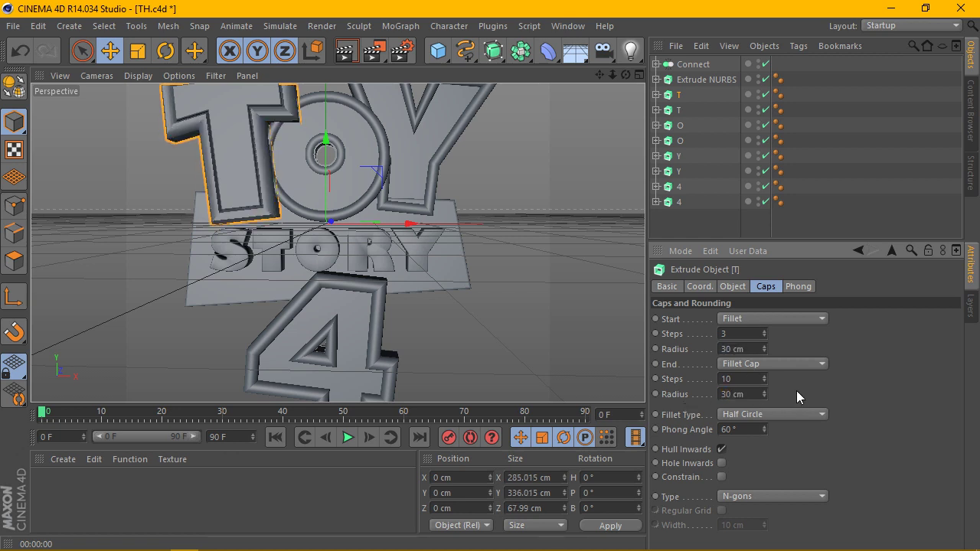
# - Give the O a 30 cm fillet cap radius
pyautogui.click(680, 126)
pyautogui.write('30')
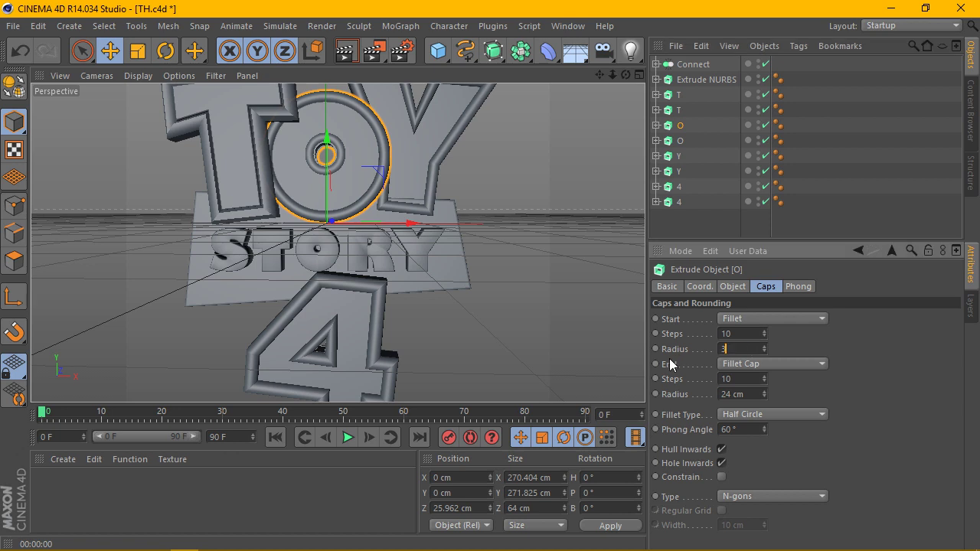
pyautogui.press('Tab')
pyautogui.press('Tab')
pyautogui.write('3')
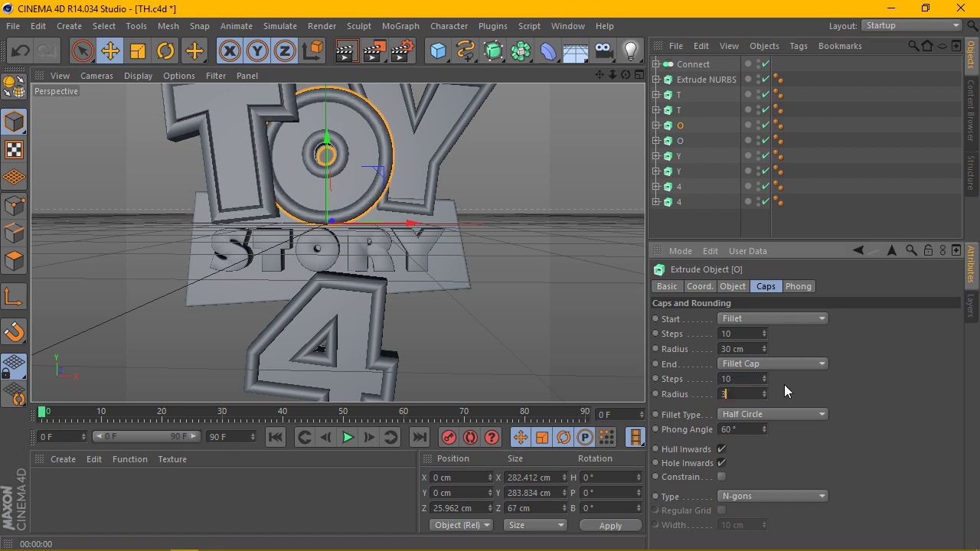
# - Set the Y's start and end fillet radii to 30 cm
pyautogui.click(677, 156)
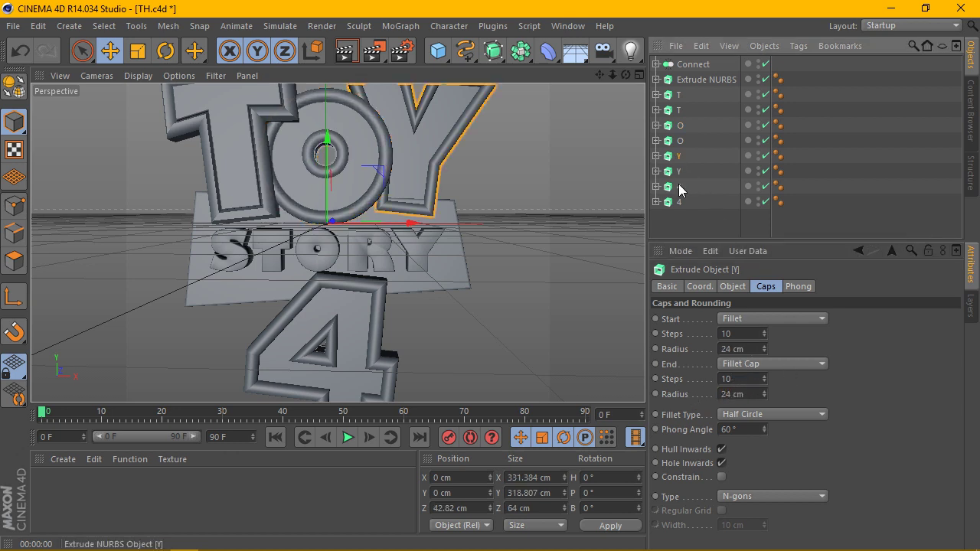
pyautogui.doubleClick(724, 349)
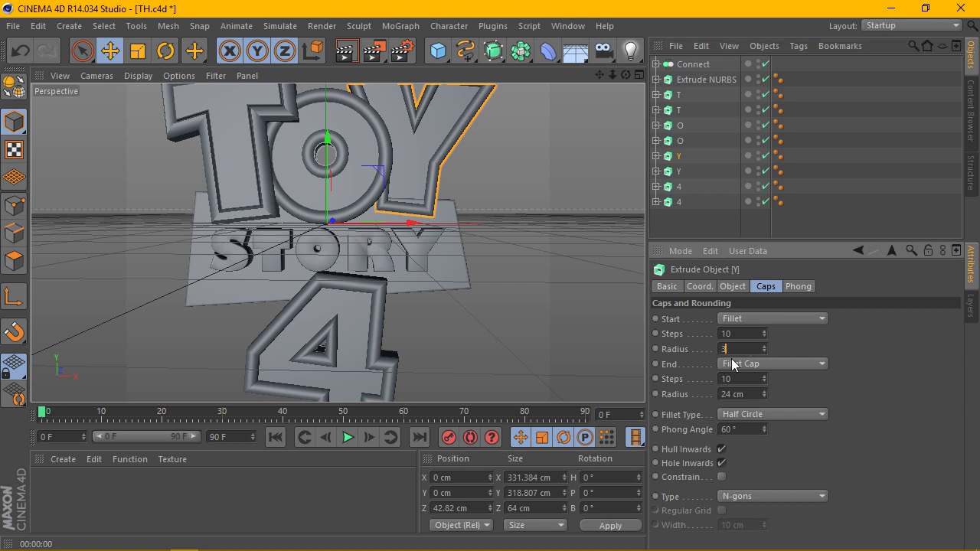
pyautogui.write('30')
pyautogui.doubleClick(735, 393)
pyautogui.write('30')
pyautogui.press('Return')
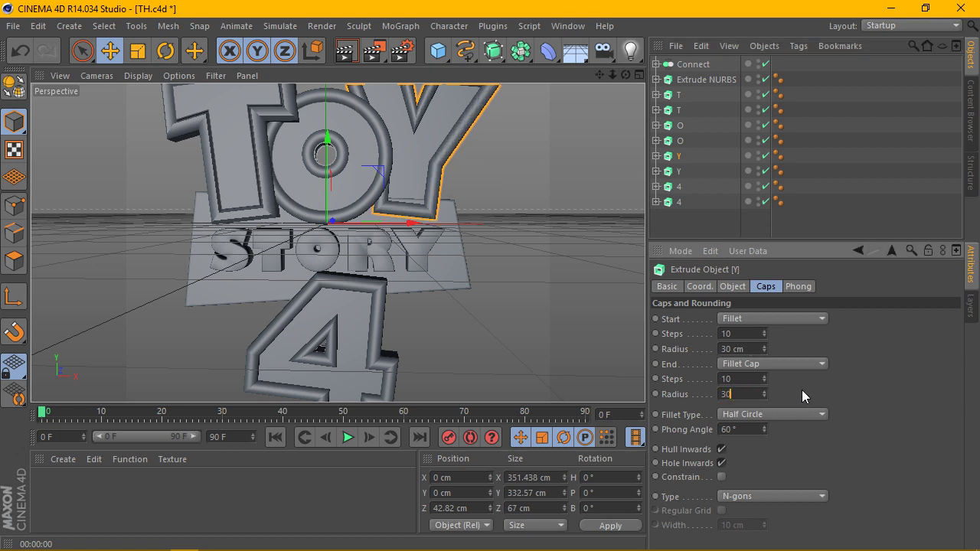
pyautogui.scroll(-3, 492, 227)
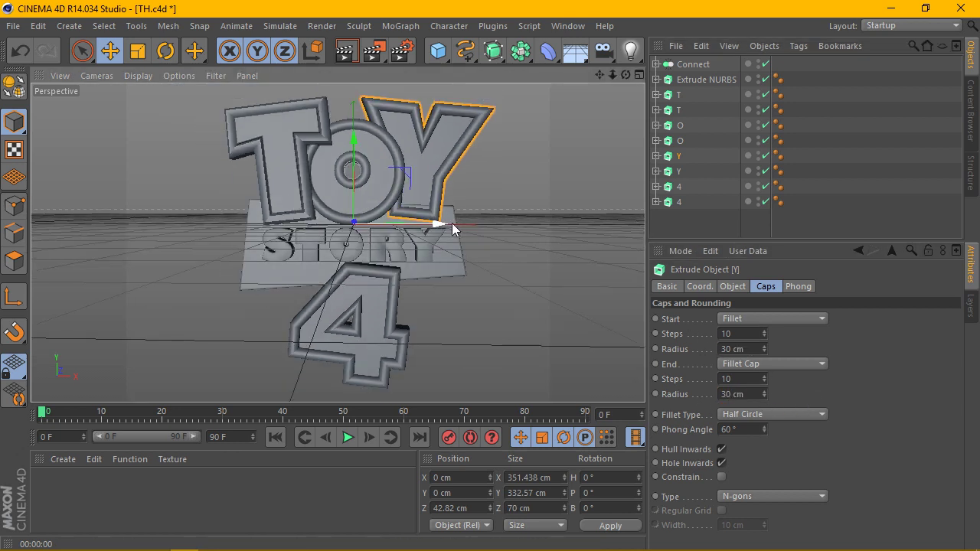
pyautogui.click(344, 52)
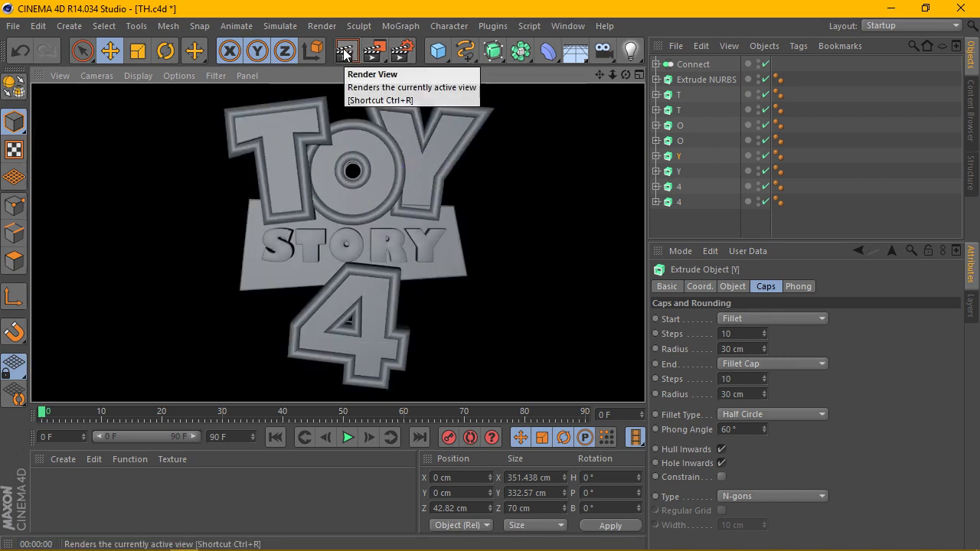
pyautogui.scroll(2, 410, 178)
pyautogui.scroll(2, 410, 178)
pyautogui.scroll(3, 435, 203)
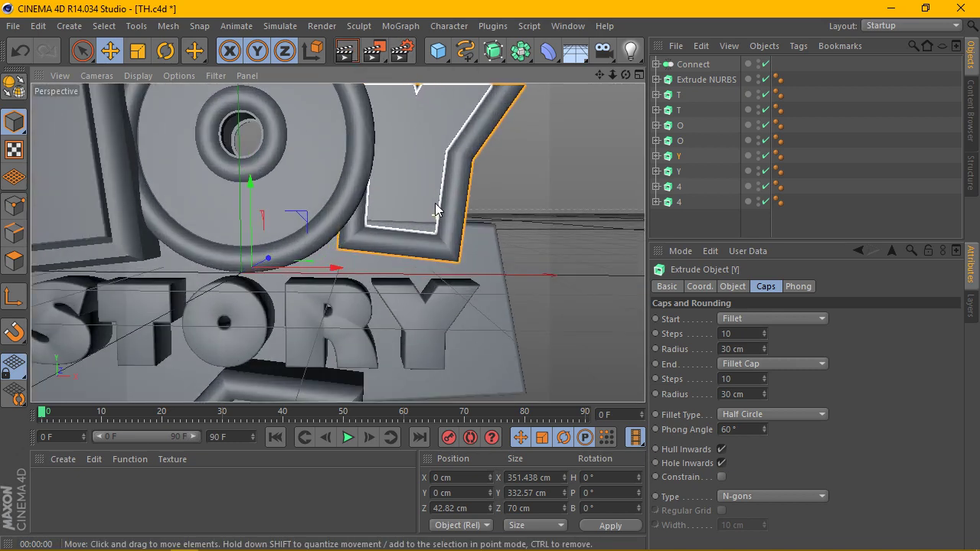
pyautogui.scroll(3, 430, 195)
pyautogui.scroll(-6, 431, 195)
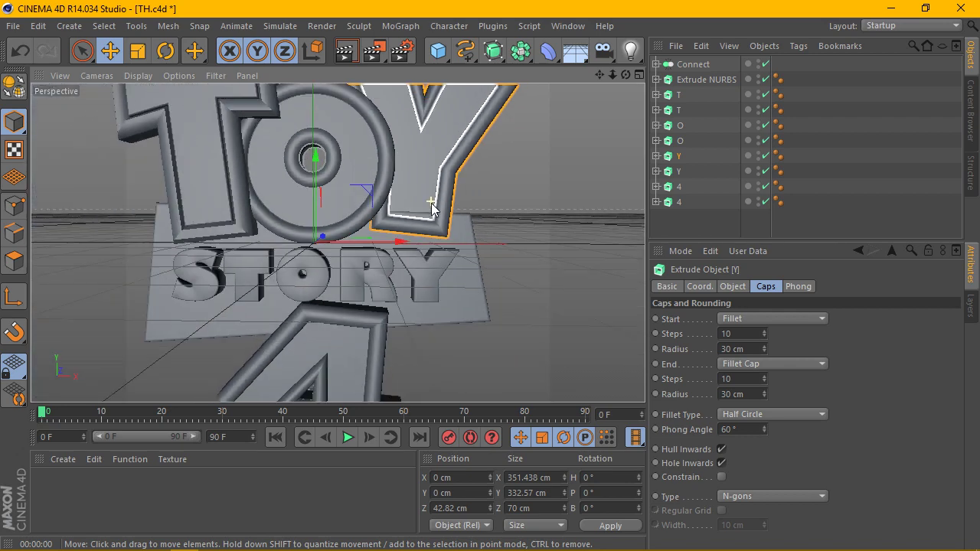
pyautogui.click(460, 230)
pyautogui.moveTo(625, 74); pyautogui.dragTo(491, 84)
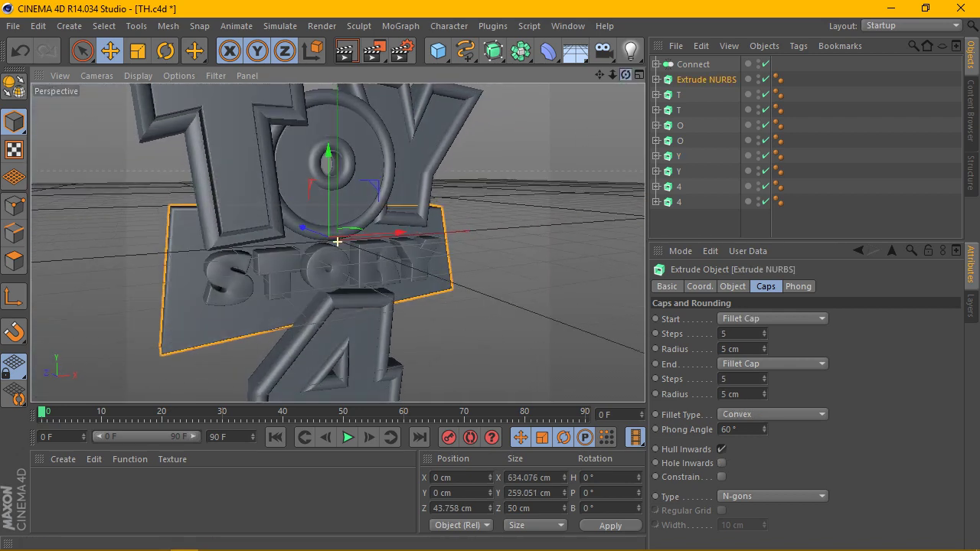
pyautogui.moveTo(337, 242)
pyautogui.mouseDown()
pyautogui.moveTo(351, 244)
pyautogui.moveTo(293, 243)
pyautogui.mouseUp()
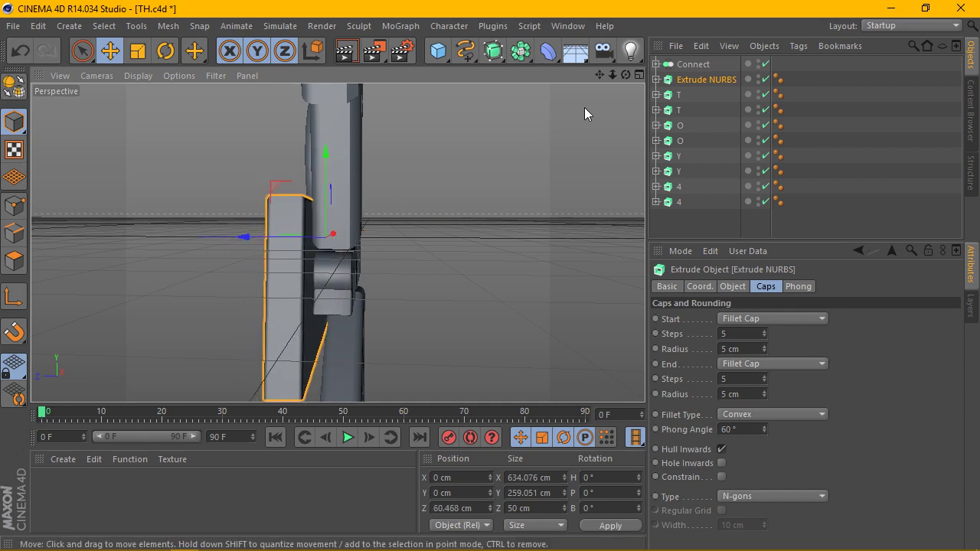
pyautogui.moveTo(625, 74); pyautogui.dragTo(337, 242)
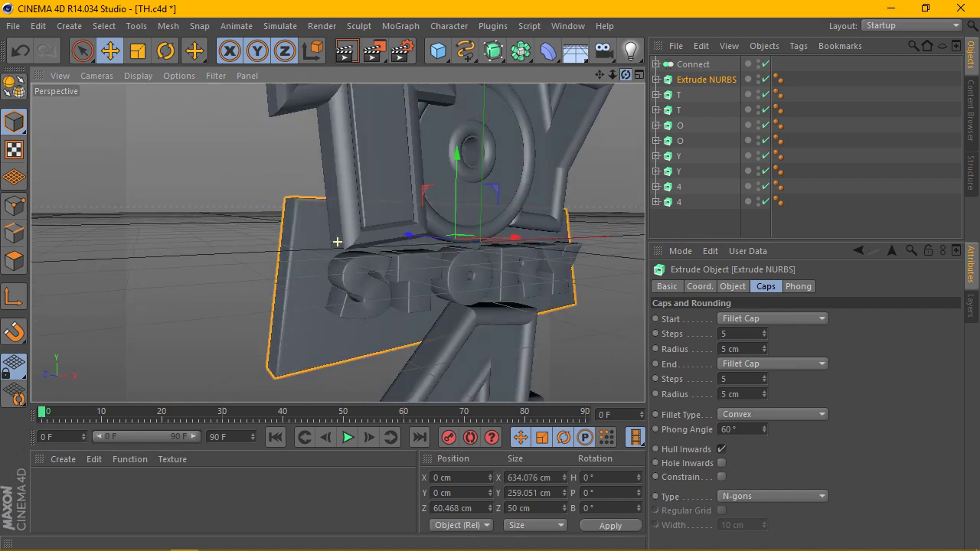
pyautogui.moveTo(337, 242); pyautogui.dragTo(449, 167)
pyautogui.moveTo(613, 75)
pyautogui.mouseDown()
pyautogui.moveTo(632, 74)
pyautogui.moveTo(589, 88)
pyautogui.mouseUp()
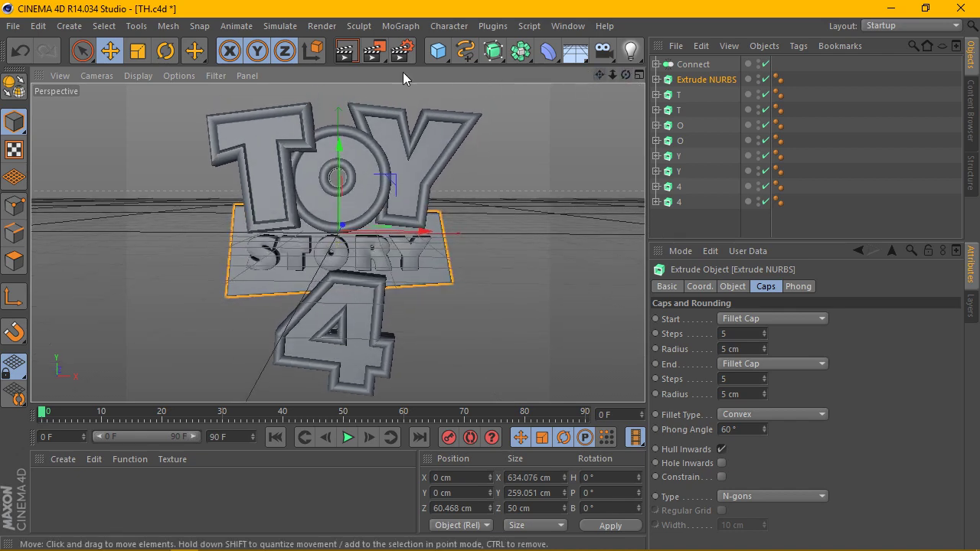
pyautogui.click(348, 50)
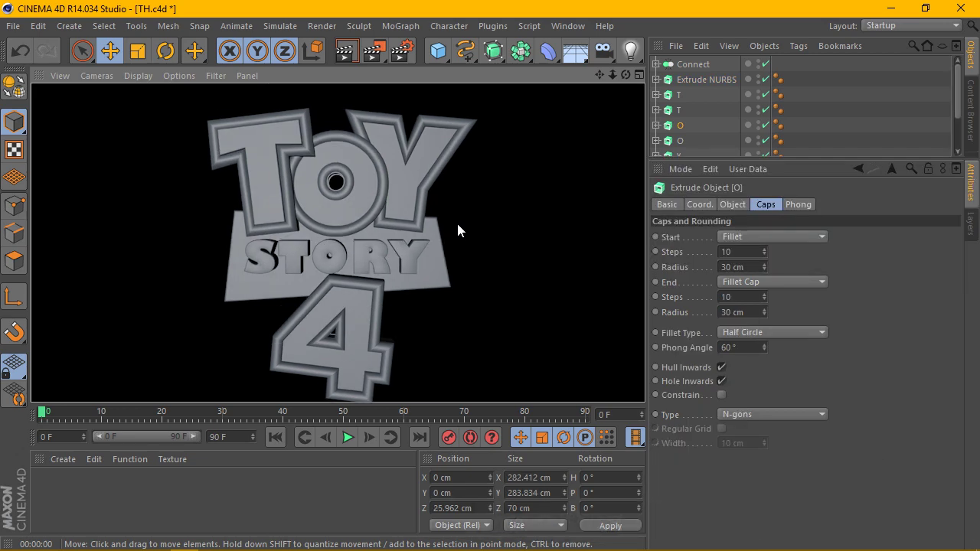
pyautogui.click(305, 183)
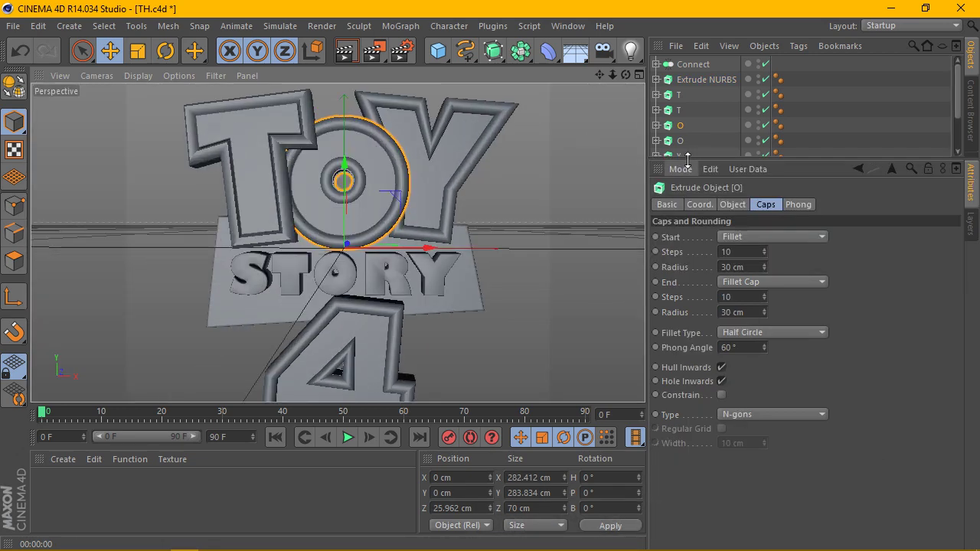
pyautogui.moveTo(704, 236); pyautogui.dragTo(706, 253)
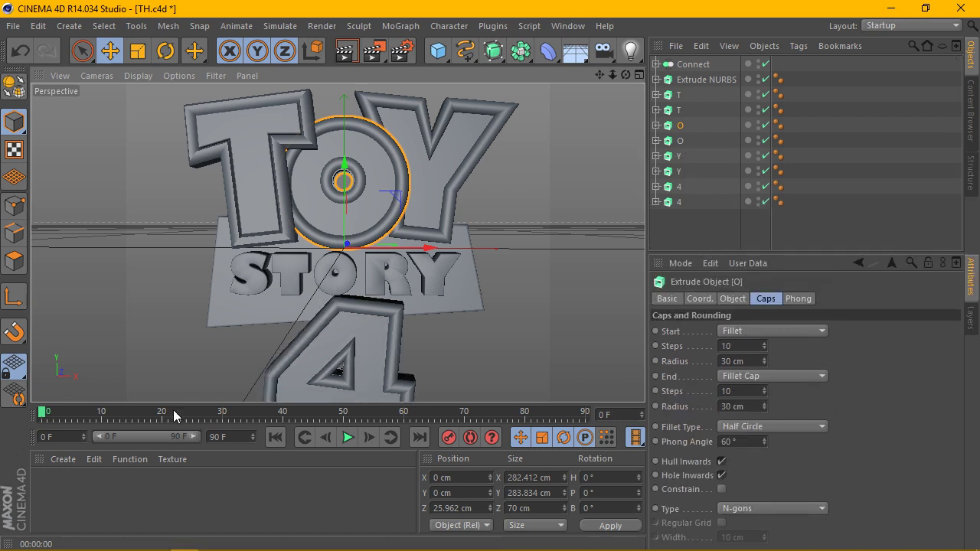
pyautogui.scroll(-2, 372, 261)
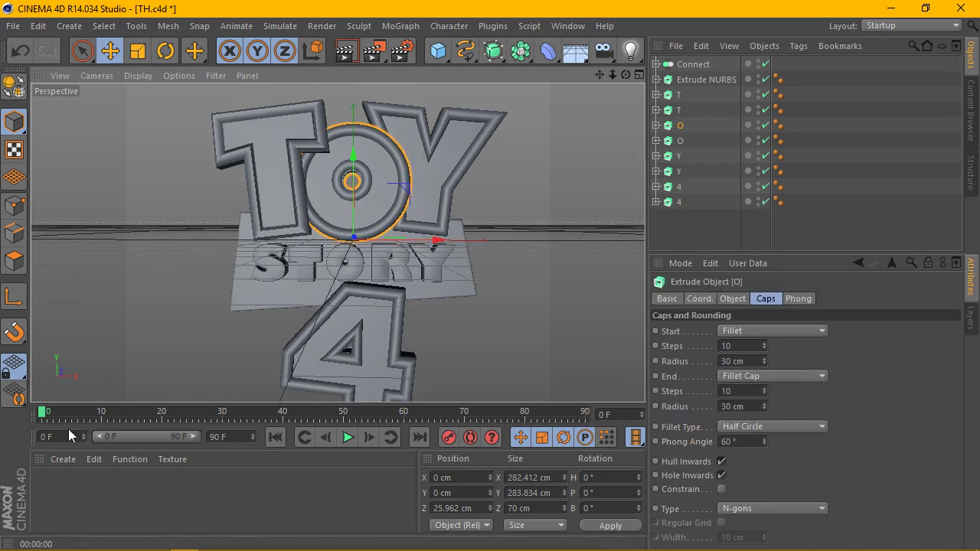
# - Create a new material and set its colour to fully saturated blue
pyautogui.click(63, 459)
pyautogui.click(93, 328)
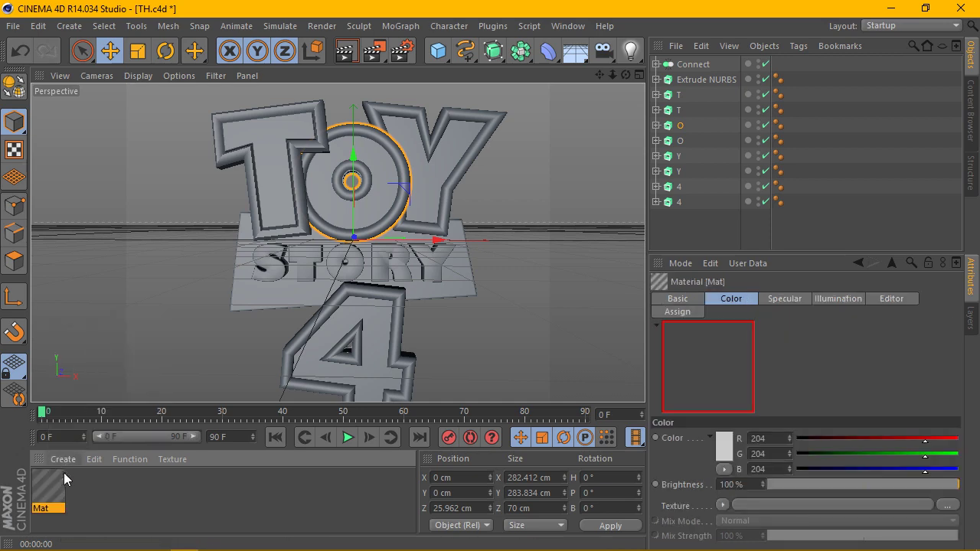
pyautogui.doubleClick(61, 479)
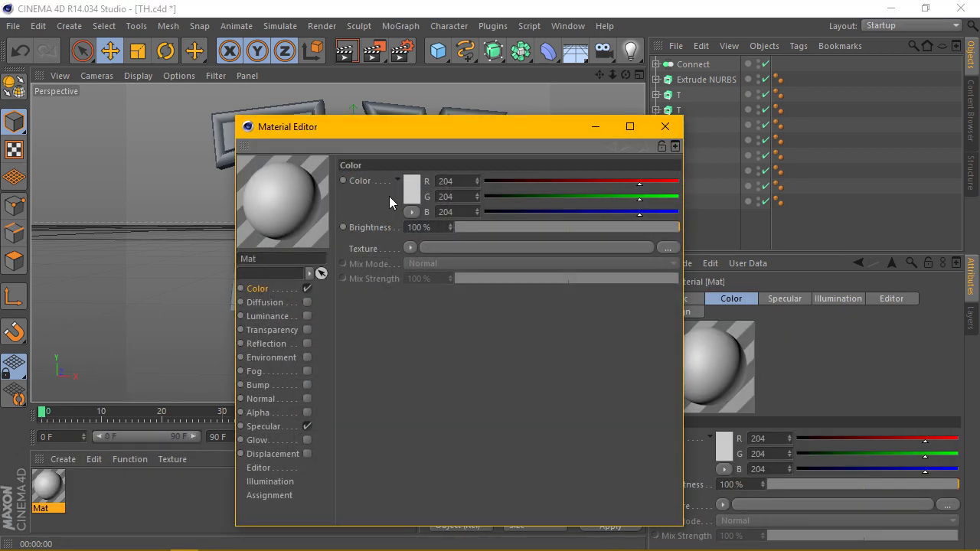
pyautogui.click(411, 186)
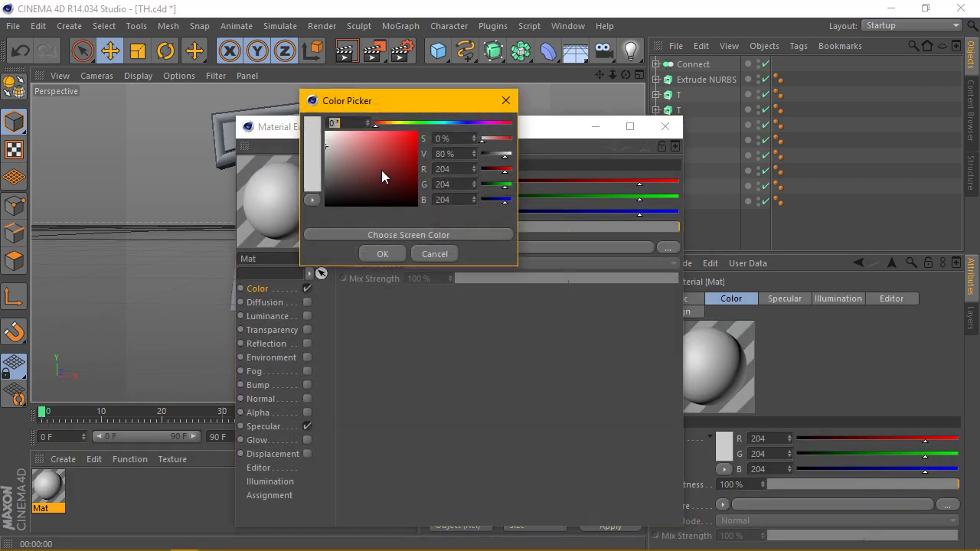
pyautogui.click(471, 123)
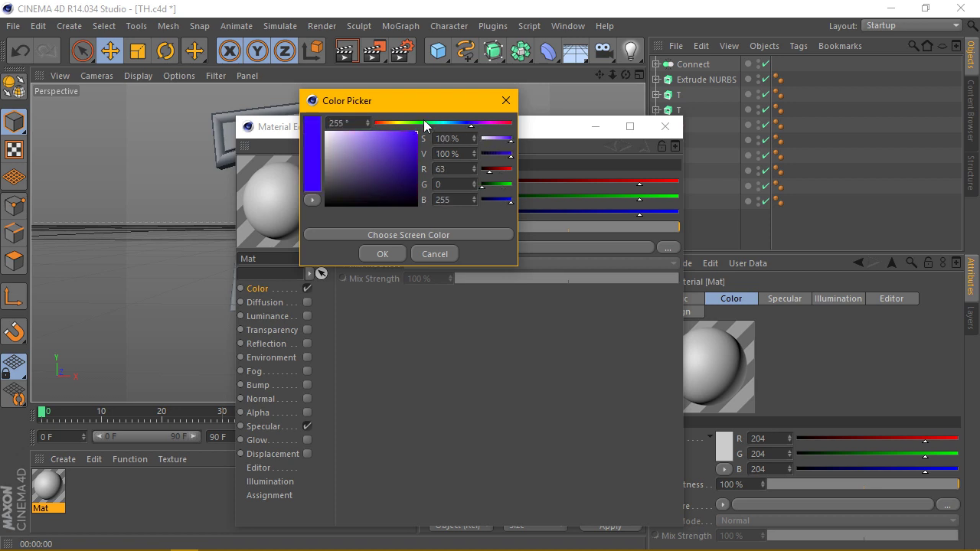
pyautogui.click(377, 255)
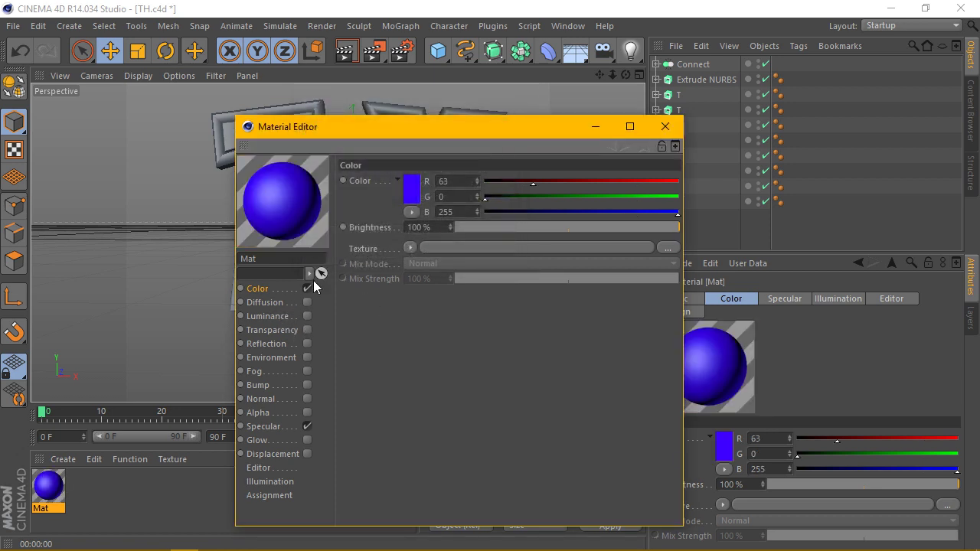
# - Enable Luminance with the copied blue colour at 30% brightness
pyautogui.rightClick(358, 181)
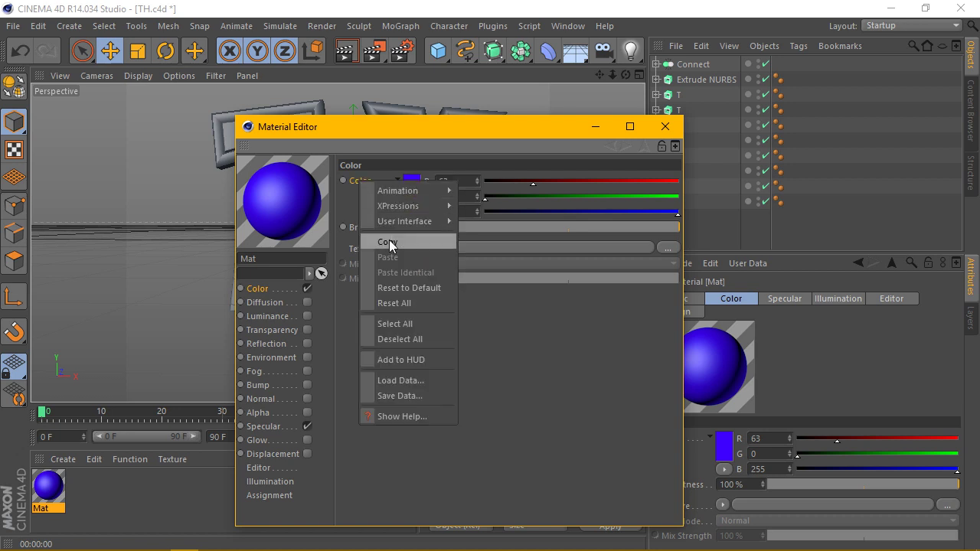
pyautogui.click(379, 239)
pyautogui.click(278, 316)
pyautogui.click(307, 316)
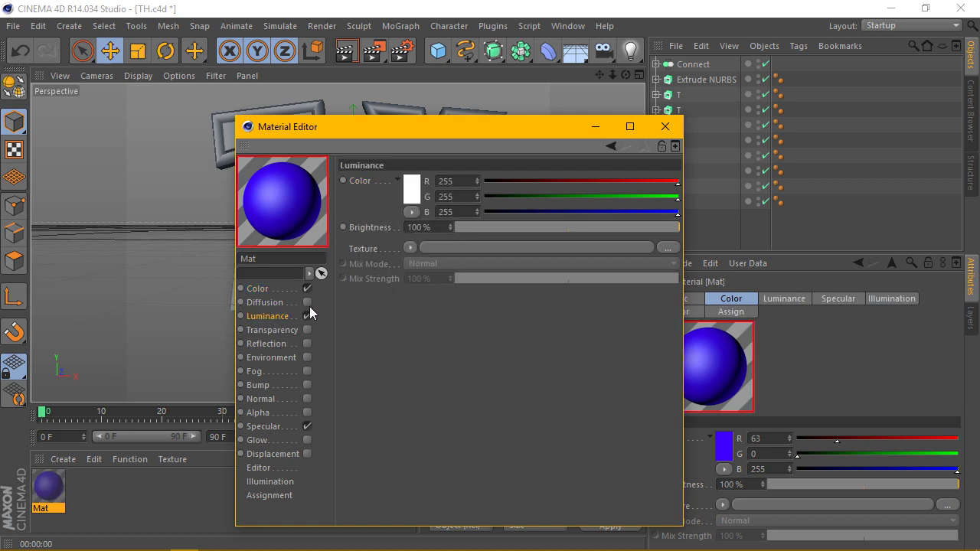
pyautogui.rightClick(352, 182)
pyautogui.moveTo(392, 208)
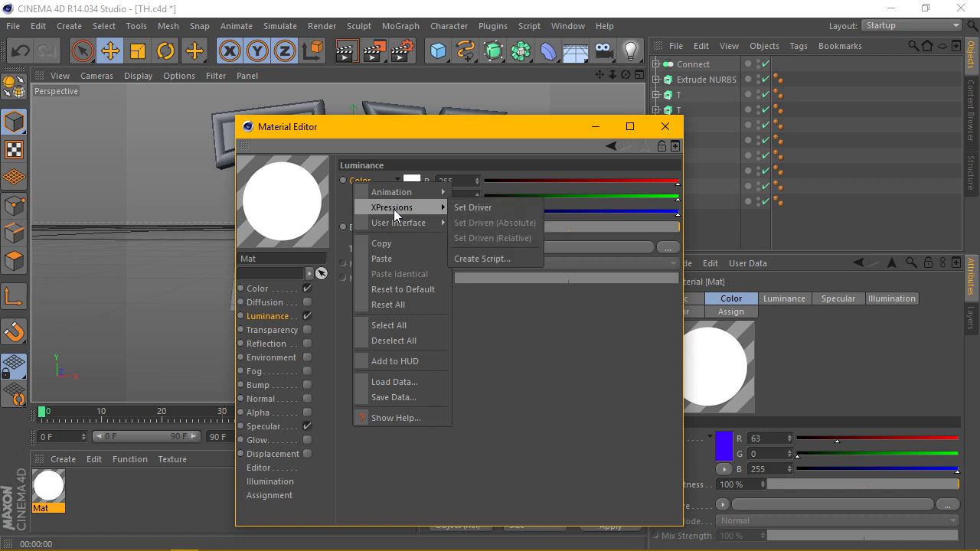
pyautogui.click(385, 259)
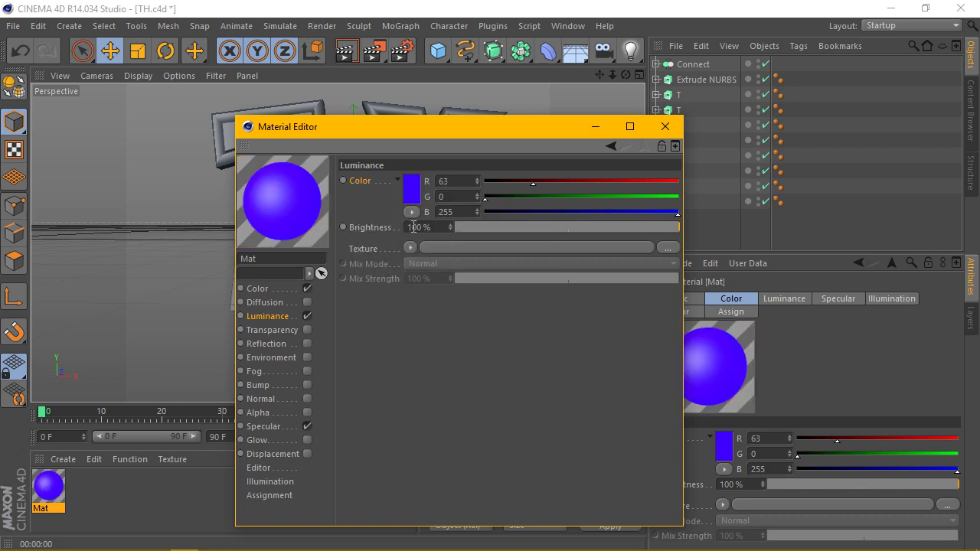
pyautogui.moveTo(438, 226); pyautogui.dragTo(392, 224)
pyautogui.write('30')
pyautogui.press('Return')
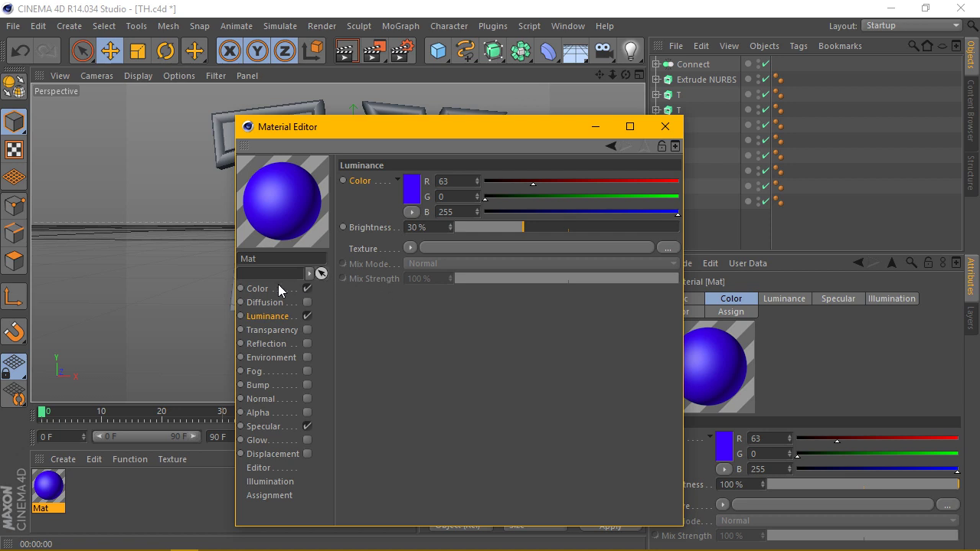
# - Turn on Reflection at 50% brightness
pyautogui.click(307, 344)
pyautogui.doubleClick(427, 226)
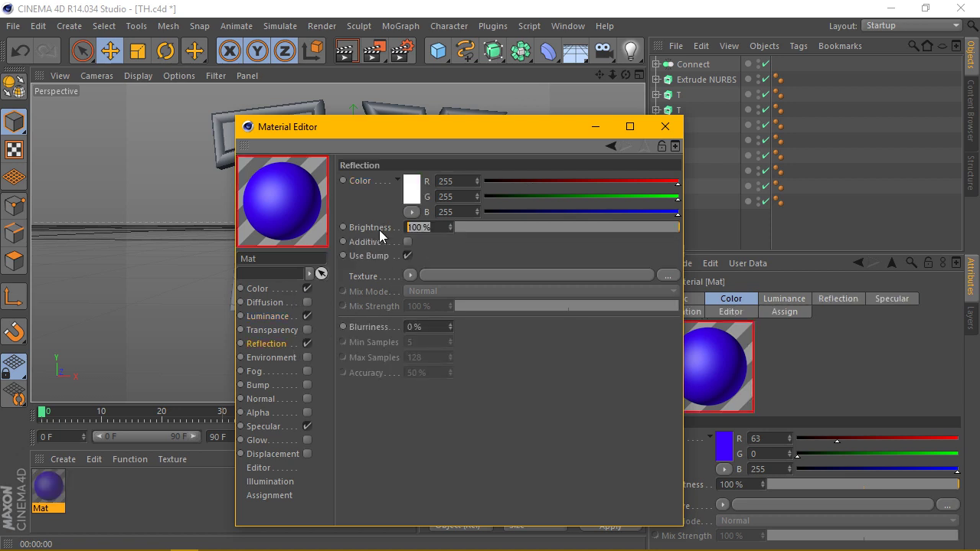
pyautogui.write('20')
pyautogui.press('Return')
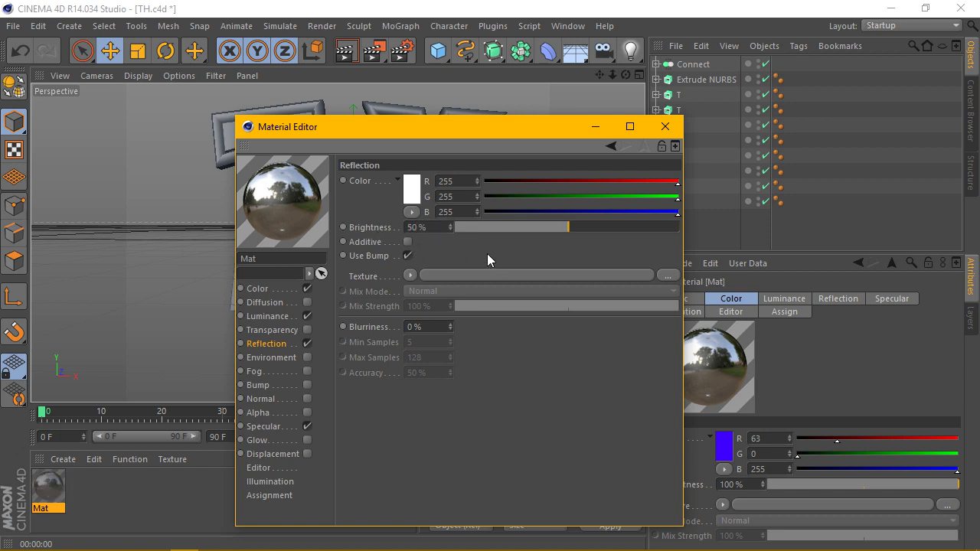
# - Set the specular highlight to 25% width and 75% height, then close the editor
pyautogui.click(276, 423)
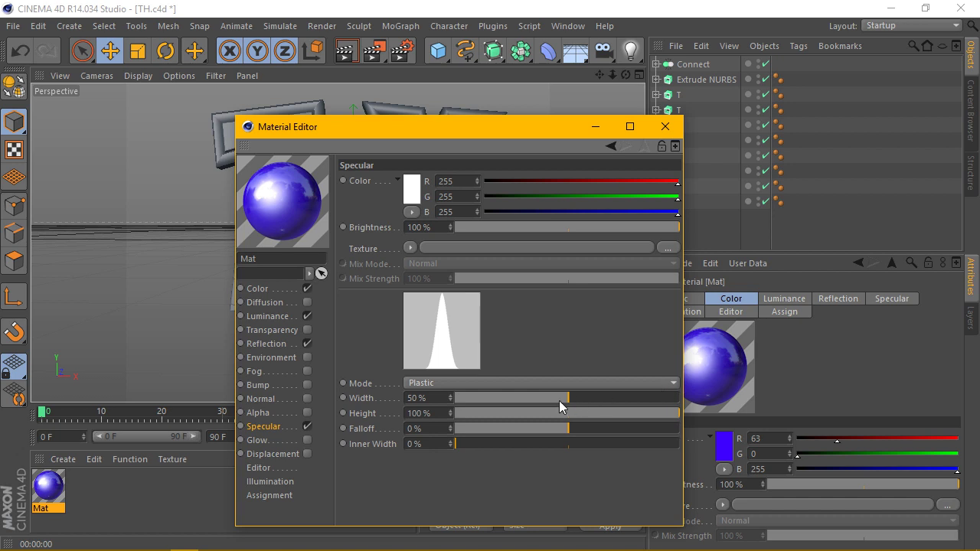
pyautogui.moveTo(559, 400); pyautogui.dragTo(518, 396)
pyautogui.click(668, 414)
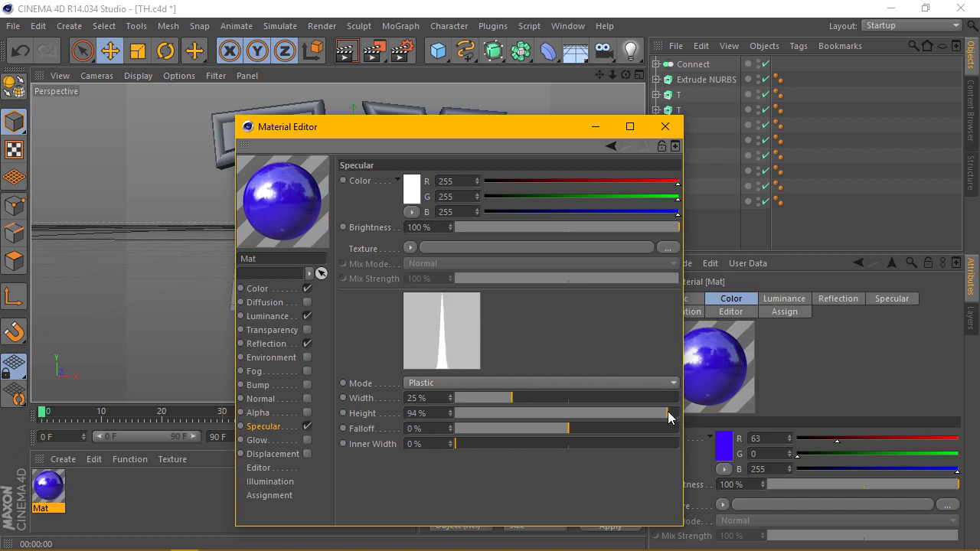
pyautogui.moveTo(668, 412); pyautogui.dragTo(626, 409)
pyautogui.click(665, 127)
# - Move the blue material off the backing plate onto the T, O, Y and 4 outlines, then render a preview
pyautogui.moveTo(48, 486); pyautogui.dragTo(684, 81)
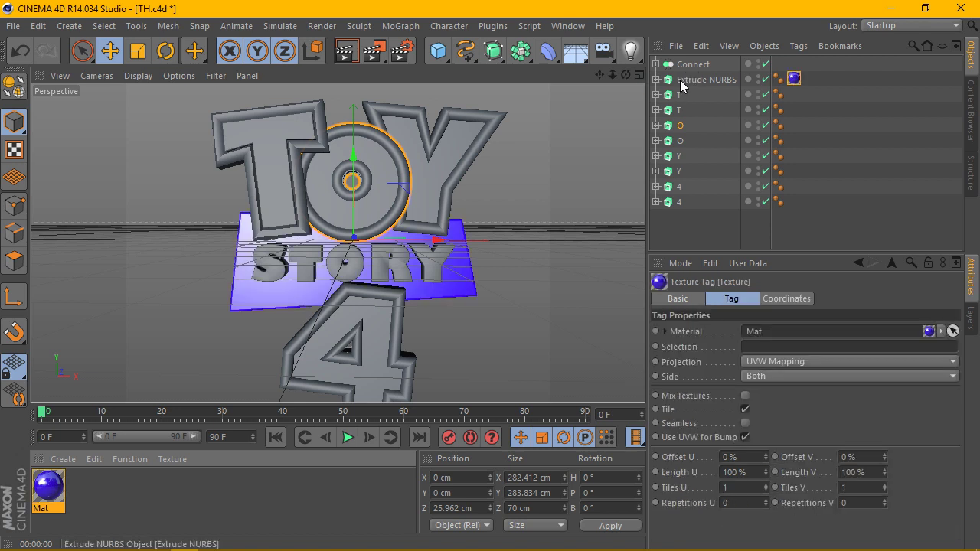
pyautogui.hotkey('ctrl', 'z')
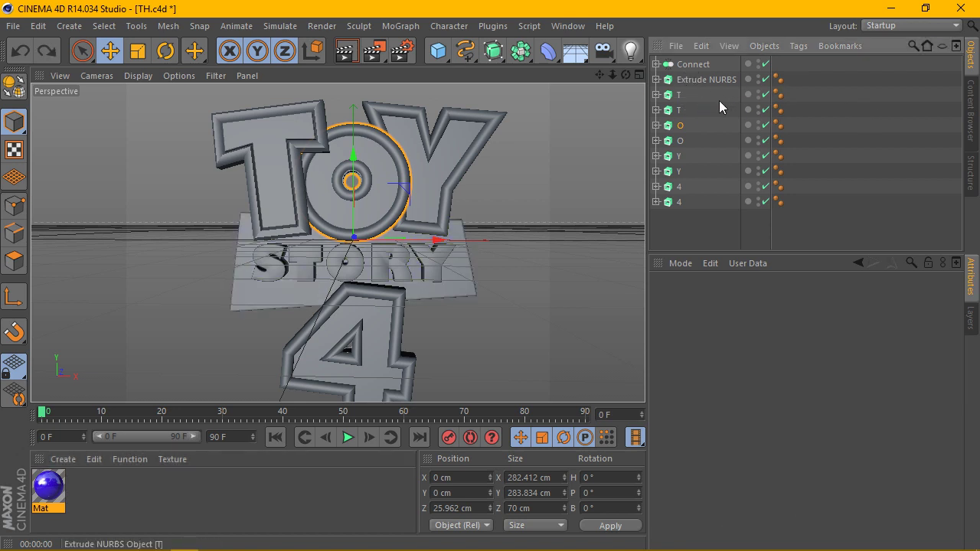
pyautogui.moveTo(52, 492)
pyautogui.mouseDown()
pyautogui.moveTo(646, 96)
pyautogui.moveTo(679, 96)
pyautogui.mouseUp()
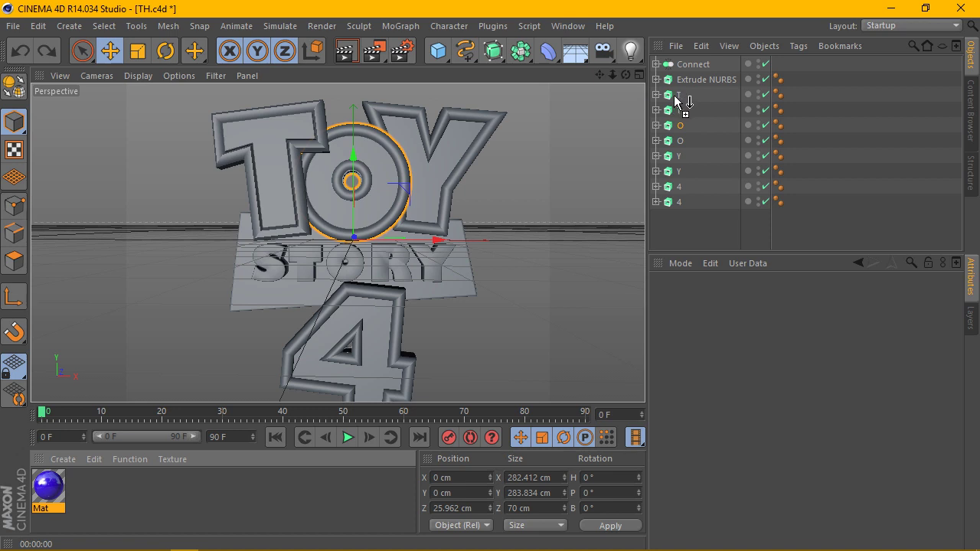
pyautogui.moveTo(58, 490); pyautogui.dragTo(622, 148)
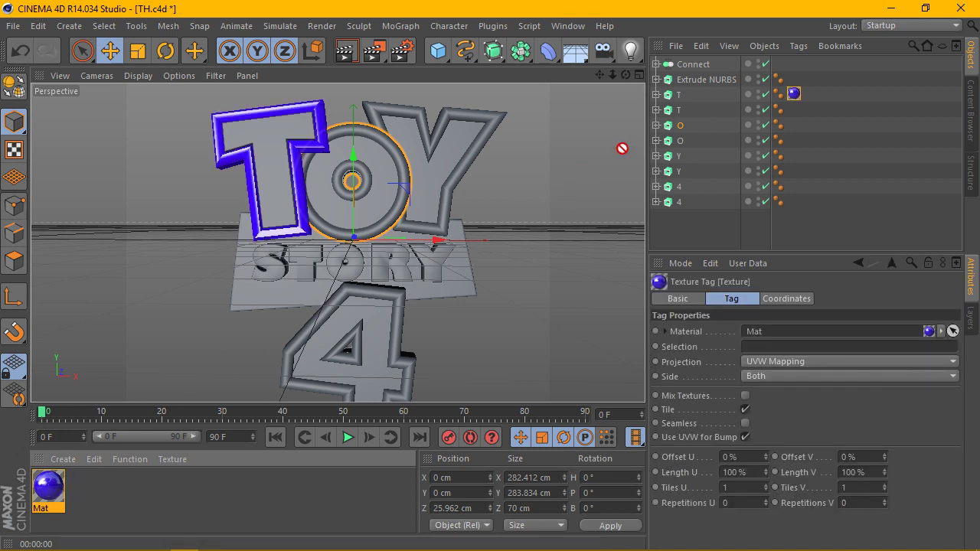
pyautogui.moveTo(684, 141); pyautogui.dragTo(681, 126)
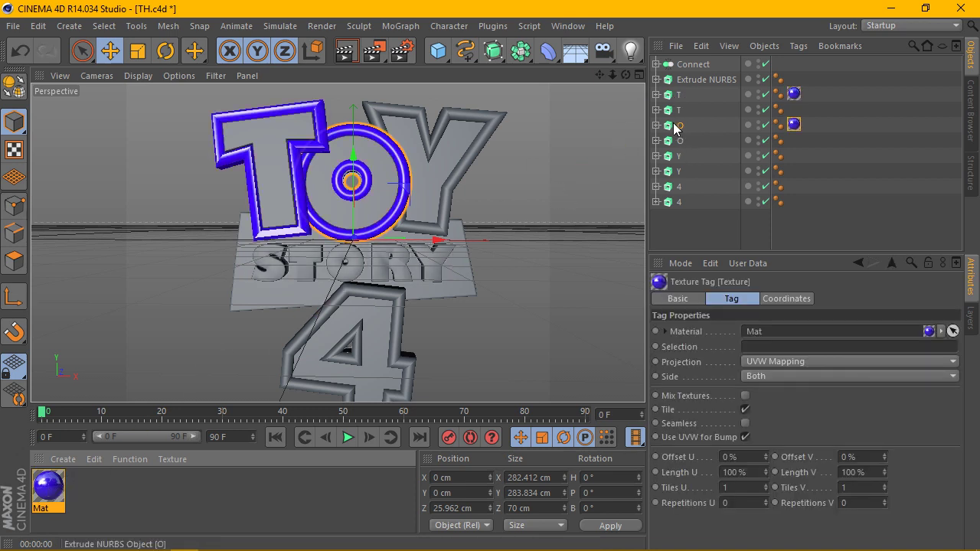
pyautogui.moveTo(55, 491); pyautogui.dragTo(680, 155)
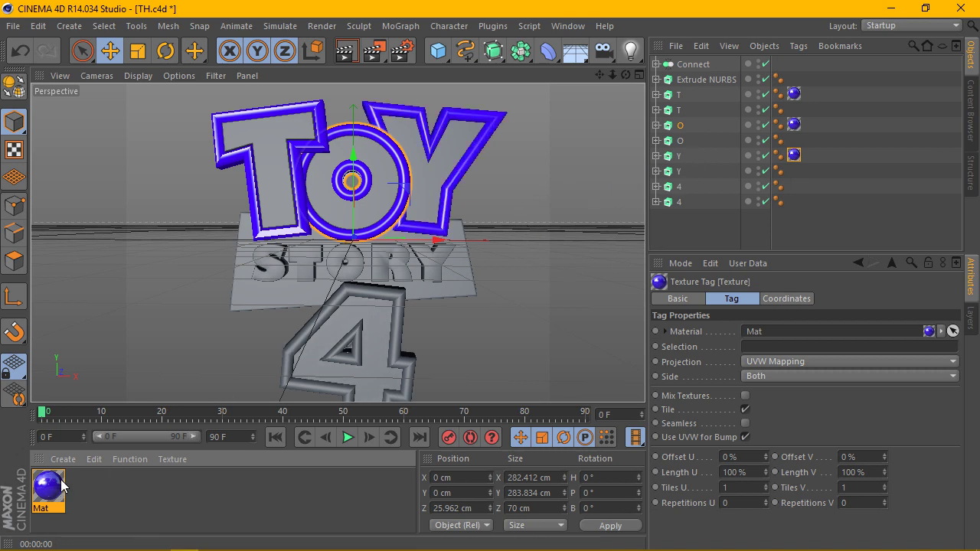
pyautogui.moveTo(66, 486); pyautogui.dragTo(679, 186)
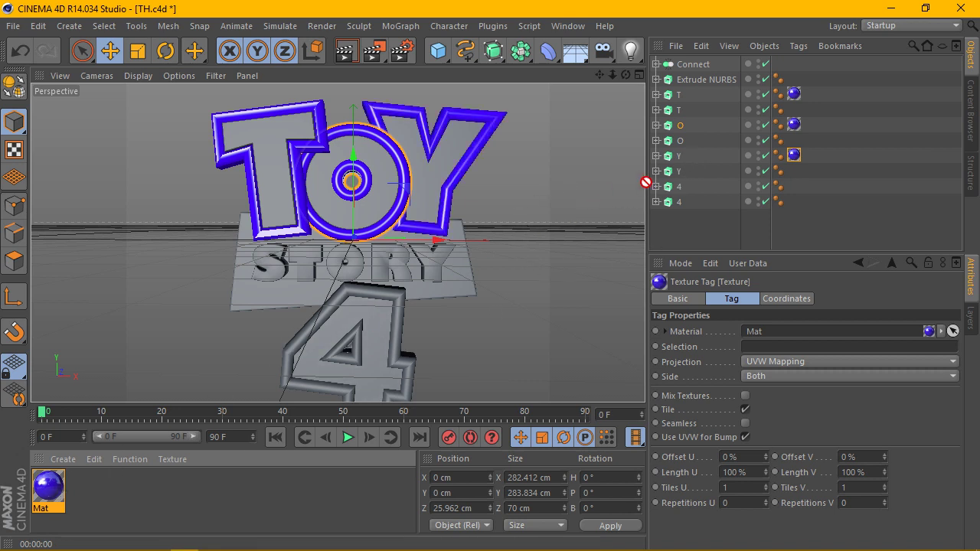
pyautogui.click(351, 53)
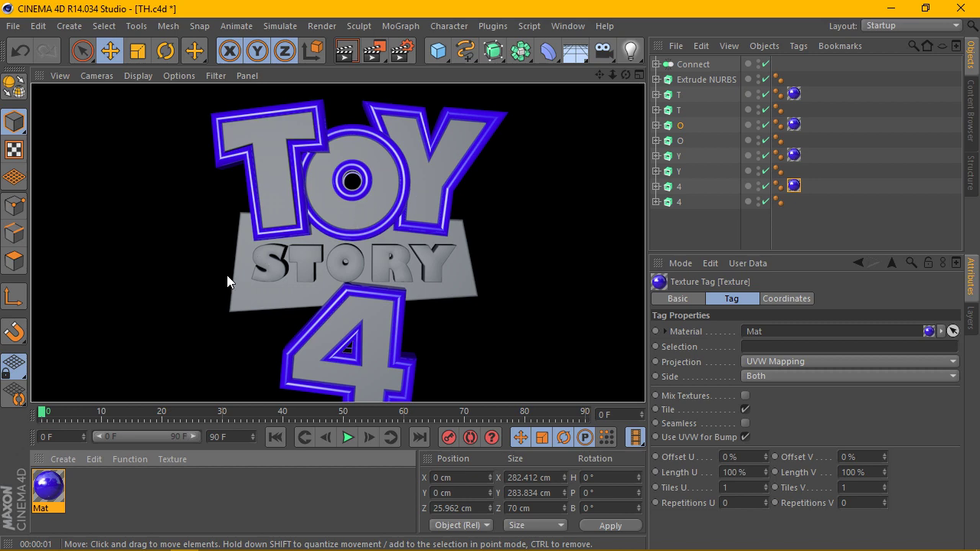
# - Duplicate the blue material and set the copy's colour to pure red (255, 0, 0)
pyautogui.keyDown('ctrl'); pyautogui.moveTo(52, 491); pyautogui.dragTo(84, 494); pyautogui.keyUp('ctrl')
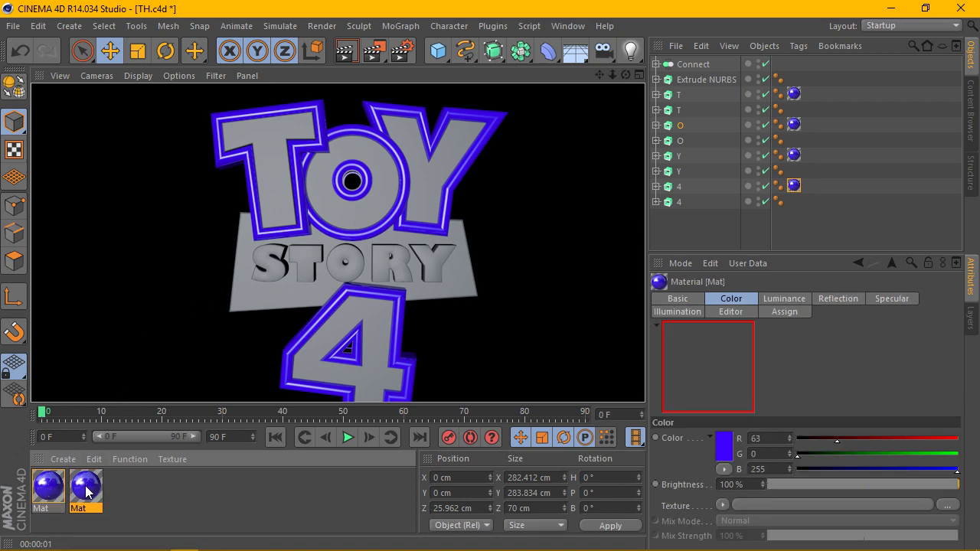
pyautogui.doubleClick(86, 492)
pyautogui.click(251, 265)
pyautogui.click(401, 161)
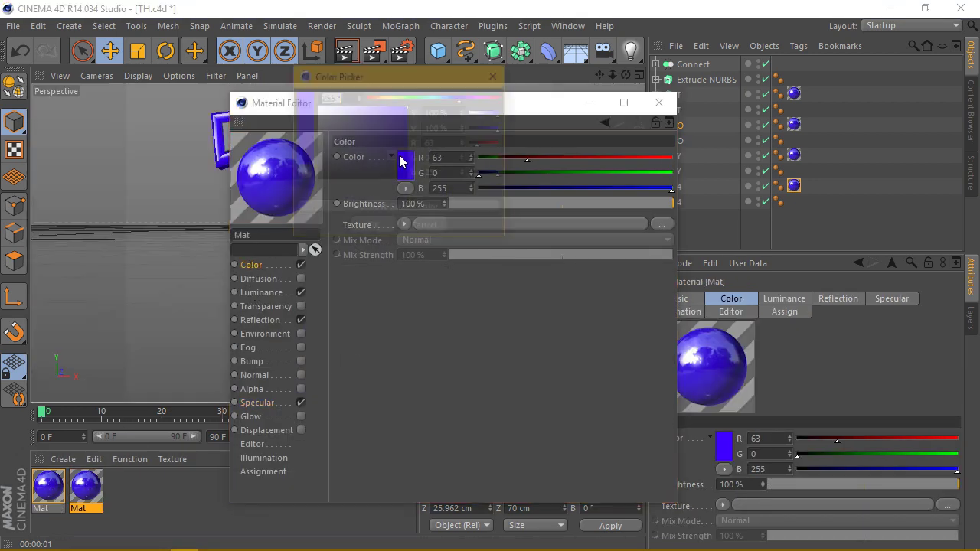
pyautogui.moveTo(434, 97); pyautogui.dragTo(523, 98)
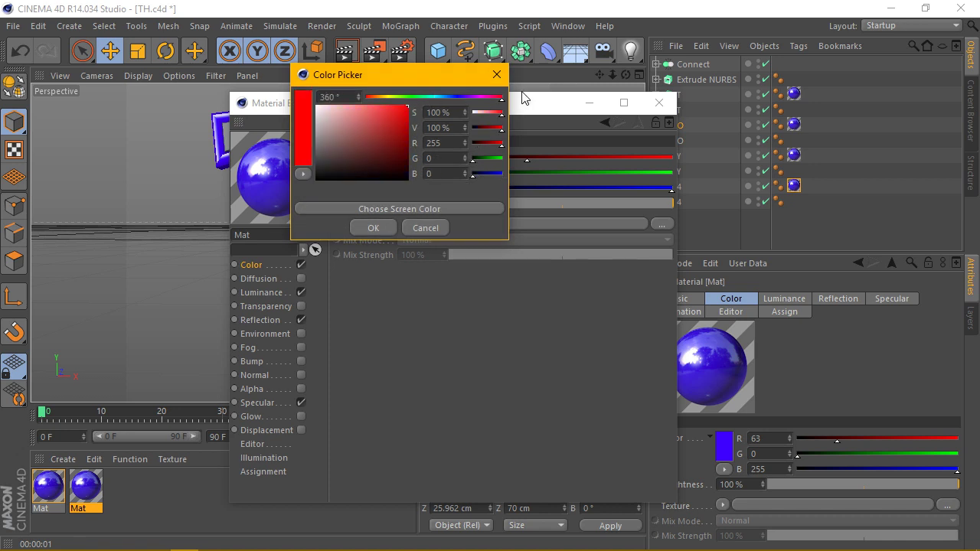
pyautogui.click(375, 224)
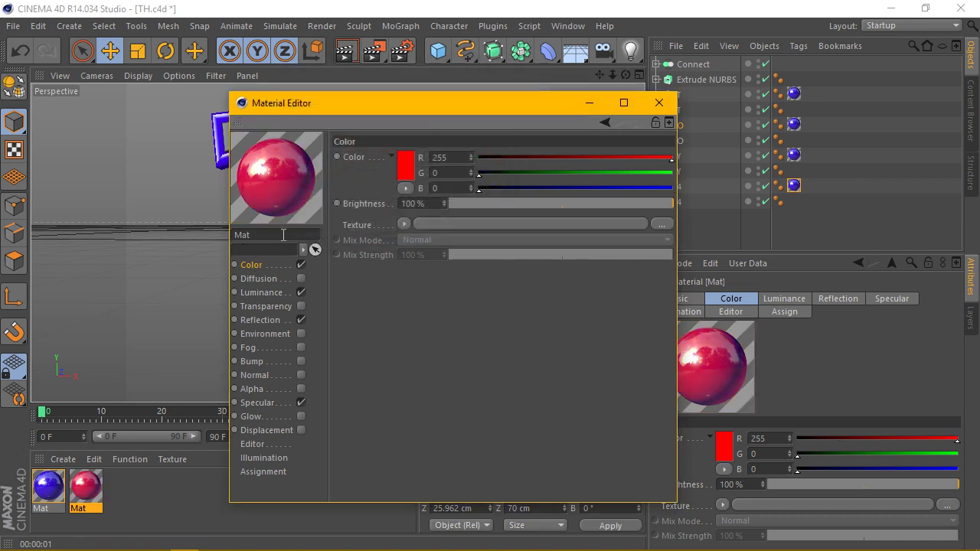
# - Copy the red colour into the copy's luminance colour and close the material editor
pyautogui.rightClick(354, 152)
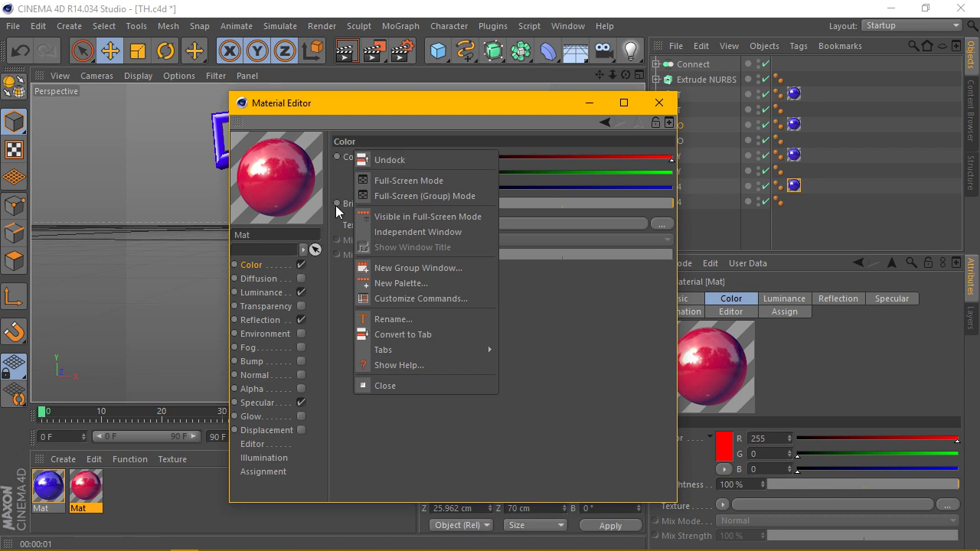
pyautogui.click(340, 158)
pyautogui.rightClick(346, 153)
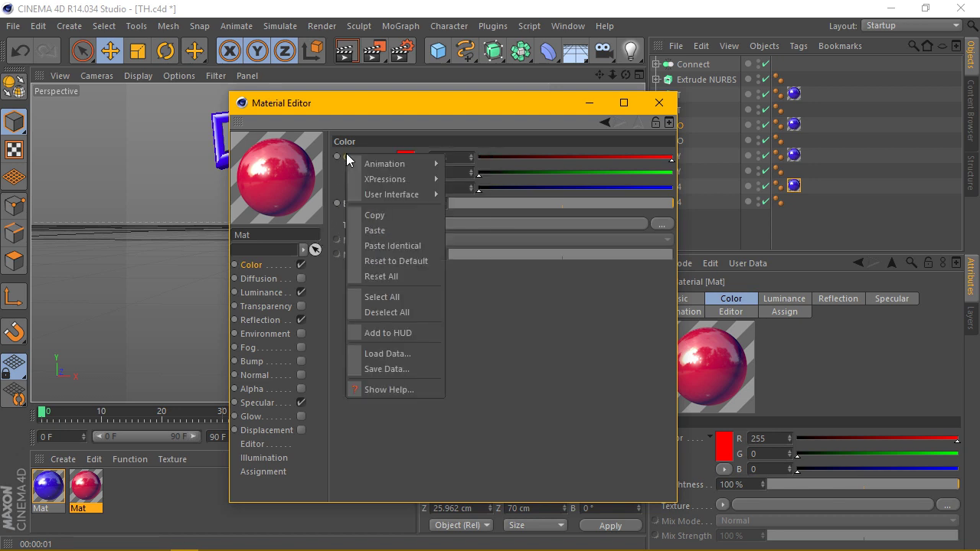
pyautogui.click(376, 215)
pyautogui.click(272, 293)
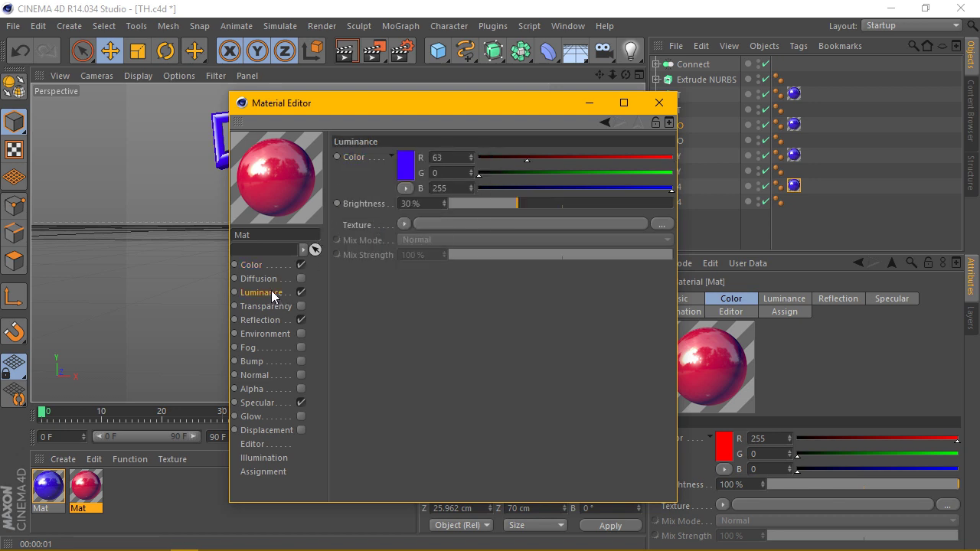
pyautogui.rightClick(362, 158)
pyautogui.click(398, 231)
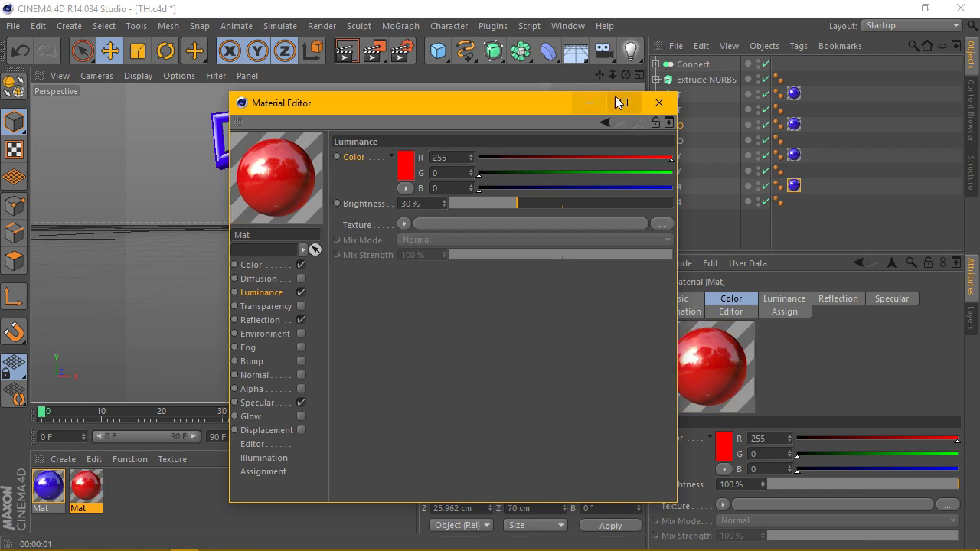
pyautogui.click(659, 103)
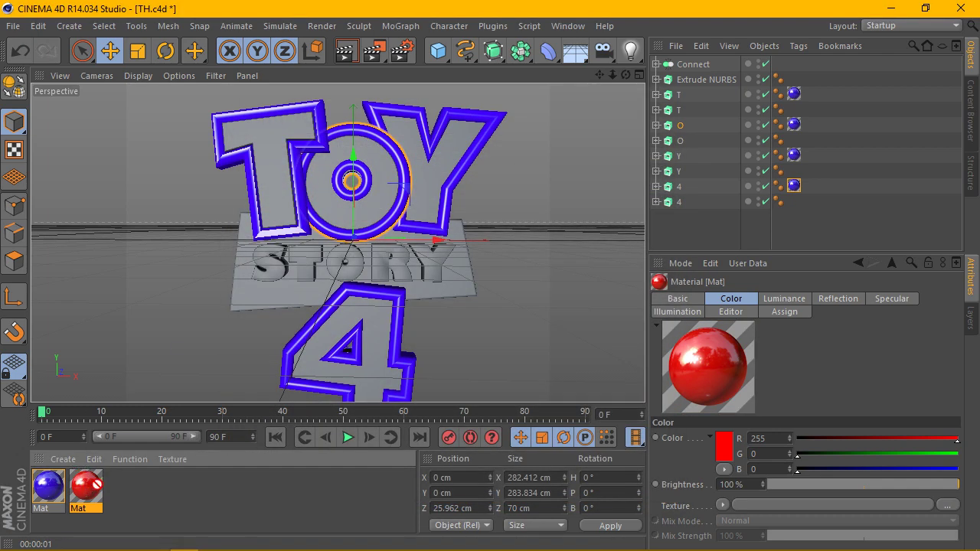
# - Put the red material on the STORY plate, set highlight height ~55%, width 21%, negative falloff, and render
pyautogui.moveTo(89, 491); pyautogui.dragTo(253, 293)
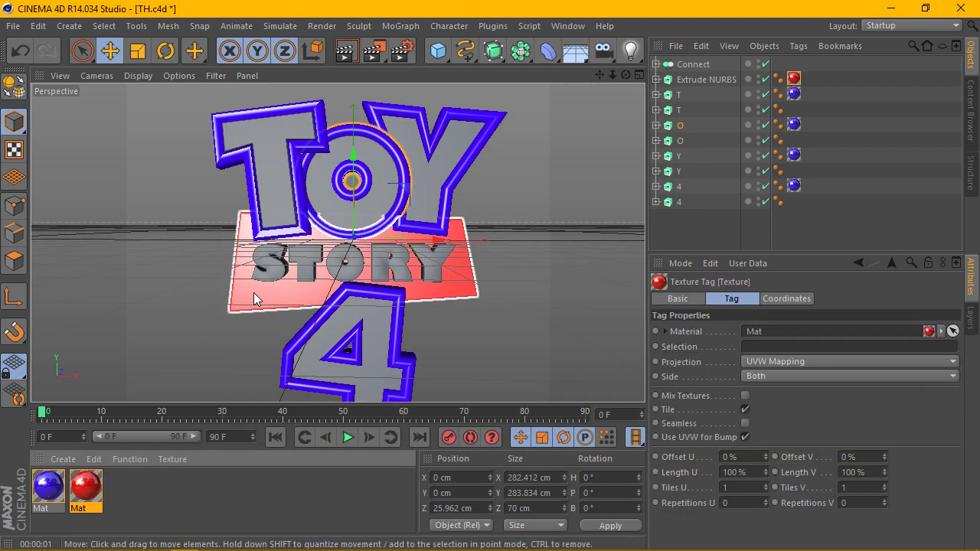
pyautogui.click(346, 51)
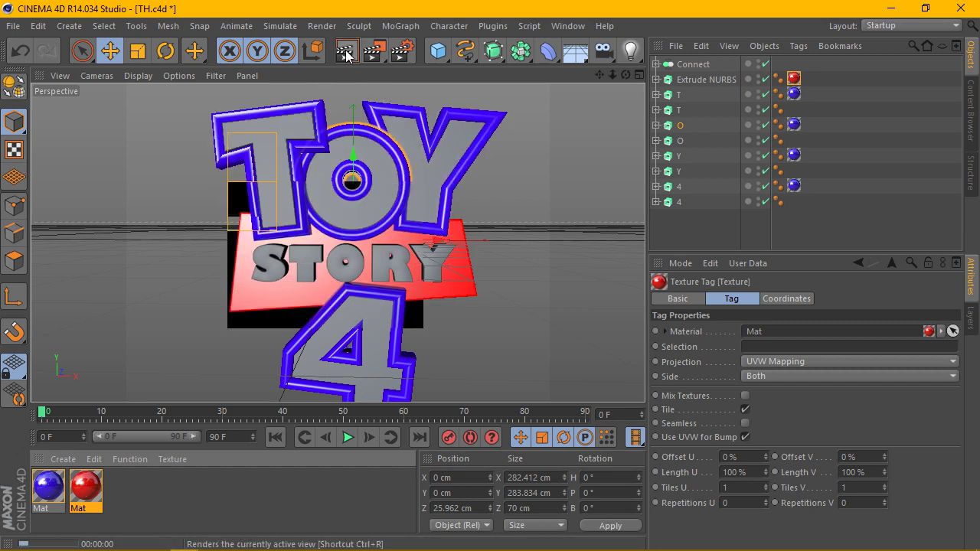
pyautogui.doubleClick(89, 490)
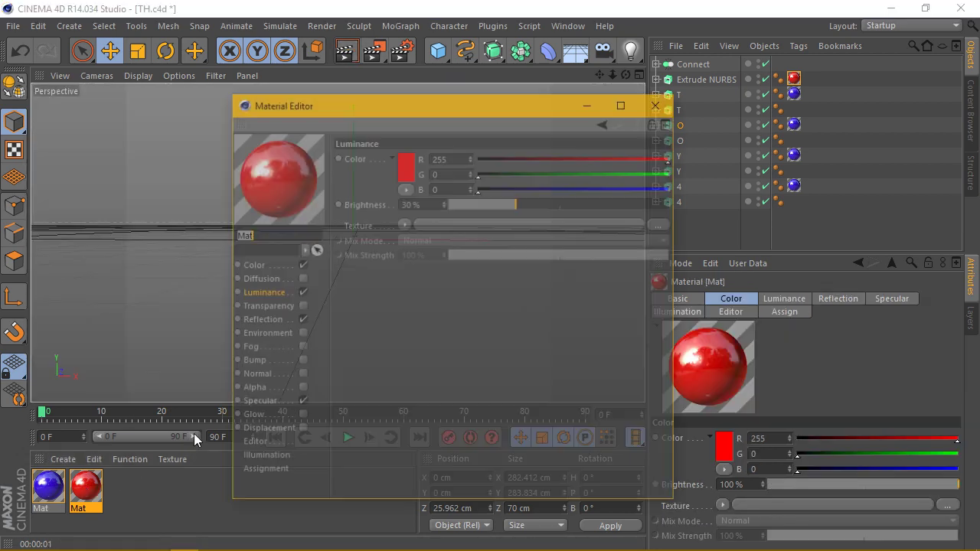
pyautogui.click(264, 403)
pyautogui.moveTo(616, 389); pyautogui.dragTo(572, 396)
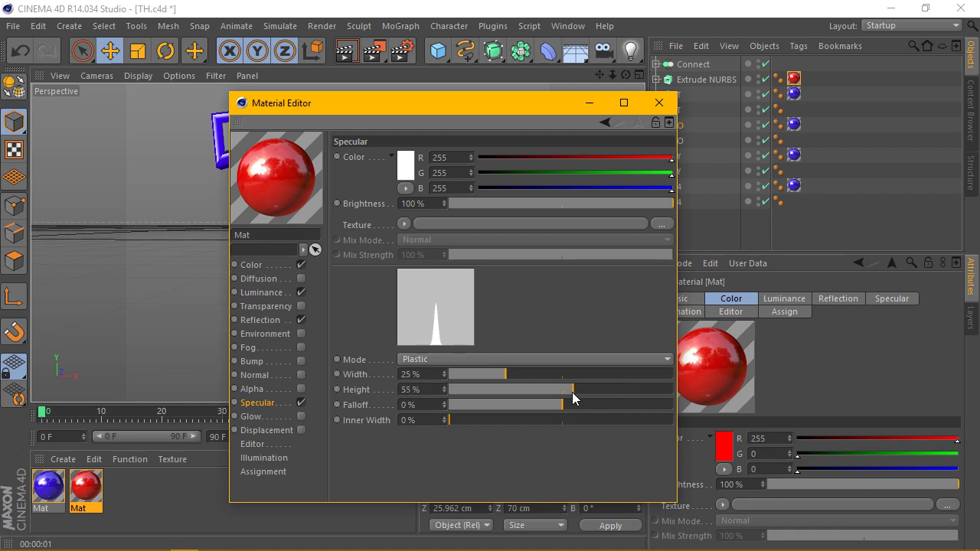
pyautogui.moveTo(515, 376); pyautogui.dragTo(499, 373)
pyautogui.moveTo(562, 405); pyautogui.dragTo(549, 405)
pyautogui.click(676, 107)
pyautogui.click(676, 107)
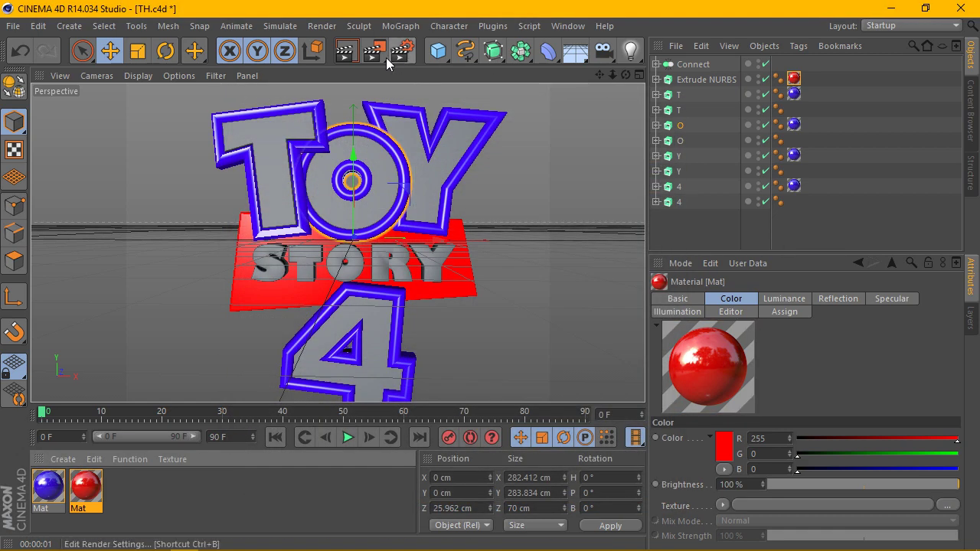
pyautogui.click(344, 53)
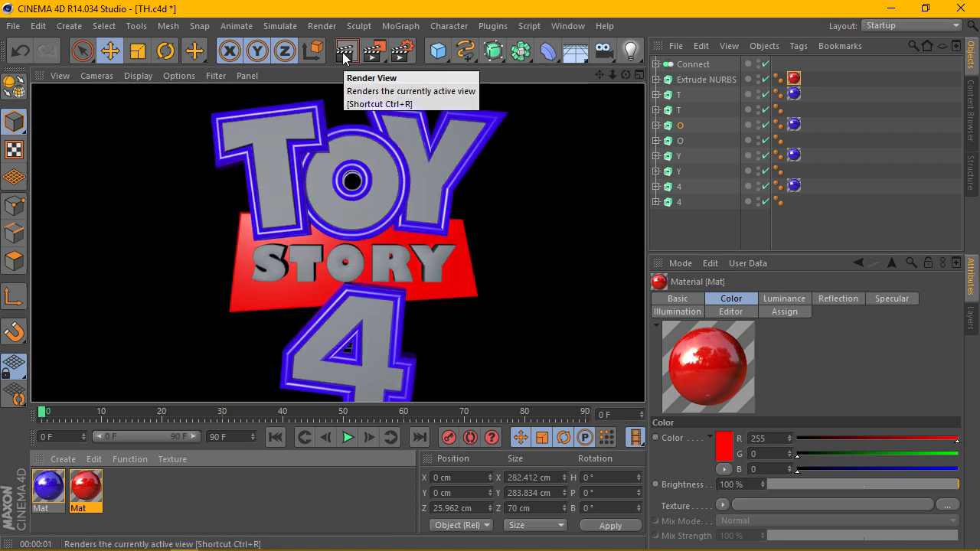
# - Return to the viewport, orbit the logo to a new angle and render it
pyautogui.click(405, 179)
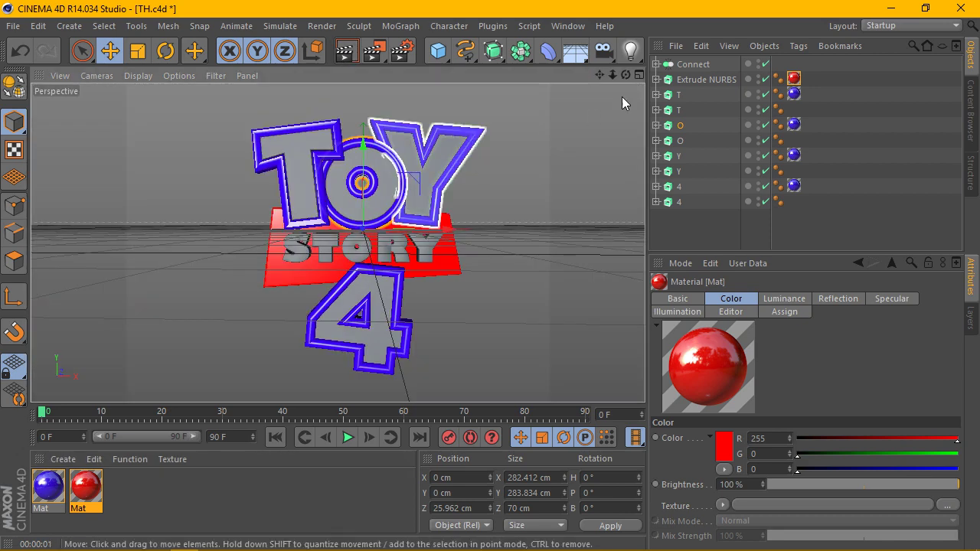
pyautogui.moveTo(610, 76); pyautogui.dragTo(577, 105)
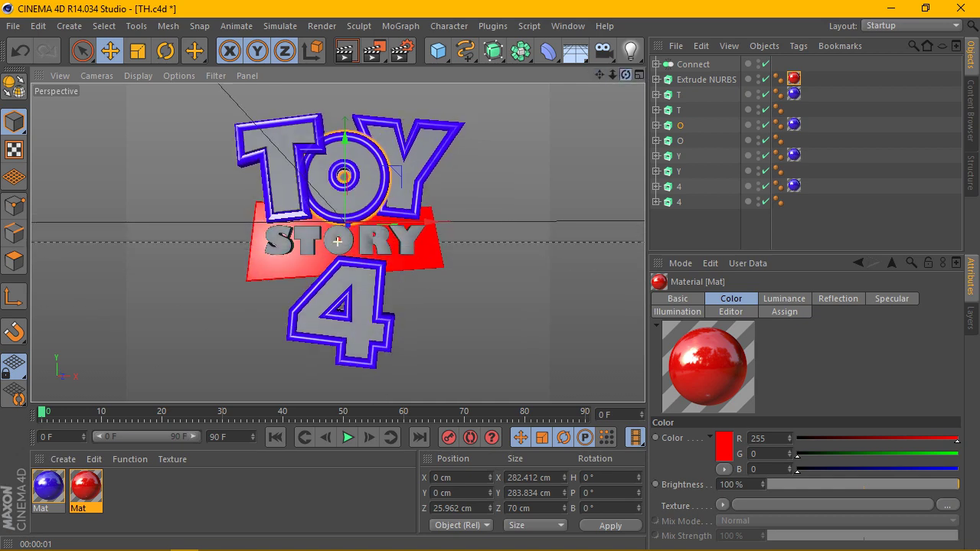
pyautogui.click(344, 53)
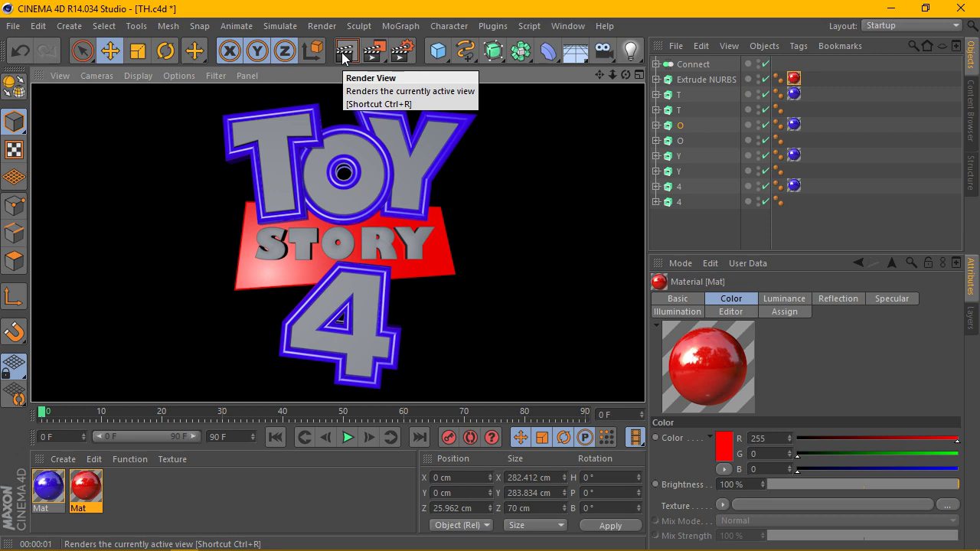
# - Tighten the red highlight to 11% width, 45% height, -44% falloff and re-render
pyautogui.doubleClick(86, 488)
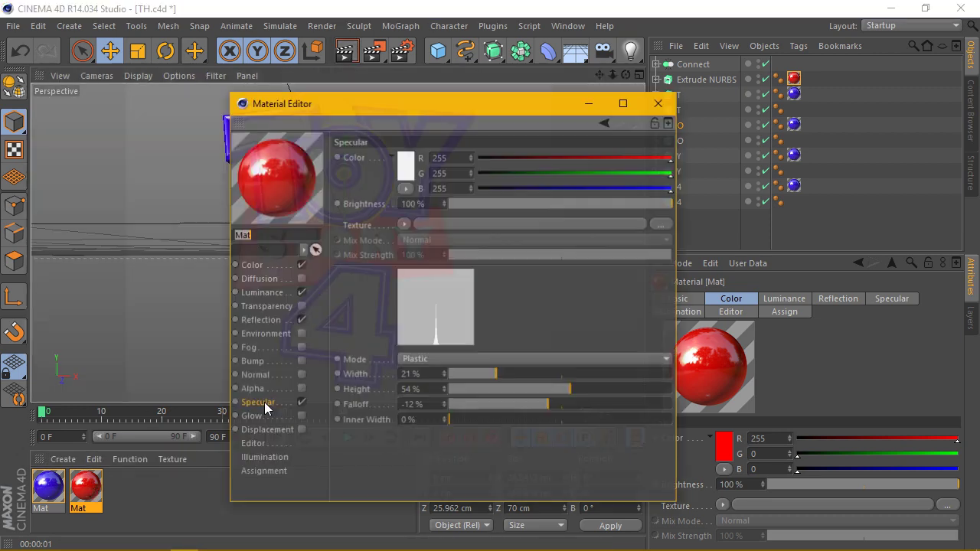
pyautogui.moveTo(536, 389)
pyautogui.mouseDown()
pyautogui.moveTo(556, 389)
pyautogui.moveTo(485, 386)
pyautogui.mouseUp()
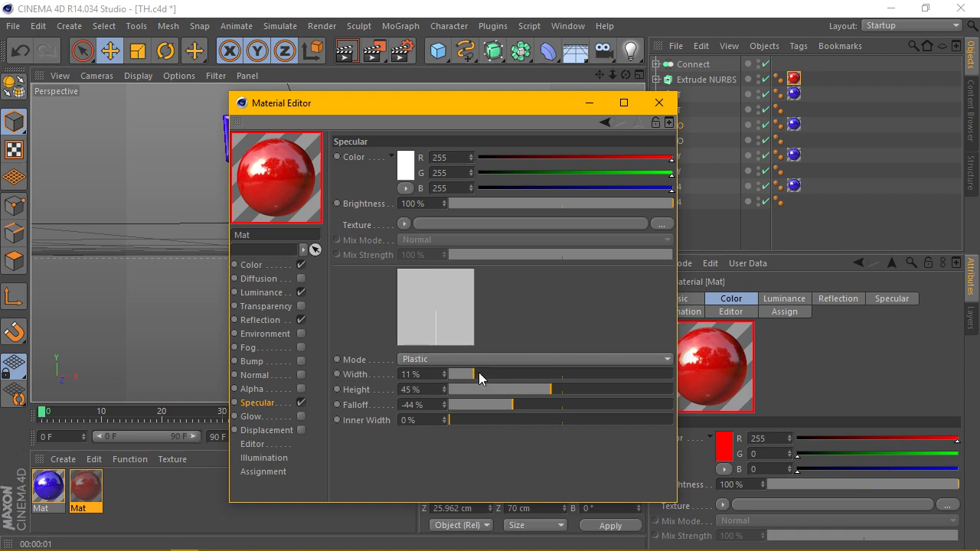
pyautogui.click(659, 103)
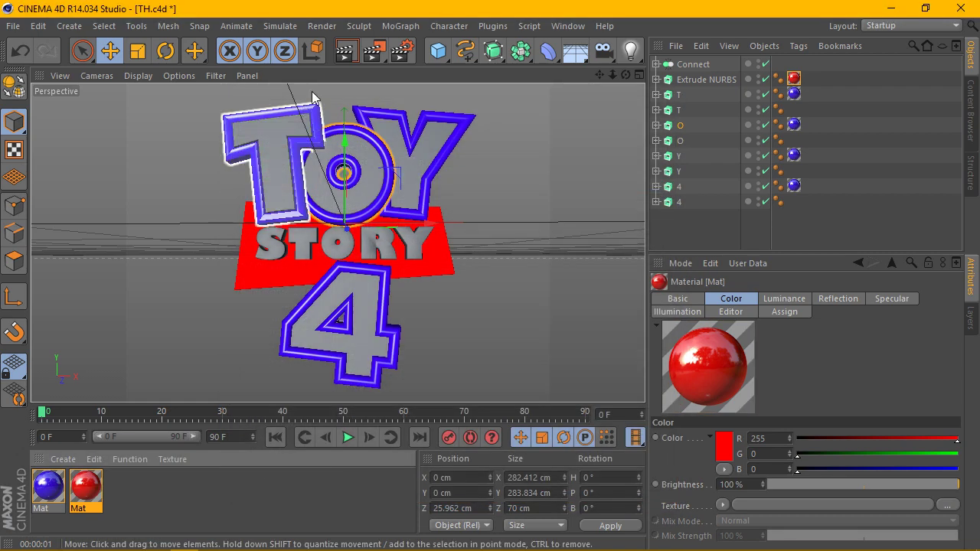
pyautogui.click(345, 52)
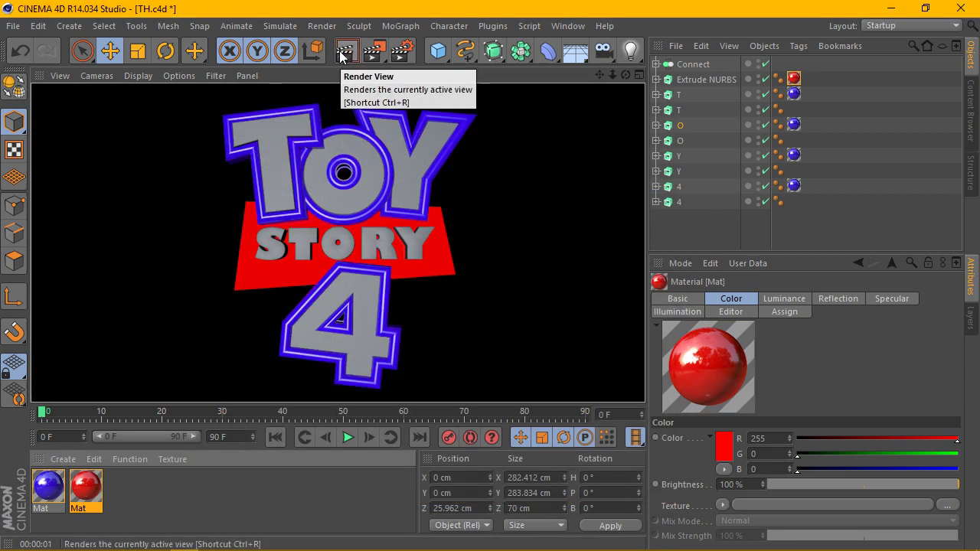
pyautogui.click(52, 490)
# - Duplicate the blue material and set the copy's colour to golden yellow (255, 221, 0)
pyautogui.keyDown('ctrl'); pyautogui.moveTo(49, 491); pyautogui.dragTo(84, 493); pyautogui.keyUp('ctrl')
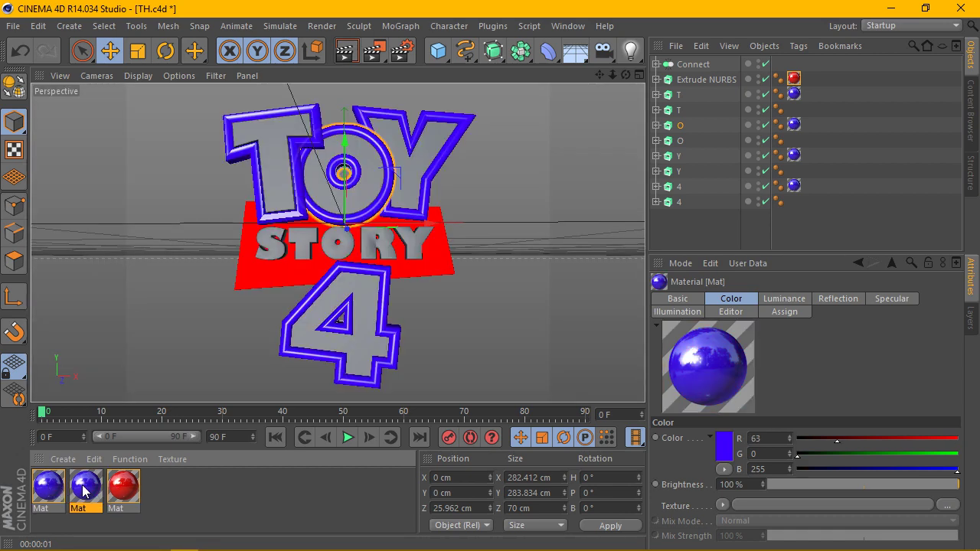
pyautogui.doubleClick(84, 492)
pyautogui.click(252, 265)
pyautogui.click(405, 165)
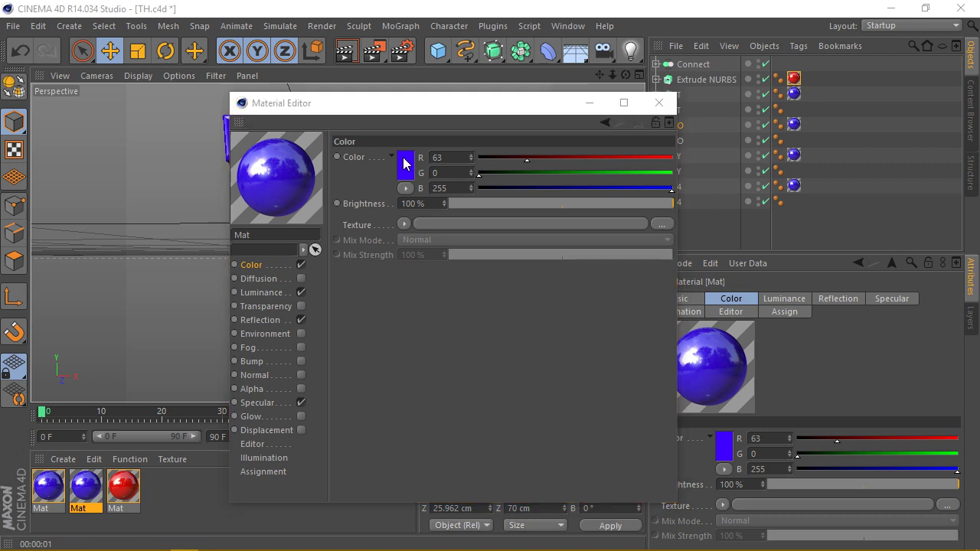
pyautogui.click(393, 100)
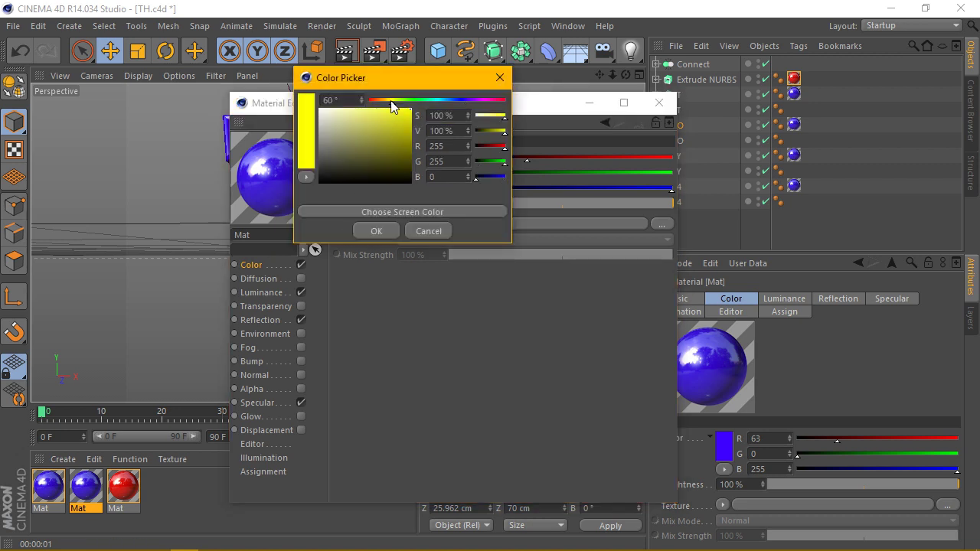
pyautogui.click(389, 100)
pyautogui.click(383, 231)
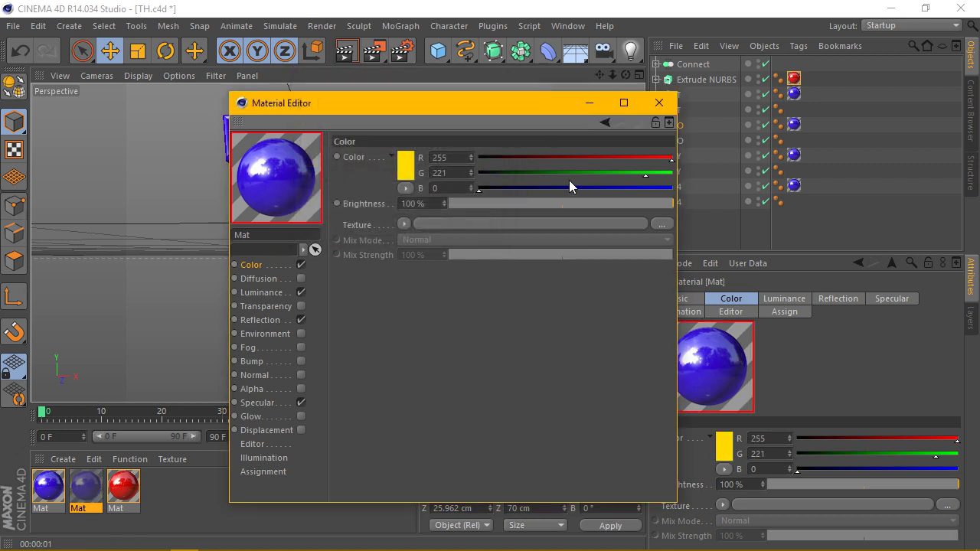
# - Copy the yellow colour into the luminance colour and close the material editor
pyautogui.rightClick(354, 161)
pyautogui.click(393, 217)
pyautogui.click(260, 291)
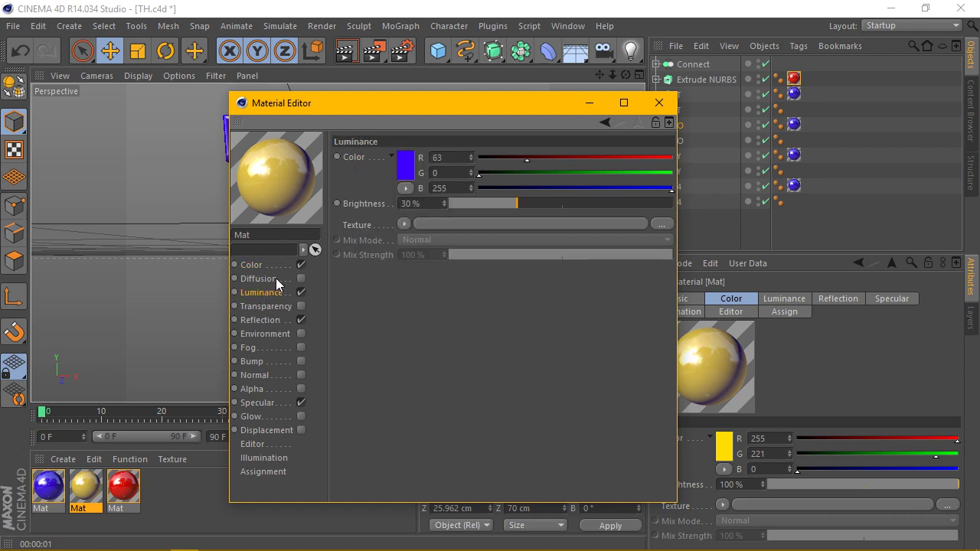
pyautogui.rightClick(346, 156)
pyautogui.click(375, 231)
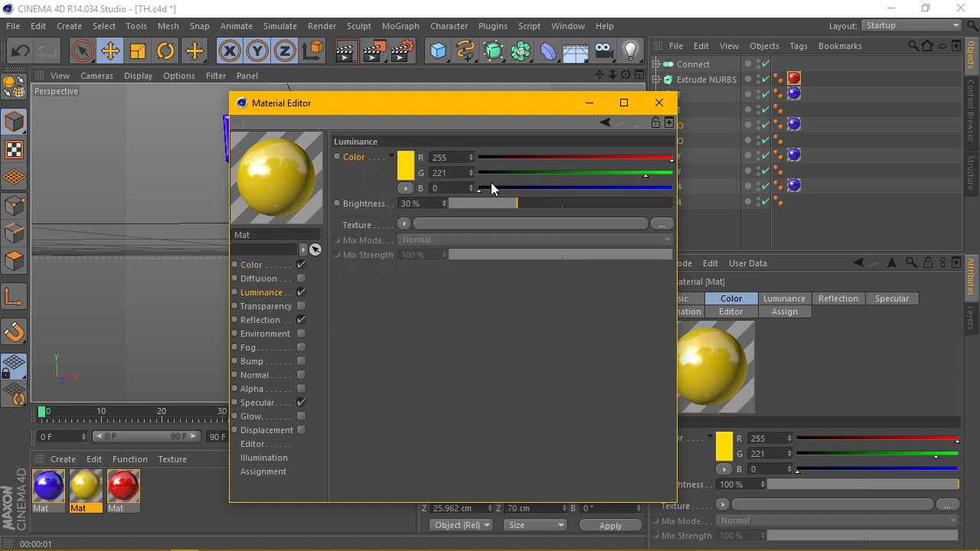
pyautogui.click(659, 102)
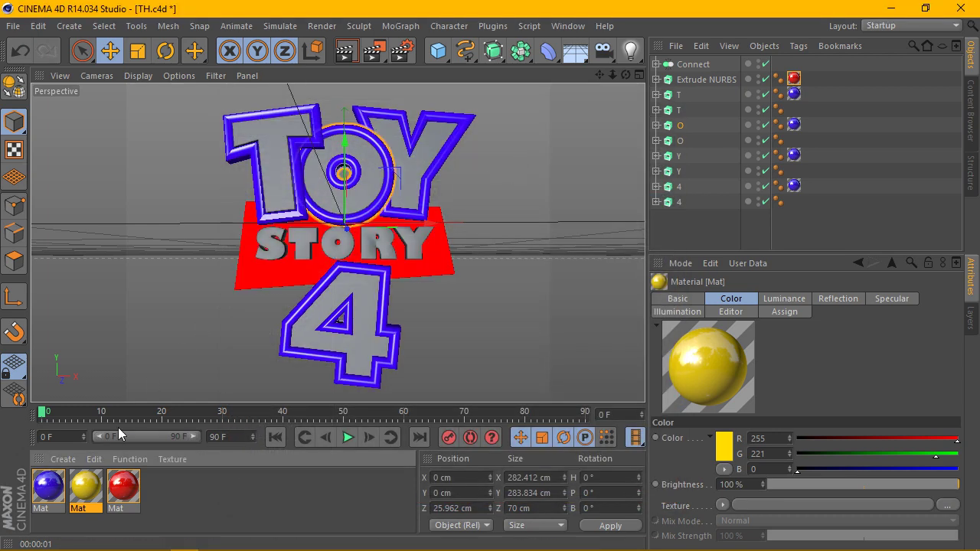
# - Drag the yellow material onto the inner T, O, Y and 4 objects and the STORY Connect object
pyautogui.moveTo(82, 490); pyautogui.dragTo(694, 111)
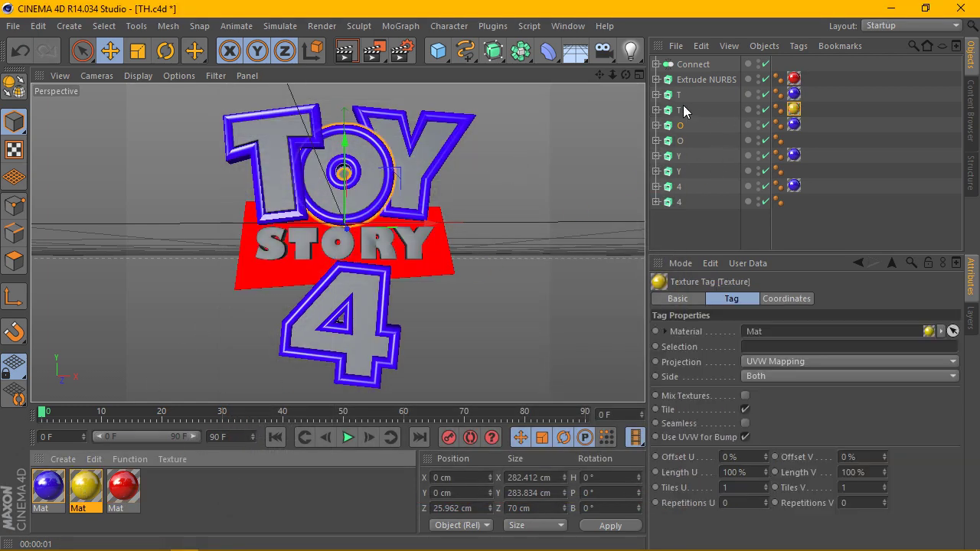
pyautogui.moveTo(94, 482)
pyautogui.mouseDown()
pyautogui.moveTo(695, 144)
pyautogui.moveTo(685, 143)
pyautogui.mouseUp()
pyautogui.moveTo(99, 490); pyautogui.dragTo(695, 171)
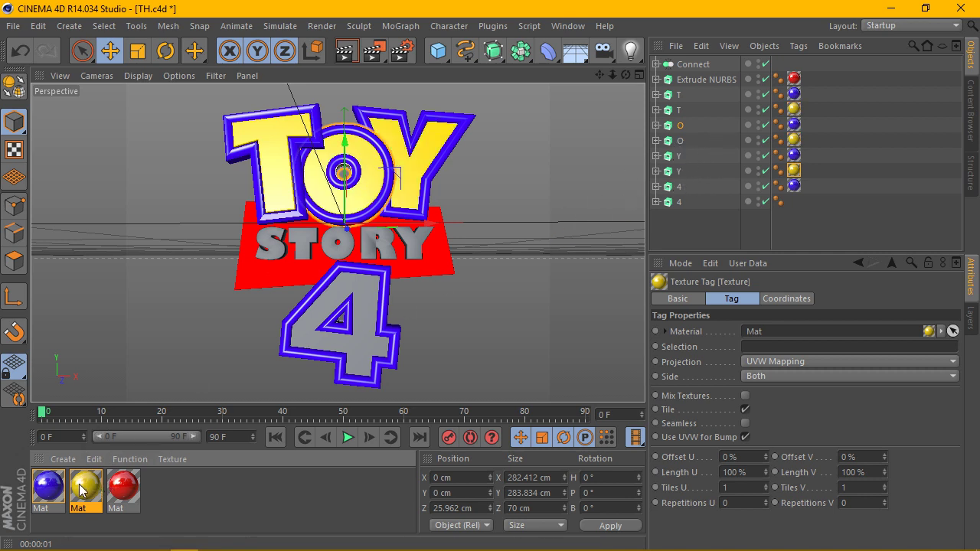
pyautogui.moveTo(83, 490); pyautogui.dragTo(677, 204)
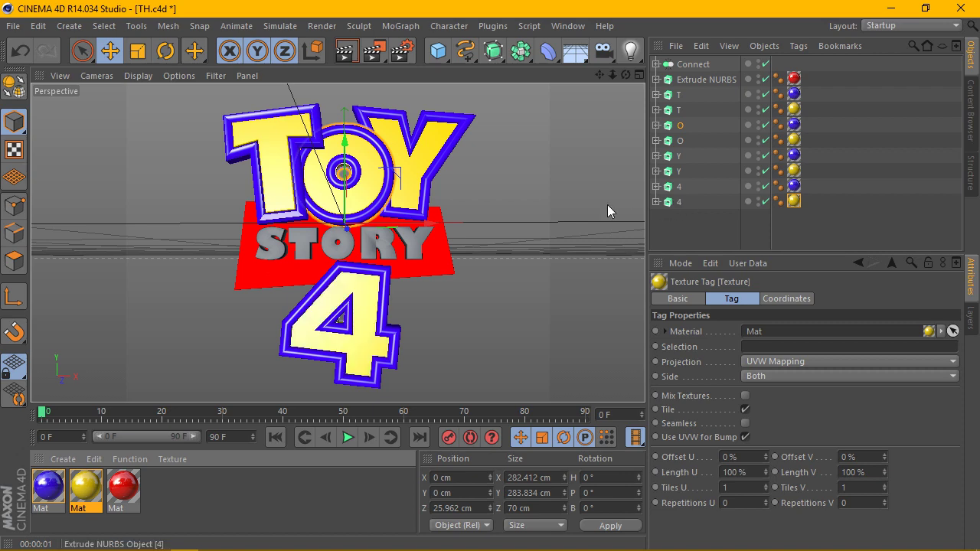
pyautogui.keyDown('alt'); pyautogui.moveTo(337, 242); pyautogui.dragTo(429, 242); pyautogui.keyUp('alt')
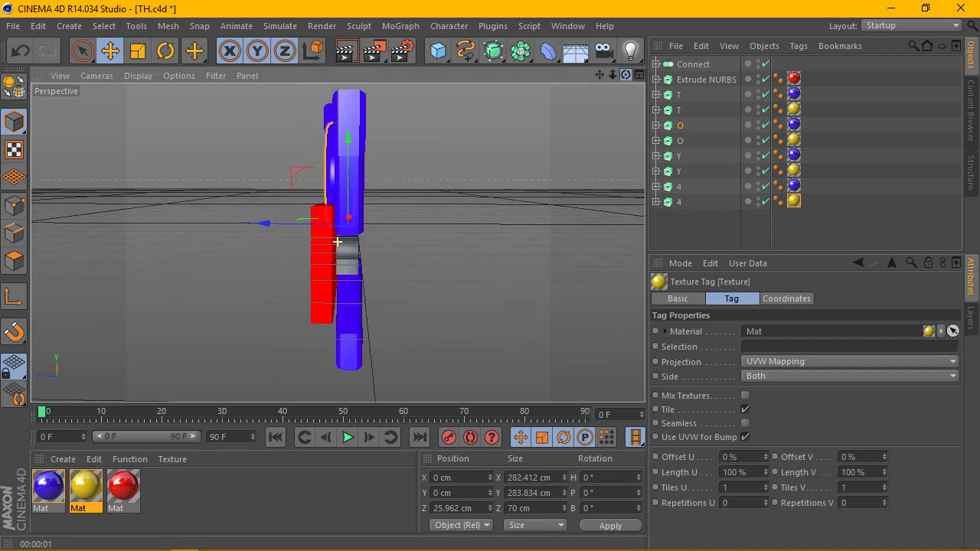
pyautogui.moveTo(87, 489); pyautogui.dragTo(686, 92)
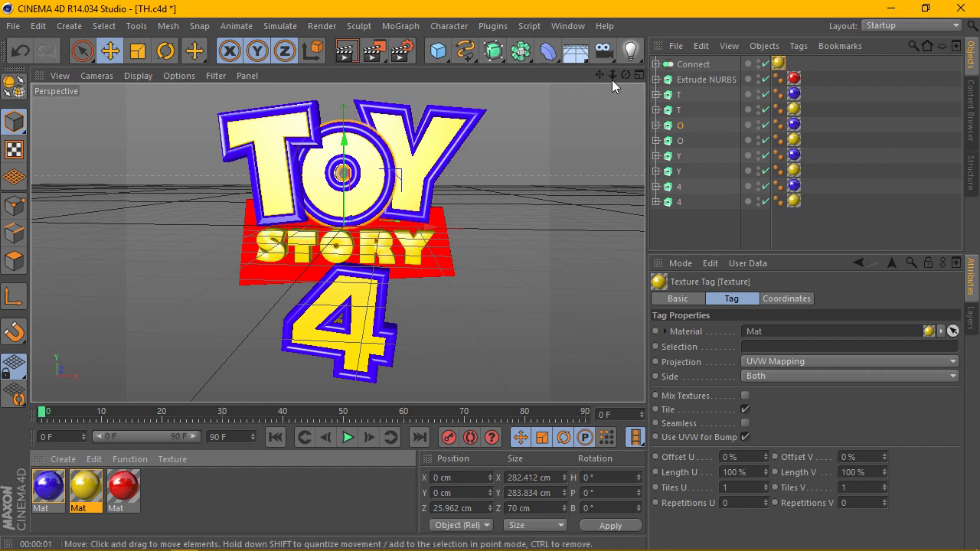
pyautogui.moveTo(626, 74); pyautogui.dragTo(626, 100)
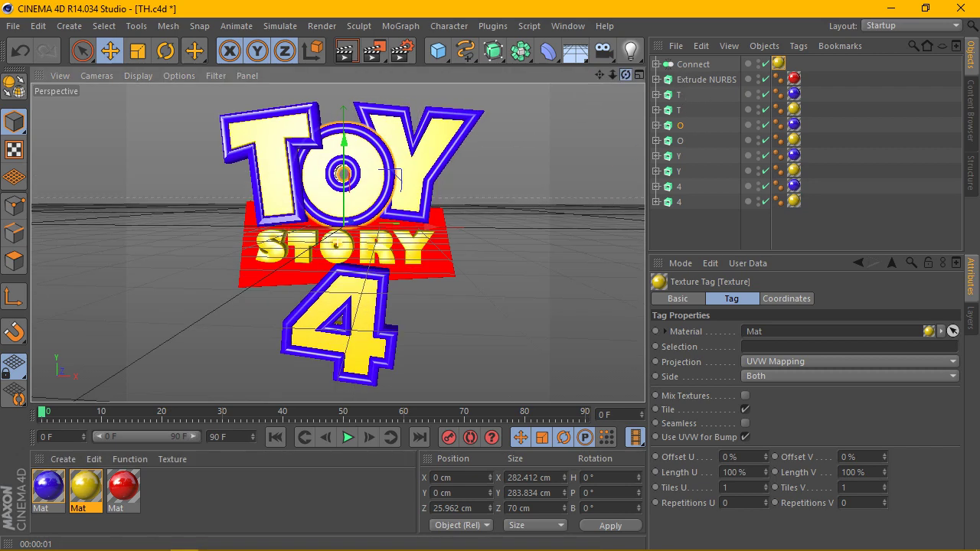
# - Render the logo, lower the yellow material's specular height, and re-render to check it
pyautogui.click(348, 52)
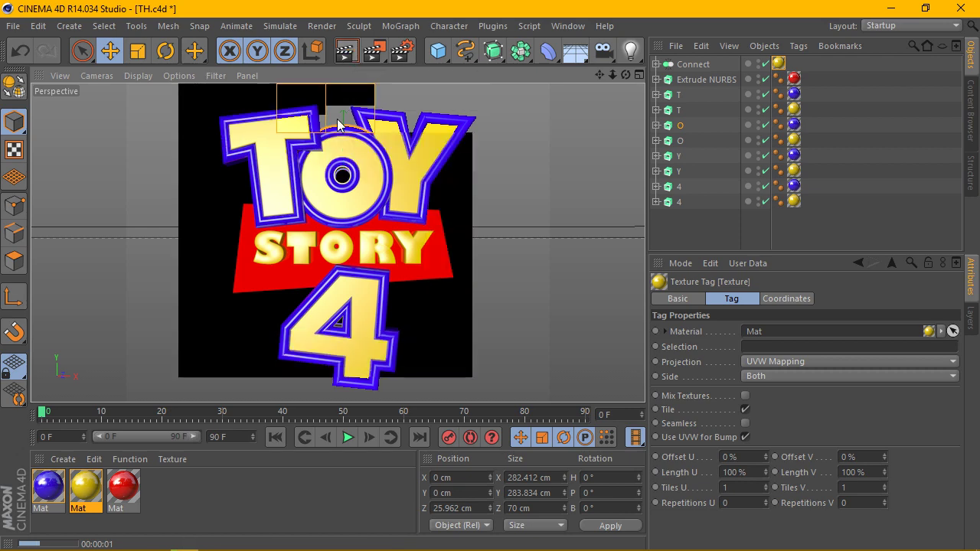
pyautogui.doubleClick(85, 486)
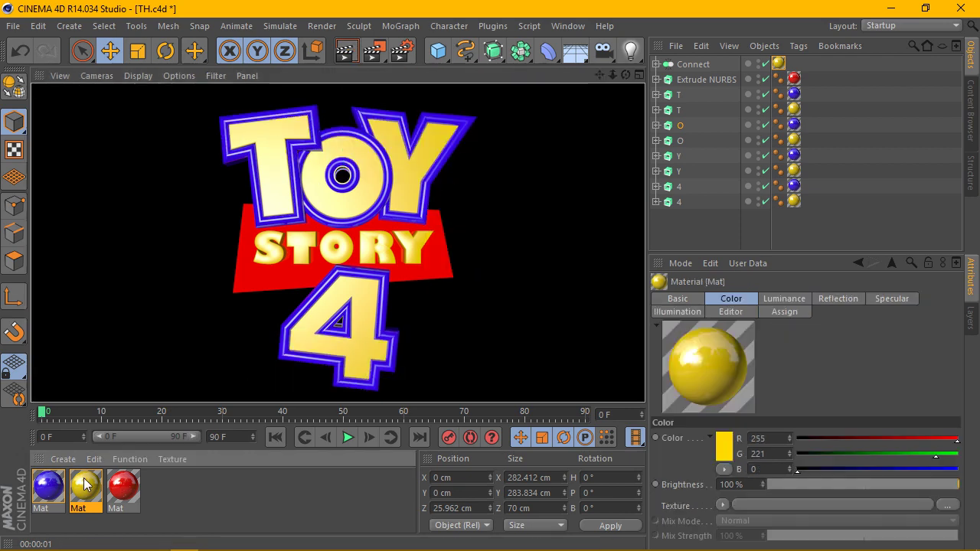
pyautogui.click(261, 402)
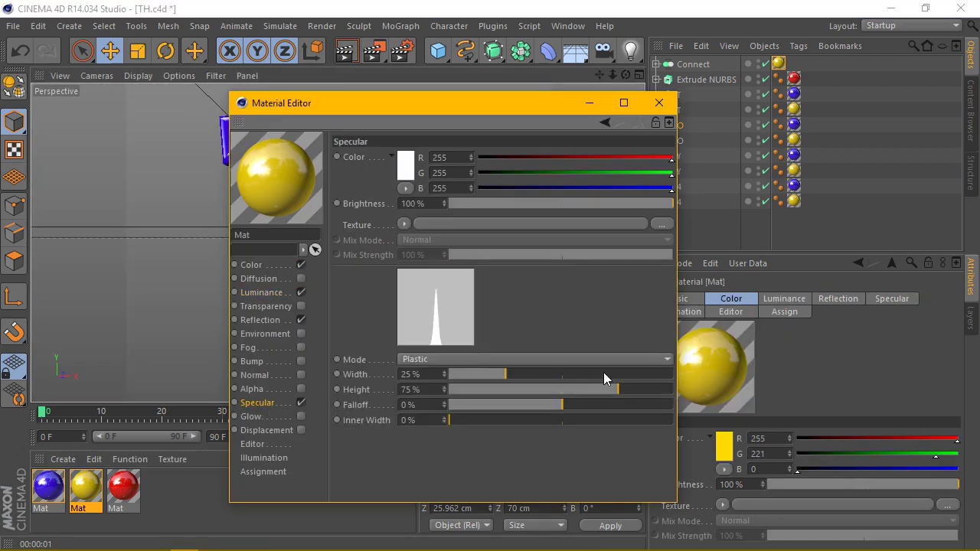
pyautogui.moveTo(605, 390); pyautogui.dragTo(526, 390)
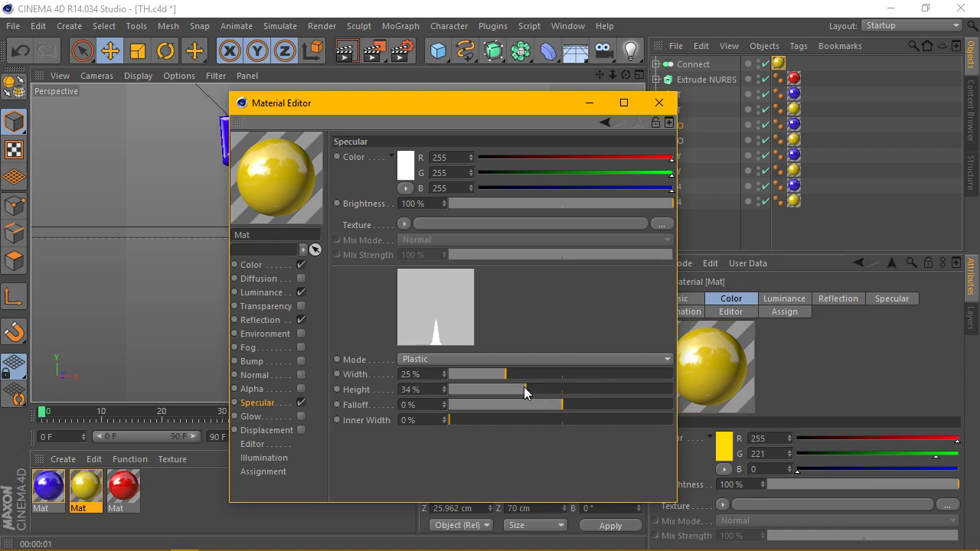
pyautogui.click(659, 103)
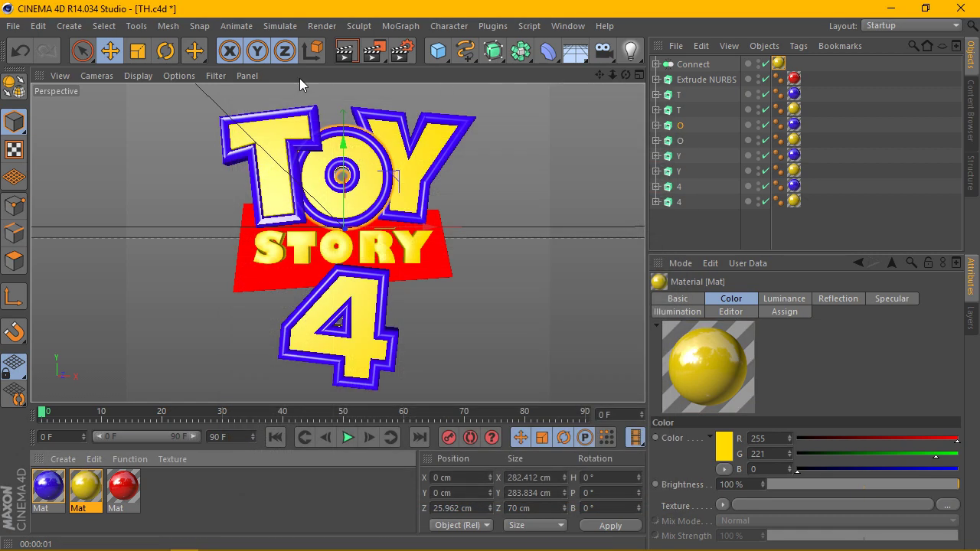
pyautogui.click(349, 60)
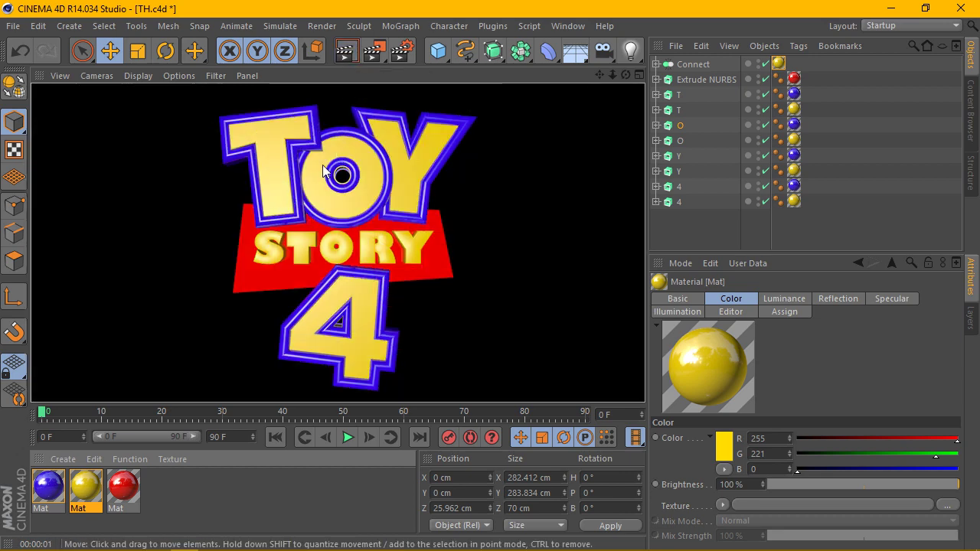
# - Narrow the yellow highlight to 21% width, 29% height, -20% falloff and render on black
pyautogui.doubleClick(85, 486)
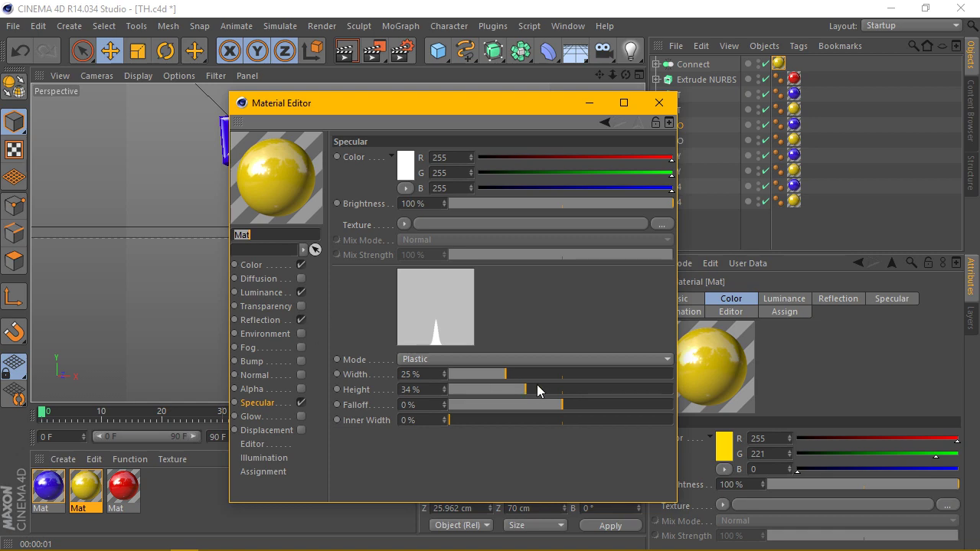
pyautogui.moveTo(549, 403); pyautogui.dragTo(497, 374)
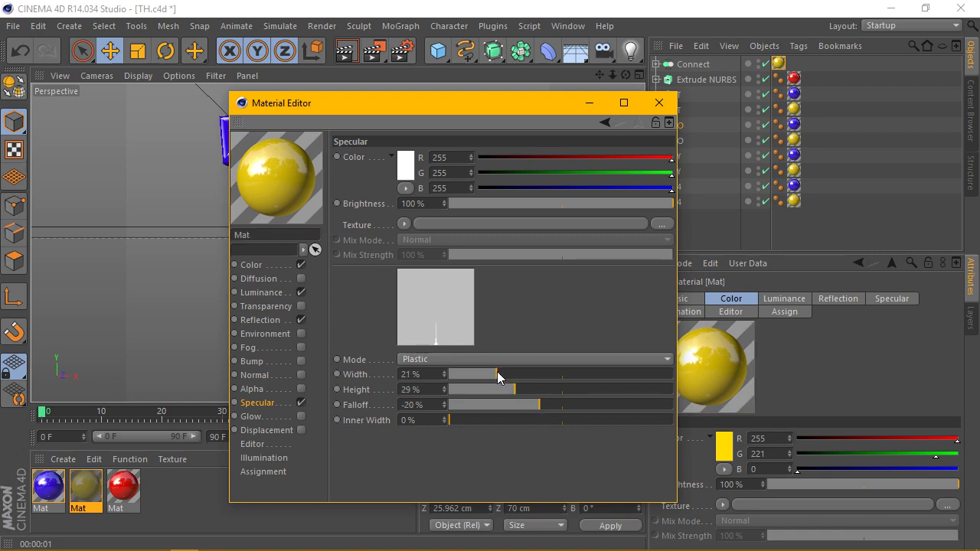
pyautogui.click(658, 103)
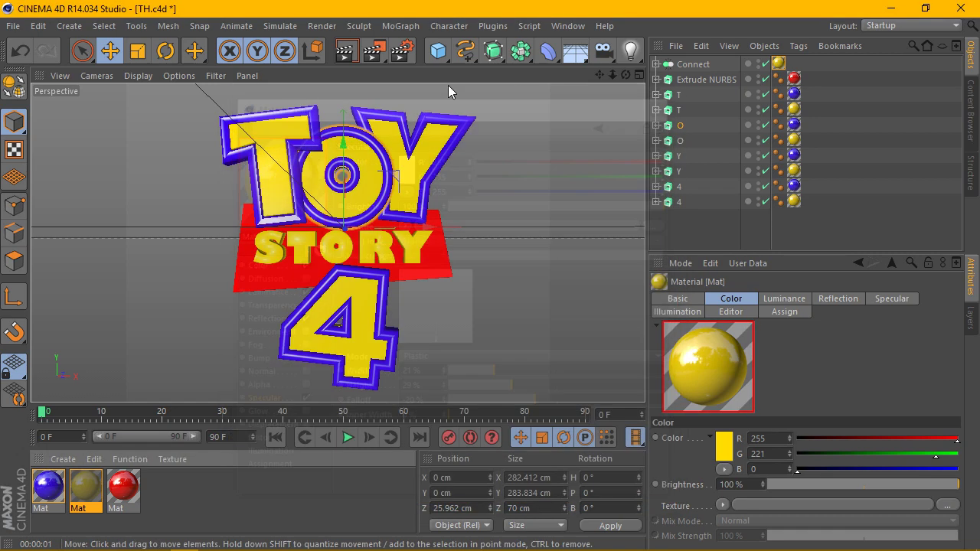
pyautogui.click(350, 54)
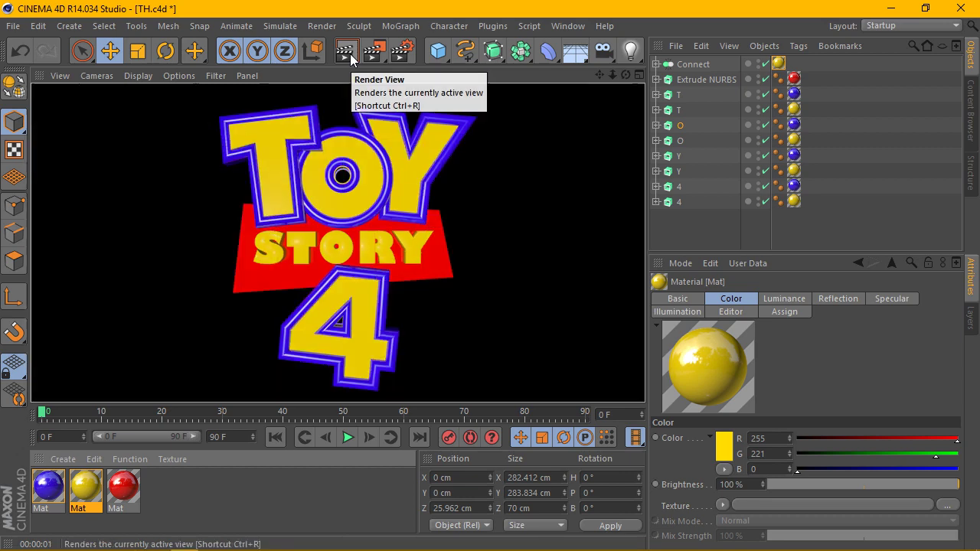
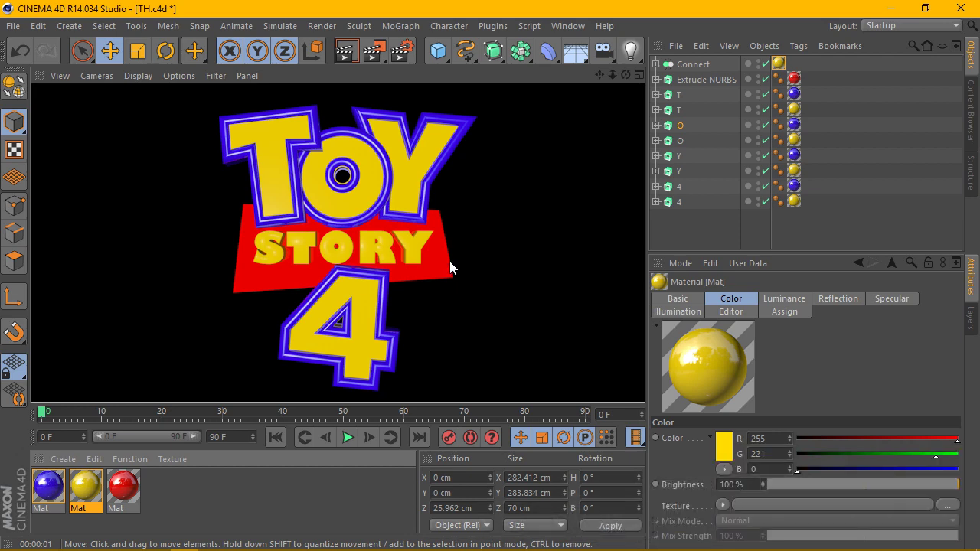
# - Create a test material, try a yellow colour on it, then delete the unused grey material
pyautogui.click(100, 459)
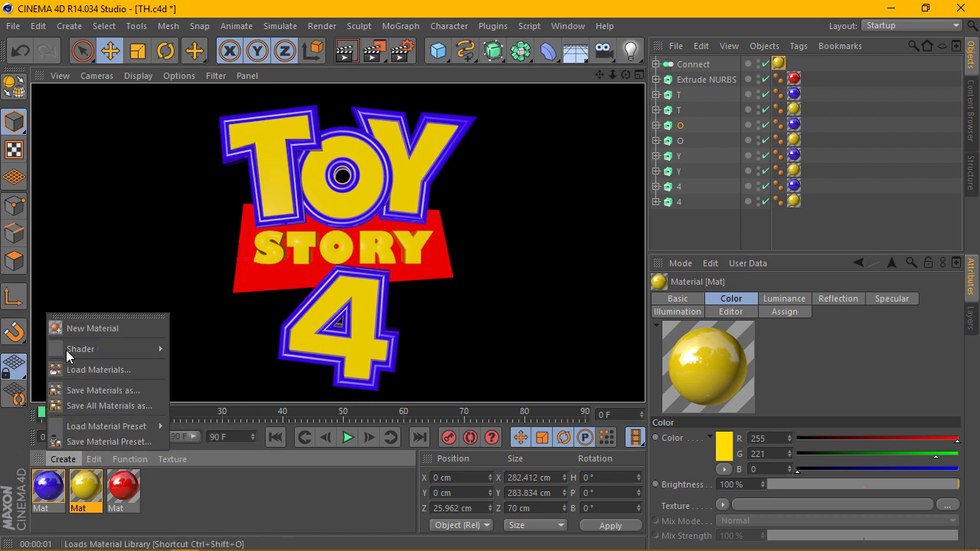
pyautogui.click(84, 328)
pyautogui.doubleClick(49, 489)
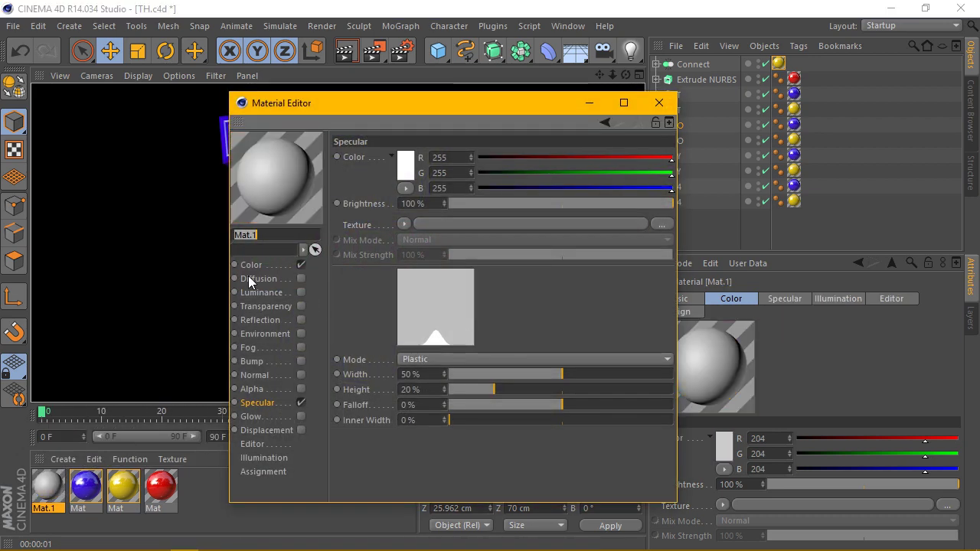
pyautogui.click(253, 265)
pyautogui.click(406, 156)
pyautogui.click(391, 99)
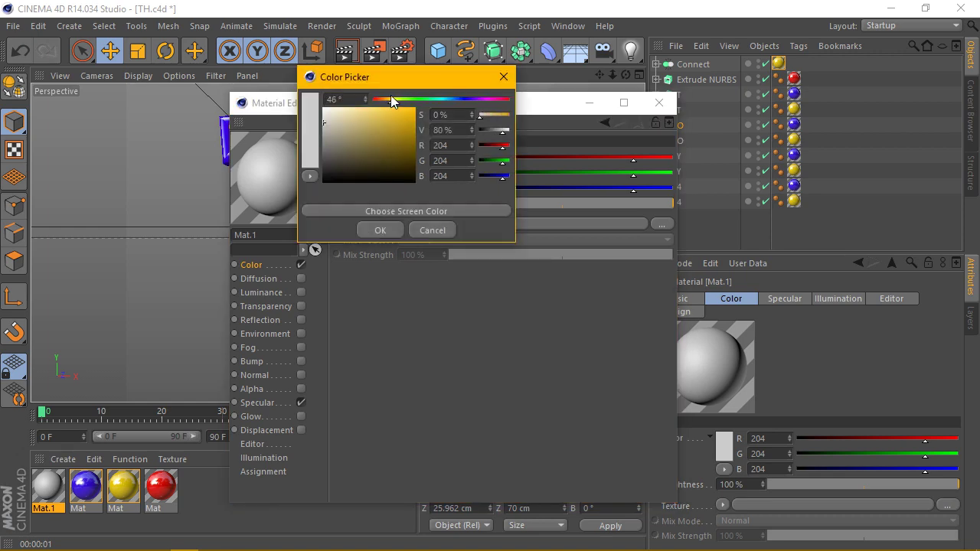
pyautogui.click(415, 108)
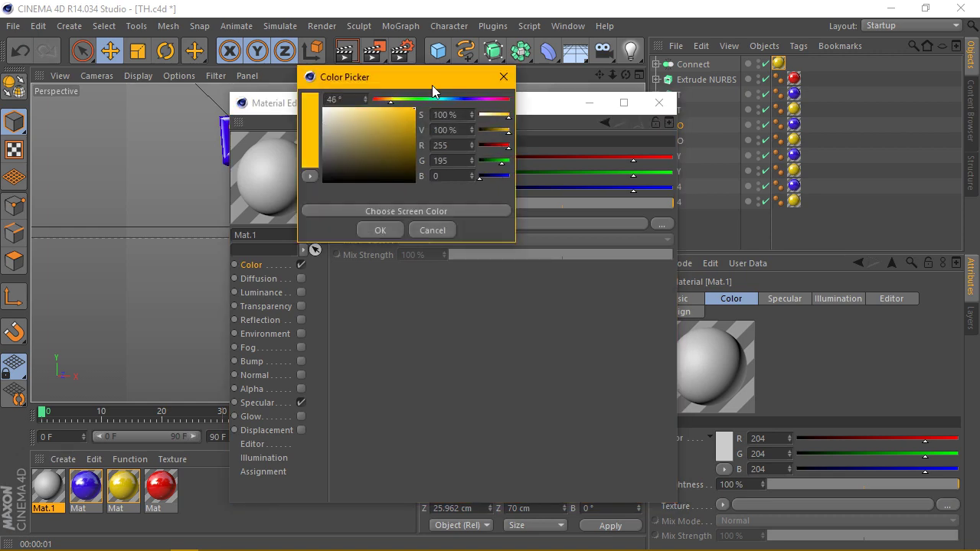
pyautogui.click(432, 230)
pyautogui.click(76, 485)
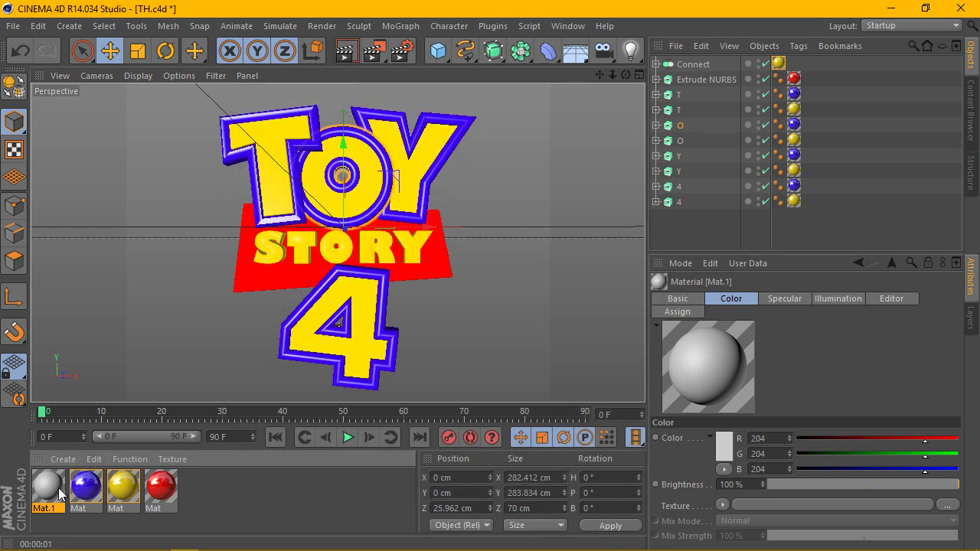
pyautogui.press('Delete')
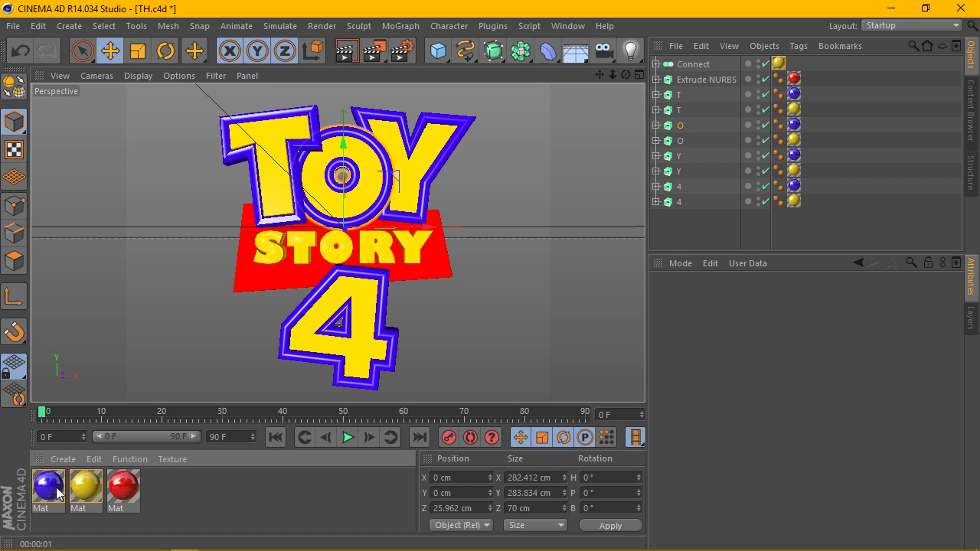
# - Duplicate the yellow material and paste its colour into the Reflection colour
pyautogui.keyDown('ctrl'); pyautogui.moveTo(84, 490); pyautogui.dragTo(119, 490); pyautogui.keyUp('ctrl')
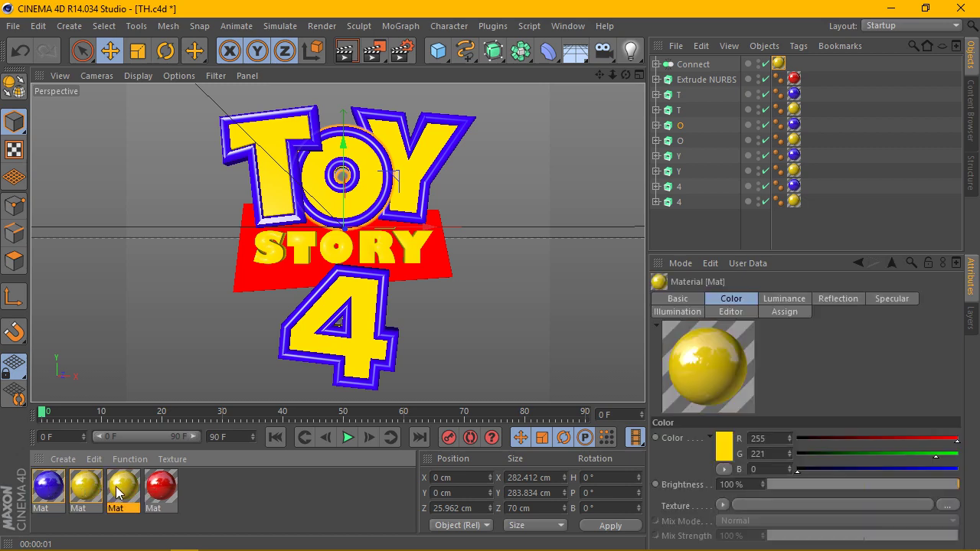
pyautogui.doubleClick(122, 488)
pyautogui.rightClick(357, 157)
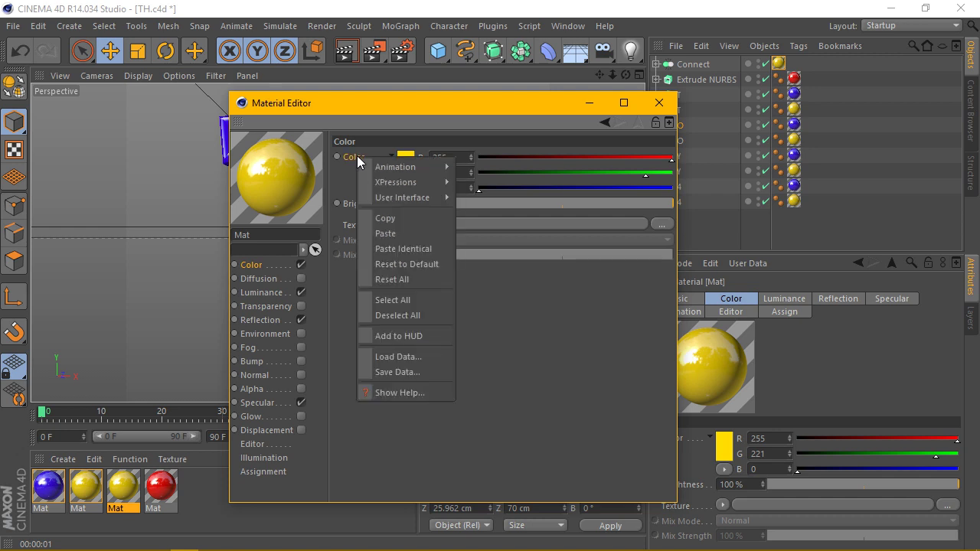
pyautogui.click(414, 219)
pyautogui.click(261, 320)
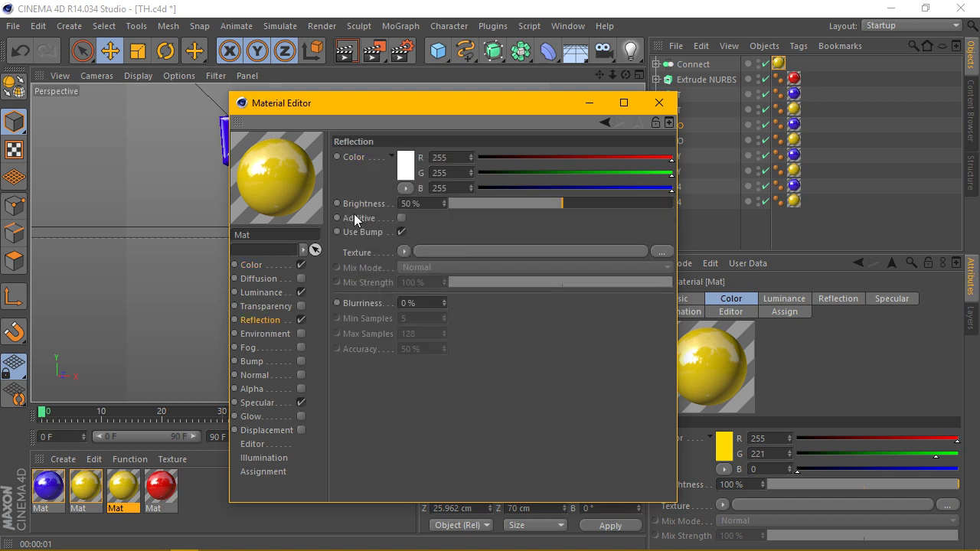
pyautogui.rightClick(352, 157)
pyautogui.click(383, 228)
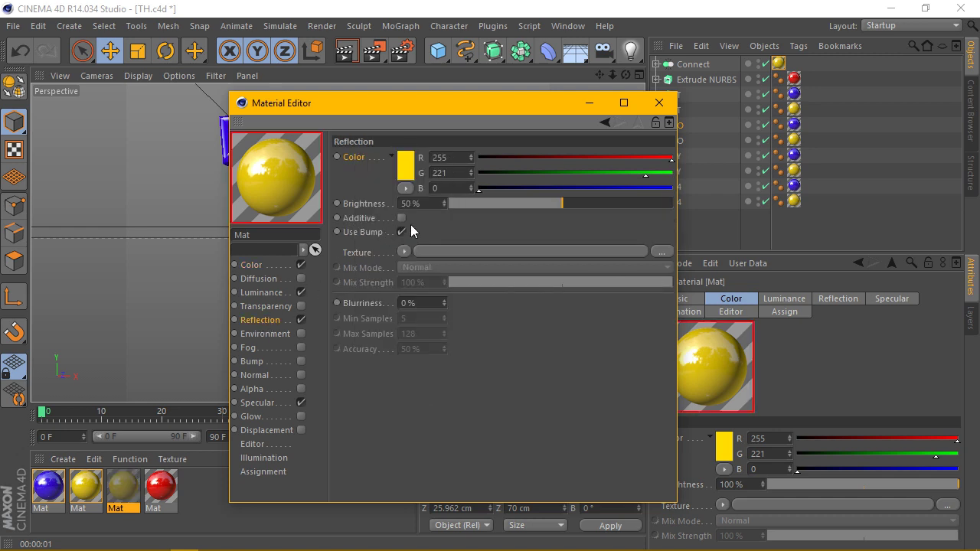
# - Lighten the reflection colour to pale yellow and apply the material to Connect
pyautogui.click(402, 165)
pyautogui.moveTo(369, 117); pyautogui.dragTo(363, 102)
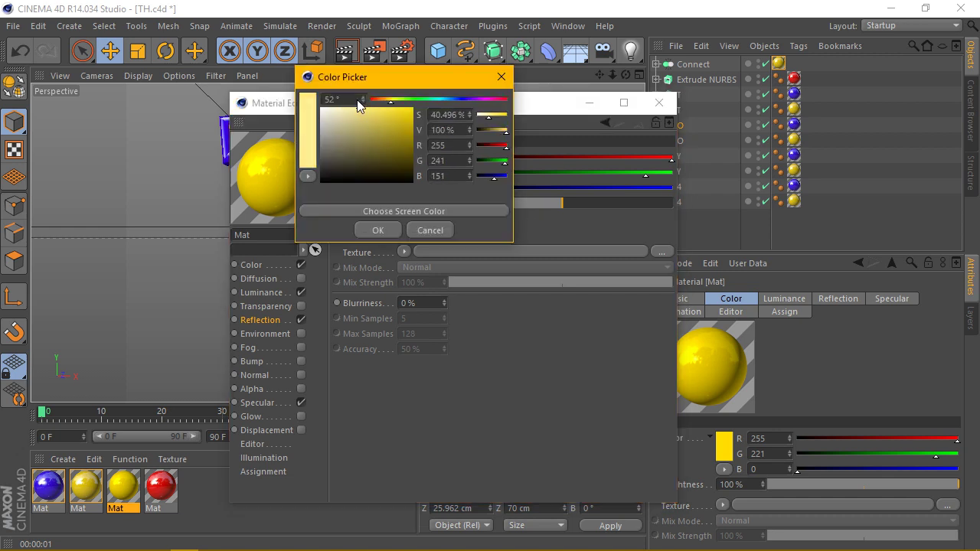
pyautogui.click(373, 232)
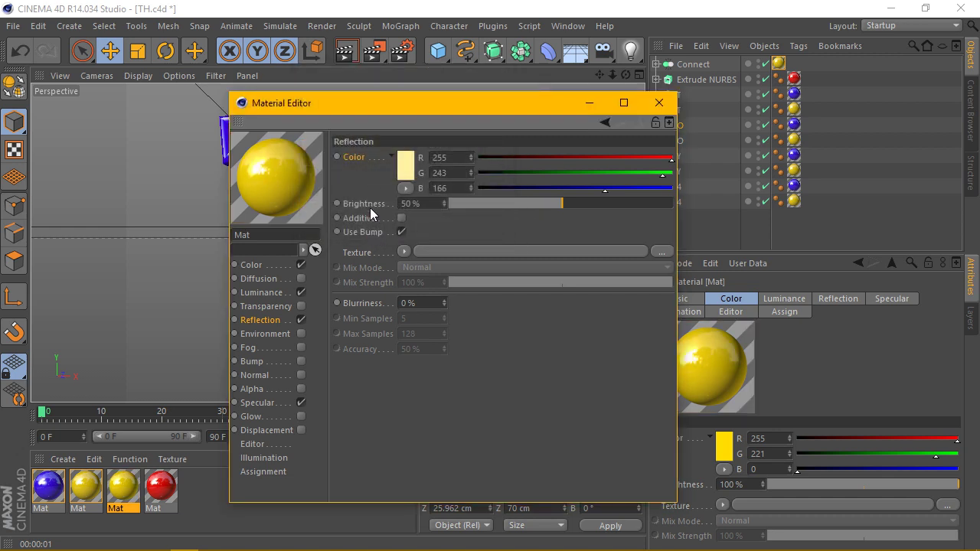
pyautogui.click(405, 163)
pyautogui.moveTo(348, 120); pyautogui.dragTo(359, 104)
pyautogui.click(360, 230)
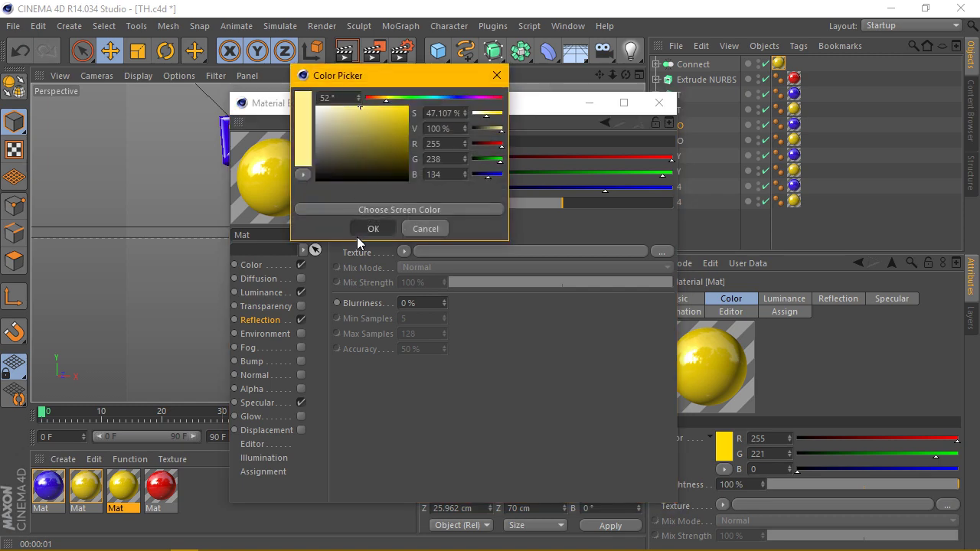
pyautogui.click(665, 103)
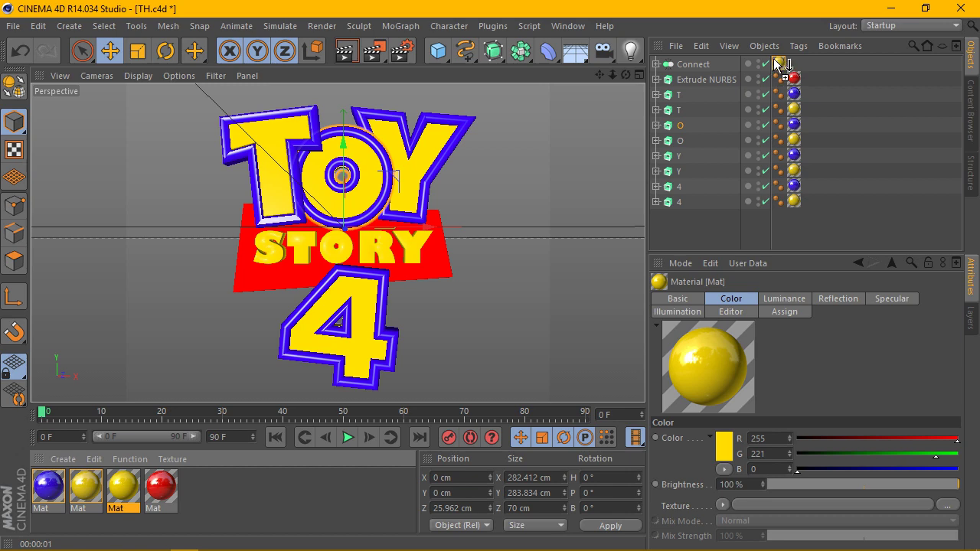
pyautogui.moveTo(776, 61); pyautogui.dragTo(779, 64)
# - Render a preview of the logo and zoom in close on the O of TOY
pyautogui.click(340, 55)
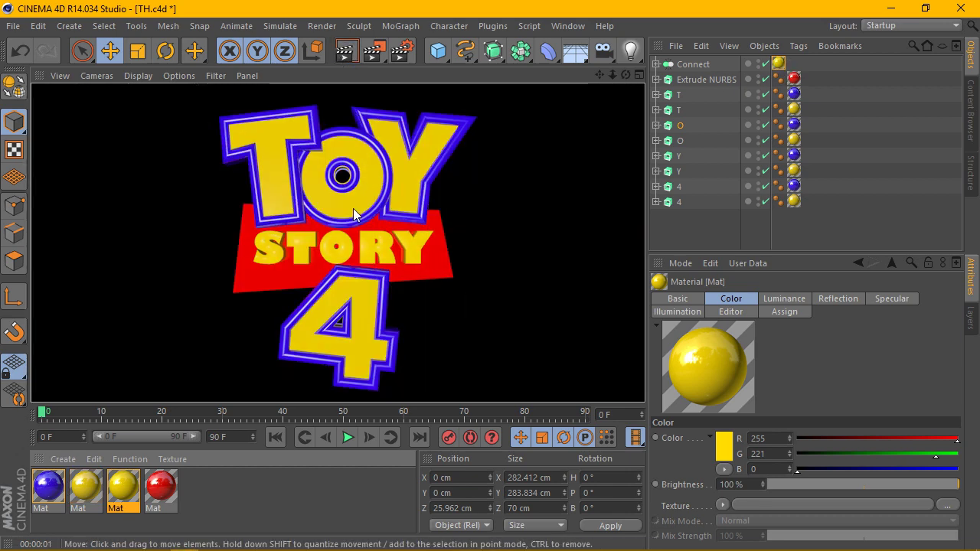
pyautogui.scroll(5, 353, 208)
pyautogui.click(341, 50)
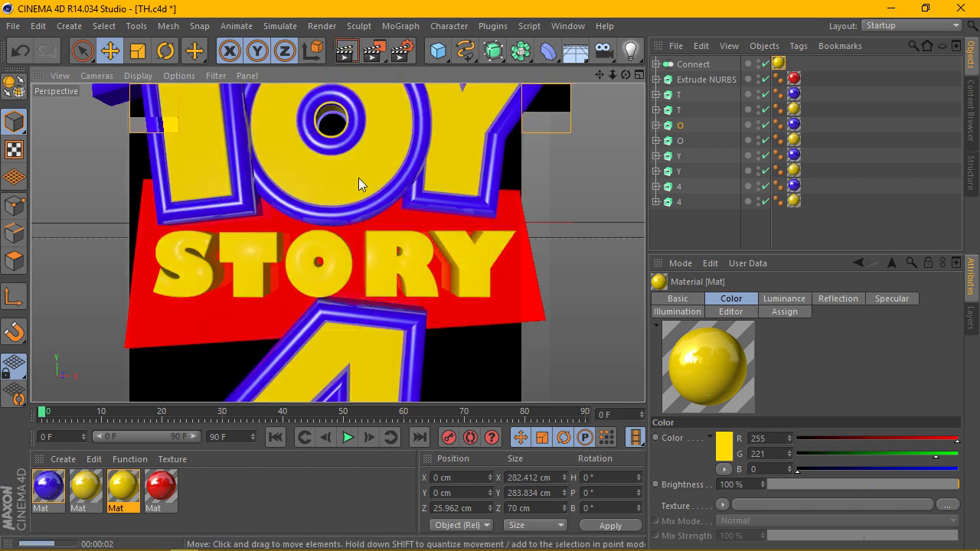
pyautogui.scroll(-2, 358, 203)
pyautogui.scroll(2, 357, 213)
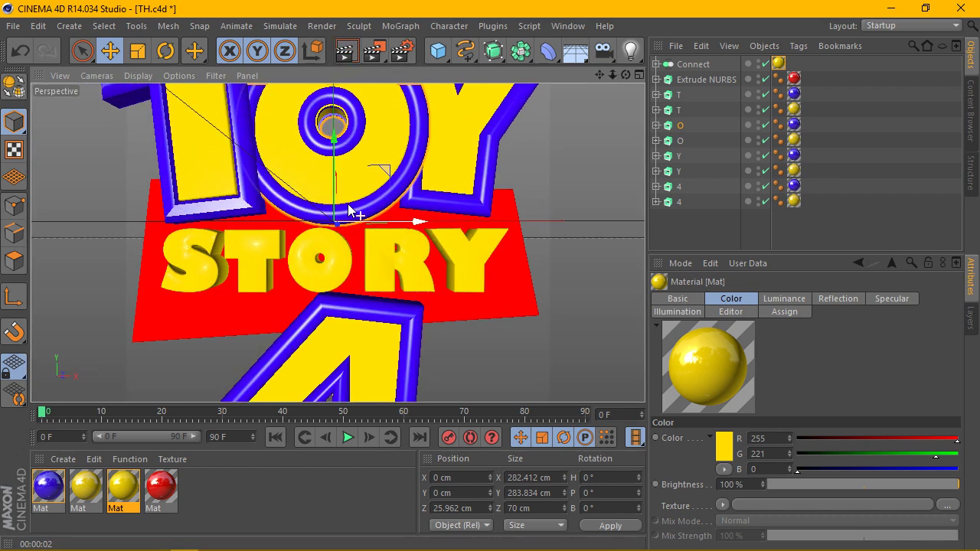
pyautogui.scroll(3, 352, 213)
pyautogui.moveTo(613, 75); pyautogui.dragTo(325, 61)
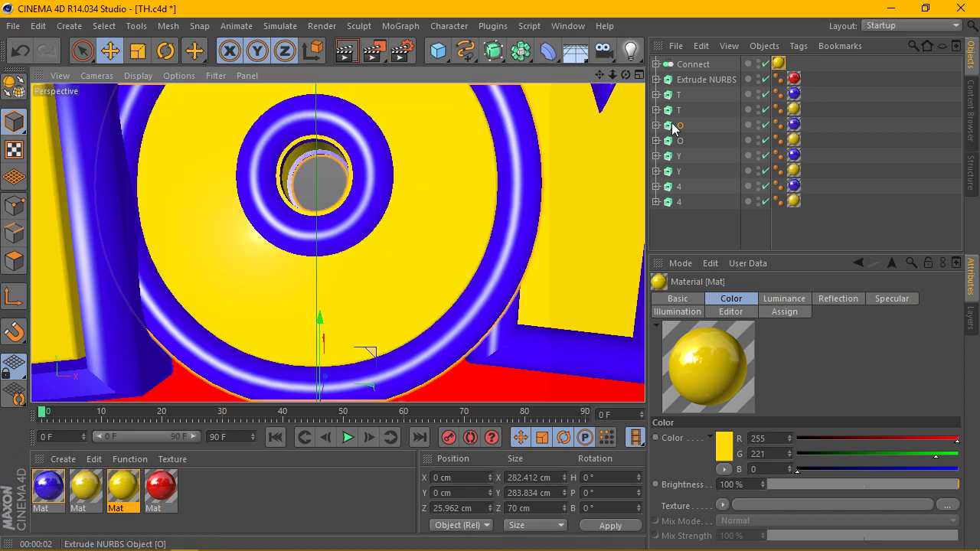
# - Turn off Hole Inwards on the yellow O extrusion's caps
pyautogui.click(679, 142)
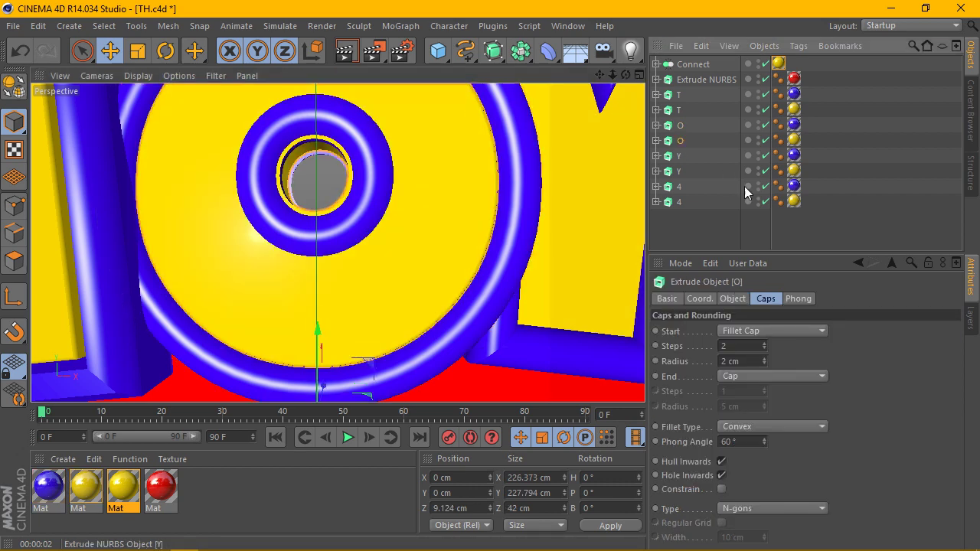
pyautogui.click(722, 475)
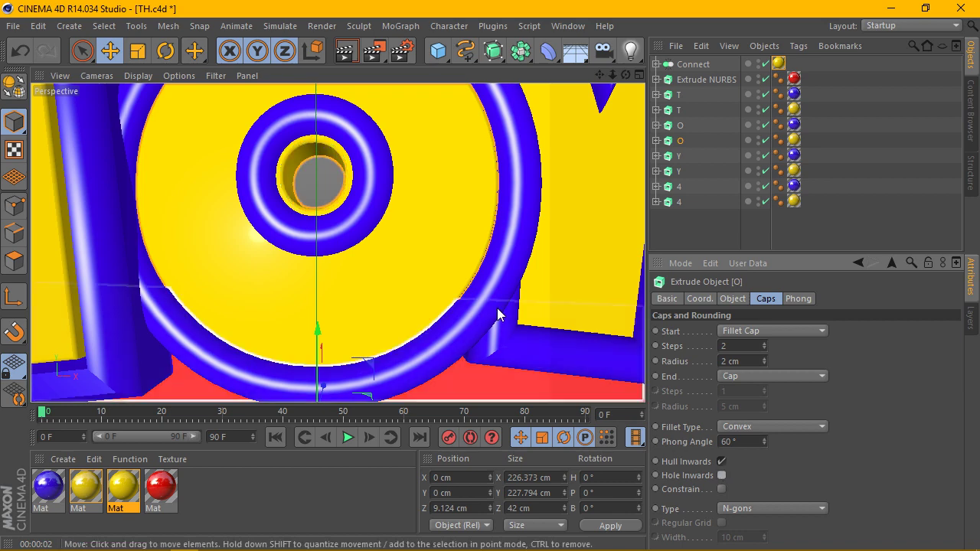
pyautogui.scroll(-3, 322, 192)
pyautogui.scroll(-3, 322, 192)
pyautogui.scroll(-3, 320, 197)
pyautogui.scroll(1, 322, 198)
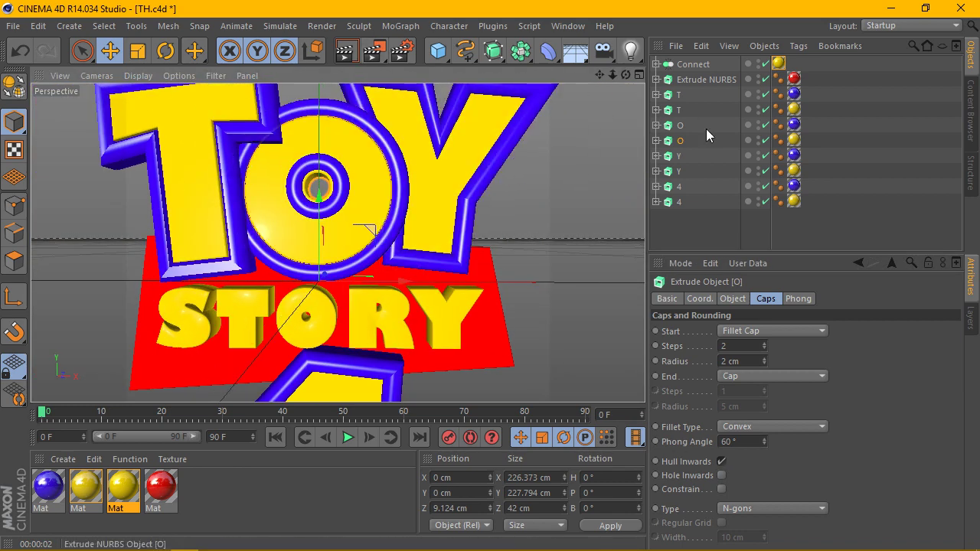
# - Adjust the blue O's hole cap rounding, re-render to check, and reselect the yellow O
pyautogui.click(679, 125)
pyautogui.click(721, 489)
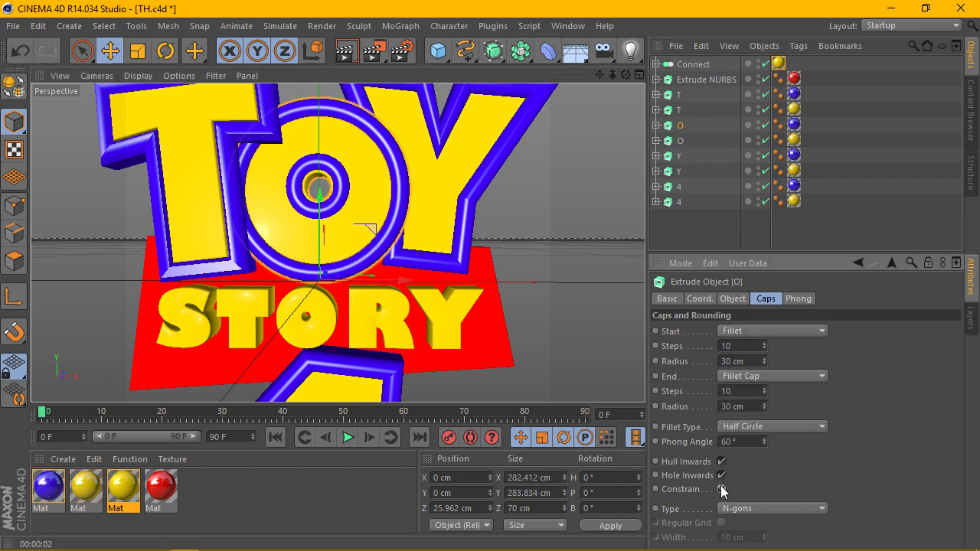
pyautogui.click(721, 489)
pyautogui.click(720, 475)
pyautogui.scroll(-3, 541, 246)
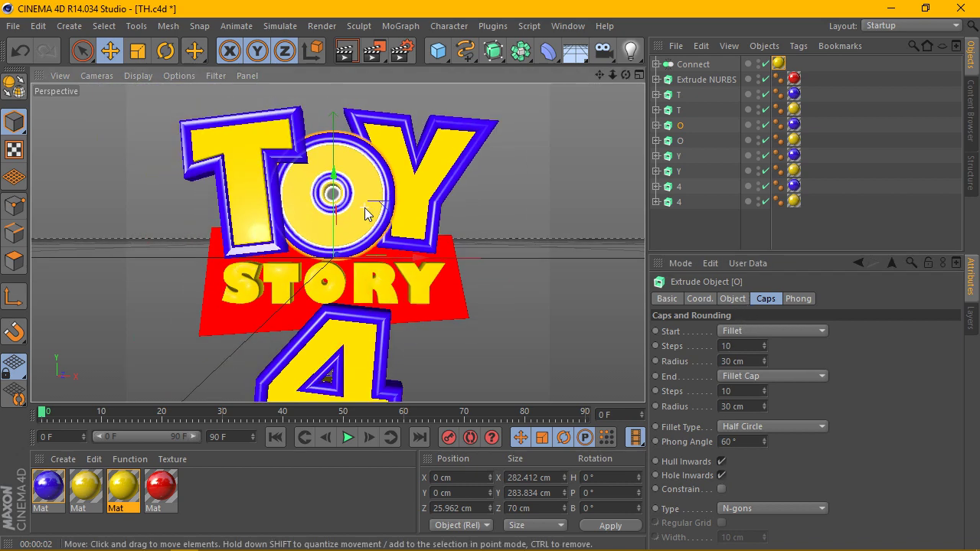
pyautogui.scroll(-2, 383, 191)
pyautogui.click(344, 54)
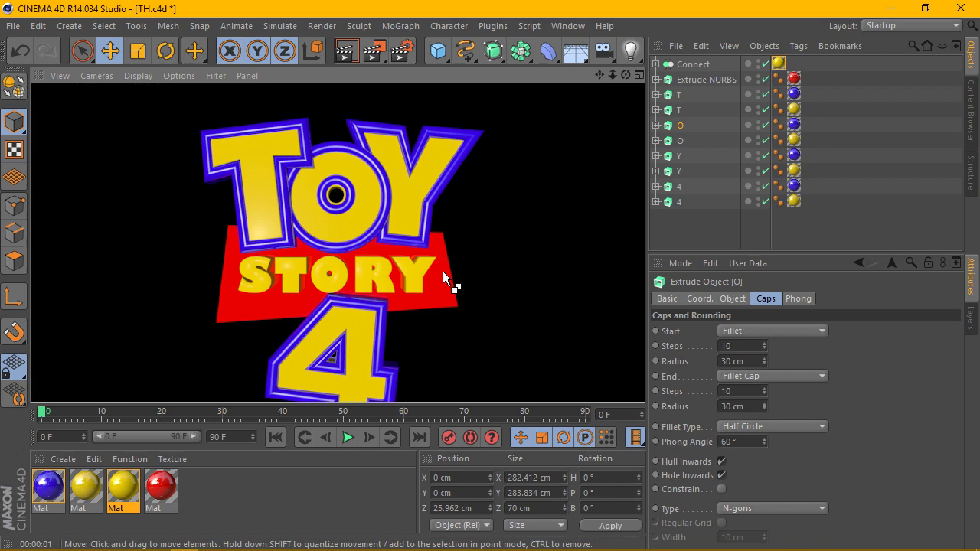
pyautogui.scroll(3, 327, 253)
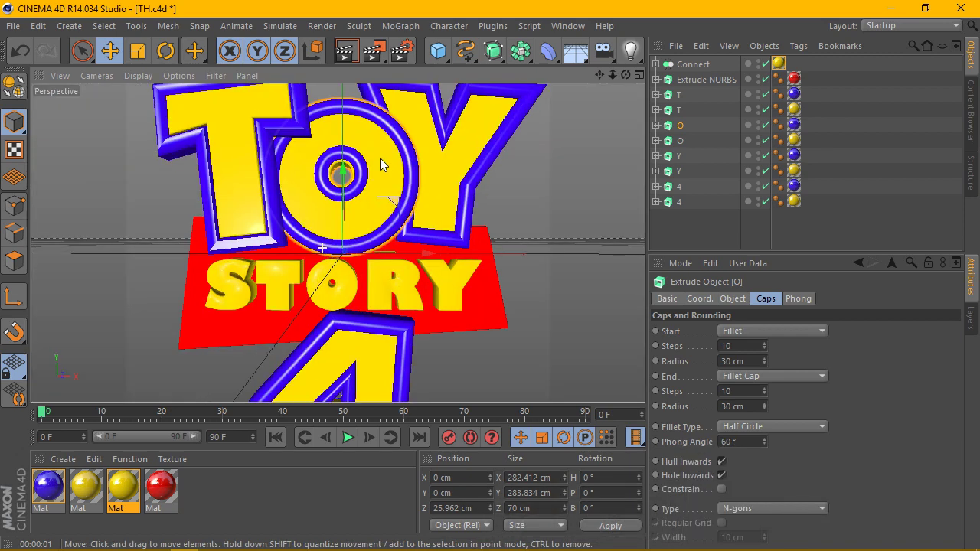
pyautogui.click(679, 141)
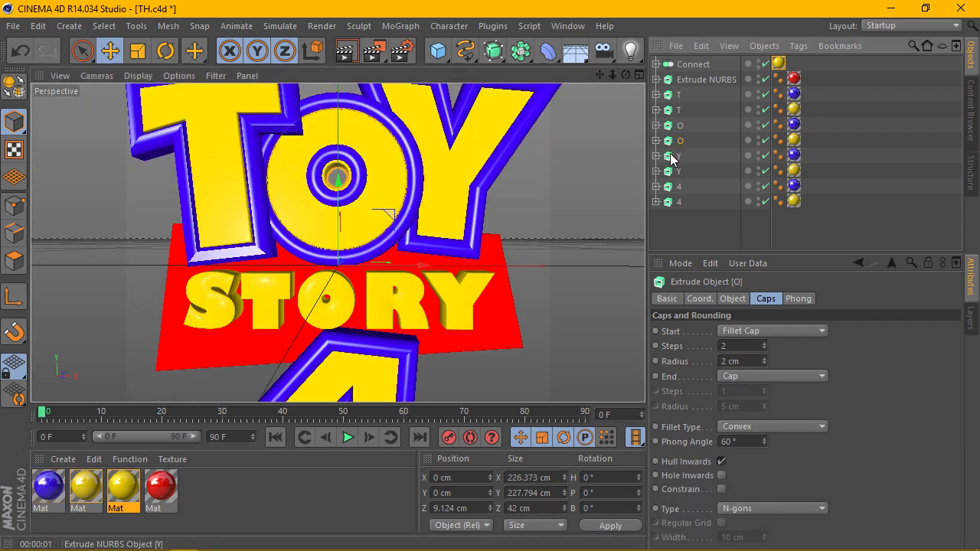
# - Try scaling the O text up slightly, then undo the scaling
pyautogui.click(656, 141)
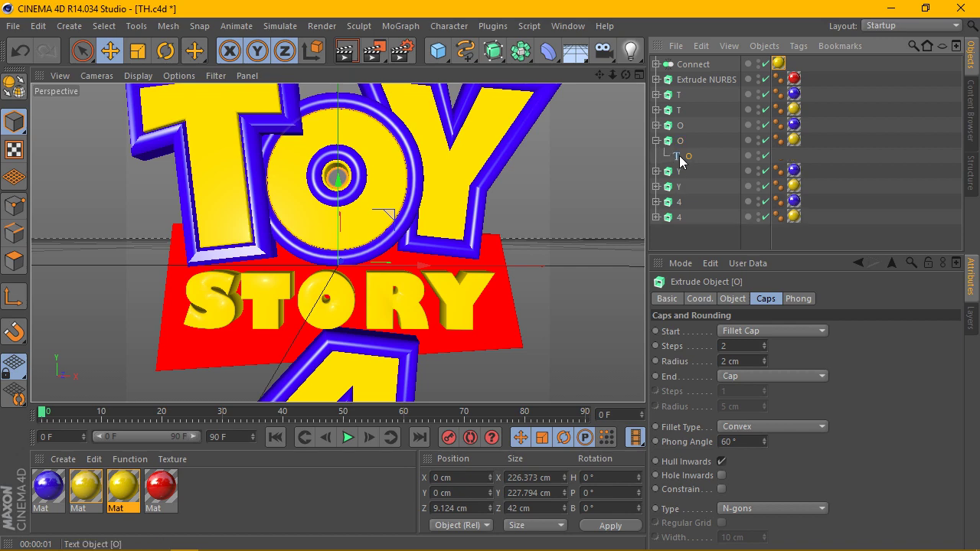
pyautogui.click(684, 156)
pyautogui.click(138, 50)
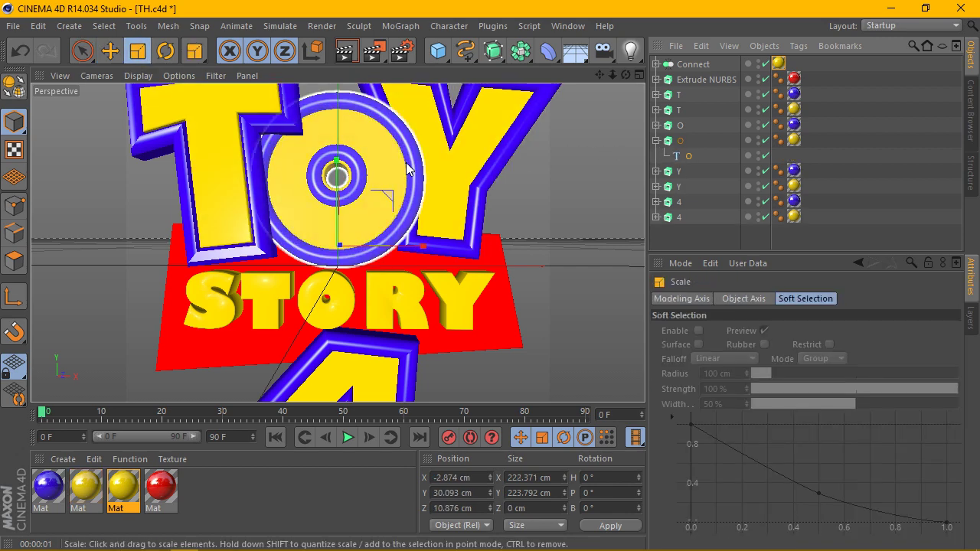
pyautogui.moveTo(429, 170); pyautogui.dragTo(477, 161)
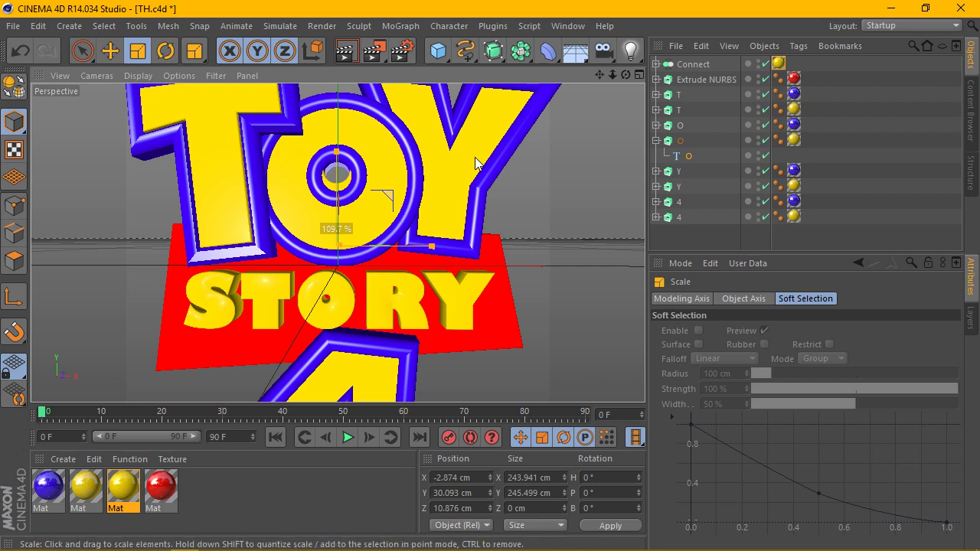
pyautogui.hotkey('ctrl', 'z')
pyautogui.moveTo(399, 158); pyautogui.dragTo(414, 158)
pyautogui.click(111, 50)
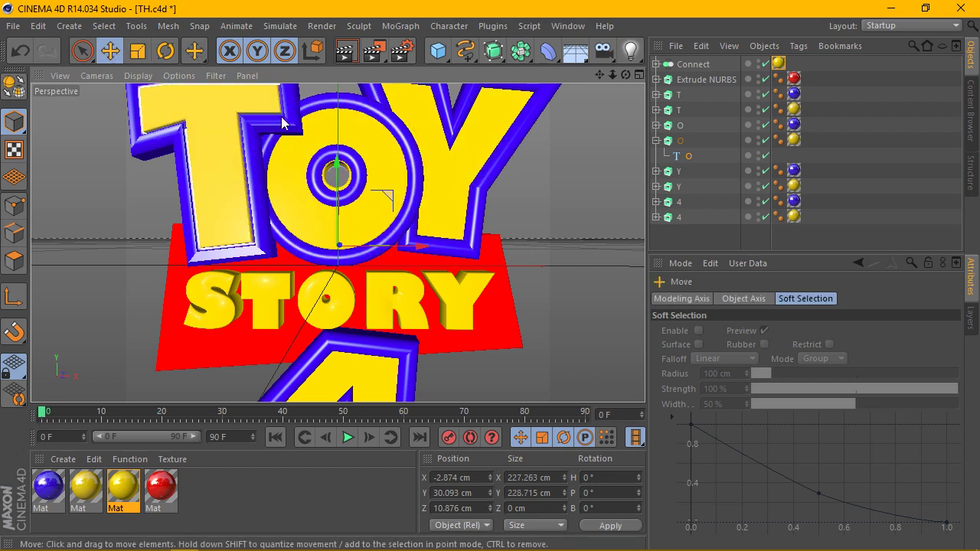
pyautogui.hotkey('ctrl', 'z')
# - Make the O text an editable spline and stretch it wider, then back to its original width
pyautogui.click(685, 156)
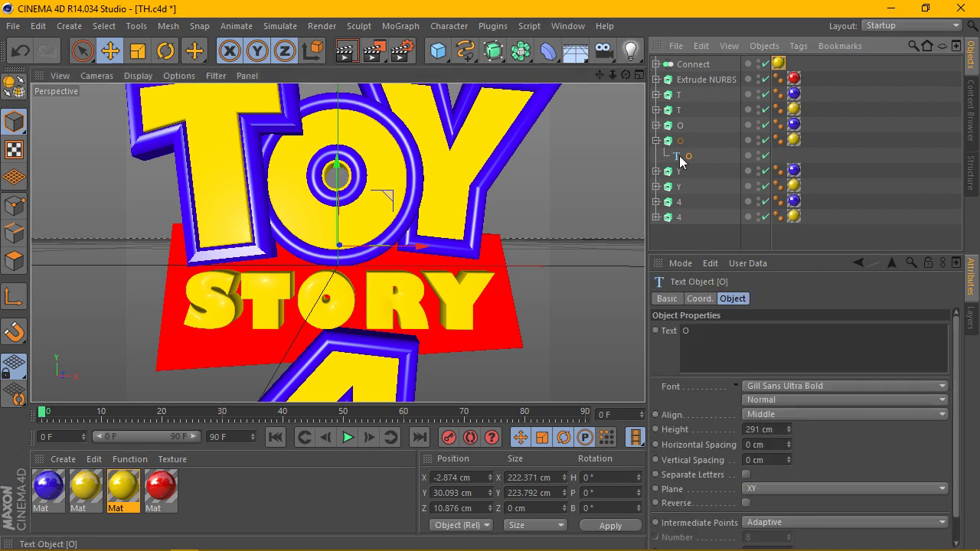
pyautogui.click(15, 89)
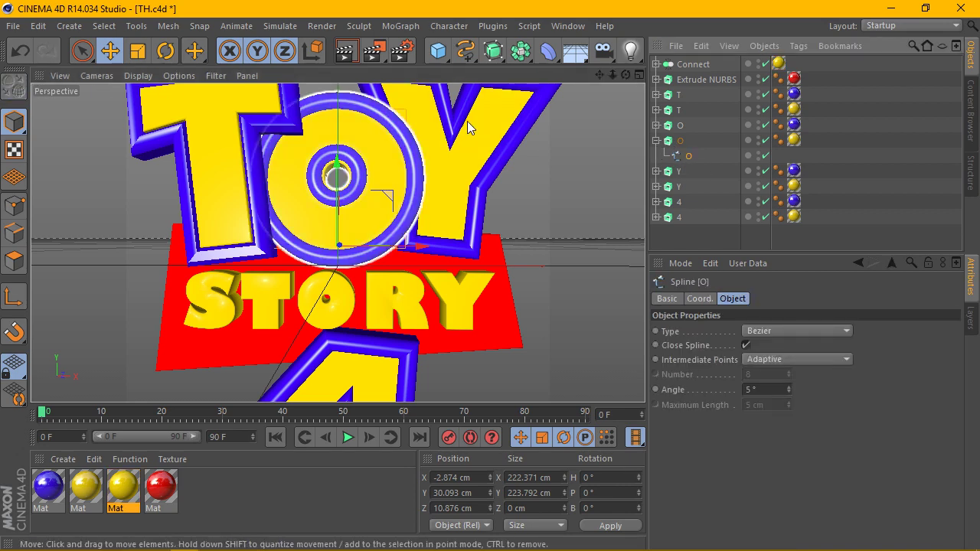
pyautogui.moveTo(429, 186); pyautogui.dragTo(444, 183)
pyautogui.hotkey('ctrl', 'z')
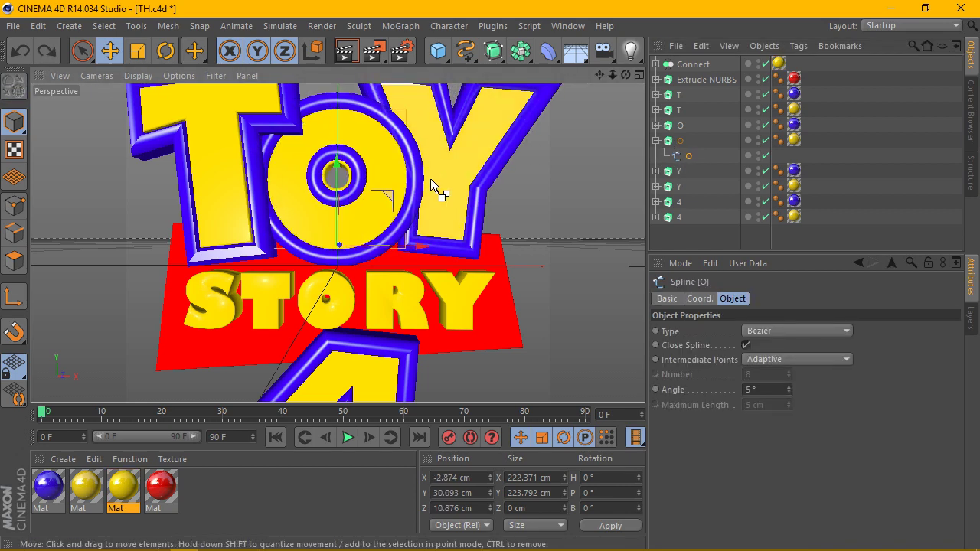
pyautogui.click(138, 51)
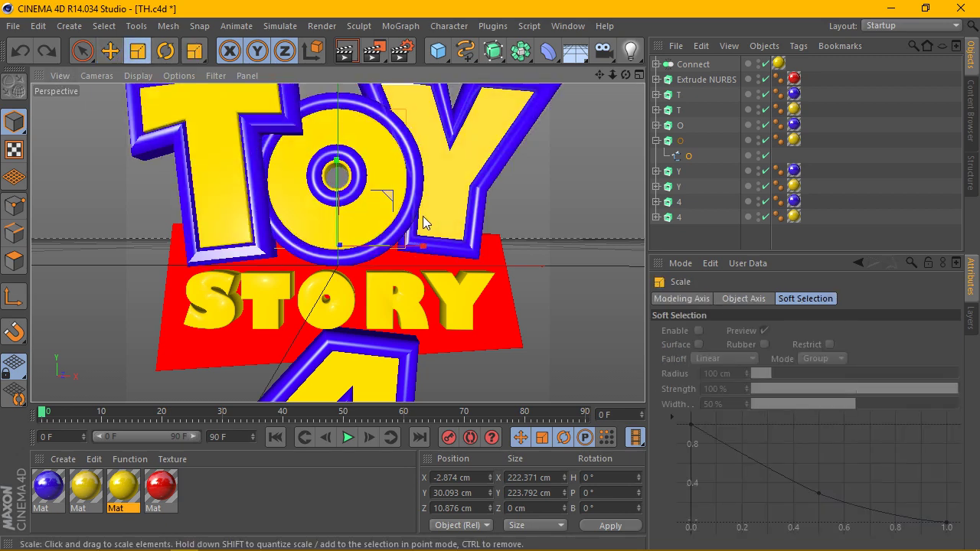
pyautogui.moveTo(422, 246)
pyautogui.mouseDown()
pyautogui.moveTo(445, 249)
pyautogui.moveTo(432, 247)
pyautogui.mouseUp()
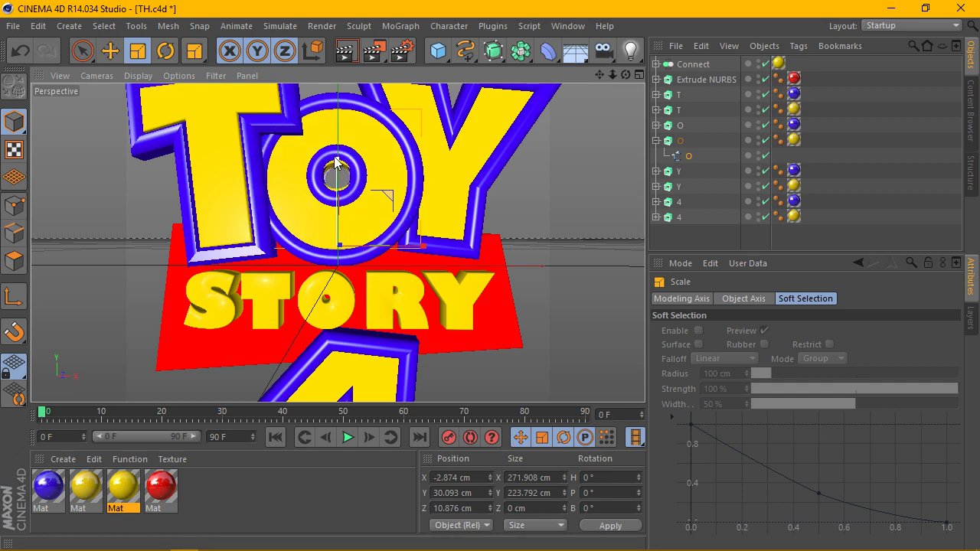
pyautogui.moveTo(335, 157); pyautogui.dragTo(338, 164)
pyautogui.hotkey('ctrl', 'z')
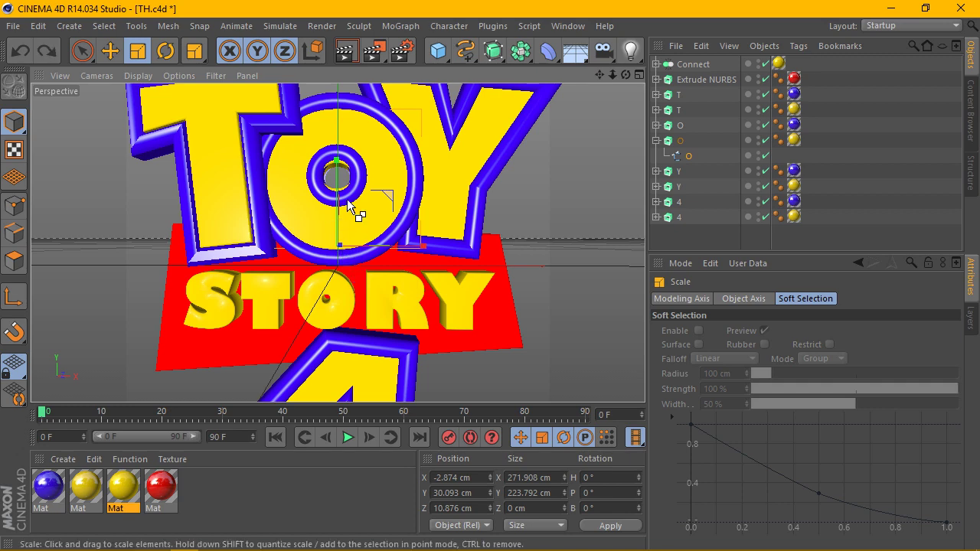
pyautogui.moveTo(424, 246)
pyautogui.mouseDown()
pyautogui.moveTo(398, 246)
pyautogui.moveTo(458, 247)
pyautogui.mouseUp()
# - Stretch the O spline taller and nudge it slightly downward
pyautogui.scroll(-5, 389, 203)
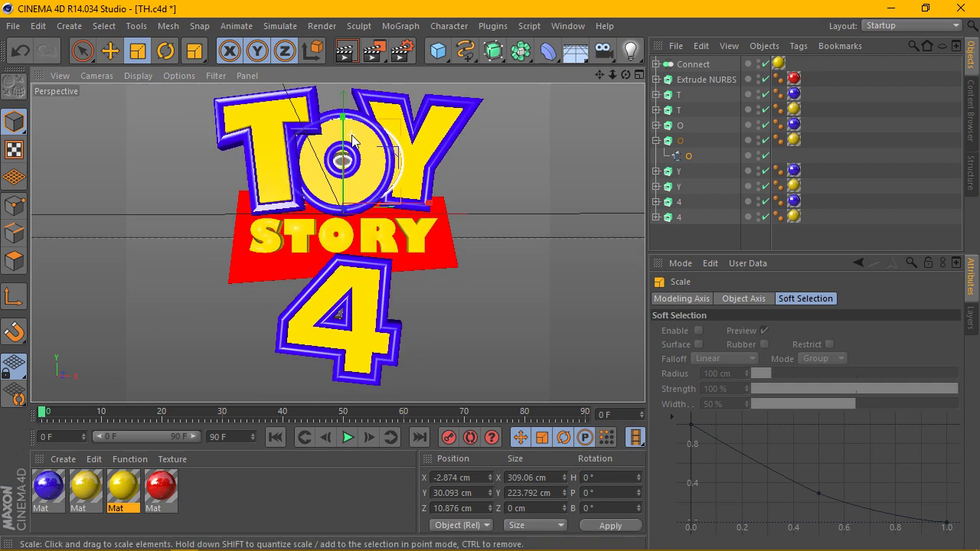
pyautogui.scroll(-2, 349, 115)
pyautogui.moveTo(348, 95); pyautogui.dragTo(341, 96)
pyautogui.scroll(2, 341, 100)
pyautogui.scroll(3, 340, 100)
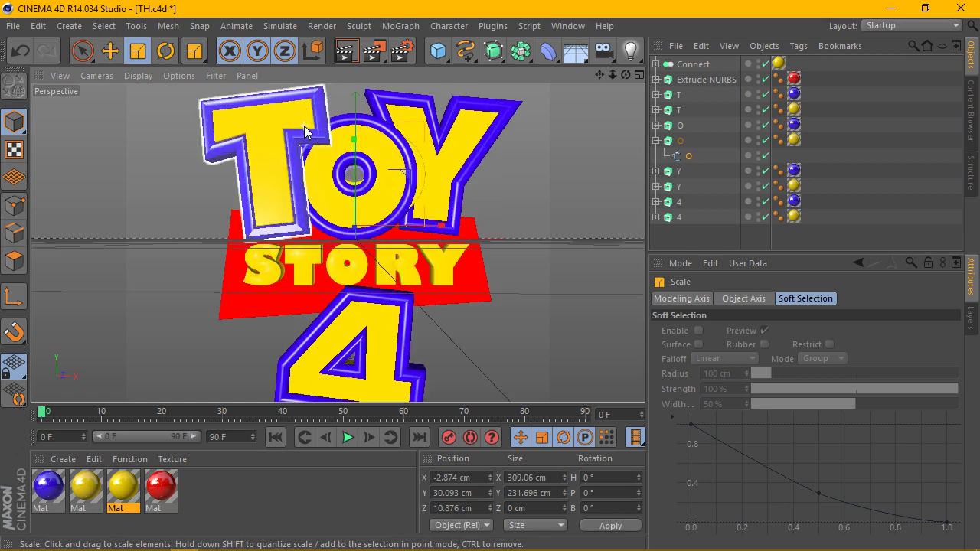
pyautogui.scroll(2, 341, 99)
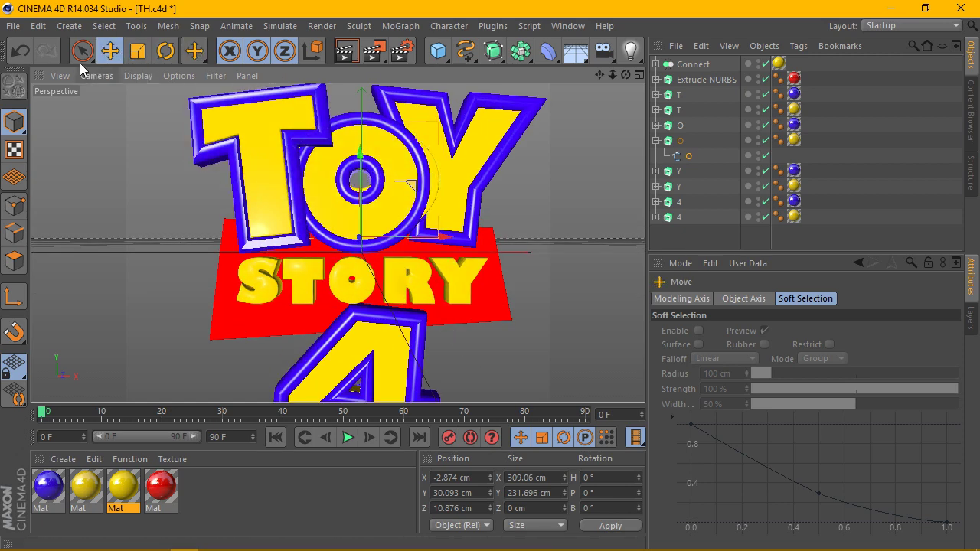
pyautogui.click(109, 51)
pyautogui.moveTo(360, 157); pyautogui.dragTo(364, 159)
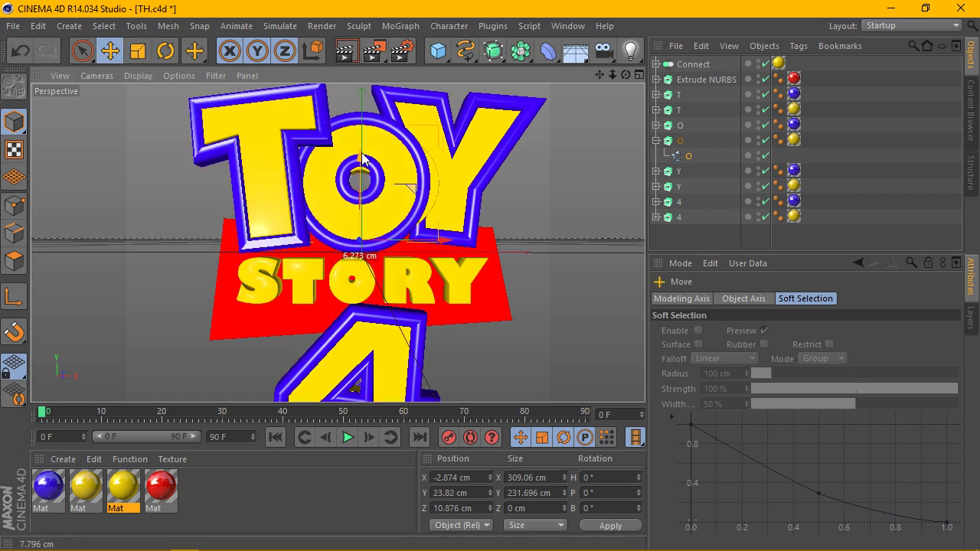
pyautogui.scroll(-2, 363, 158)
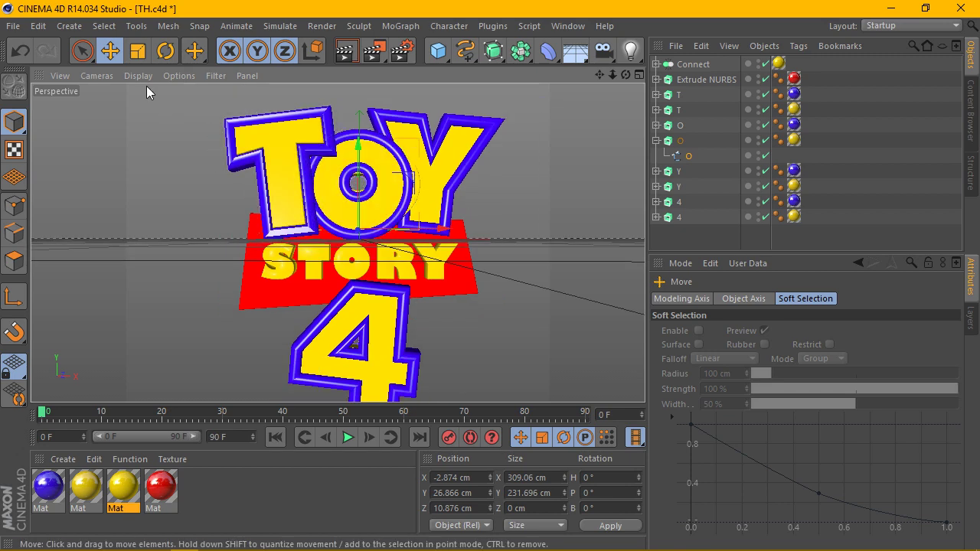
pyautogui.press('t')
pyautogui.moveTo(358, 143); pyautogui.dragTo(357, 149)
pyautogui.click(110, 51)
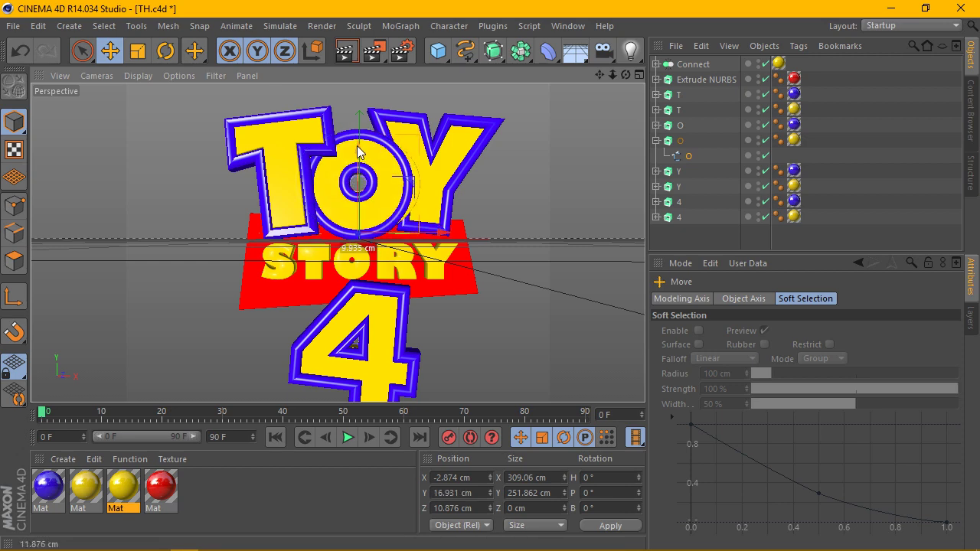
pyautogui.scroll(3, 358, 150)
pyautogui.scroll(4, 358, 149)
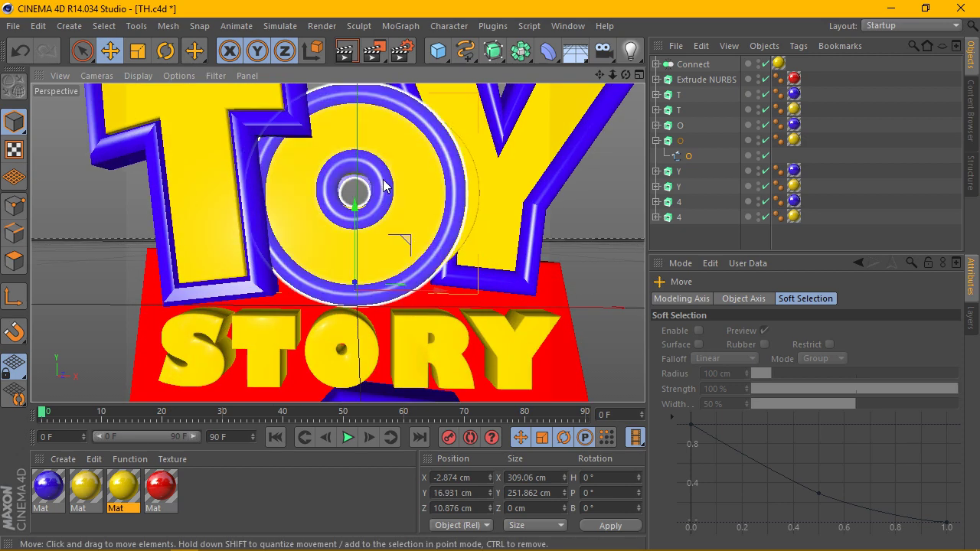
# - Render a preview, then undo the O spline edits back to plain text
pyautogui.click(688, 155)
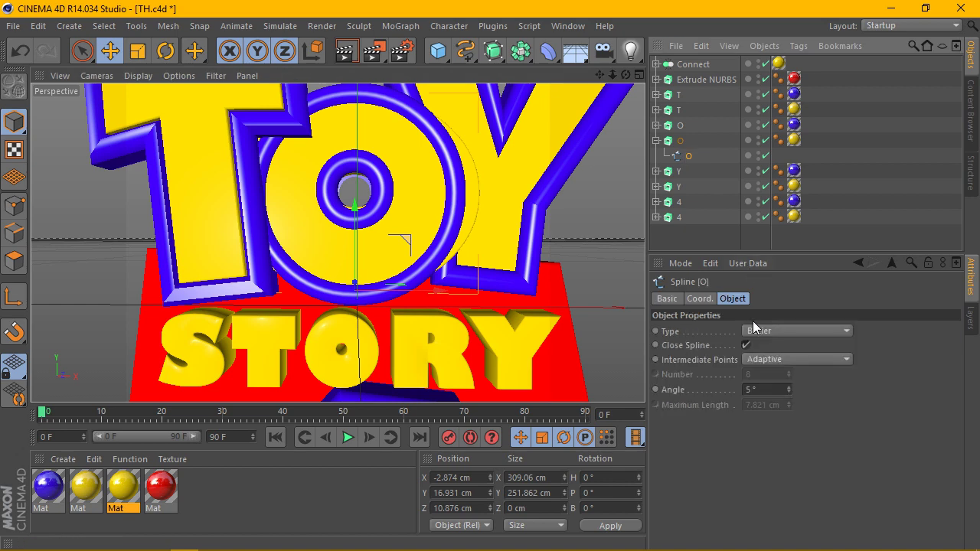
pyautogui.click(680, 141)
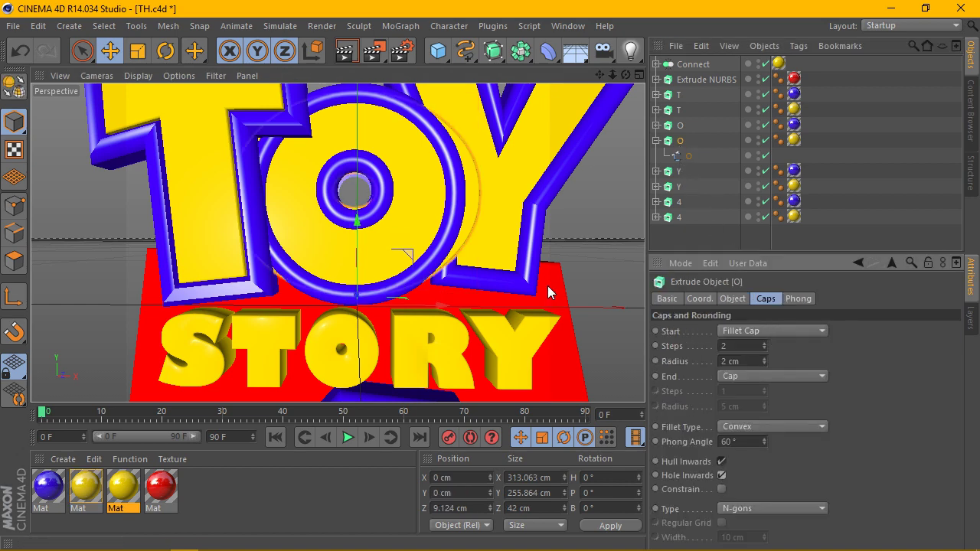
pyautogui.scroll(-2, 333, 182)
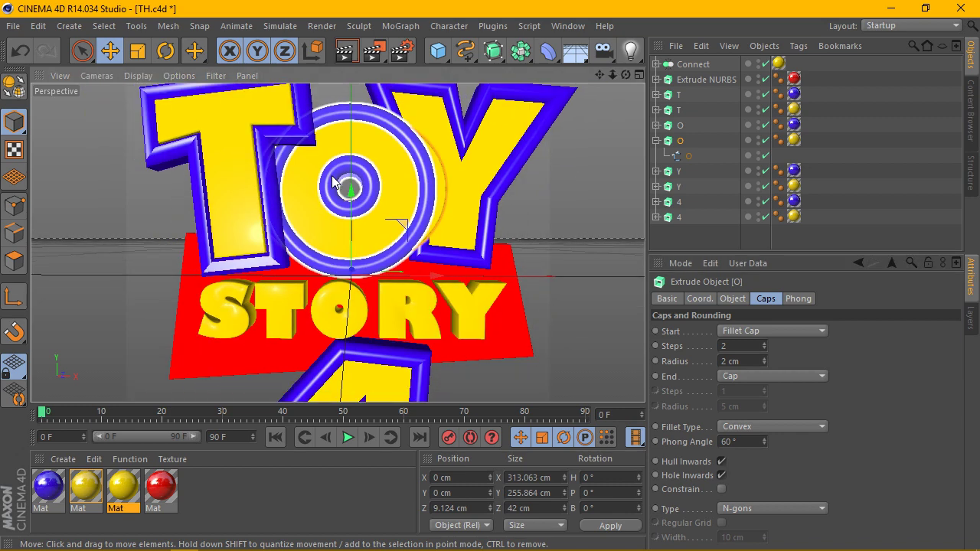
pyautogui.click(347, 52)
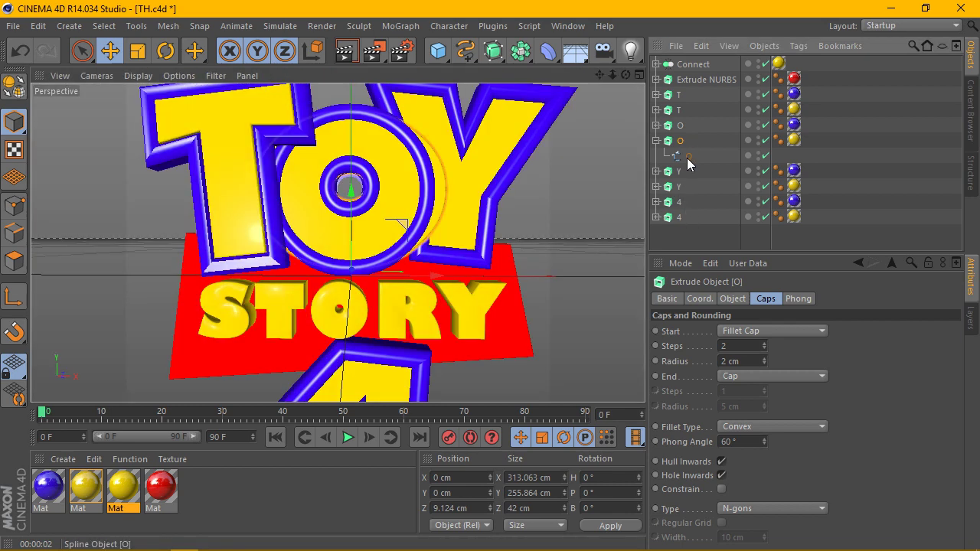
pyautogui.click(687, 158)
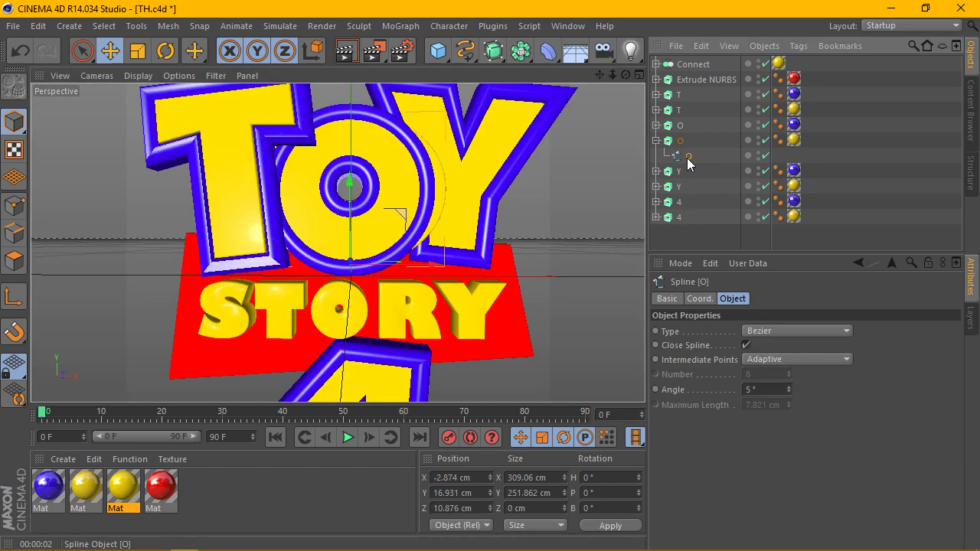
pyautogui.click(66, 26)
pyautogui.click(44, 40)
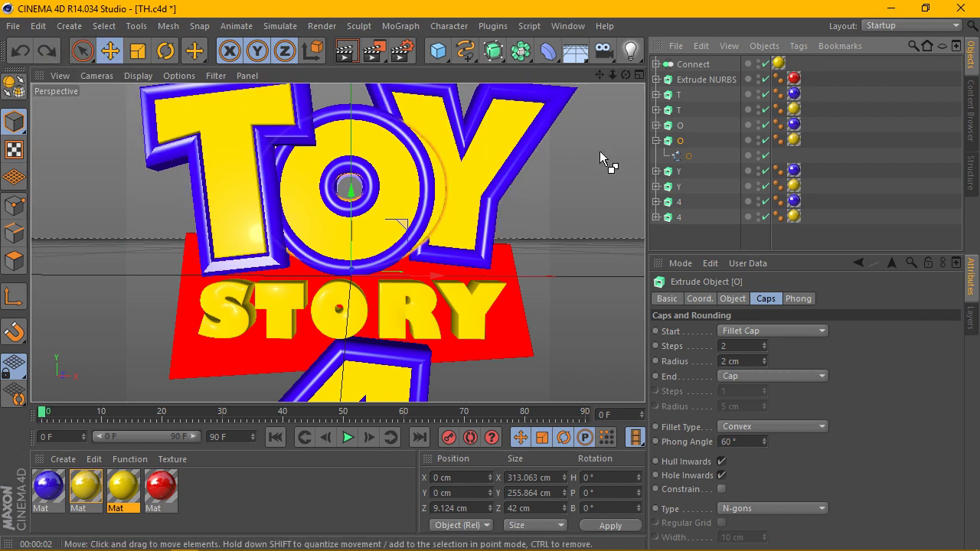
pyautogui.hotkey('ctrl', 'z')
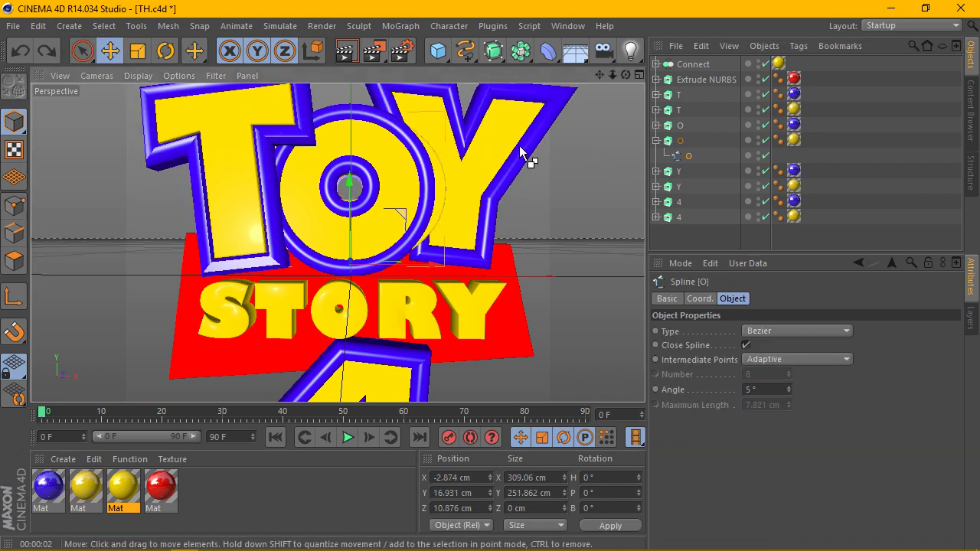
pyautogui.hotkey('ctrl', 'z')
pyautogui.hotkey('ctrl', 'z')
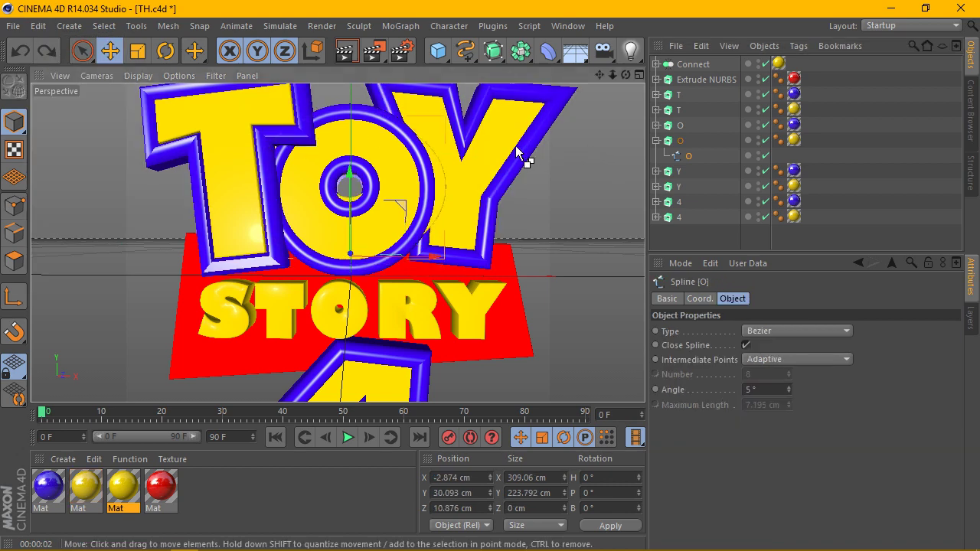
pyautogui.hotkey('ctrl', 'z')
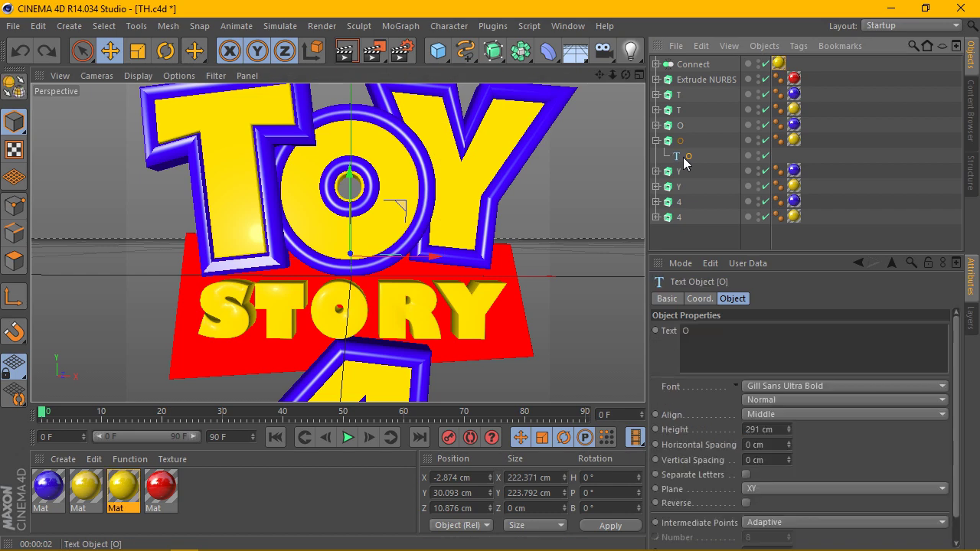
# - Toggle Constrain on the O extrusion's caps, leave it off, and render the TOY lettering
pyautogui.scroll(-2, 337, 230)
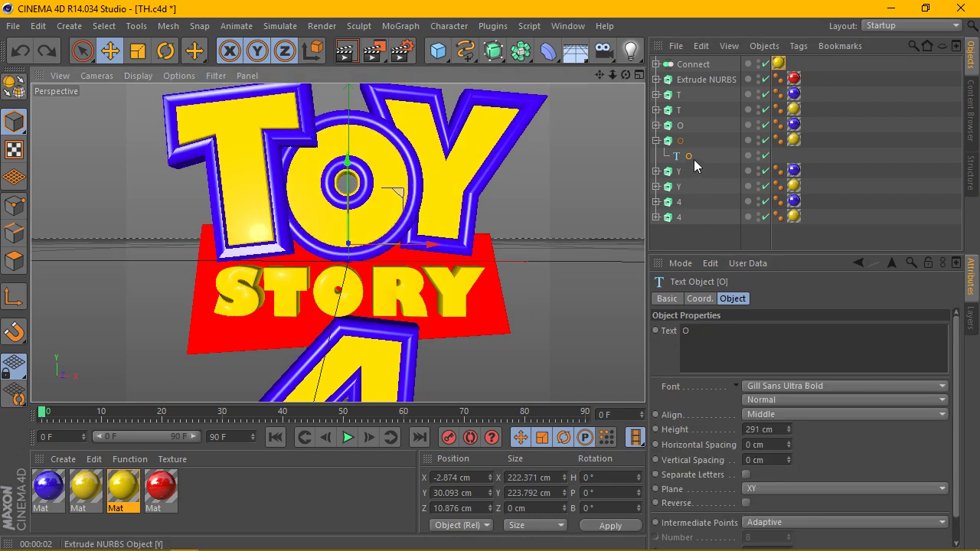
pyautogui.click(679, 141)
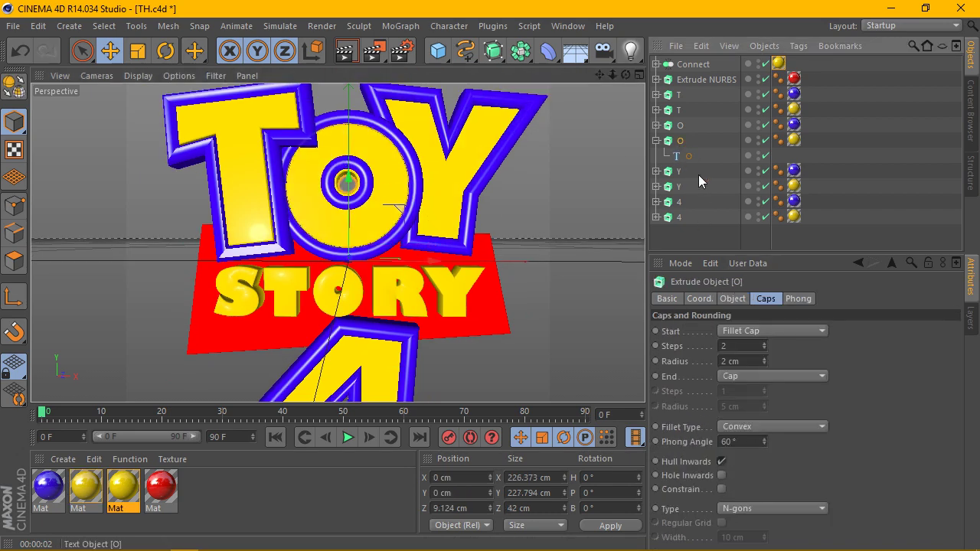
pyautogui.click(721, 488)
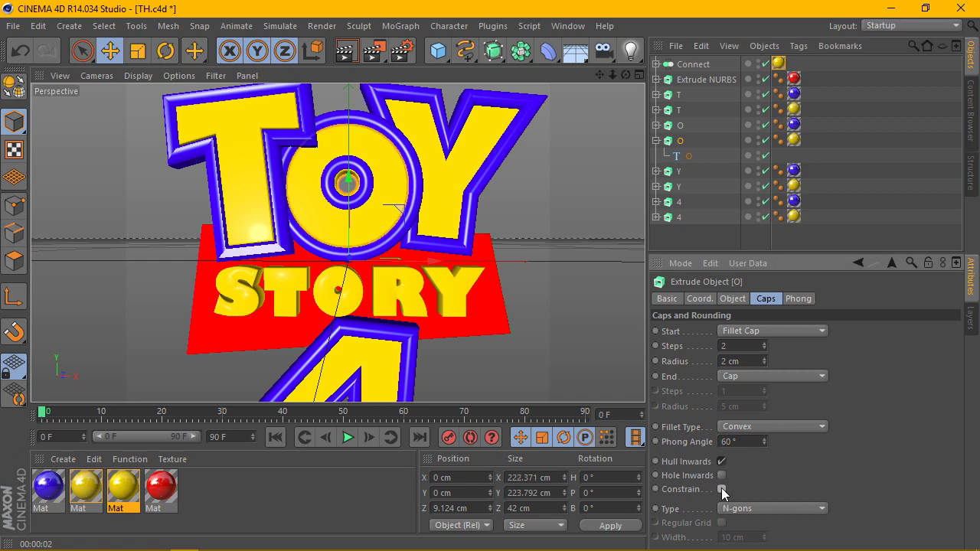
pyautogui.click(722, 490)
pyautogui.scroll(2, 342, 152)
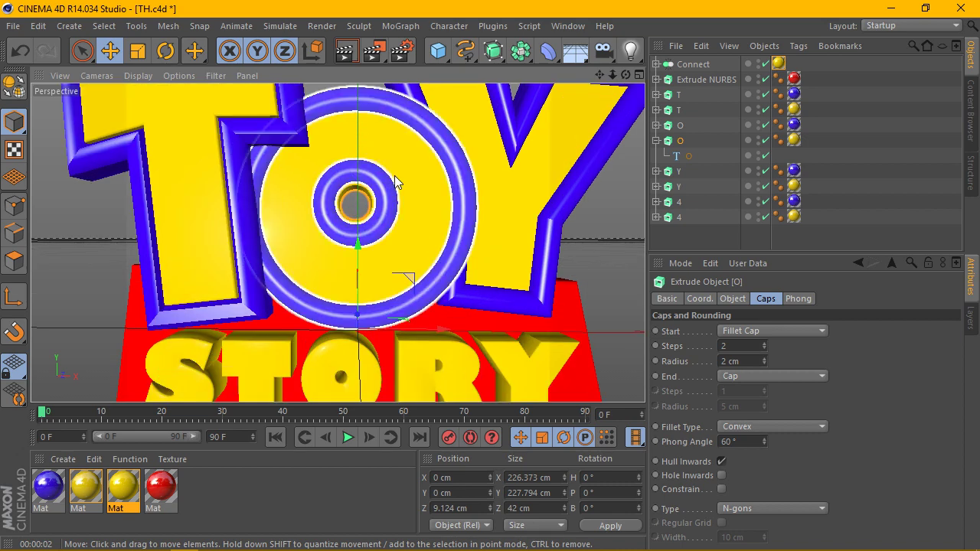
pyautogui.scroll(2, 394, 175)
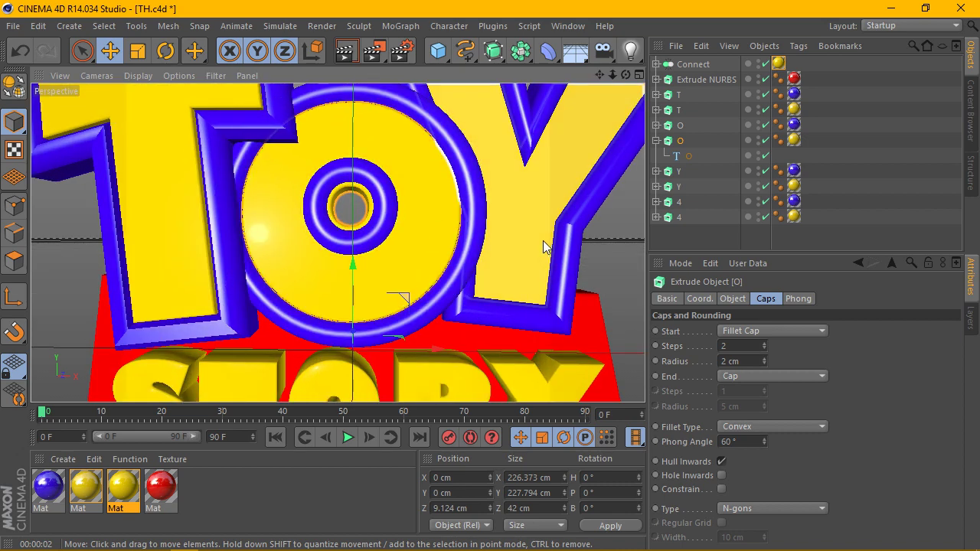
pyautogui.scroll(-1, 409, 202)
pyautogui.scroll(-1, 409, 201)
pyautogui.scroll(-1, 410, 206)
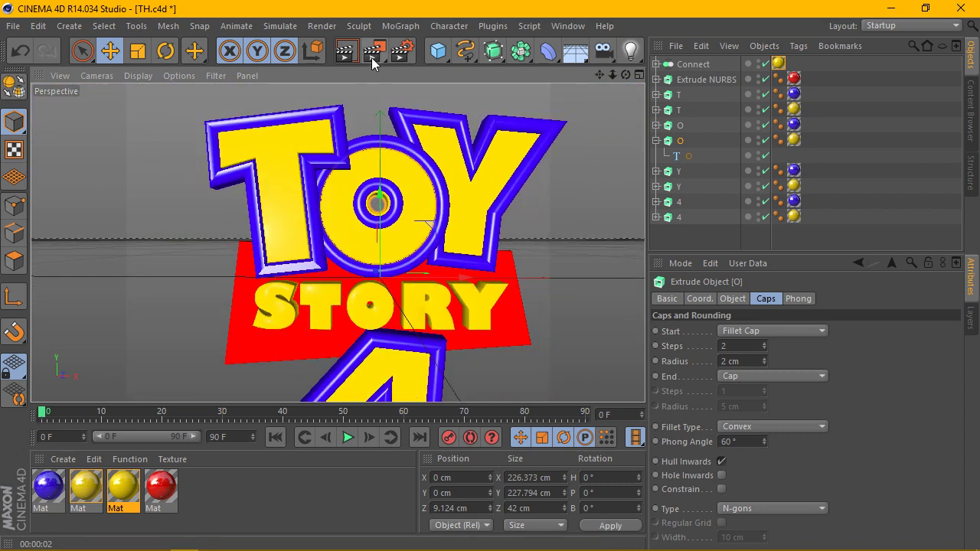
pyautogui.click(346, 51)
# - Edit the O text's Height, try 319 cm, then revert it to 342 cm
pyautogui.scroll(2, 446, 190)
pyautogui.click(730, 159)
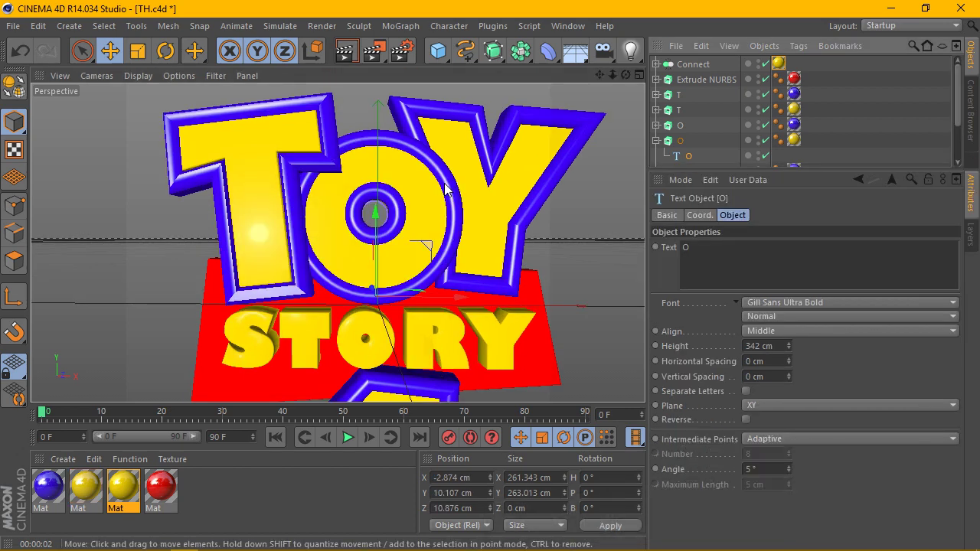
pyautogui.doubleClick(753, 347)
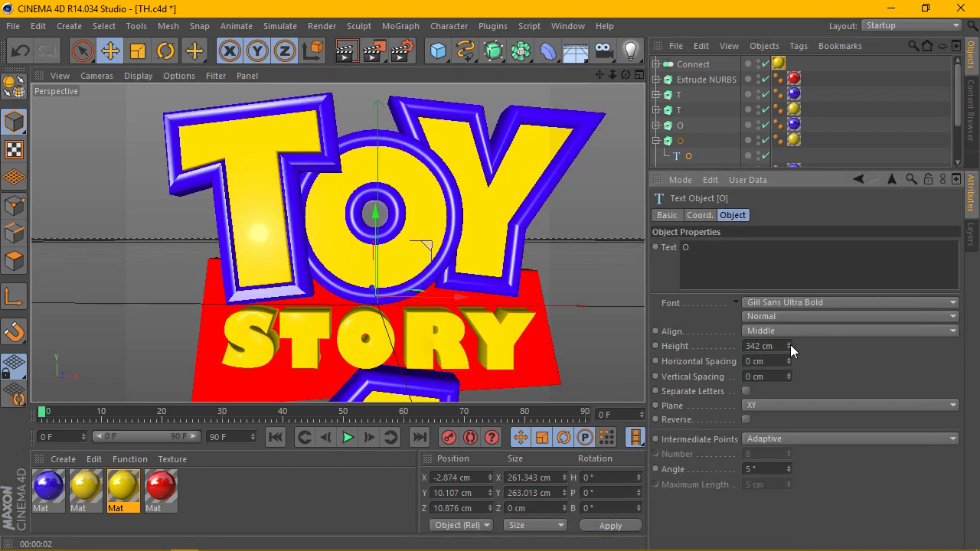
pyautogui.press('Return')
pyautogui.click(346, 51)
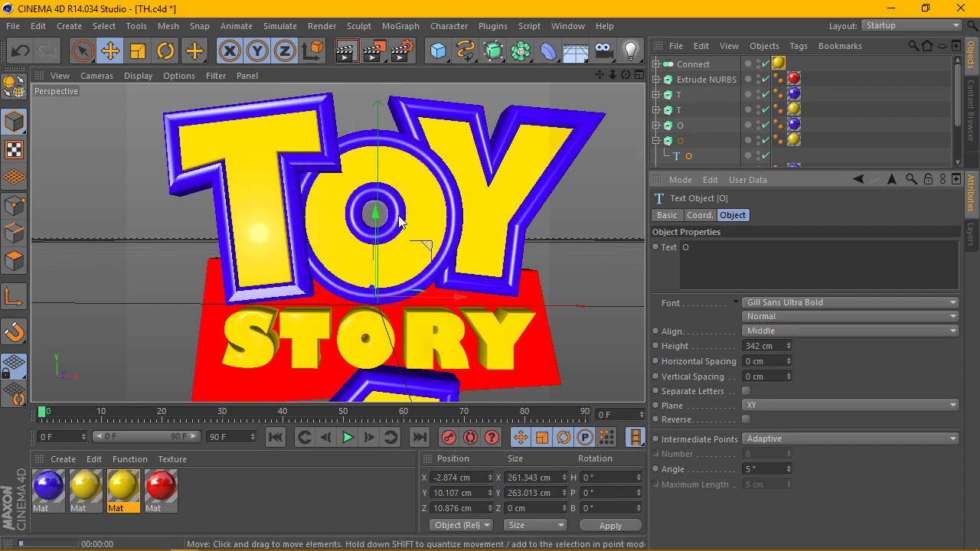
pyautogui.scroll(2, 387, 219)
pyautogui.scroll(2, 383, 214)
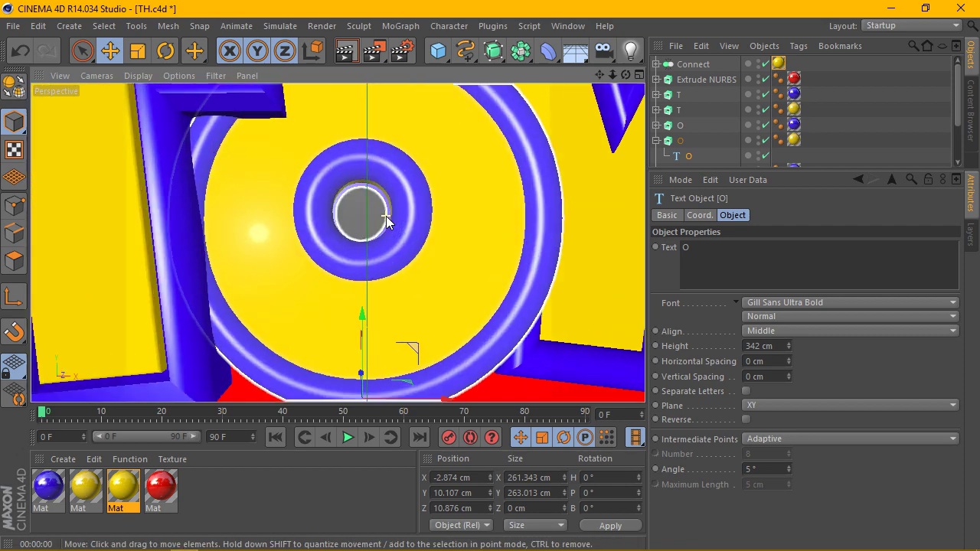
pyautogui.scroll(2, 367, 203)
pyautogui.scroll(1, 352, 195)
pyautogui.click(346, 51)
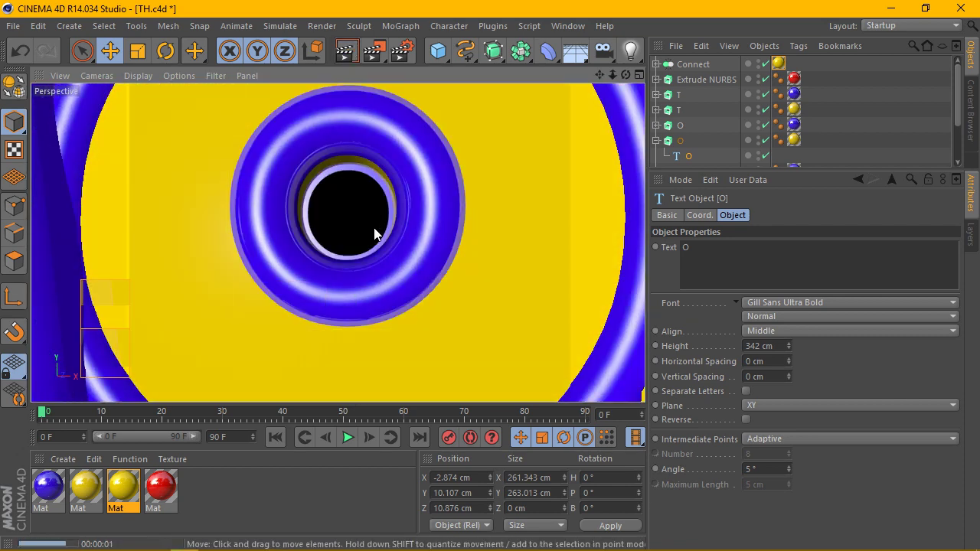
pyautogui.scroll(-2, 373, 238)
pyautogui.scroll(-2, 415, 231)
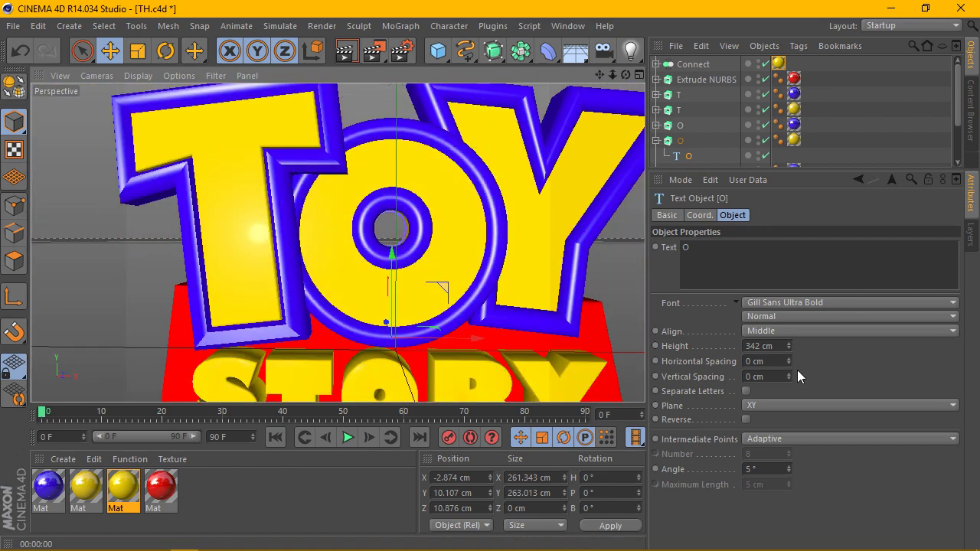
pyautogui.moveTo(790, 347); pyautogui.dragTo(789, 363)
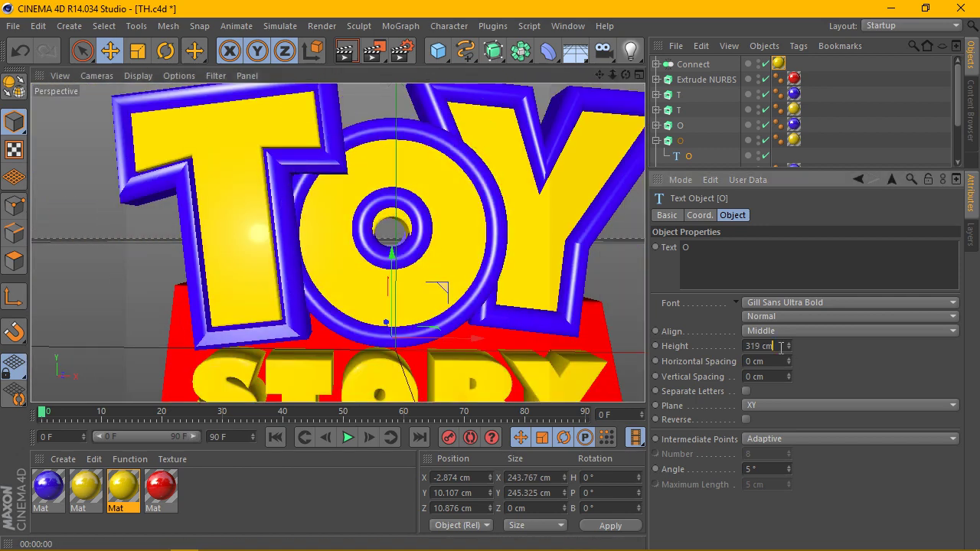
pyautogui.hotkey('ctrl', 'z')
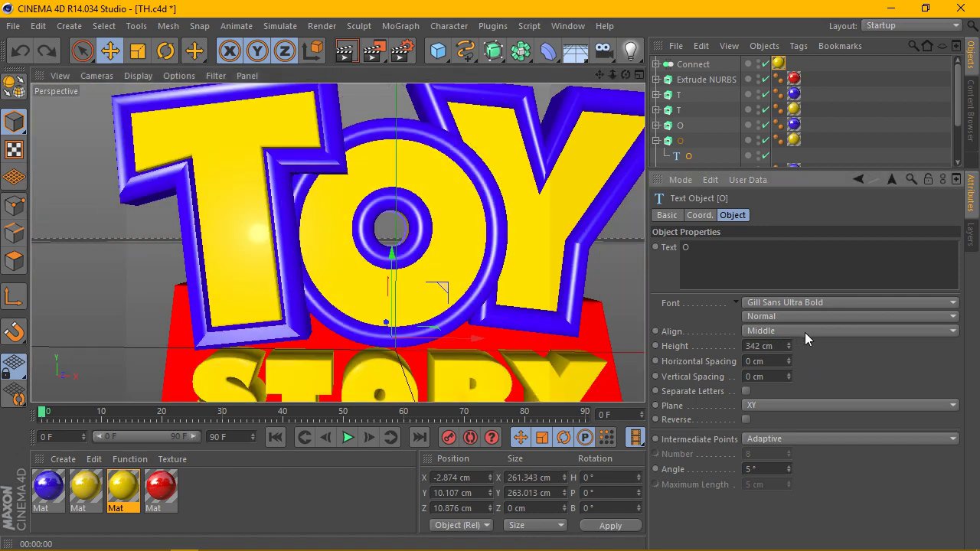
# - Orbit and pan the view to frame the whole logo from slightly above
pyautogui.moveTo(635, 73); pyautogui.dragTo(337, 242)
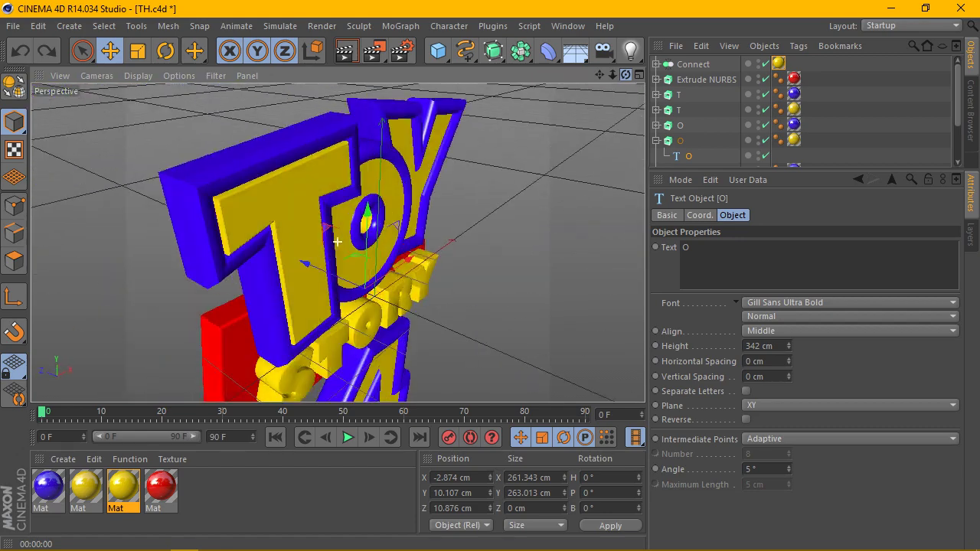
pyautogui.moveTo(337, 242); pyautogui.dragTo(440, 179)
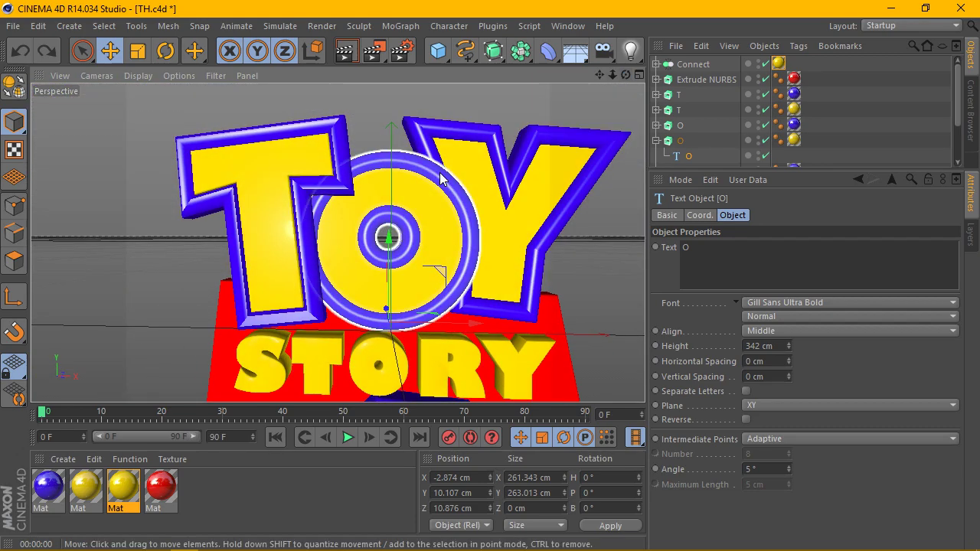
pyautogui.scroll(-5, 440, 179)
pyautogui.moveTo(600, 74); pyautogui.dragTo(545, 125)
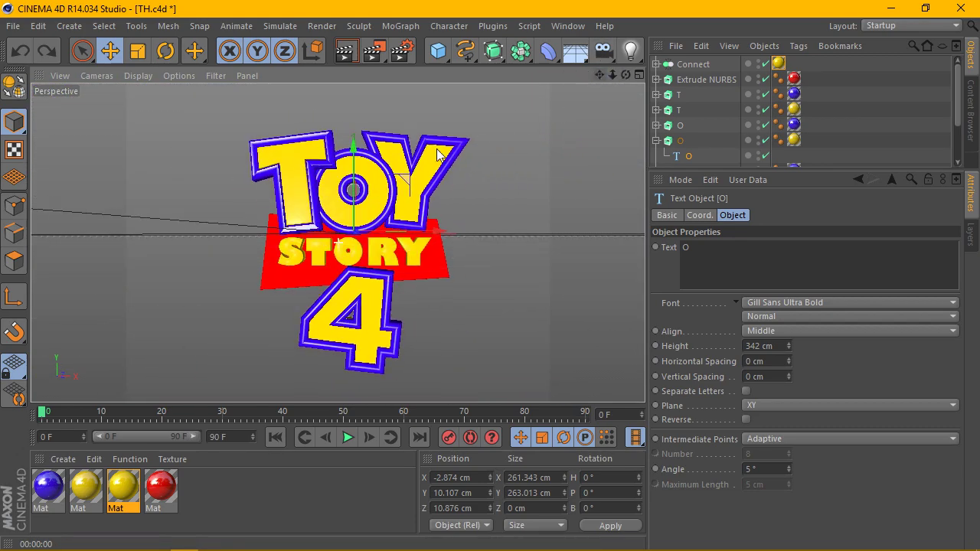
pyautogui.keyDown('alt'); pyautogui.moveTo(439, 155); pyautogui.dragTo(413, 182); pyautogui.keyUp('alt')
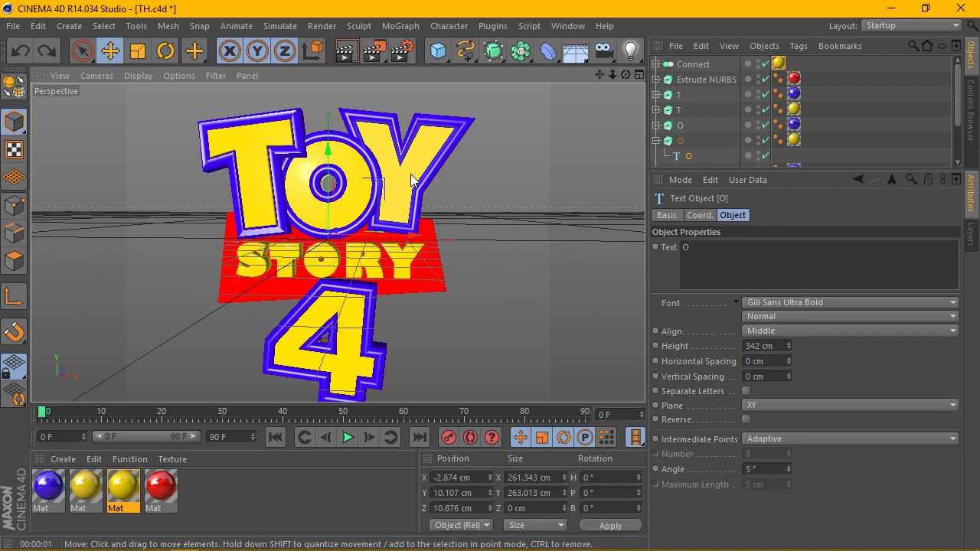
# - Add a Sky object with a Compositing tag that hides it from the camera
pyautogui.click(627, 52)
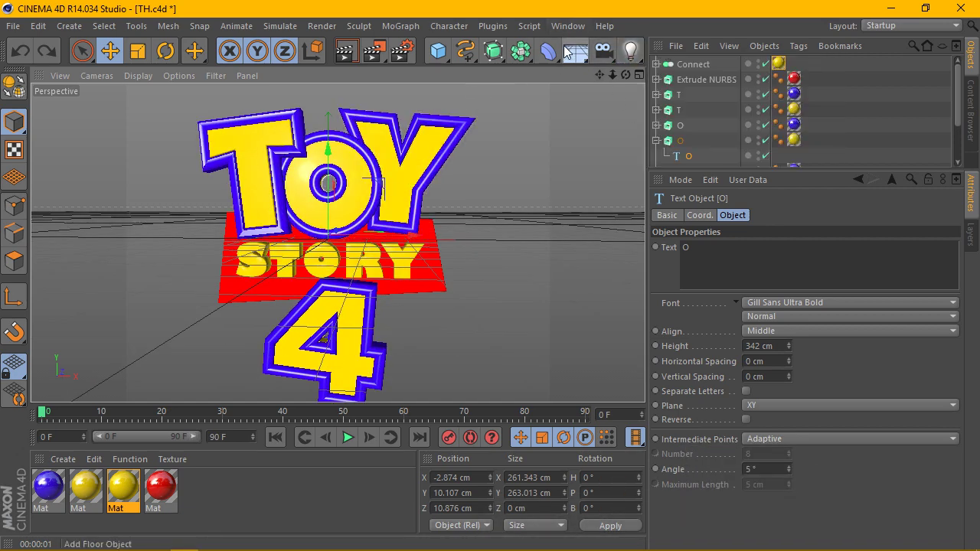
pyautogui.click(566, 52)
pyautogui.click(624, 93)
pyautogui.rightClick(671, 66)
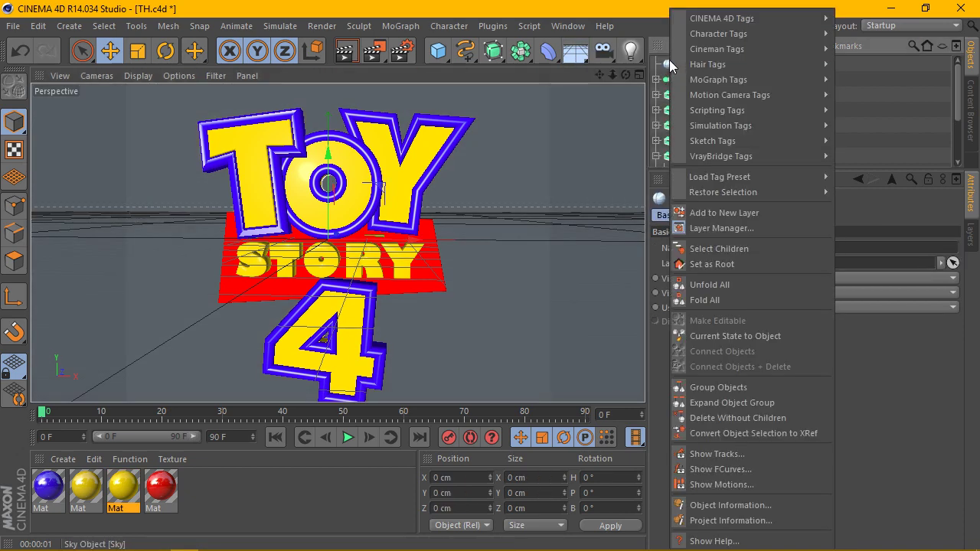
pyautogui.moveTo(722, 17)
pyautogui.click(880, 97)
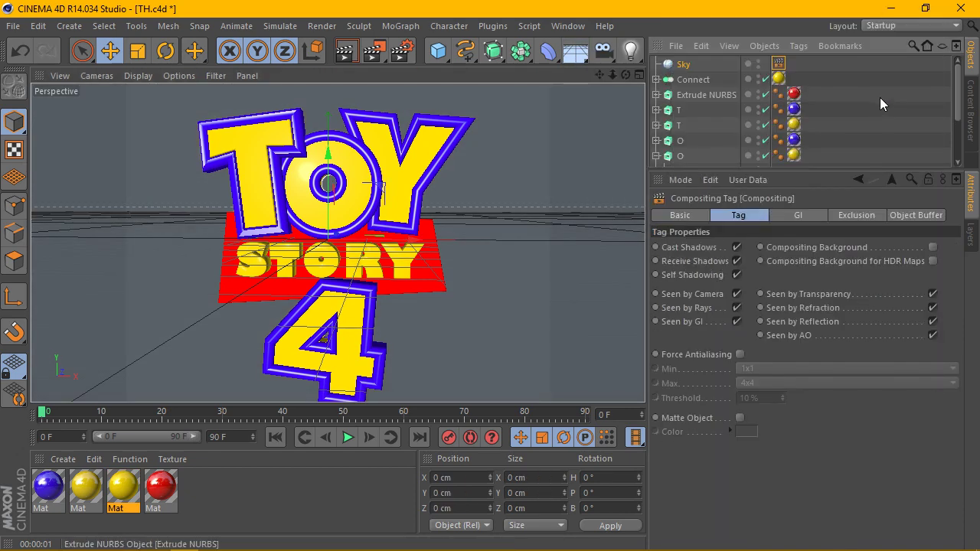
pyautogui.click(736, 294)
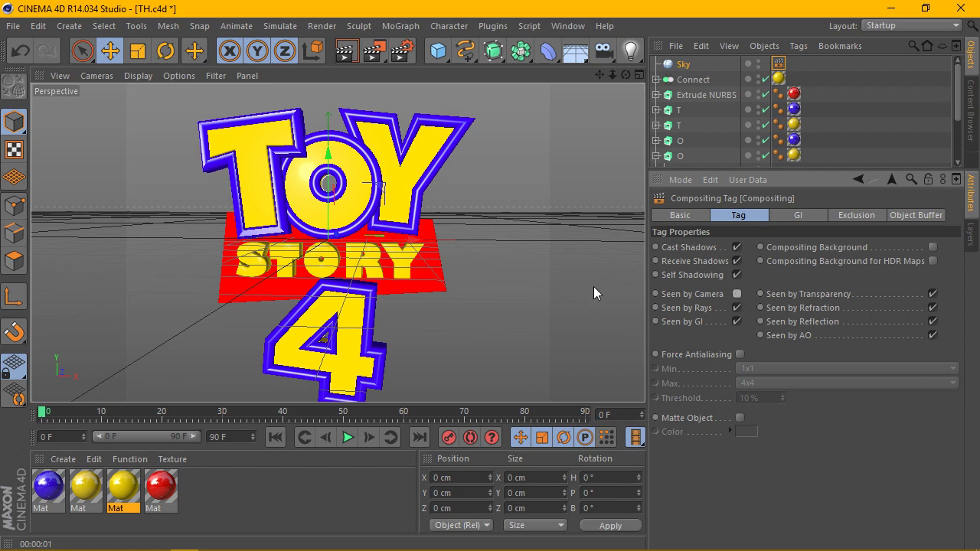
# - Create a luminance-only material with an HDR image as its luminance texture
pyautogui.click(64, 459)
pyautogui.press('Escape')
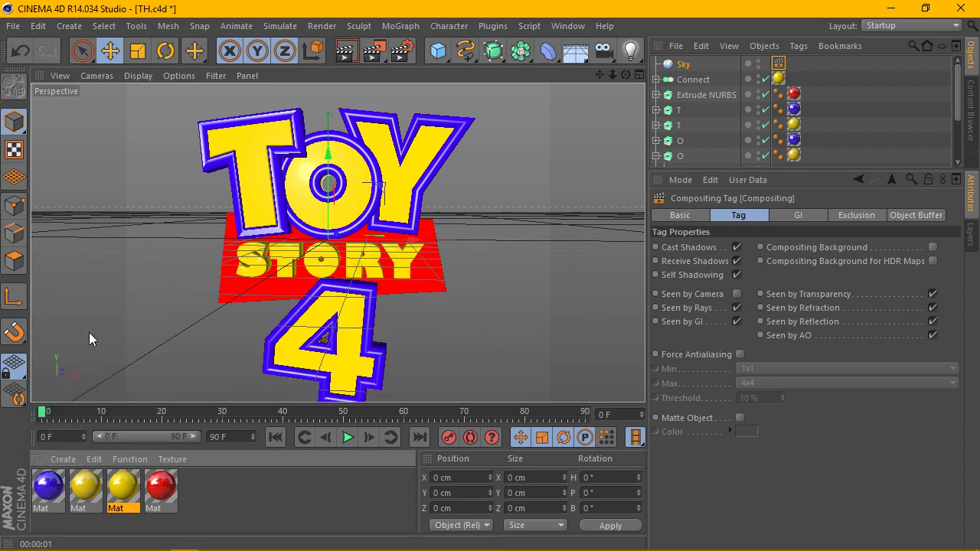
pyautogui.doubleClick(48, 487)
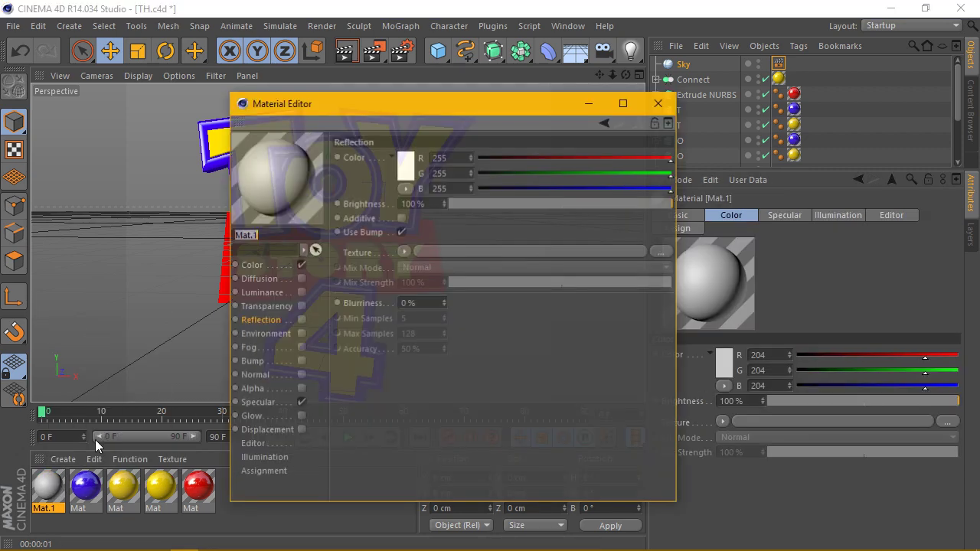
pyautogui.click(301, 265)
pyautogui.click(301, 402)
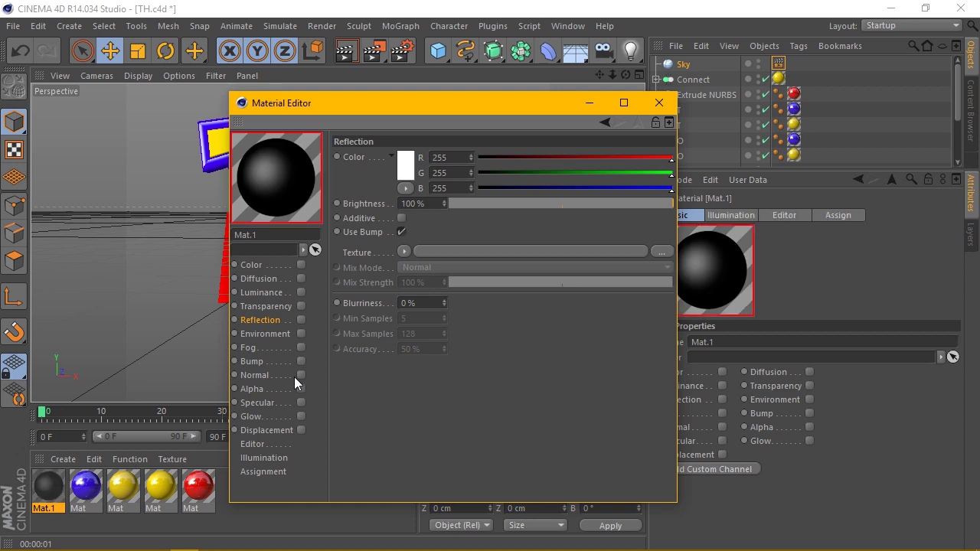
pyautogui.click(301, 293)
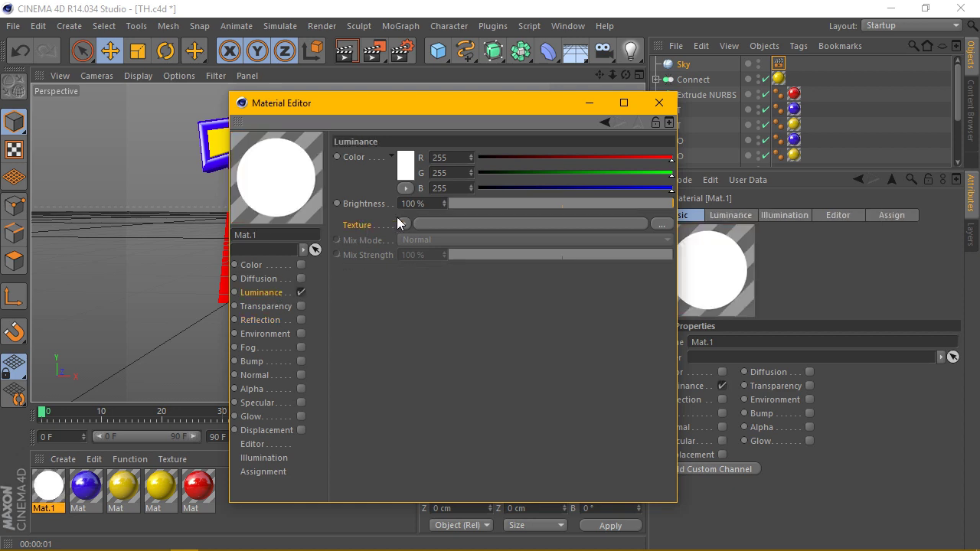
pyautogui.click(661, 224)
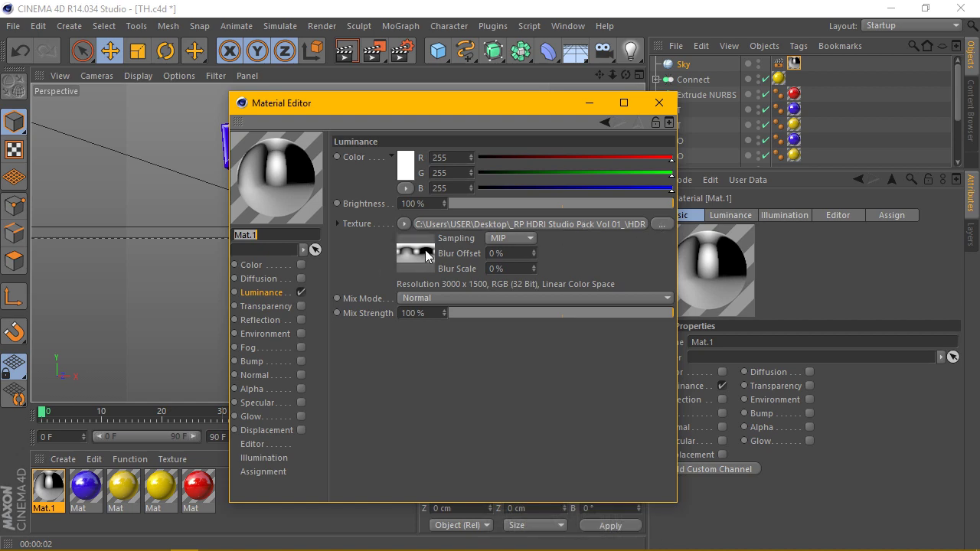
# - Apply the HDR material to the Sky and set its projection to Cubic
pyautogui.click(659, 103)
pyautogui.moveTo(50, 490)
pyautogui.mouseDown()
pyautogui.moveTo(794, 95)
pyautogui.moveTo(797, 65)
pyautogui.mouseUp()
pyautogui.click(798, 278)
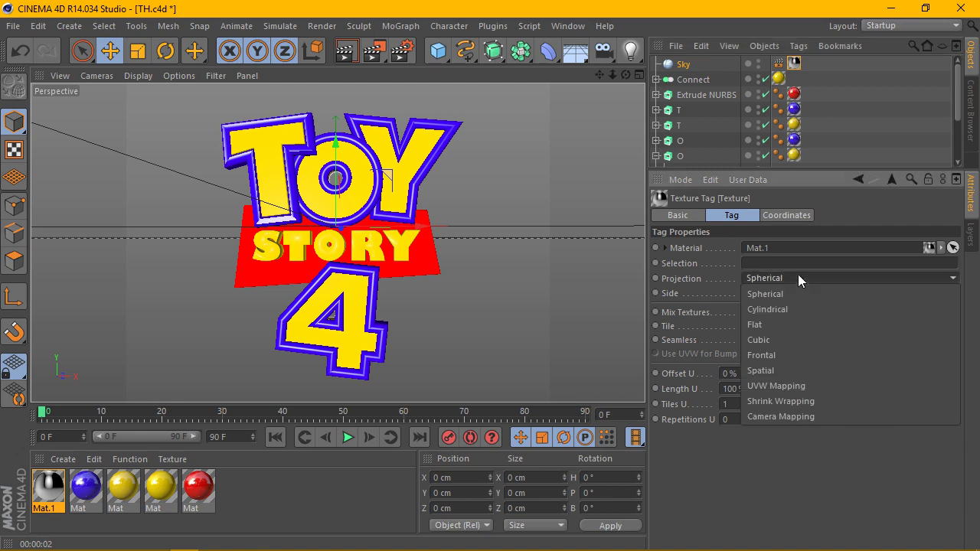
pyautogui.click(773, 339)
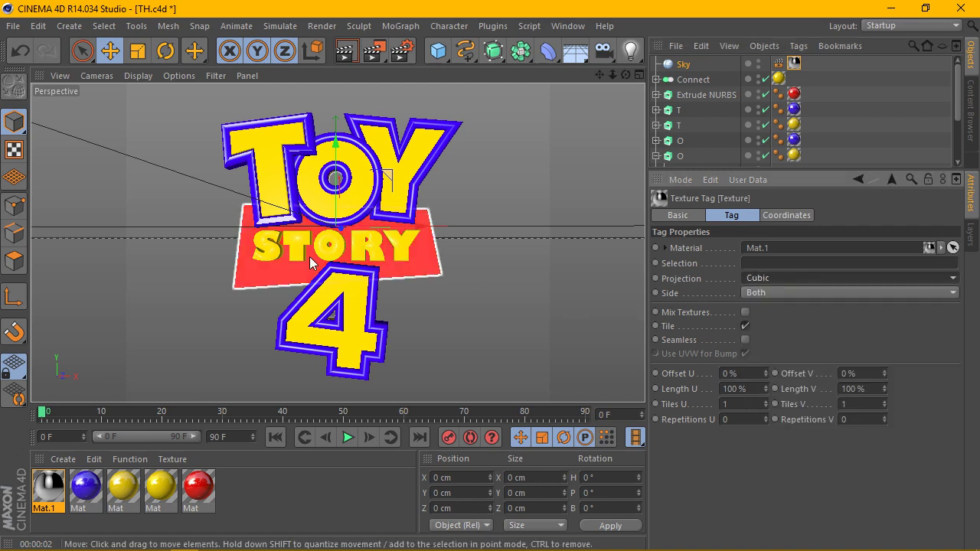
# - Give the yellow Mat a pale yellow (about 255/245/185) reflection at 72% brightness and render
pyautogui.doubleClick(154, 486)
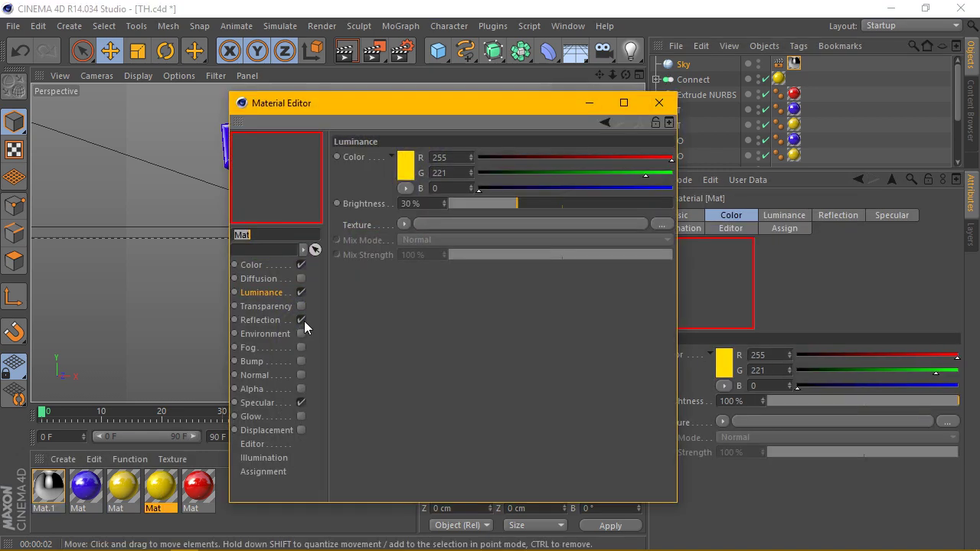
pyautogui.click(277, 322)
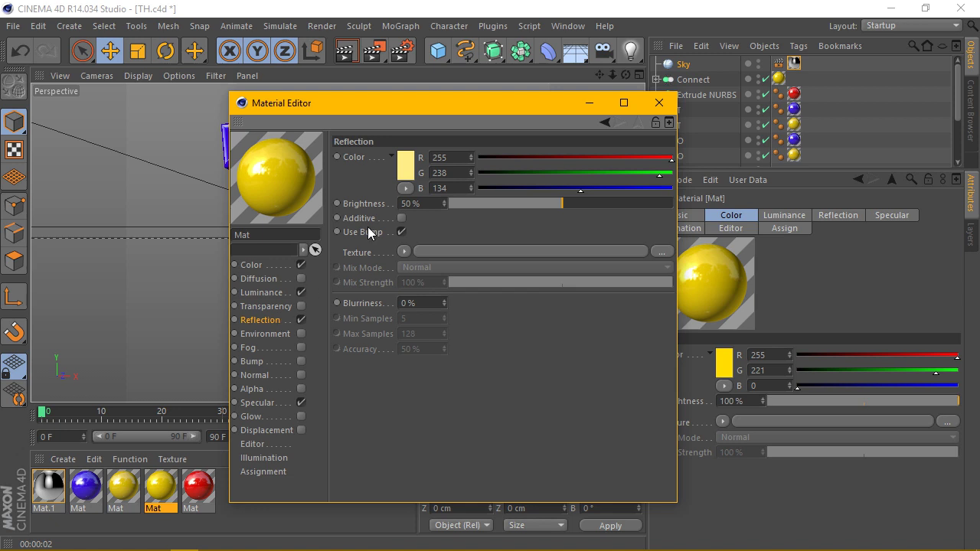
pyautogui.click(404, 161)
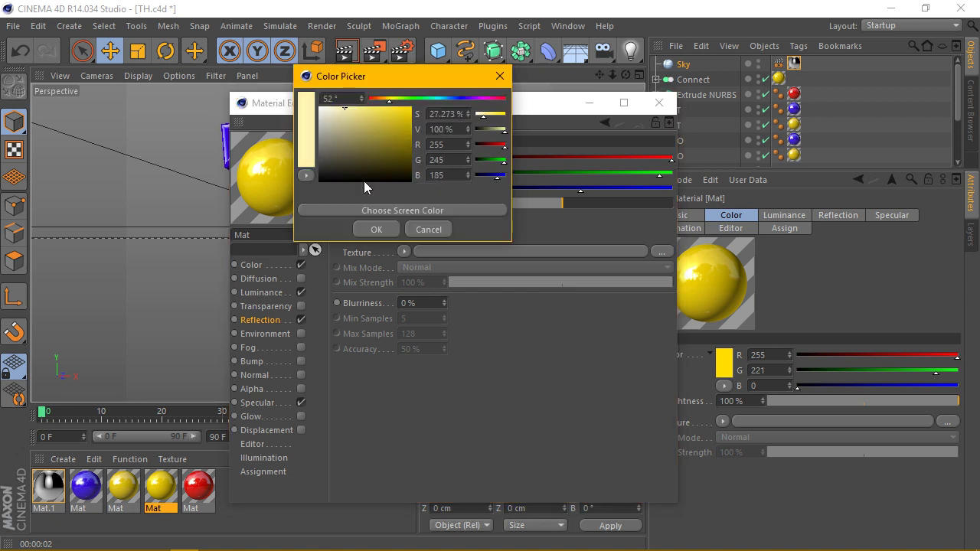
pyautogui.click(377, 229)
pyautogui.moveTo(563, 203); pyautogui.dragTo(612, 203)
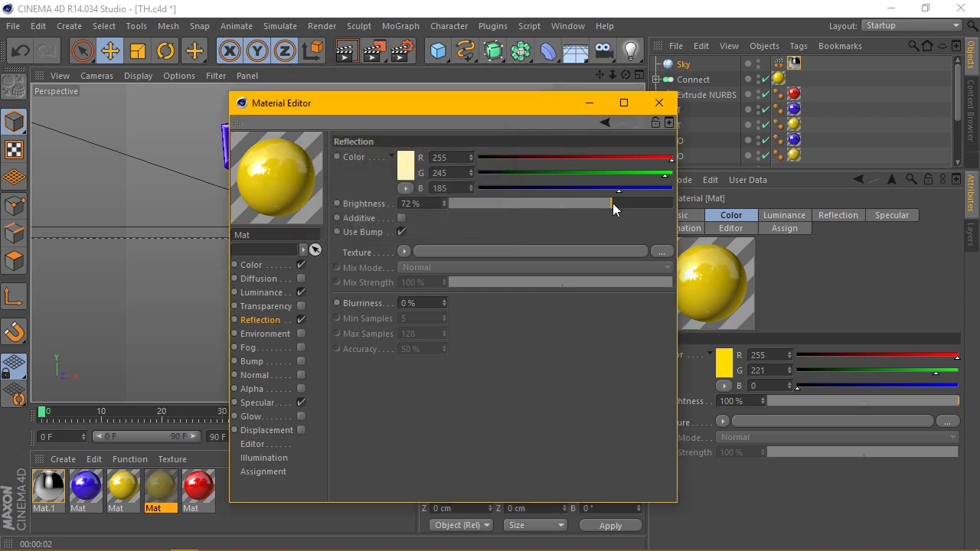
pyautogui.click(659, 102)
pyautogui.click(341, 53)
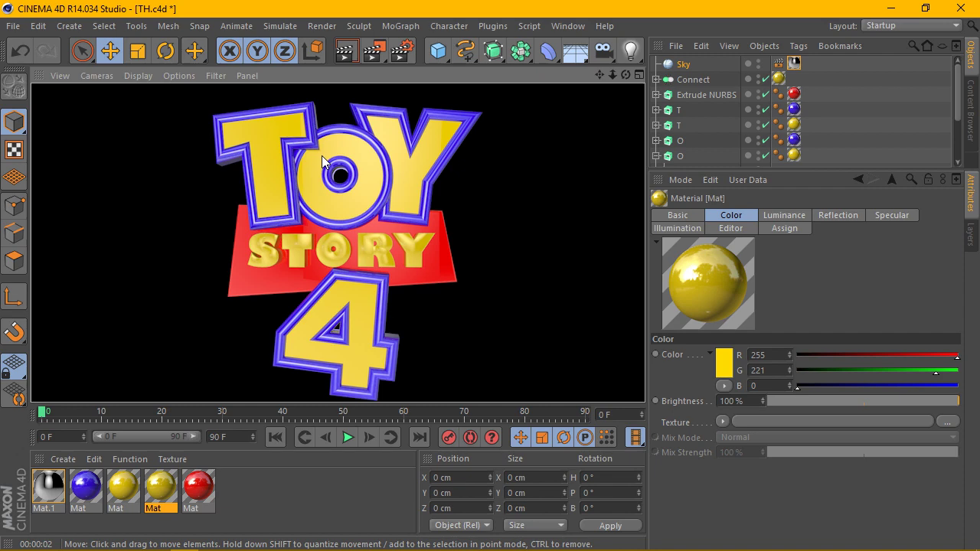
# - Lighten the yellow Mat's reflection colour slightly, then re-render the logo from a new angle
pyautogui.doubleClick(160, 487)
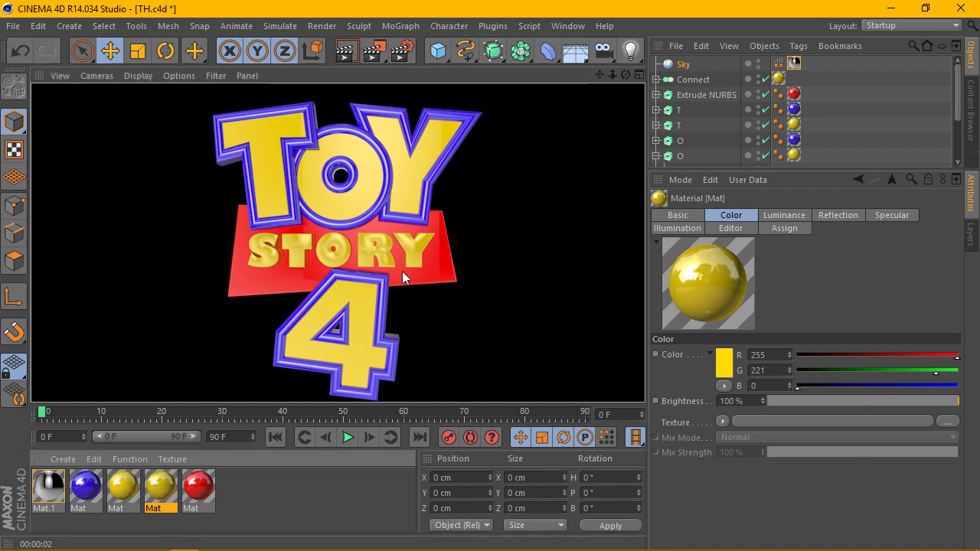
pyautogui.click(407, 158)
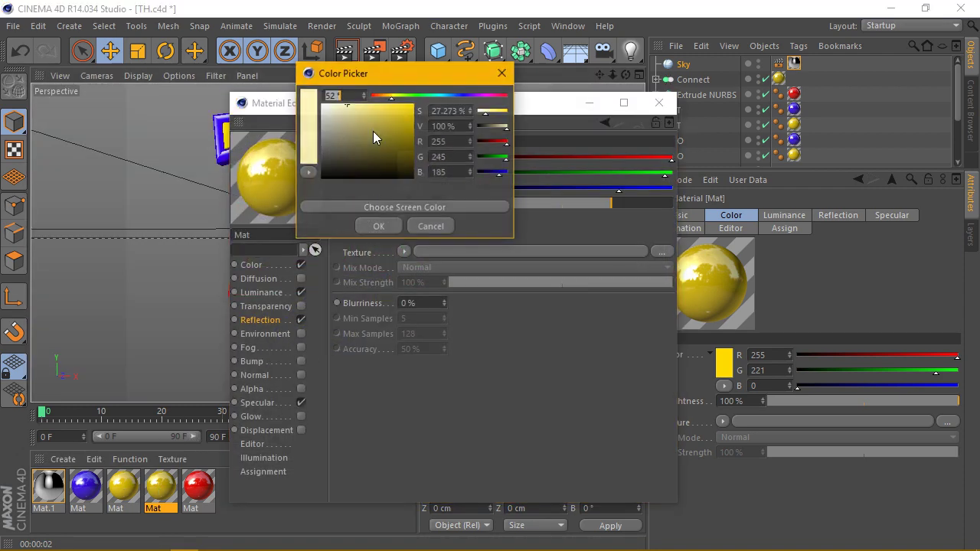
pyautogui.moveTo(373, 131); pyautogui.dragTo(344, 110)
pyautogui.click(377, 227)
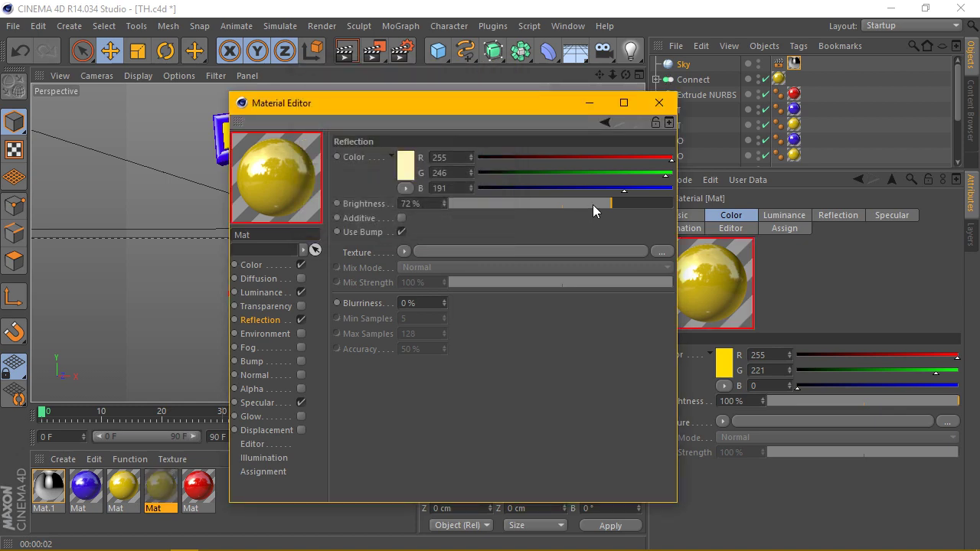
pyautogui.click(659, 102)
pyautogui.click(352, 55)
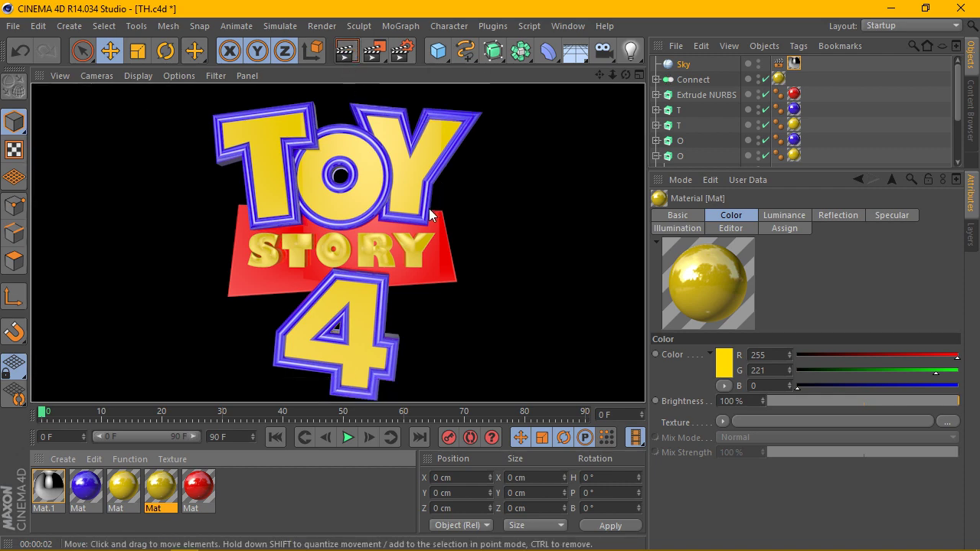
pyautogui.keyDown('alt'); pyautogui.moveTo(429, 209); pyautogui.dragTo(429, 209); pyautogui.keyUp('alt')
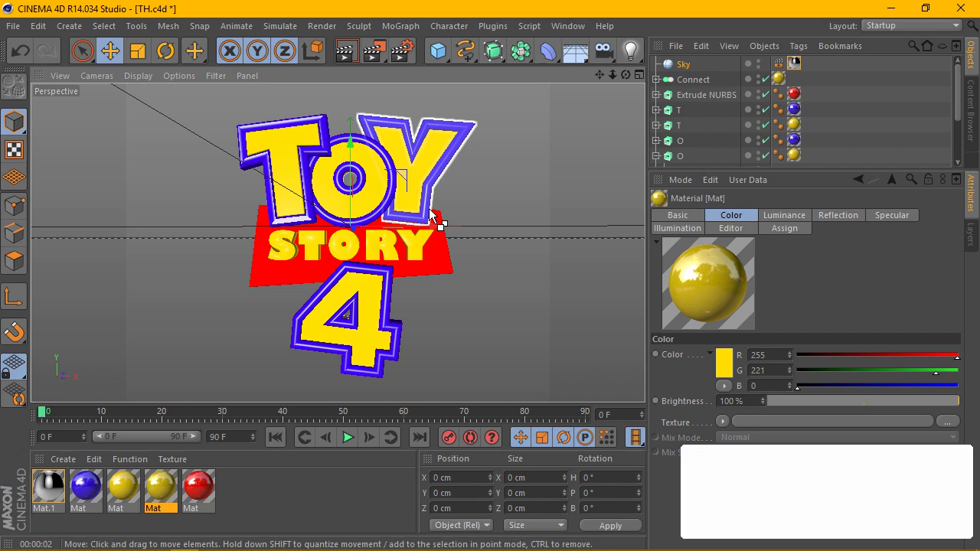
pyautogui.hotkey('ctrl', 'r')
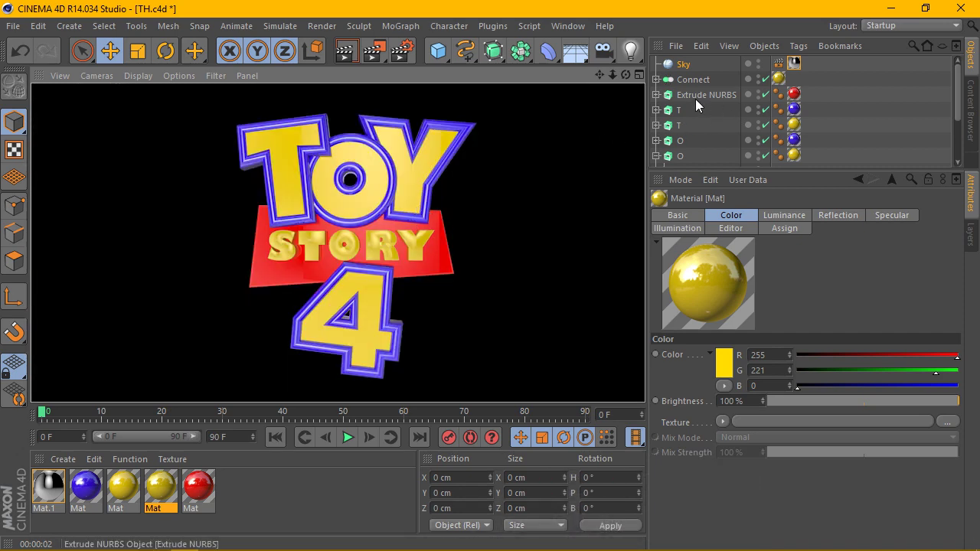
# - Set the banner extrusion's fillet cap radius to 10 cm and render the rounded logo
pyautogui.click(695, 98)
pyautogui.click(767, 273)
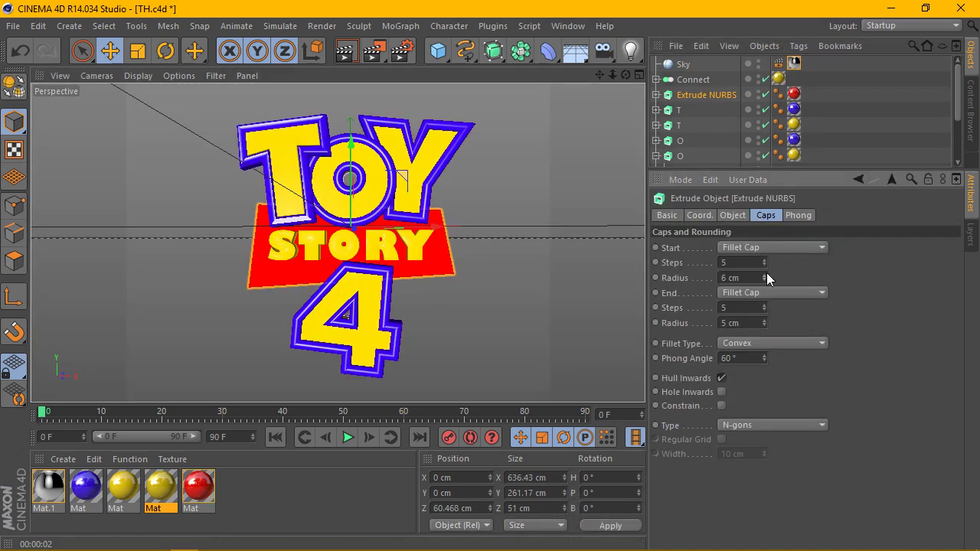
pyautogui.click(767, 273)
pyautogui.click(737, 278)
pyautogui.click(745, 261)
pyautogui.write('10')
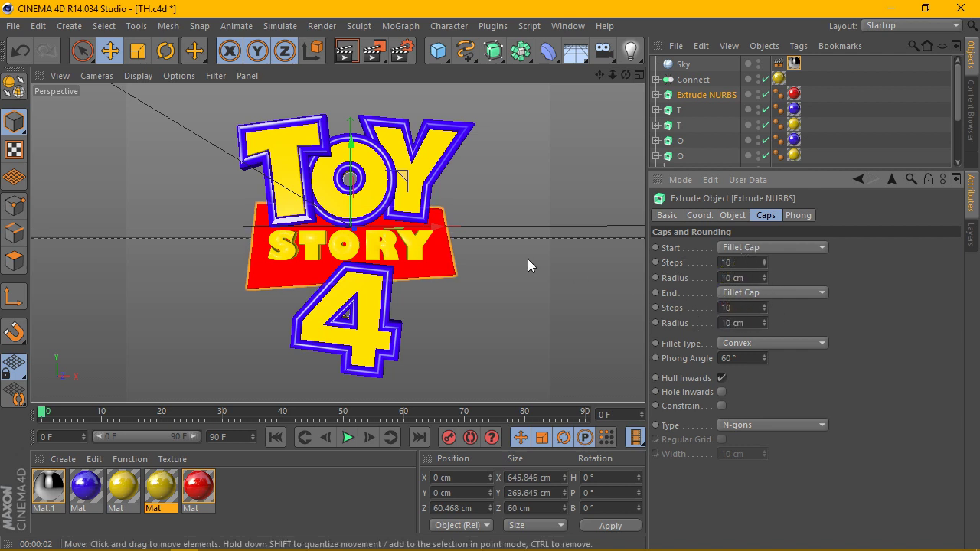
pyautogui.scroll(2, 528, 259)
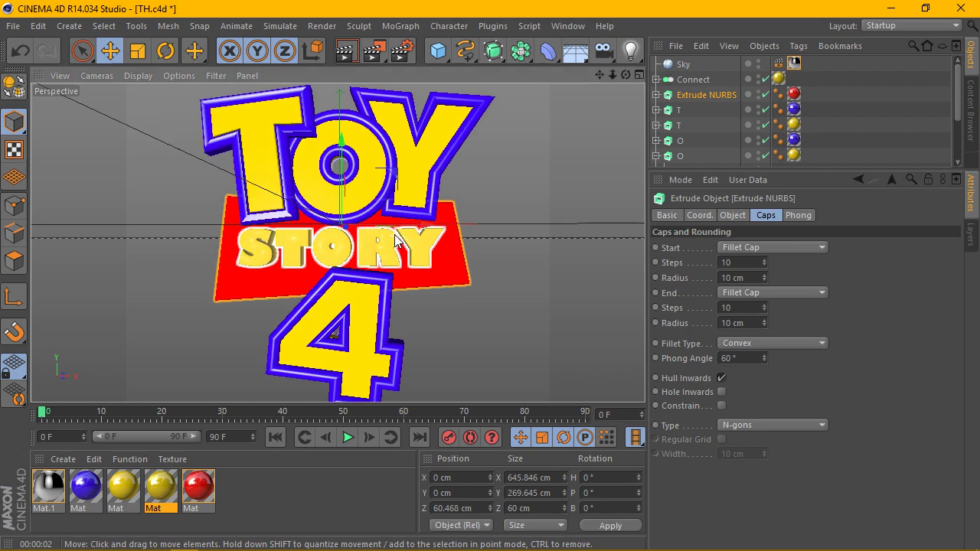
pyautogui.click(354, 48)
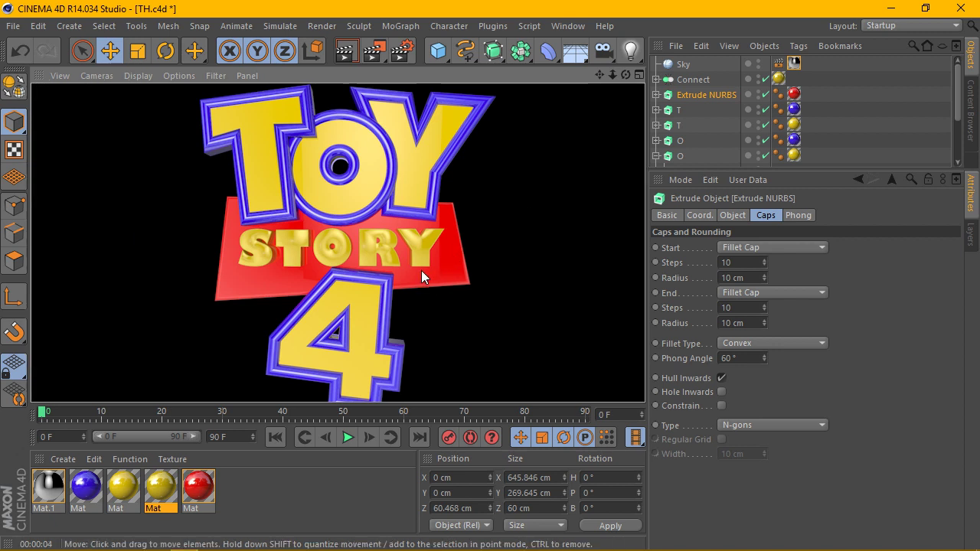
# - Add a new light to the scene with Shadow Maps (Soft) shadows
pyautogui.click(335, 235)
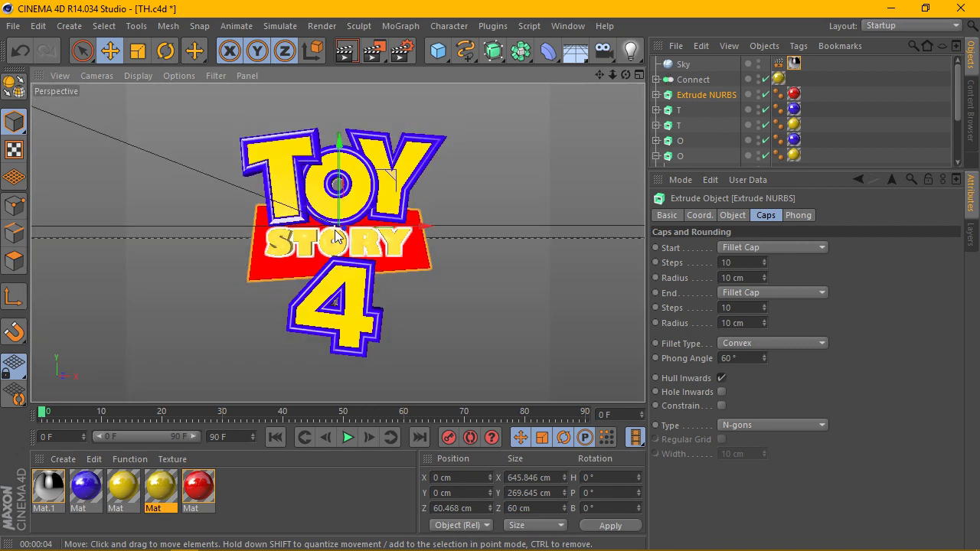
pyautogui.click(629, 50)
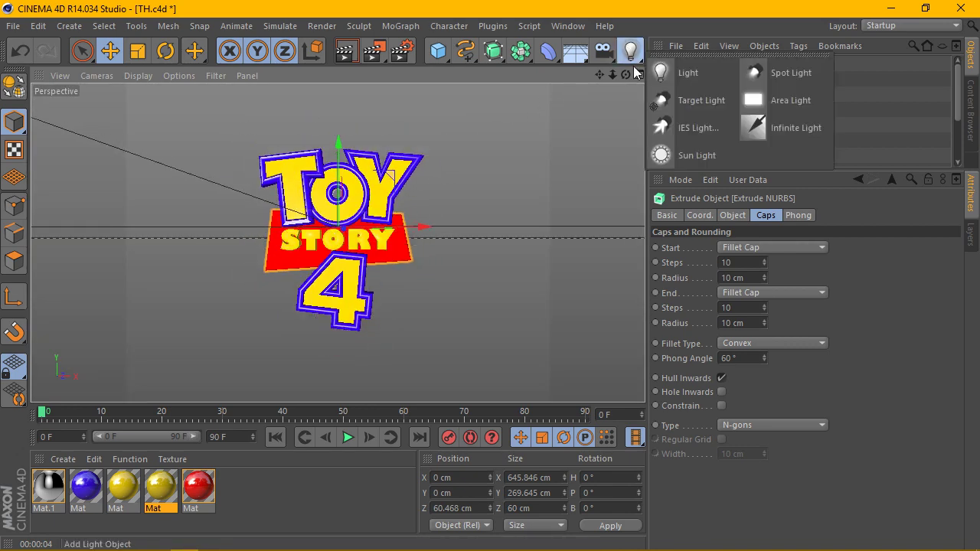
pyautogui.click(677, 71)
pyautogui.click(758, 349)
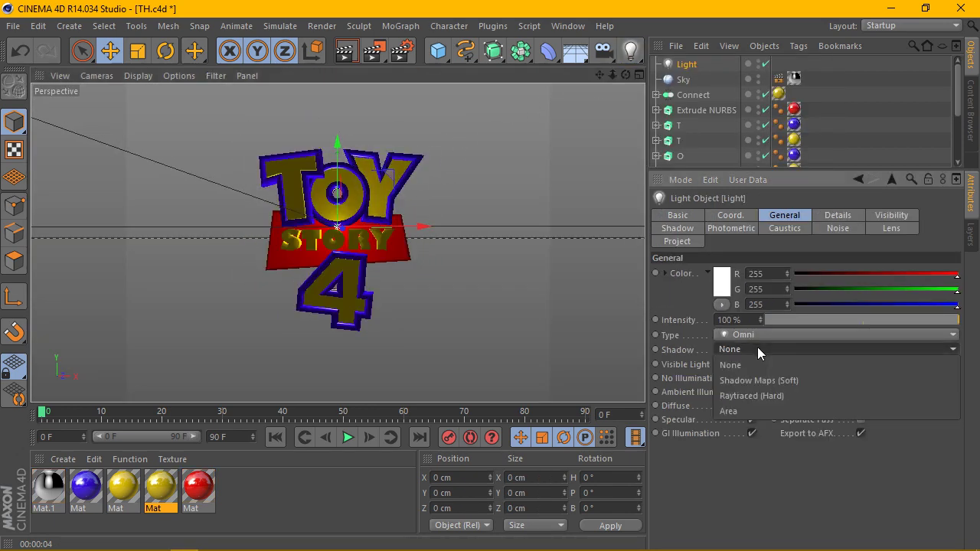
pyautogui.click(758, 380)
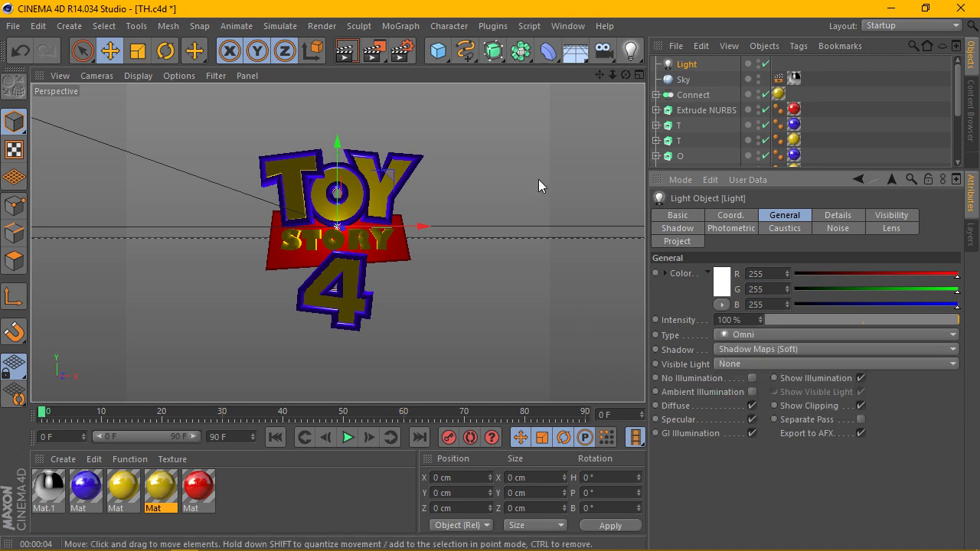
# - Position the light high, left and in front of the logo in the four views, then render
pyautogui.middleClick(407, 127)
pyautogui.moveTo(225, 332); pyautogui.dragTo(120, 329)
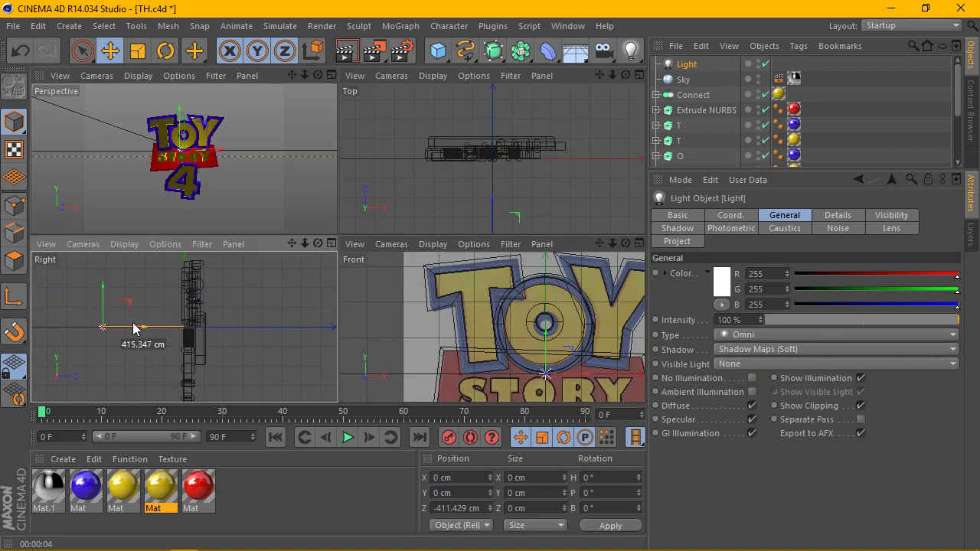
pyautogui.scroll(-2, 142, 312)
pyautogui.scroll(-2, 142, 311)
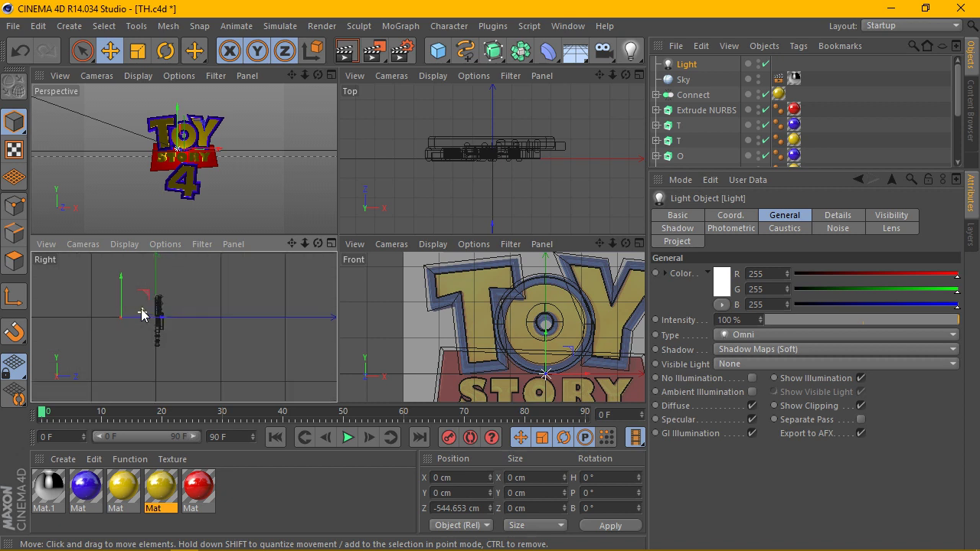
pyautogui.moveTo(160, 329); pyautogui.dragTo(81, 331)
pyautogui.scroll(-3, 135, 319)
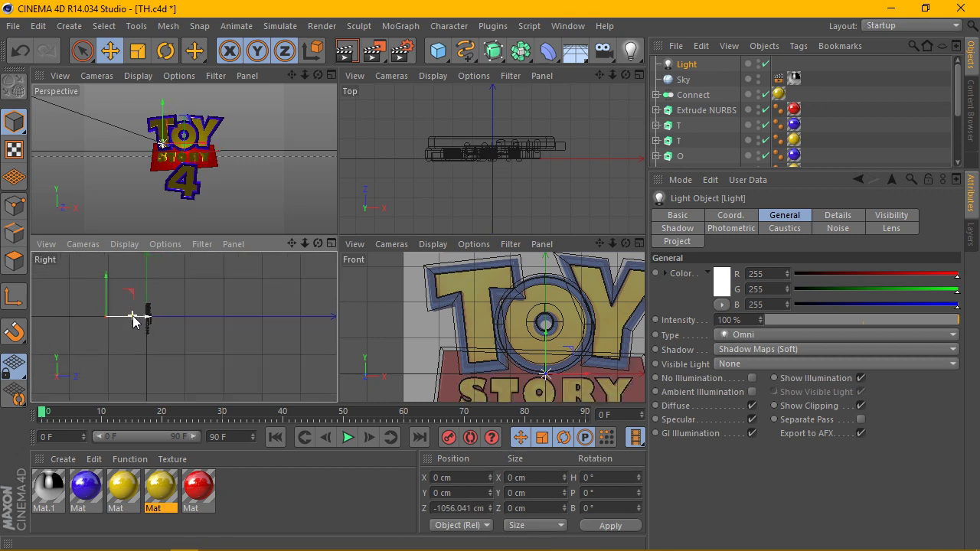
pyautogui.moveTo(114, 297); pyautogui.dragTo(114, 268)
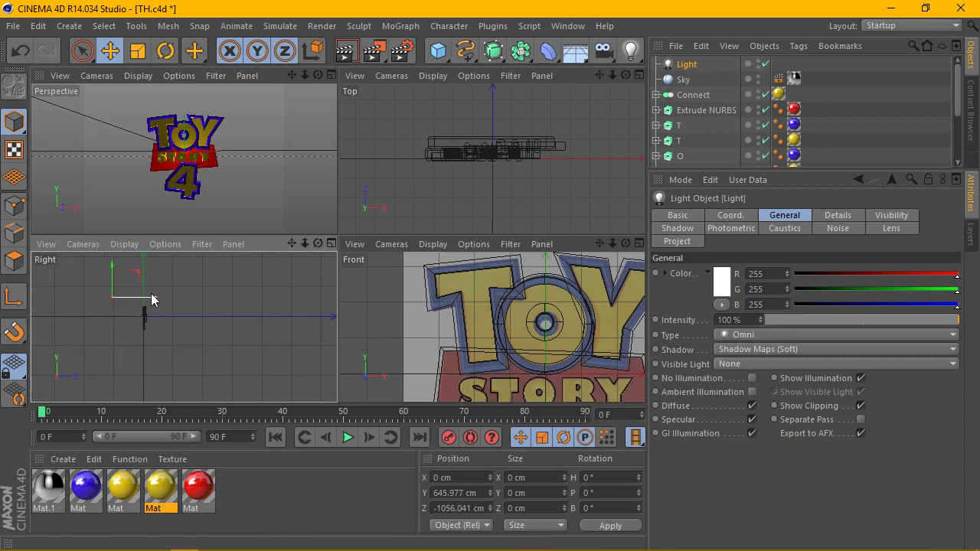
pyautogui.moveTo(157, 299); pyautogui.dragTo(153, 300)
pyautogui.scroll(-3, 475, 317)
pyautogui.scroll(-2, 536, 306)
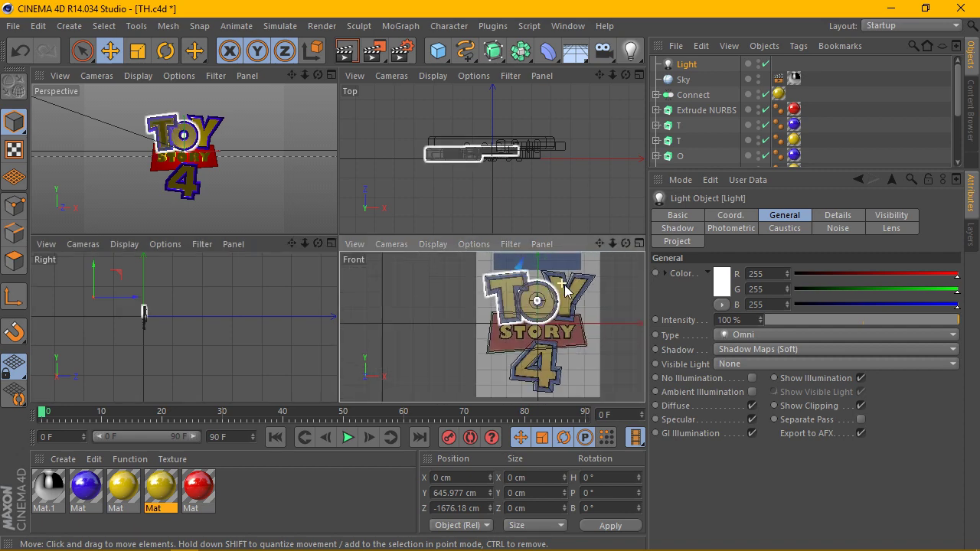
pyautogui.scroll(-2, 582, 294)
pyautogui.moveTo(599, 244); pyautogui.dragTo(411, 275)
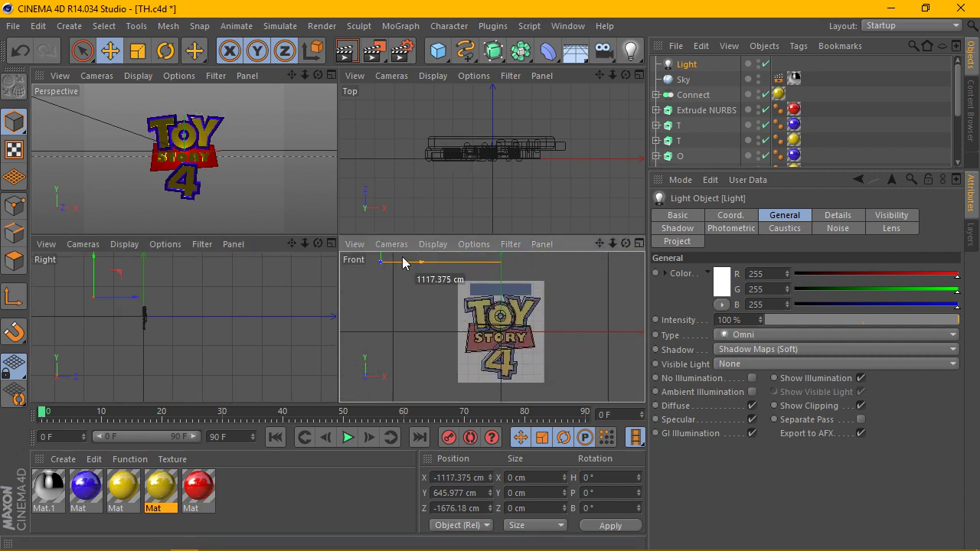
pyautogui.middleClick(334, 90)
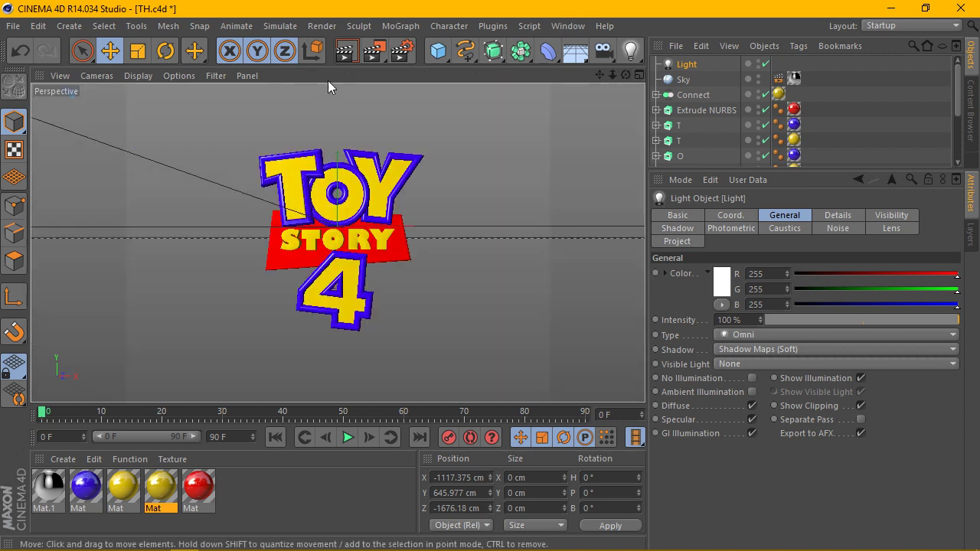
pyautogui.click(346, 51)
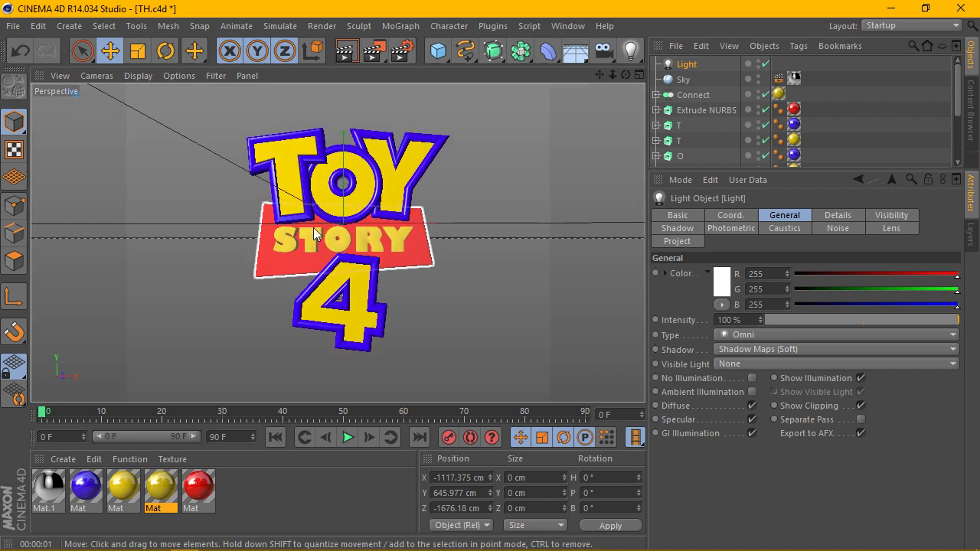
pyautogui.click(346, 51)
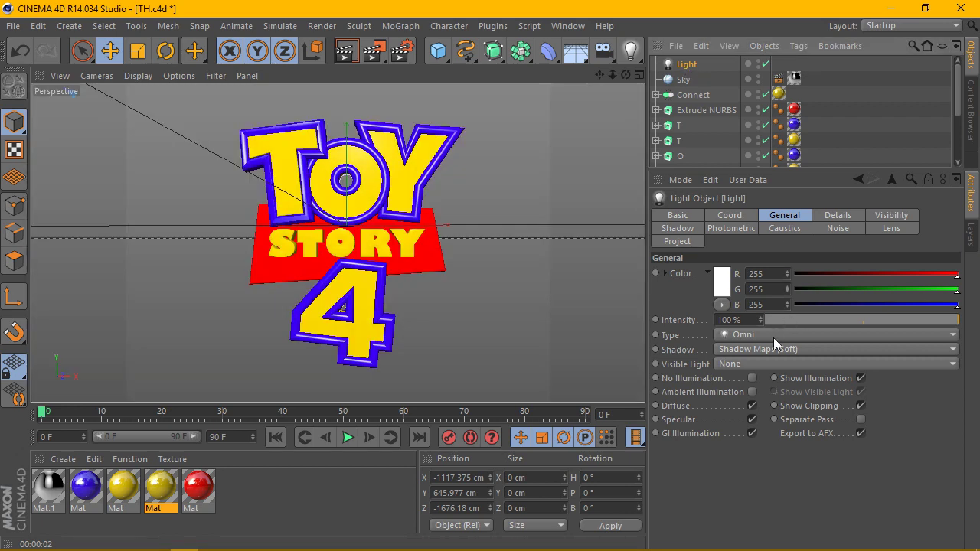
# - Test the light at 50% intensity with a render, then raise it back to 100%
pyautogui.click(748, 320)
pyautogui.write('0')
pyautogui.press('Return')
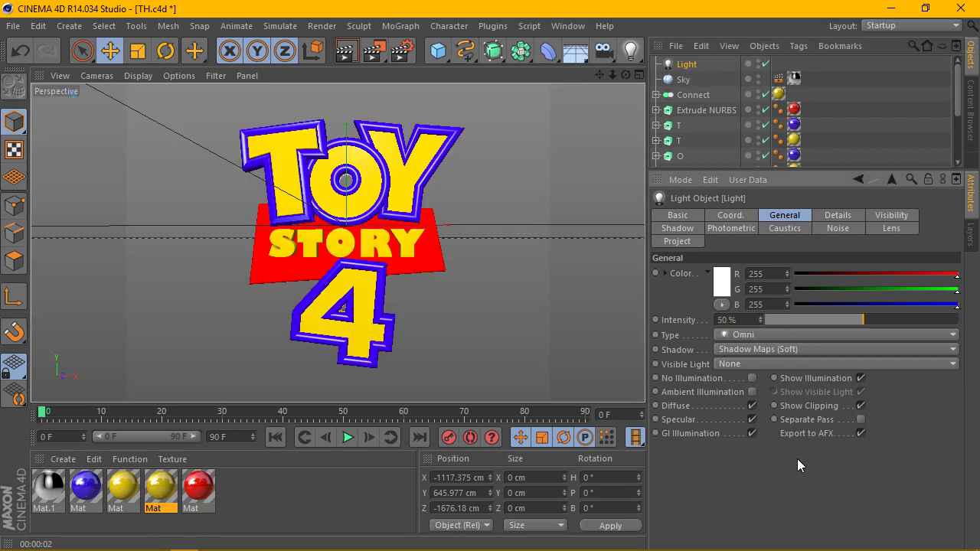
pyautogui.click(349, 51)
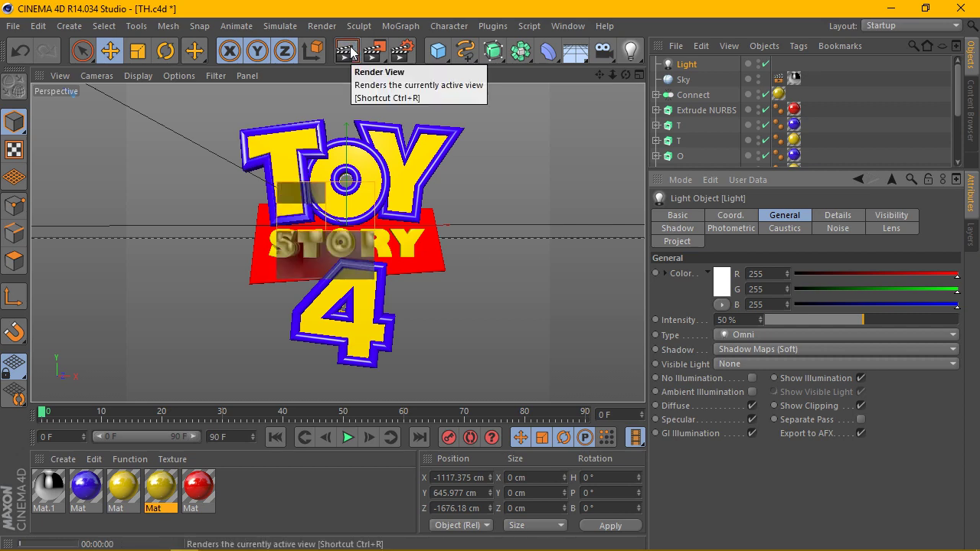
pyautogui.moveTo(863, 320); pyautogui.dragTo(978, 323)
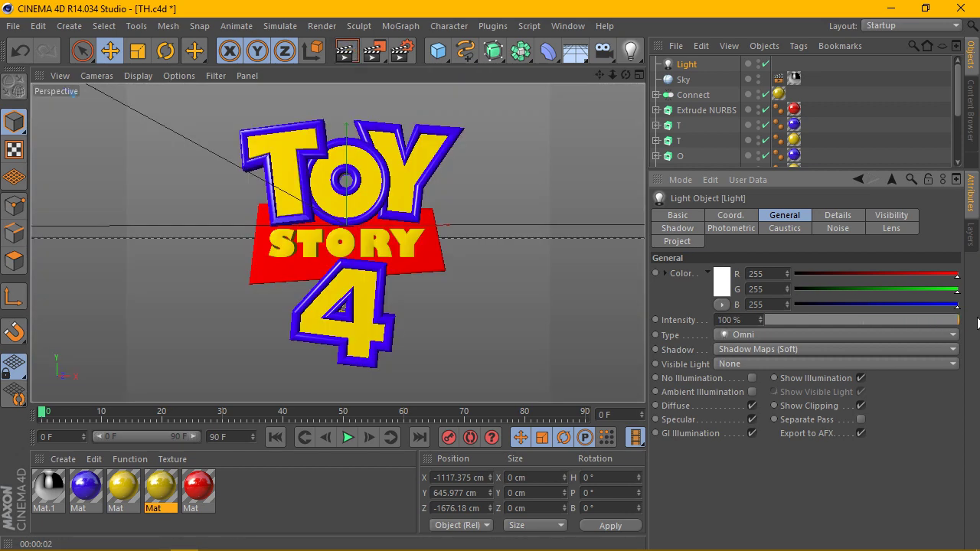
# - Add a second light with Ambient Illumination at 50% intensity and render
pyautogui.moveTo(631, 50); pyautogui.dragTo(690, 71)
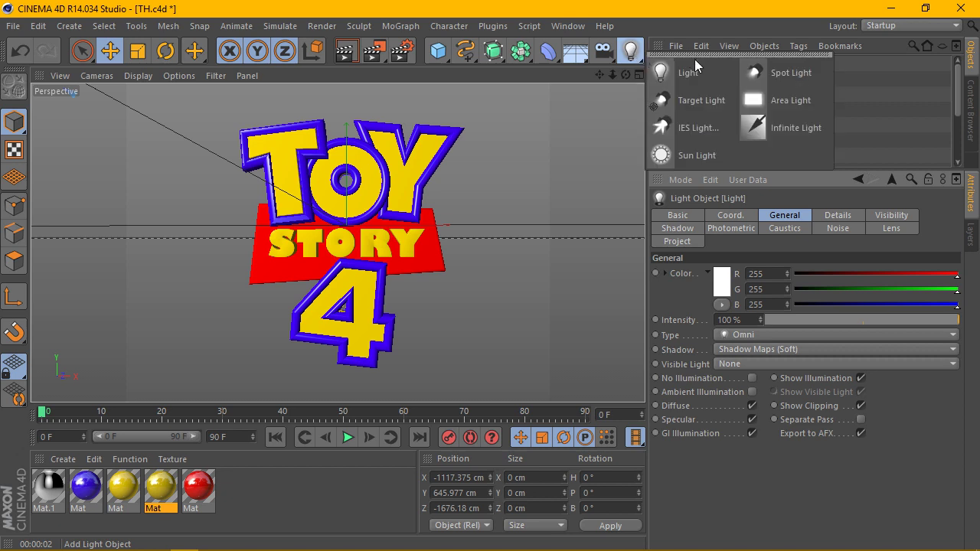
pyautogui.click(753, 392)
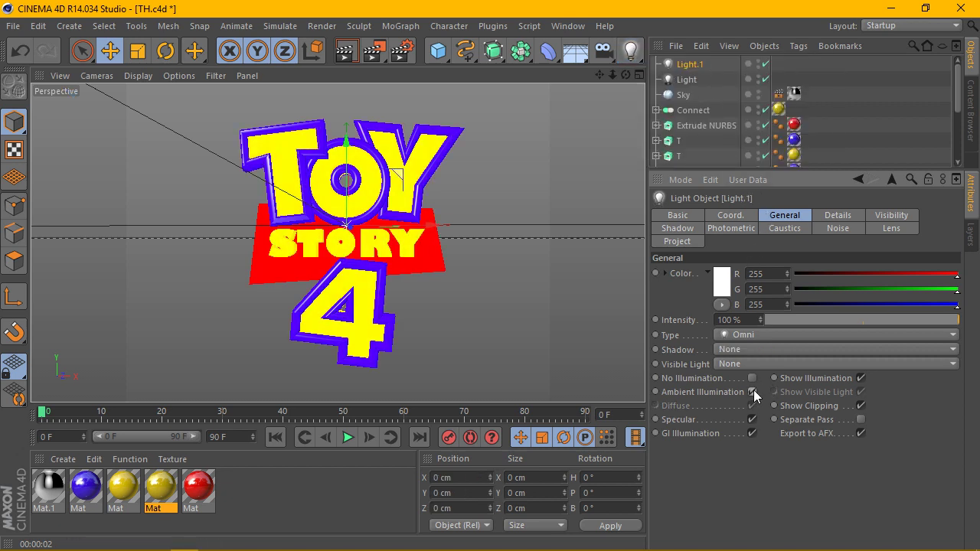
pyautogui.write('50')
pyautogui.press('Return')
pyautogui.click(346, 50)
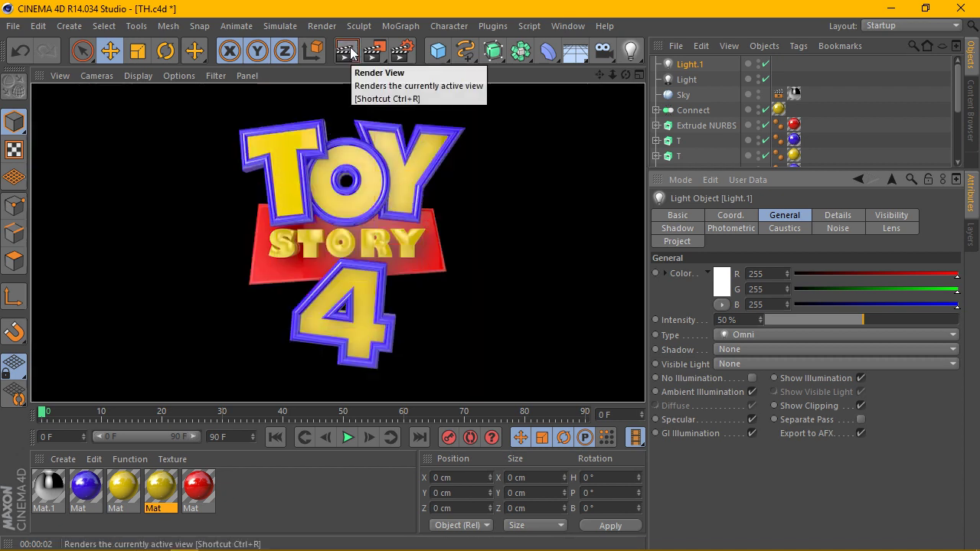
# - Raise the second light to 70% intensity and render from a new orbited angle
pyautogui.click(903, 320)
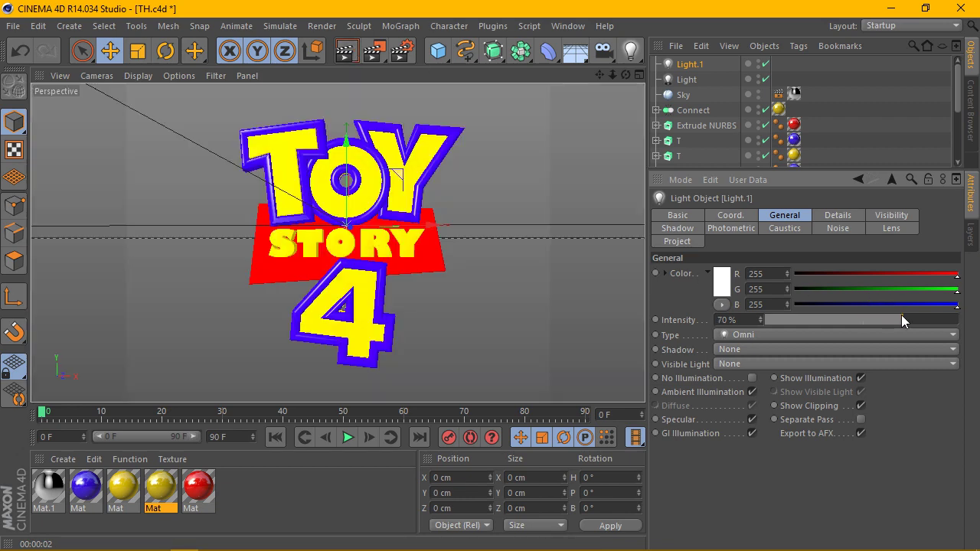
pyautogui.click(344, 51)
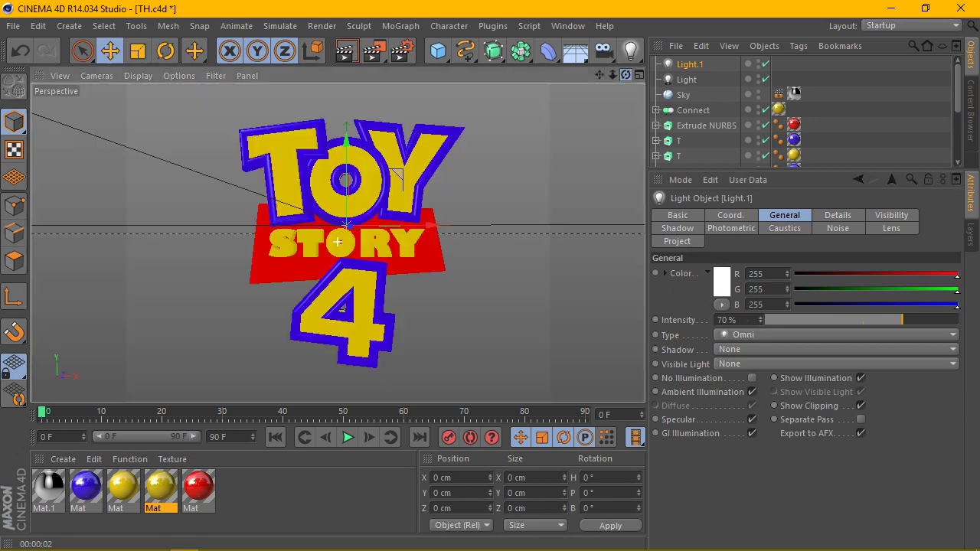
pyautogui.moveTo(625, 75); pyautogui.dragTo(338, 242)
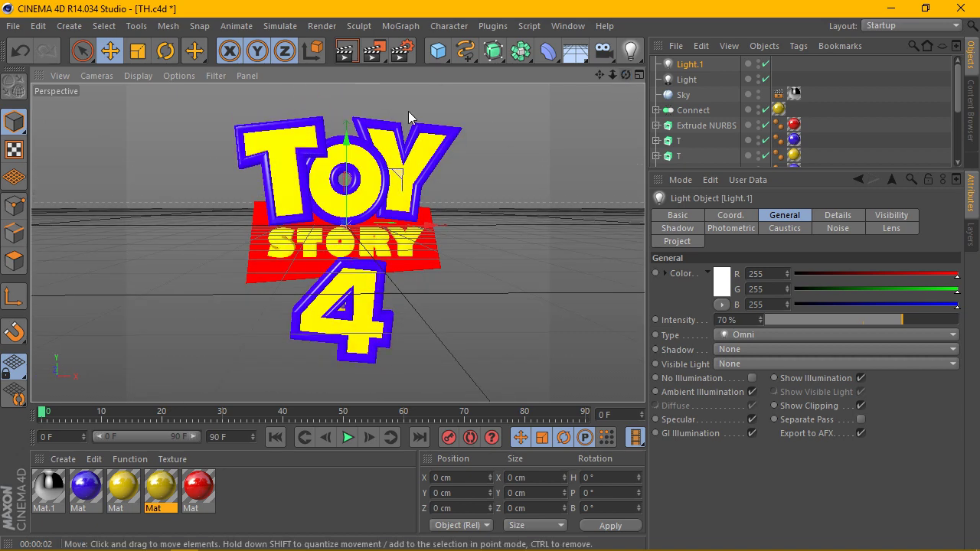
pyautogui.click(345, 51)
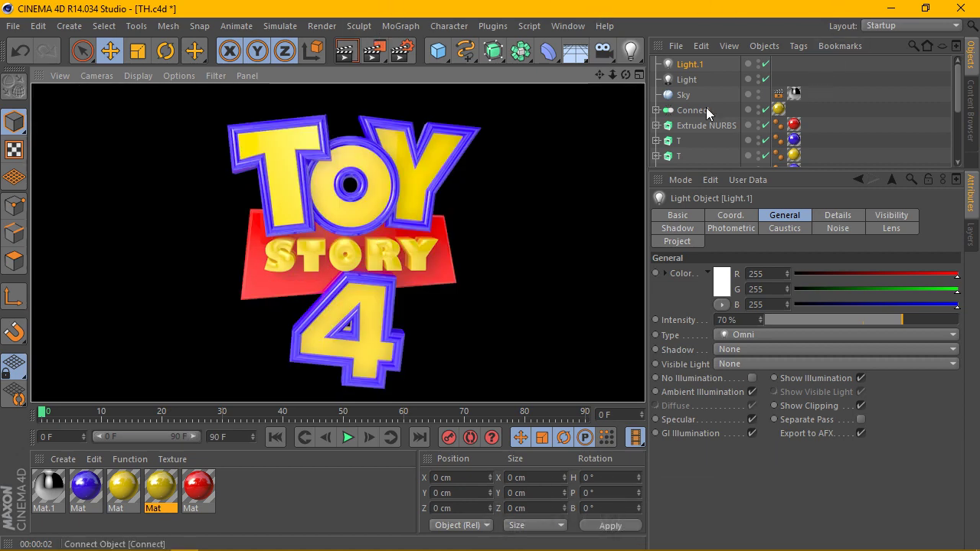
pyautogui.click(687, 79)
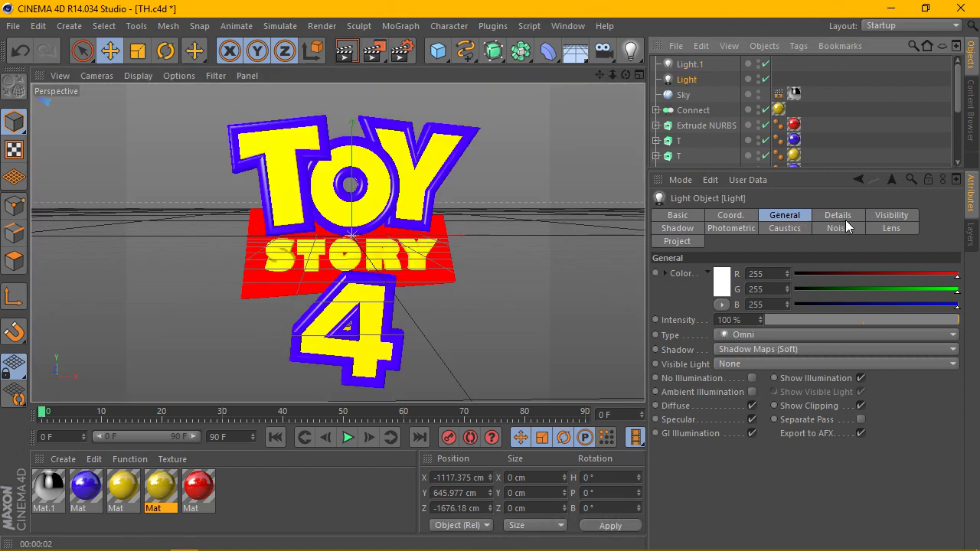
# - Give the first light's shadows a dark colour and render the result
pyautogui.click(892, 218)
pyautogui.click(845, 217)
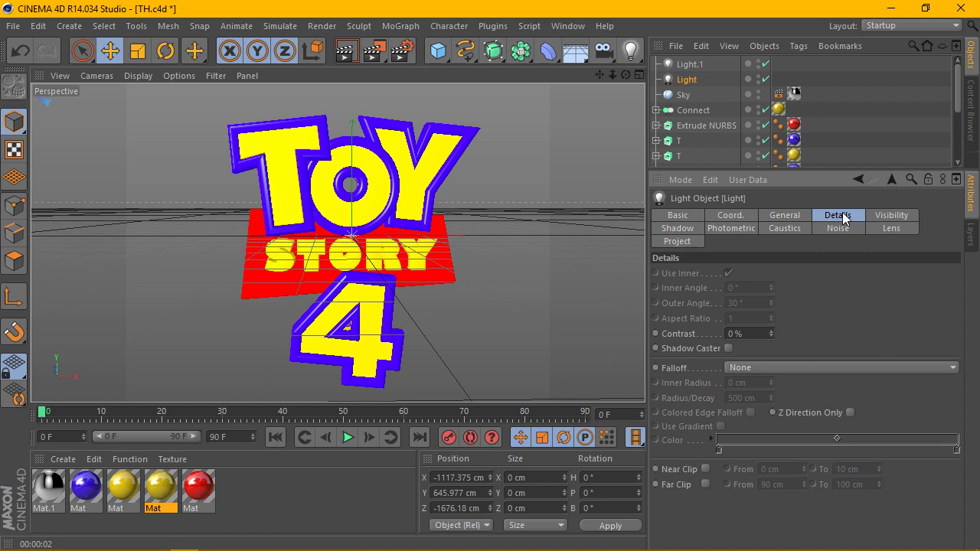
pyautogui.click(677, 229)
pyautogui.click(755, 308)
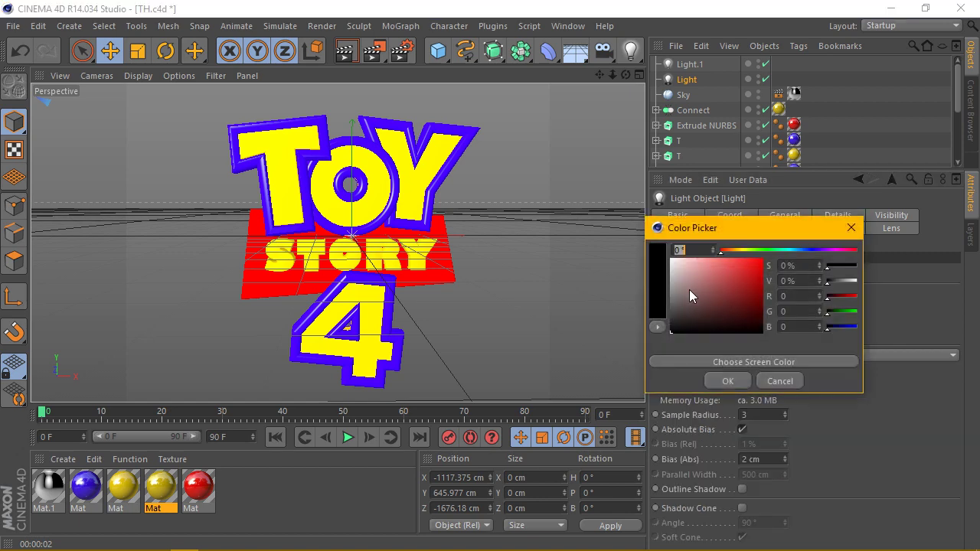
pyautogui.click(726, 382)
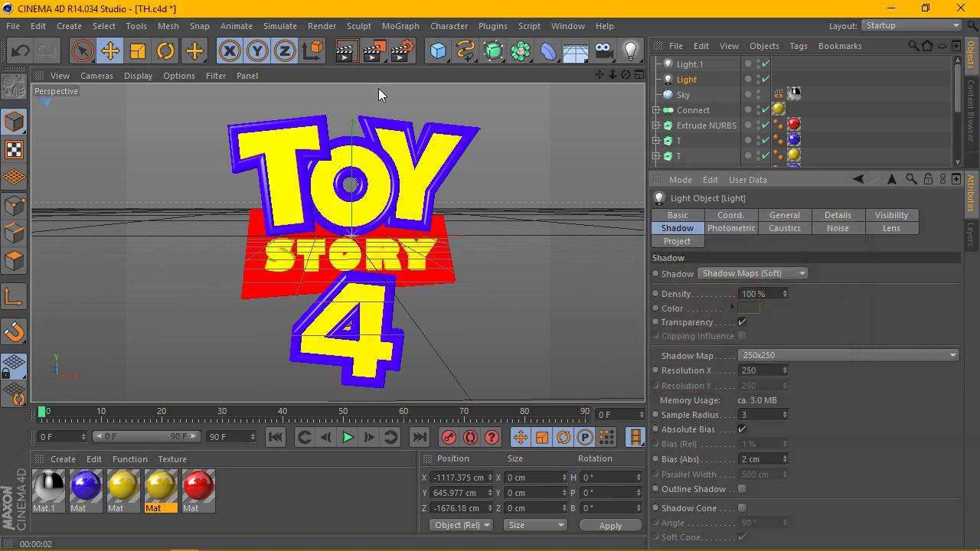
pyautogui.click(349, 55)
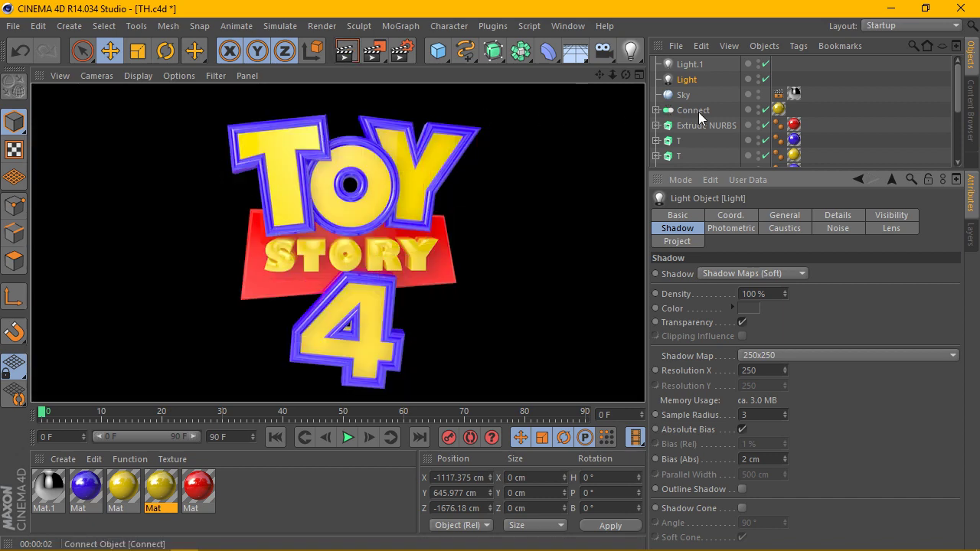
# - Set the second light's intensity to 50% and render with the dimmer fill
pyautogui.click(690, 64)
pyautogui.click(763, 216)
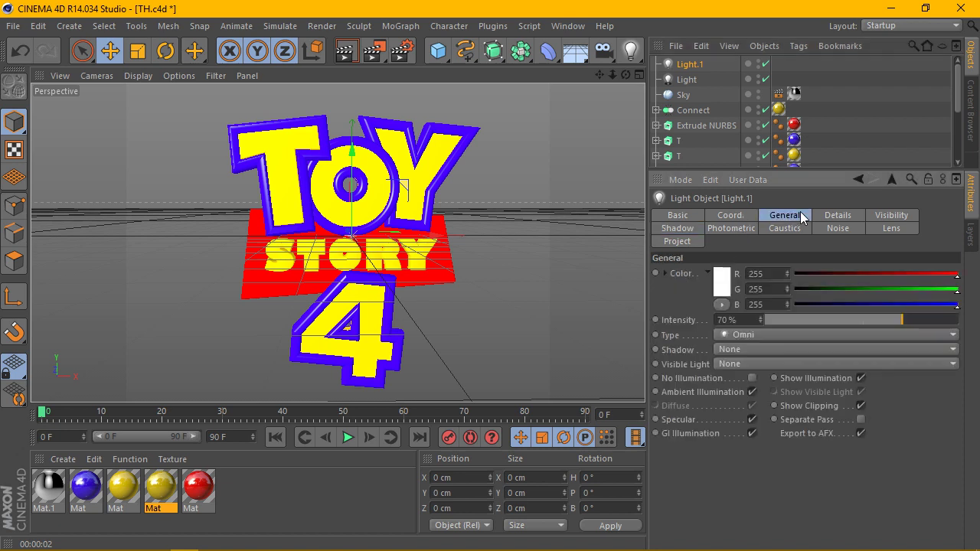
pyautogui.click(838, 215)
pyautogui.click(790, 221)
pyautogui.doubleClick(749, 319)
pyautogui.write('50')
pyautogui.press('Return')
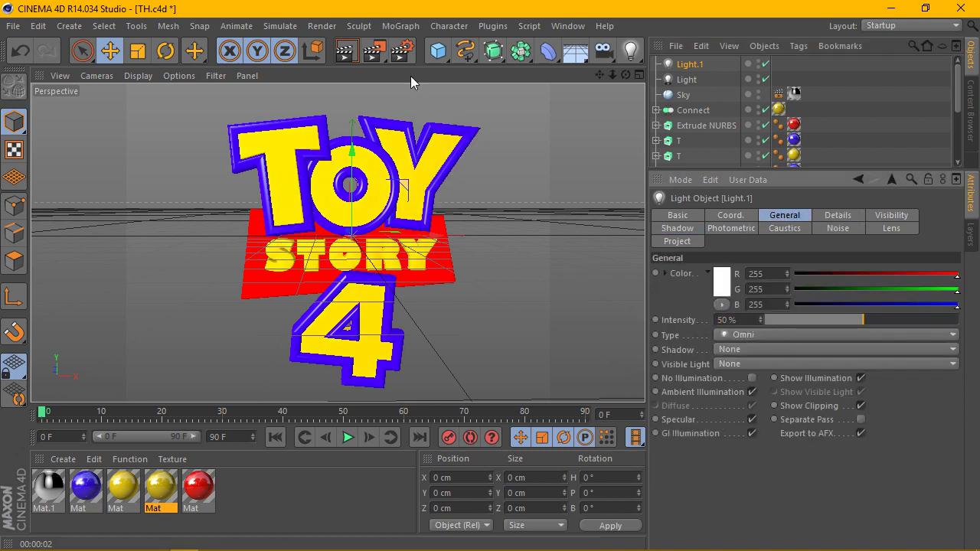
pyautogui.click(352, 54)
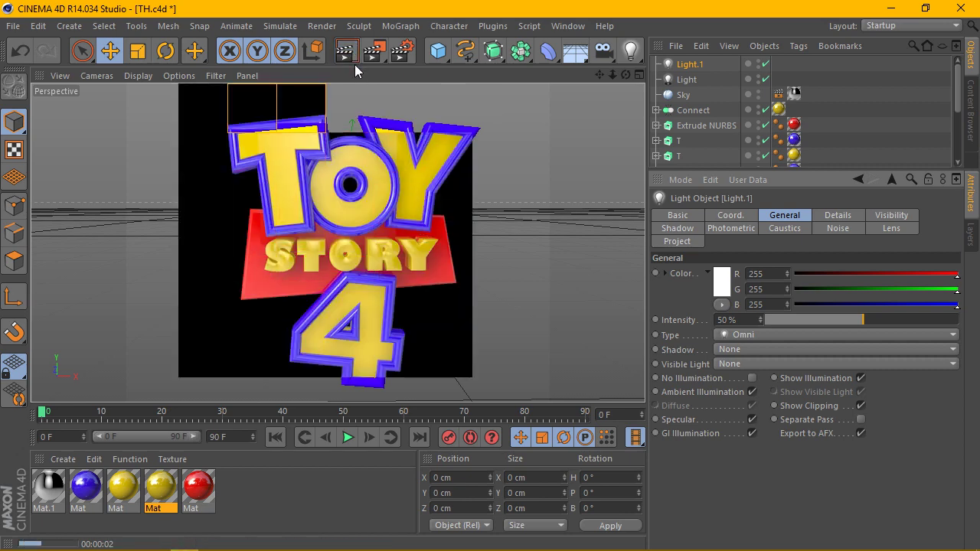
# - Set the main Light's shadow map to 2000x2000 and render to preview the shadows
pyautogui.click(687, 79)
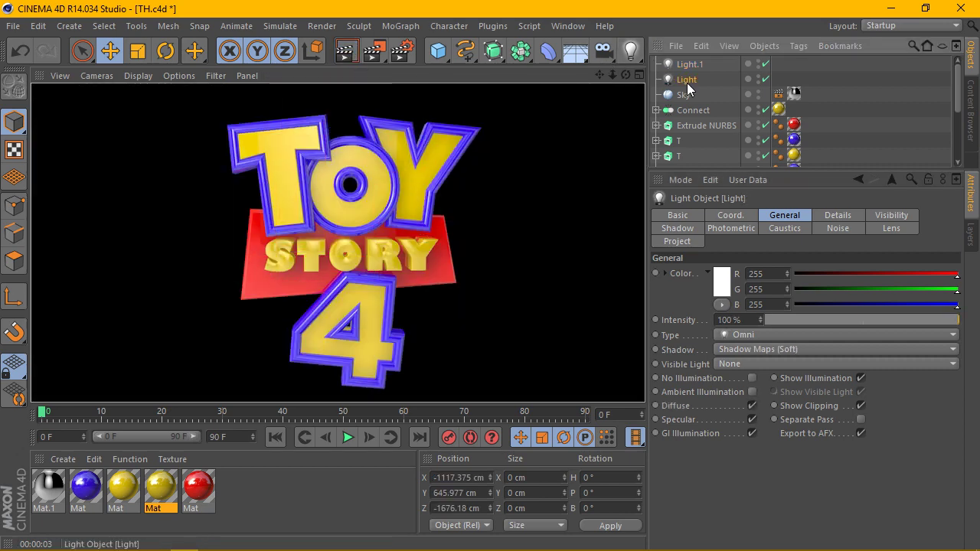
pyautogui.click(838, 217)
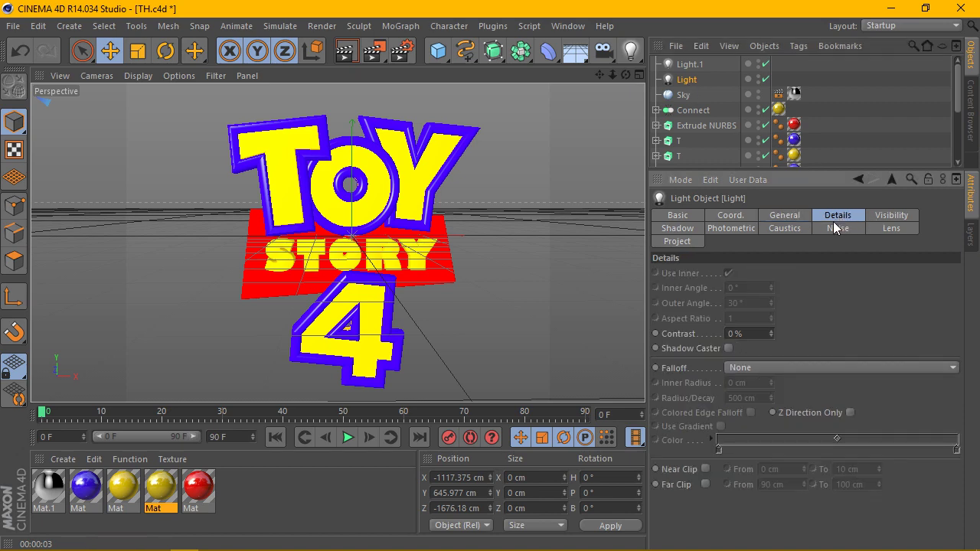
pyautogui.click(678, 228)
pyautogui.click(777, 355)
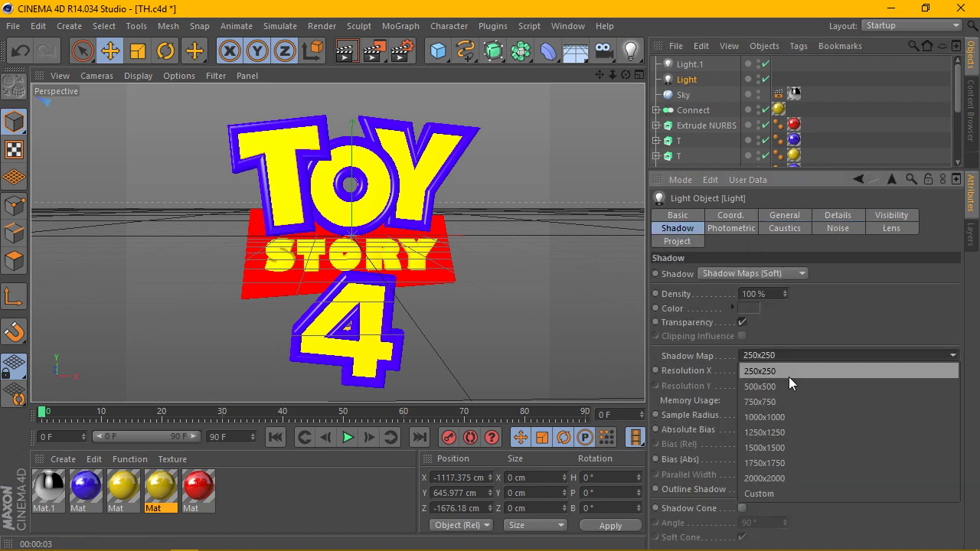
pyautogui.click(786, 477)
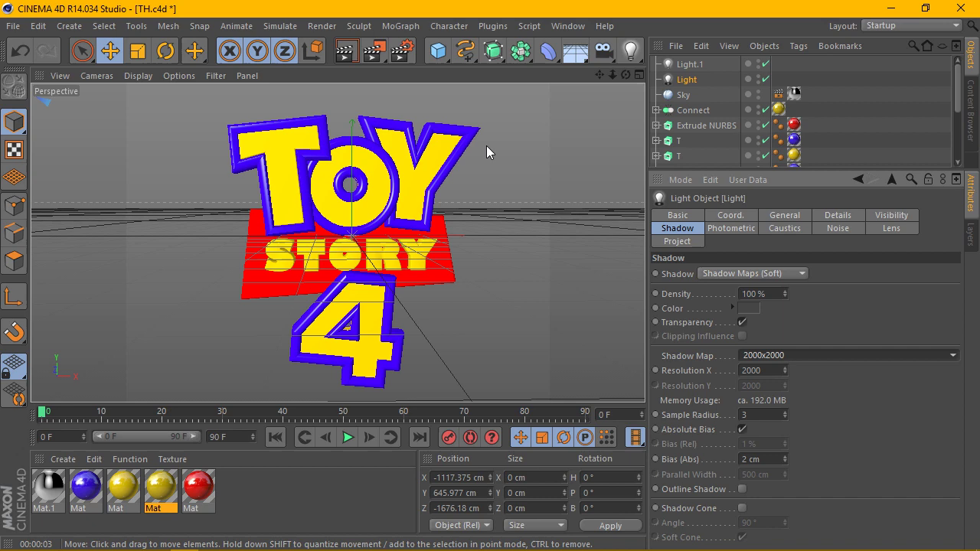
pyautogui.click(352, 52)
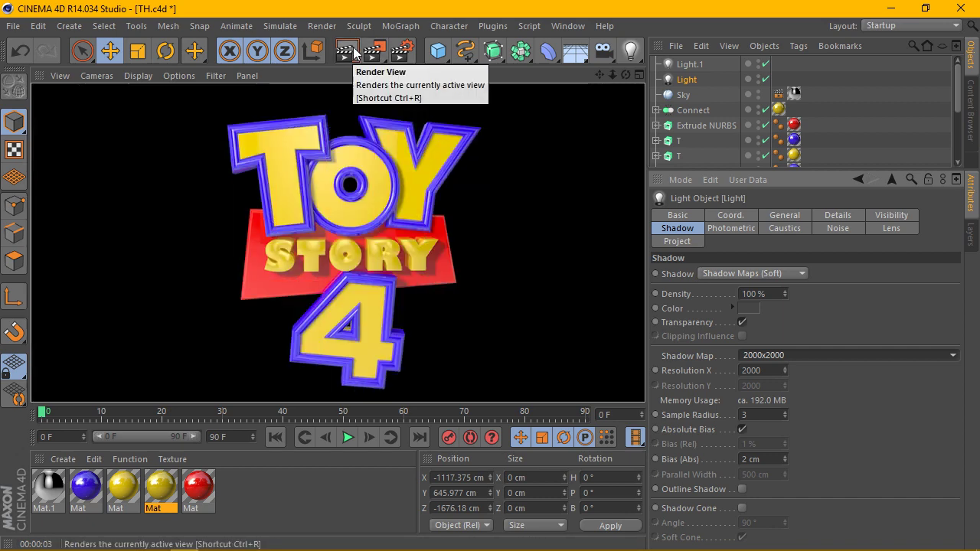
# - Clear the render and pan the Perspective view so the logo sits slightly higher and left
pyautogui.click(607, 77)
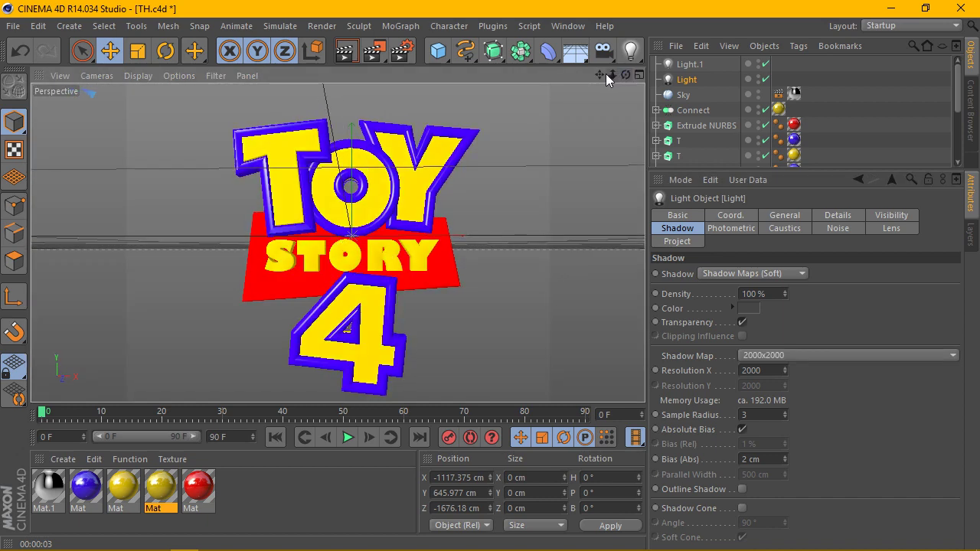
pyautogui.moveTo(607, 77); pyautogui.dragTo(595, 61)
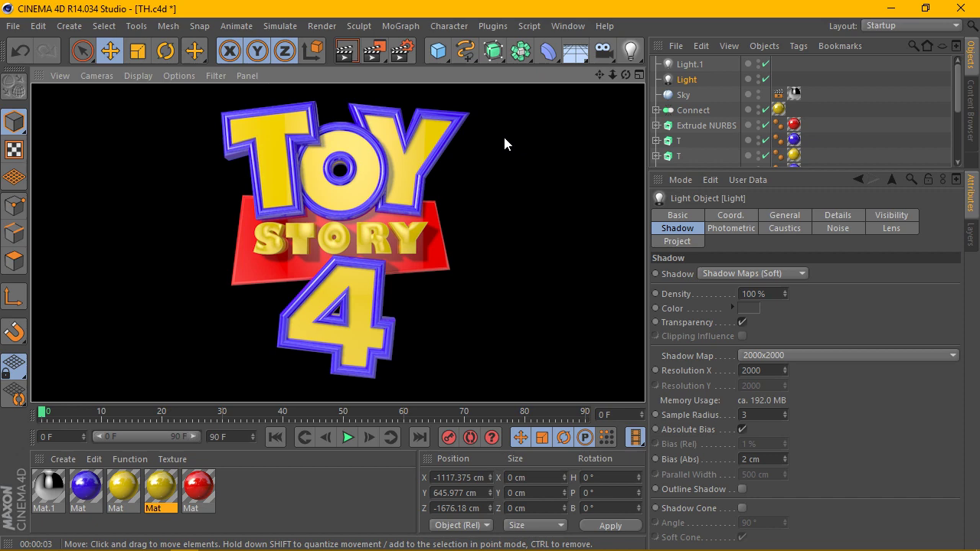
# - Turn off specular on the first yellow Mat and render to check it
pyautogui.doubleClick(125, 490)
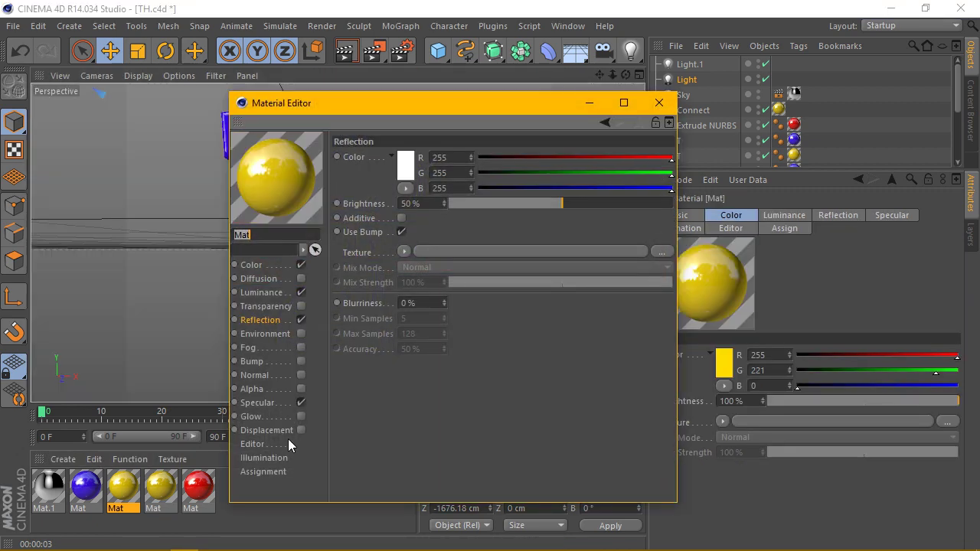
pyautogui.click(301, 403)
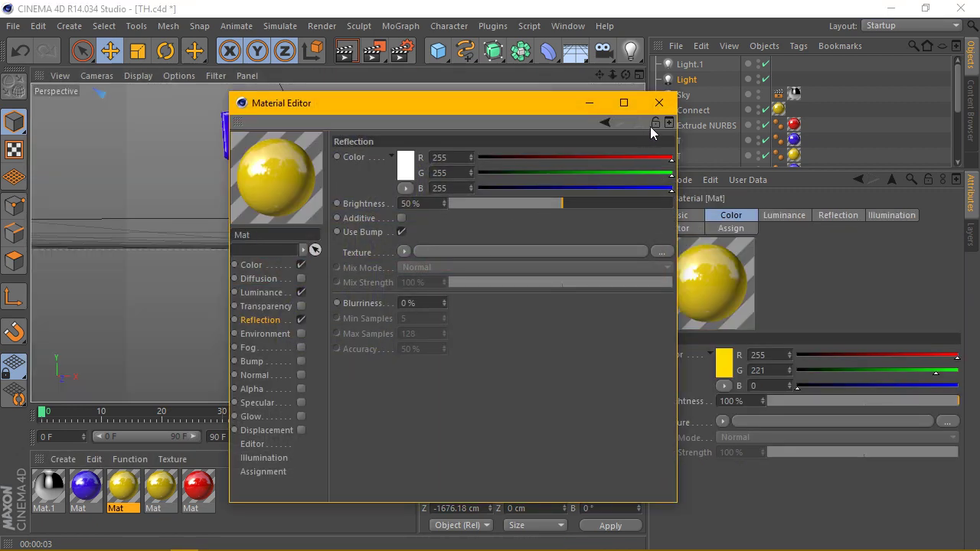
pyautogui.click(658, 103)
pyautogui.click(352, 60)
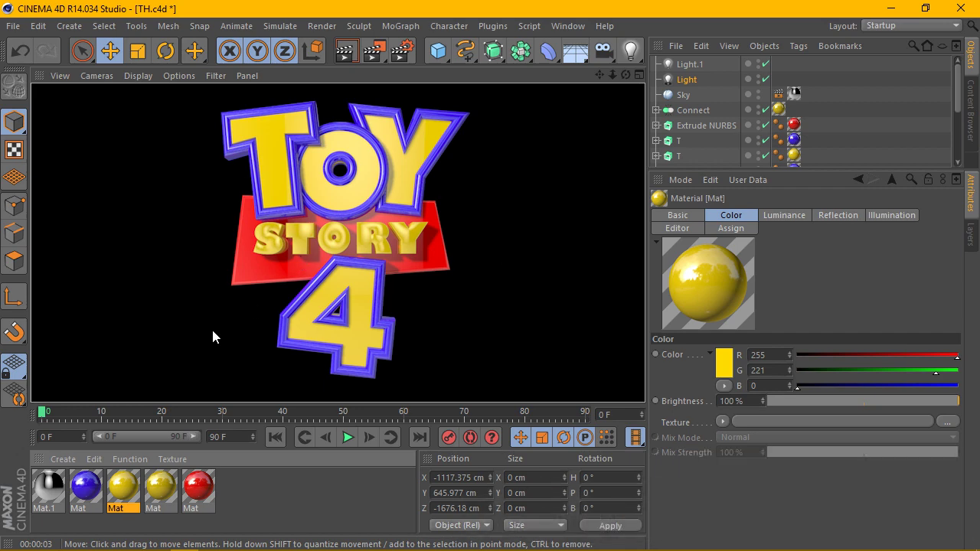
# - Inspect the sky material Mat.1's luminance texture
pyautogui.doubleClick(60, 478)
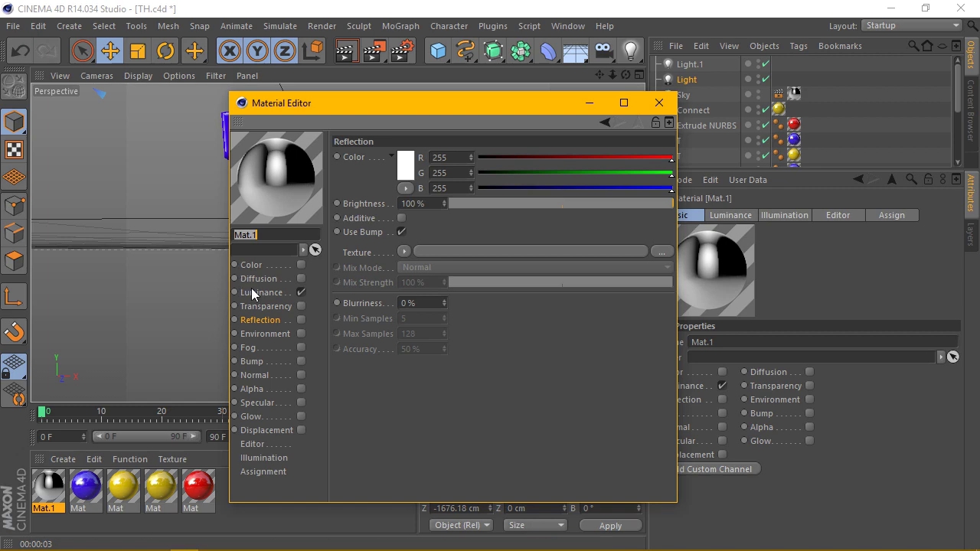
pyautogui.click(253, 293)
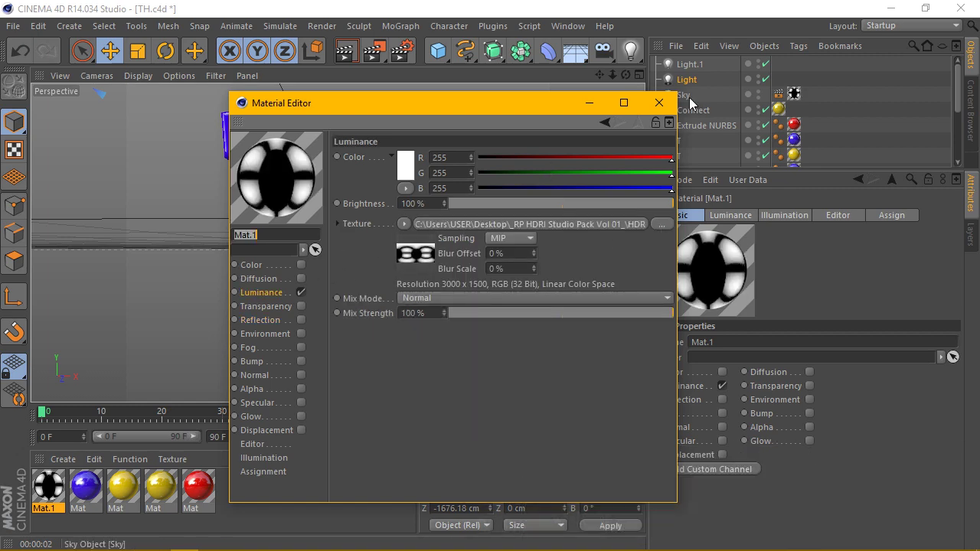
pyautogui.click(660, 102)
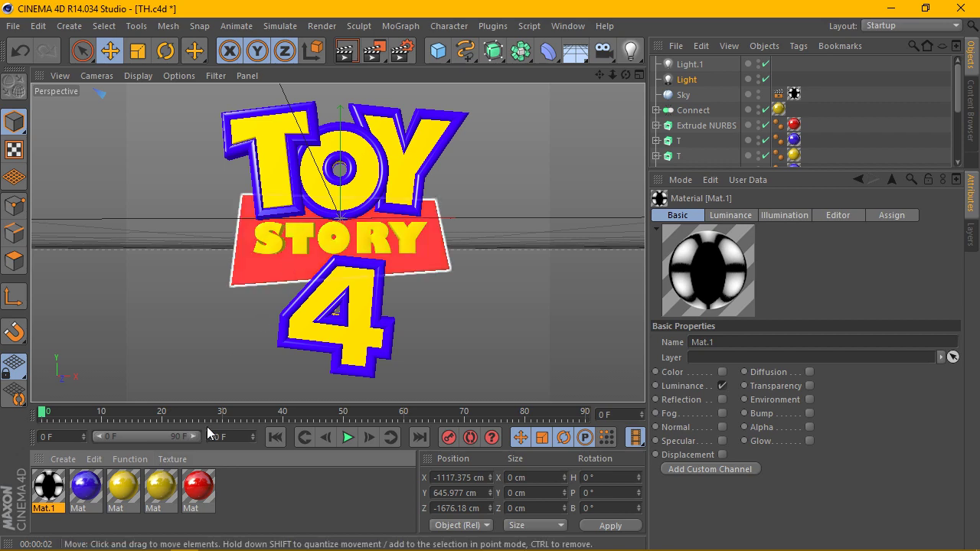
# - Set the yellow Mat's luminance brightness to 50% and render to compare
pyautogui.doubleClick(160, 488)
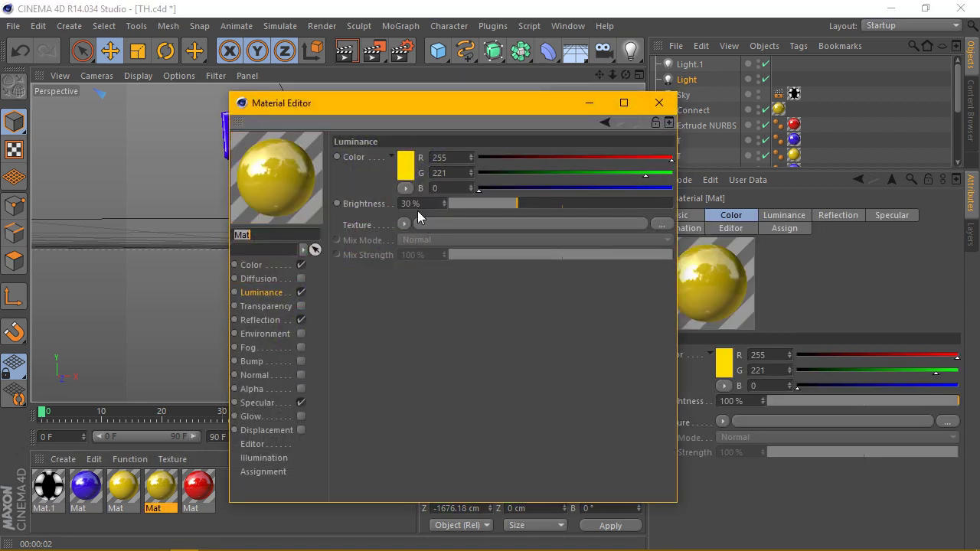
pyautogui.click(117, 500)
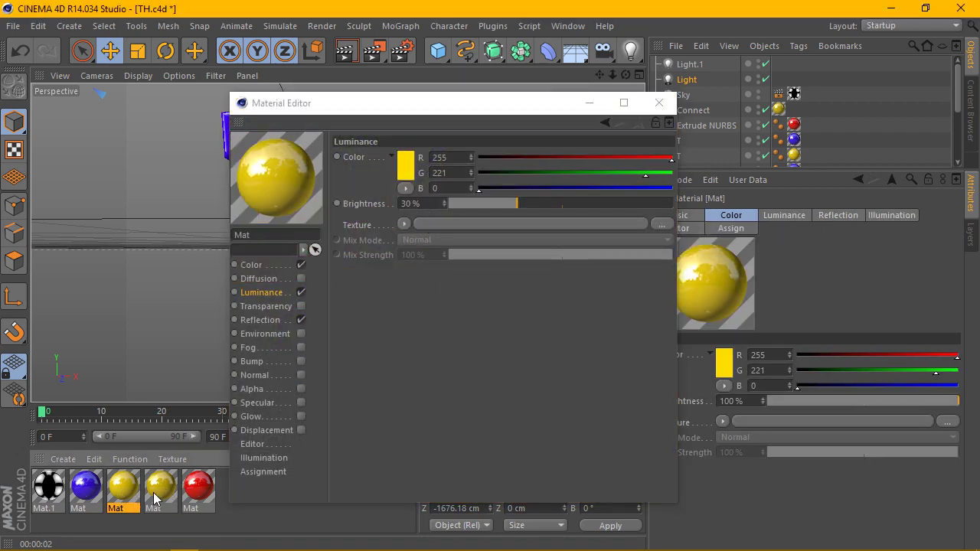
pyautogui.click(155, 498)
pyautogui.moveTo(430, 207); pyautogui.dragTo(392, 206)
pyautogui.write('50')
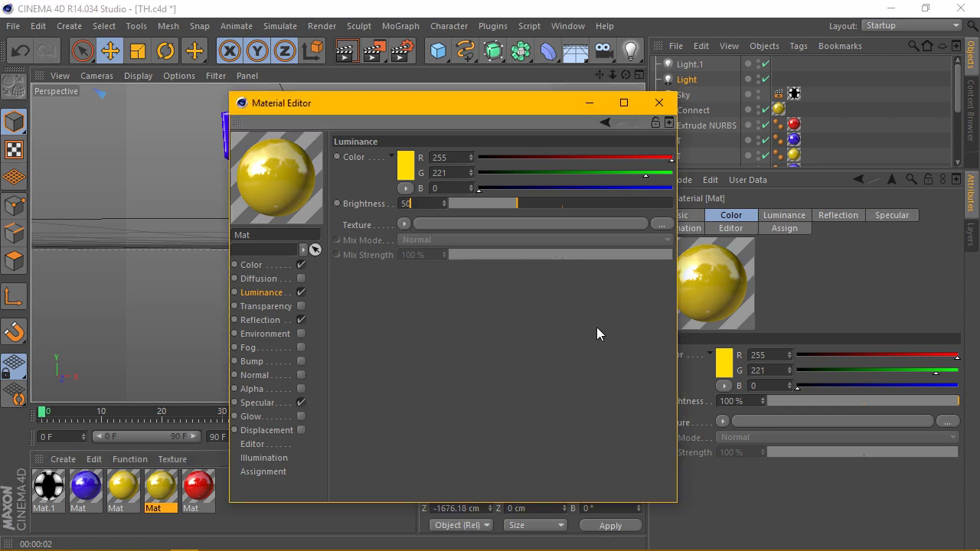
pyautogui.press('Return')
pyautogui.click(659, 102)
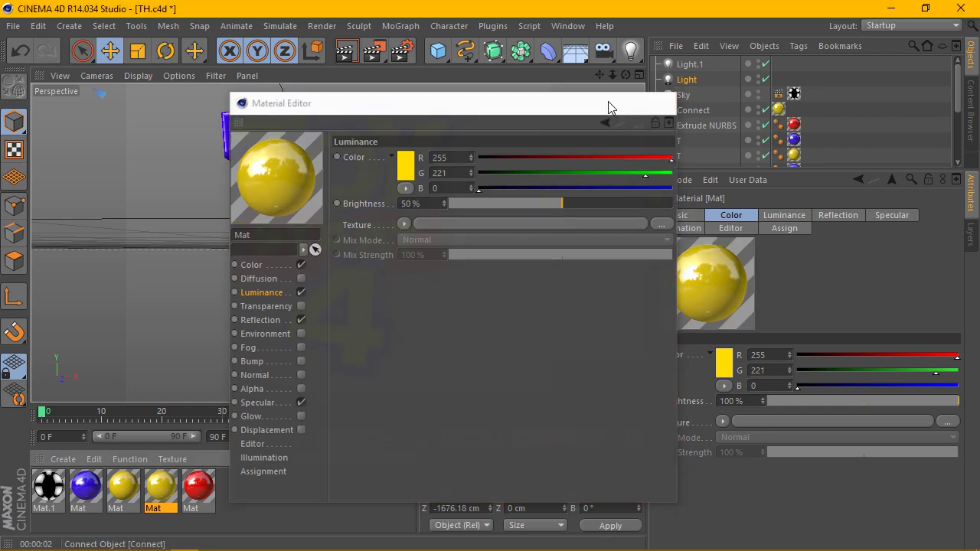
pyautogui.click(346, 54)
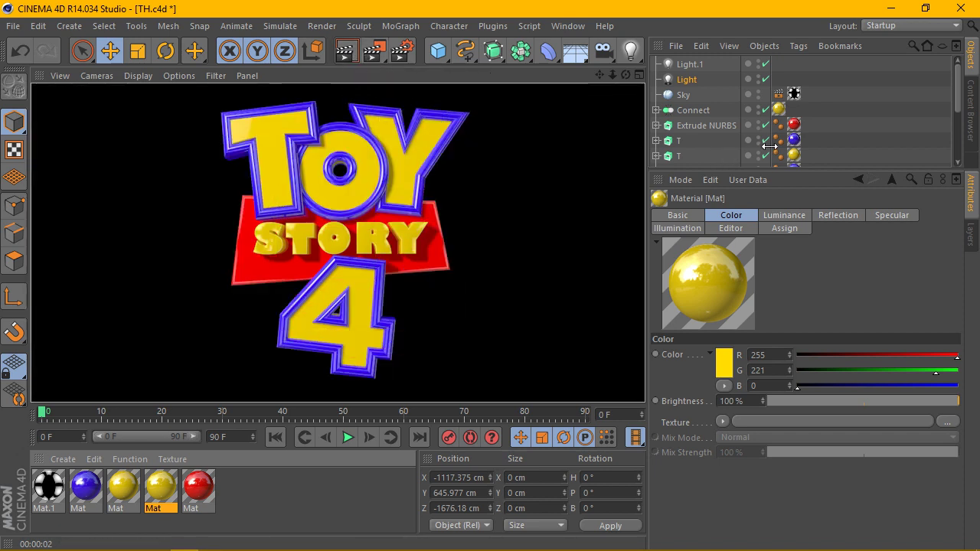
# - Enlarge the object list, collapse the O object's hierarchy and select the Extrude NURBS
pyautogui.moveTo(748, 170); pyautogui.dragTo(759, 219)
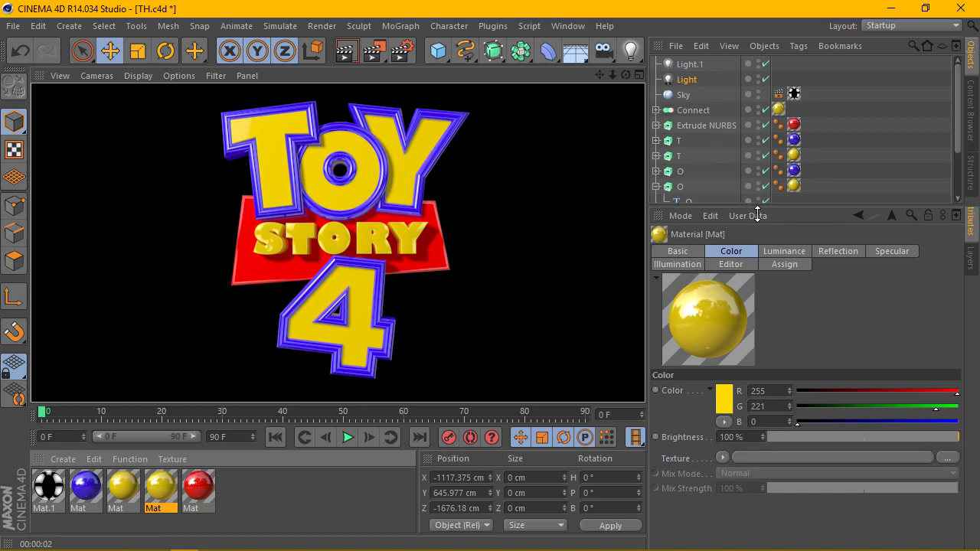
pyautogui.click(656, 186)
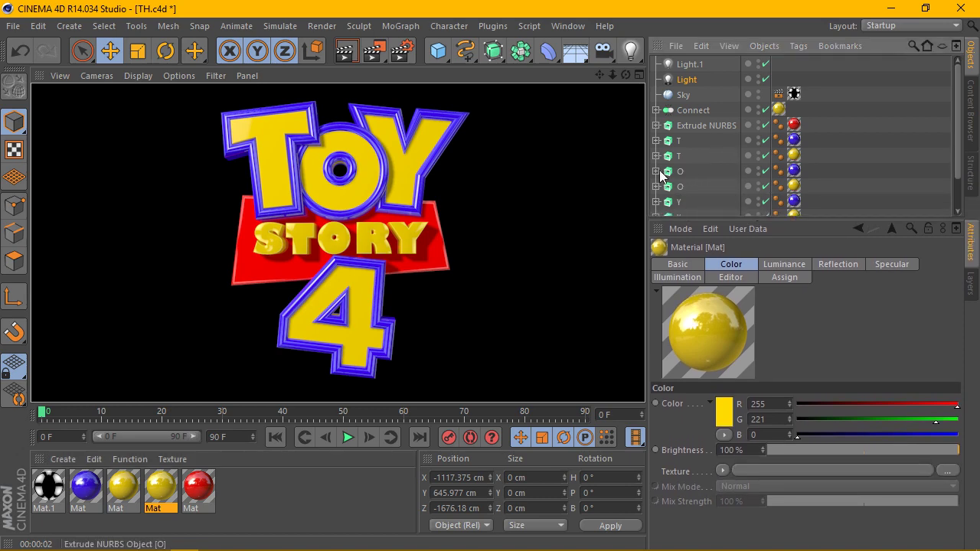
pyautogui.click(403, 238)
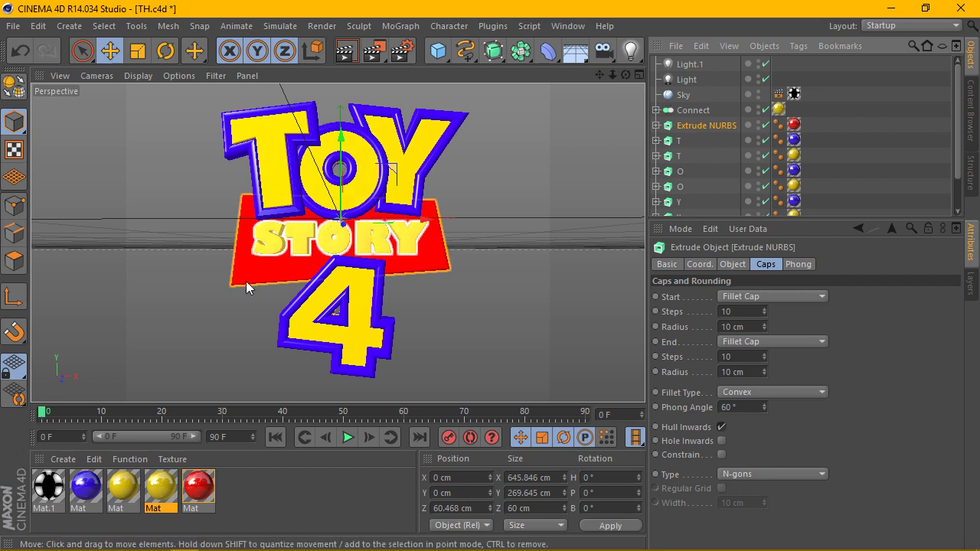
# - Try 75% luminance on the yellow Mat, undo it, and settle on 30%
pyautogui.doubleClick(162, 490)
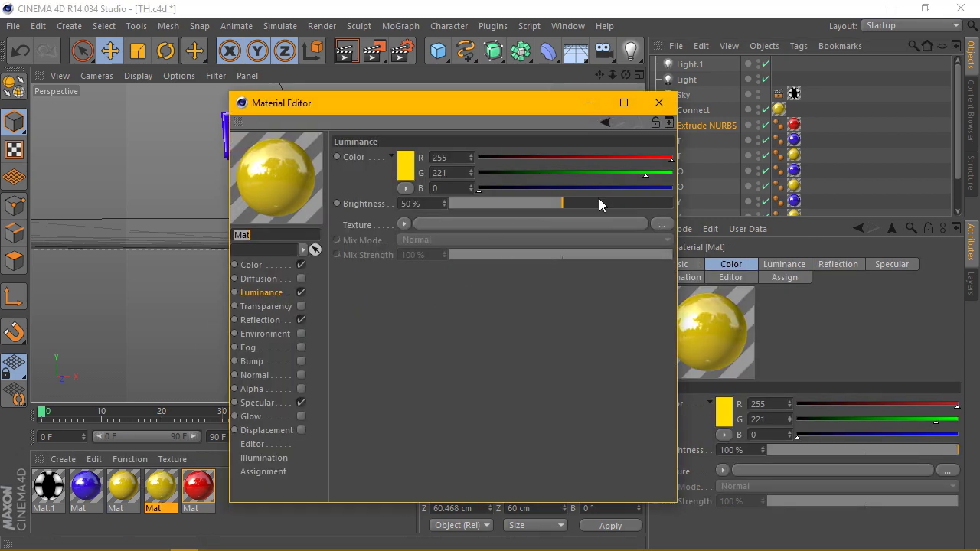
pyautogui.doubleClick(436, 203)
pyautogui.write('75')
pyautogui.press('Return')
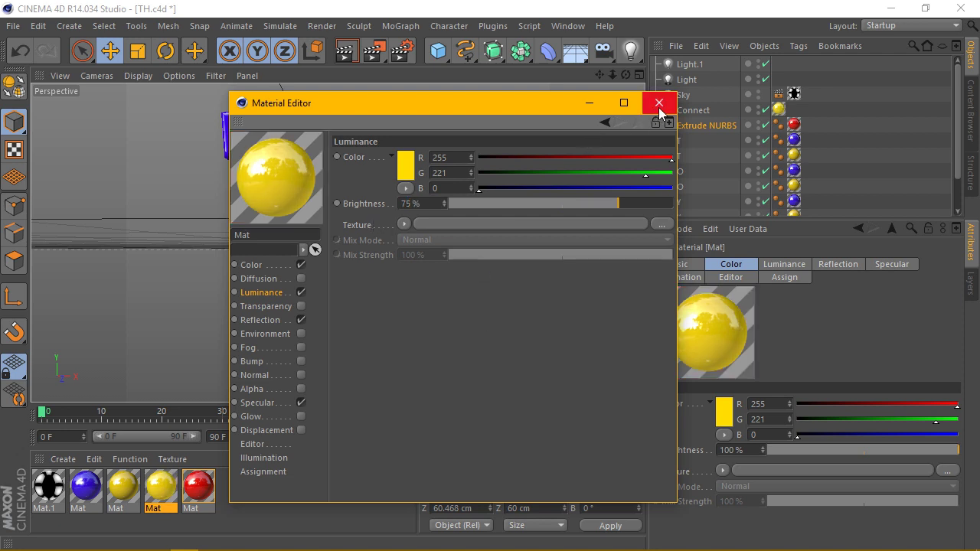
pyautogui.hotkey('ctrl', 'z')
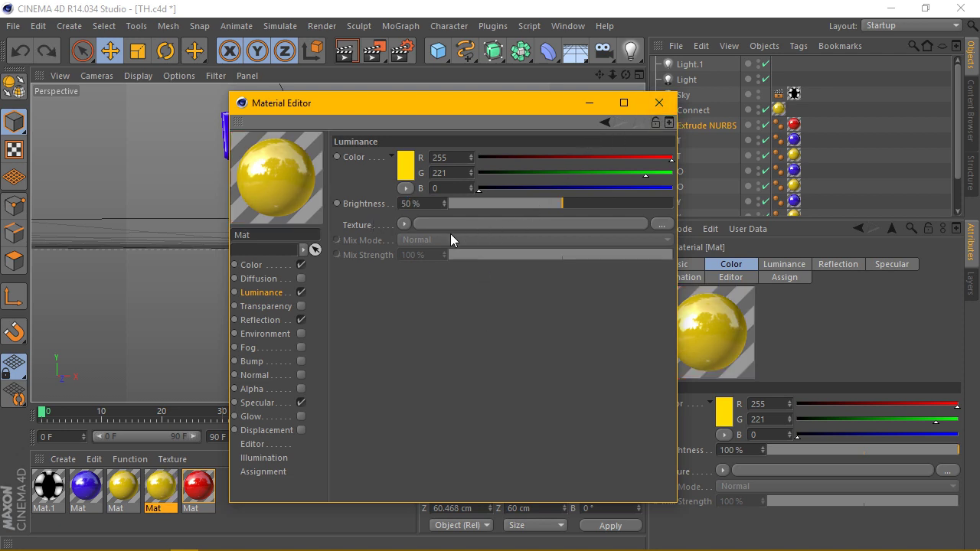
pyautogui.hotkey('ctrl', 'z')
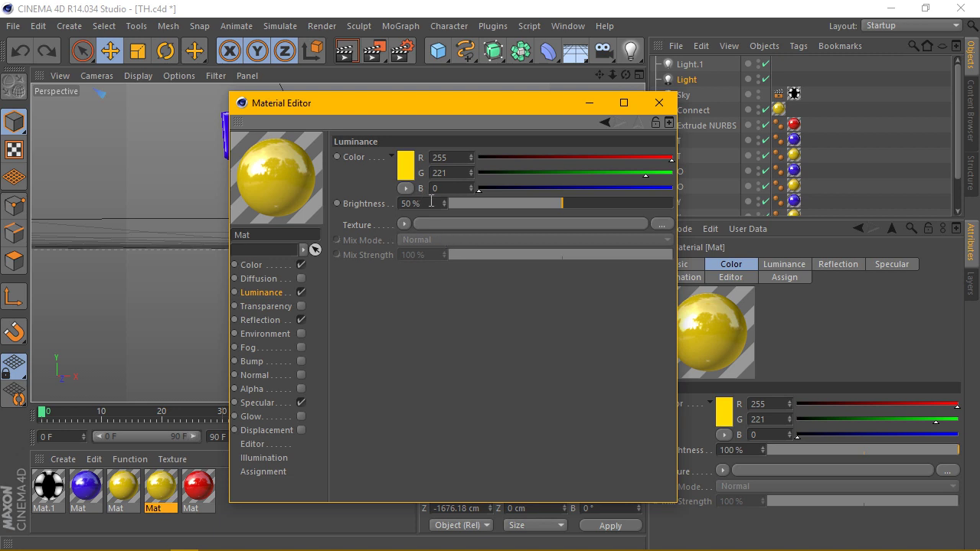
pyautogui.write('30')
pyautogui.press('Return')
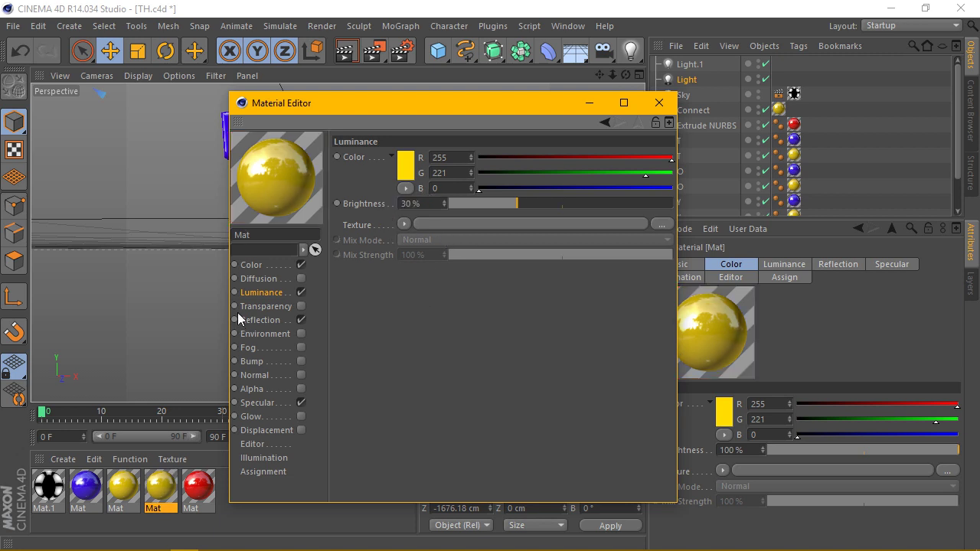
# - Set the yellow Mat's reflection brightness to 80% and render the logo
pyautogui.click(262, 321)
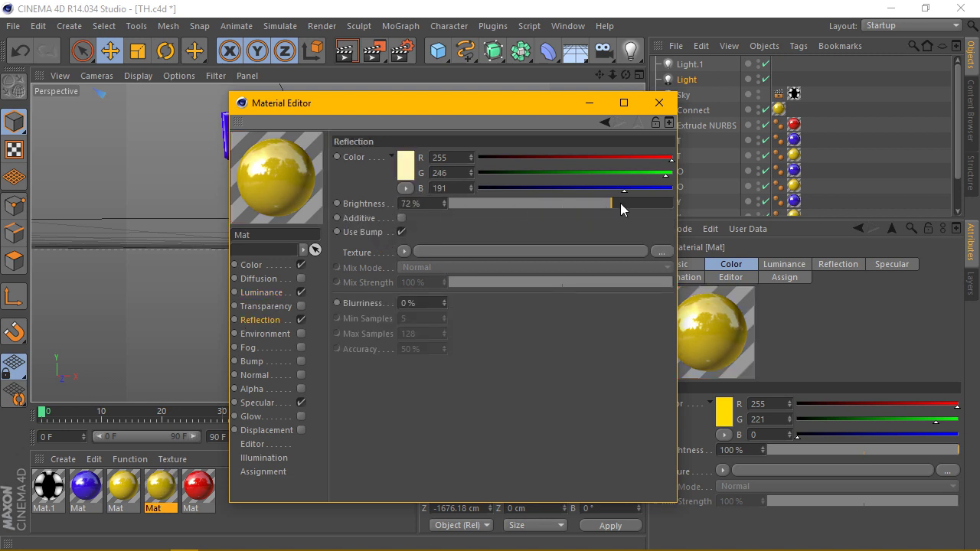
pyautogui.doubleClick(426, 204)
pyautogui.write('80')
pyautogui.press('Return')
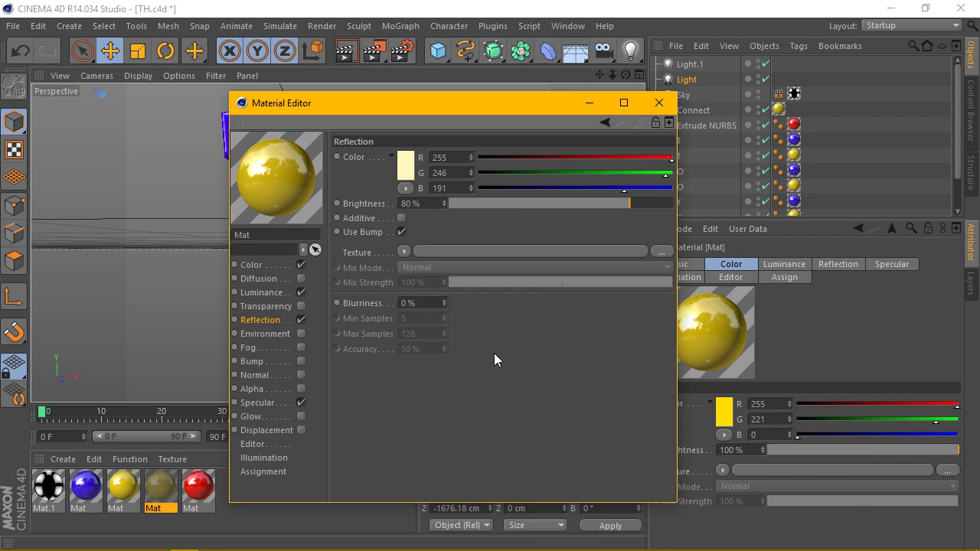
pyautogui.click(659, 102)
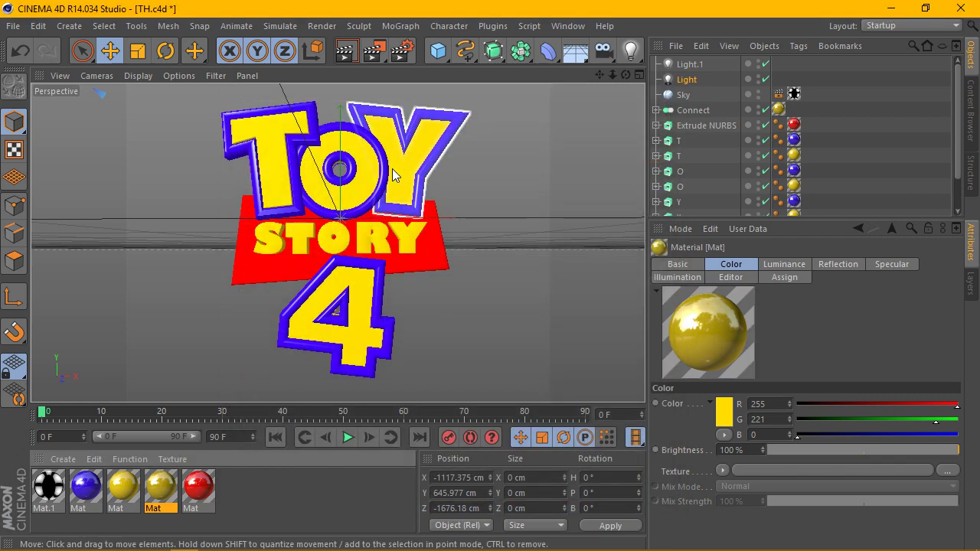
pyautogui.click(342, 54)
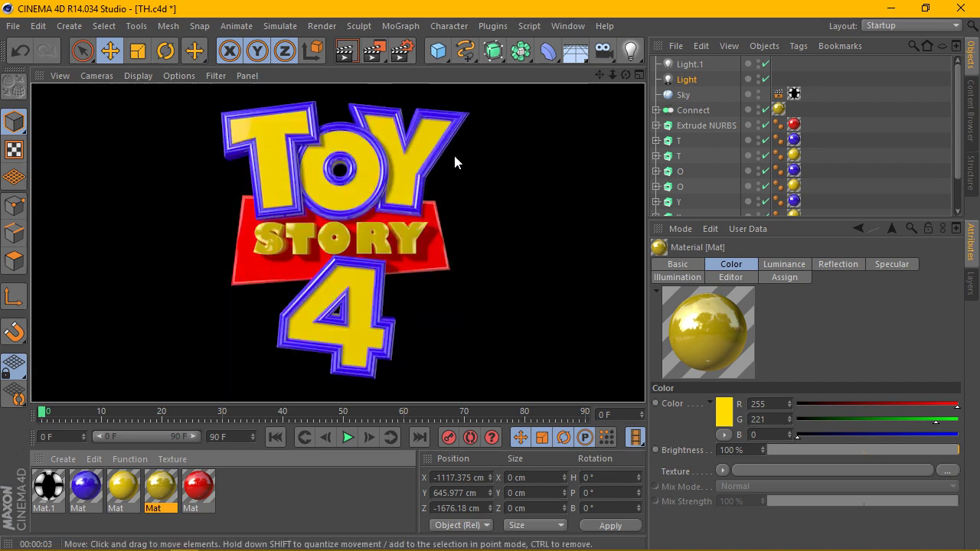
pyautogui.scroll(1, 453, 168)
pyautogui.scroll(1, 455, 167)
pyautogui.scroll(1, 455, 167)
pyautogui.scroll(-2, 455, 166)
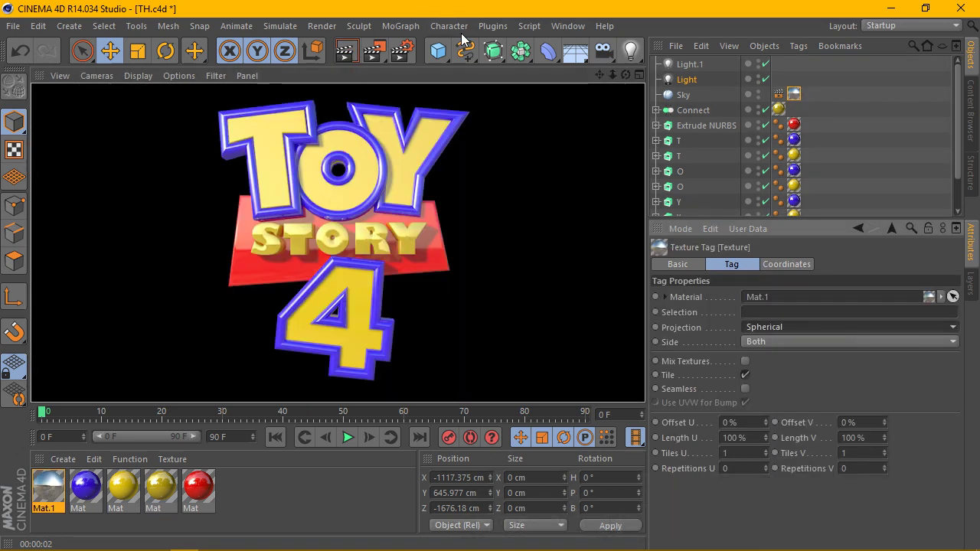
# - Review the sky material Mat.1's luminance texture and the Sky's texture tag settings
pyautogui.doubleClick(49, 488)
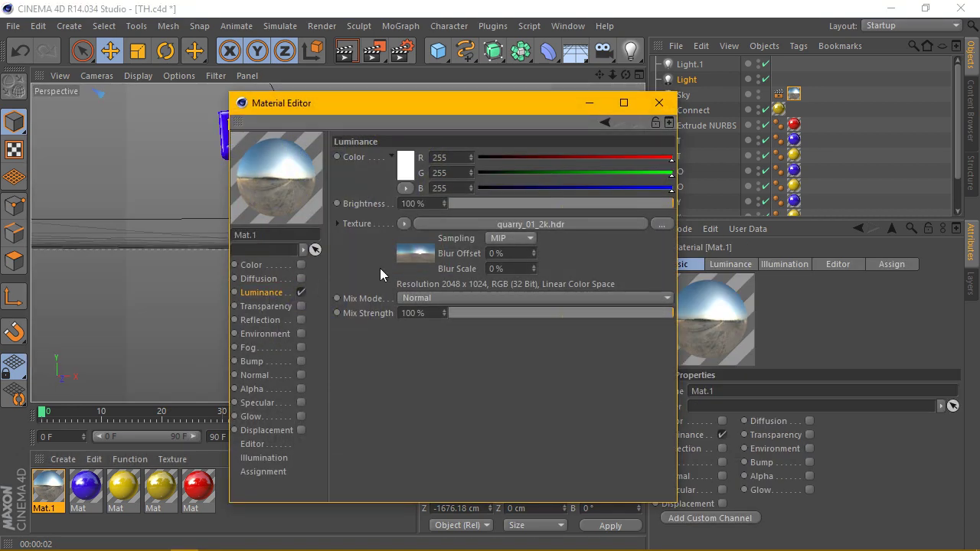
pyautogui.click(420, 249)
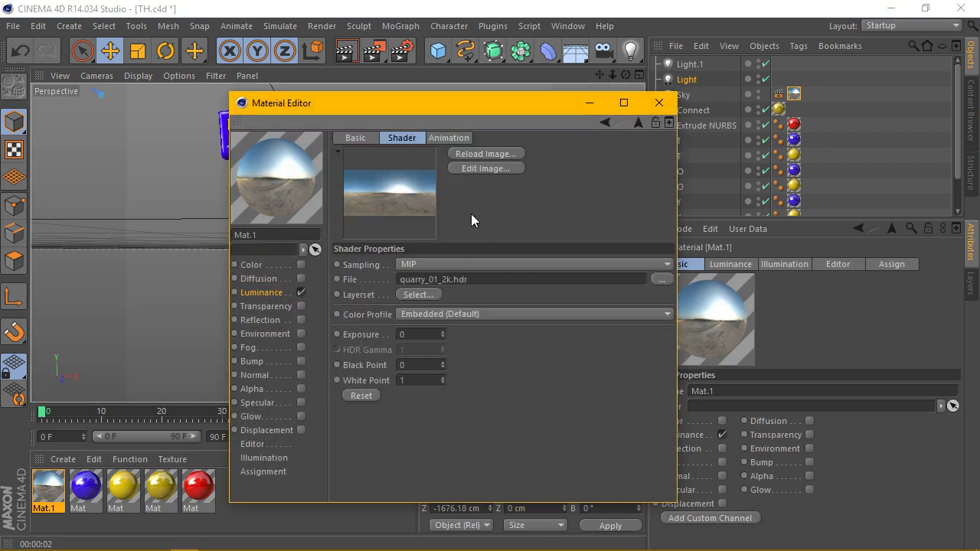
pyautogui.click(276, 294)
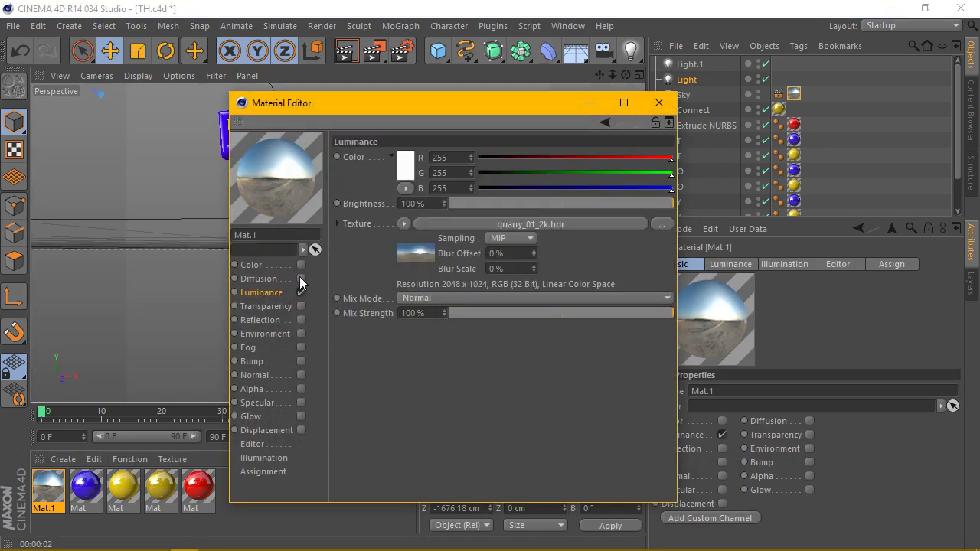
pyautogui.click(793, 93)
pyautogui.click(659, 103)
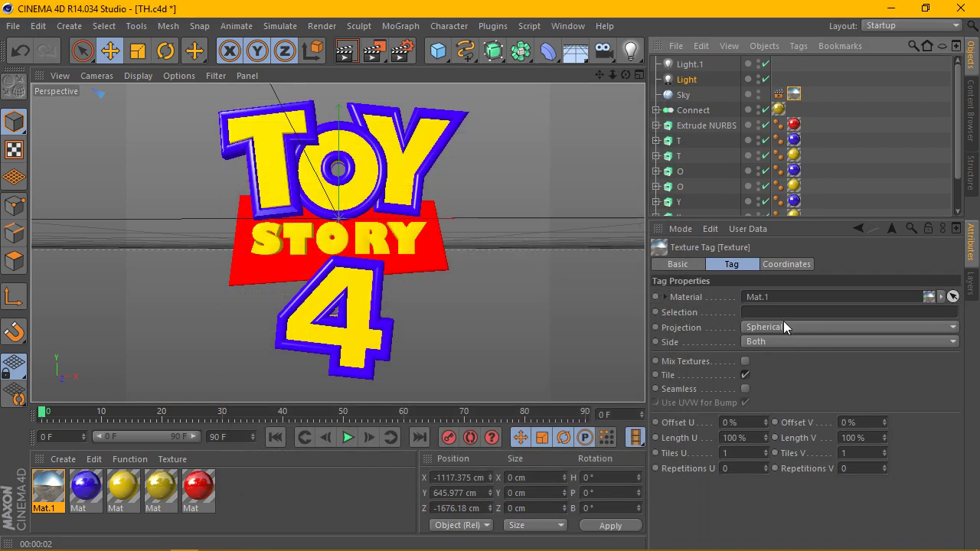
# - Lower the yellow lettering material's reflection brightness from 80% to 60% and render
pyautogui.doubleClick(159, 490)
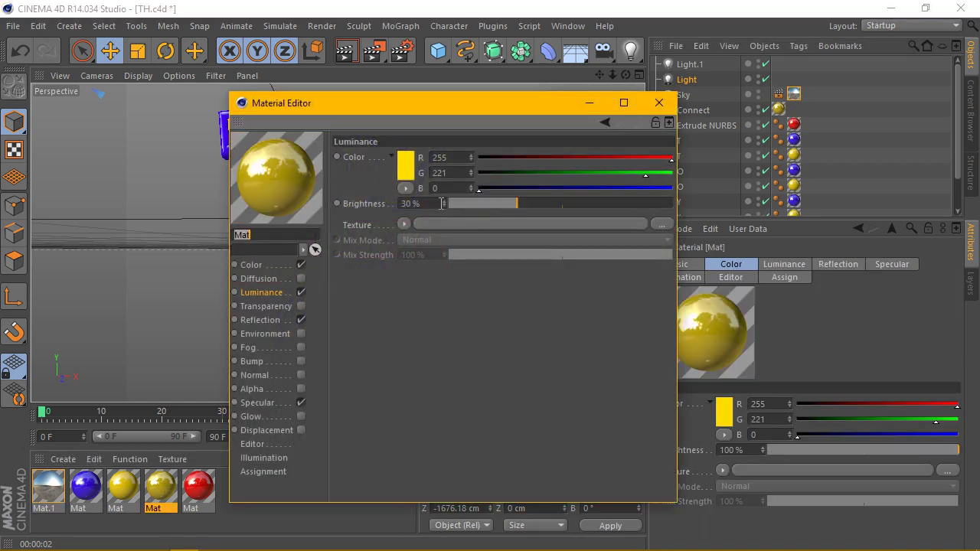
pyautogui.click(277, 320)
pyautogui.moveTo(432, 202); pyautogui.dragTo(391, 204)
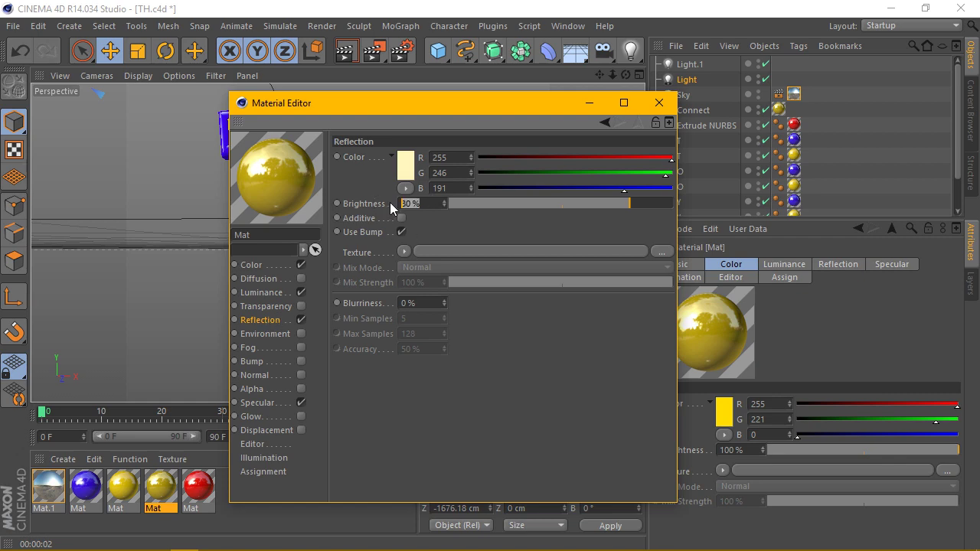
pyautogui.write('60')
pyautogui.press('Return')
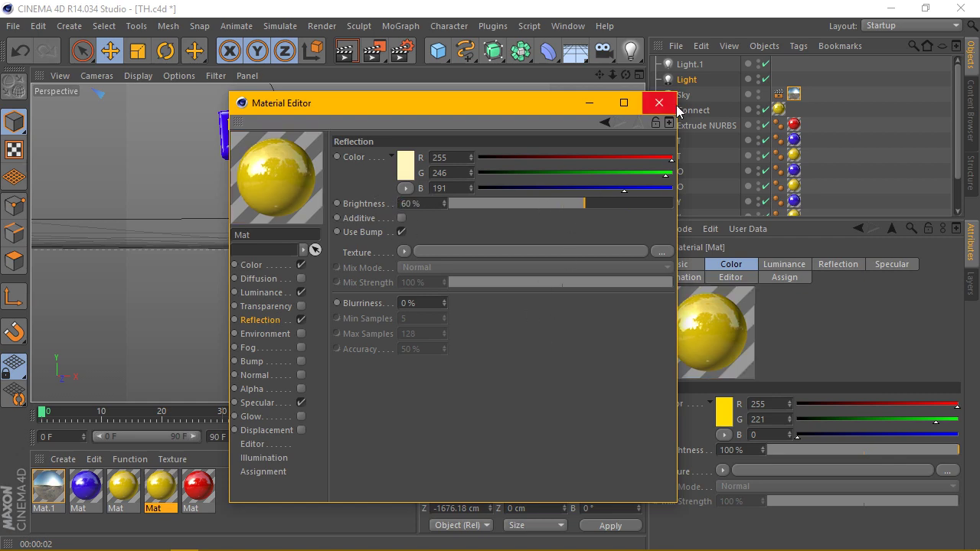
pyautogui.click(660, 103)
pyautogui.click(349, 52)
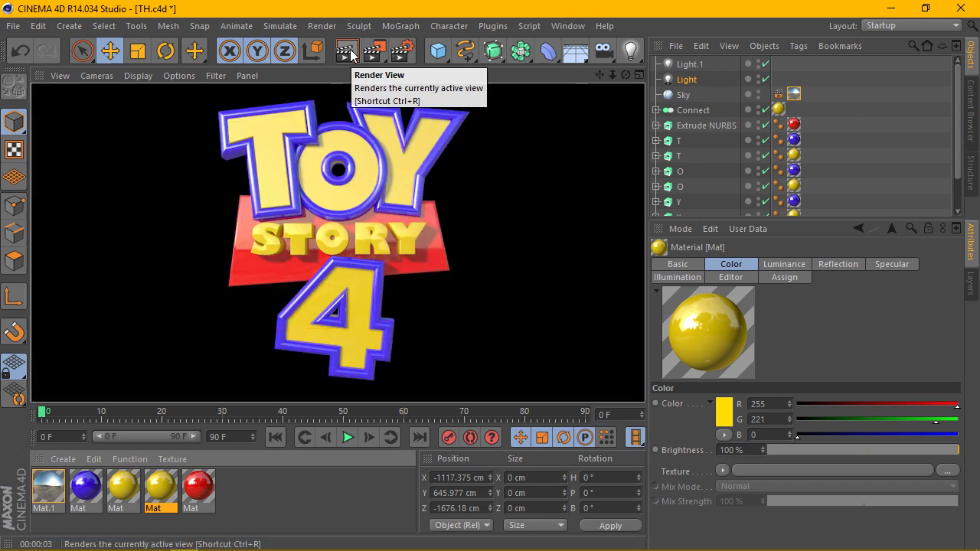
# - Reframe the logo slightly smaller and render the preview again
pyautogui.click(484, 174)
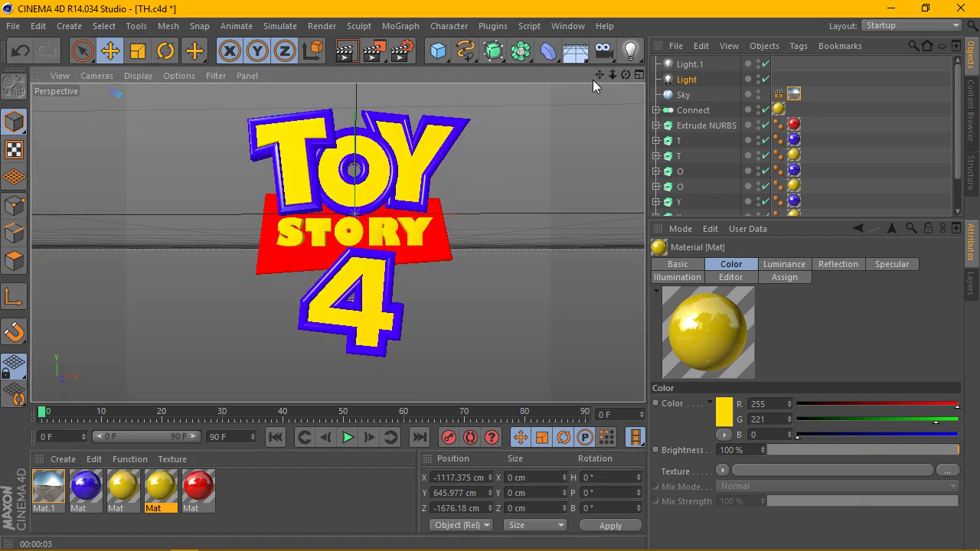
pyautogui.moveTo(600, 74); pyautogui.dragTo(601, 80)
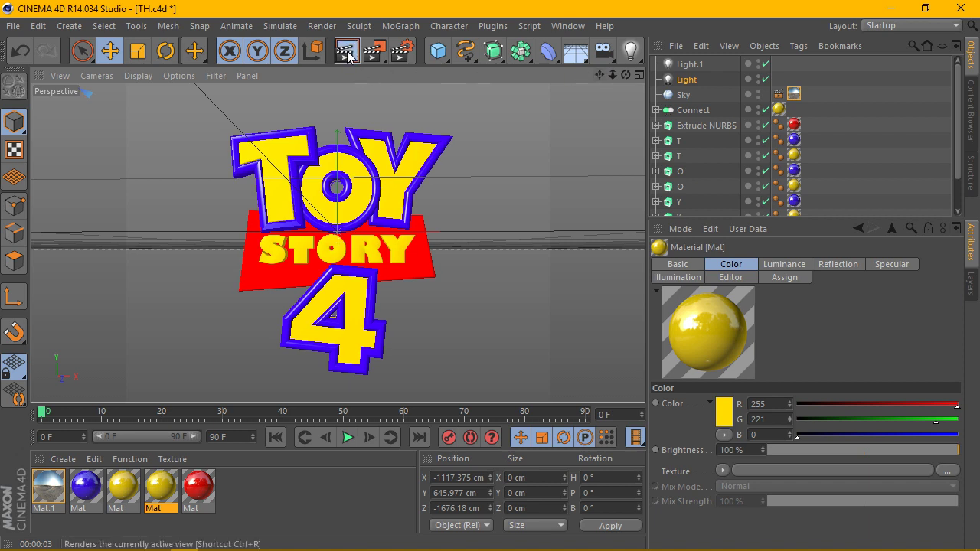
pyautogui.hotkey('ctrl', 'r')
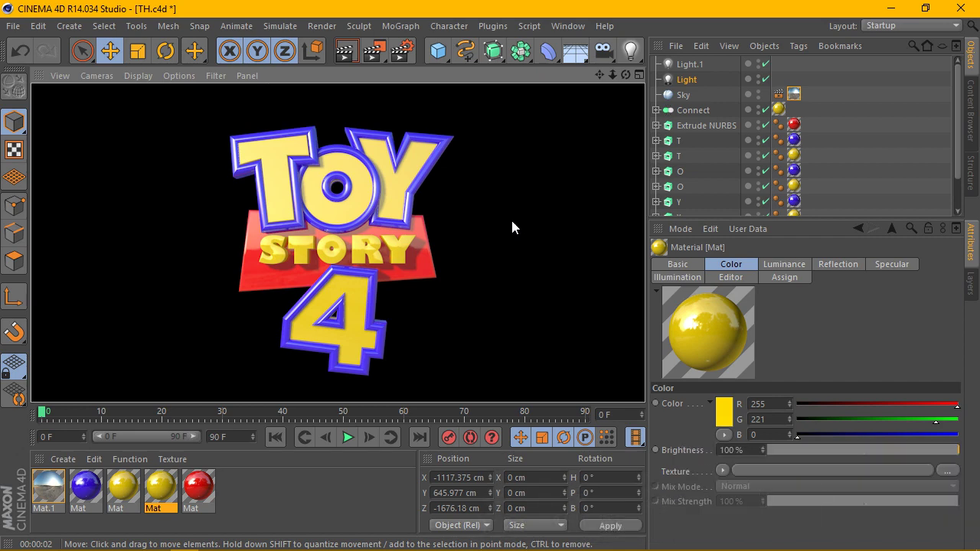
pyautogui.click(329, 336)
pyautogui.scroll(3, 331, 329)
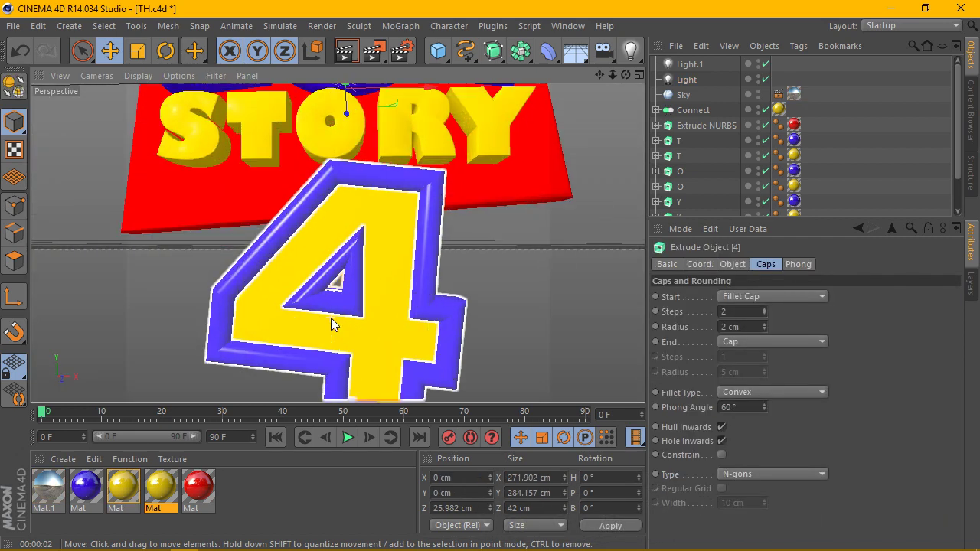
pyautogui.scroll(3, 333, 307)
pyautogui.scroll(2, 387, 271)
pyautogui.scroll(2, 387, 271)
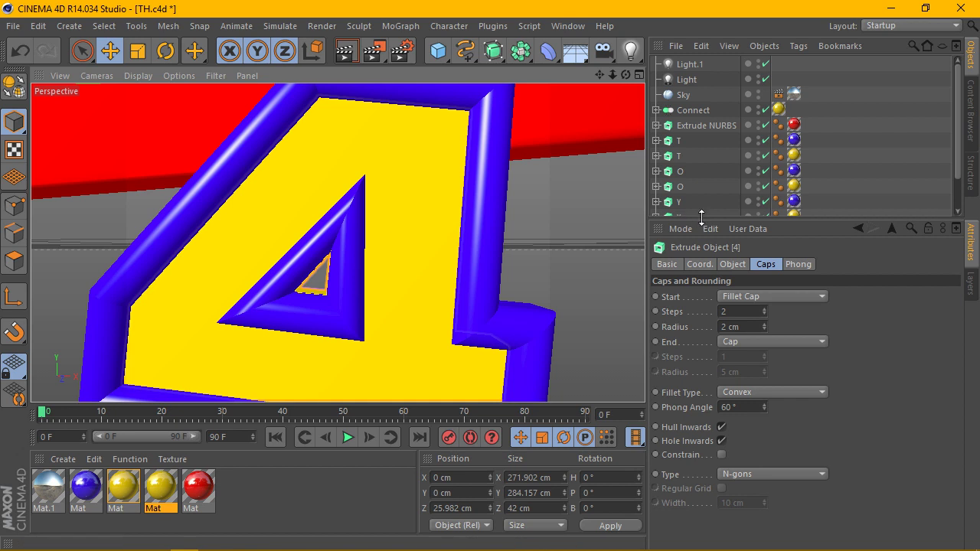
pyautogui.moveTo(702, 221); pyautogui.dragTo(706, 294)
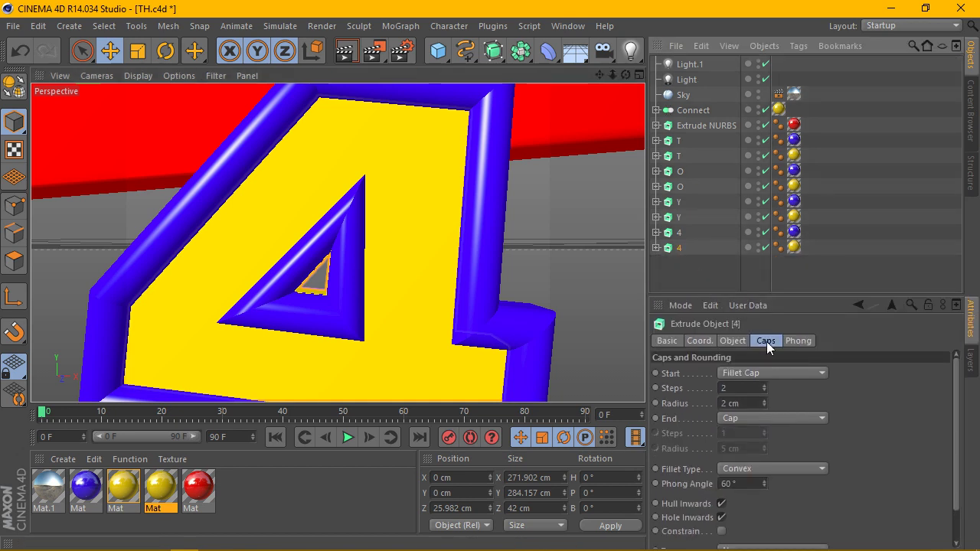
pyautogui.moveTo(780, 296); pyautogui.dragTo(784, 229)
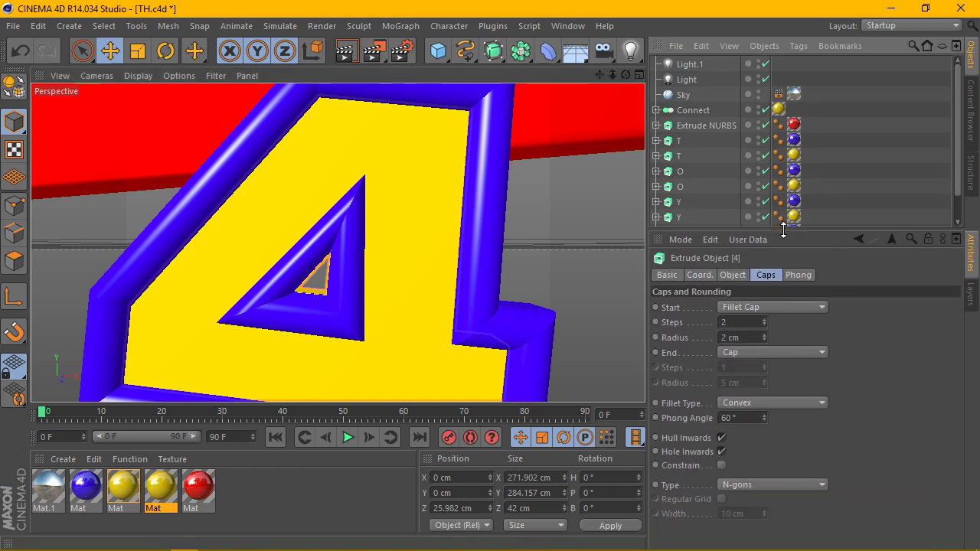
pyautogui.click(723, 451)
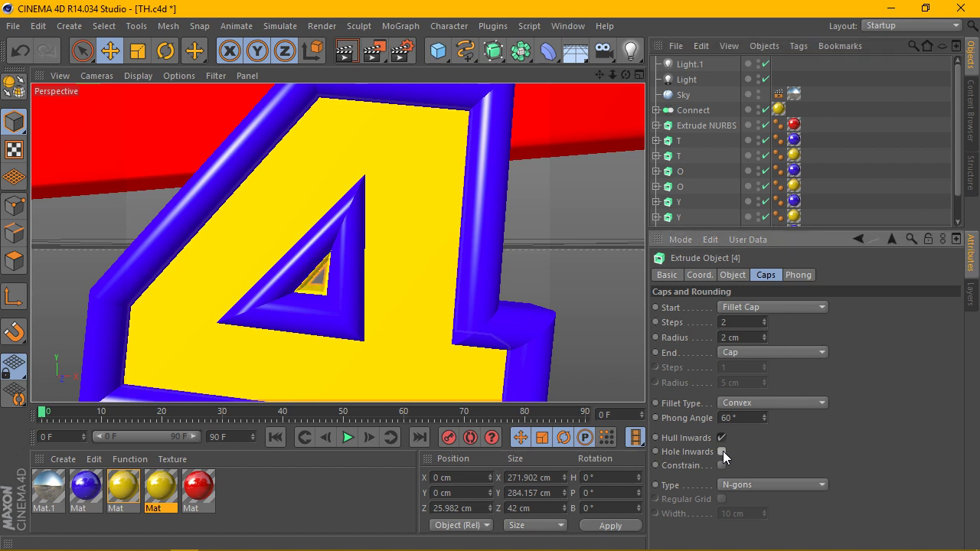
pyautogui.click(723, 452)
pyautogui.click(722, 451)
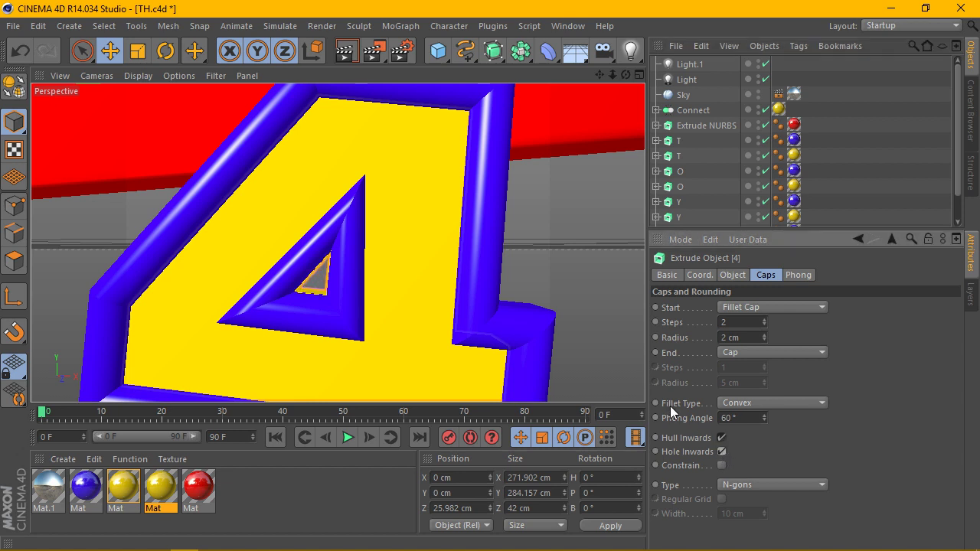
pyautogui.scroll(-3, 370, 301)
pyautogui.scroll(-2, 373, 300)
pyautogui.click(584, 210)
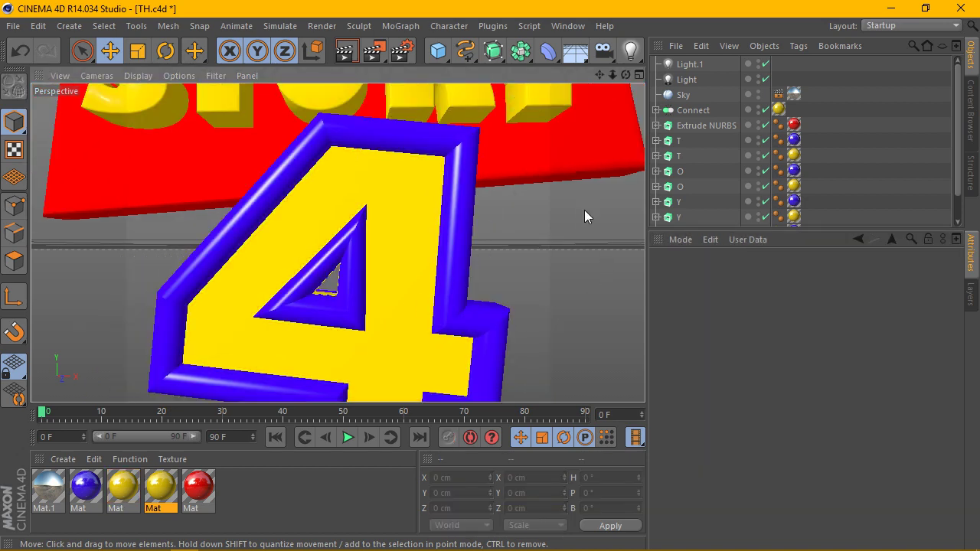
pyautogui.moveTo(584, 210)
pyautogui.keyDown('alt'); pyautogui.mouseDown()
pyautogui.moveTo(490, 255)
pyautogui.moveTo(451, 286)
pyautogui.moveTo(526, 302)
pyautogui.moveTo(649, 288)
pyautogui.mouseUp(); pyautogui.keyUp('alt')
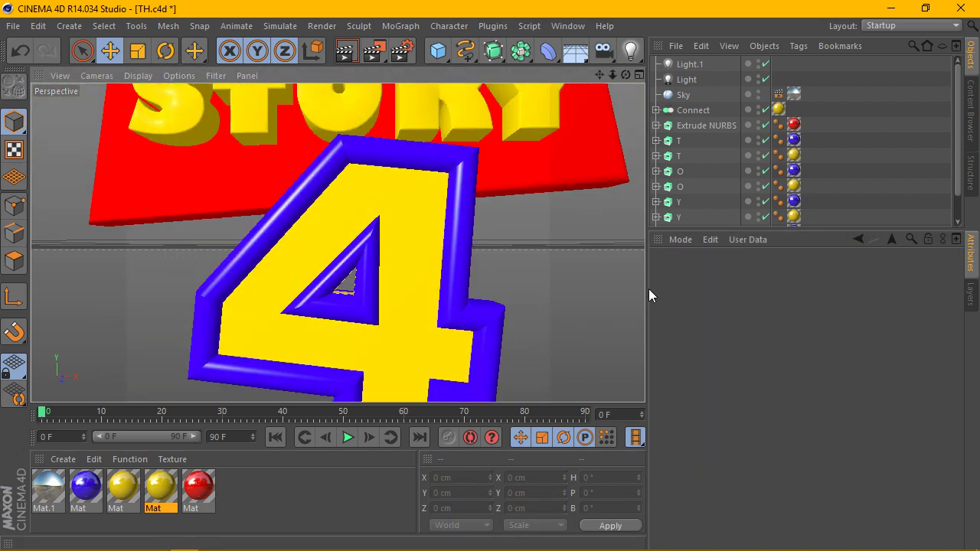
pyautogui.scroll(-3, 471, 284)
pyautogui.scroll(3, 527, 287)
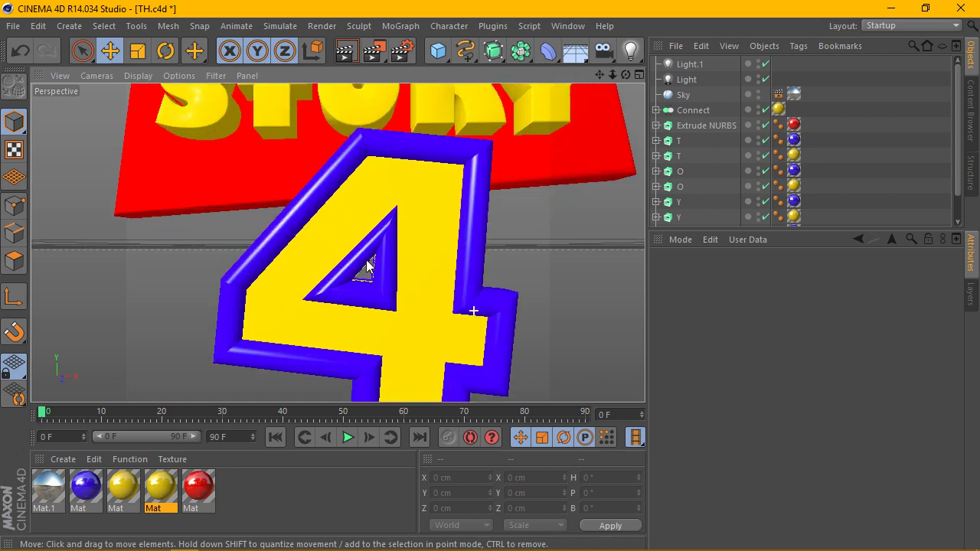
pyautogui.scroll(2, 380, 291)
pyautogui.scroll(2, 380, 289)
pyautogui.scroll(2, 380, 289)
pyautogui.scroll(-5, 388, 277)
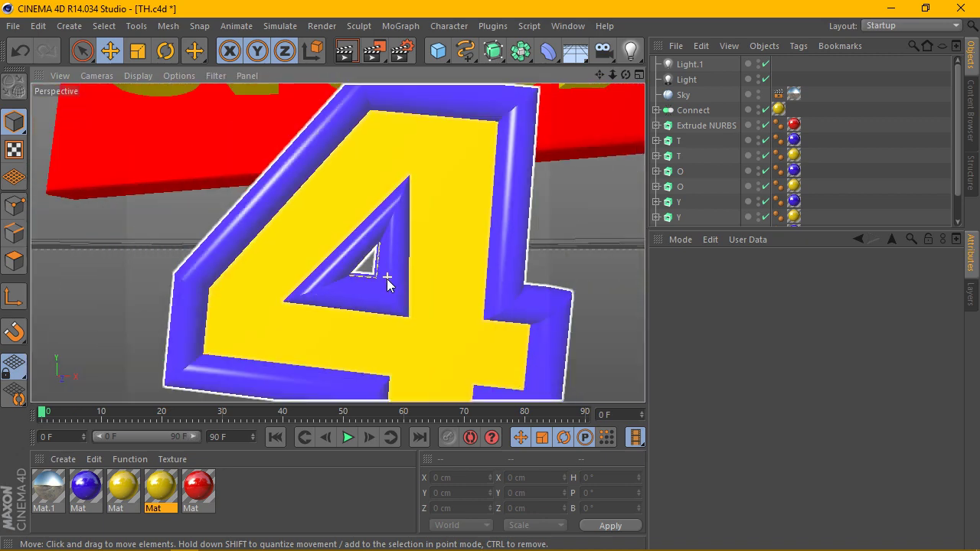
pyautogui.scroll(-4, 387, 279)
pyautogui.scroll(1, 387, 279)
pyautogui.scroll(1, 387, 278)
pyautogui.scroll(1, 387, 279)
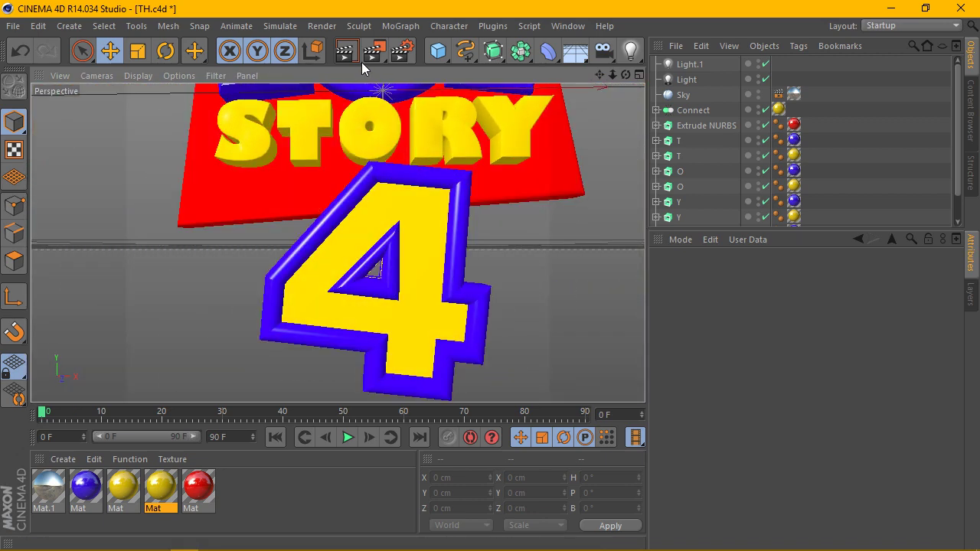
# - Render the STORY 4 close-up, then orbit and zoom in to render the TOY lettering
pyautogui.click(353, 55)
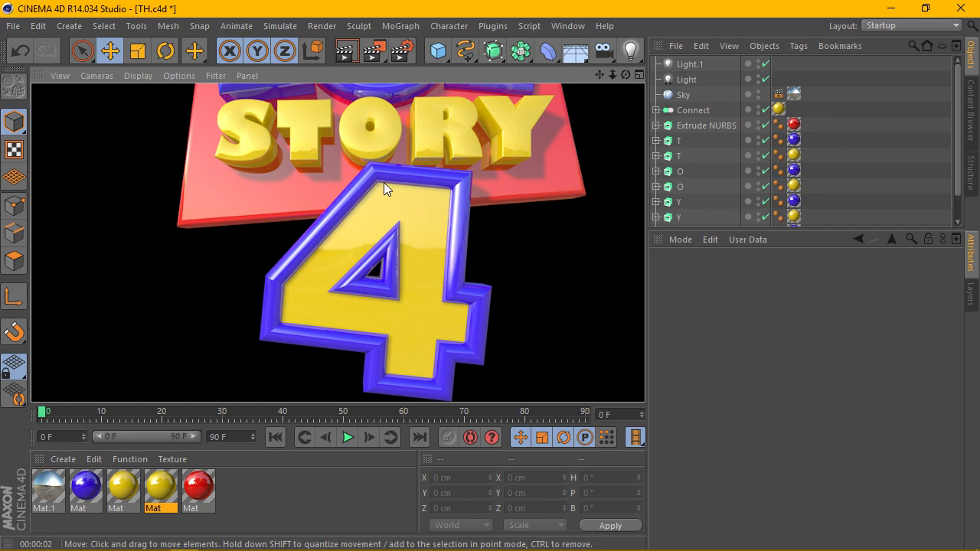
pyautogui.scroll(2, 382, 180)
pyautogui.moveTo(626, 75); pyautogui.dragTo(337, 242)
pyautogui.moveTo(613, 75); pyautogui.dragTo(337, 242)
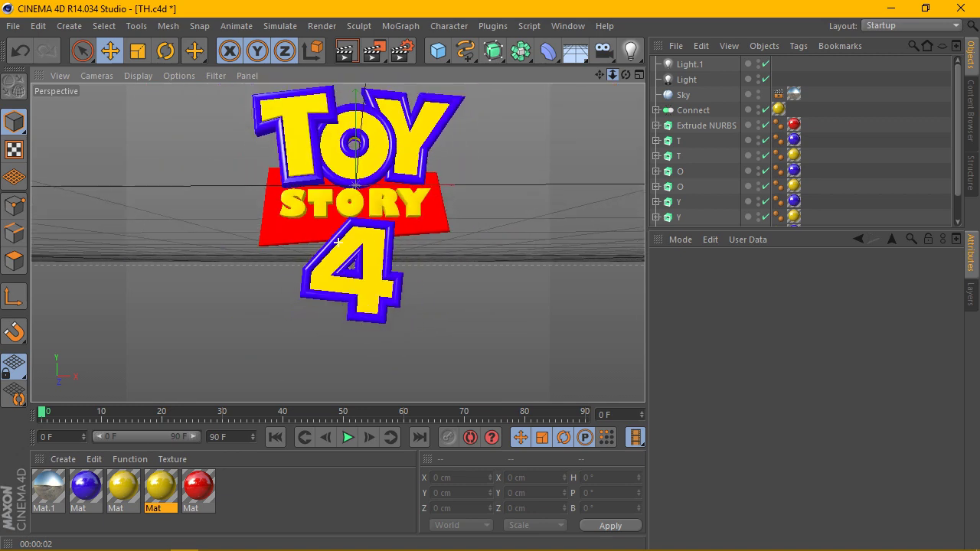
pyautogui.moveTo(600, 74); pyautogui.dragTo(636, 75)
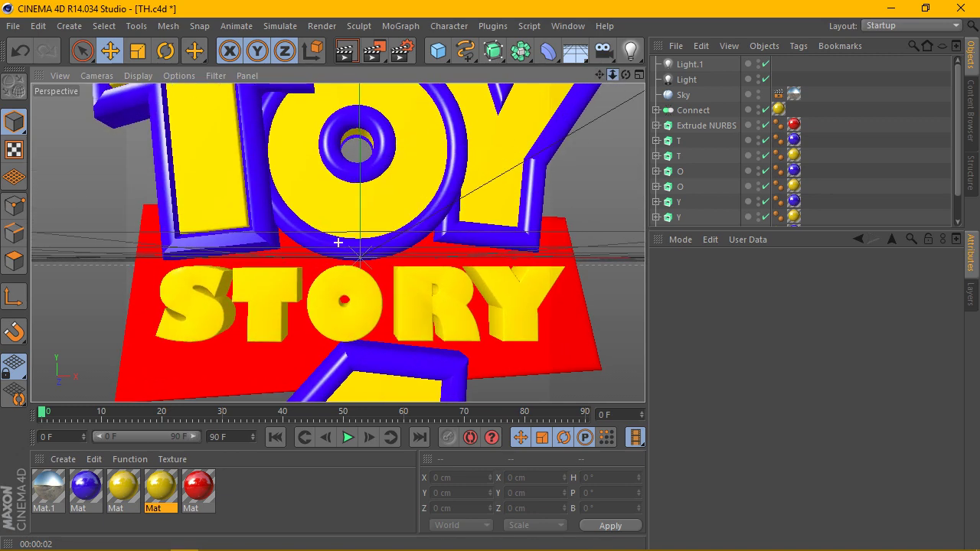
pyautogui.click(373, 51)
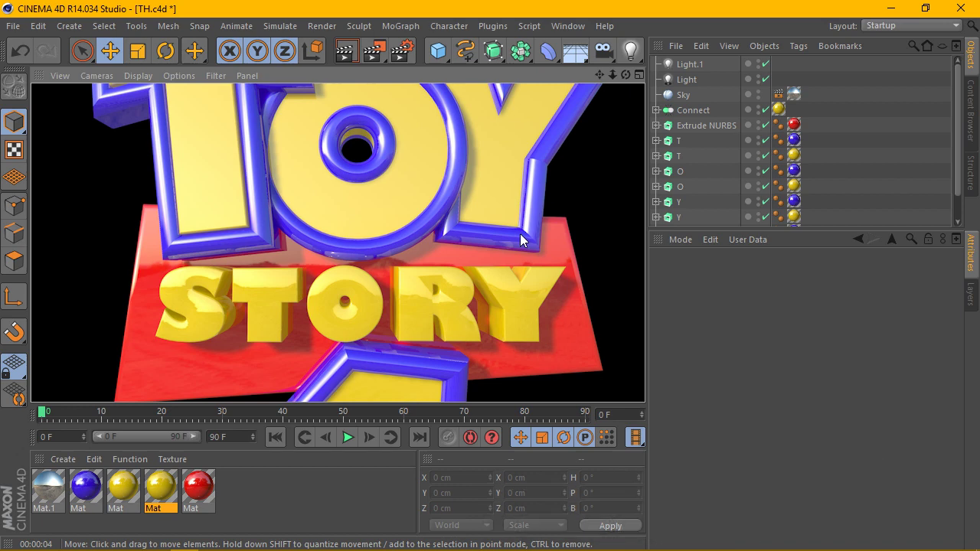
# - Re-render the TOY close-up, then zoom and pan back out to show the whole logo
pyautogui.moveTo(601, 73); pyautogui.dragTo(338, 242)
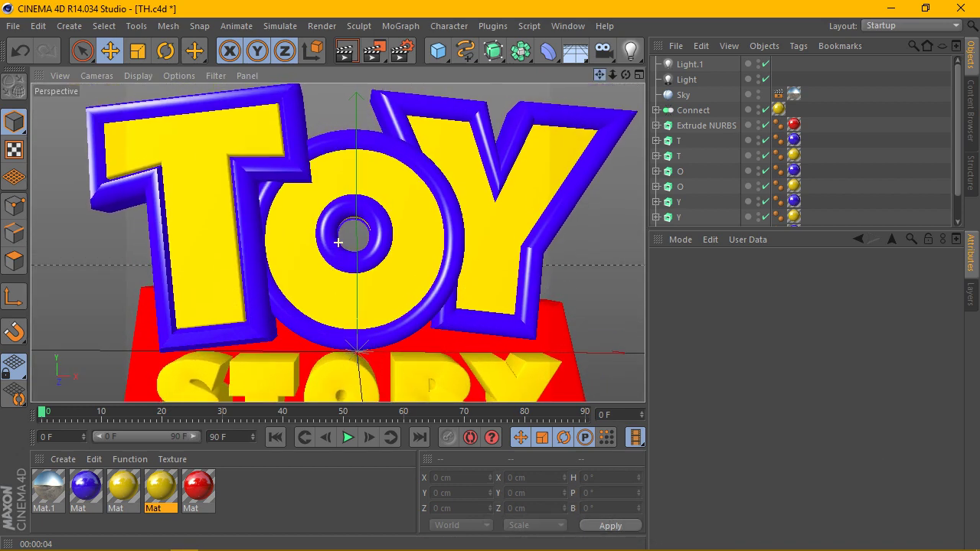
pyautogui.click(350, 59)
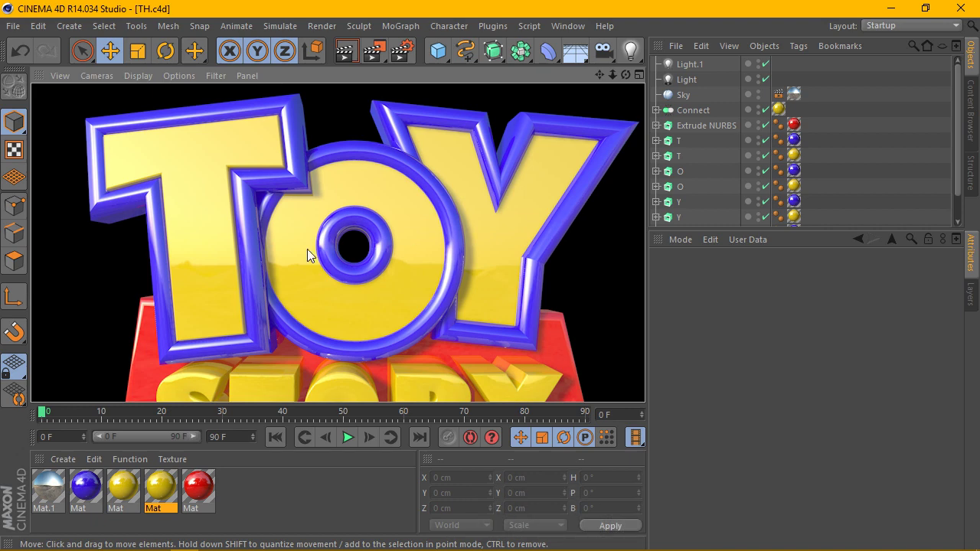
pyautogui.scroll(-2, 418, 238)
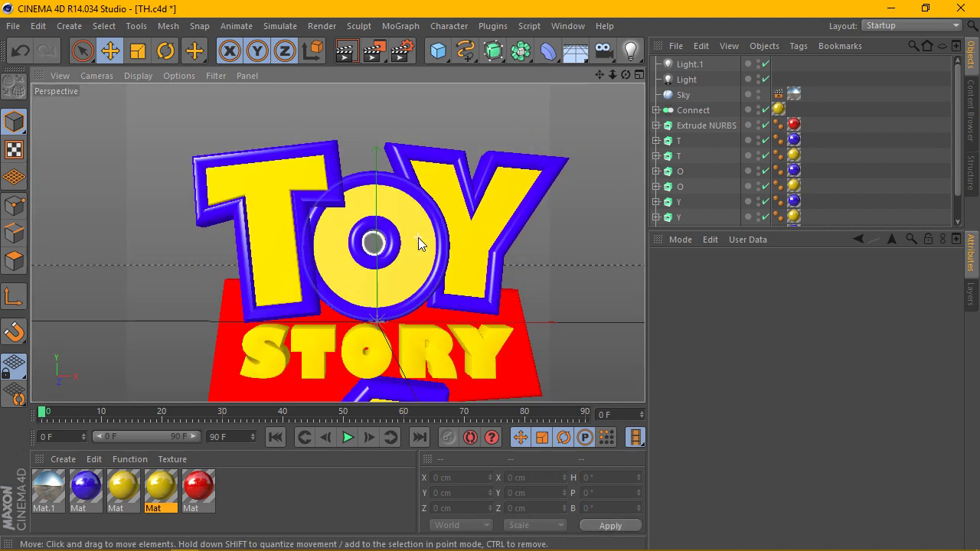
pyautogui.scroll(-3, 418, 237)
pyautogui.moveTo(600, 74); pyautogui.dragTo(566, 15)
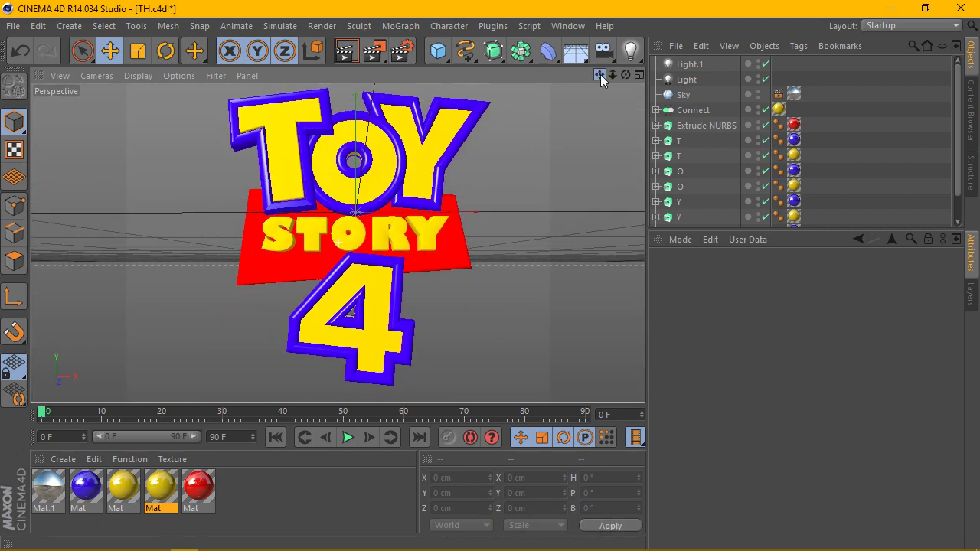
# - Rename the Extrude NURBS group, set the red material's reflection to 30%, and render a preview
pyautogui.moveTo(785, 235); pyautogui.dragTo(787, 352)
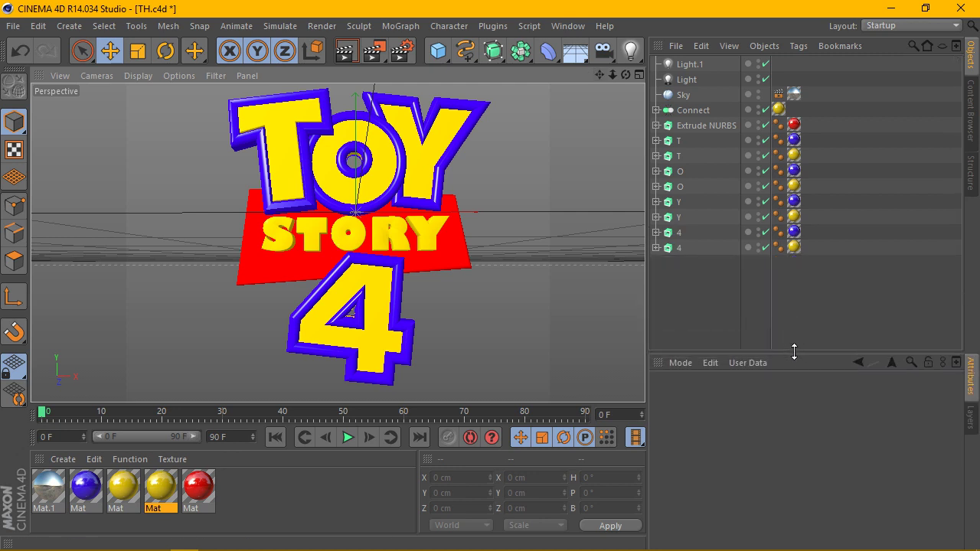
pyautogui.doubleClick(698, 126)
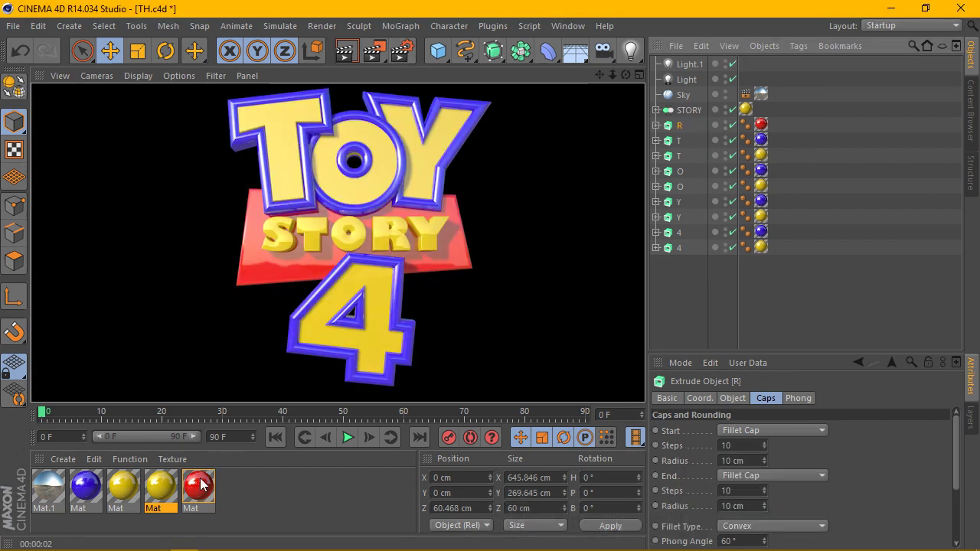
pyautogui.doubleClick(198, 486)
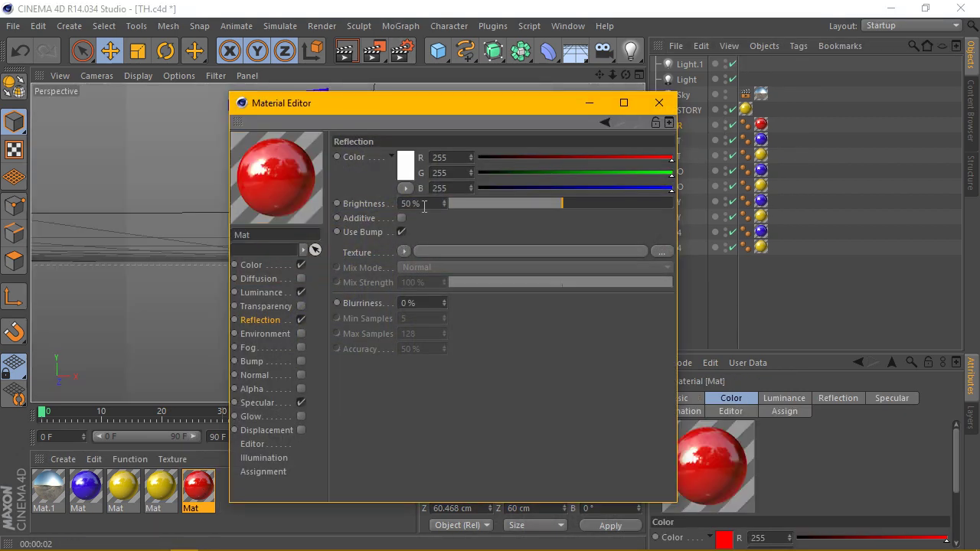
pyautogui.write('30')
pyautogui.press('Return')
pyautogui.click(659, 103)
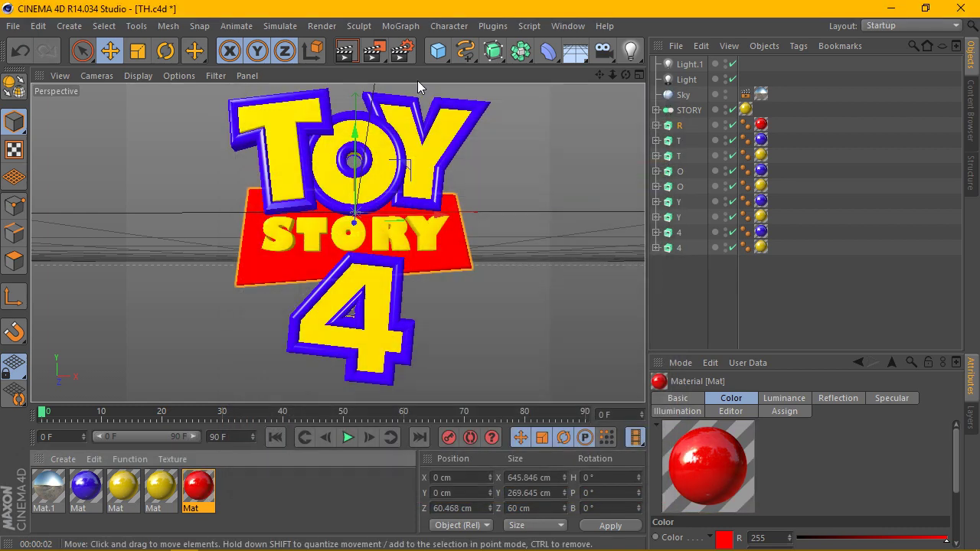
pyautogui.click(337, 54)
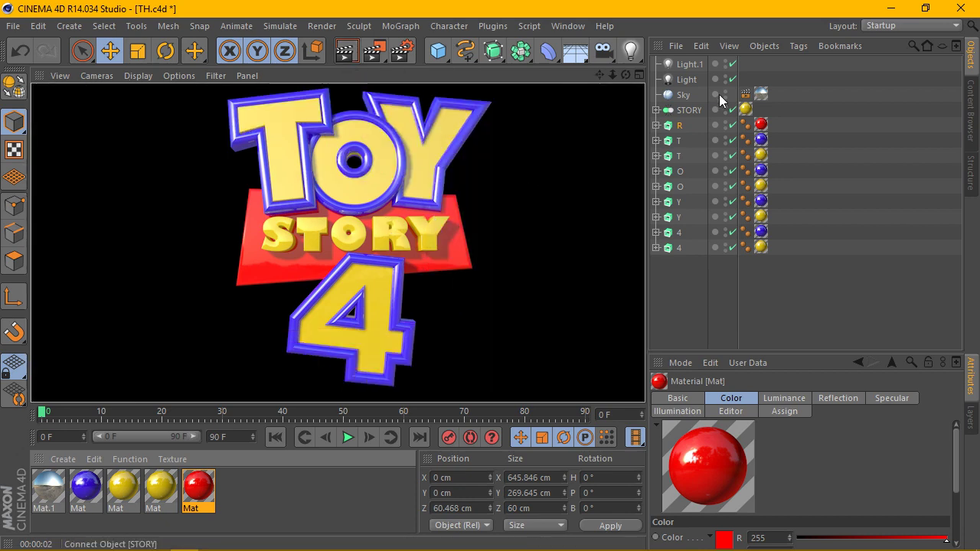
# - Select the main Light and review its General, Details, Visibility and Shadow settings
pyautogui.click(687, 80)
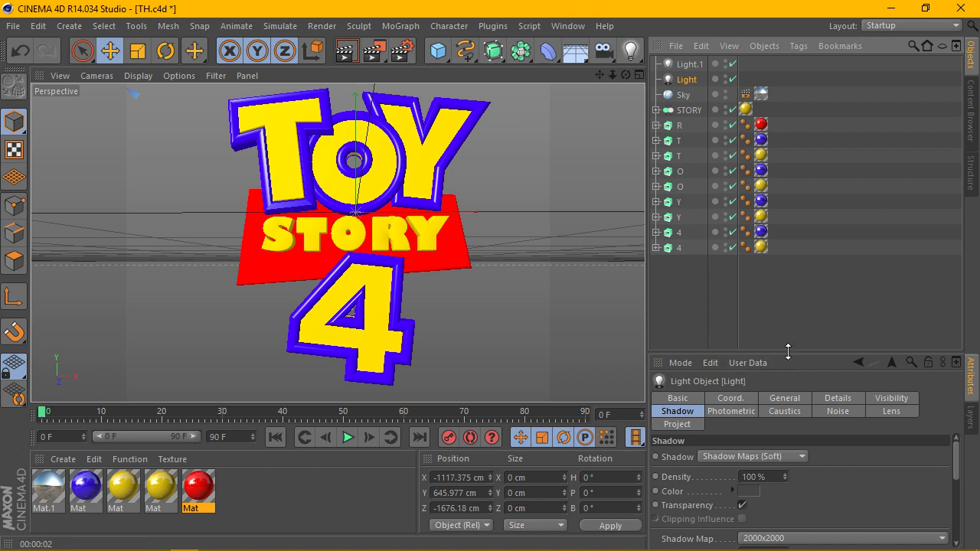
pyautogui.moveTo(789, 355); pyautogui.dragTo(789, 270)
pyautogui.click(842, 313)
pyautogui.click(677, 327)
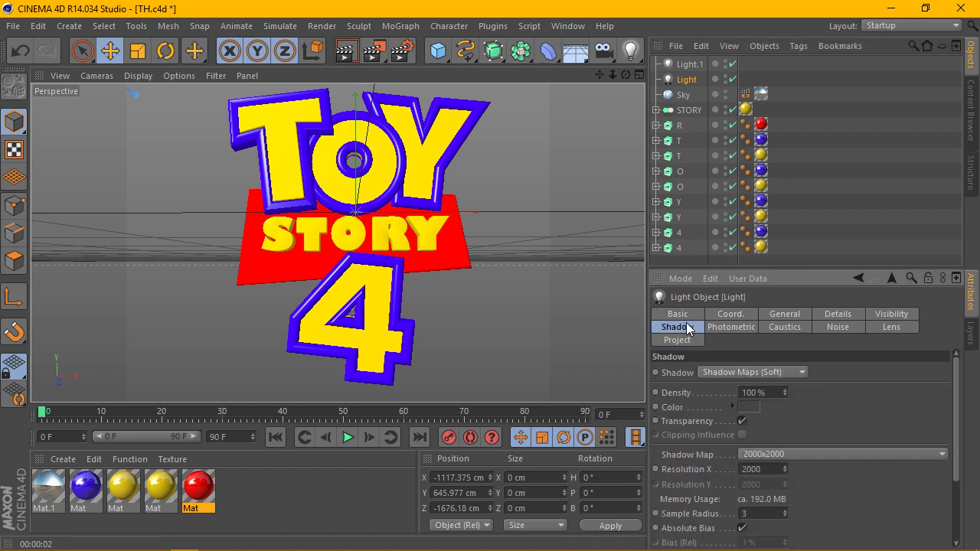
pyautogui.moveTo(957, 411)
pyautogui.mouseDown()
pyautogui.moveTo(955, 475)
pyautogui.moveTo(955, 375)
pyautogui.mouseUp()
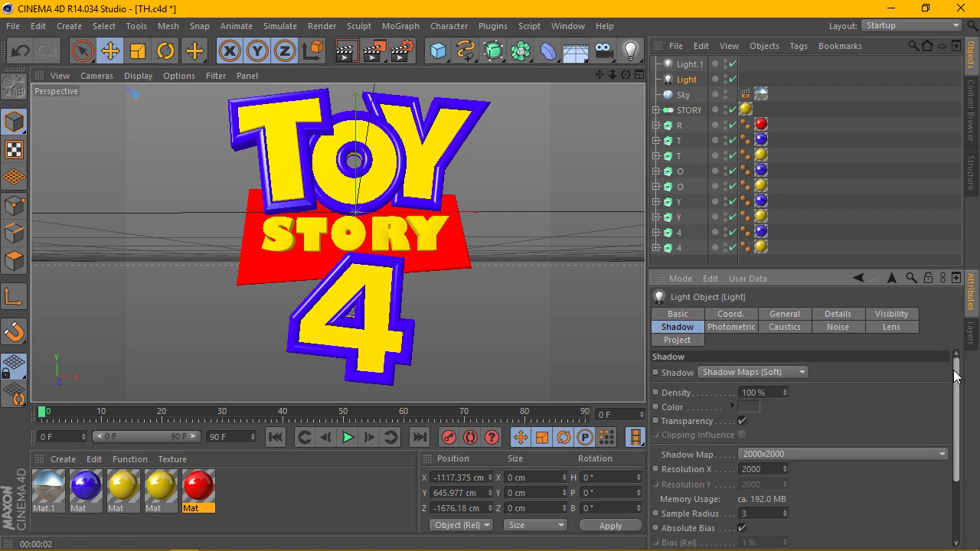
pyautogui.click(786, 317)
pyautogui.click(836, 314)
pyautogui.click(879, 318)
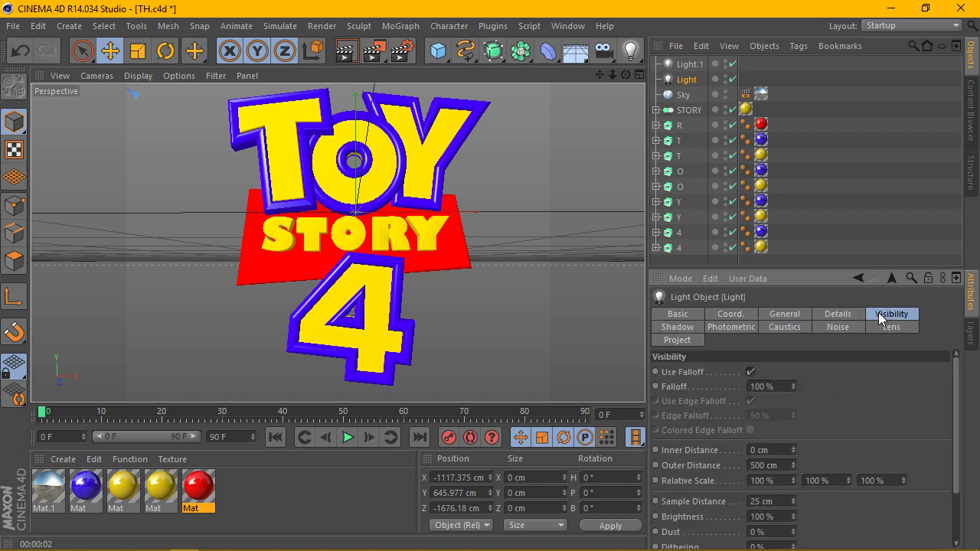
pyautogui.click(679, 327)
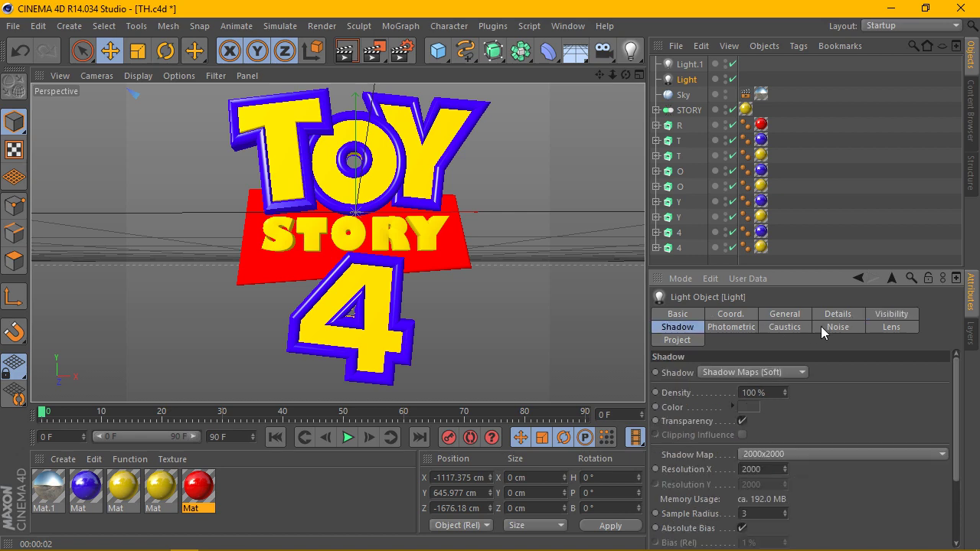
# - Check Light.1's Details, Visibility and Shadow settings
pyautogui.click(690, 65)
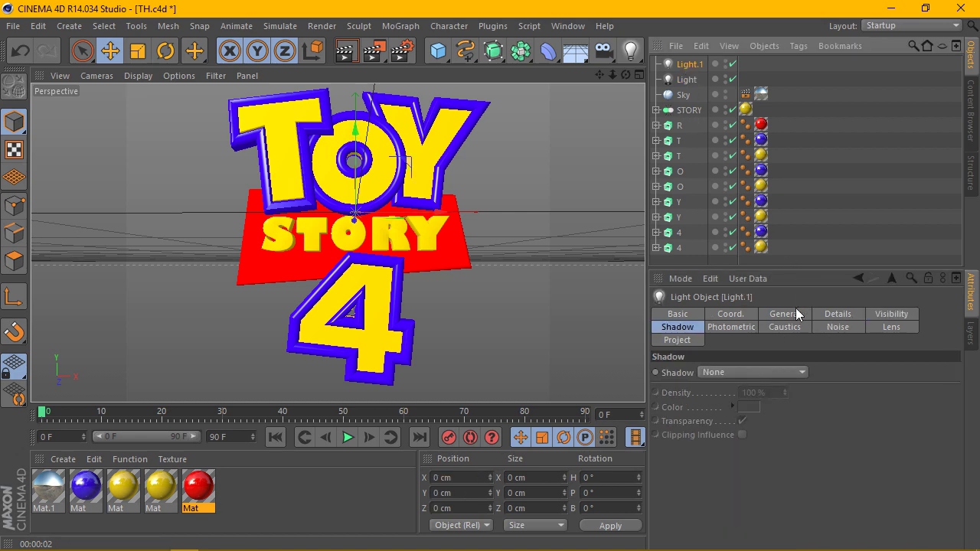
pyautogui.click(837, 314)
pyautogui.click(881, 315)
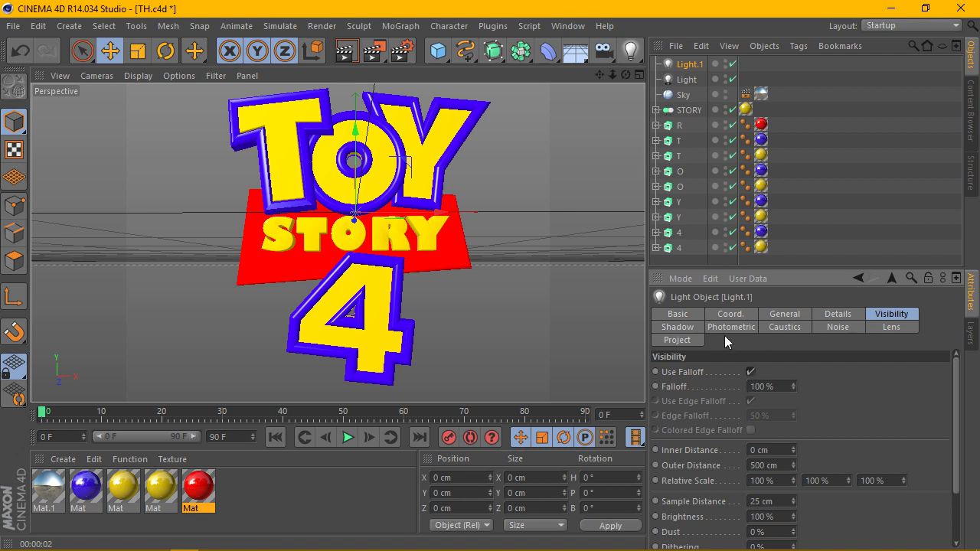
pyautogui.click(669, 327)
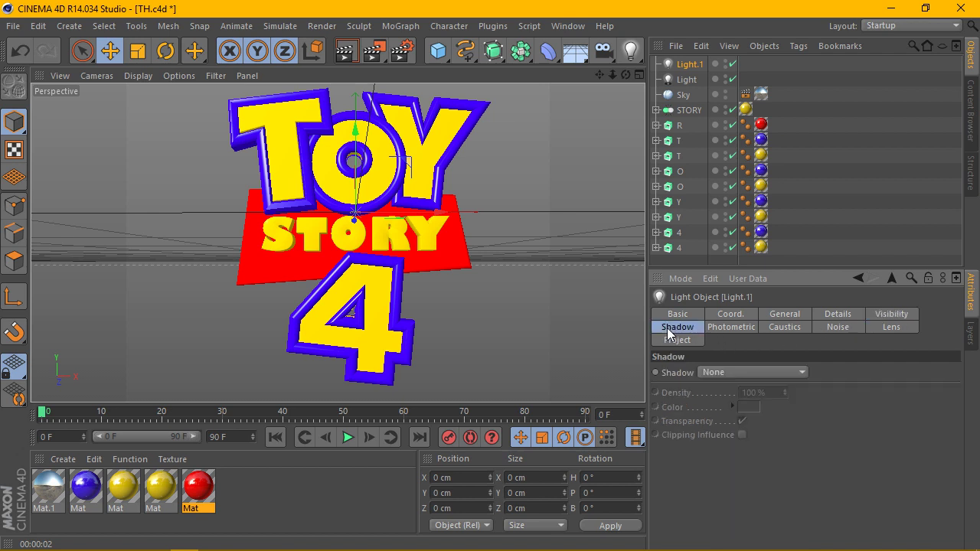
# - Set the main Light's shadow colour to dark grey RGB 65 and re-render the logo
pyautogui.click(687, 79)
pyautogui.scroll(-2, 962, 392)
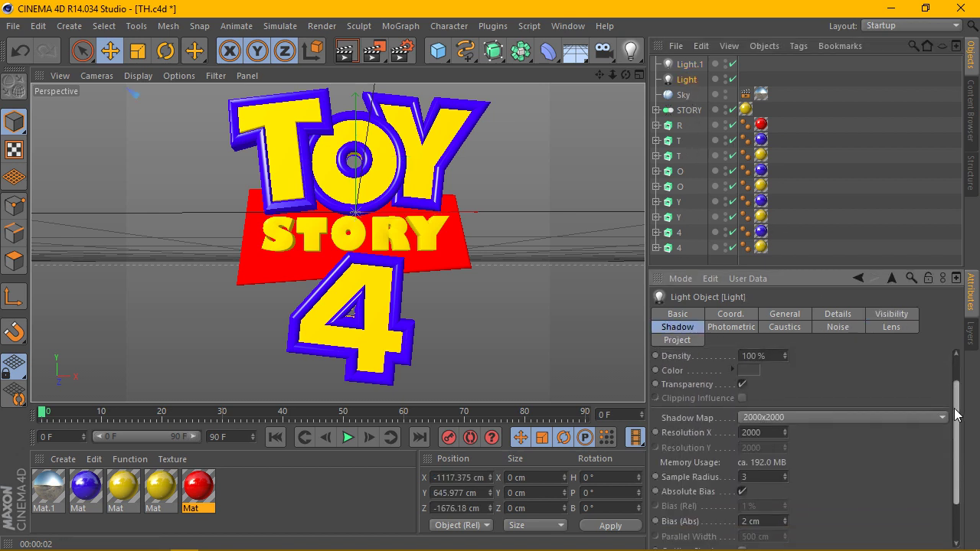
pyautogui.click(746, 368)
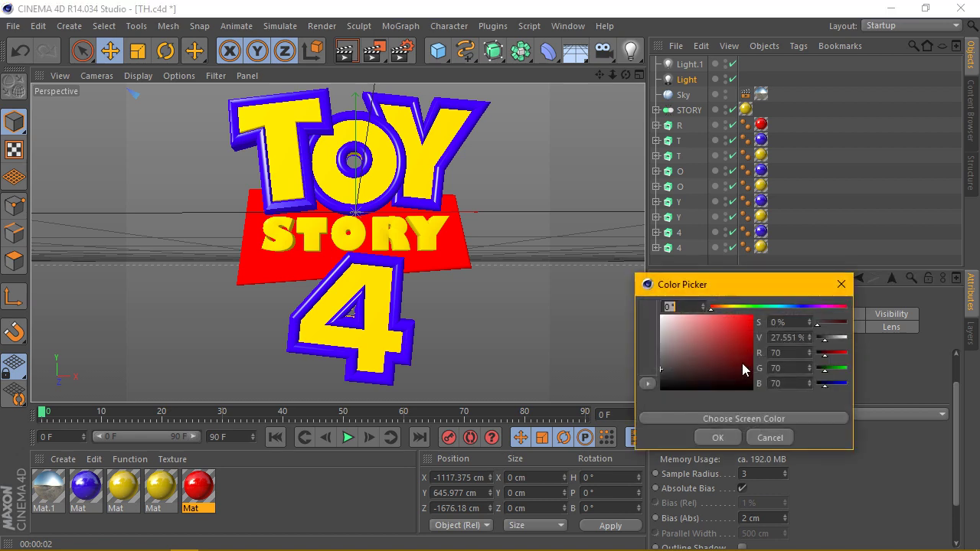
pyautogui.click(661, 370)
pyautogui.moveTo(664, 375); pyautogui.dragTo(650, 378)
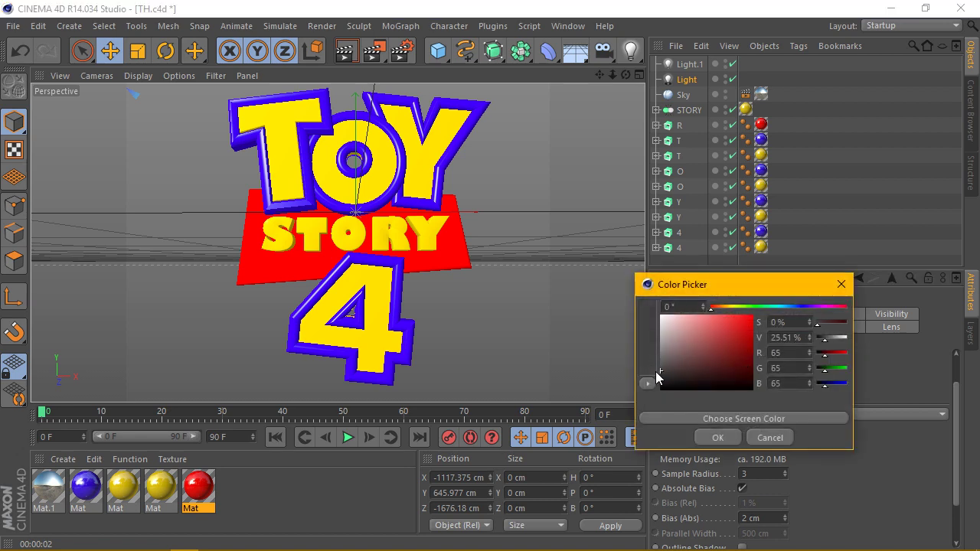
pyautogui.click(718, 438)
pyautogui.click(346, 55)
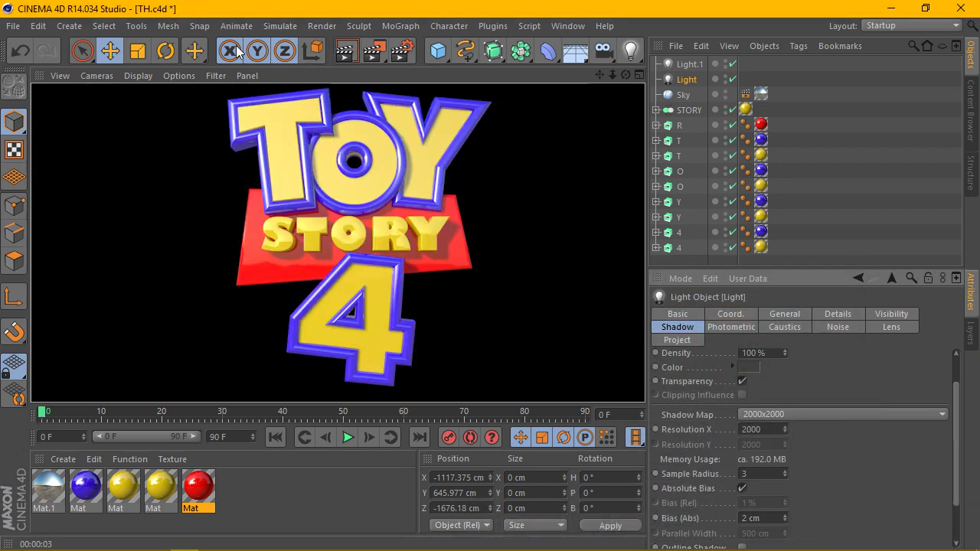
# - Lower the yellow material's reflection brightness to 35% and render the logo
pyautogui.doubleClick(132, 483)
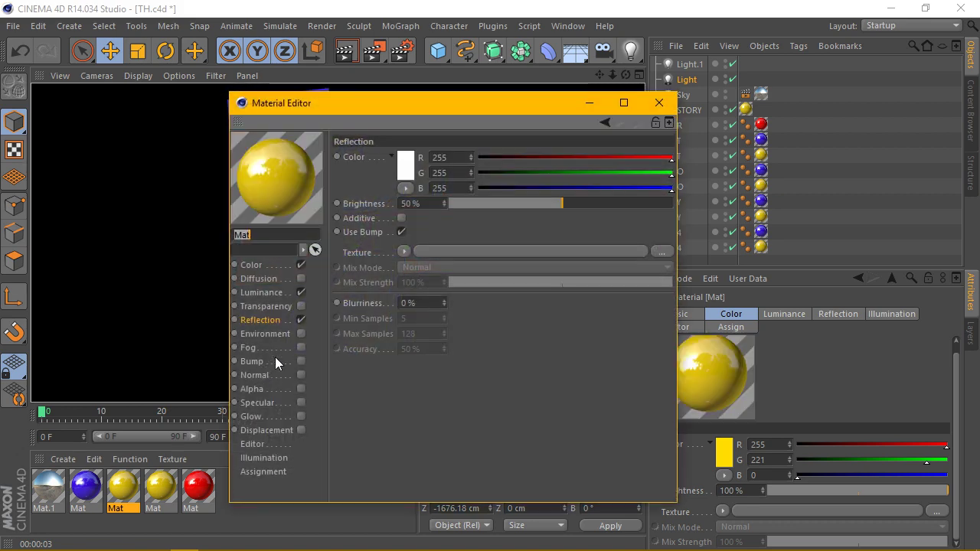
pyautogui.doubleClick(408, 205)
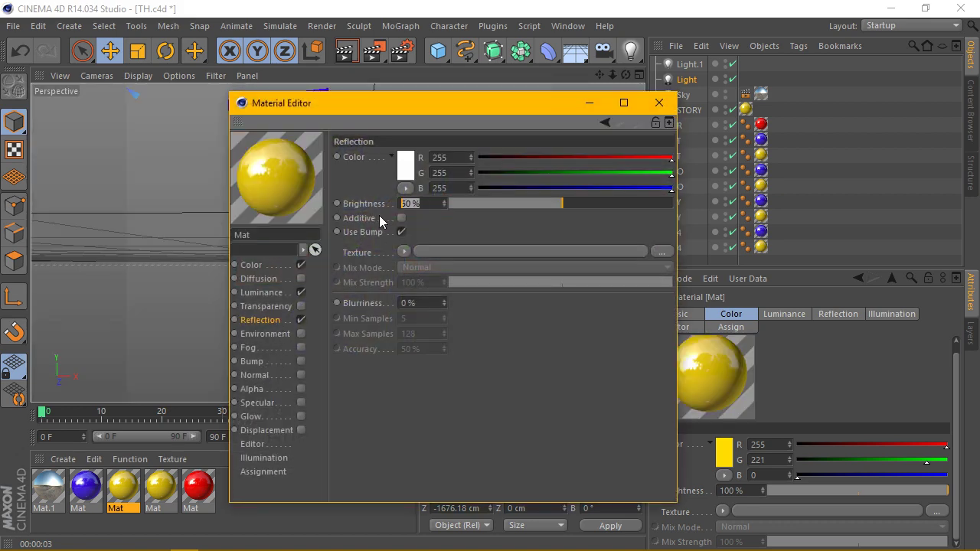
pyautogui.write('35')
pyautogui.press('Return')
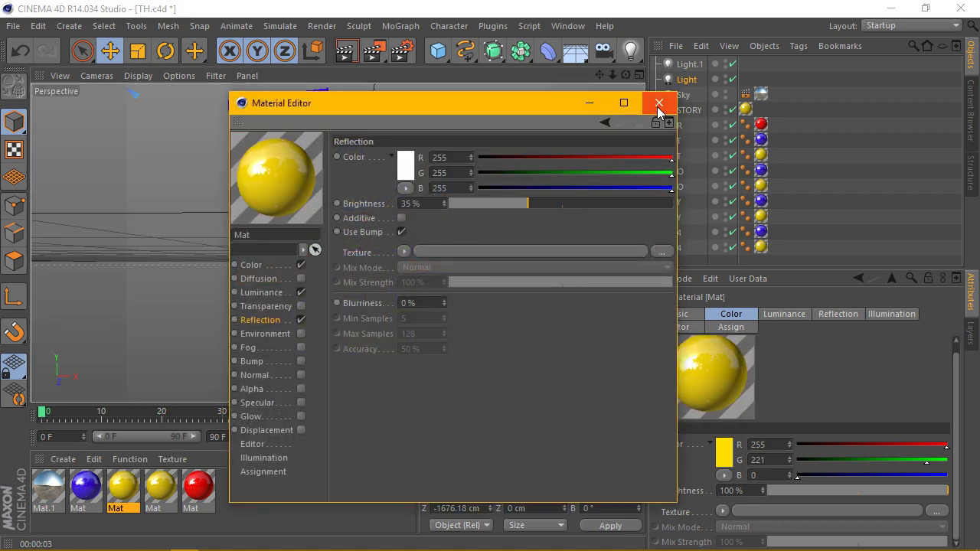
pyautogui.click(659, 103)
pyautogui.click(360, 57)
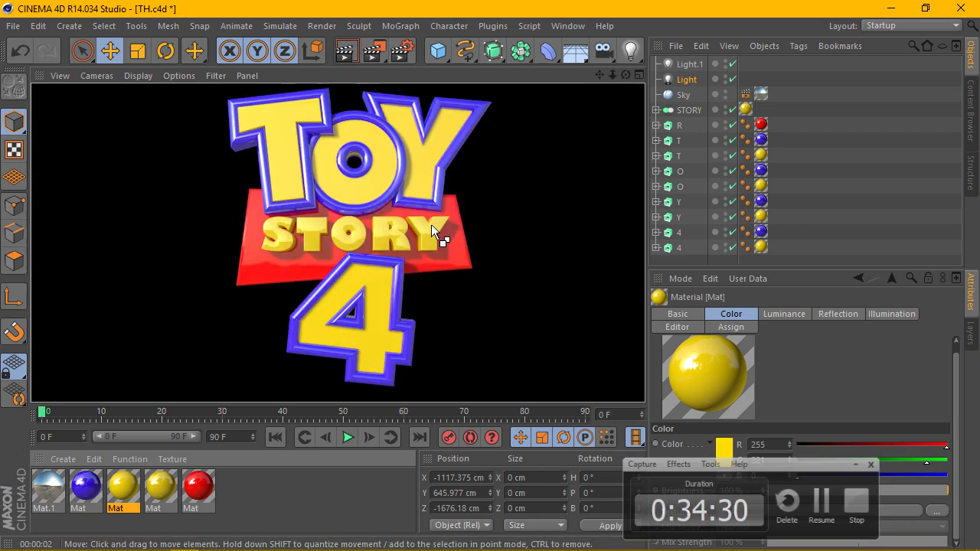
# - Zoom in on the logo, render the close-up, then move the view closer
pyautogui.scroll(2, 357, 216)
pyautogui.scroll(2, 356, 217)
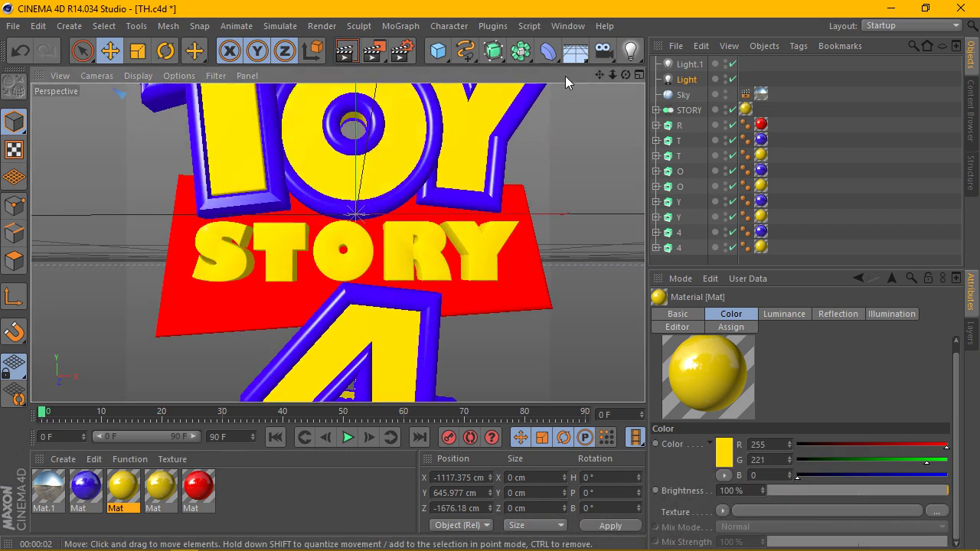
pyautogui.scroll(1, 356, 216)
pyautogui.scroll(1, 338, 244)
pyautogui.scroll(1, 338, 243)
pyautogui.scroll(1, 297, 279)
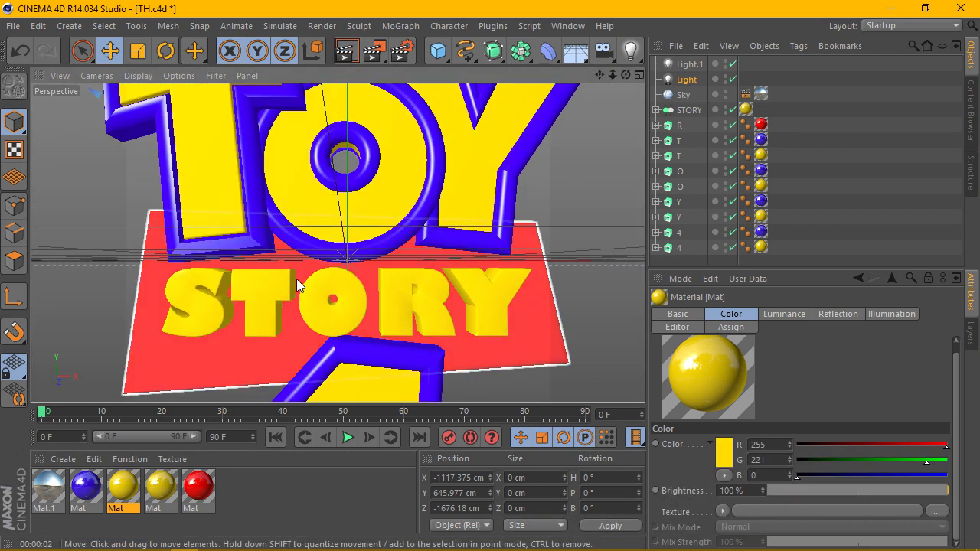
pyautogui.click(345, 53)
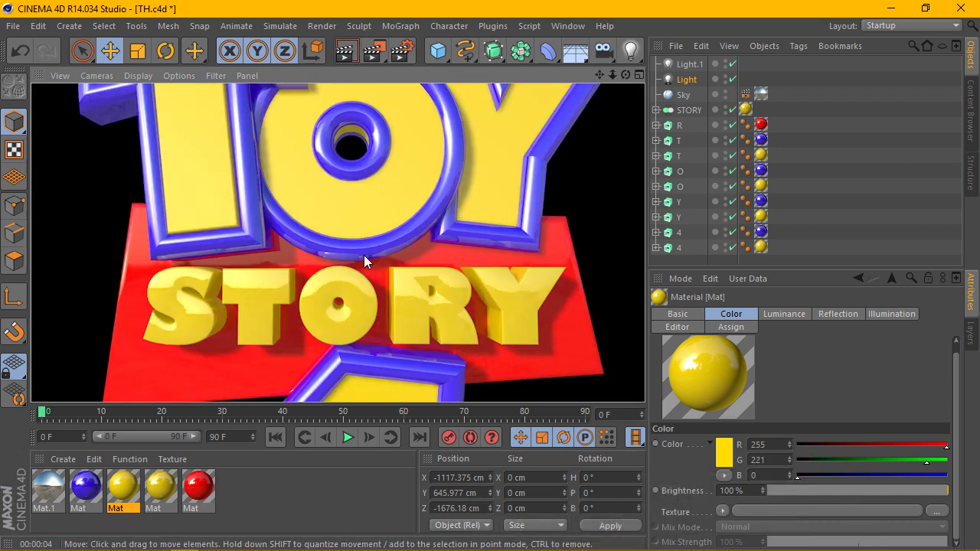
pyautogui.scroll(-5, 389, 246)
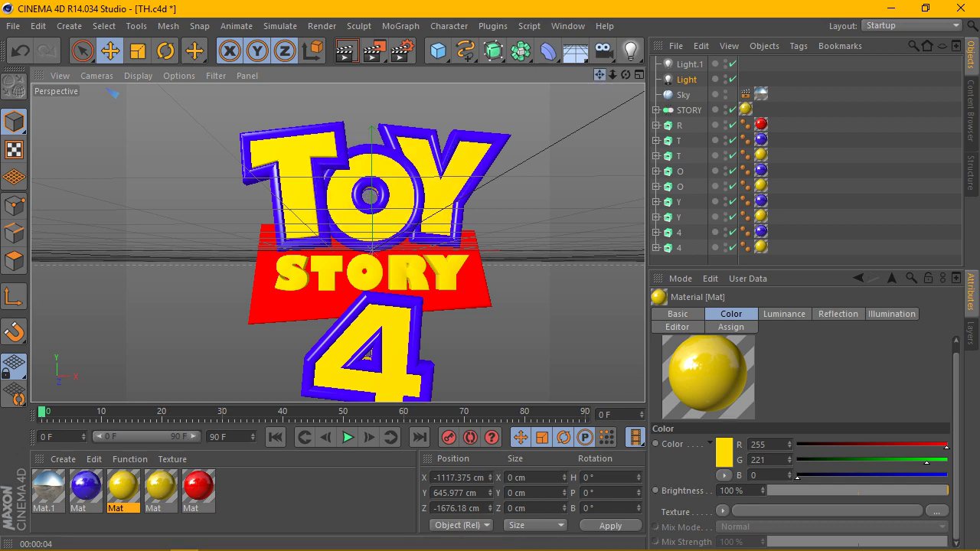
pyautogui.moveTo(599, 74); pyautogui.dragTo(593, 82)
# - Set the render output to the HDV/HDTV 720 25 preset (1280x720)
pyautogui.click(393, 55)
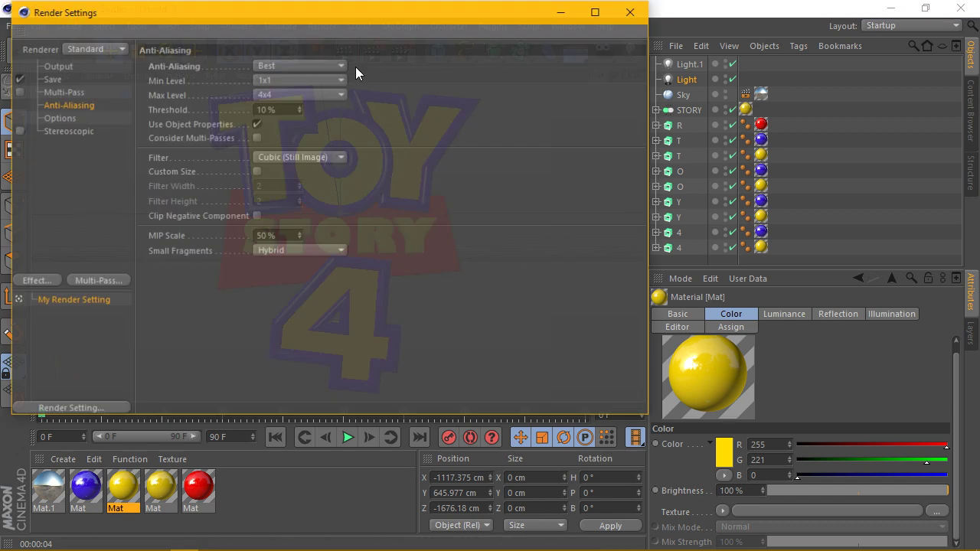
pyautogui.click(57, 65)
pyautogui.click(157, 65)
pyautogui.moveTo(175, 111)
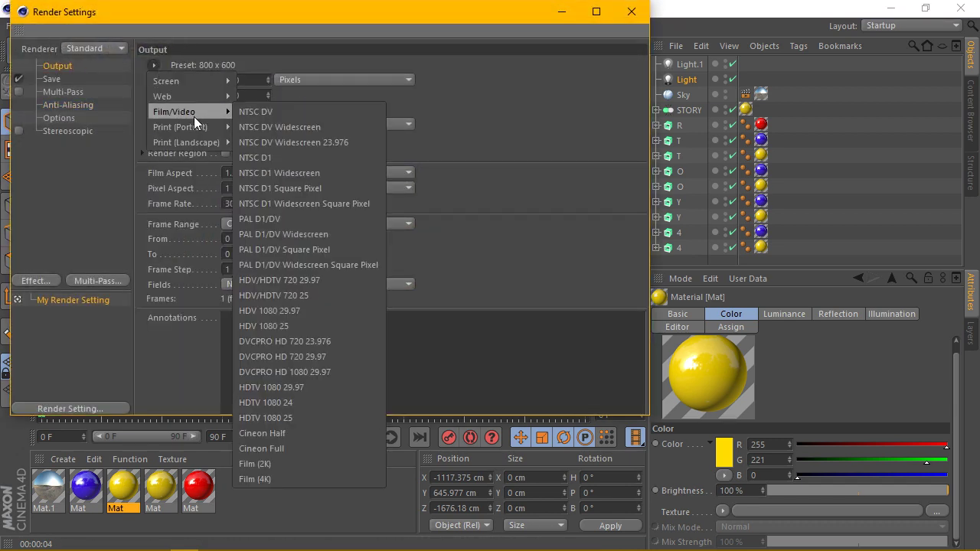
pyautogui.click(328, 296)
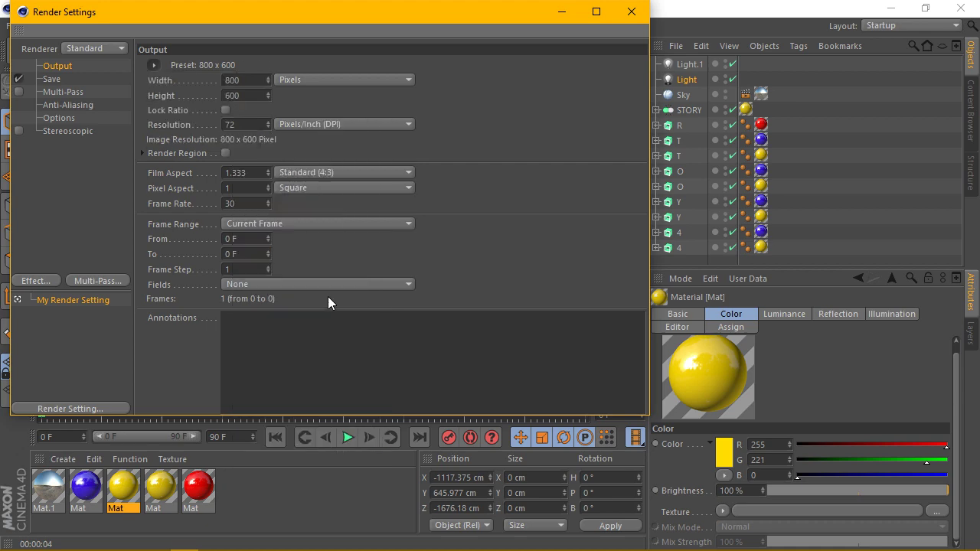
pyautogui.click(632, 12)
# - Pan and pull back the view to centre the logo, then render it
pyautogui.scroll(-2, 513, 130)
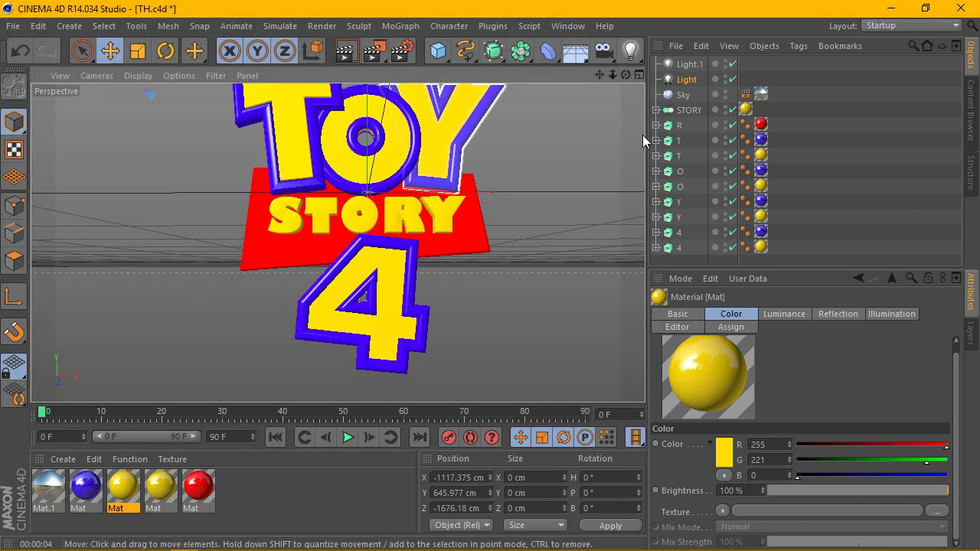
pyautogui.moveTo(601, 74); pyautogui.dragTo(556, 95)
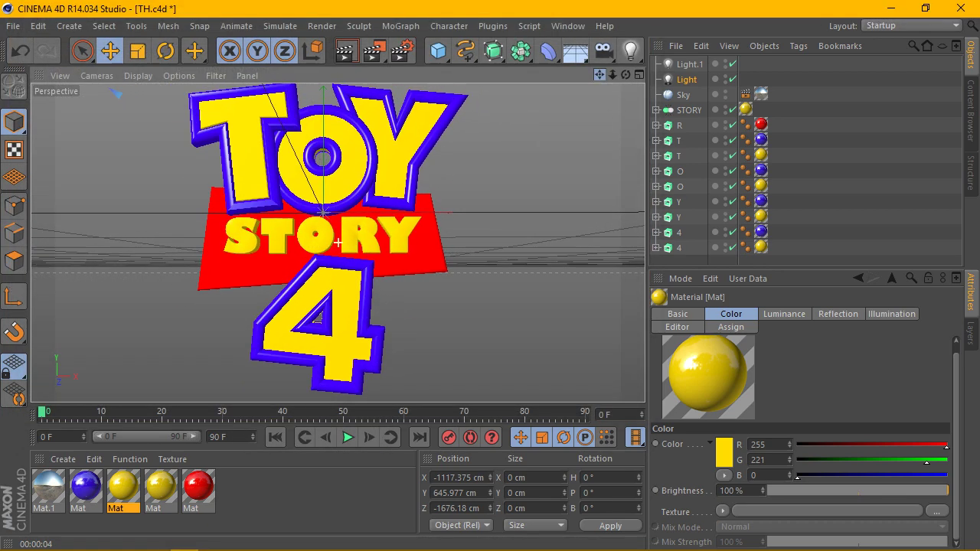
pyautogui.moveTo(612, 74); pyautogui.dragTo(607, 84)
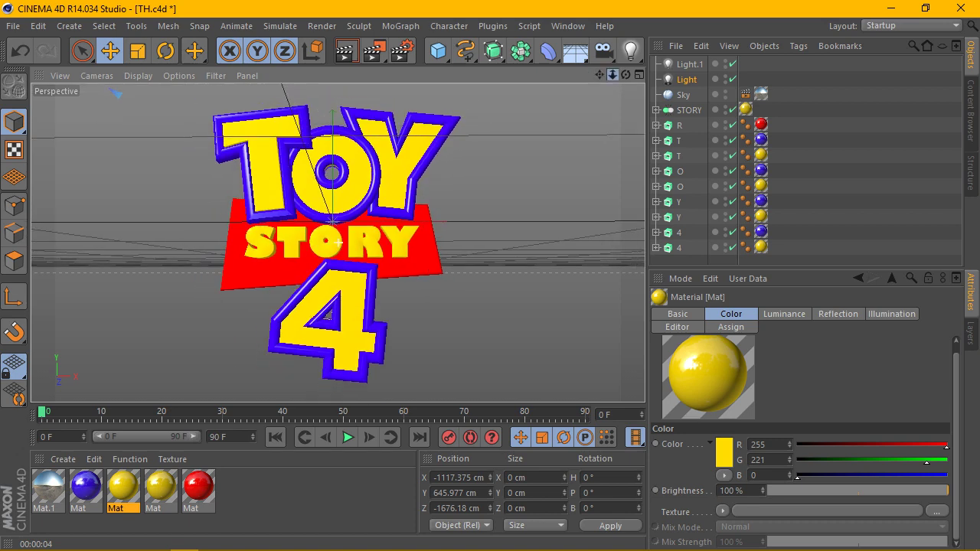
pyautogui.click(345, 56)
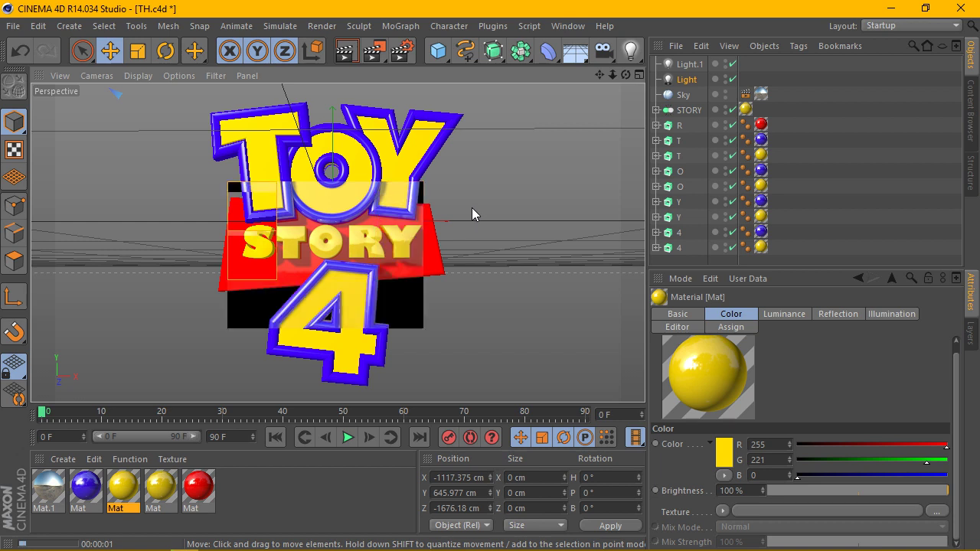